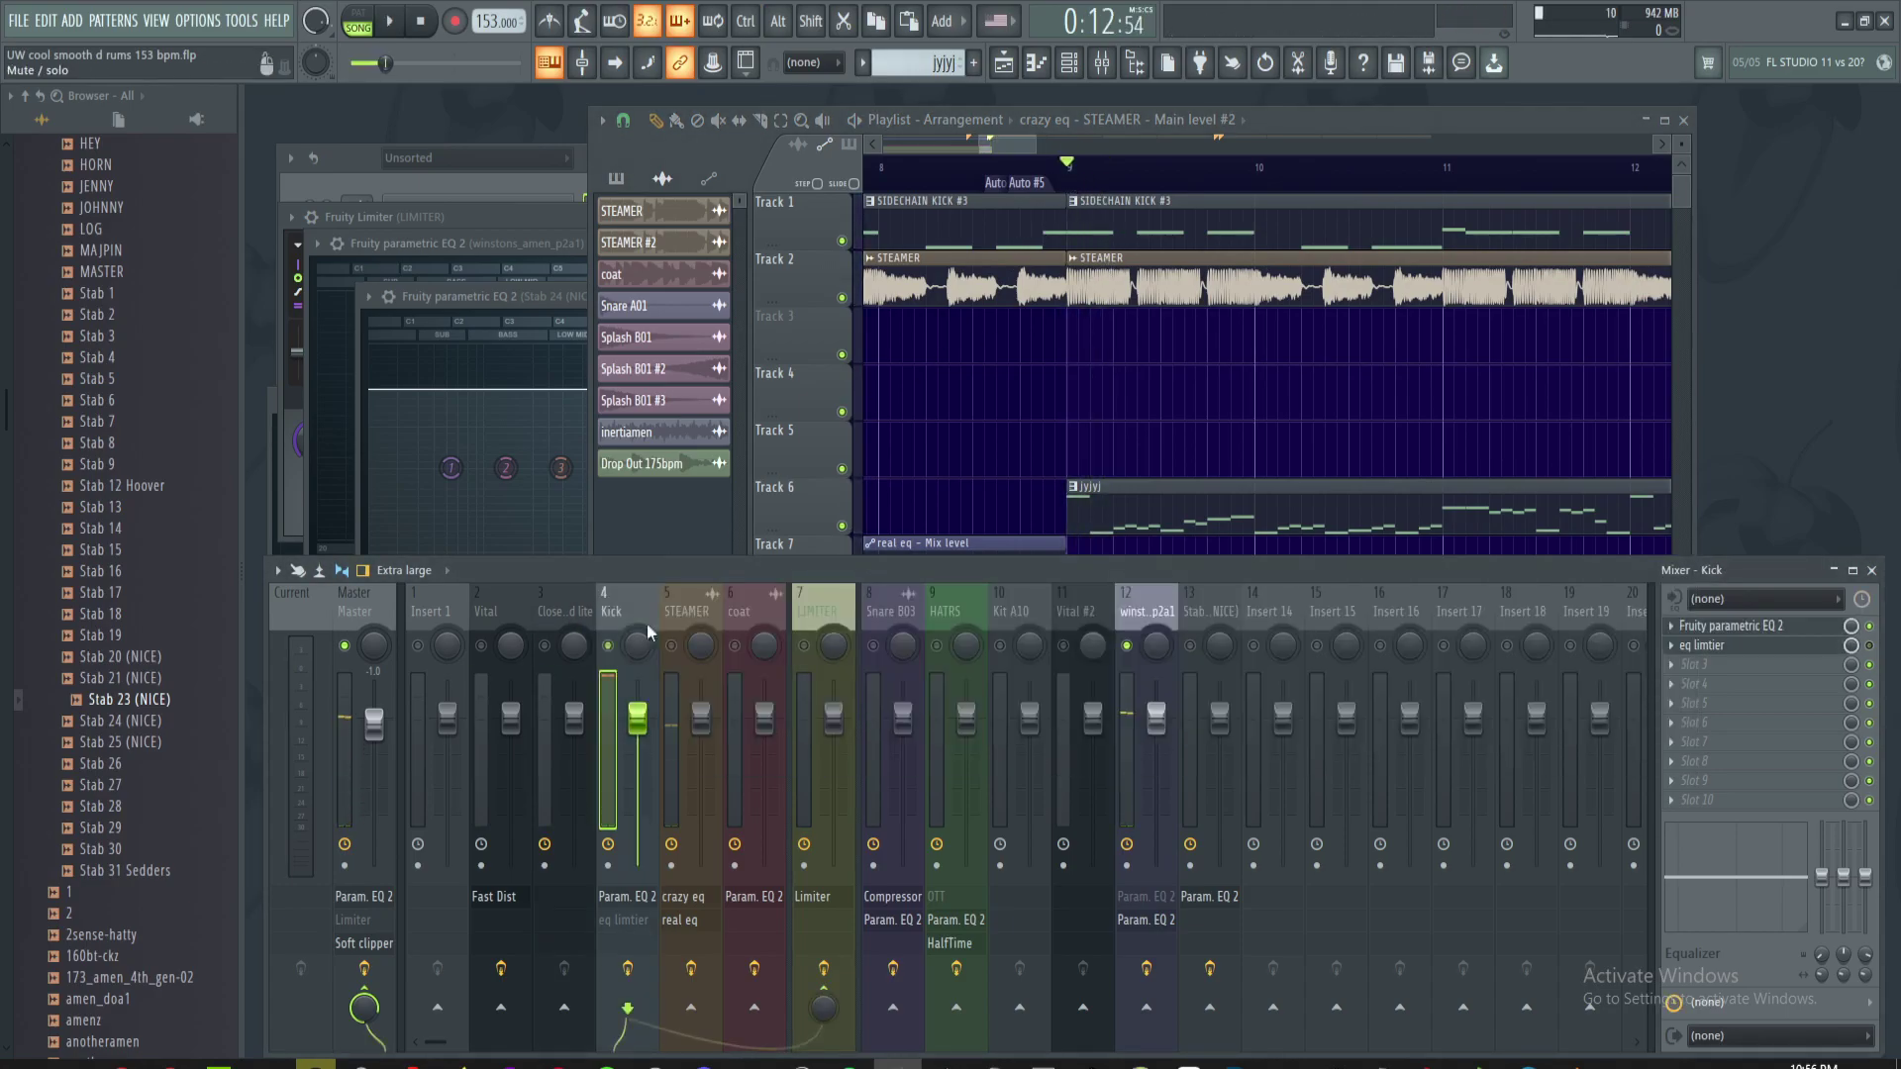
# - Delete the jyjyj pattern clips from Track 6 from bar 9 onward
pyautogui.scroll(-6, 993, 479)
pyautogui.scroll(2, 1000, 479)
pyautogui.scroll(3, 1145, 459)
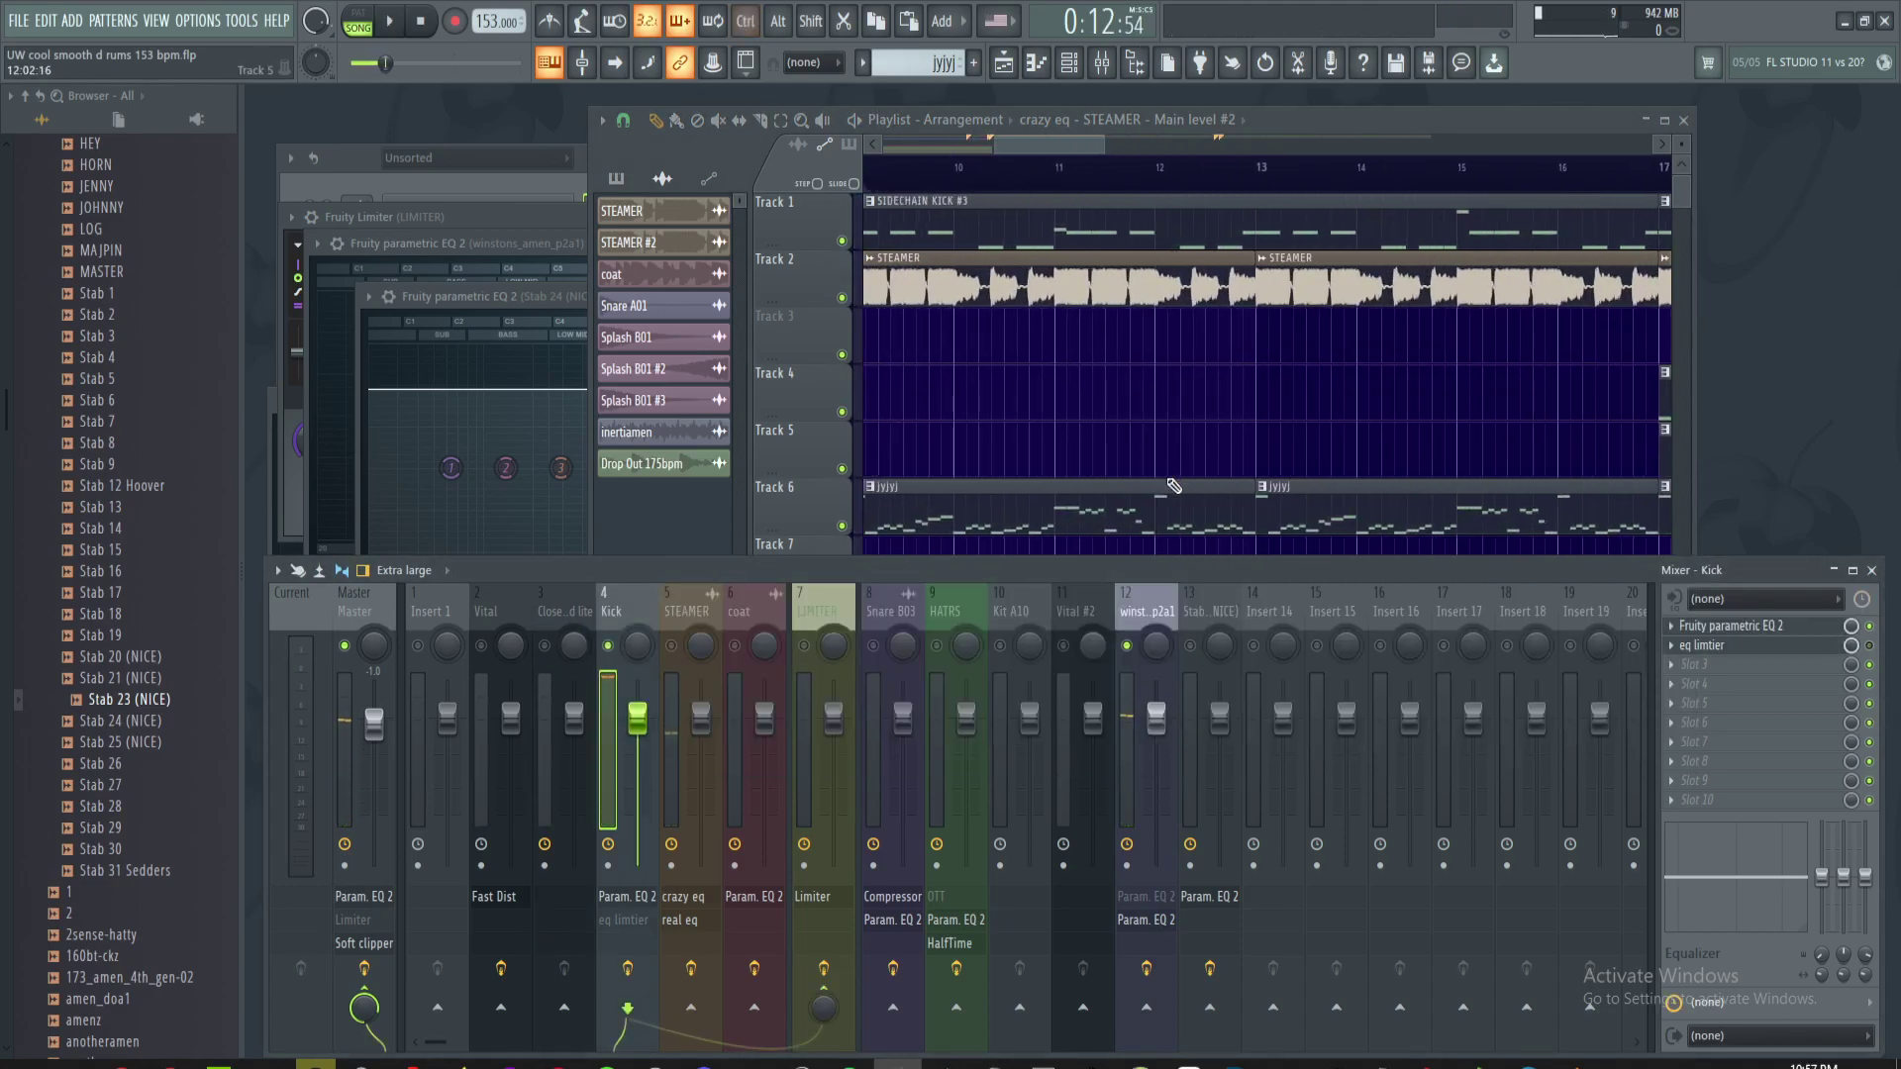
pyautogui.rightClick(1174, 513)
pyautogui.rightClick(1272, 510)
pyautogui.moveTo(1171, 473); pyautogui.dragTo(1436, 485)
pyautogui.scroll(2, 1307, 496)
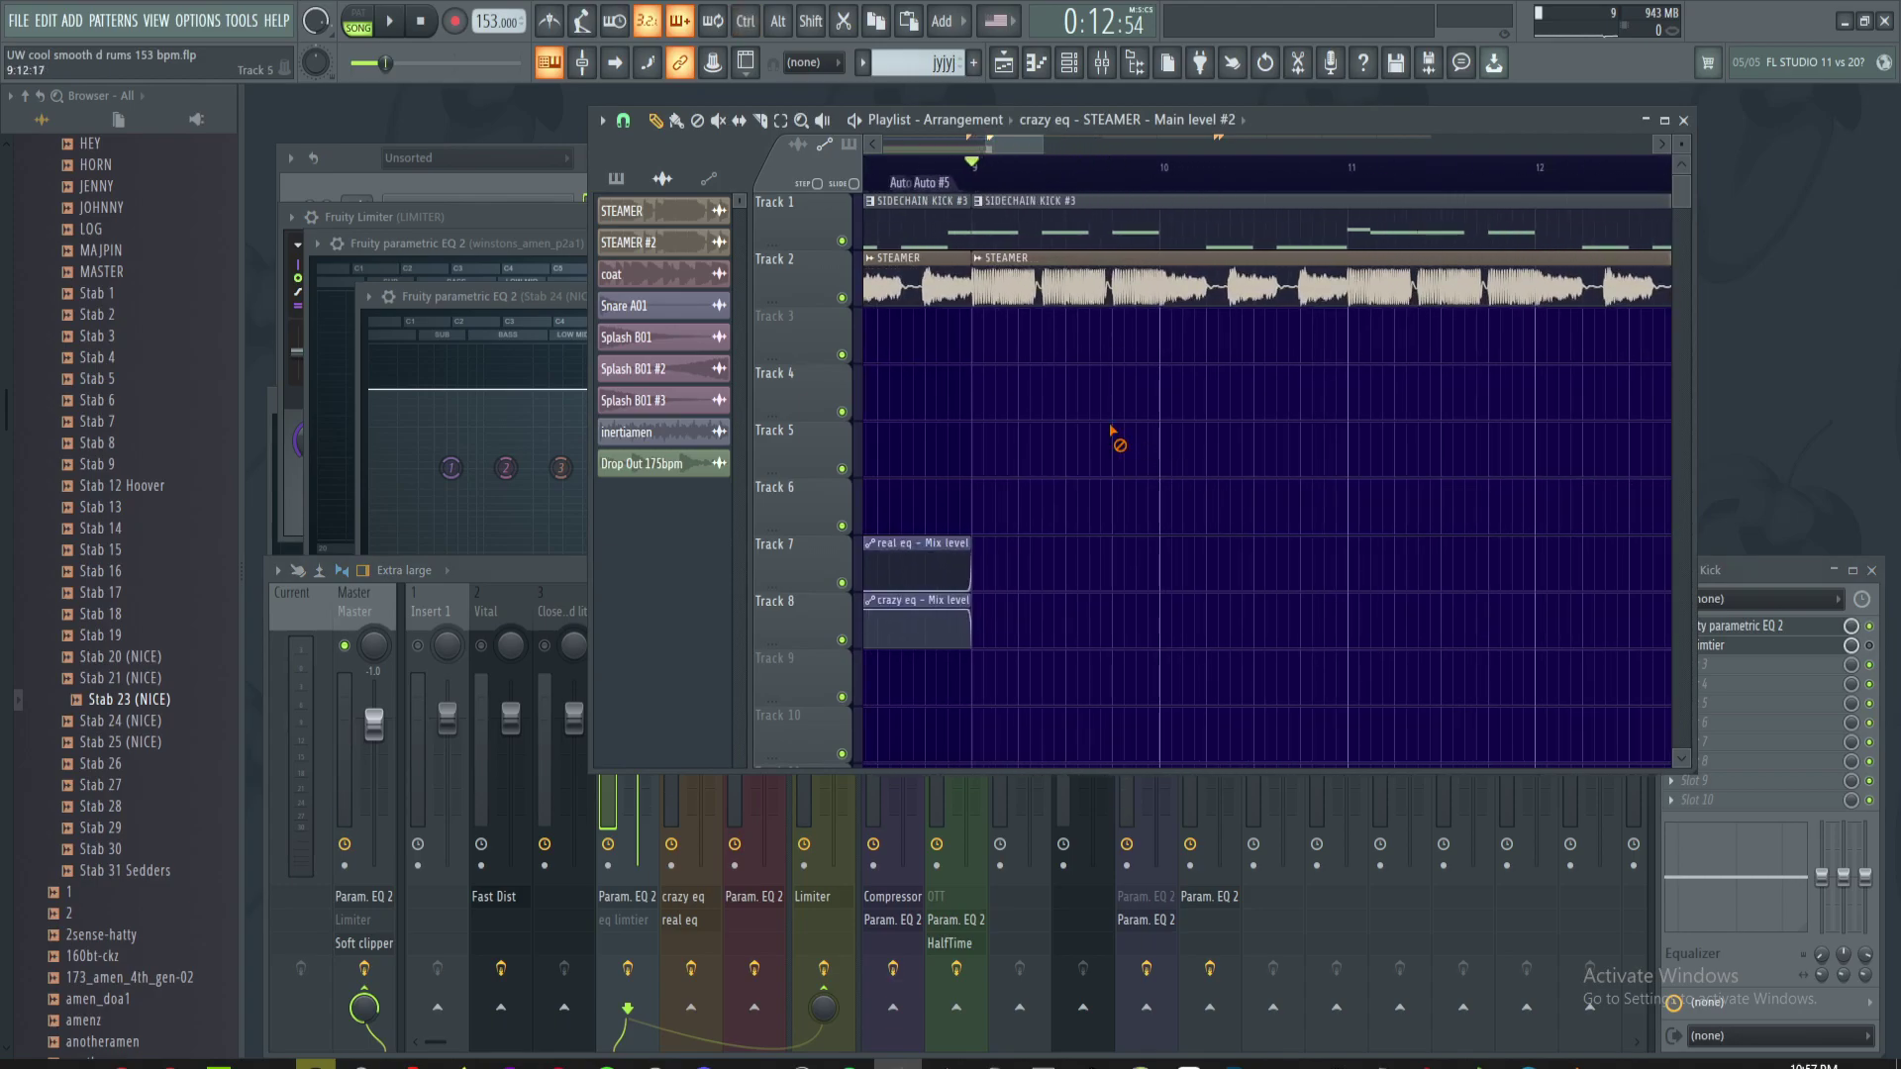
# - Create a new pattern named "new oine for youtube" and place it on Track 6 at bar 9
pyautogui.keyDown('ctrl'); pyautogui.scroll(3, 1138, 485); pyautogui.keyUp('ctrl')
pyautogui.click(973, 63)
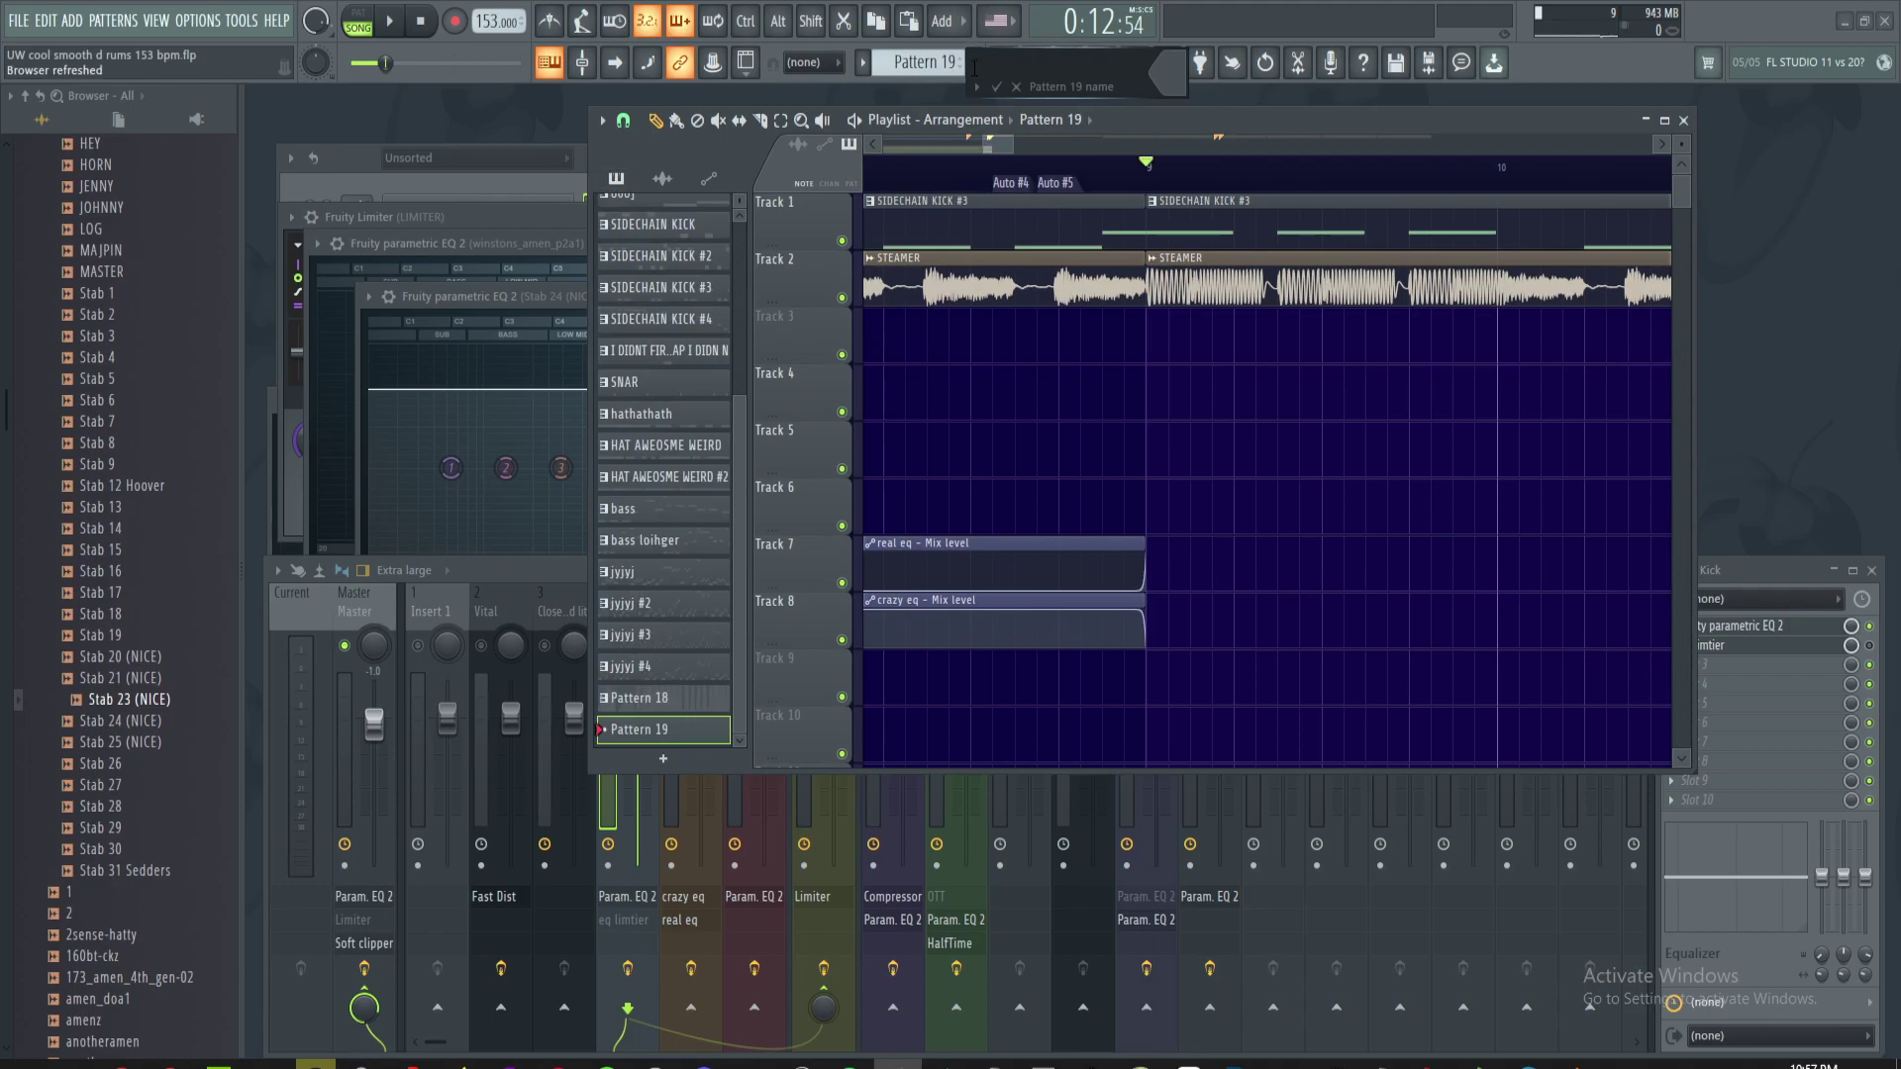
pyautogui.write('new oine for yo')
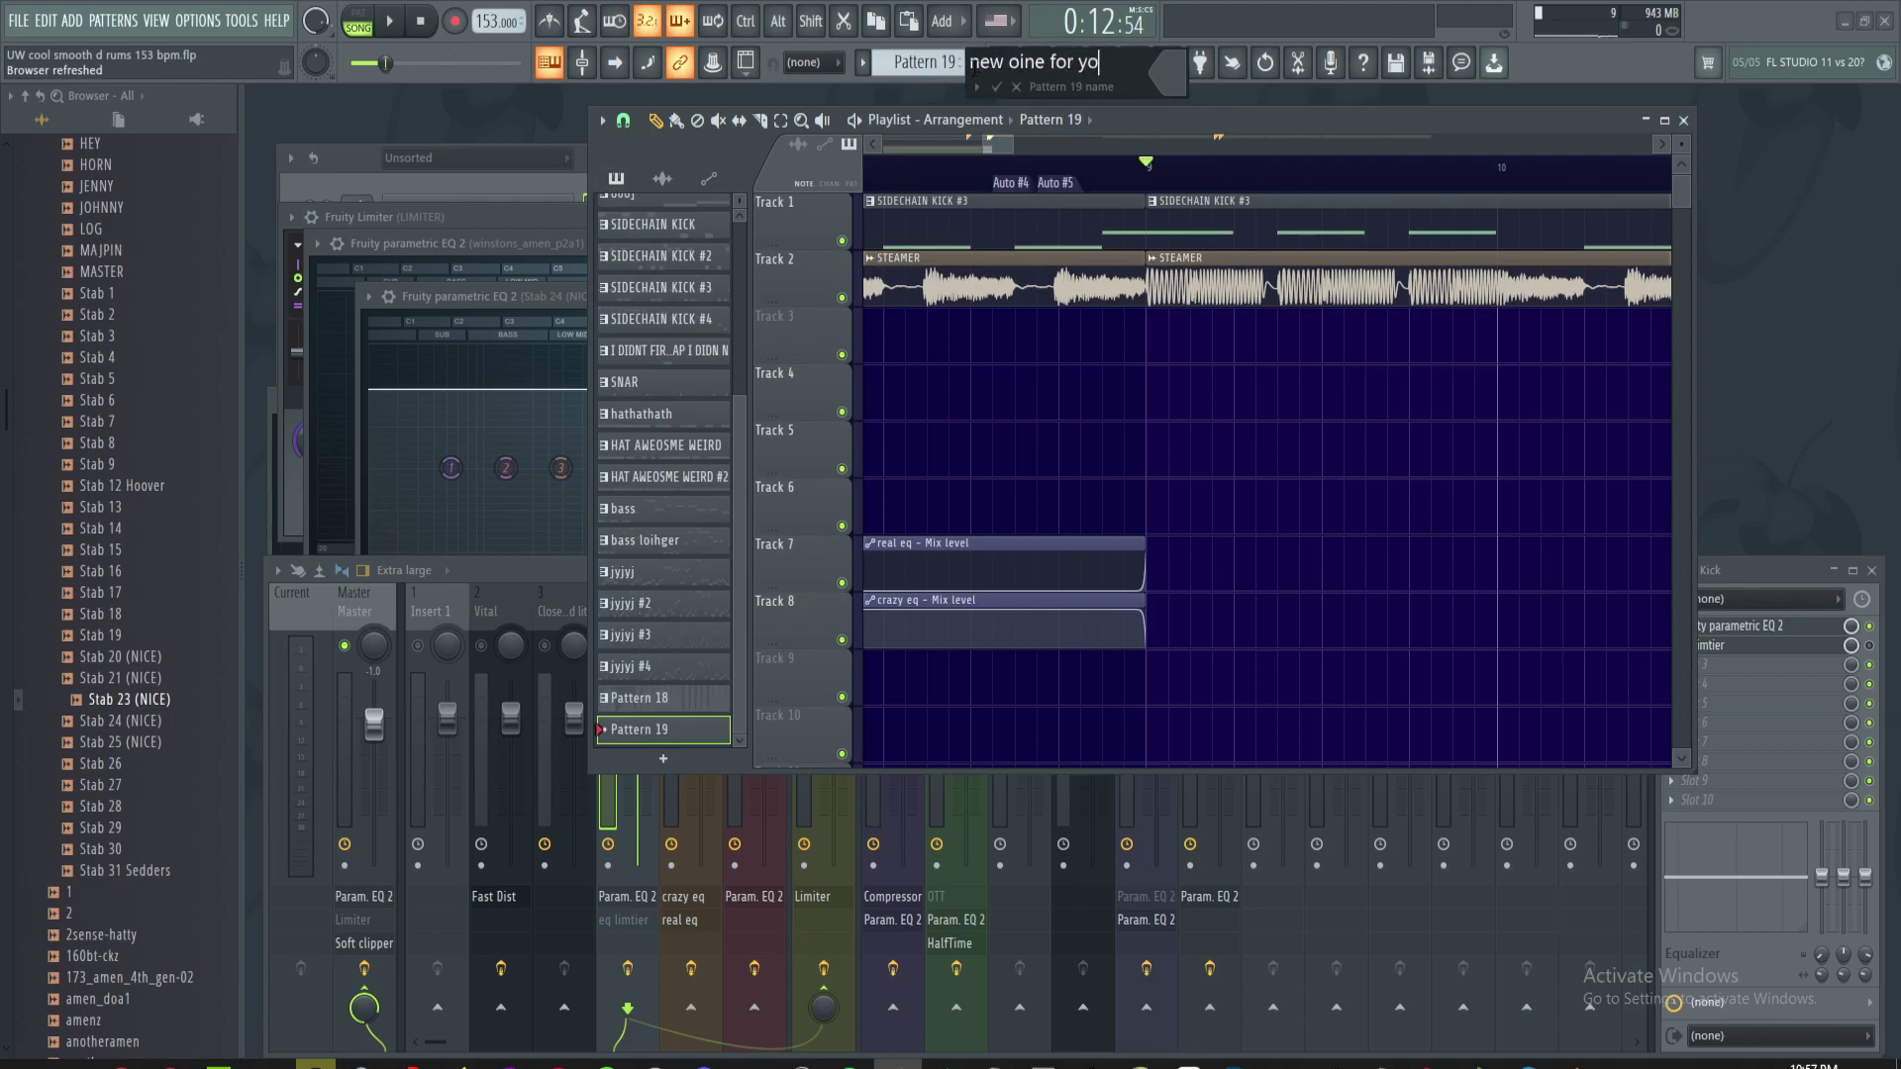
pyautogui.write('utube')
pyautogui.press('Return')
pyautogui.click(1128, 504)
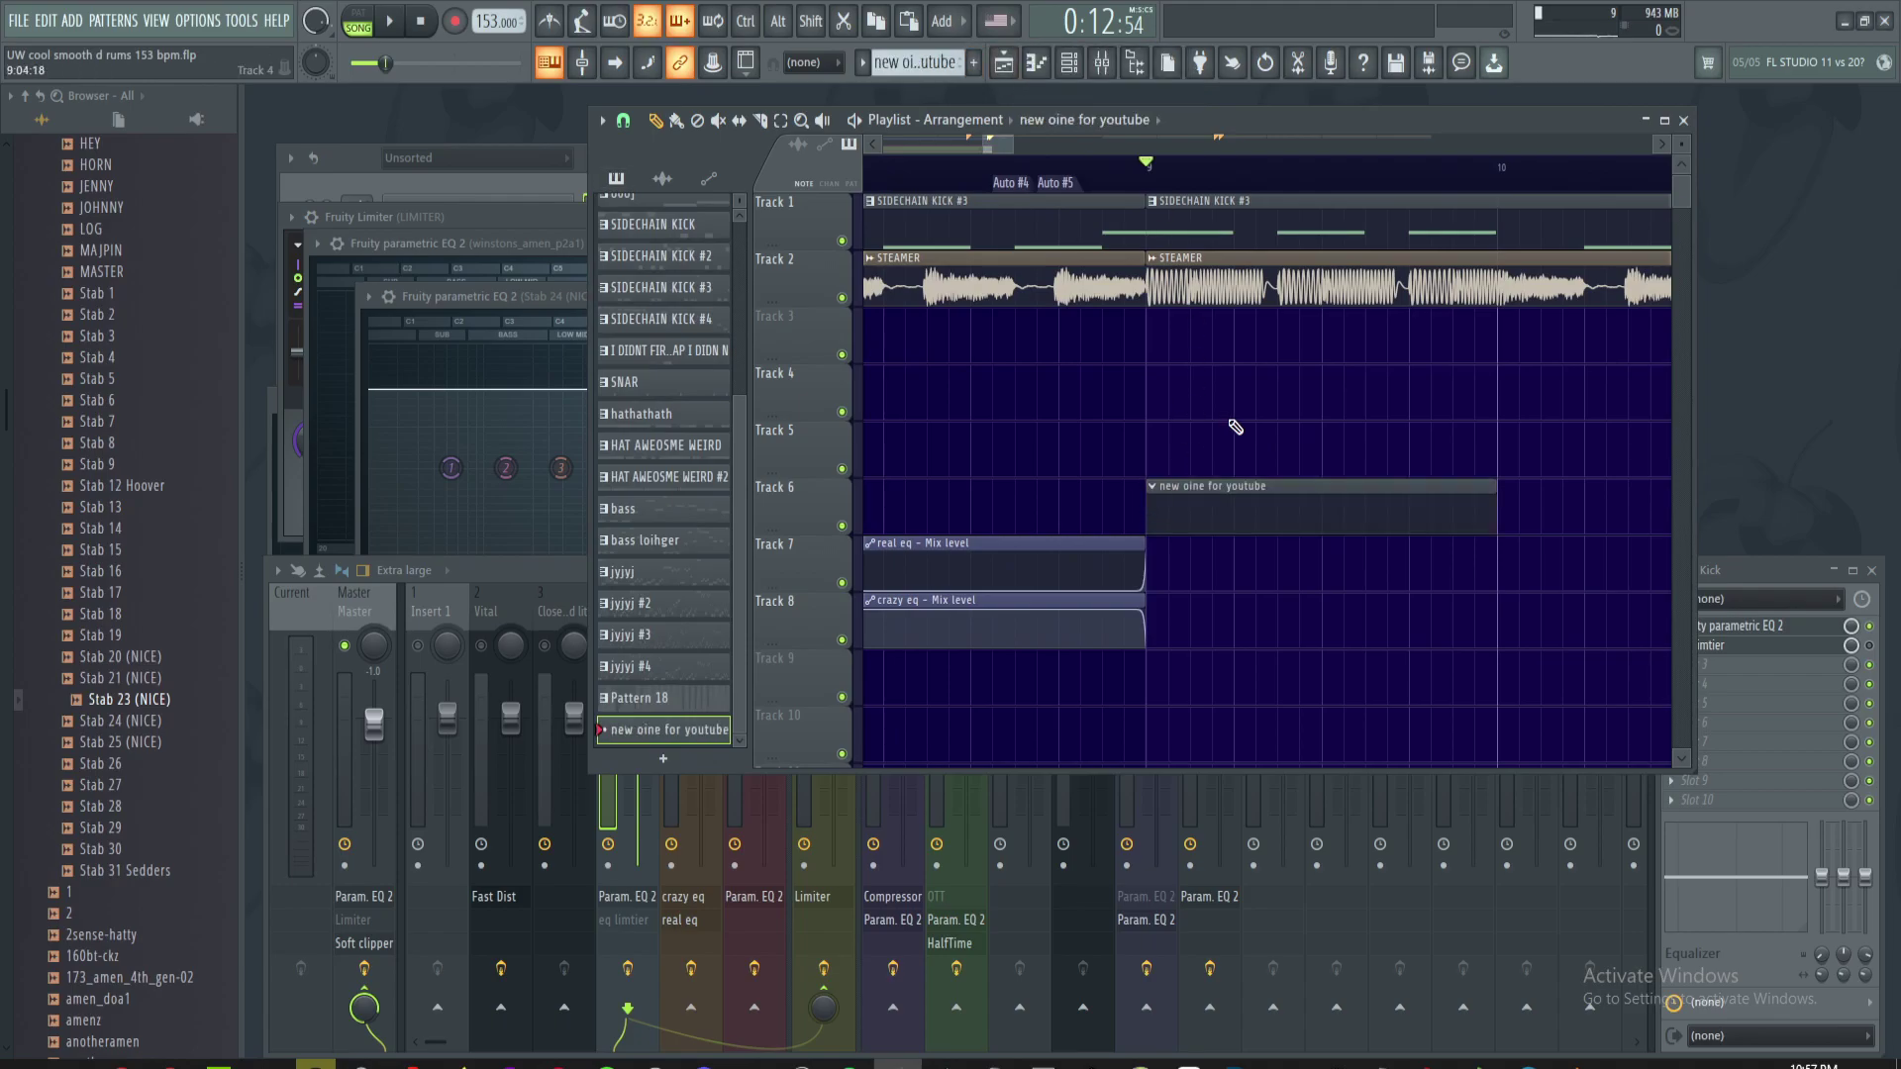
# - Open the new pattern's piano roll for the winstons_amen_p2a1 channel
pyautogui.press('F7')
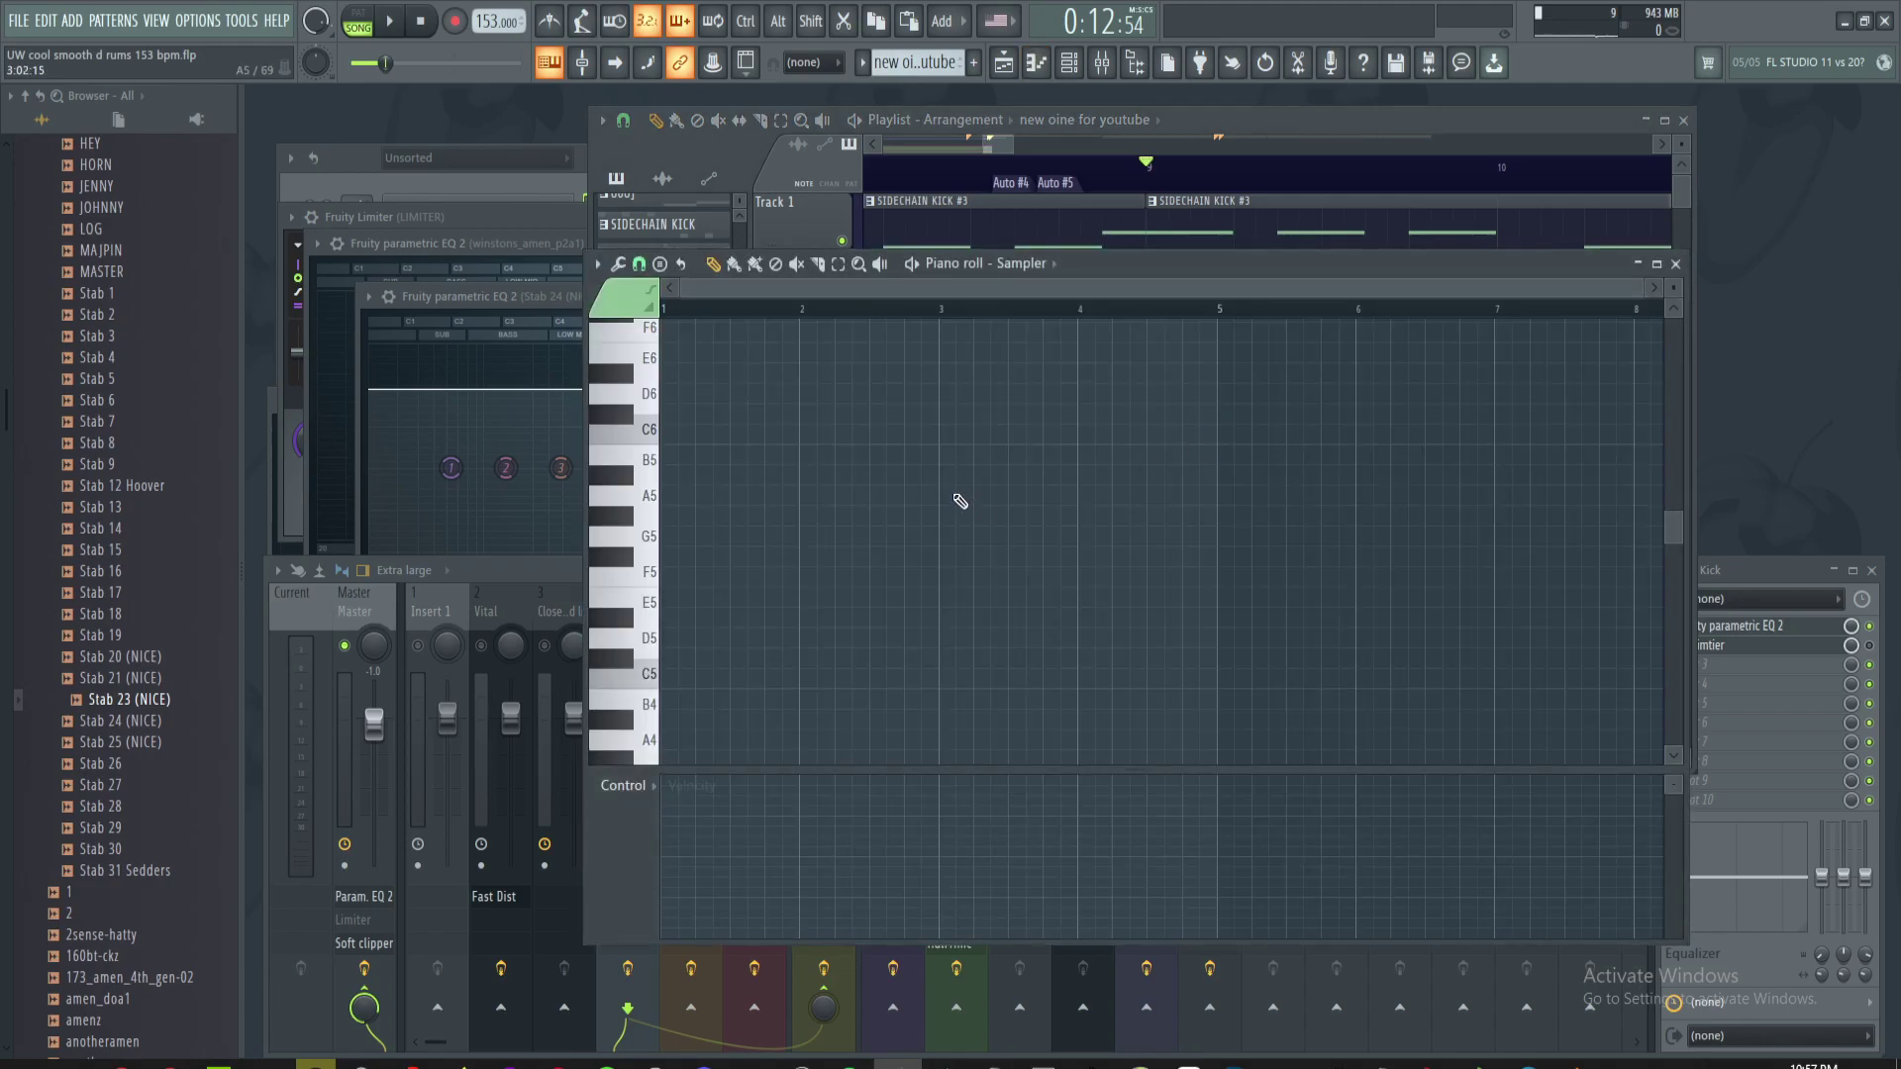
pyautogui.middleClick(954, 494)
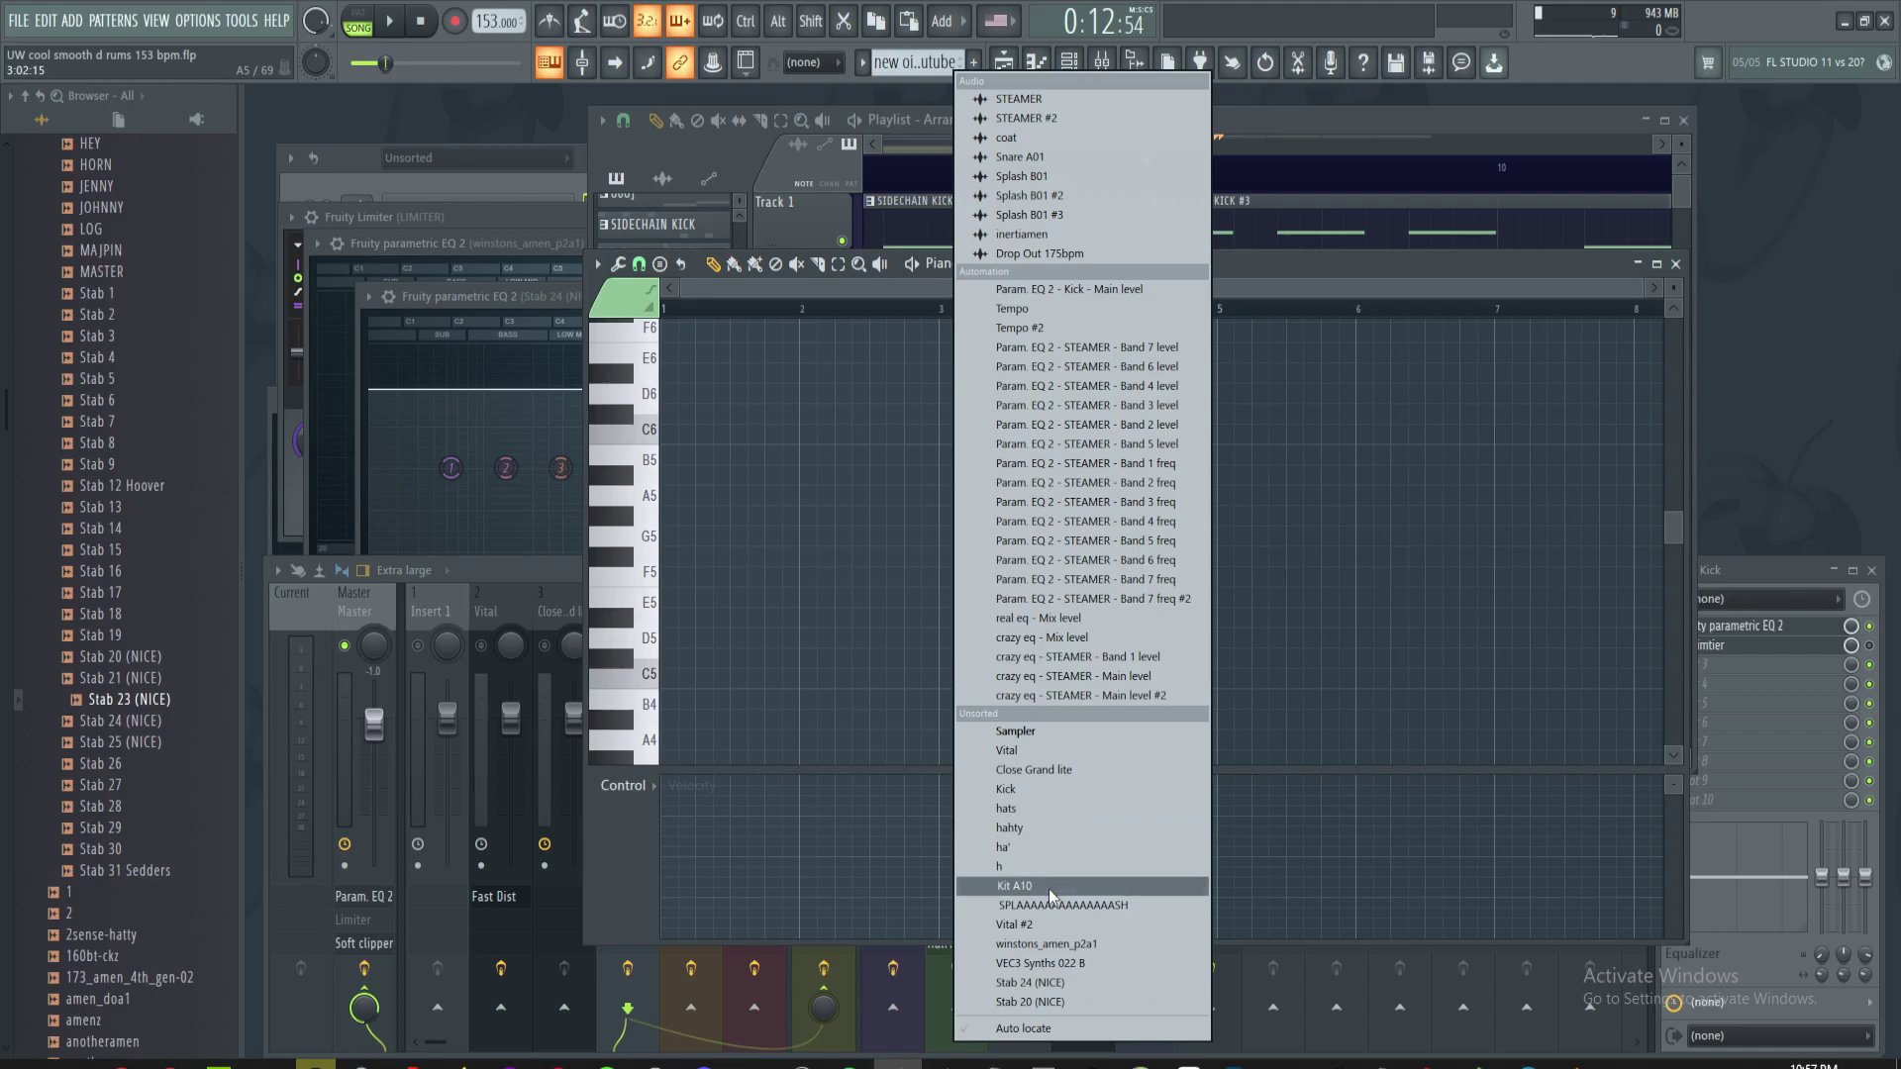
pyautogui.click(851, 616)
pyautogui.middleClick(943, 485)
pyautogui.click(989, 442)
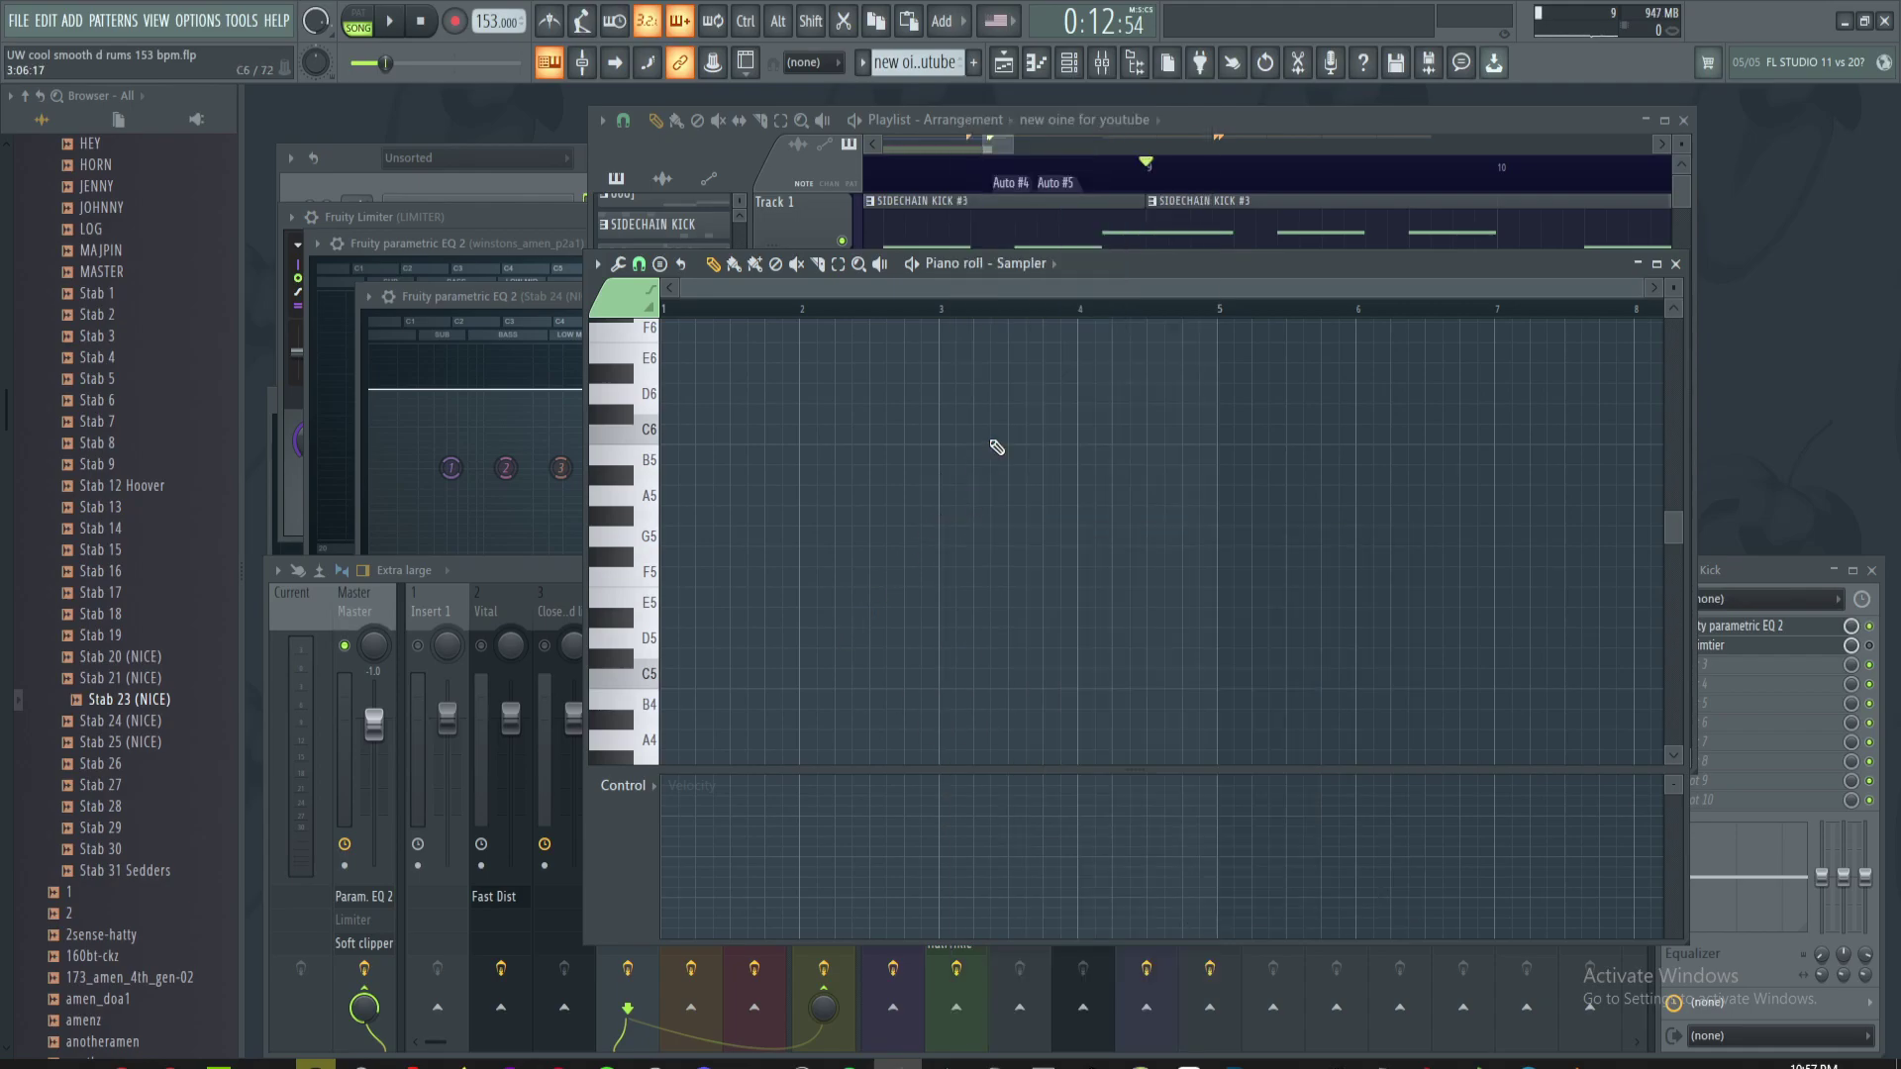
pyautogui.click(1008, 269)
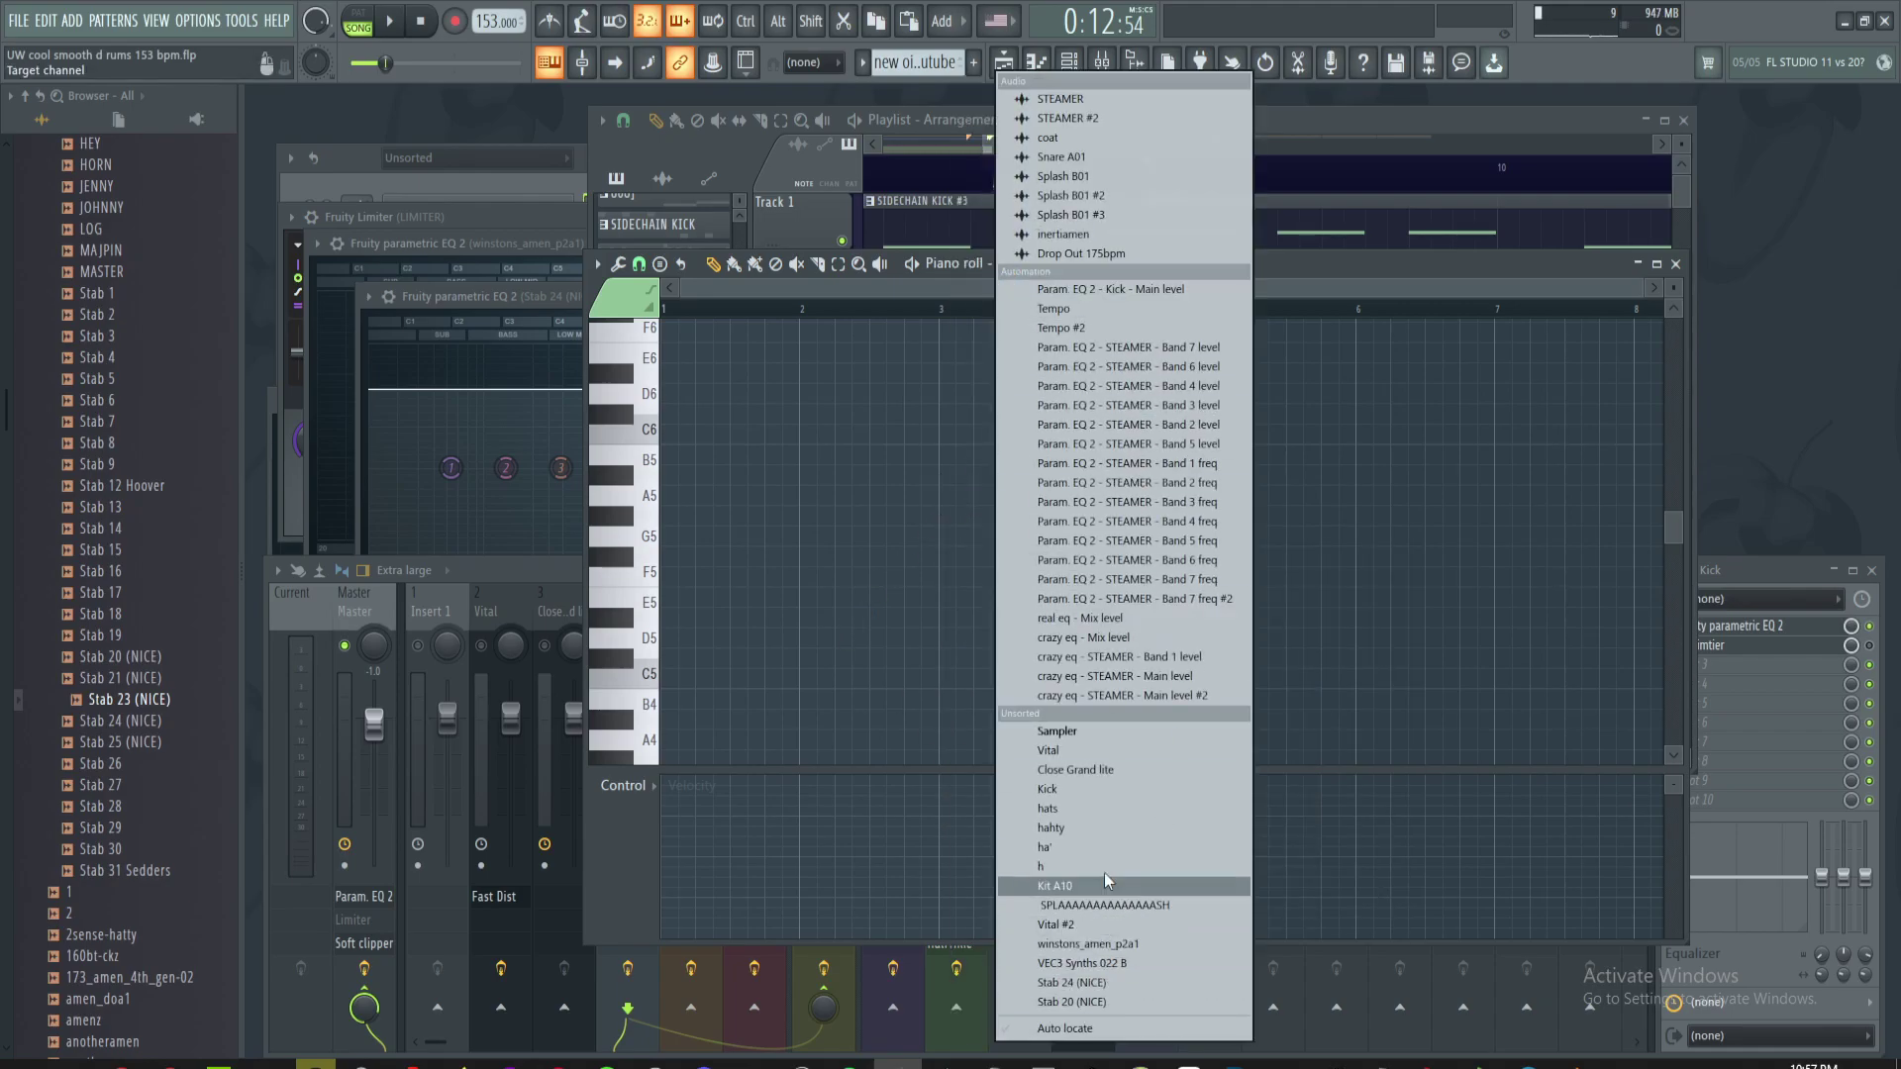
pyautogui.click(1146, 945)
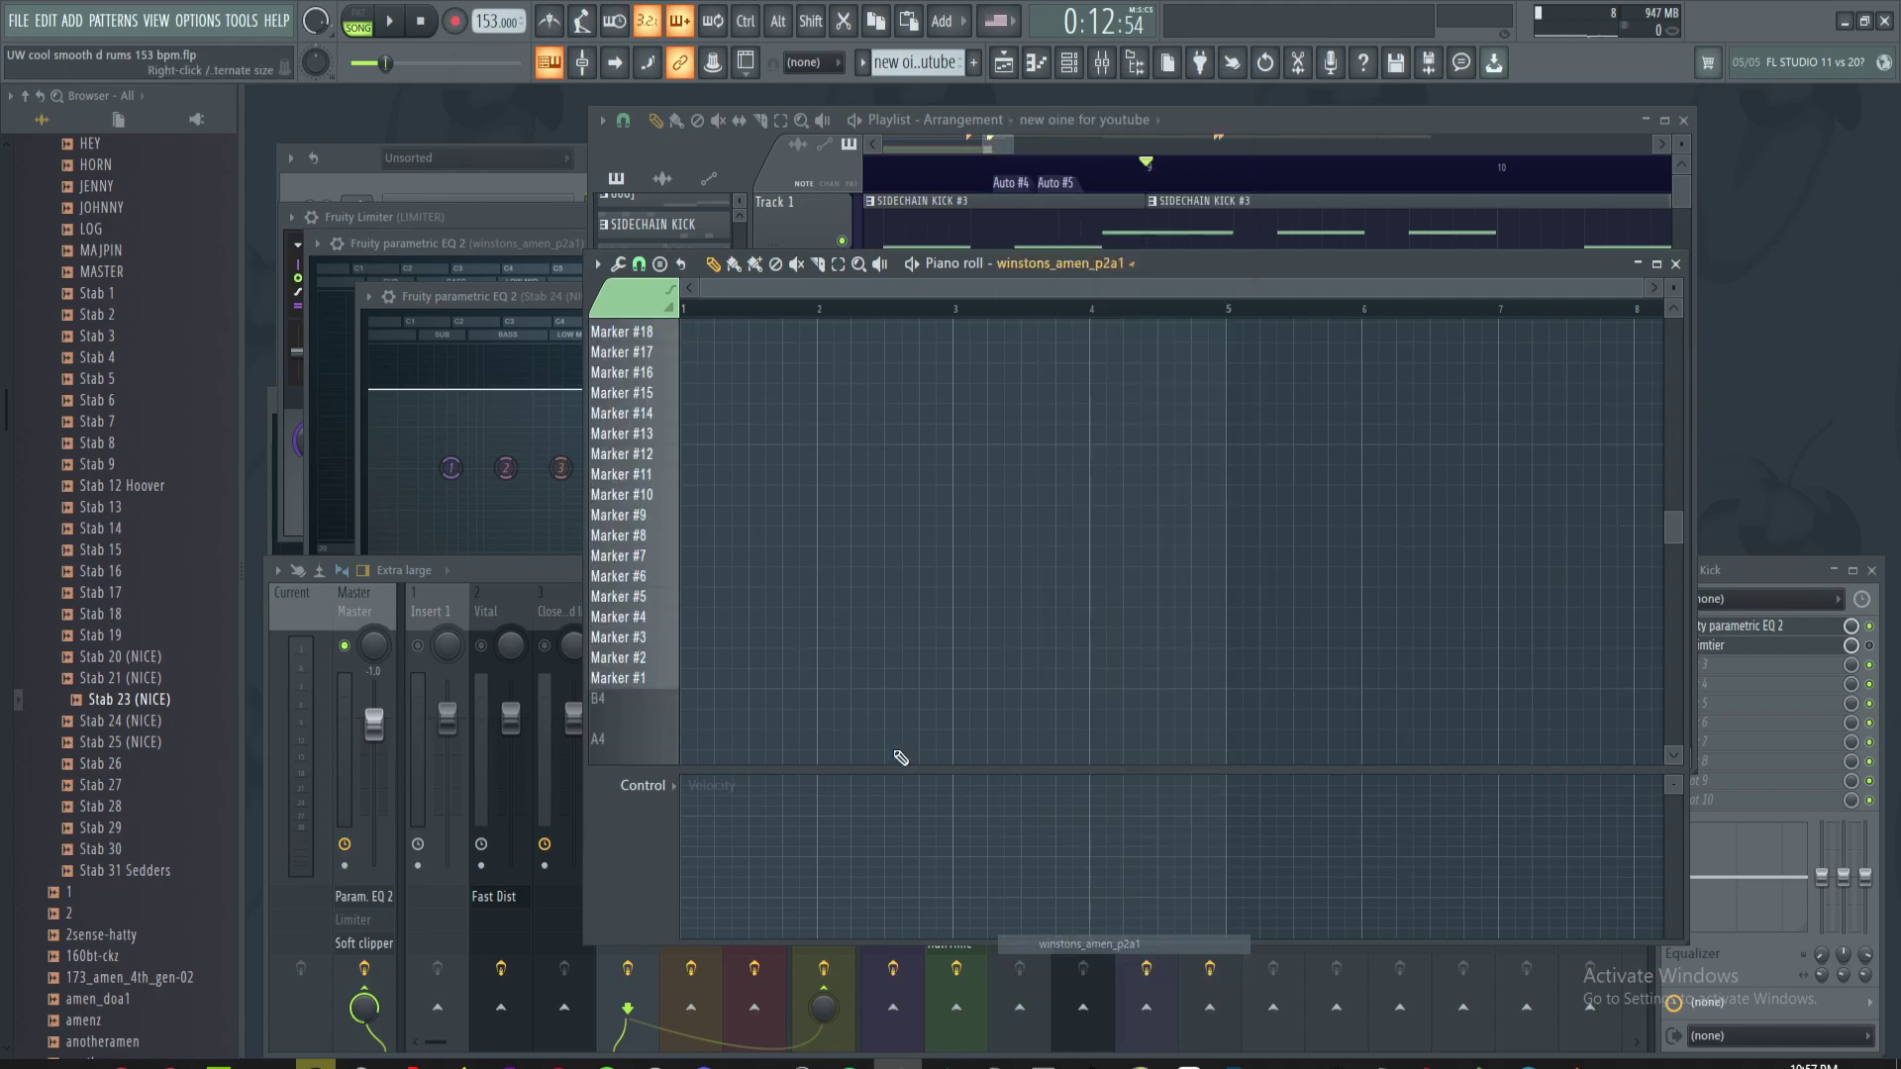
# - Turn on the metronome and play the arrangement from bar 9 to check the beat
pyautogui.scroll(4, 762, 600)
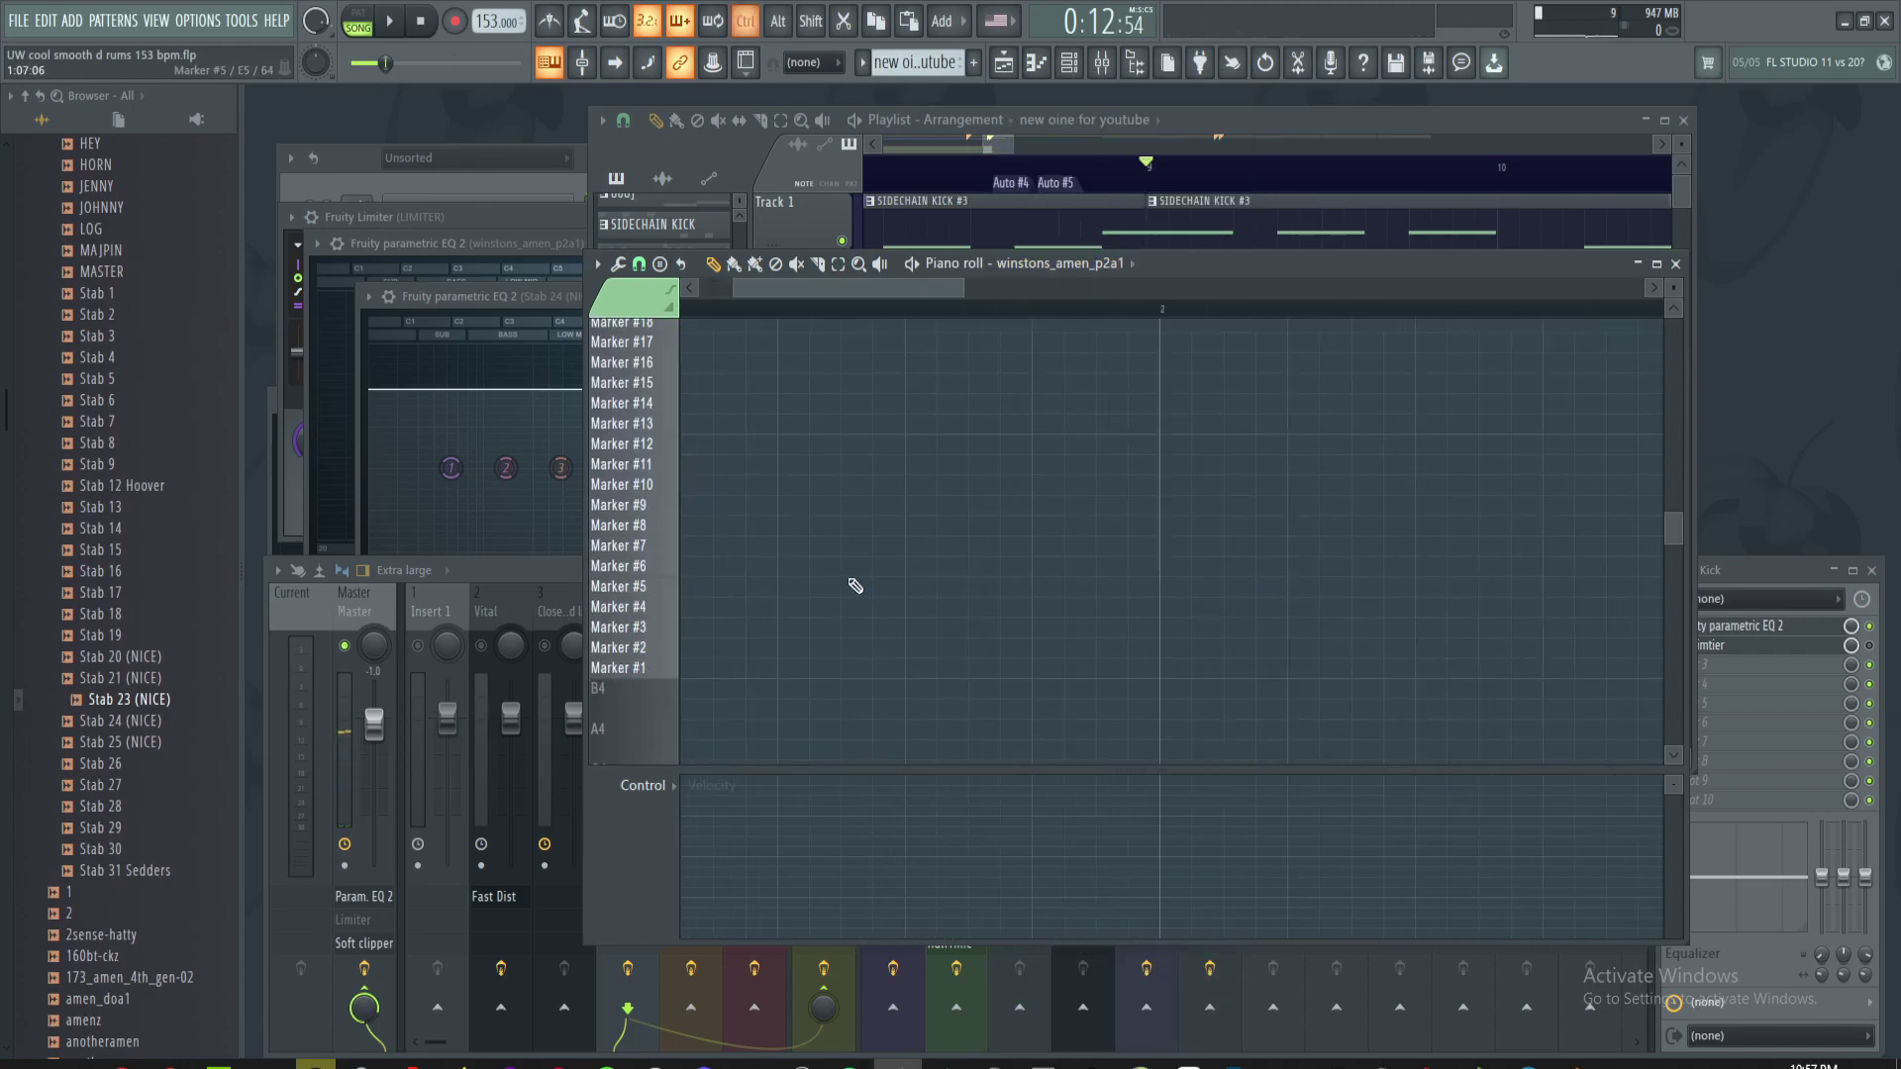
pyautogui.scroll(-1, 875, 571)
pyautogui.scroll(-1, 776, 681)
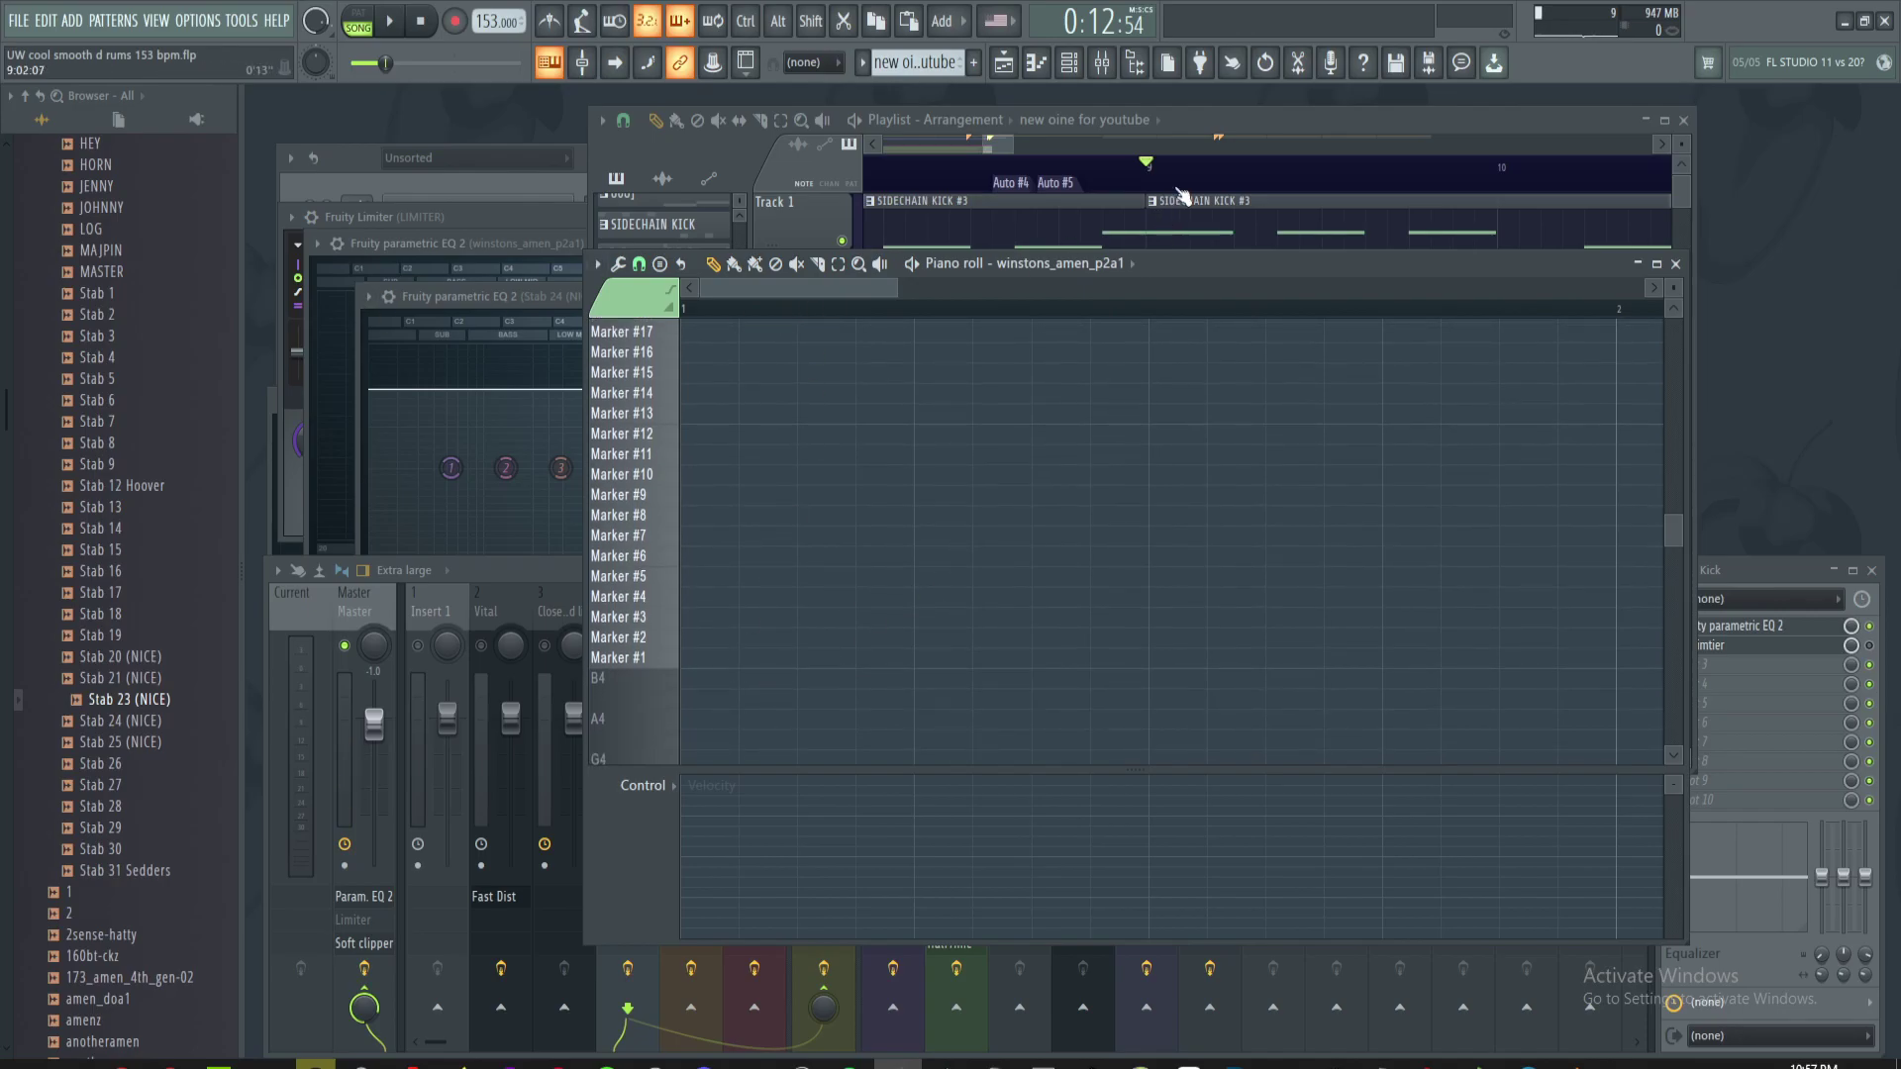
pyautogui.press('space')
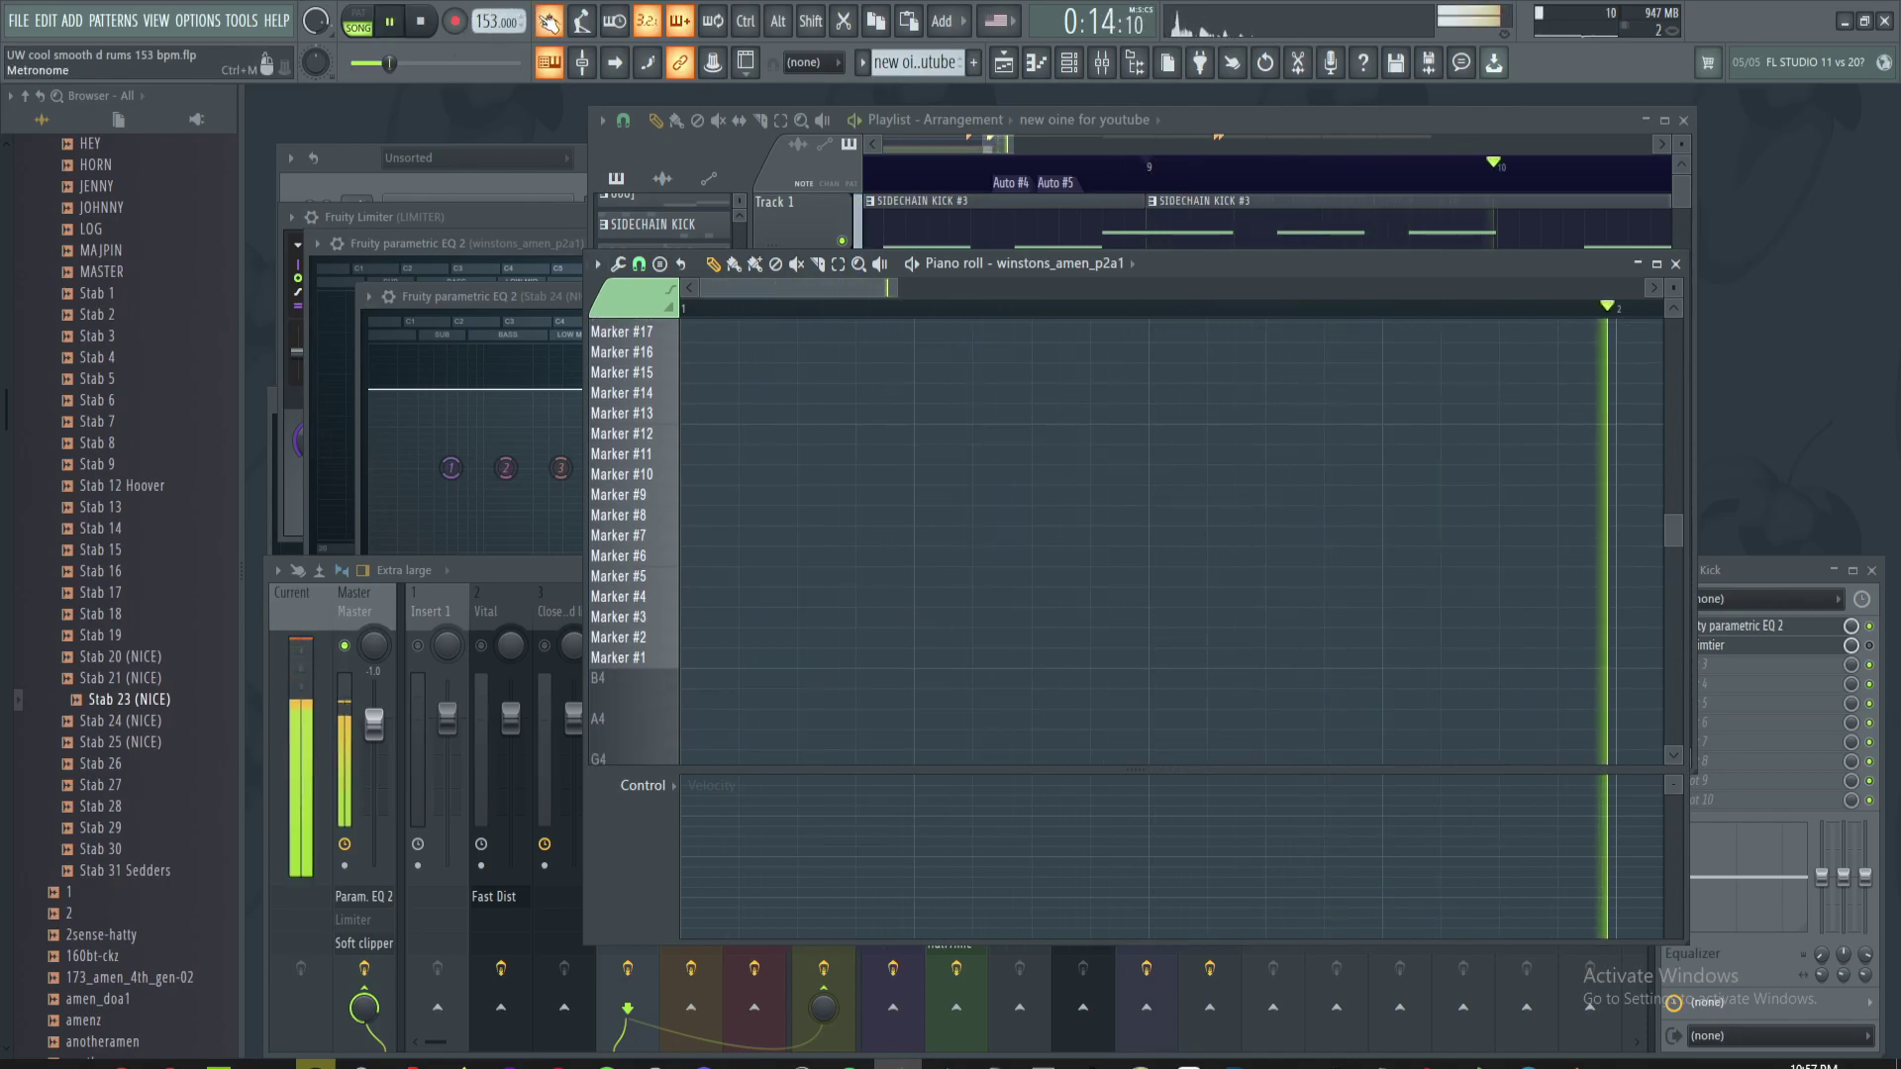
pyautogui.scroll(1, 1287, 487)
pyautogui.moveTo(1020, 453); pyautogui.dragTo(961, 442)
pyautogui.moveTo(743, 416); pyautogui.dragTo(1336, 430)
pyautogui.press('space')
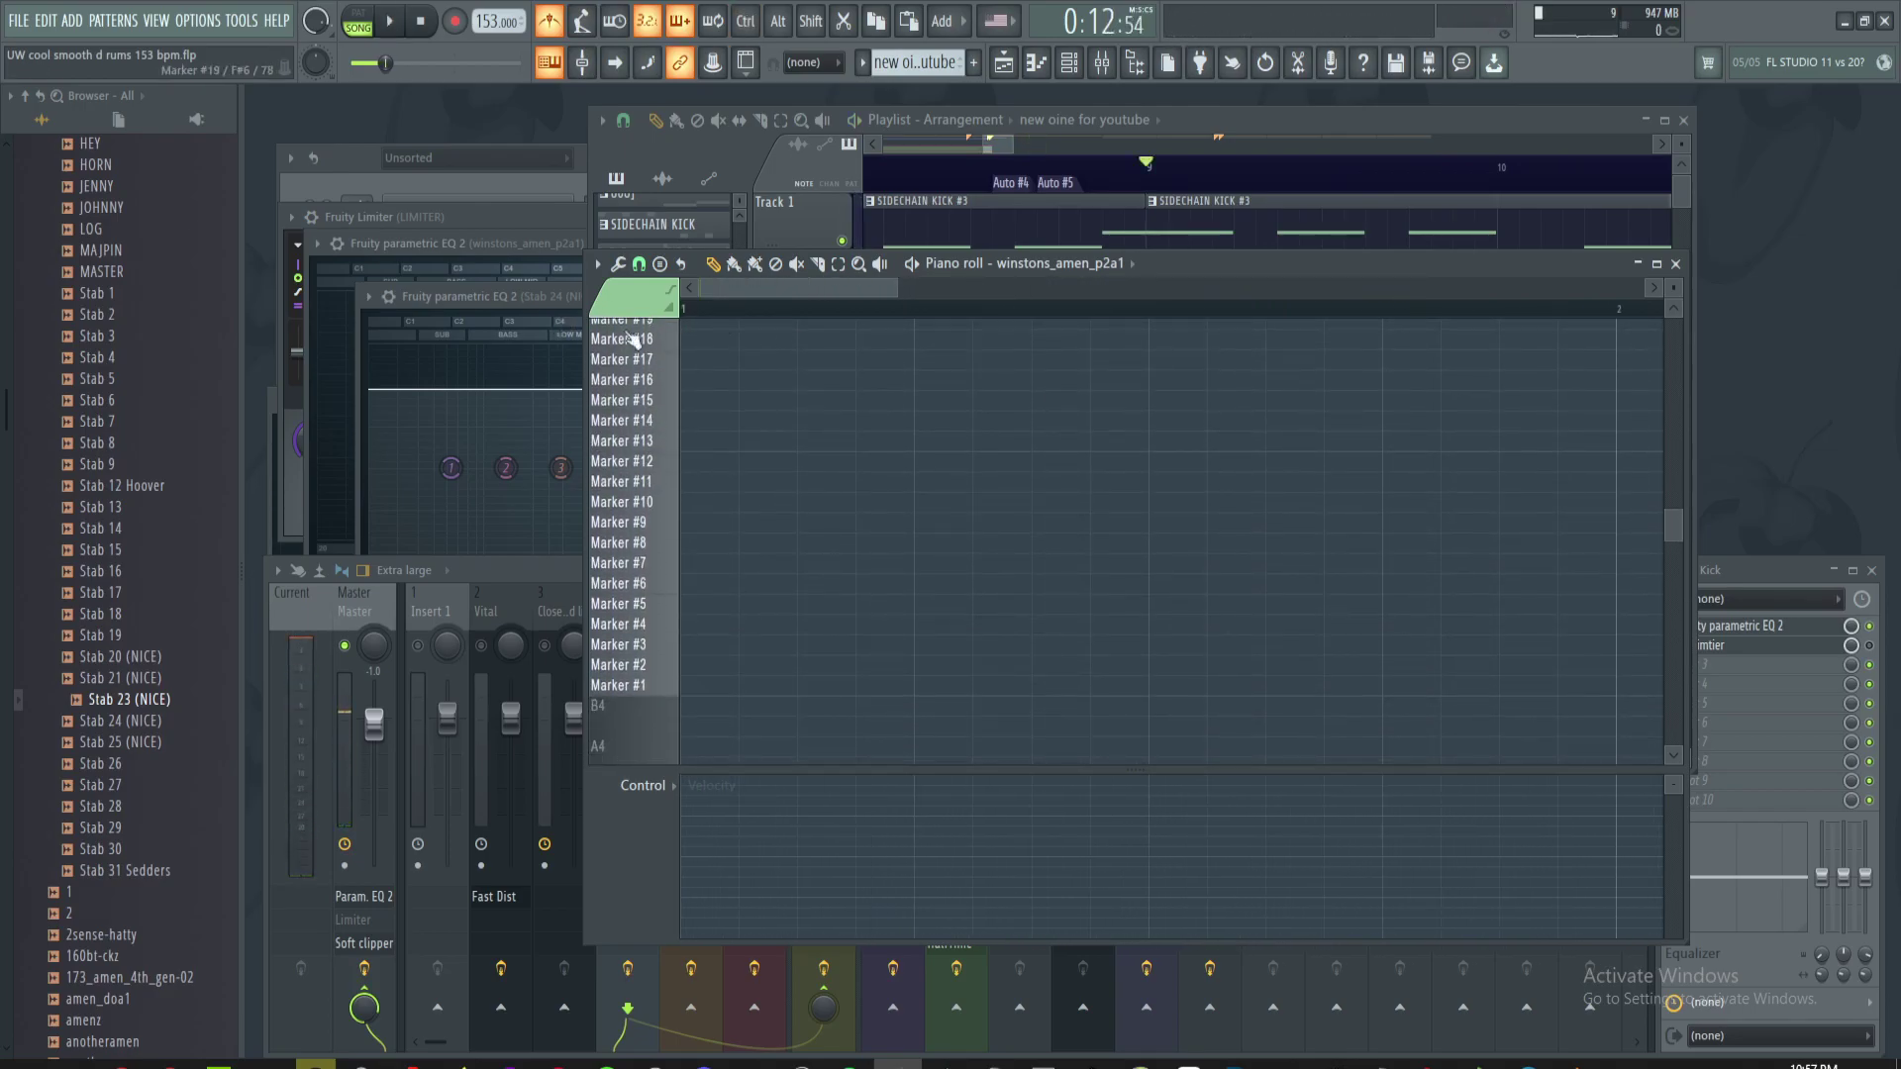
# - Lower the Master mixer track's volume to about -5.9 dB
pyautogui.scroll(-1, 834, 433)
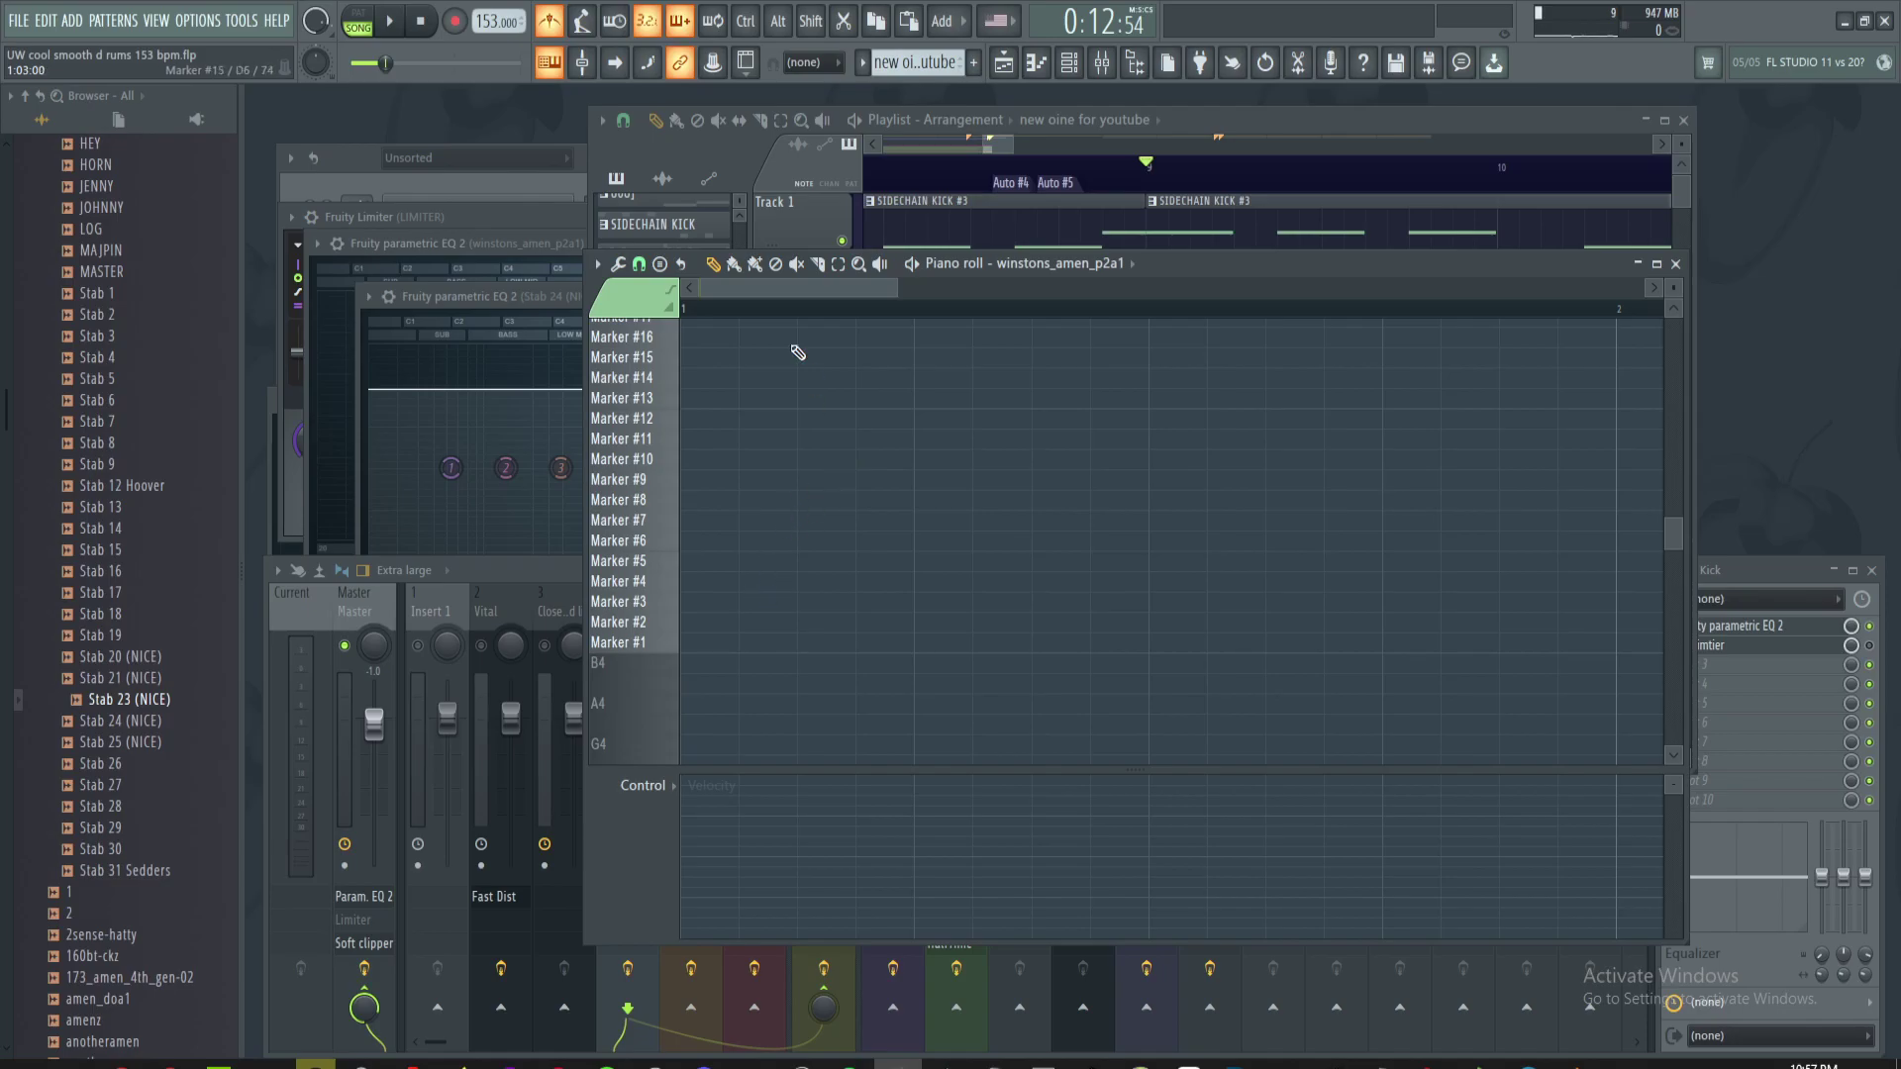
pyautogui.click(731, 324)
pyautogui.rightClick(700, 324)
pyautogui.moveTo(374, 724); pyautogui.dragTo(374, 754)
pyautogui.rightClick(870, 524)
pyautogui.scroll(-1, 782, 551)
pyautogui.scroll(1, 792, 556)
pyautogui.click(690, 620)
pyautogui.rightClick(690, 620)
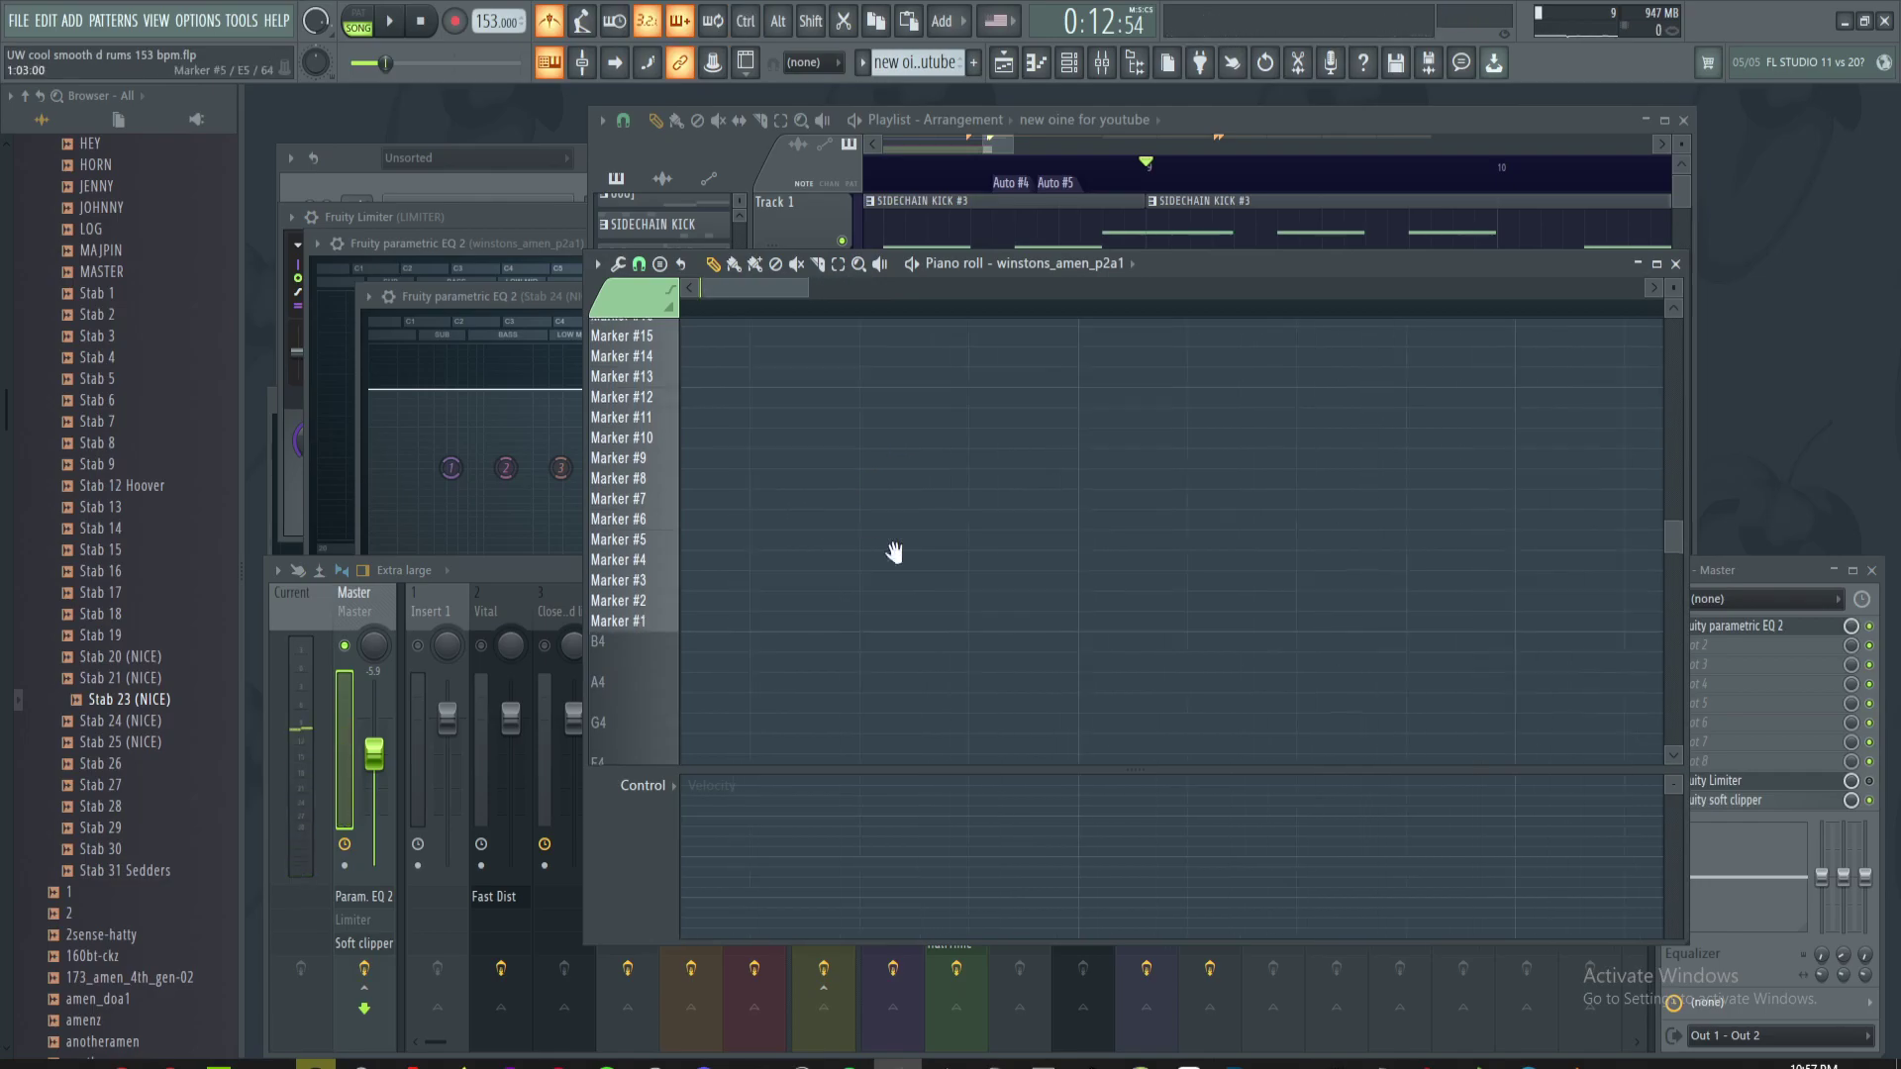
pyautogui.moveTo(864, 550); pyautogui.dragTo(918, 567)
pyautogui.click(662, 638)
pyautogui.click(691, 639)
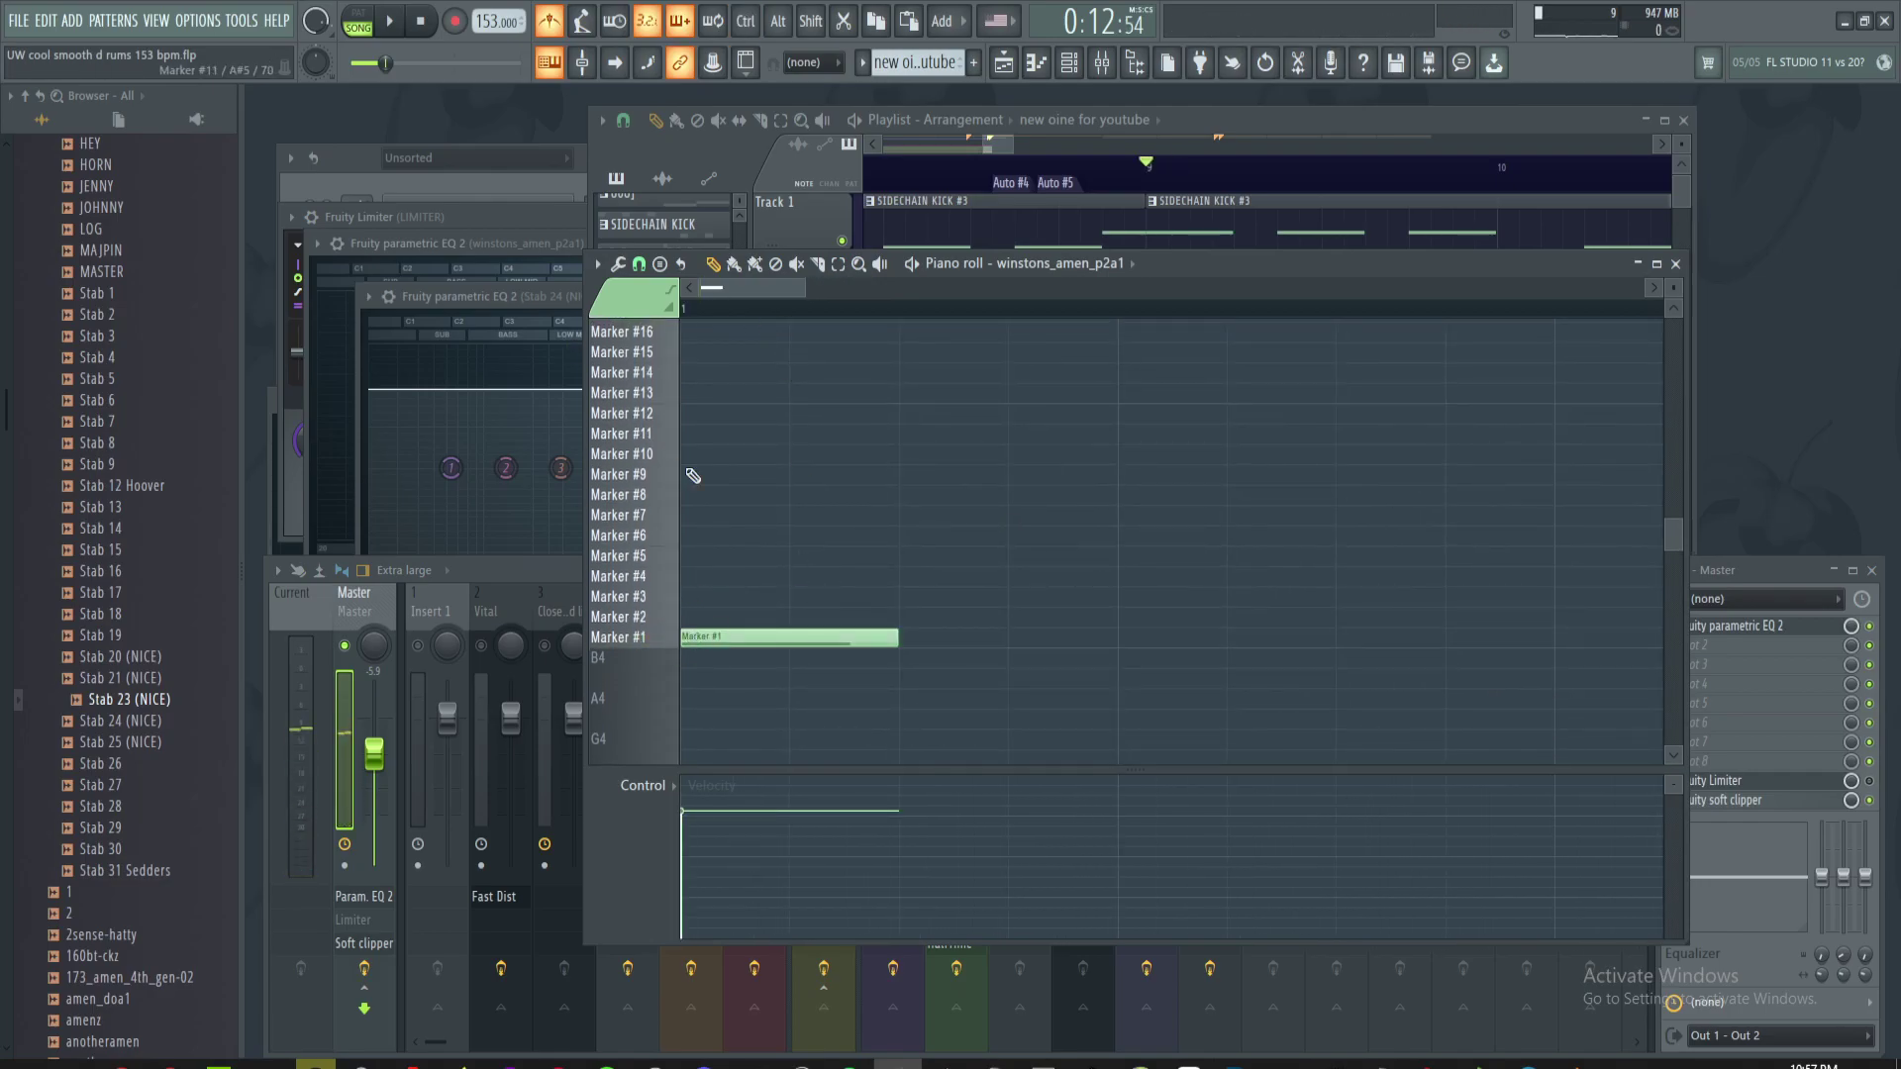
pyautogui.rightClick(700, 637)
# - Place two back-to-back Marker #2 eighth notes at the start of bar 1
pyautogui.click(699, 616)
pyautogui.scroll(3, 924, 467)
pyautogui.scroll(-2, 870, 361)
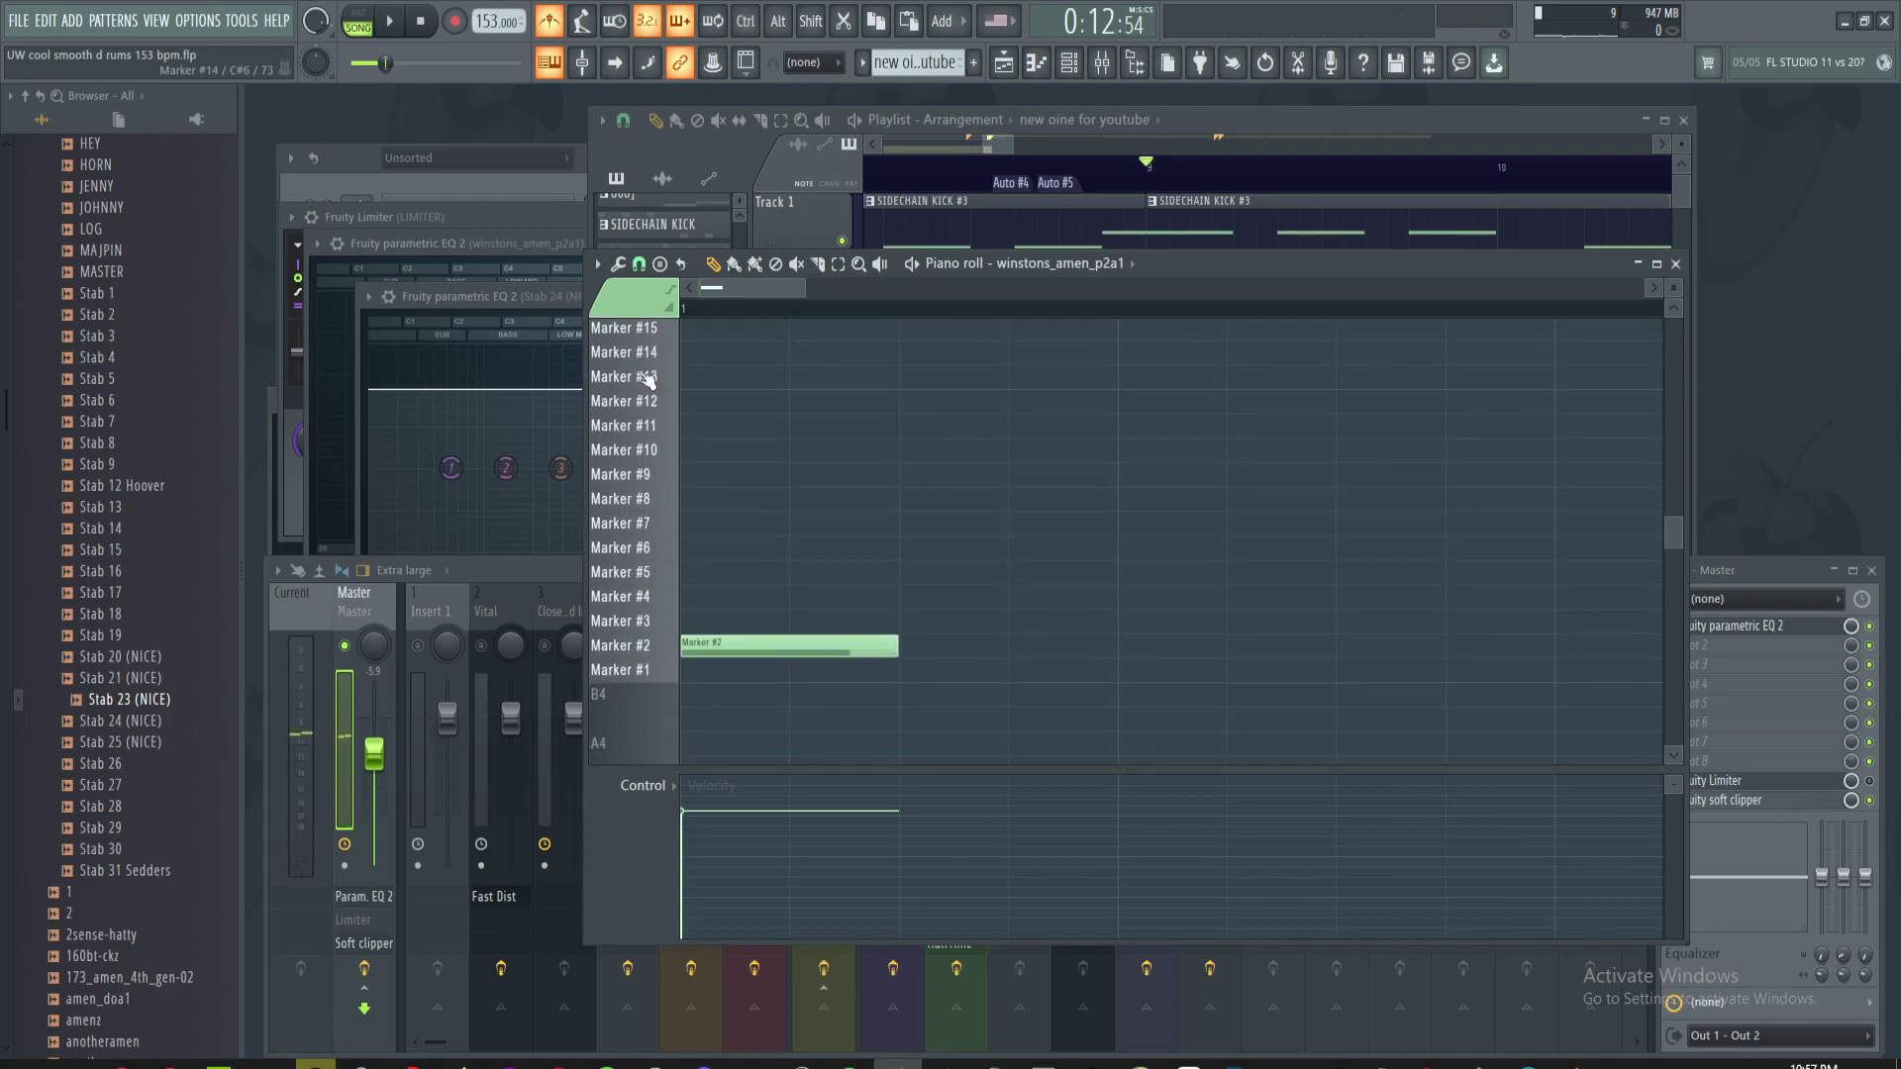
pyautogui.click(927, 641)
pyautogui.moveTo(926, 635)
pyautogui.mouseDown()
pyautogui.moveTo(932, 594)
pyautogui.moveTo(930, 648)
pyautogui.mouseUp()
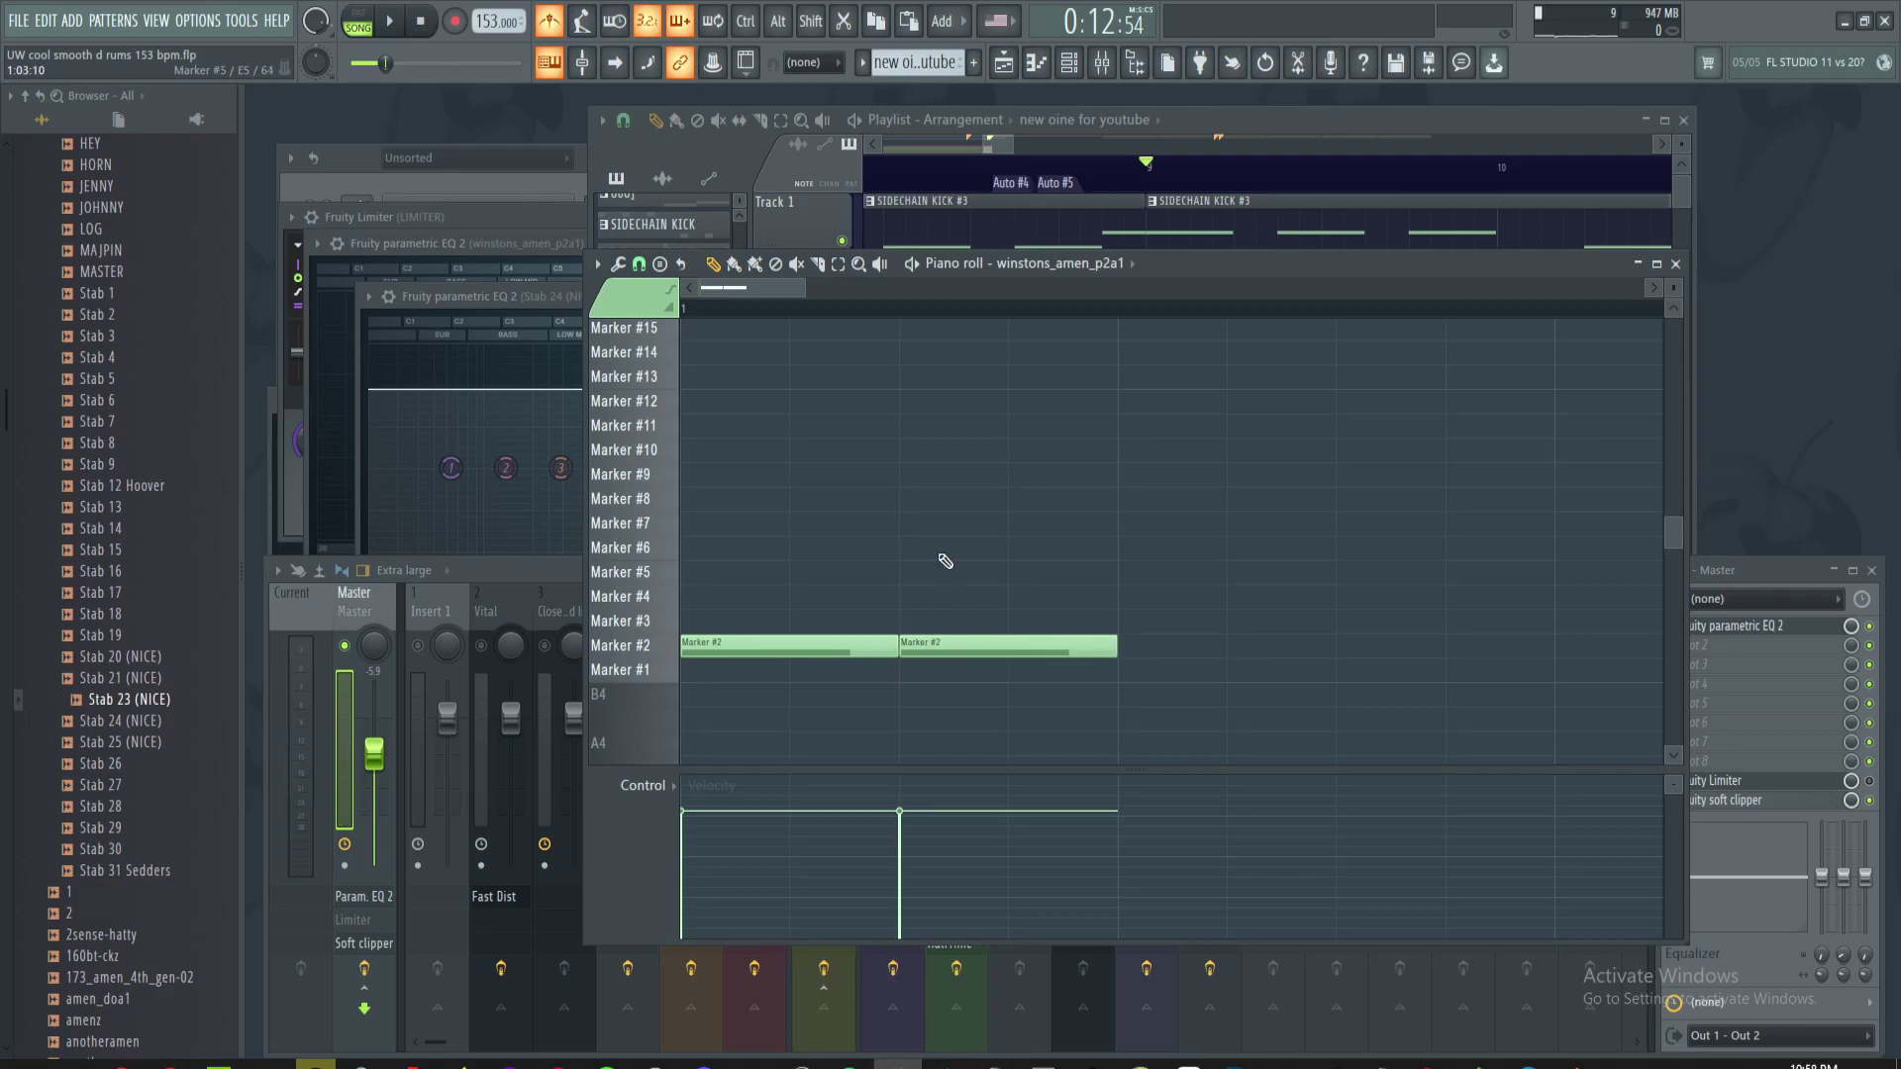
# - Play back the pattern's opening Marker #2 notes against the arrangement
pyautogui.press('space')
pyautogui.moveTo(1095, 505); pyautogui.dragTo(917, 480)
pyautogui.press('space')
pyautogui.moveTo(973, 557); pyautogui.dragTo(967, 600)
pyautogui.scroll(-2, 986, 539)
pyautogui.scroll(-2, 950, 435)
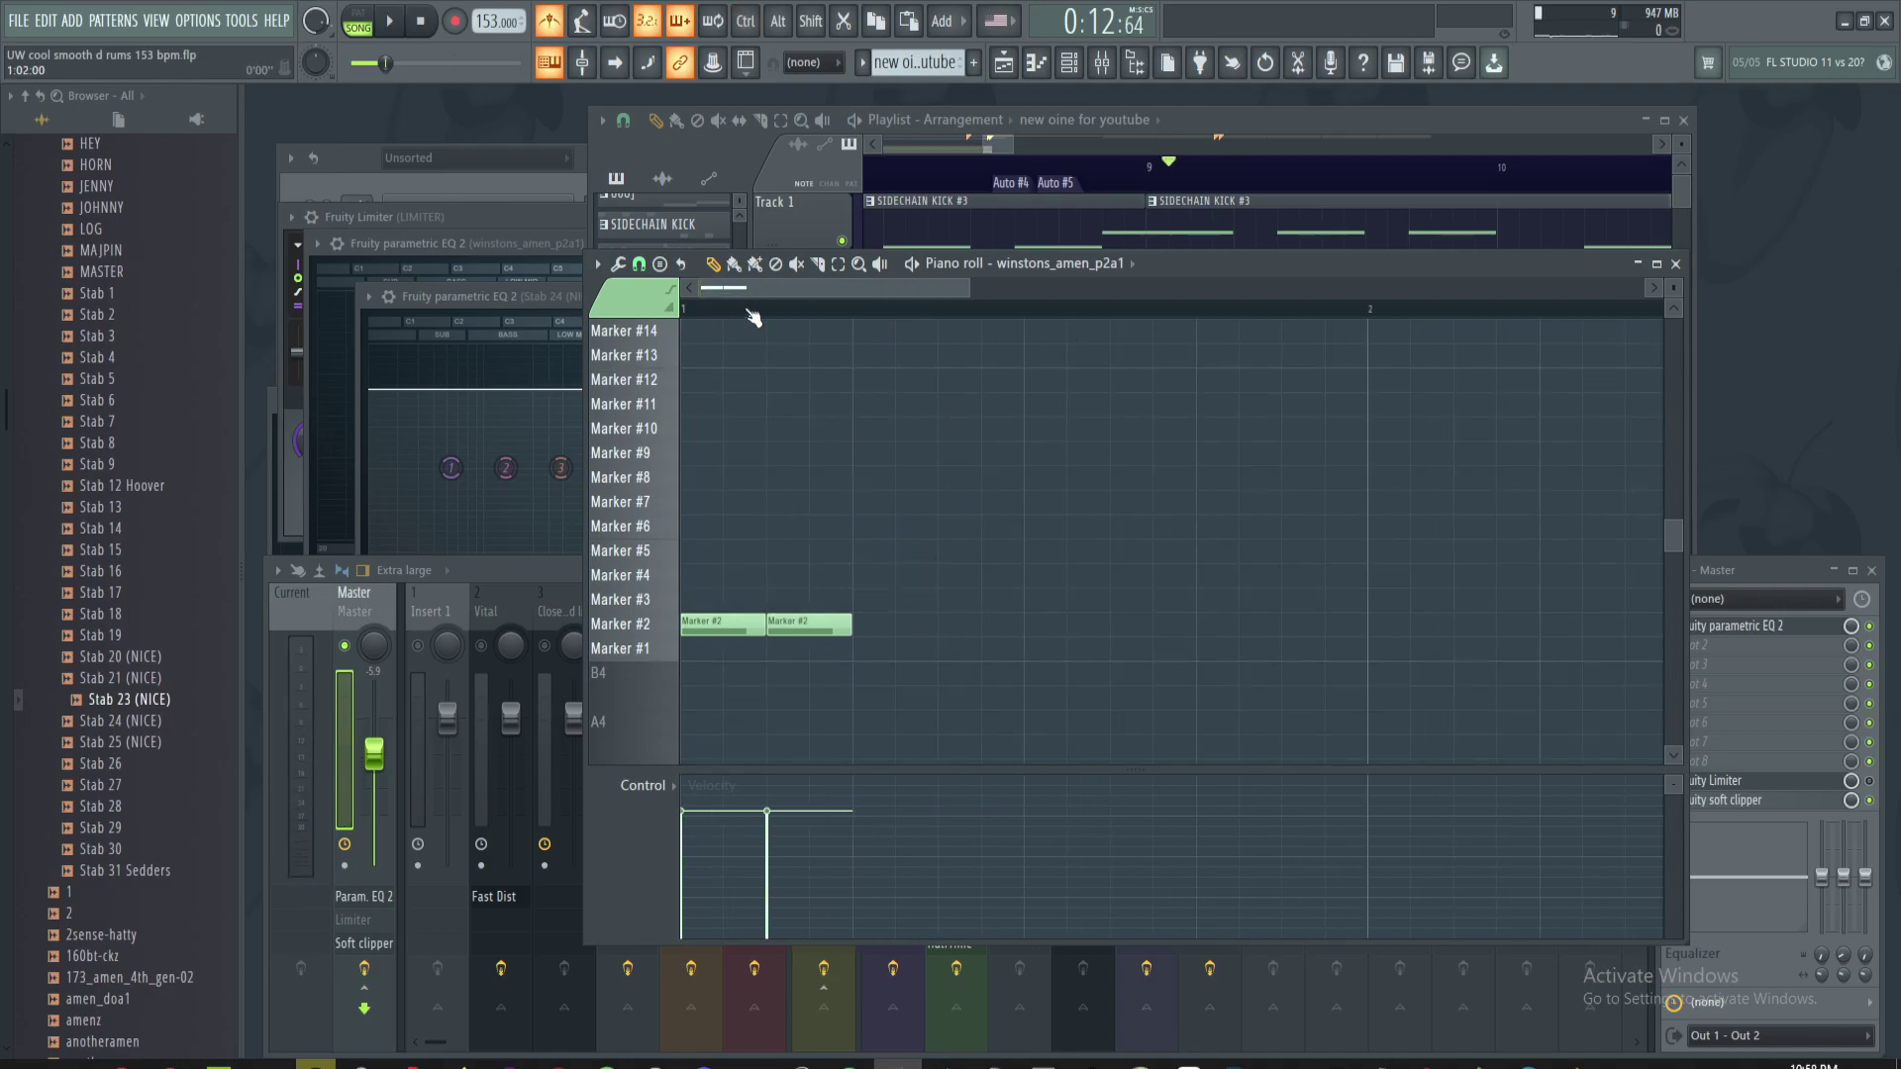
# - Place an eighth-note Marker #3 hit on the third beat of each of bars 1 to 4
pyautogui.moveTo(1026, 572); pyautogui.dragTo(1026, 599)
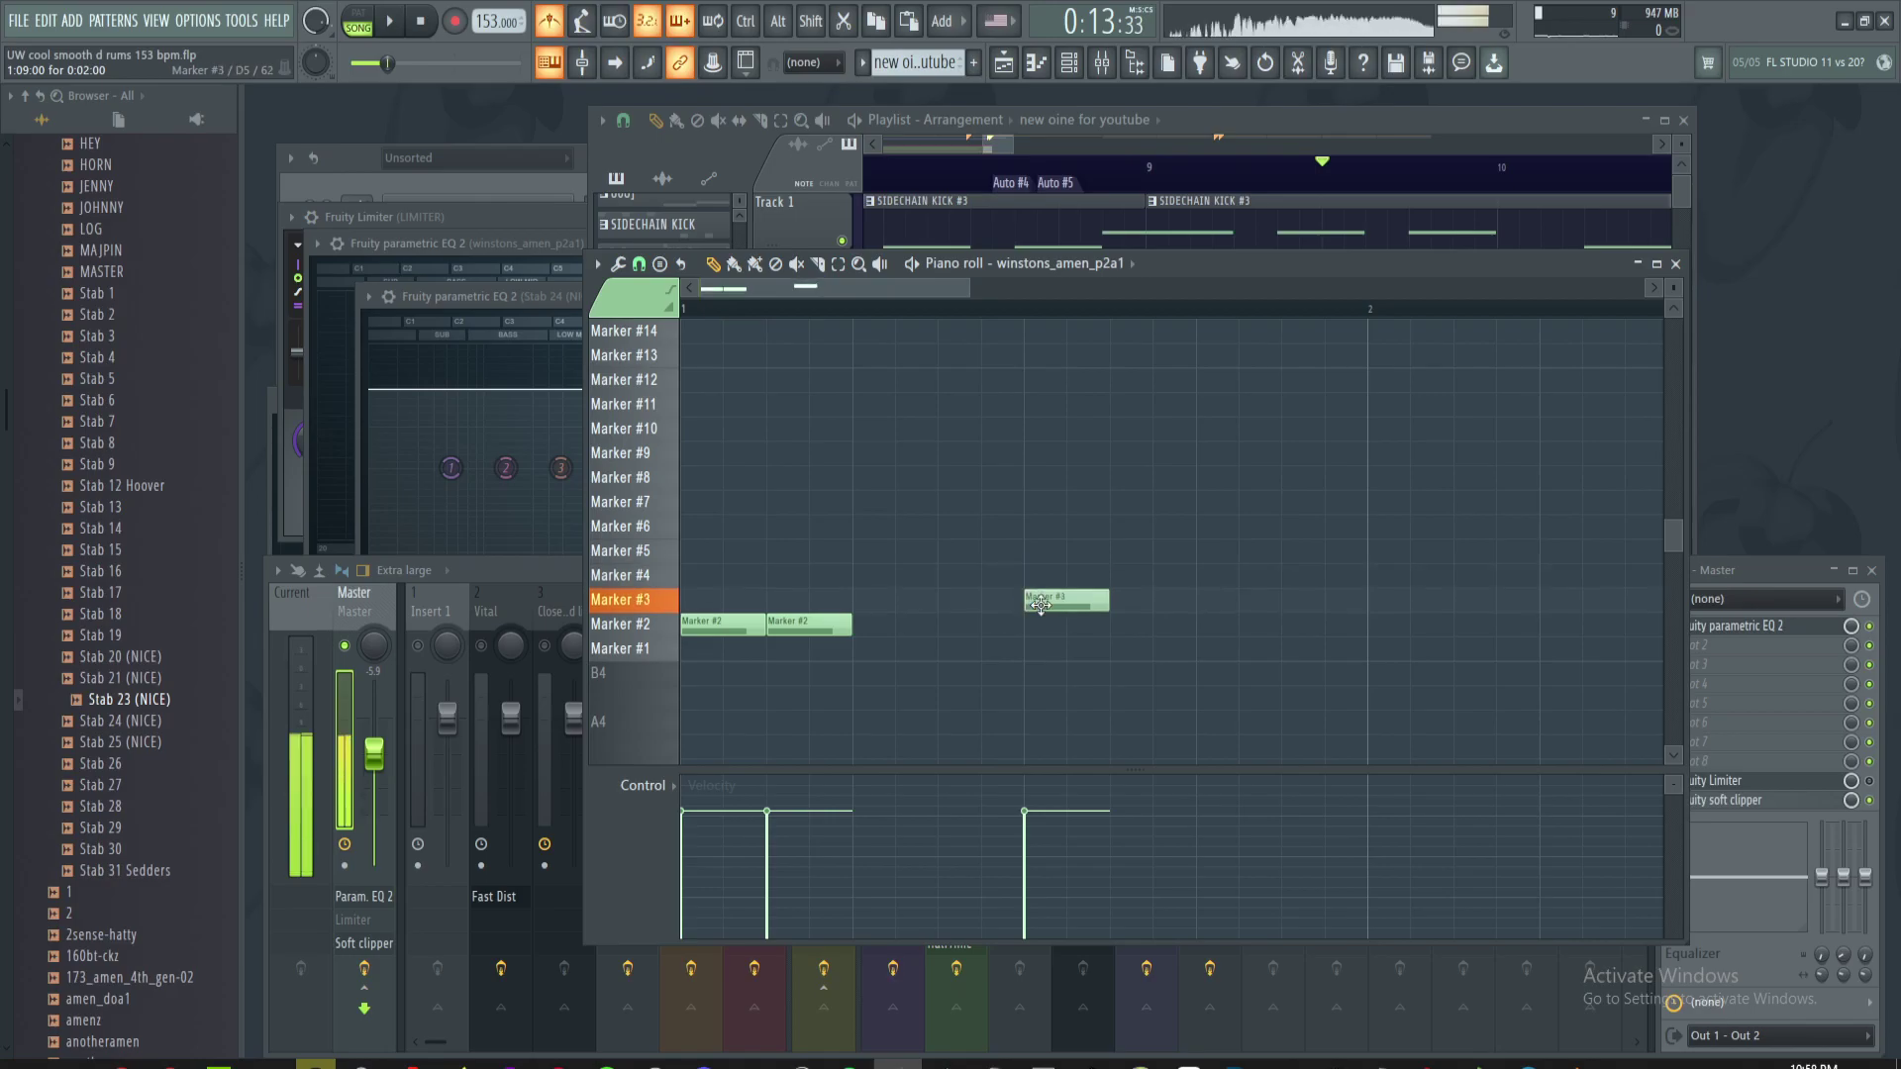
pyautogui.scroll(-2, 1035, 315)
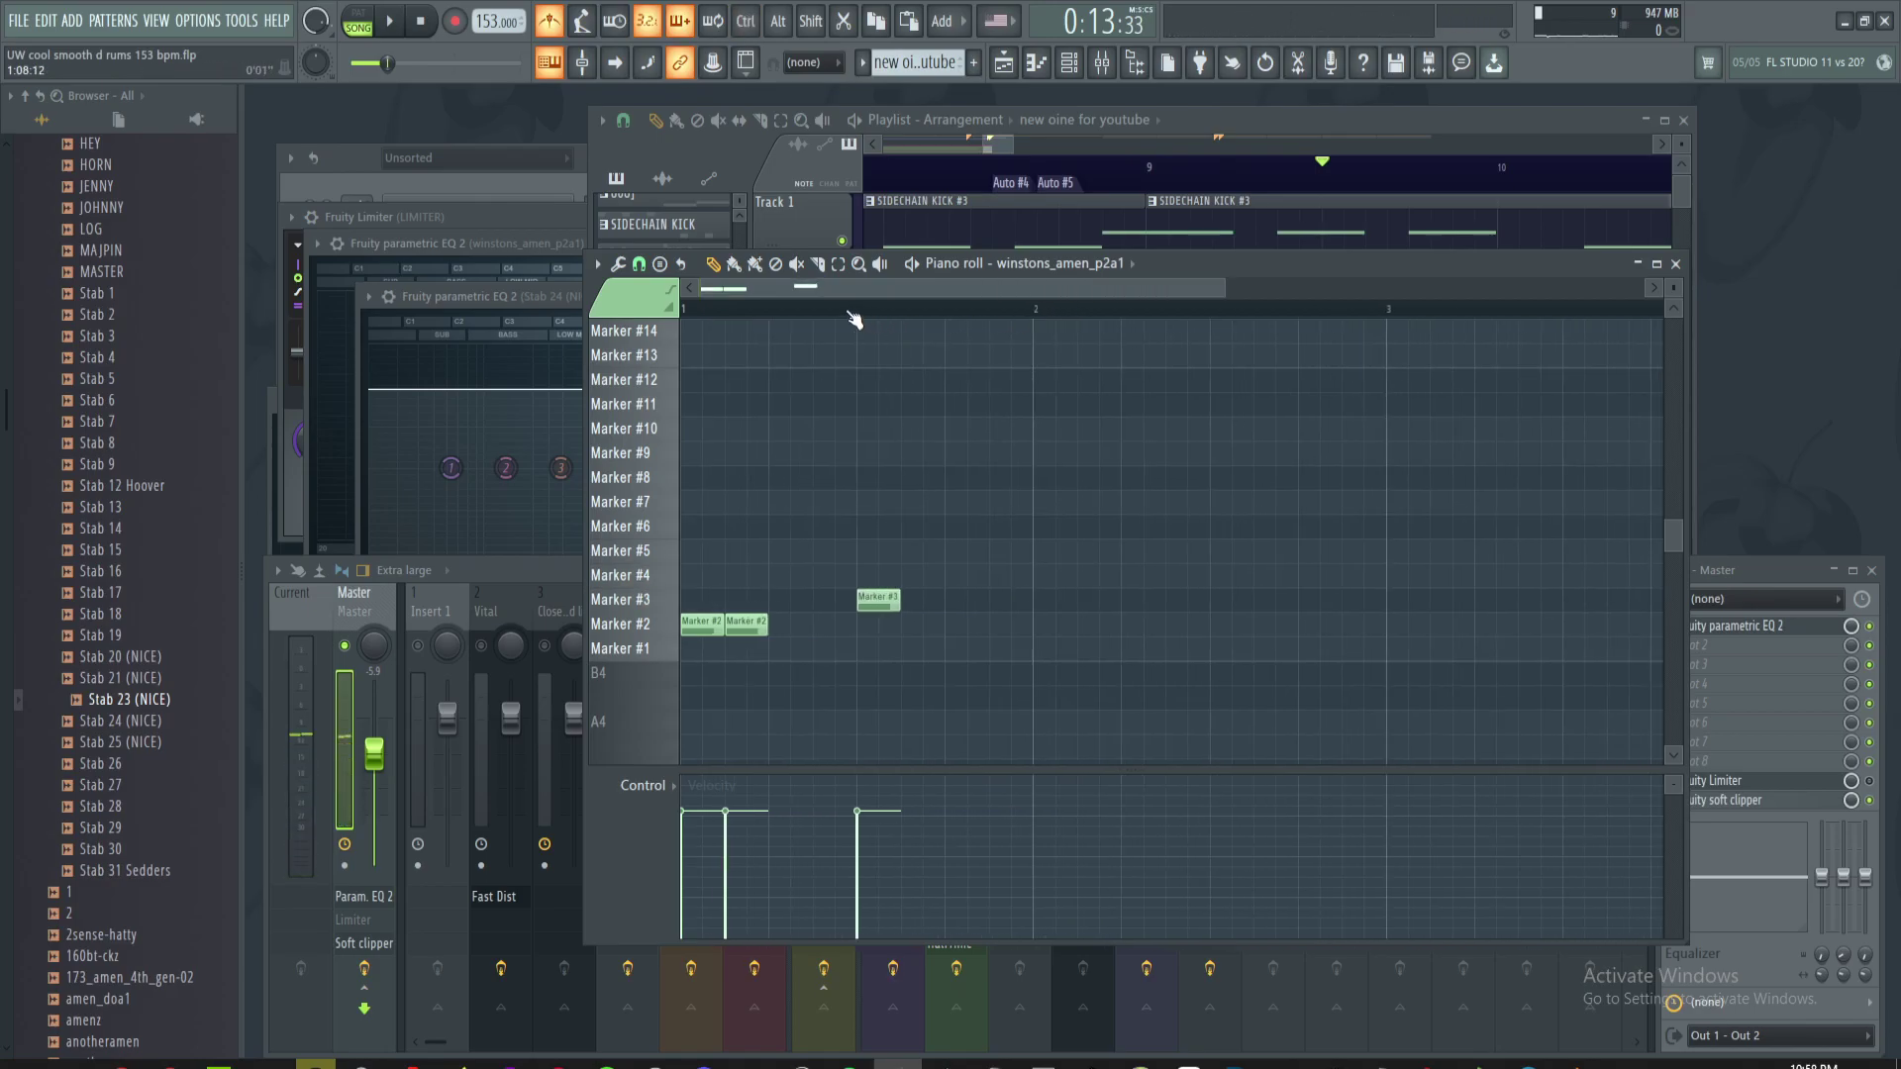
pyautogui.click(1211, 598)
pyautogui.hscroll(2, 1145, 594)
pyautogui.click(1266, 598)
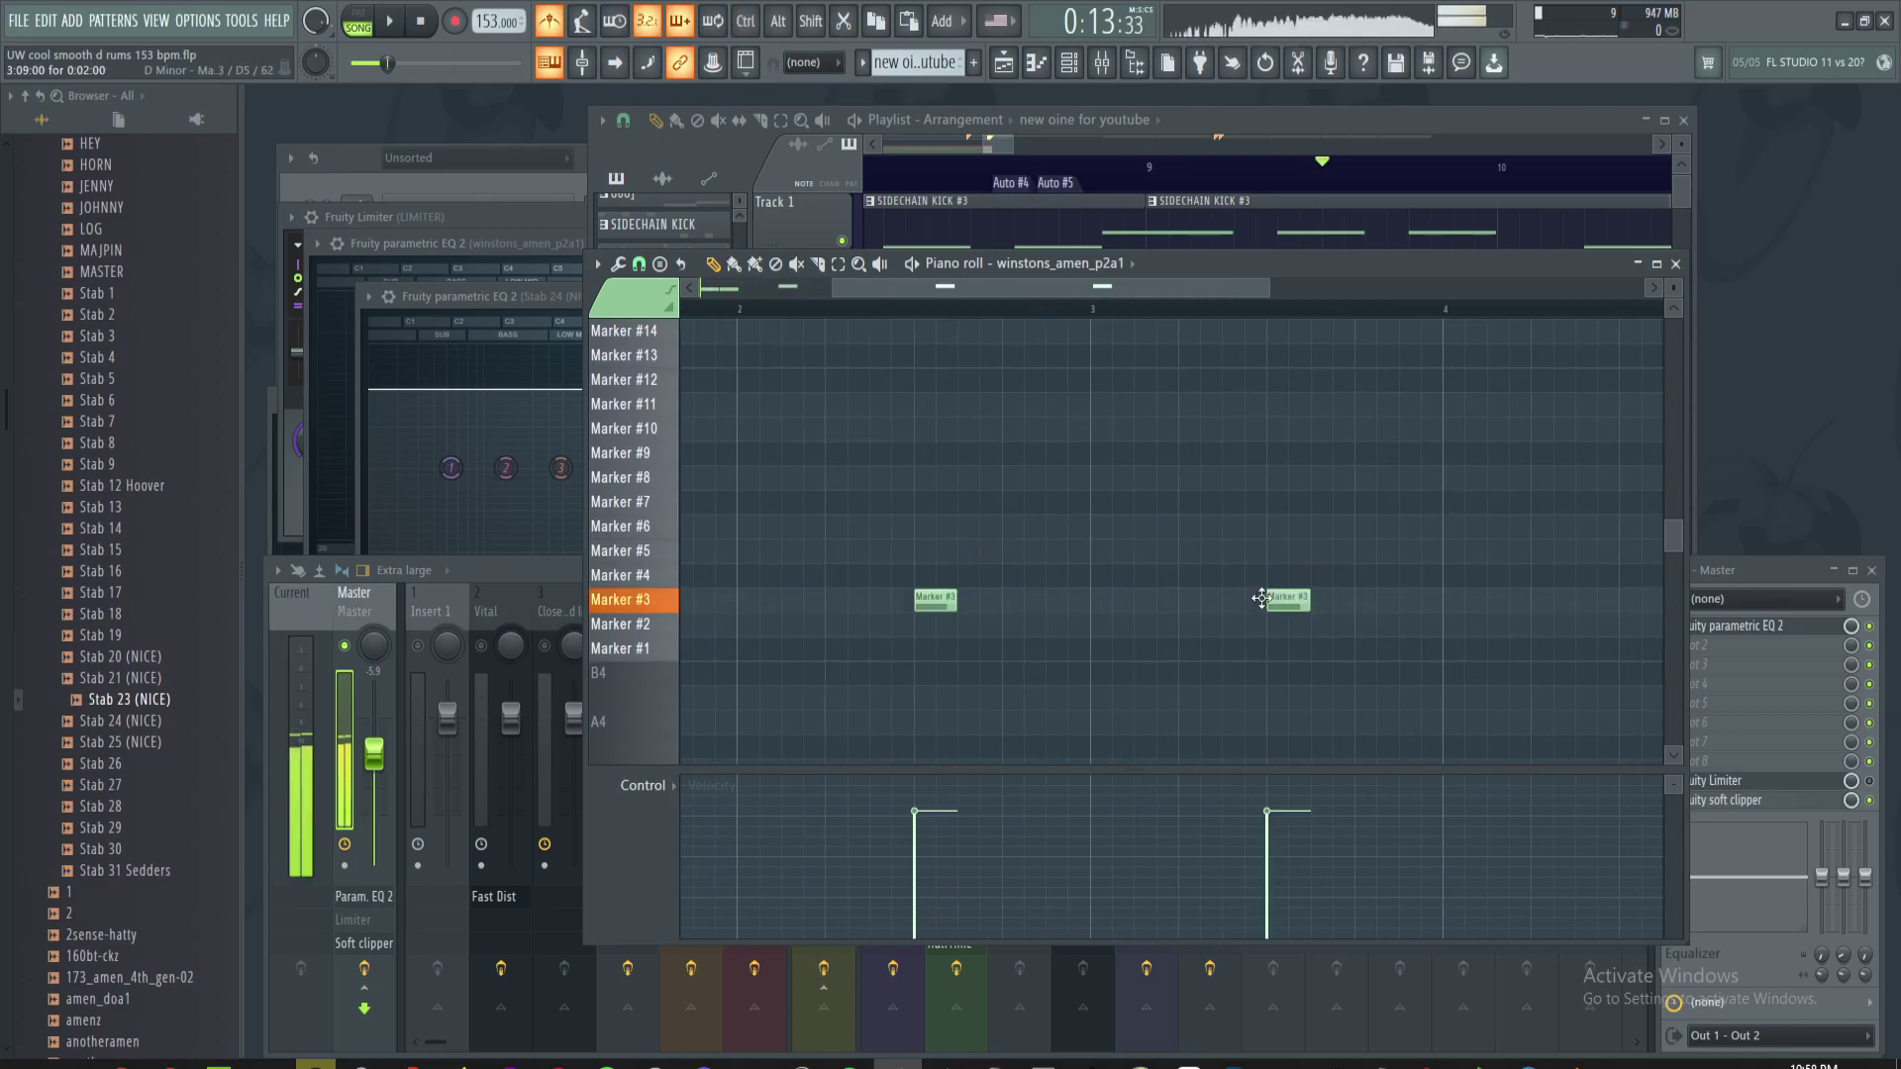
pyautogui.hscroll(3, 1197, 605)
pyautogui.scroll(1, 1197, 605)
pyautogui.click(1233, 681)
pyautogui.scroll(-2, 967, 603)
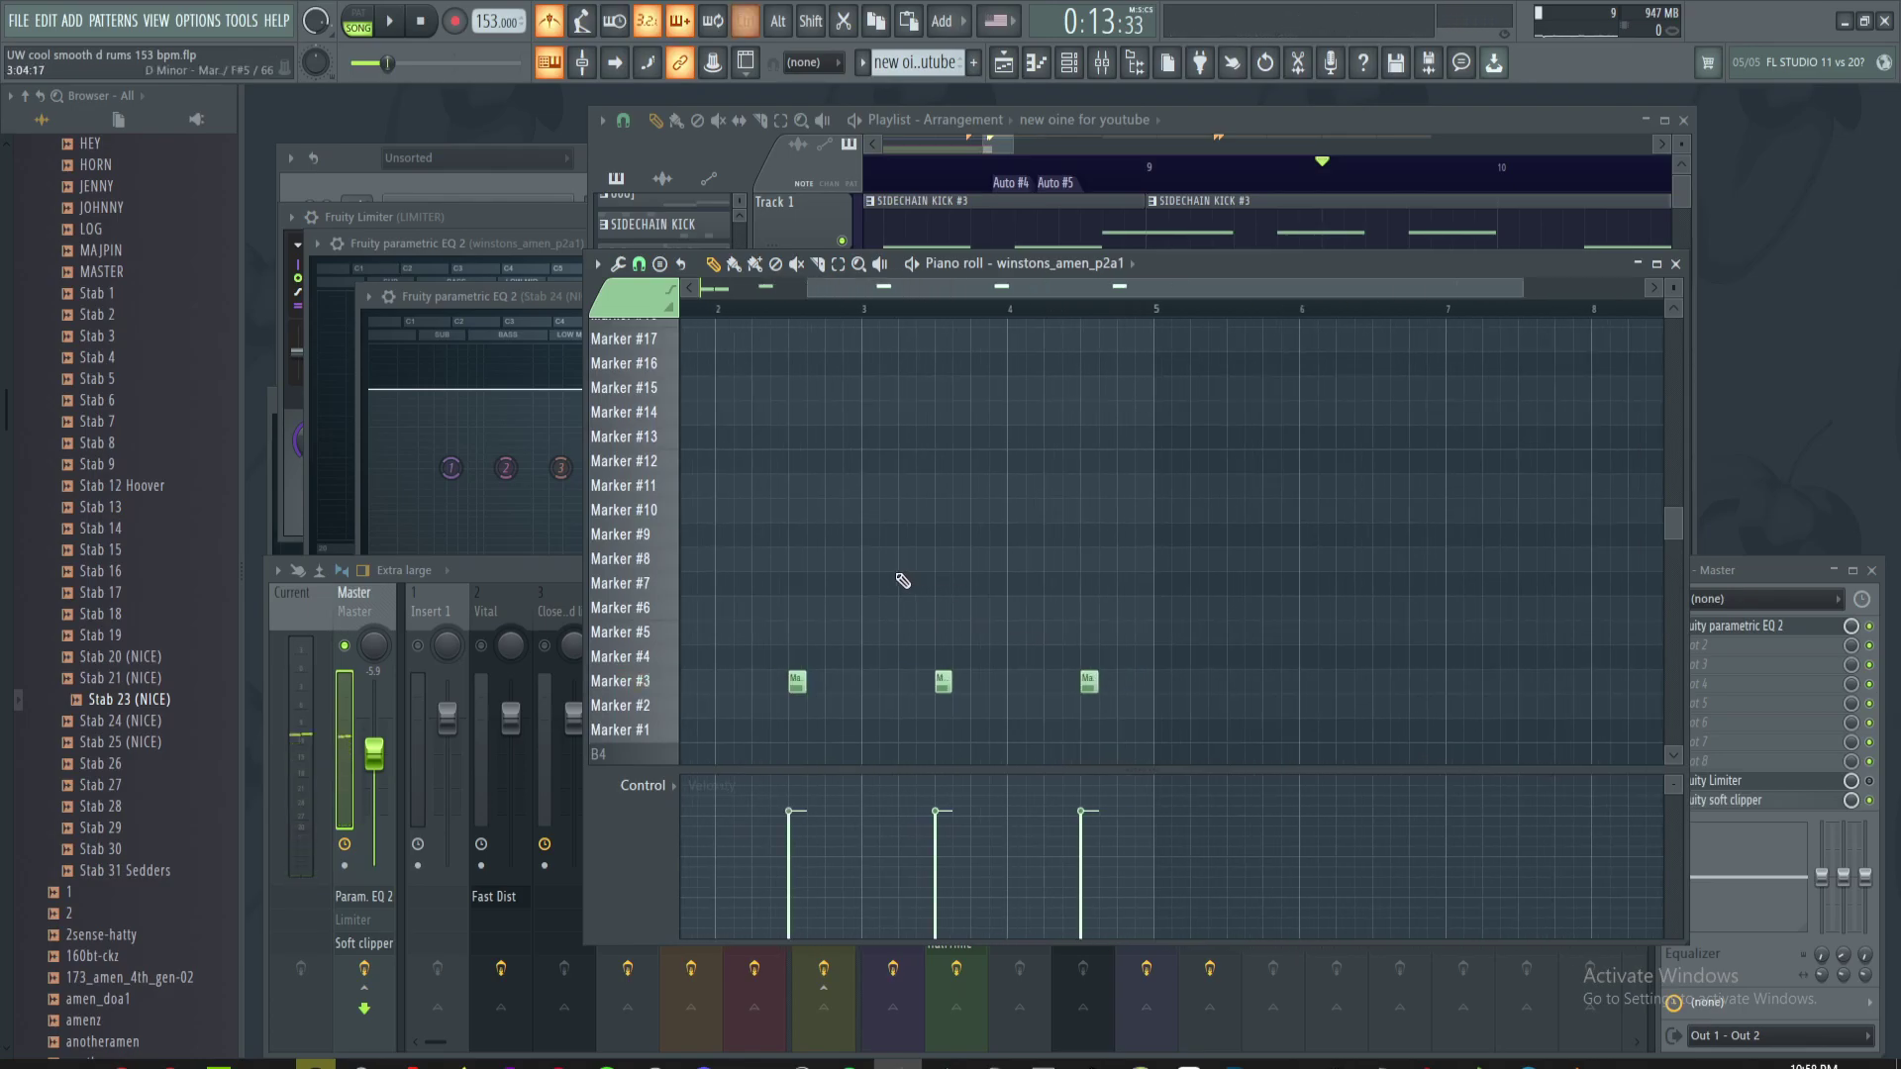
# - Play back the pattern to check the Marker #3 hits across the bars
pyautogui.scroll(1, 904, 581)
pyautogui.hscroll(-3, 940, 572)
pyautogui.scroll(-1, 977, 562)
pyautogui.scroll(2, 983, 568)
pyautogui.hscroll(-2, 1154, 531)
pyautogui.scroll(-1, 1154, 531)
pyautogui.press('space')
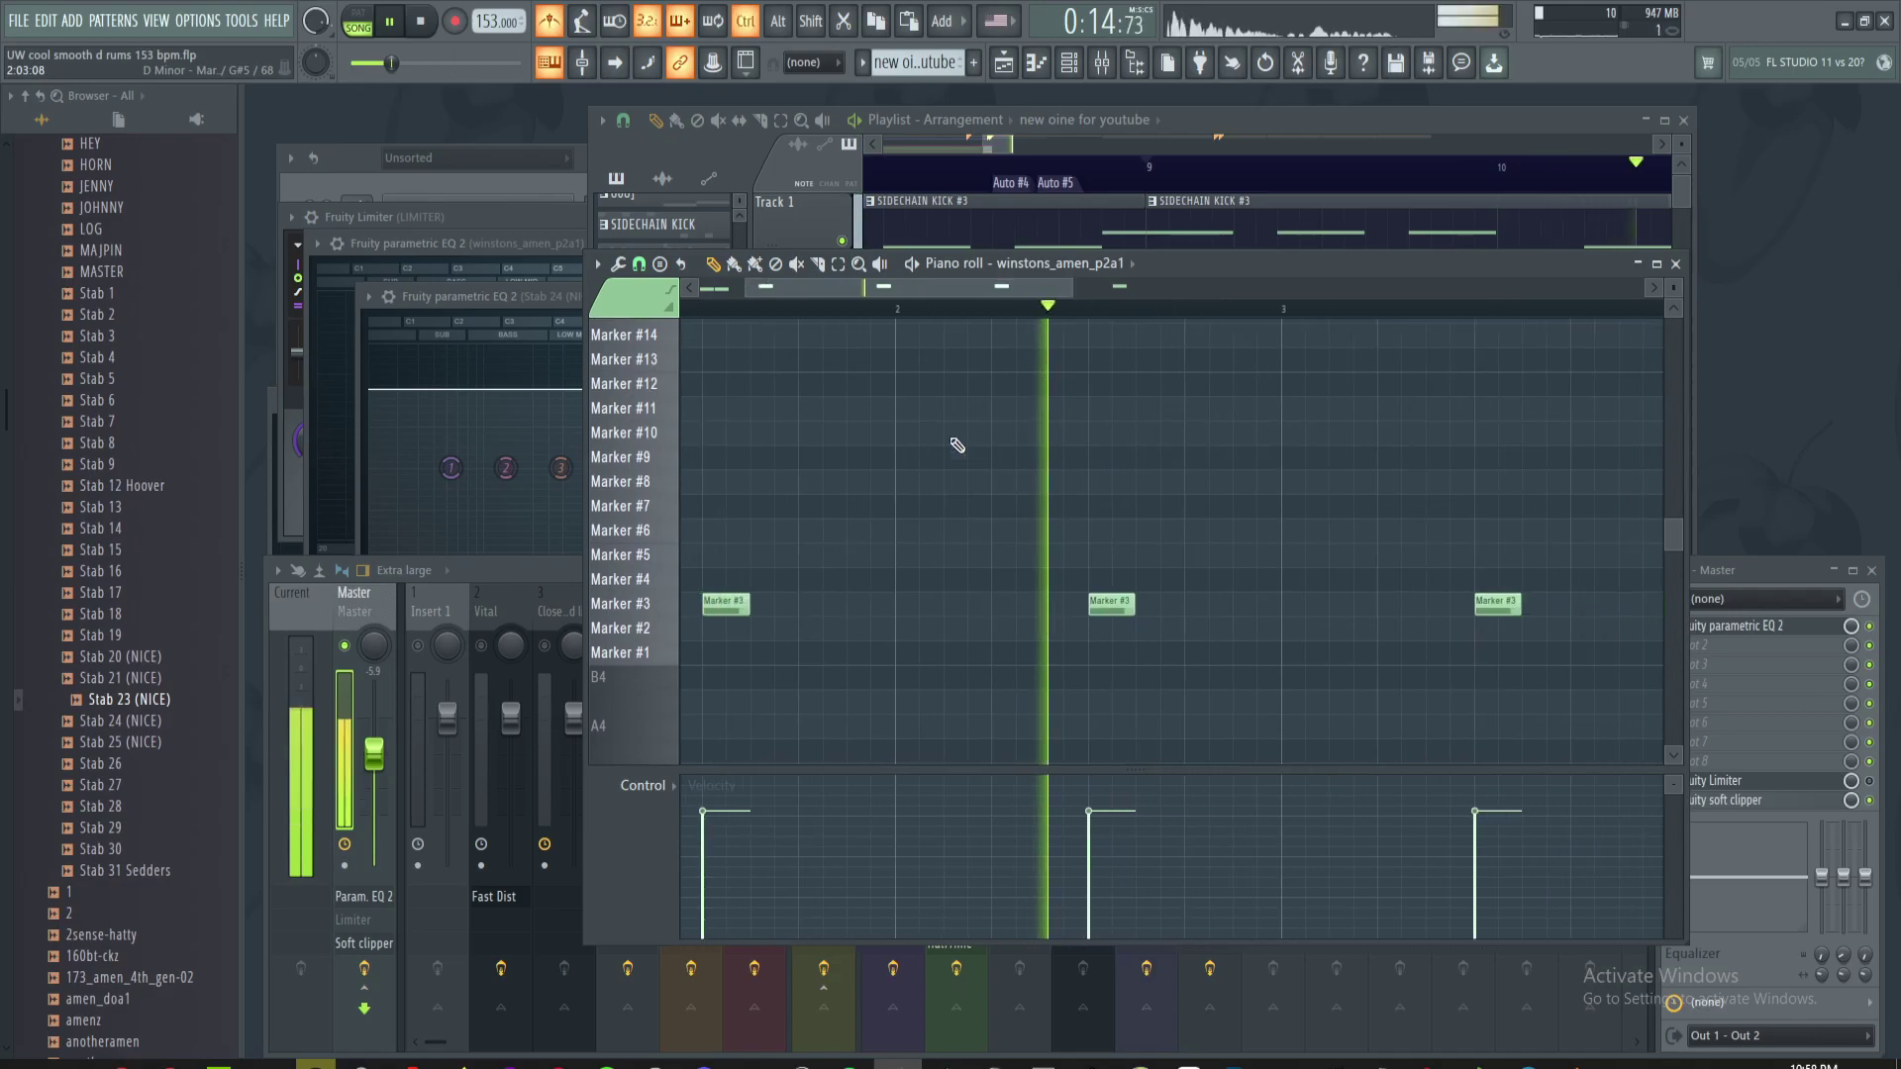
pyautogui.scroll(-1, 1175, 373)
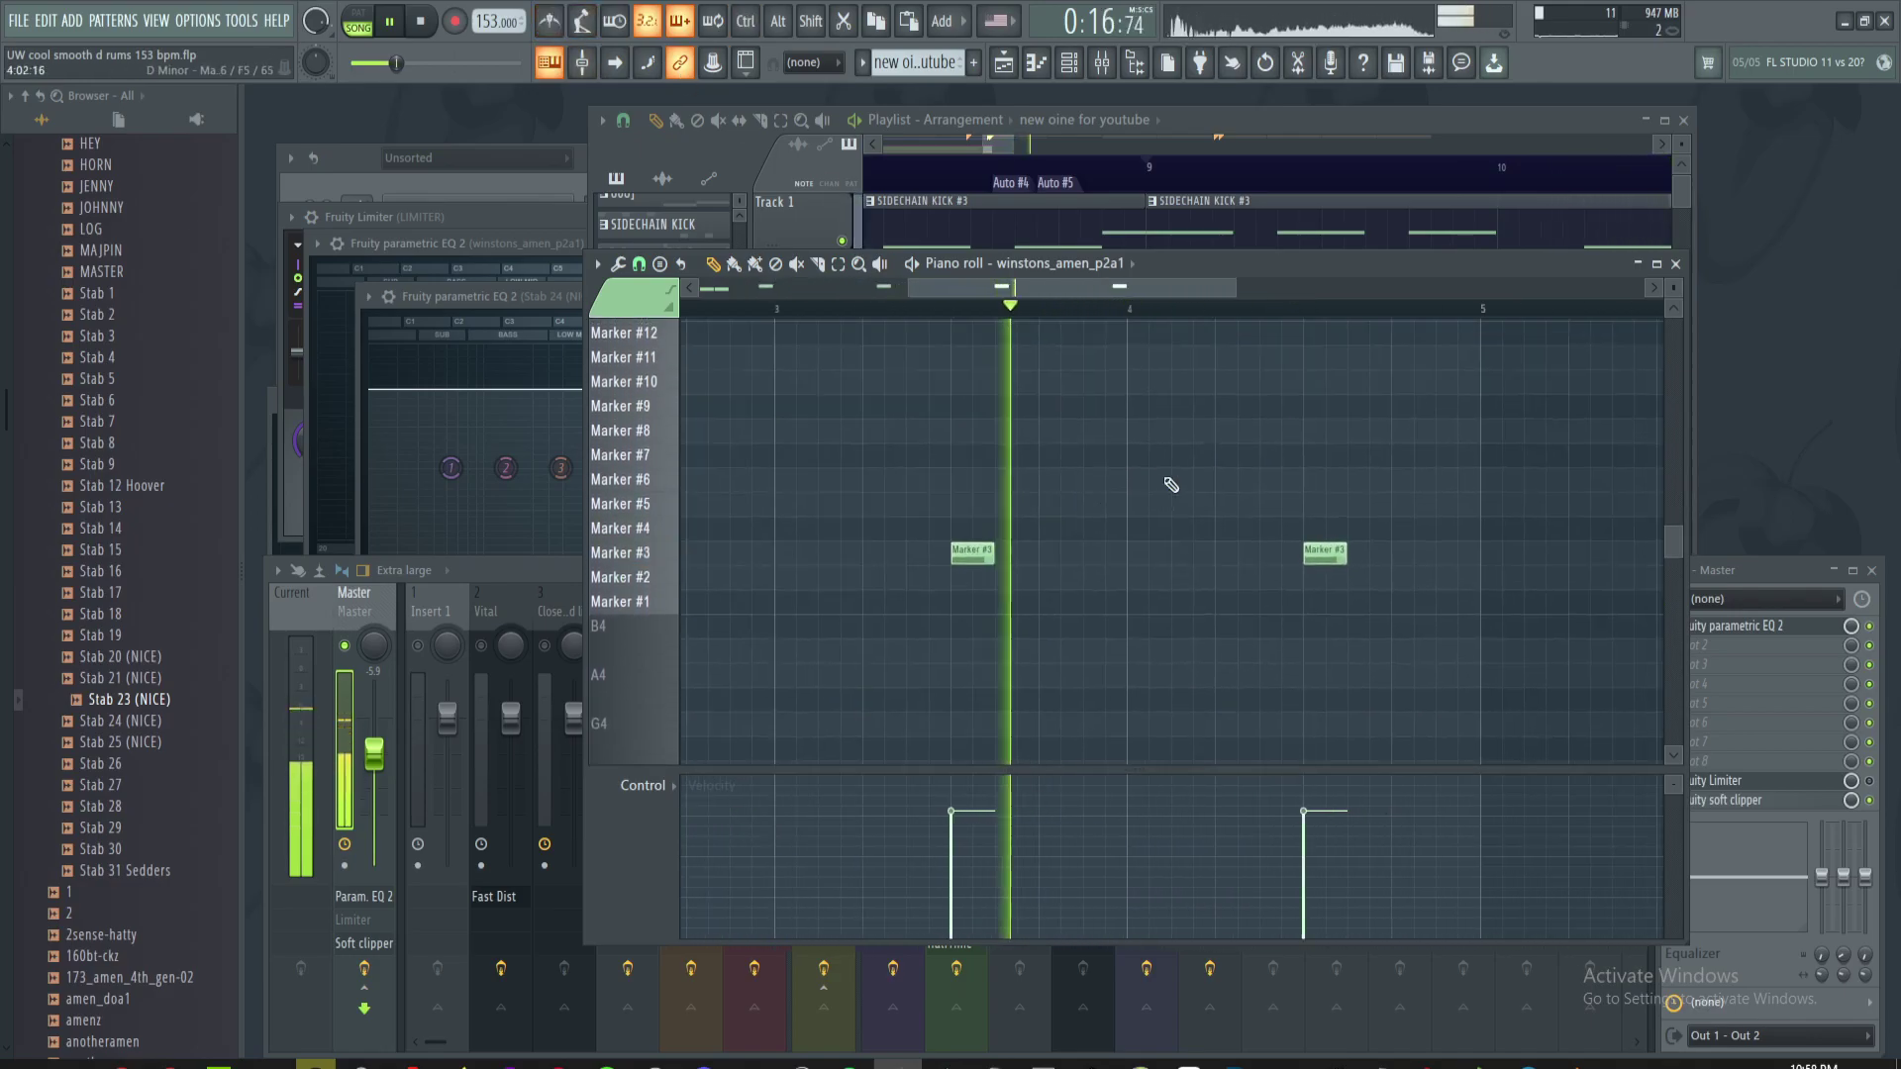
# - Delete the two Marker #2 notes at the start of bar 1 and play back the remaining Marker #3 hits
pyautogui.scroll(-2, 1208, 473)
pyautogui.scroll(-1, 1209, 473)
pyautogui.rightClick(715, 572)
pyautogui.rightClick(693, 572)
pyautogui.press('space')
pyautogui.press('space')
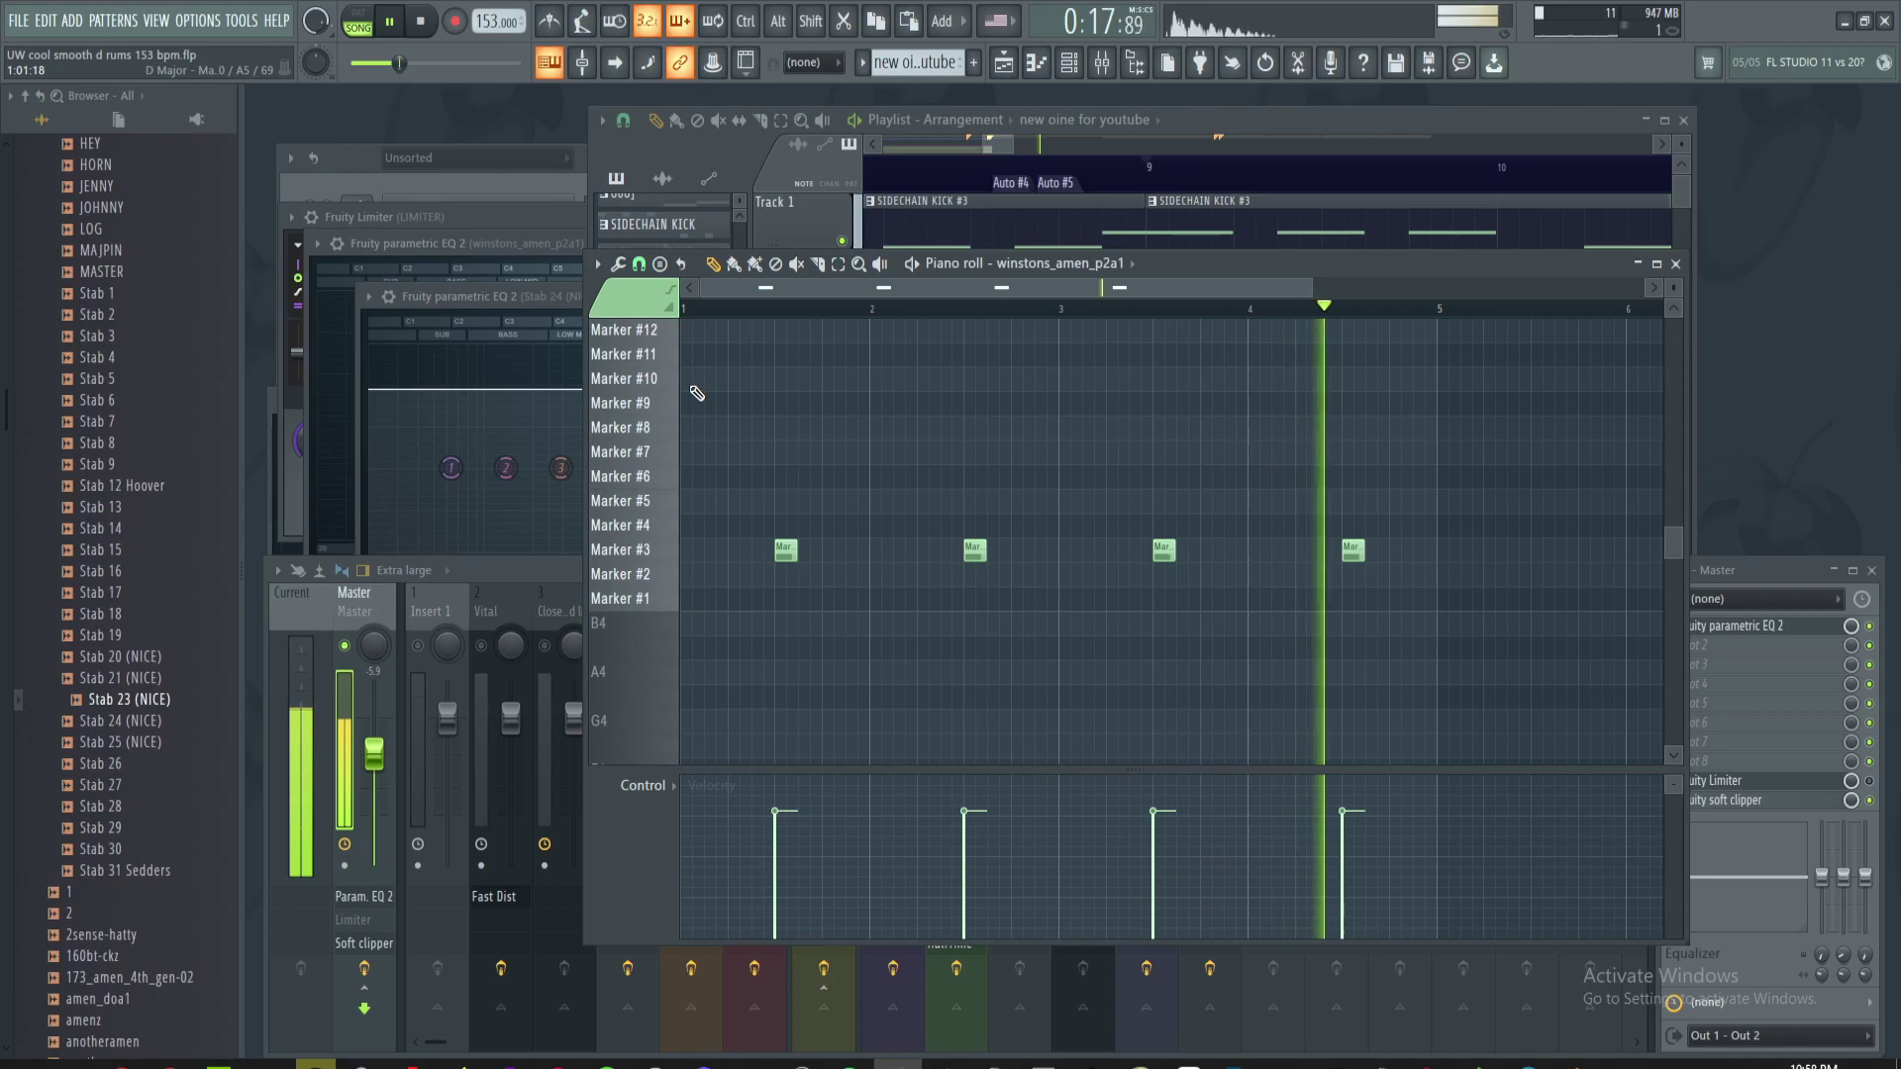
pyautogui.press('space')
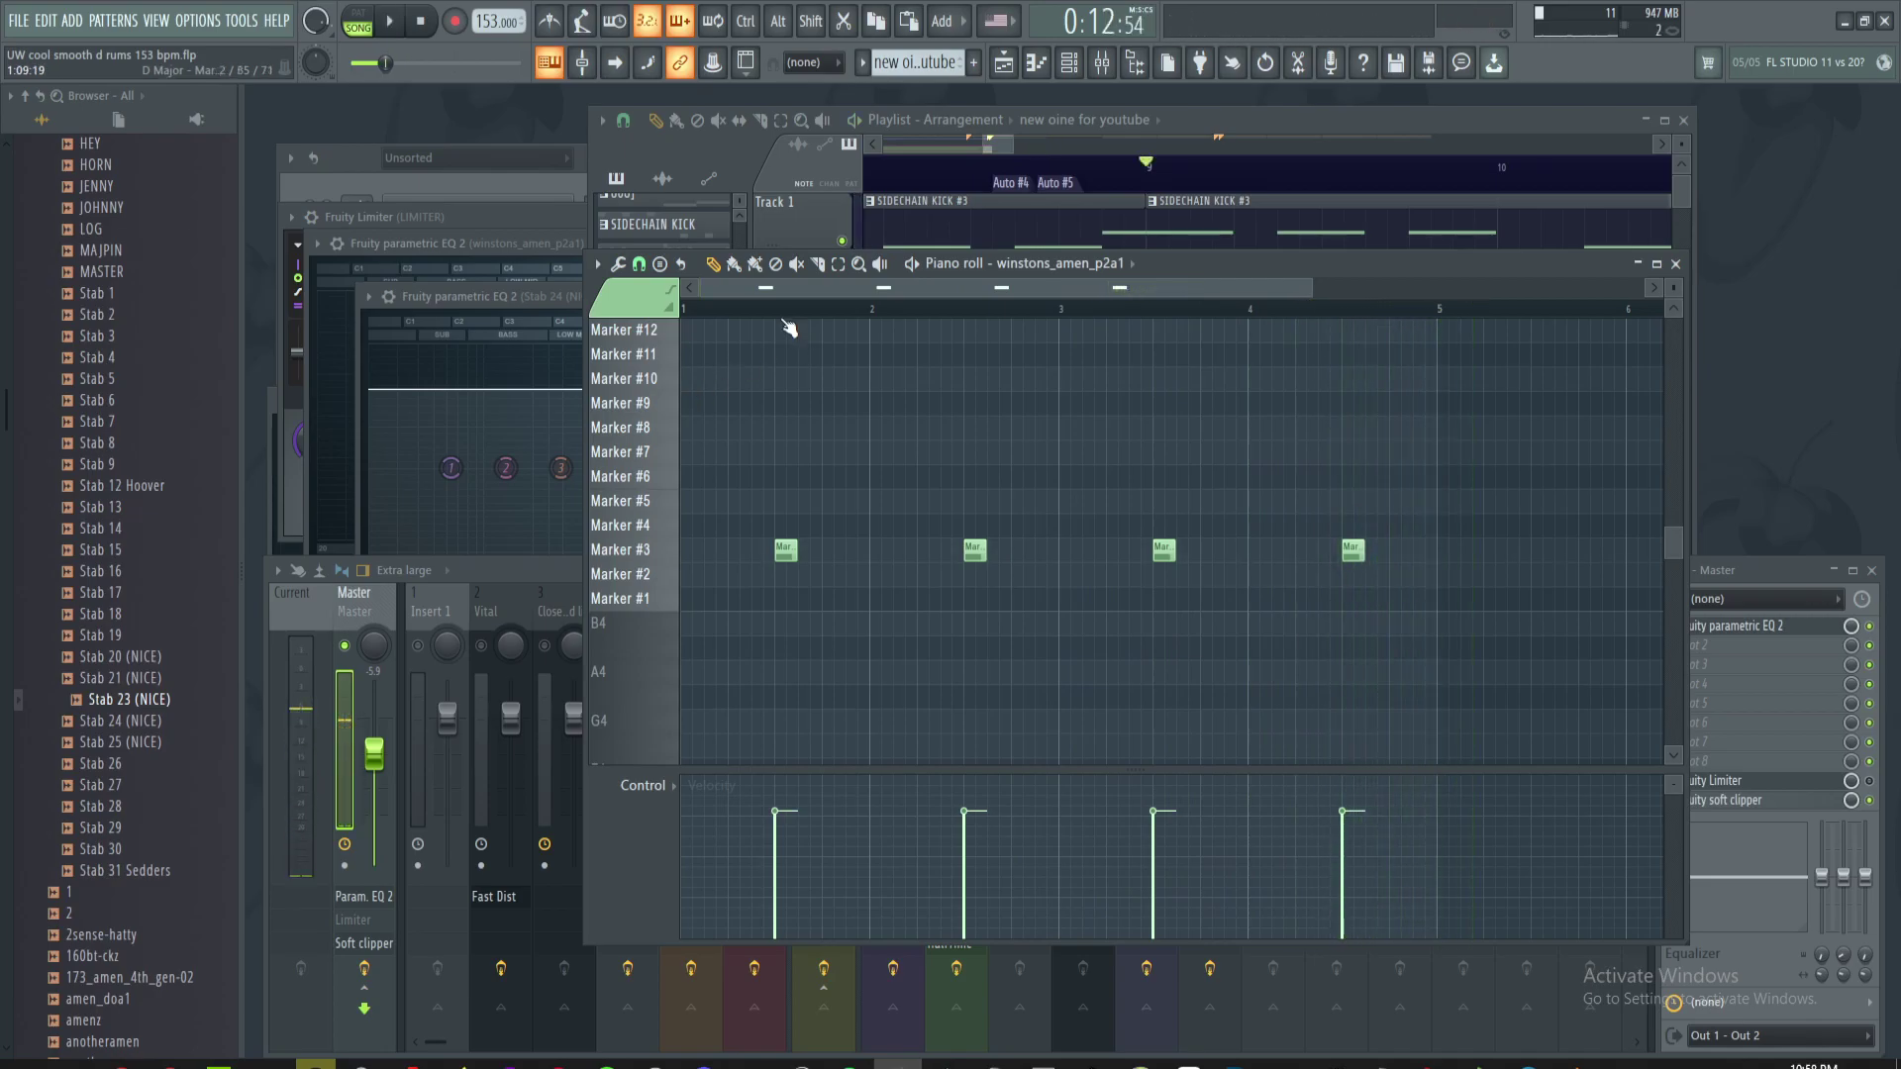
pyautogui.press('space')
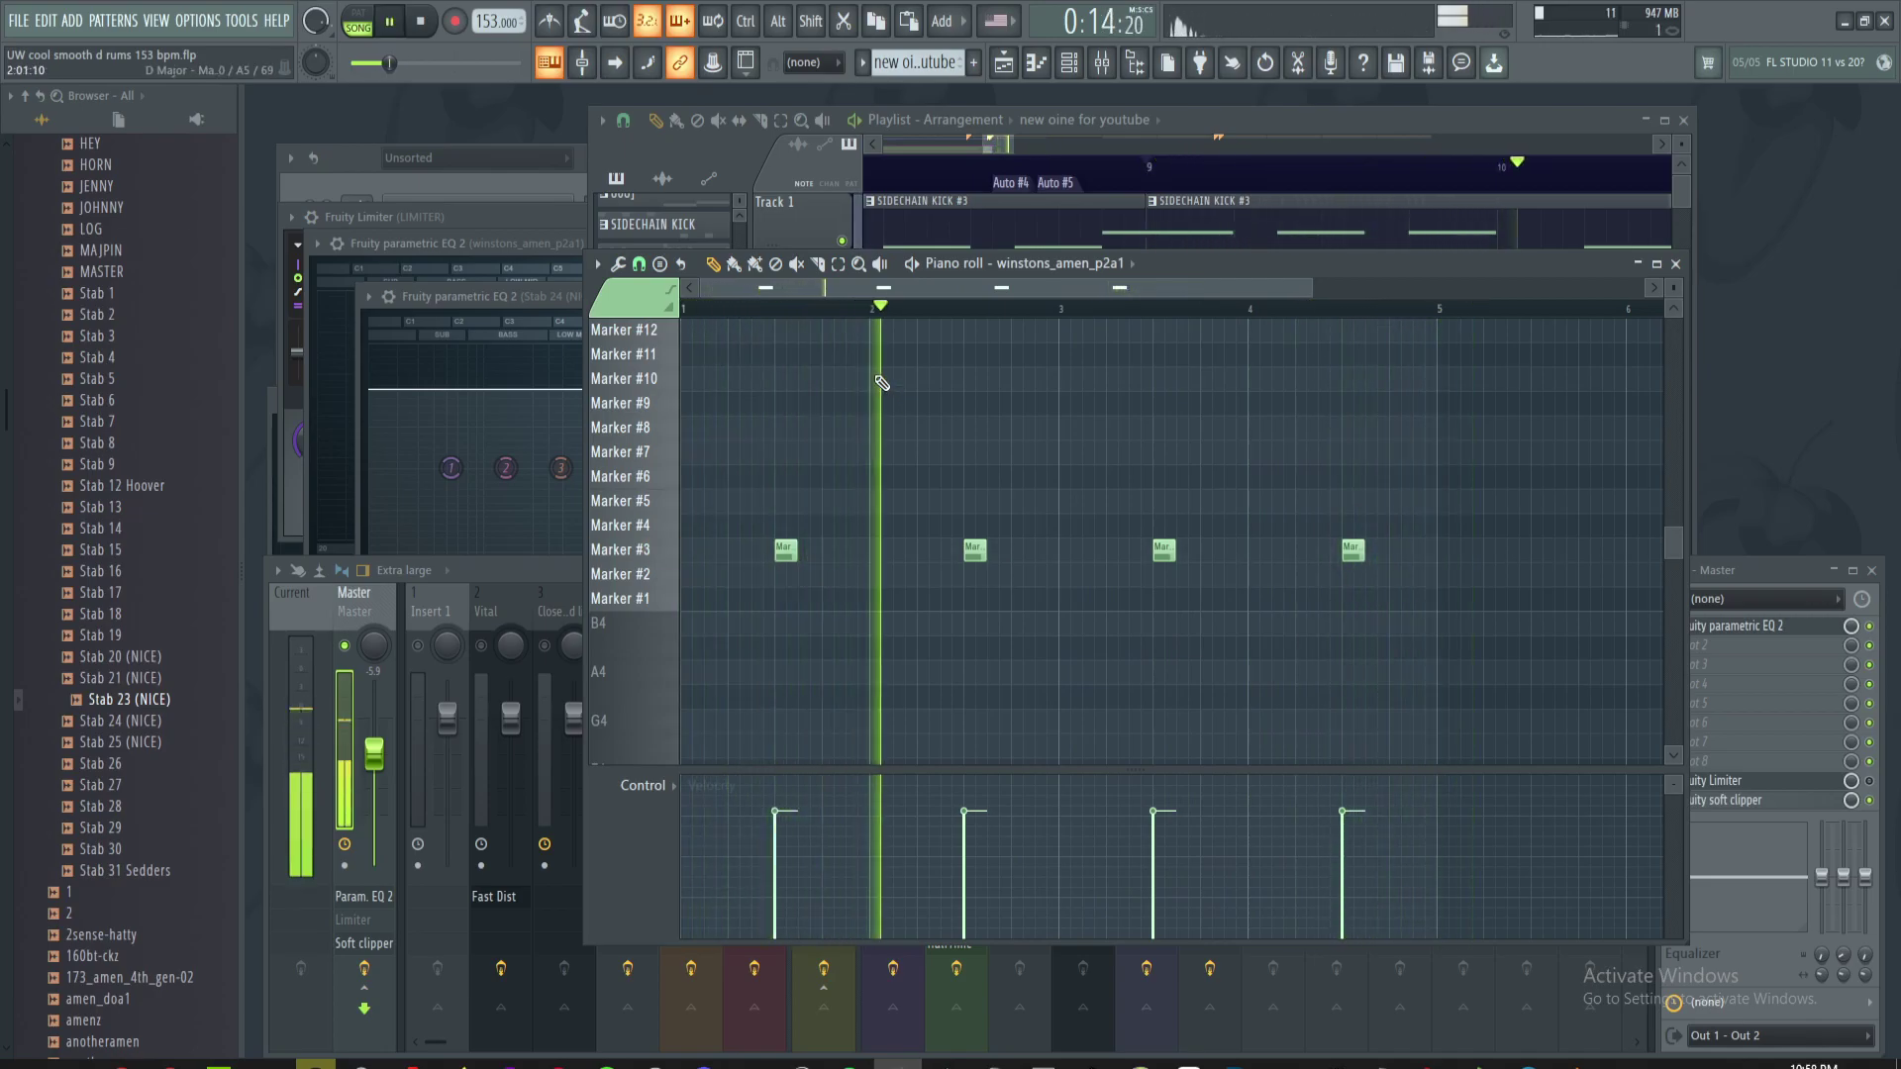
pyautogui.scroll(3, 861, 446)
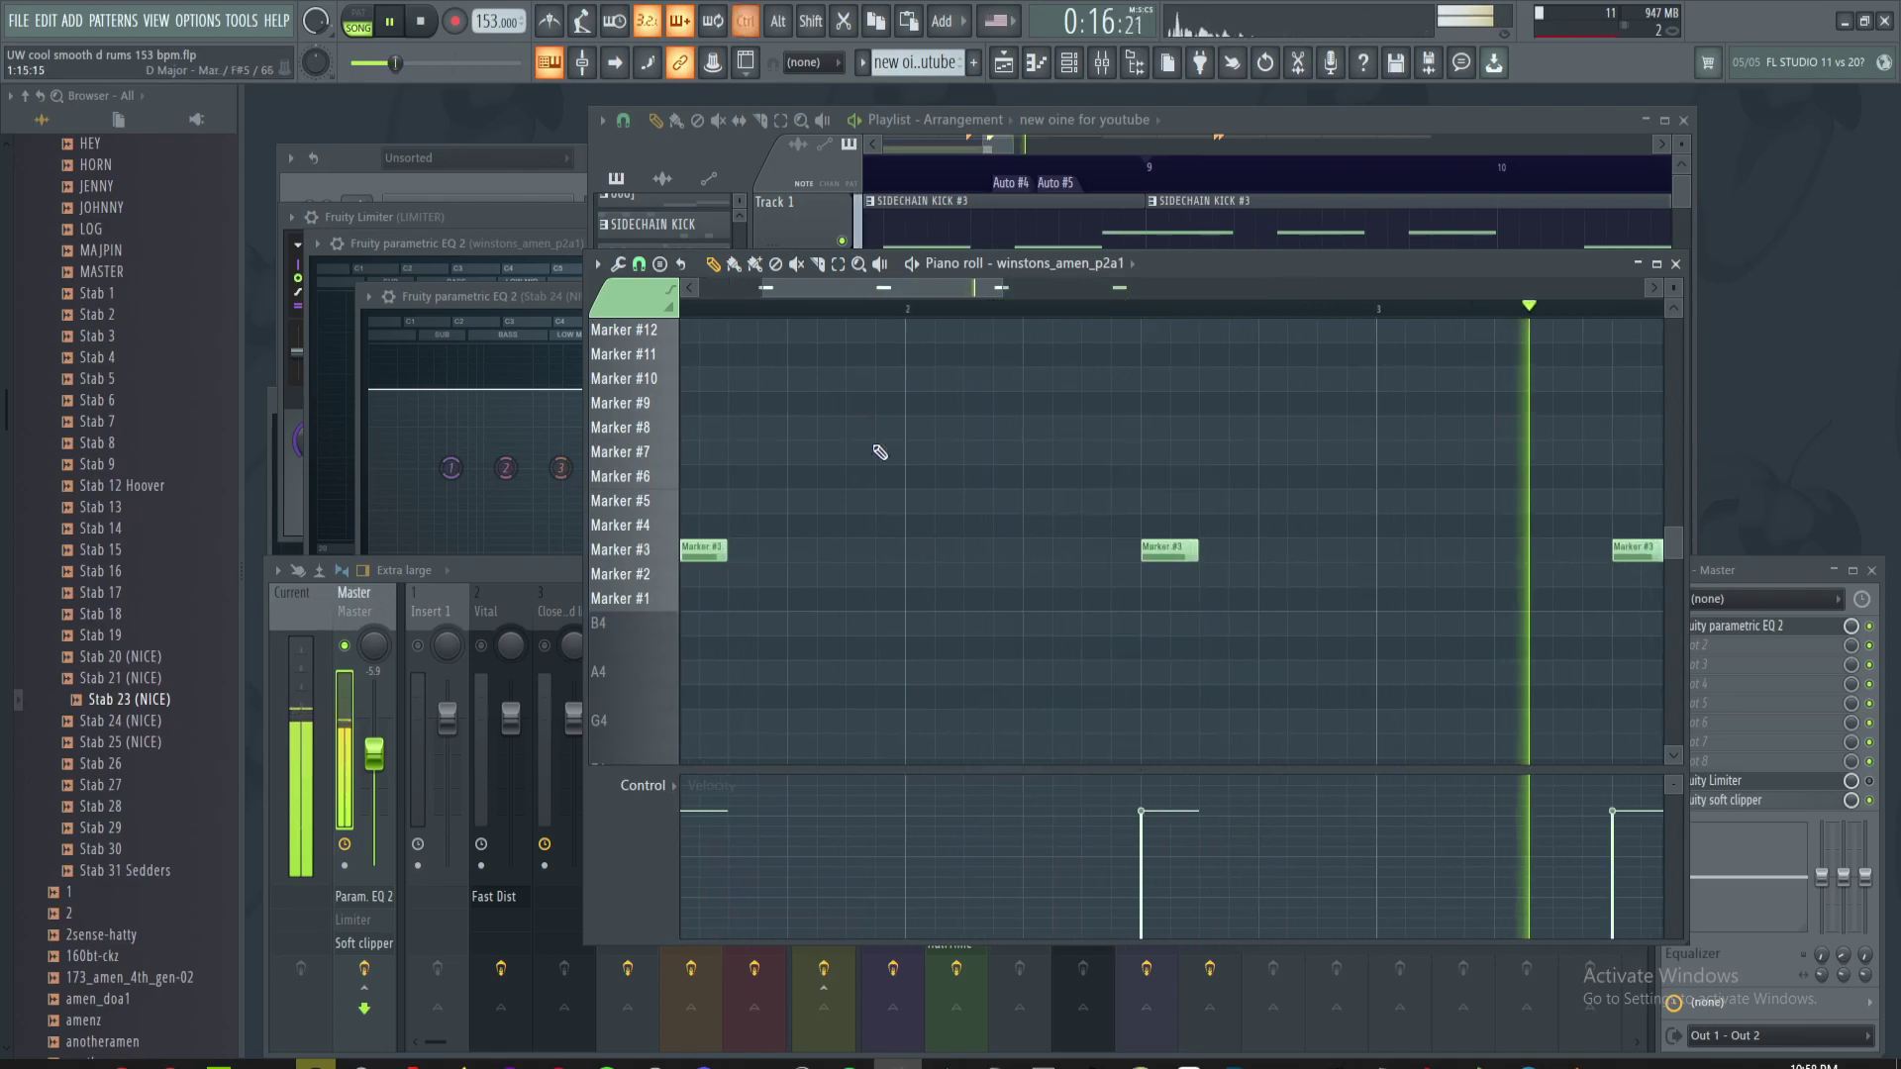
pyautogui.press('space')
# - Fill the first two beats of bar 1 with two Marker #2 eighth notes and alternating Marker #4 and Marker #5 sixteenth notes
pyautogui.scroll(2, 1025, 502)
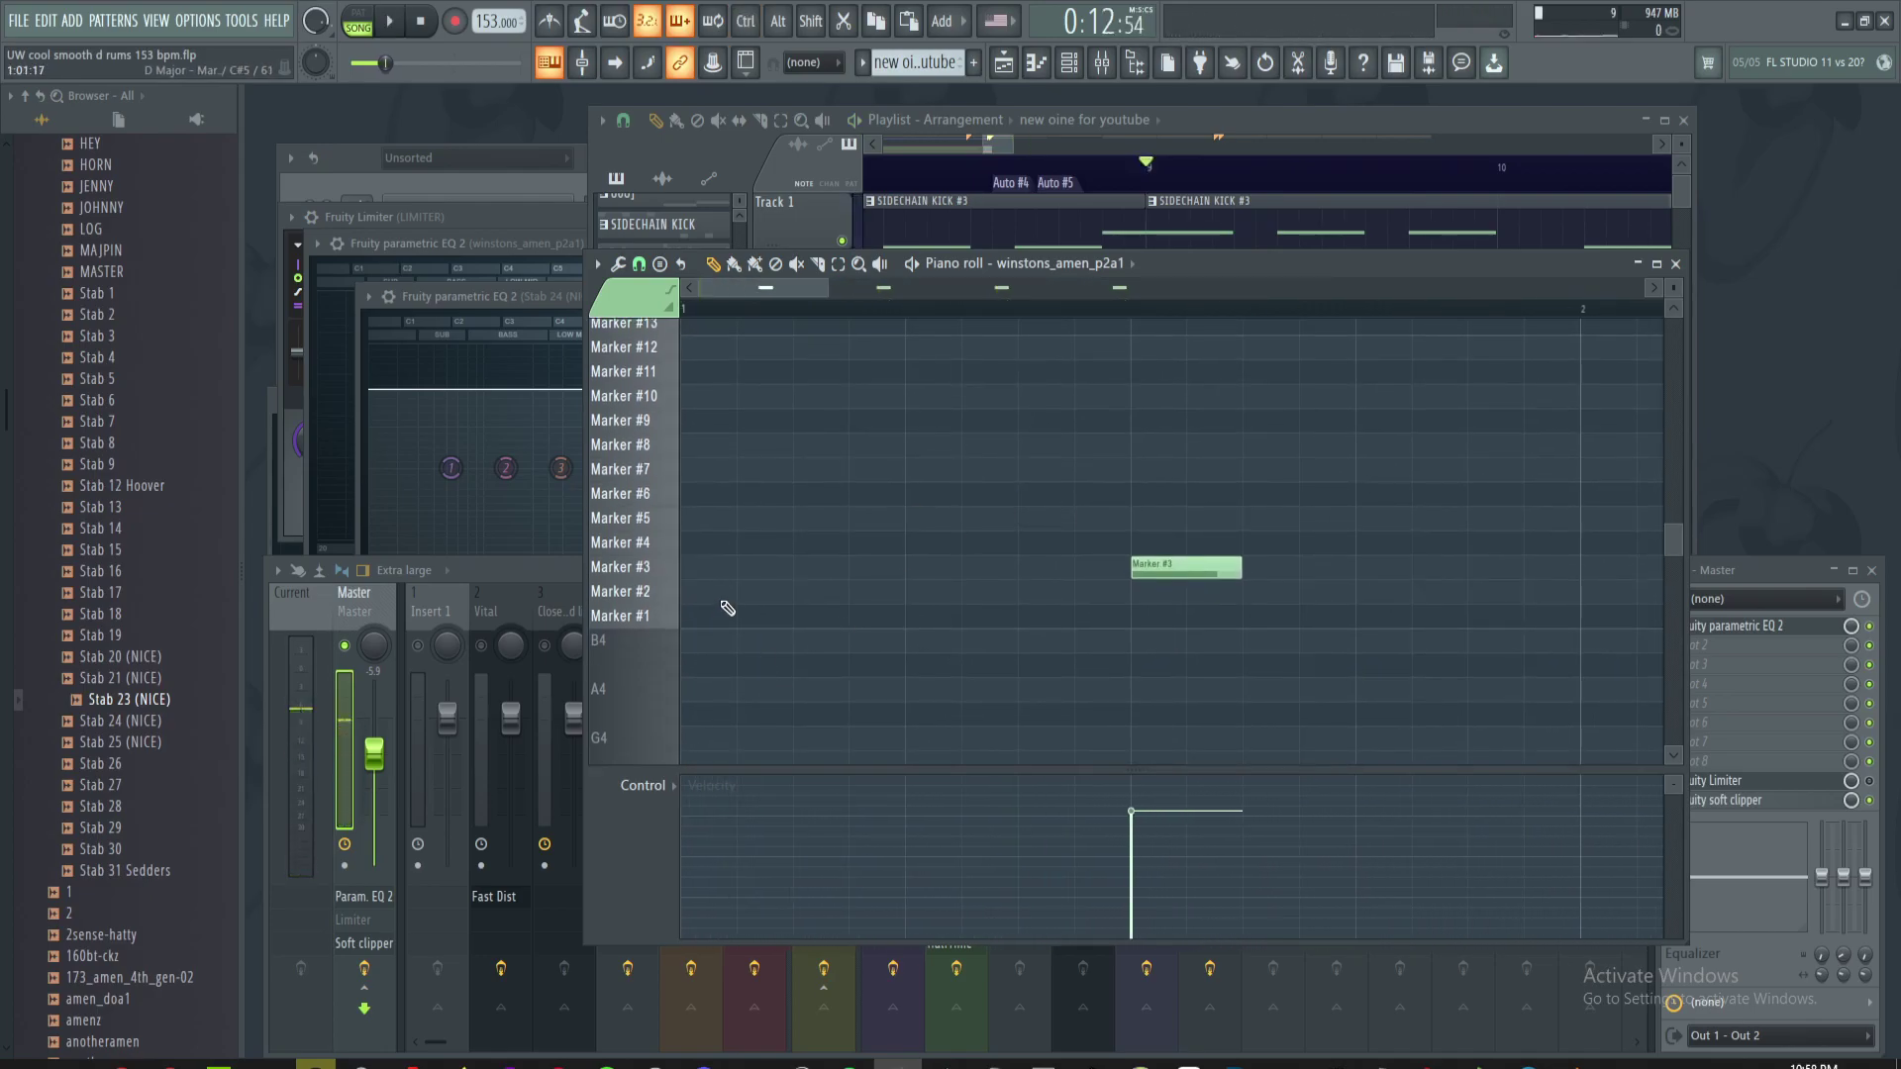
pyautogui.click(728, 594)
pyautogui.click(848, 594)
pyautogui.scroll(2, 984, 547)
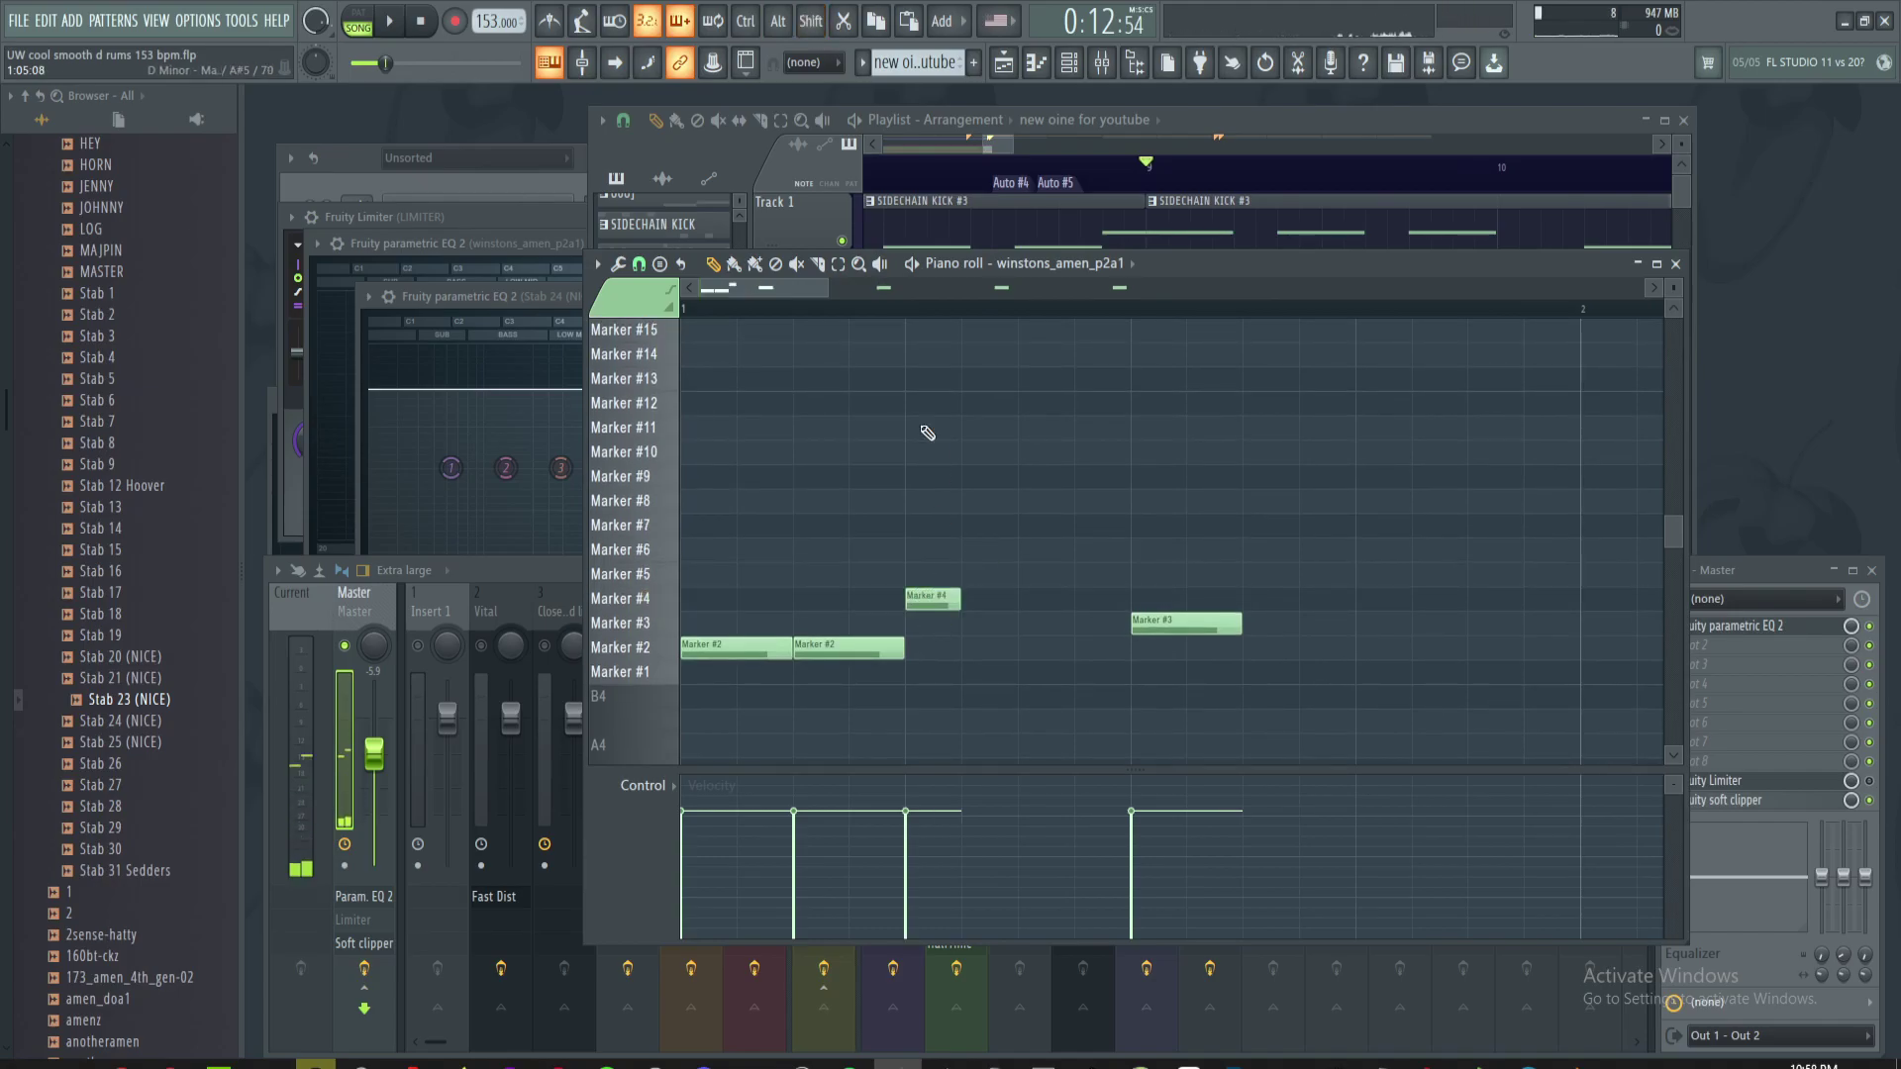
pyautogui.click(988, 574)
pyautogui.click(1045, 599)
pyautogui.click(1101, 575)
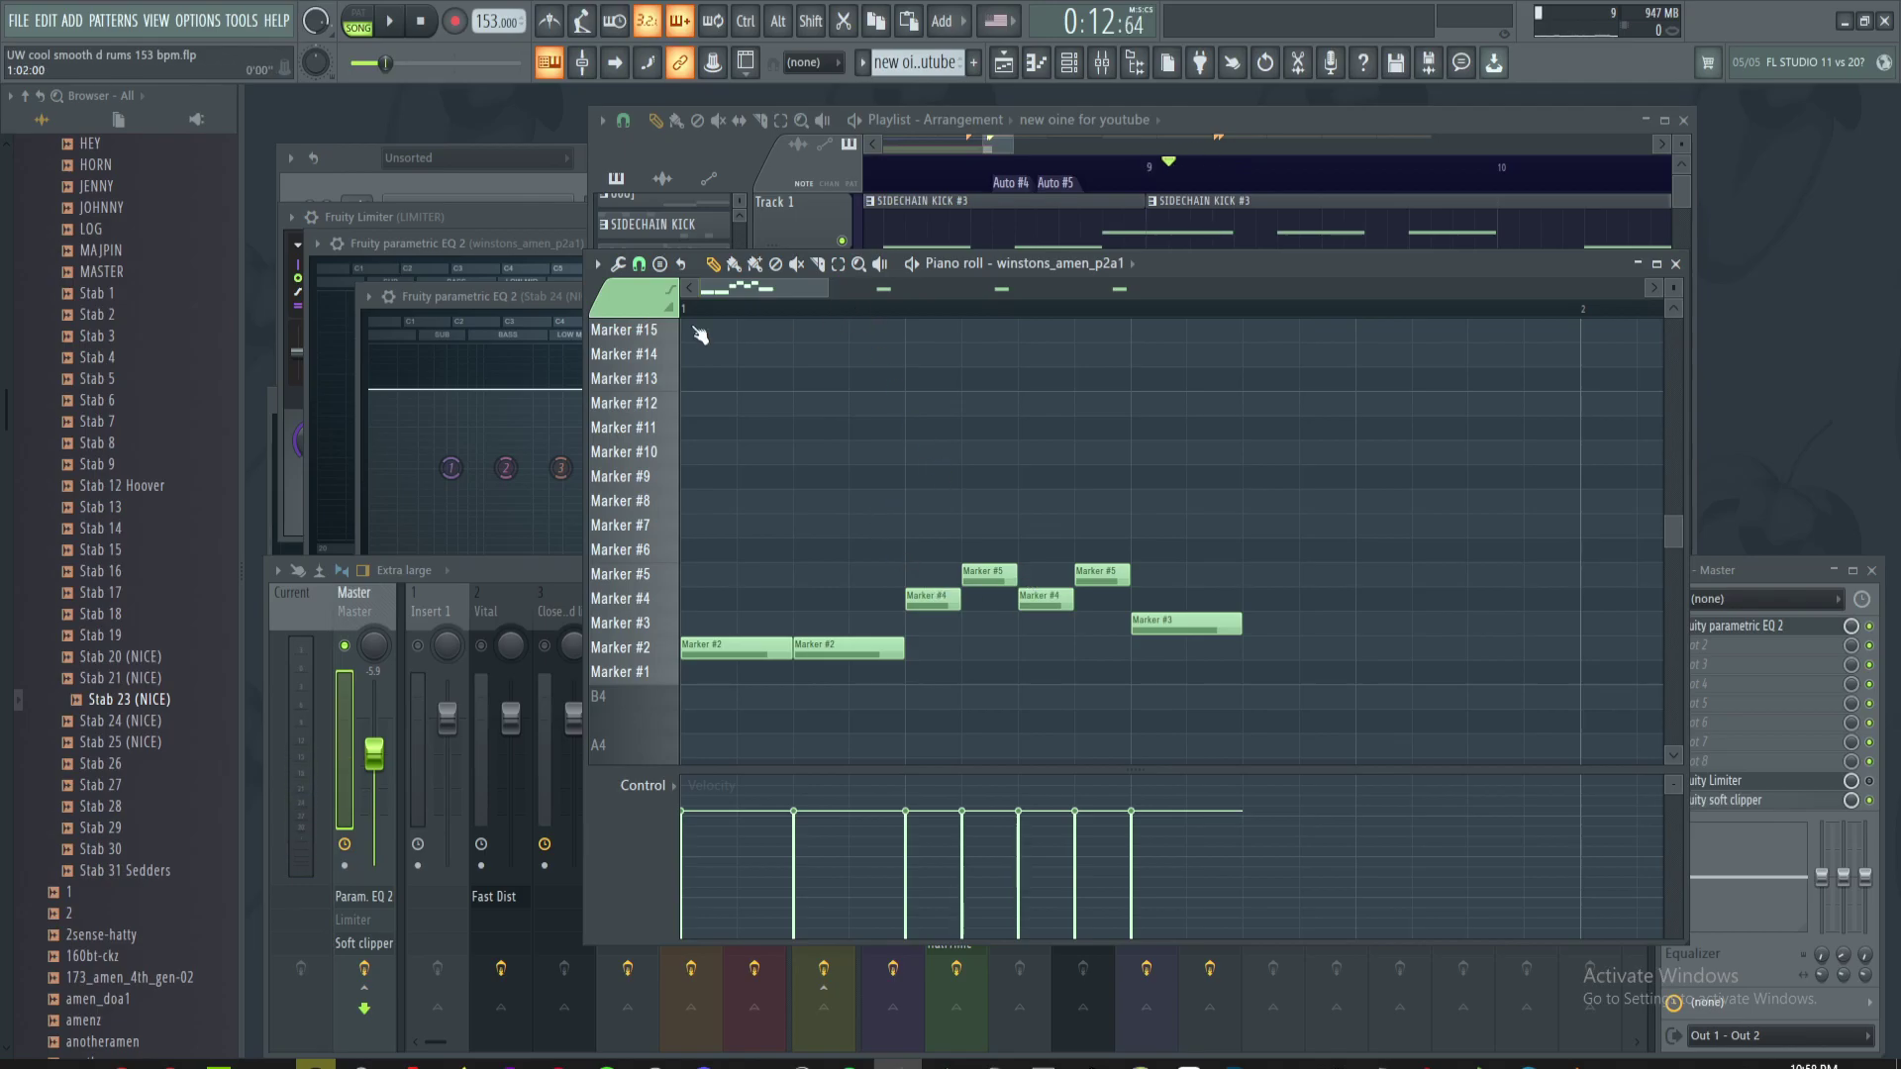
pyautogui.scroll(2, 792, 419)
pyautogui.moveTo(798, 420); pyautogui.dragTo(1103, 420)
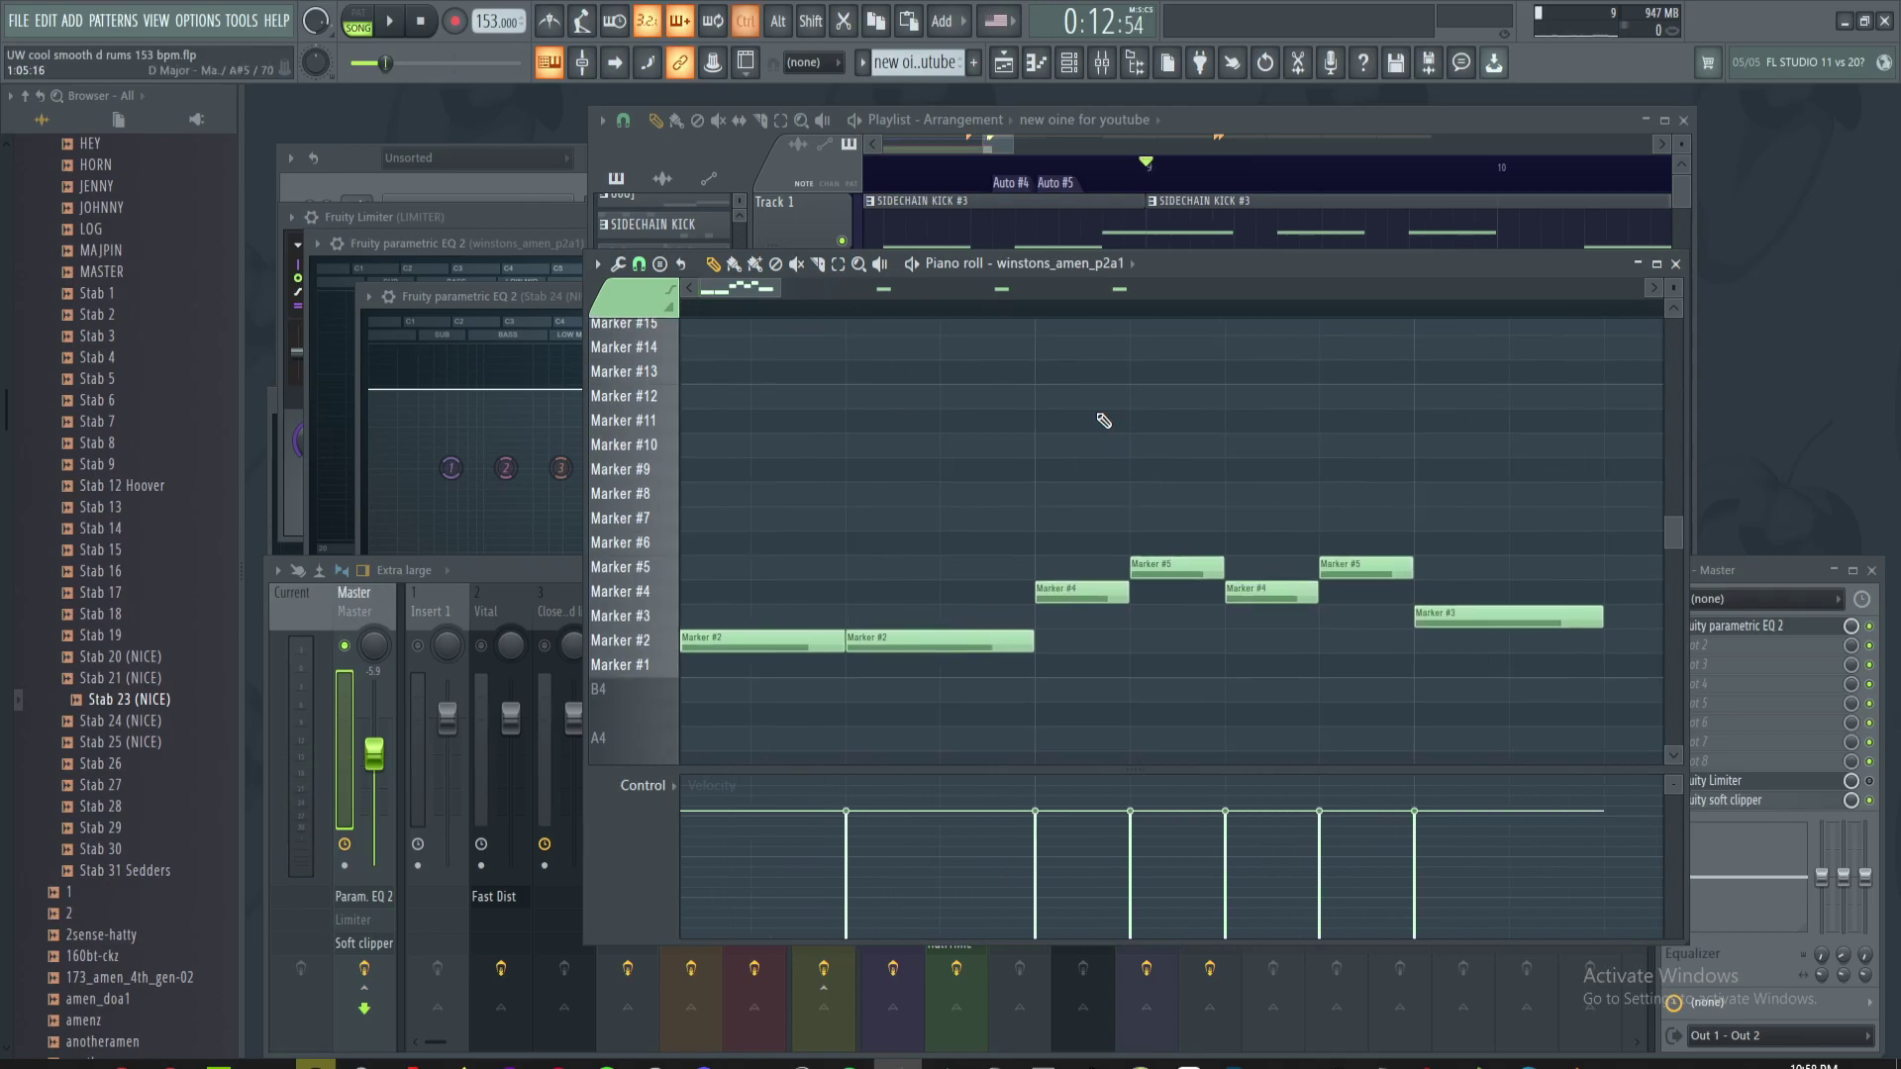
pyautogui.scroll(-3, 1103, 420)
pyautogui.scroll(-1, 1103, 420)
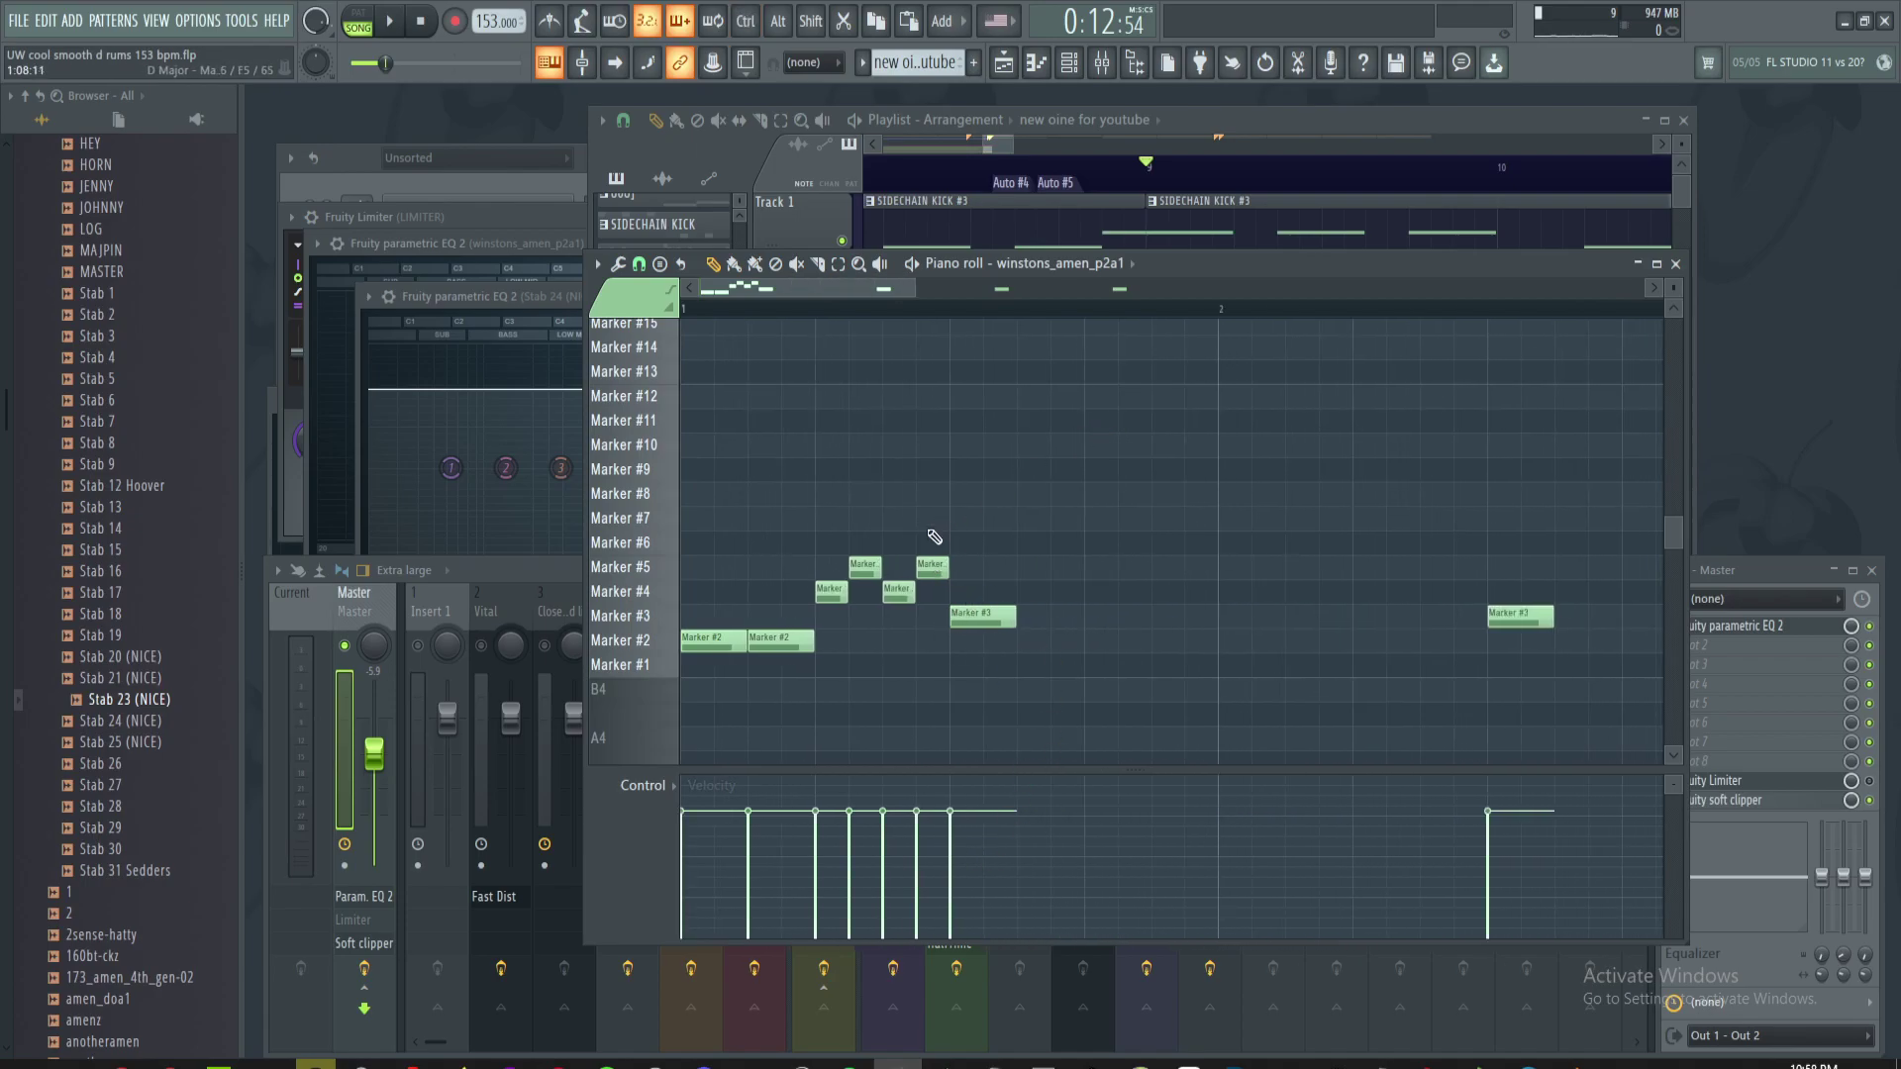
pyautogui.scroll(3, 939, 542)
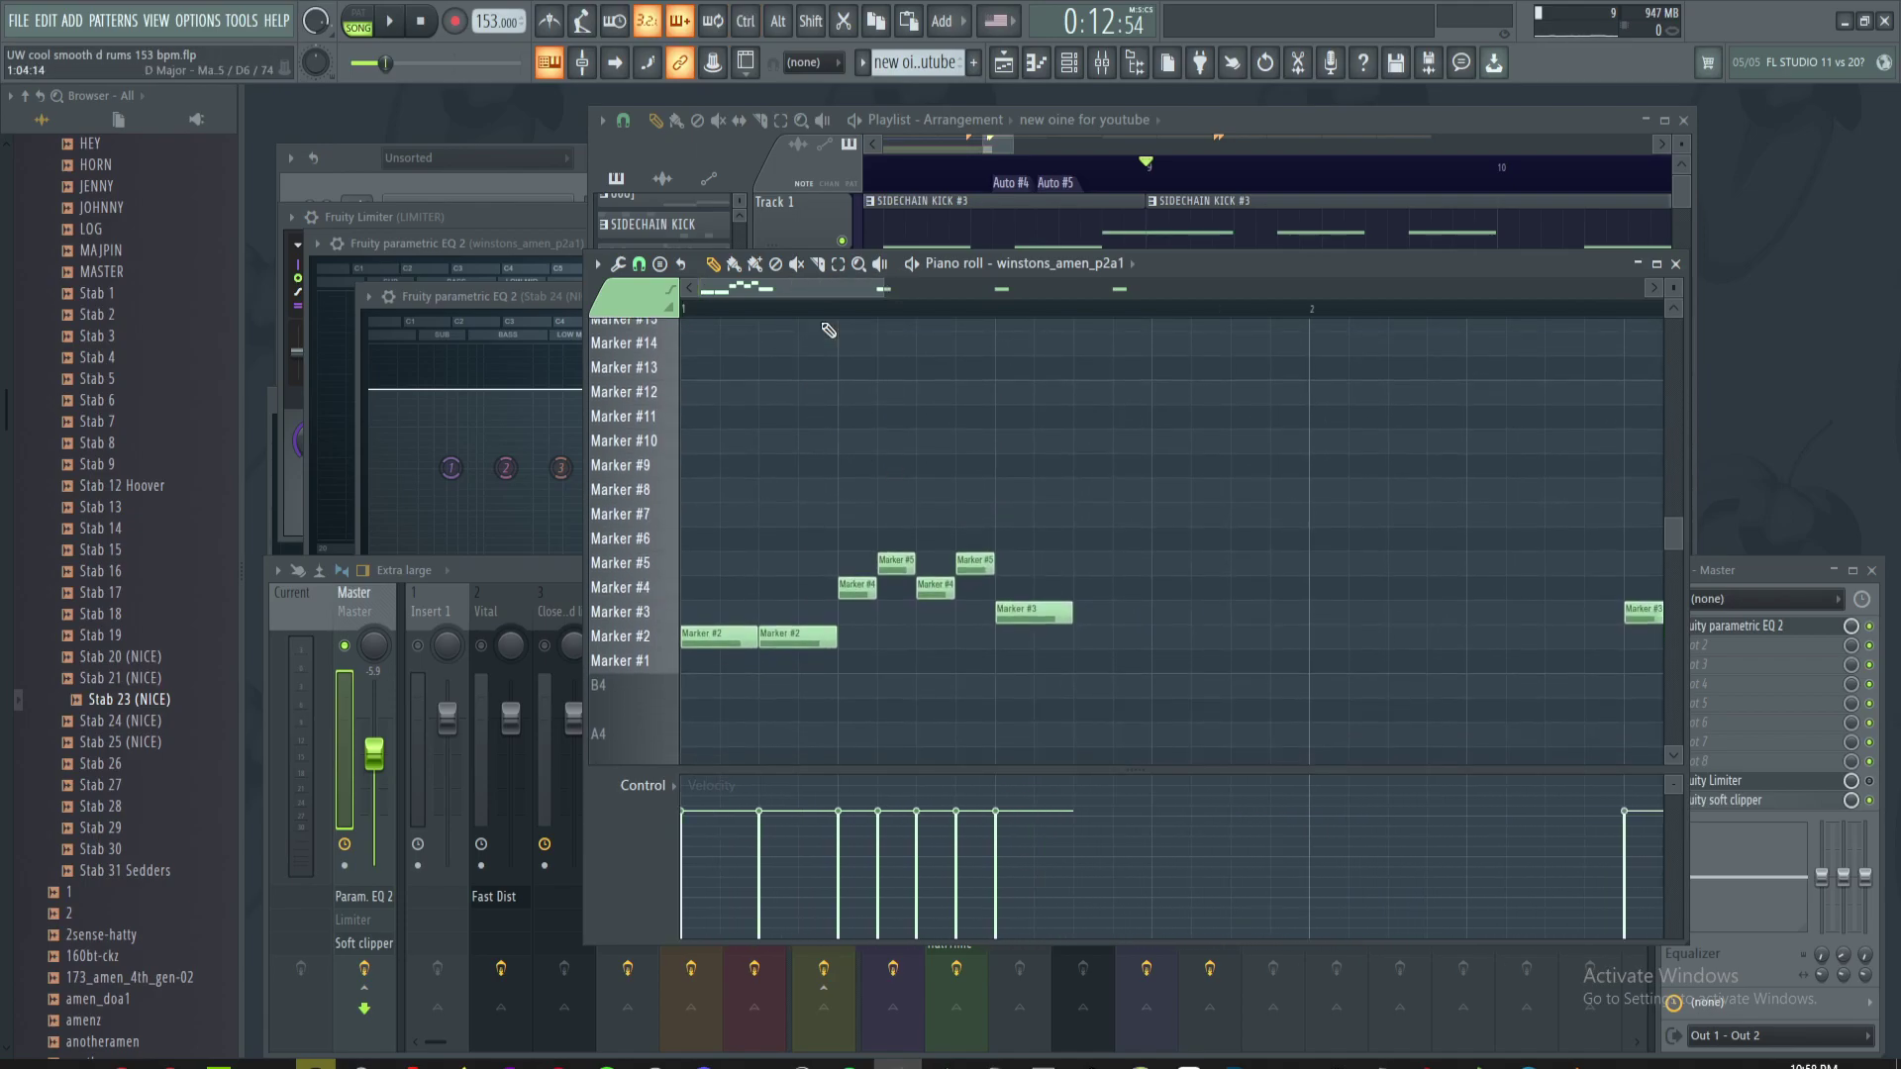
pyautogui.click(655, 1064)
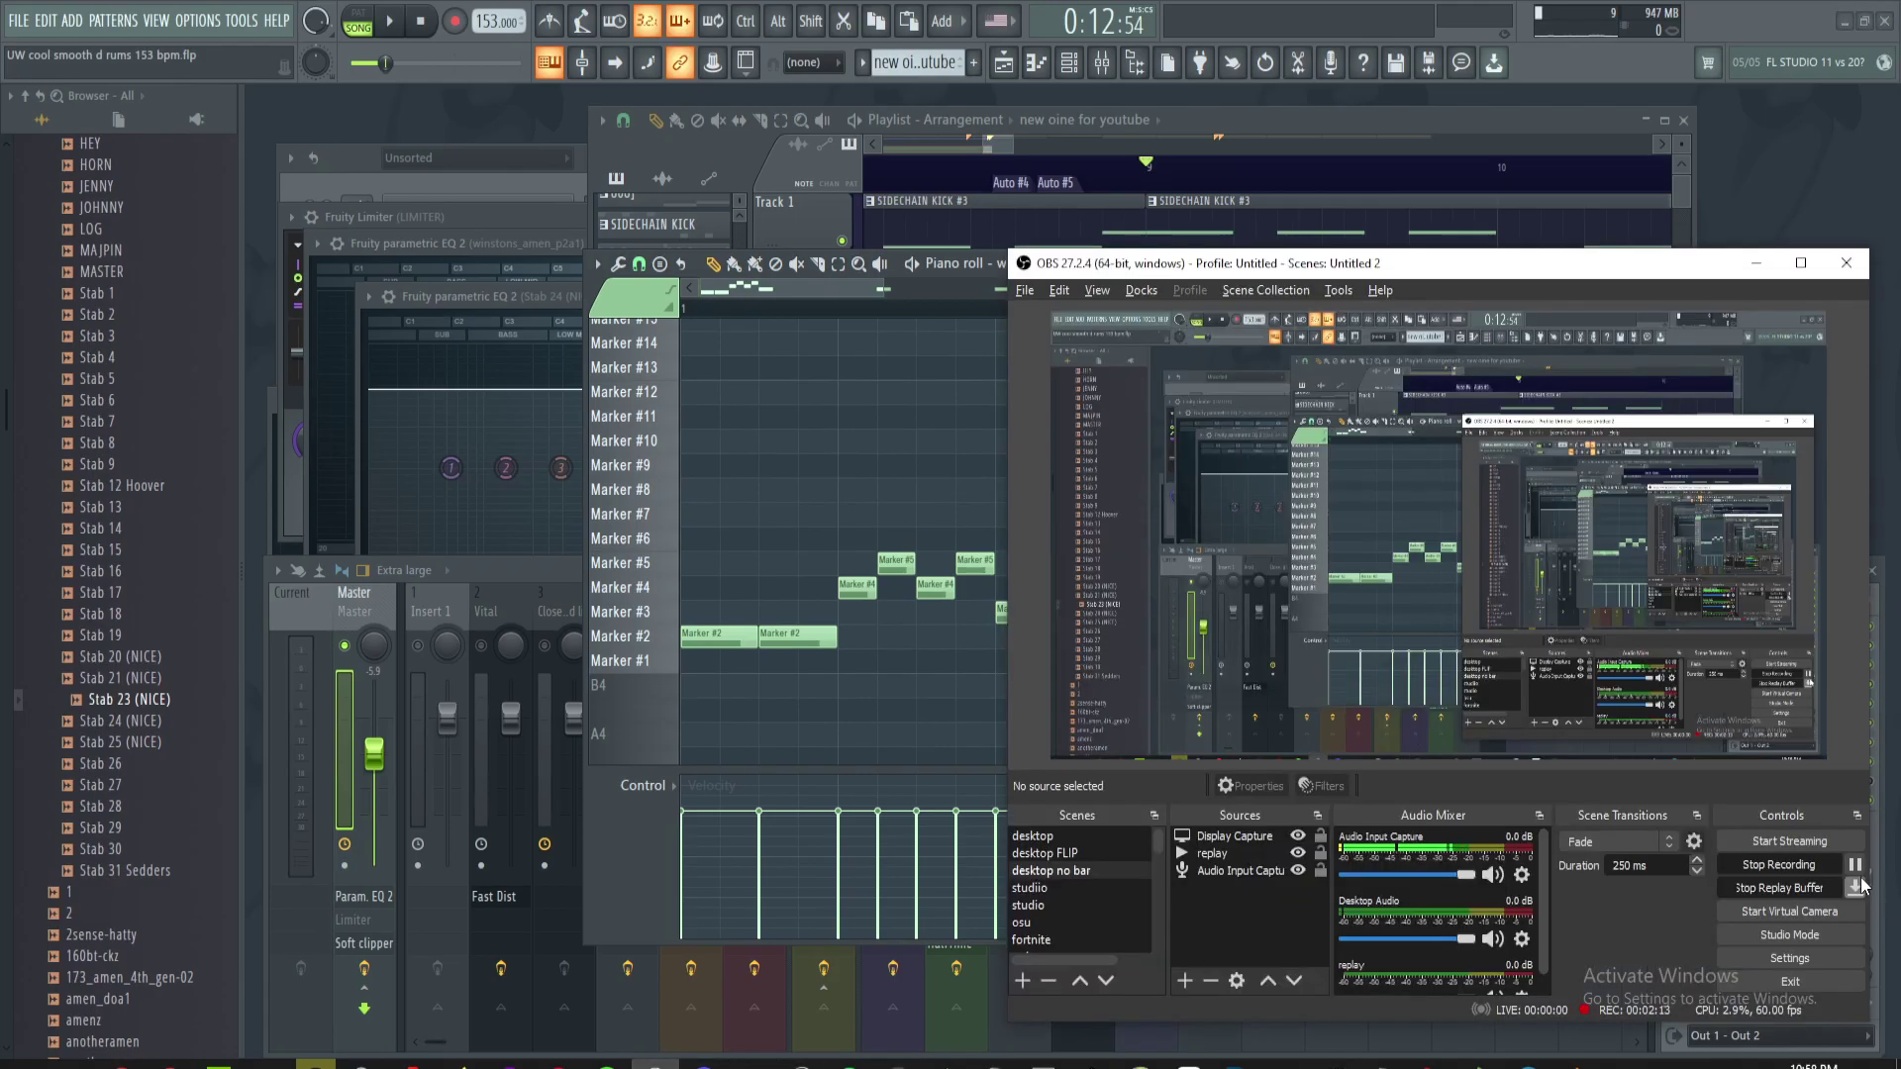
pyautogui.click(1859, 866)
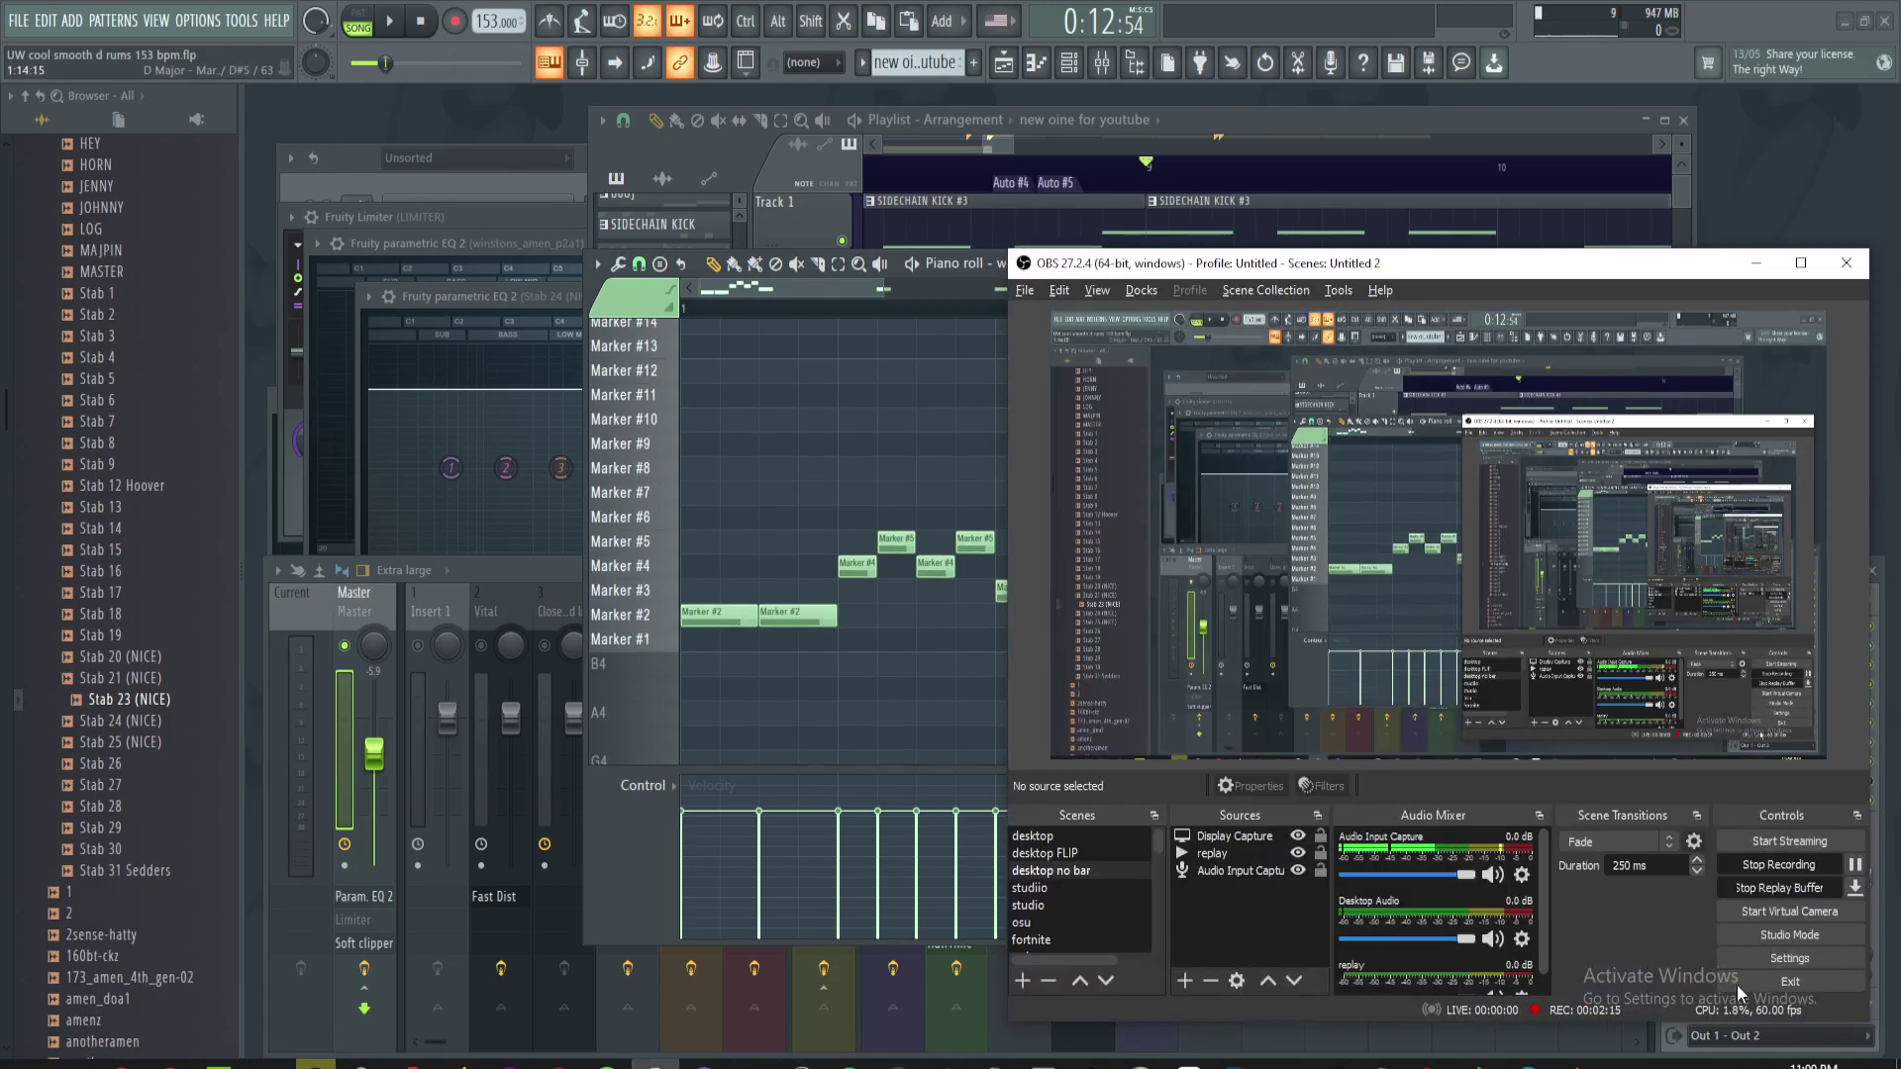
pyautogui.click(974, 673)
pyautogui.scroll(2, 1168, 742)
pyautogui.scroll(-2, 989, 518)
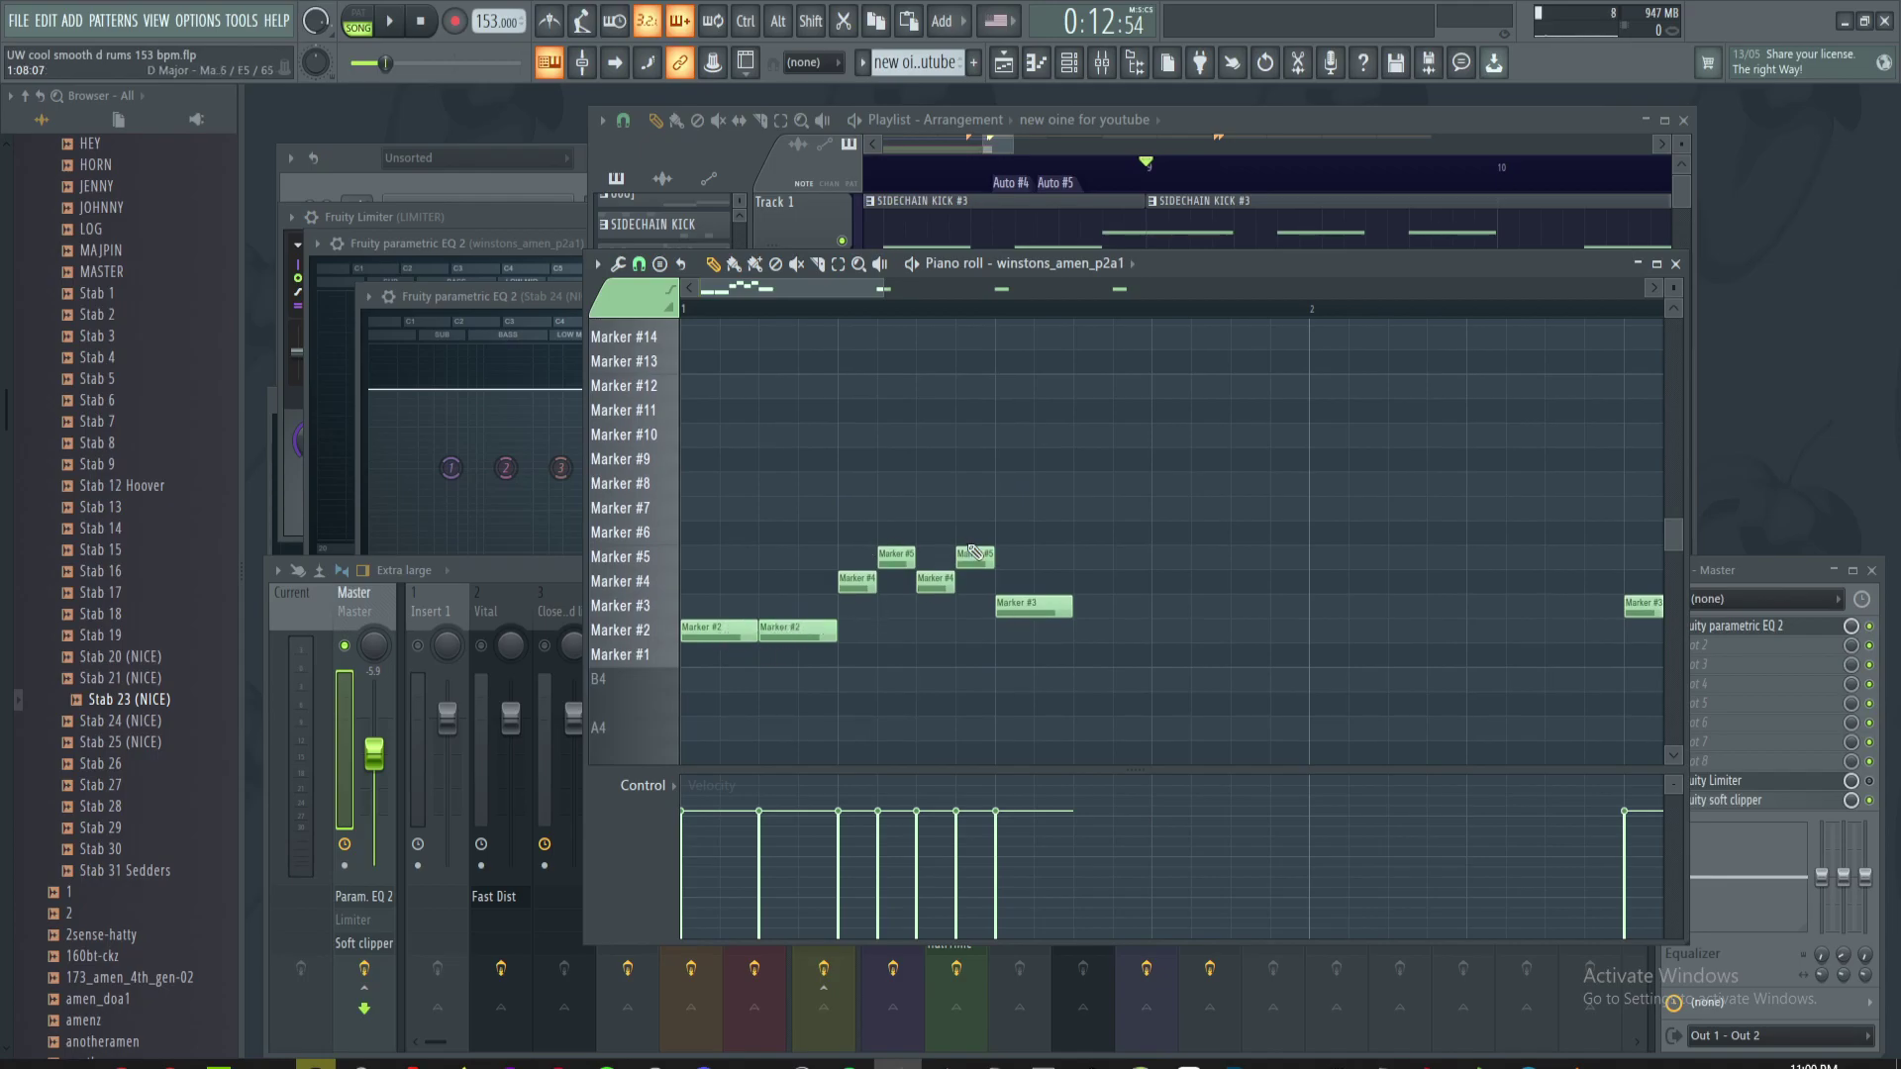
# - Follow bar 1's Marker #3 hit with Marker #4 and Marker #5 sixteenth notes and a Marker #2 eighth note, and play it back
pyautogui.press('space')
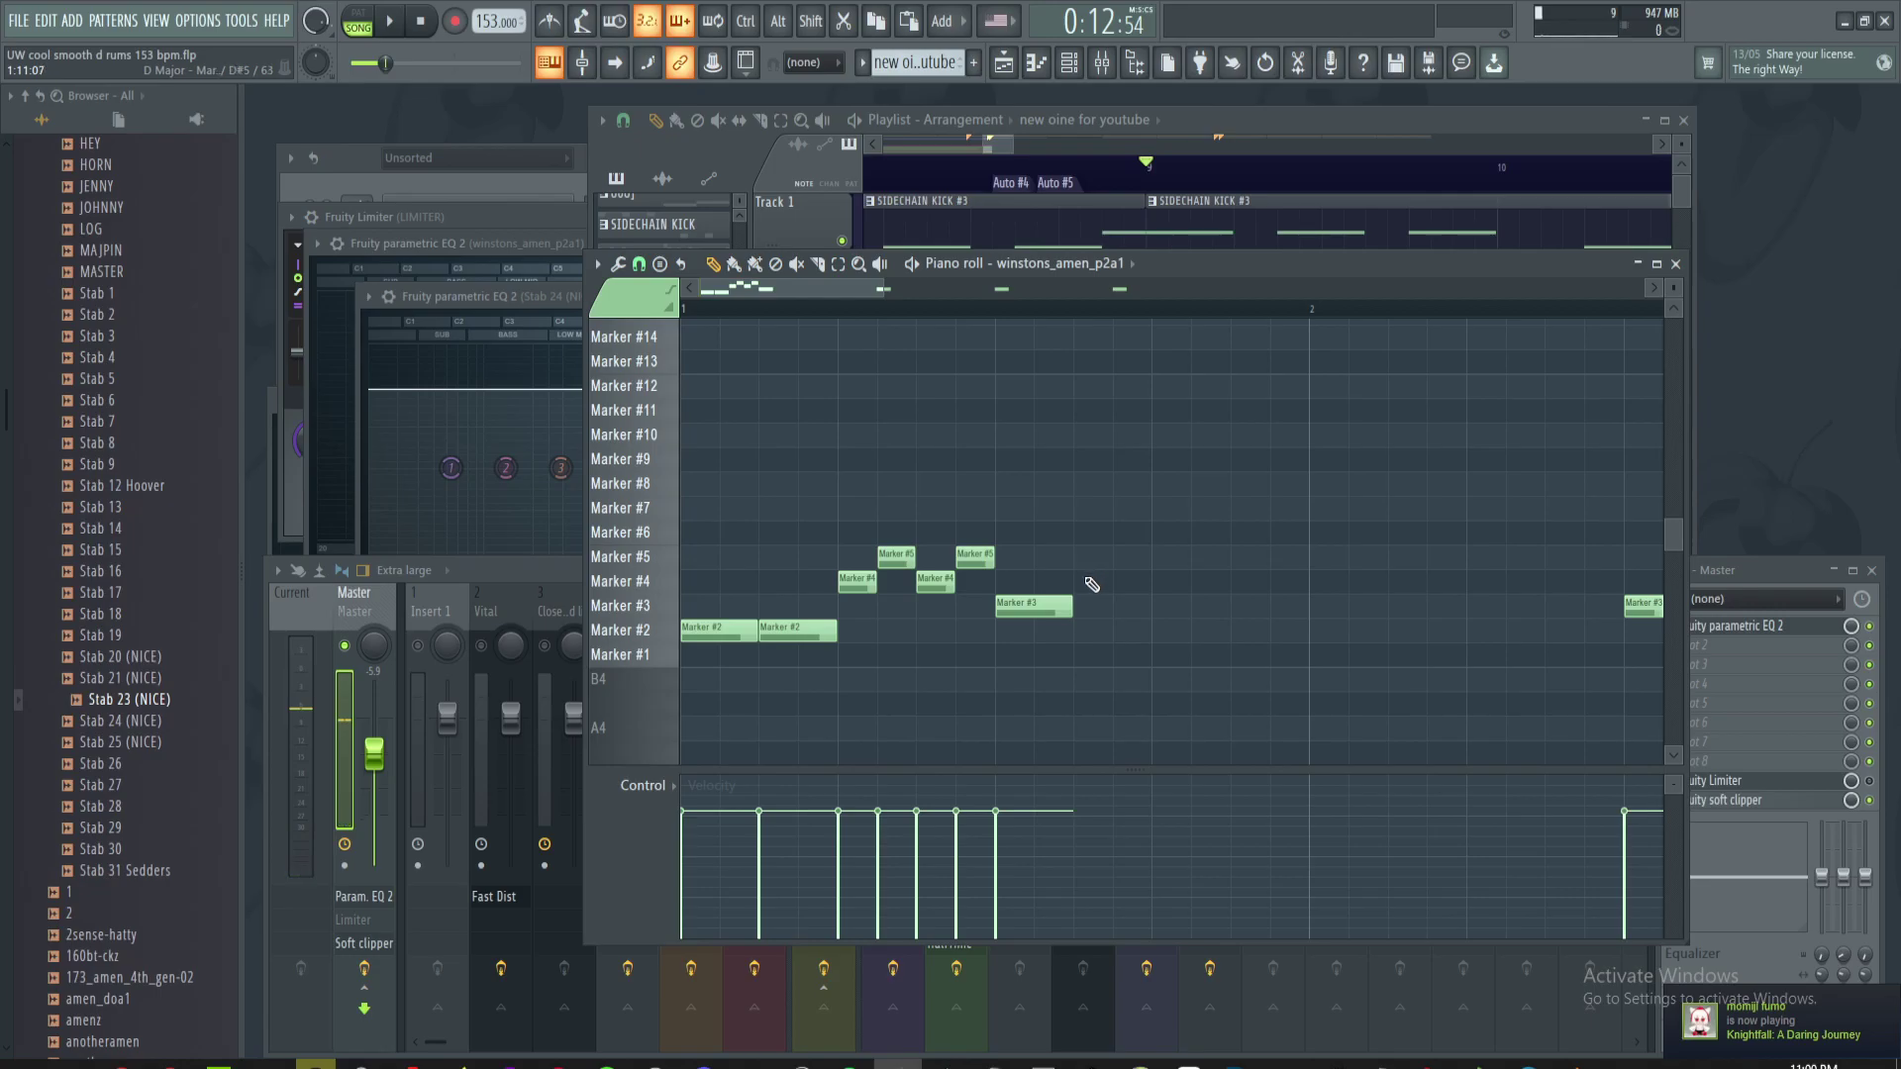
pyautogui.scroll(2, 1093, 592)
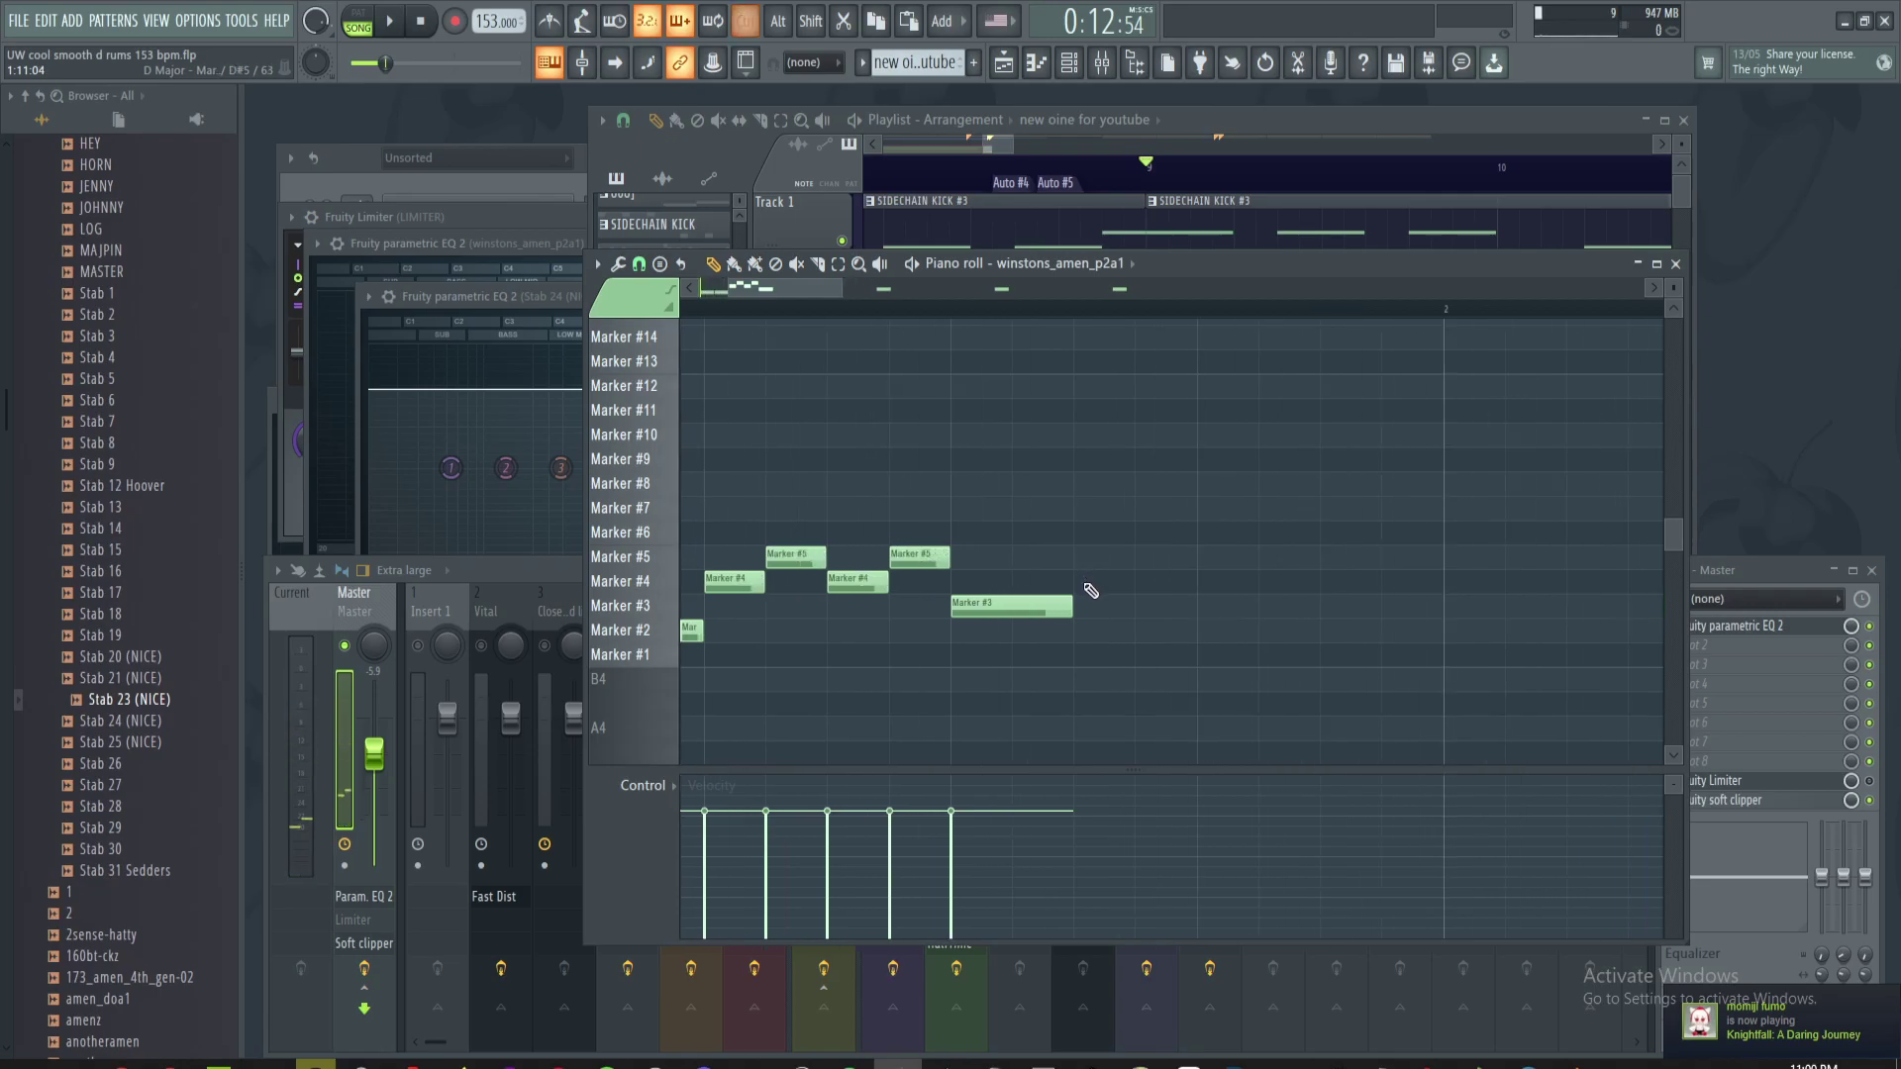
pyautogui.click(1252, 634)
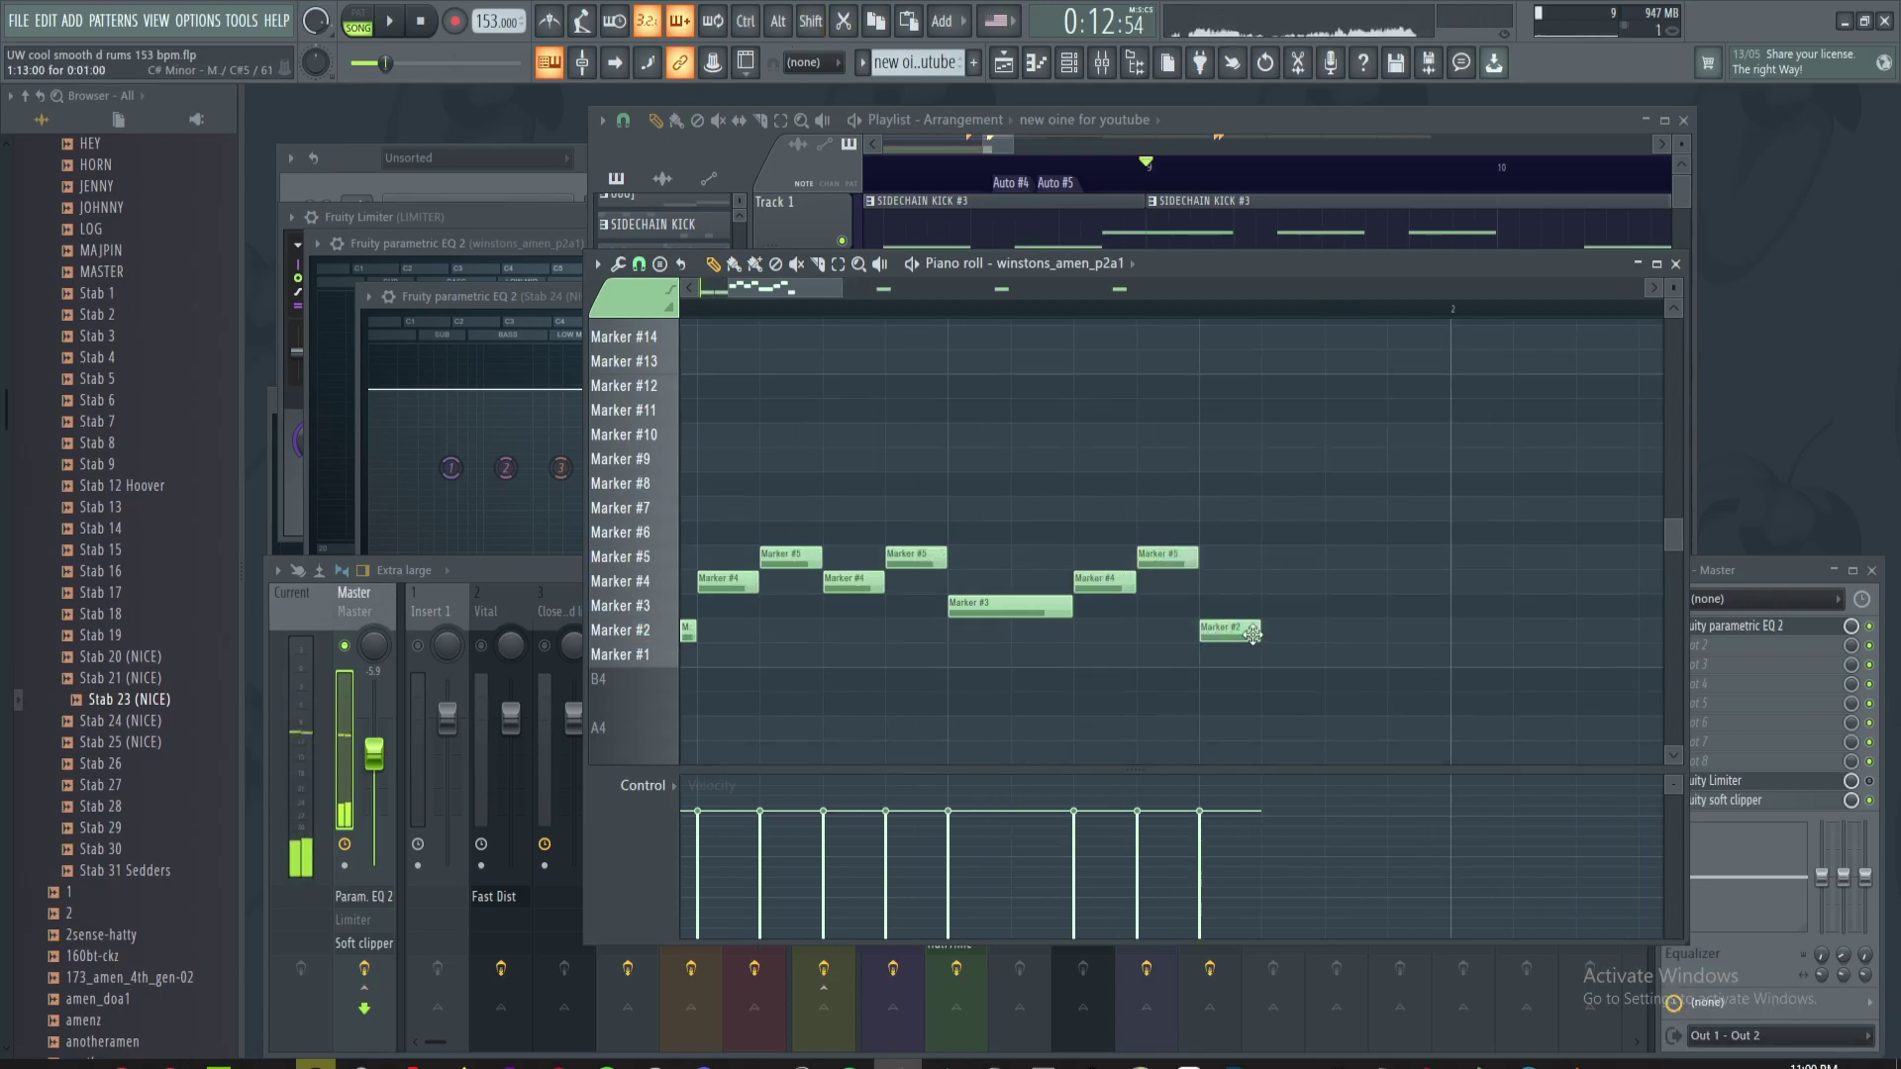
pyautogui.click(1417, 608)
pyautogui.moveTo(1431, 616); pyautogui.dragTo(1370, 606)
pyautogui.scroll(-2, 1319, 600)
pyautogui.press('space')
pyautogui.press('space')
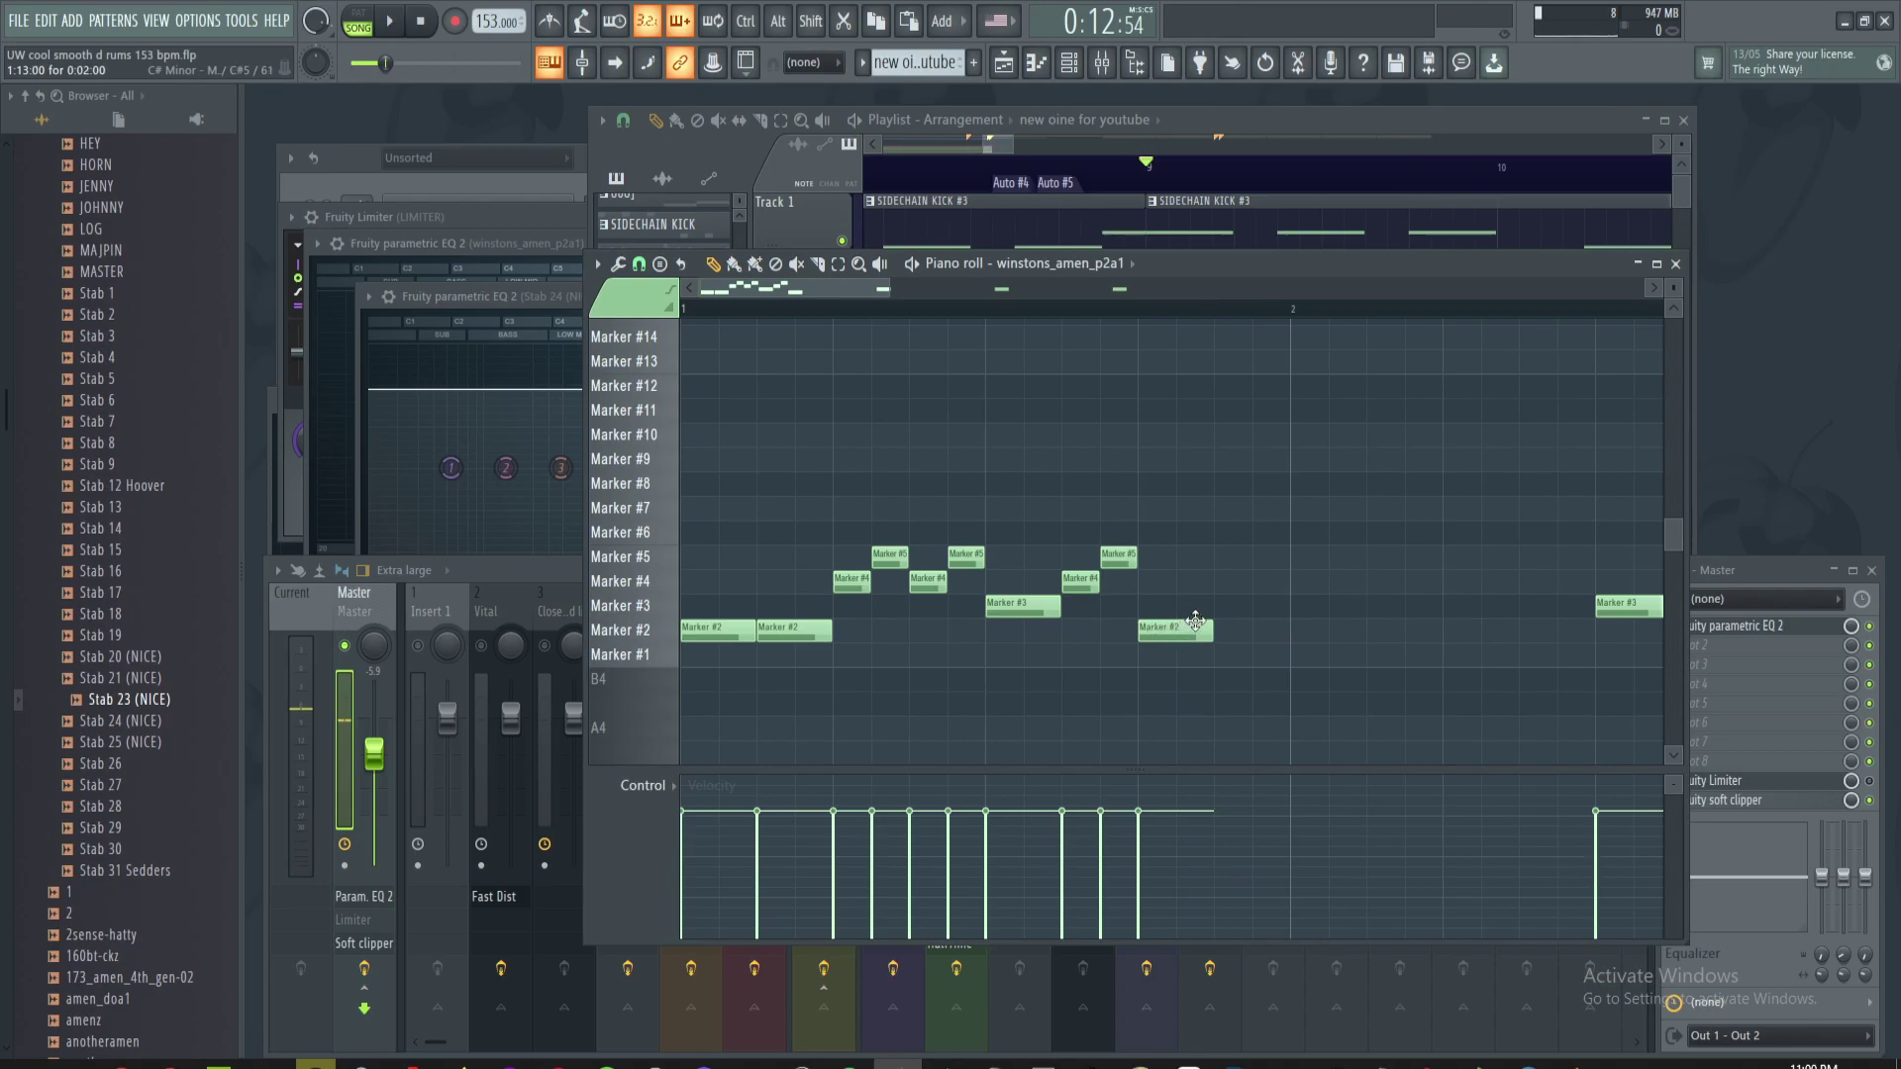
# - Complete the last beat of bar 1 with two Marker #2 eighth notes and play back the bar
pyautogui.click(718, 335)
pyautogui.rightClick(718, 331)
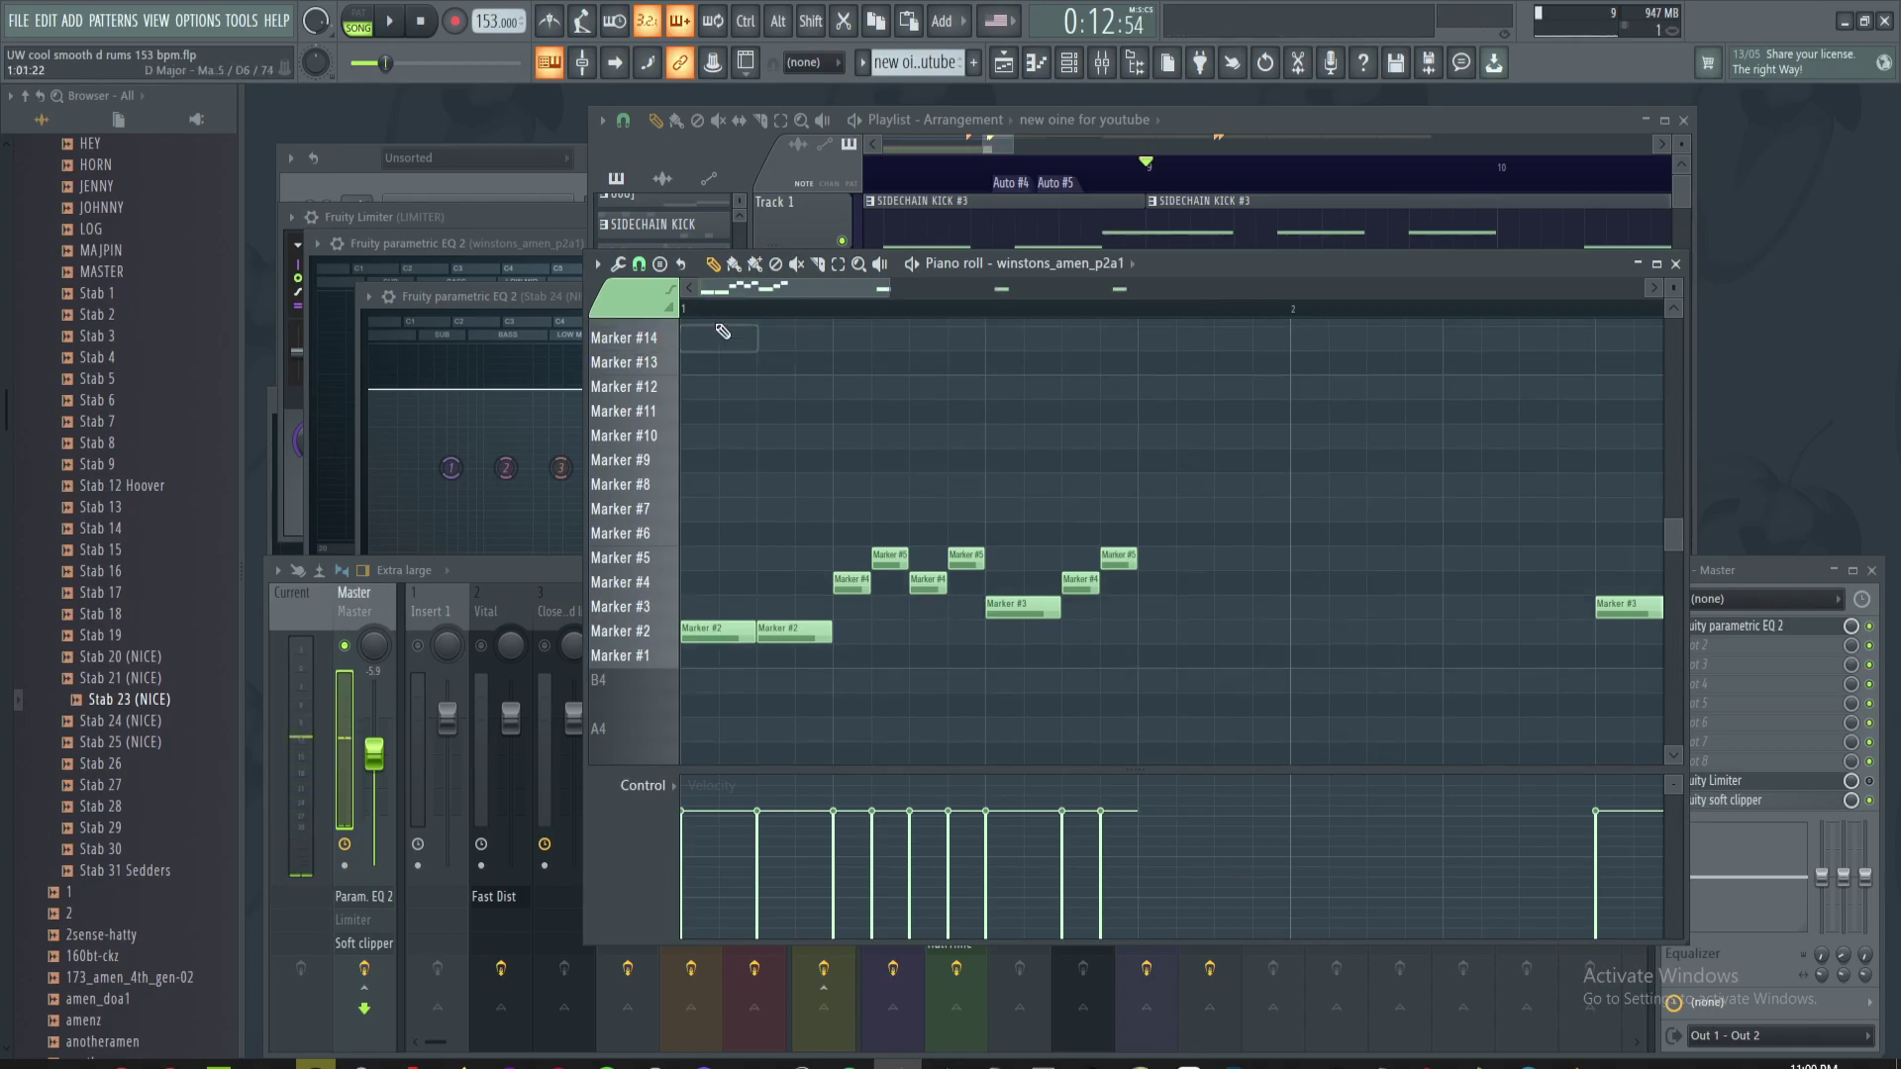
pyautogui.press('space')
pyautogui.press('space')
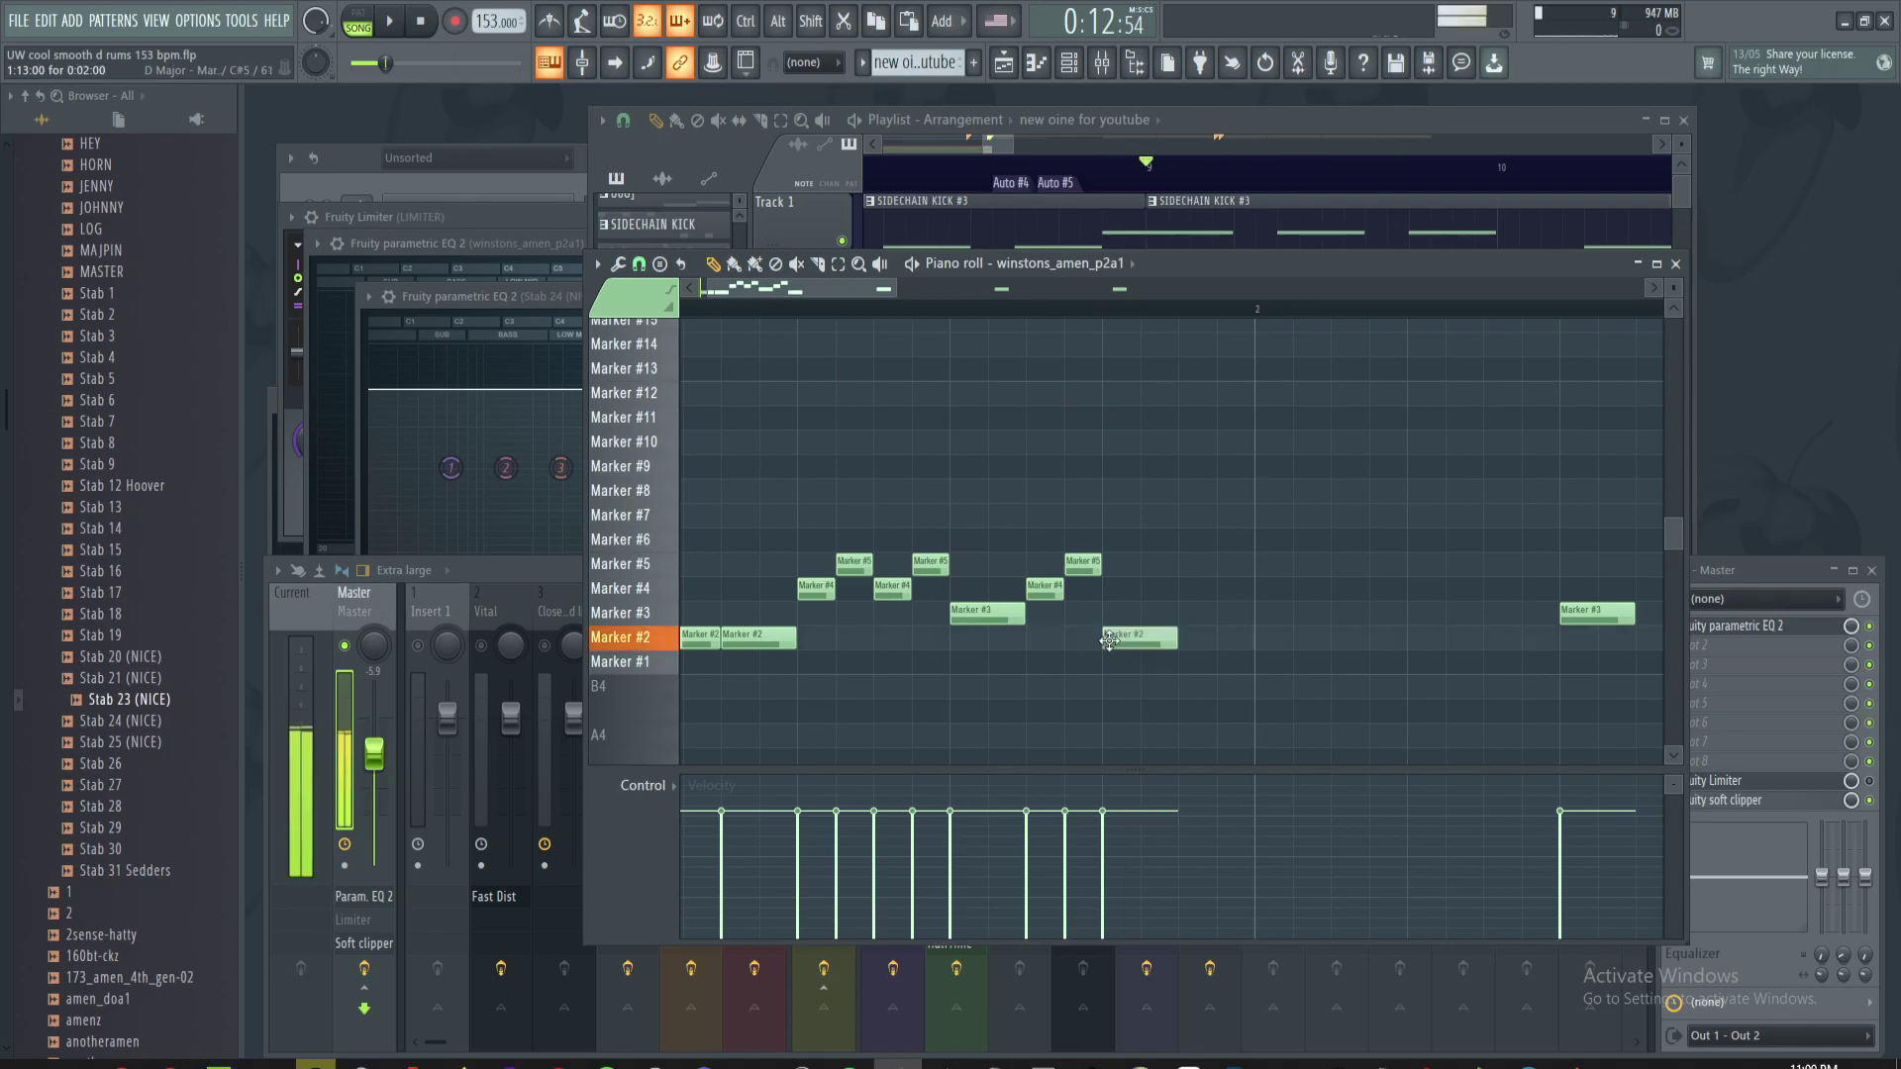
pyautogui.press('space')
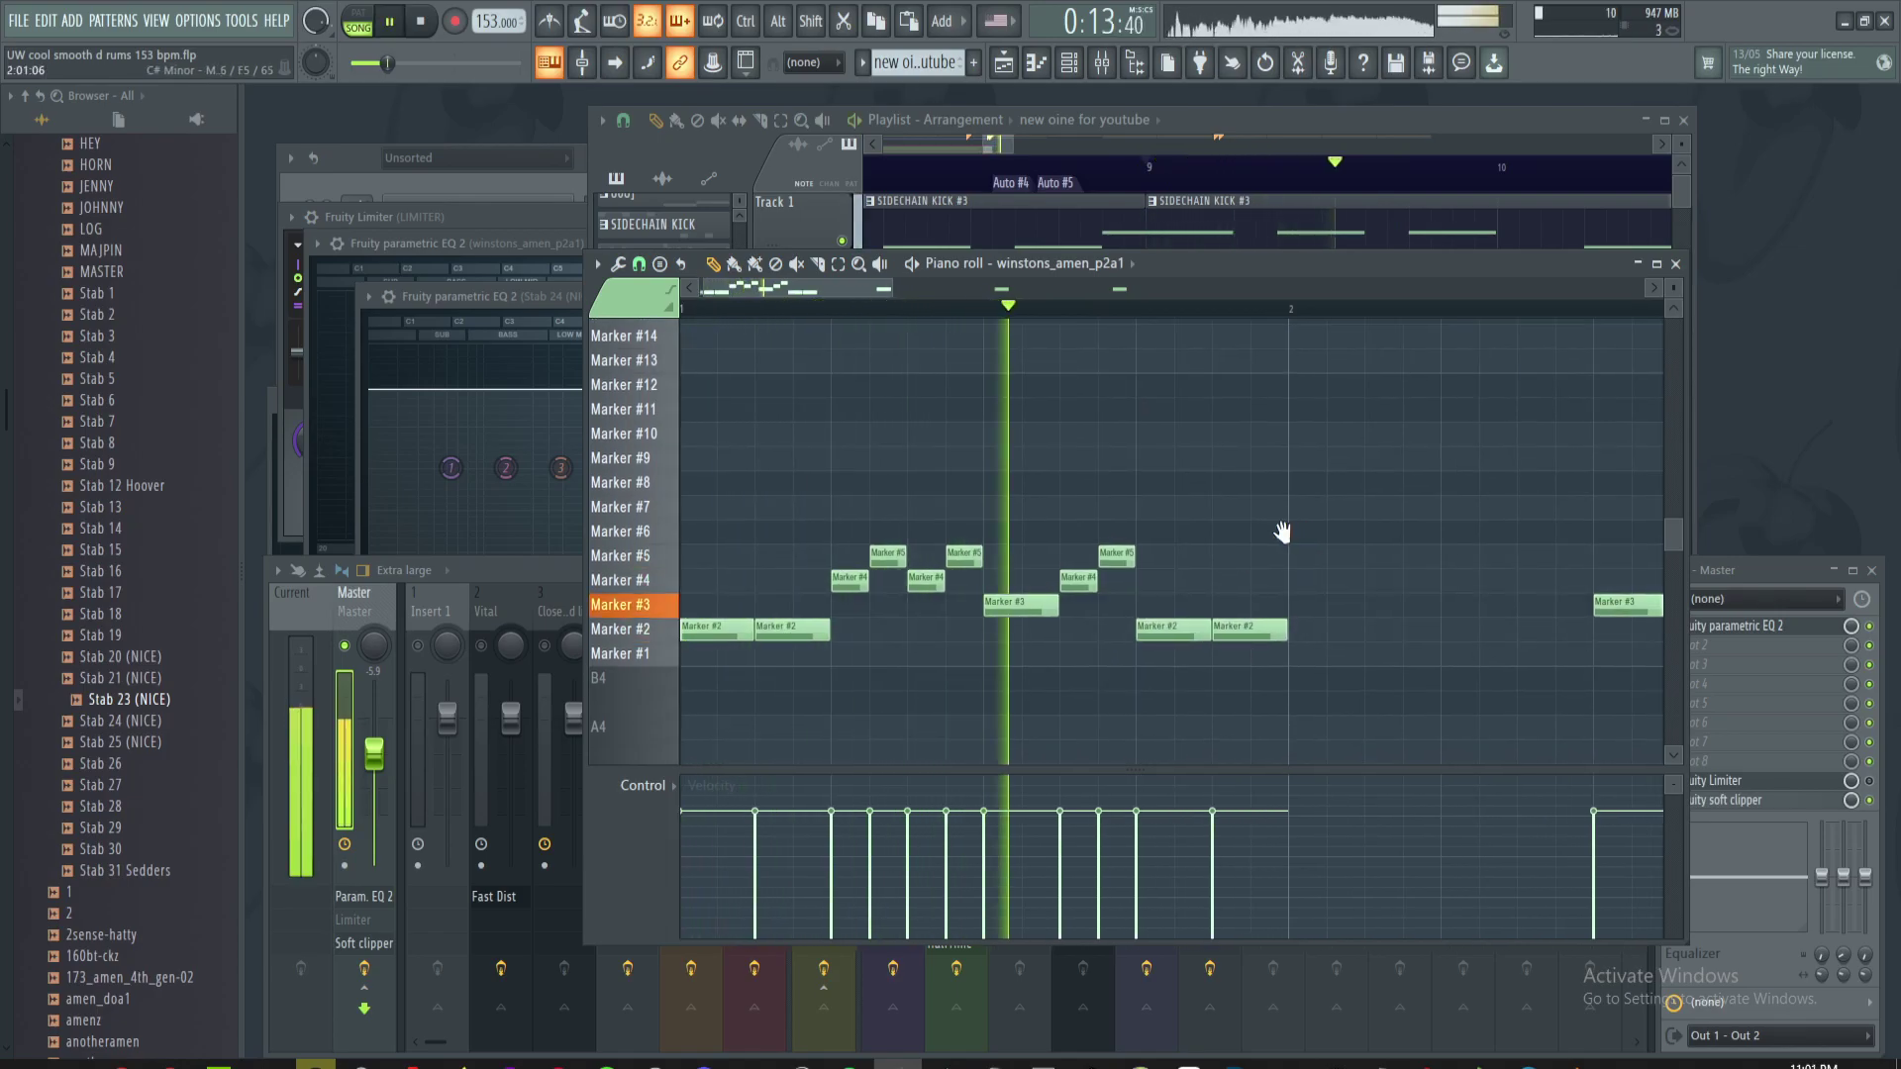
pyautogui.press('space')
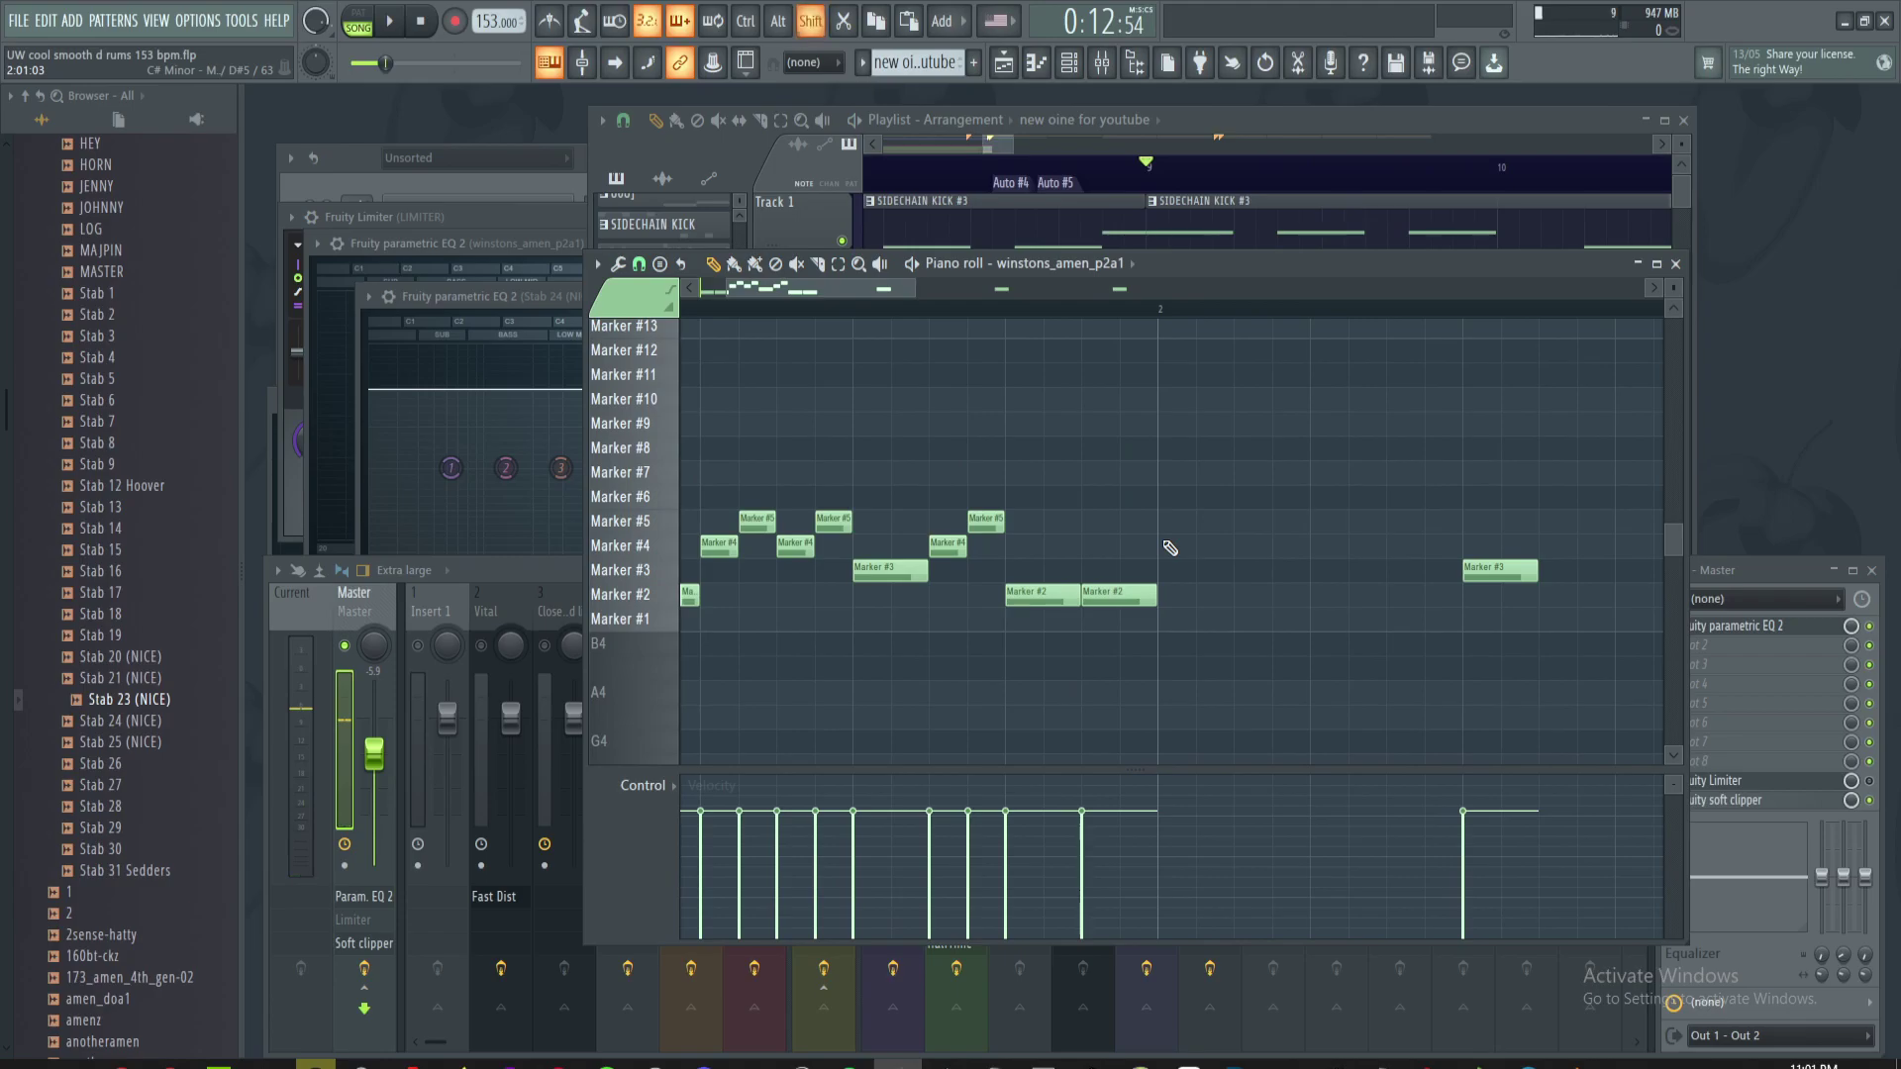
# - Fill the first beat of bar 2 with alternating Marker #4 and Marker #5 sixteenth notes
pyautogui.click(1201, 523)
pyautogui.click(1240, 547)
pyautogui.click(1278, 523)
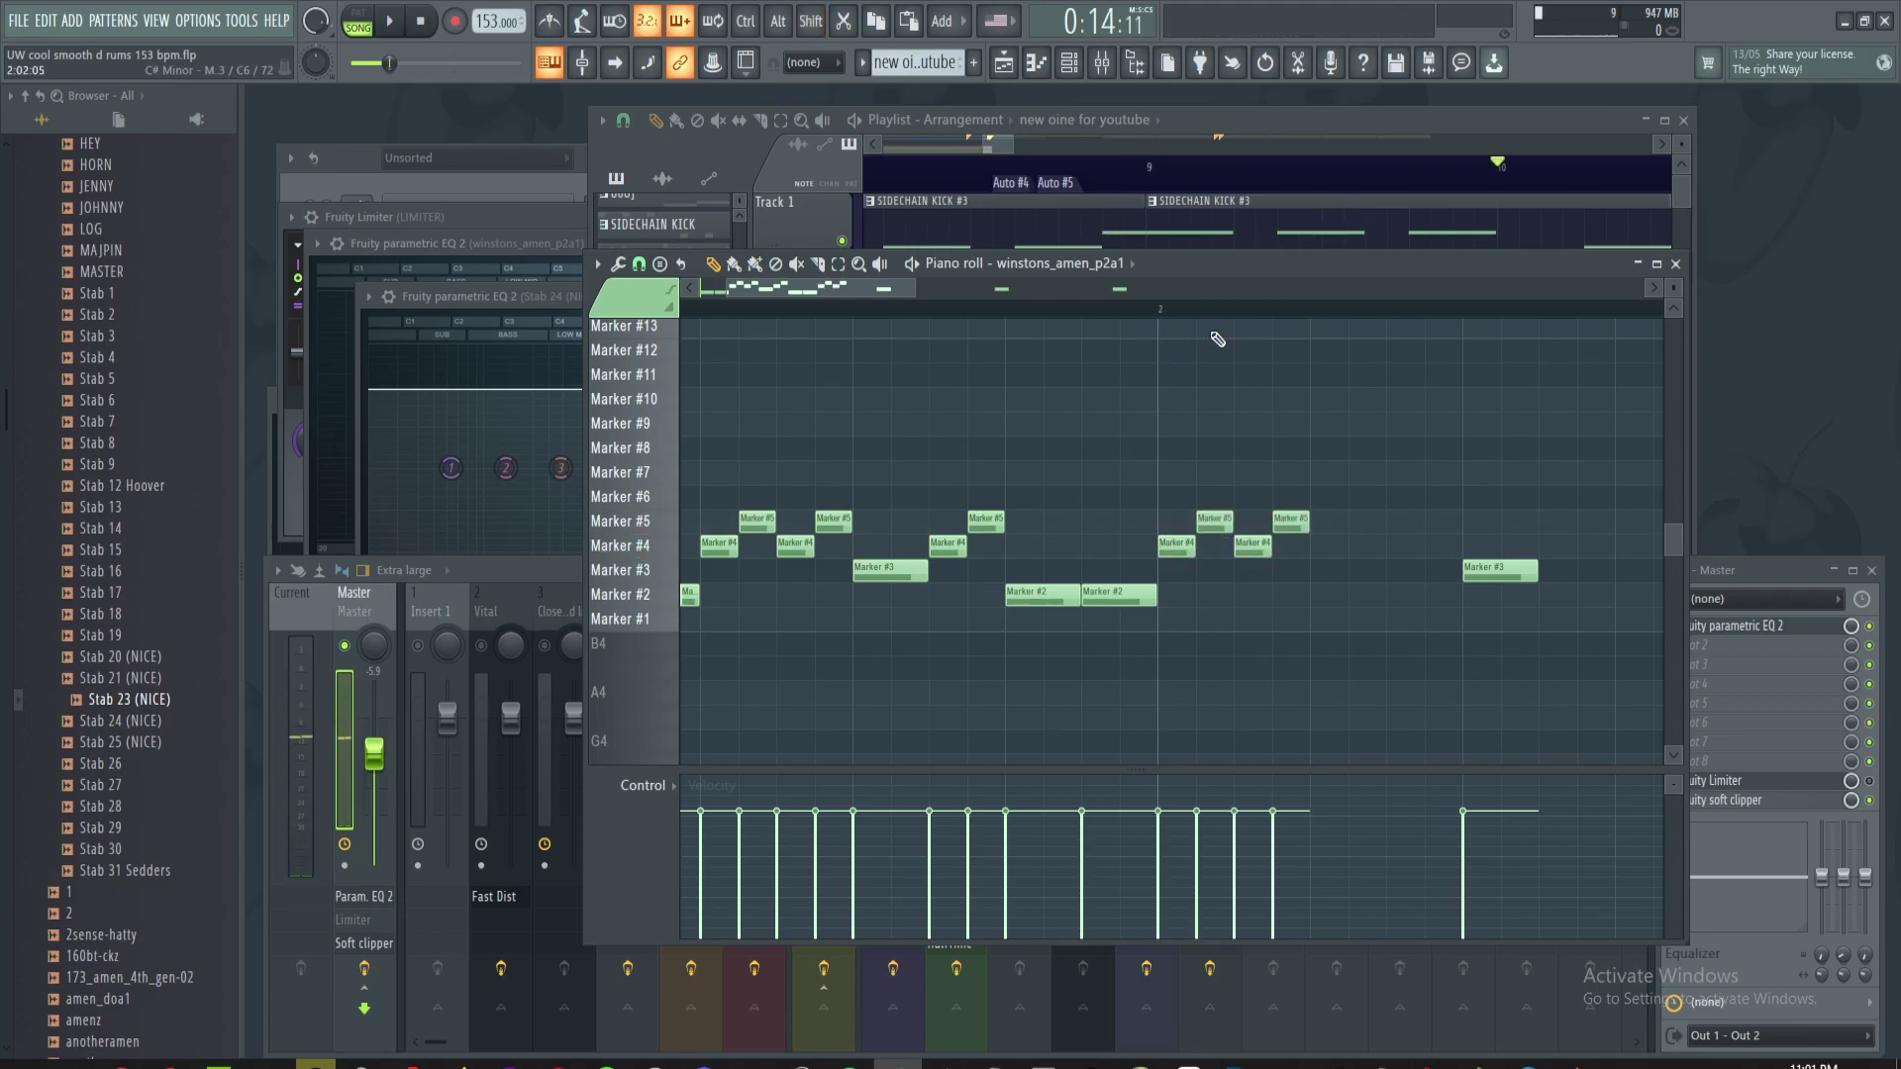
pyautogui.moveTo(1226, 374); pyautogui.dragTo(1154, 382)
pyautogui.scroll(-2, 1090, 313)
pyautogui.click(1089, 311)
# - Duplicate the alternating Marker #4 and Marker #5 notes to fill the second beat of bar 2
pyautogui.scroll(3, 1257, 574)
pyautogui.moveTo(1131, 472); pyautogui.dragTo(858, 577)
pyautogui.hotkey('ctrl', 'b')
pyautogui.scroll(-3, 863, 577)
pyautogui.moveTo(1050, 473); pyautogui.dragTo(1069, 453)
pyautogui.hotkey('ctrl', 'd')
pyautogui.scroll(2, 1025, 507)
pyautogui.scroll(1, 1043, 511)
pyautogui.moveTo(963, 485); pyautogui.dragTo(1229, 547)
pyautogui.hotkey('ctrl', 'd')
pyautogui.scroll(-2, 1018, 313)
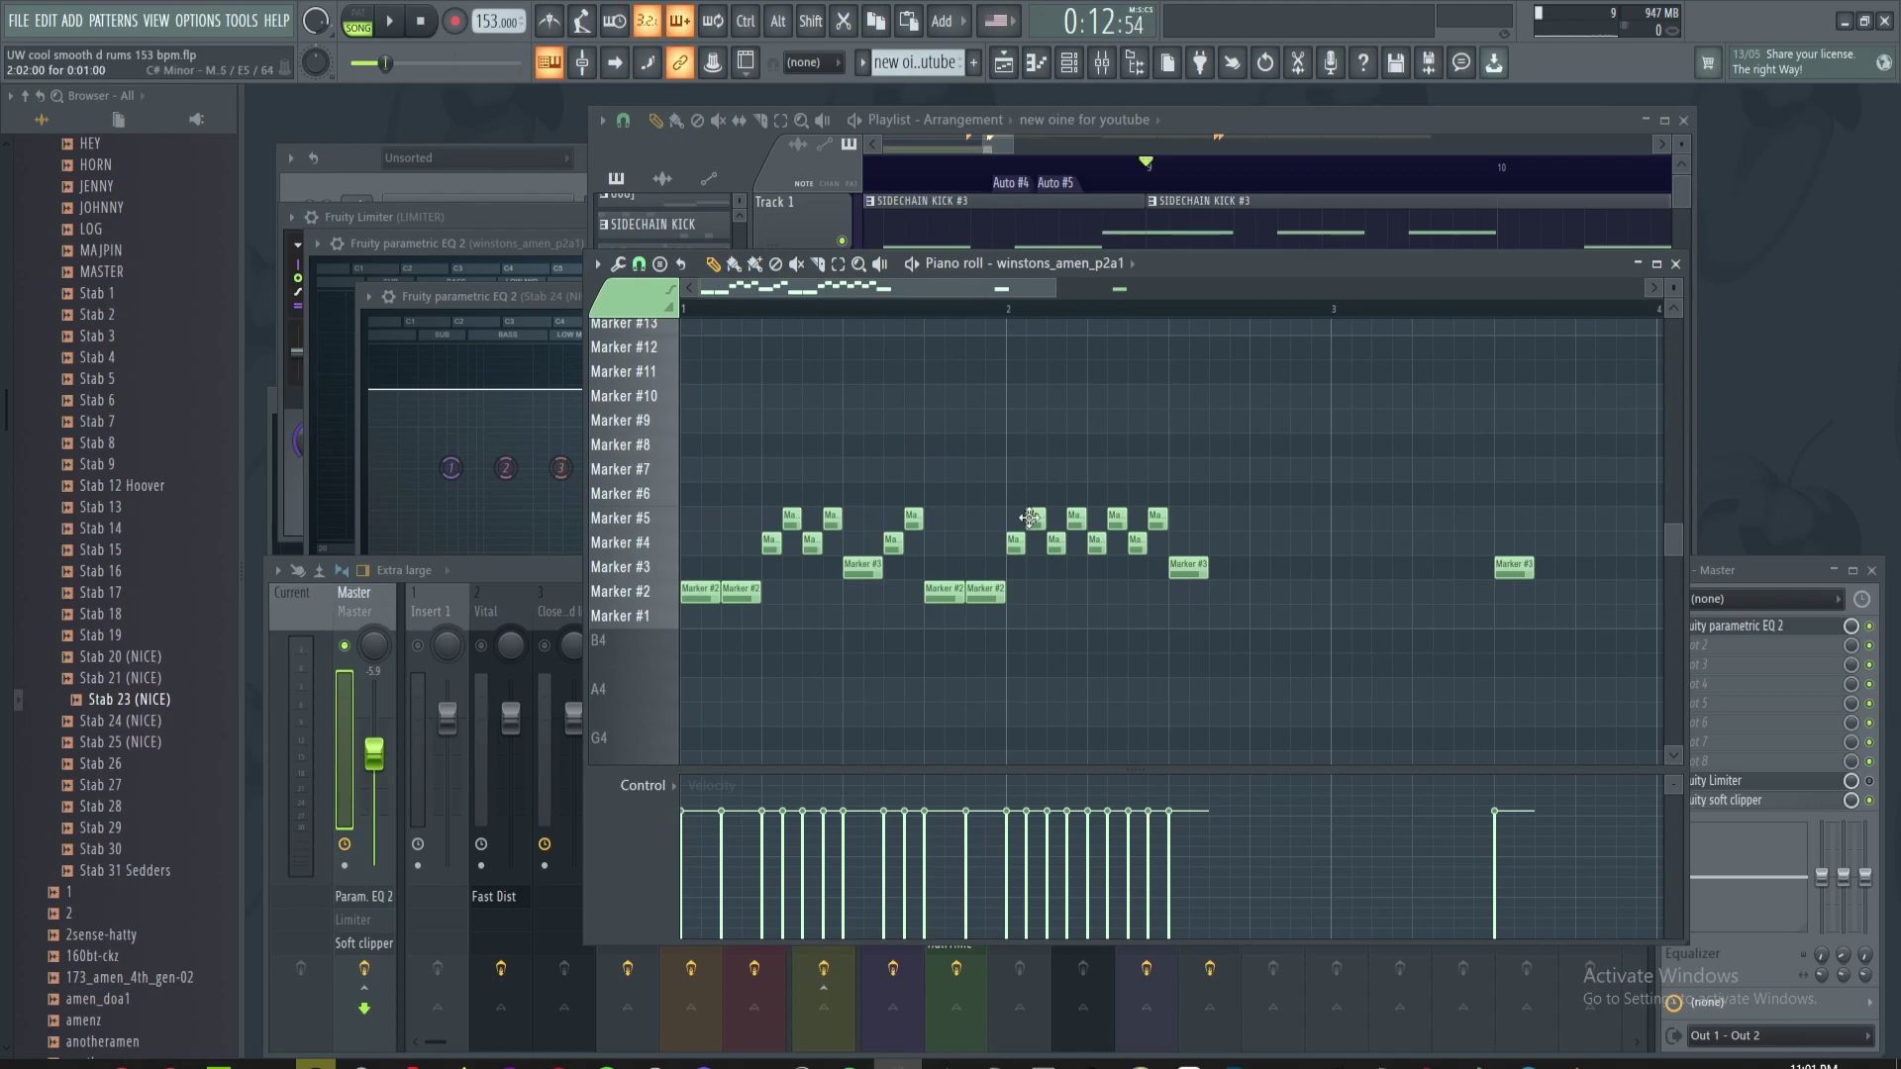
pyautogui.moveTo(759, 485); pyautogui.dragTo(846, 550)
pyautogui.scroll(2, 928, 514)
pyautogui.hotkey('ctrl', 'd')
pyautogui.moveTo(1131, 495); pyautogui.dragTo(1089, 531)
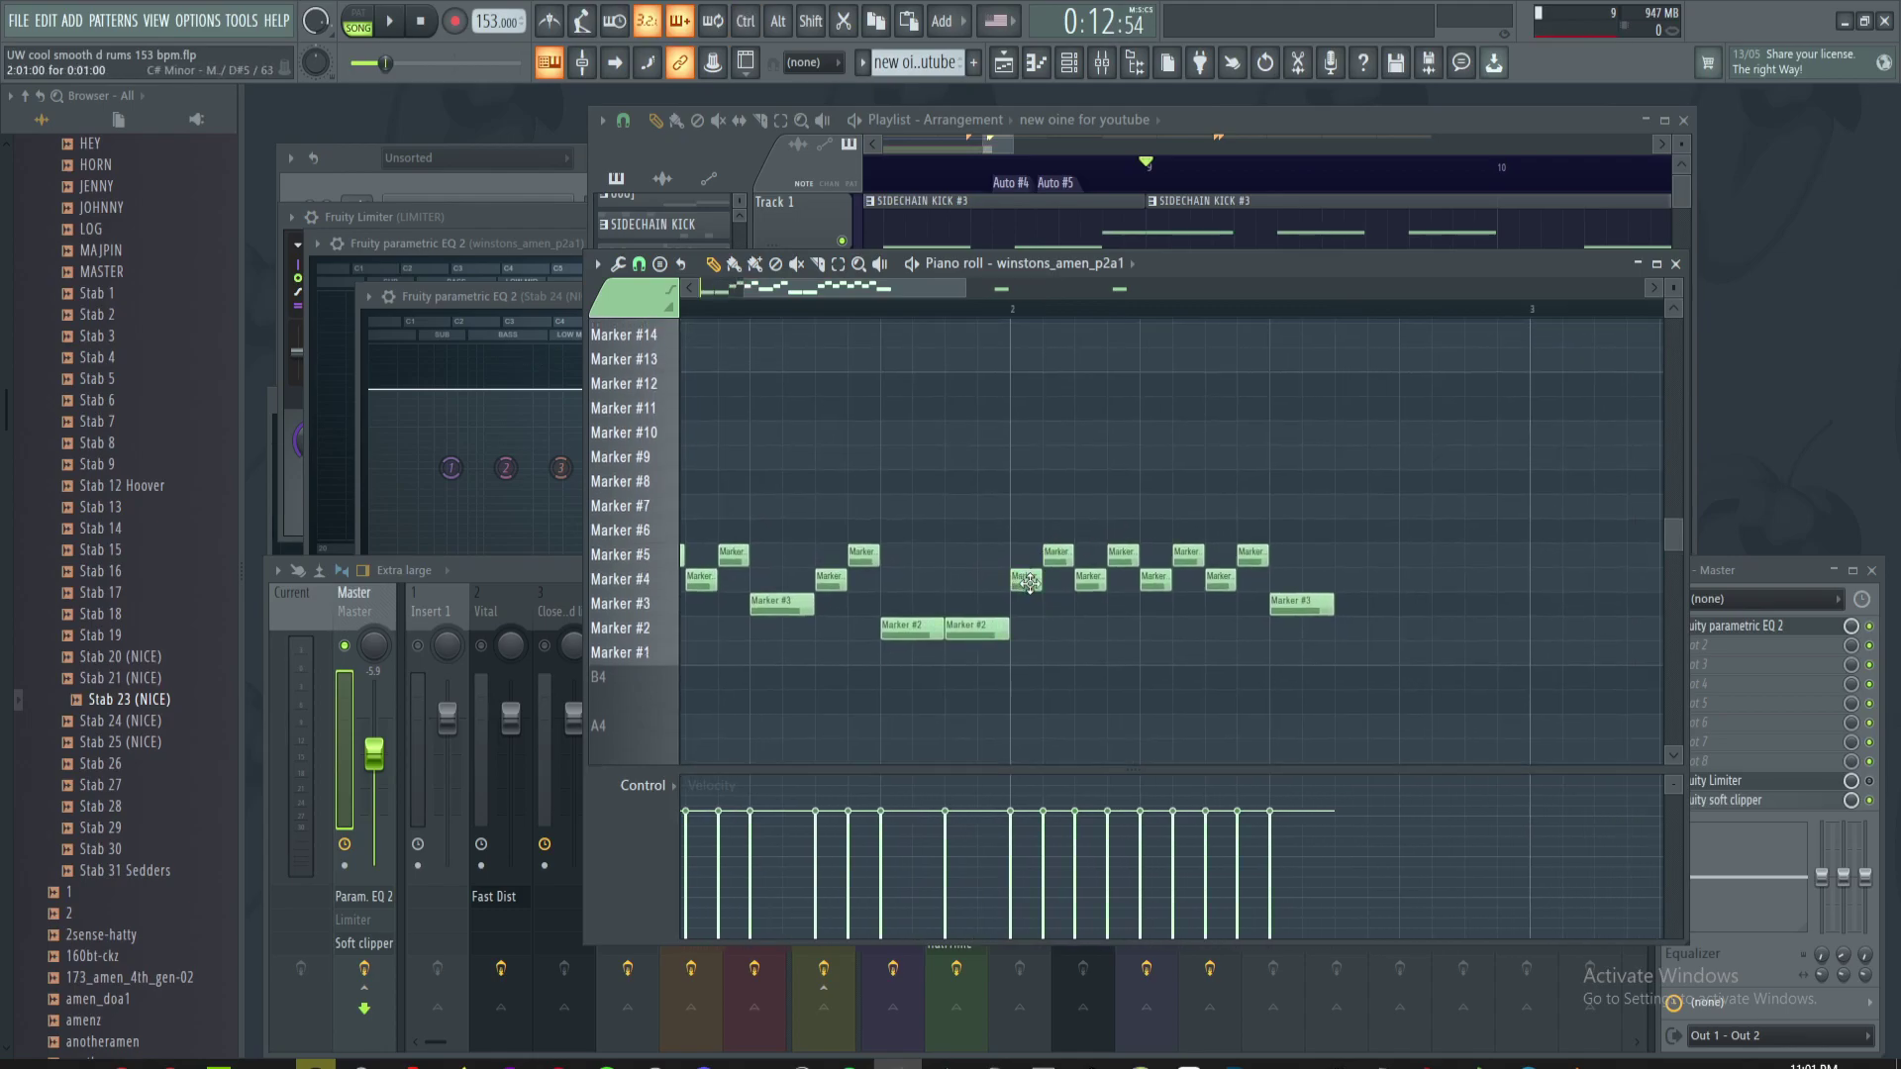
# - Browse the available slice rows and clear the alternating Marker #4 and Marker #5 notes after the start of bar 2
pyautogui.scroll(10, 673, 515)
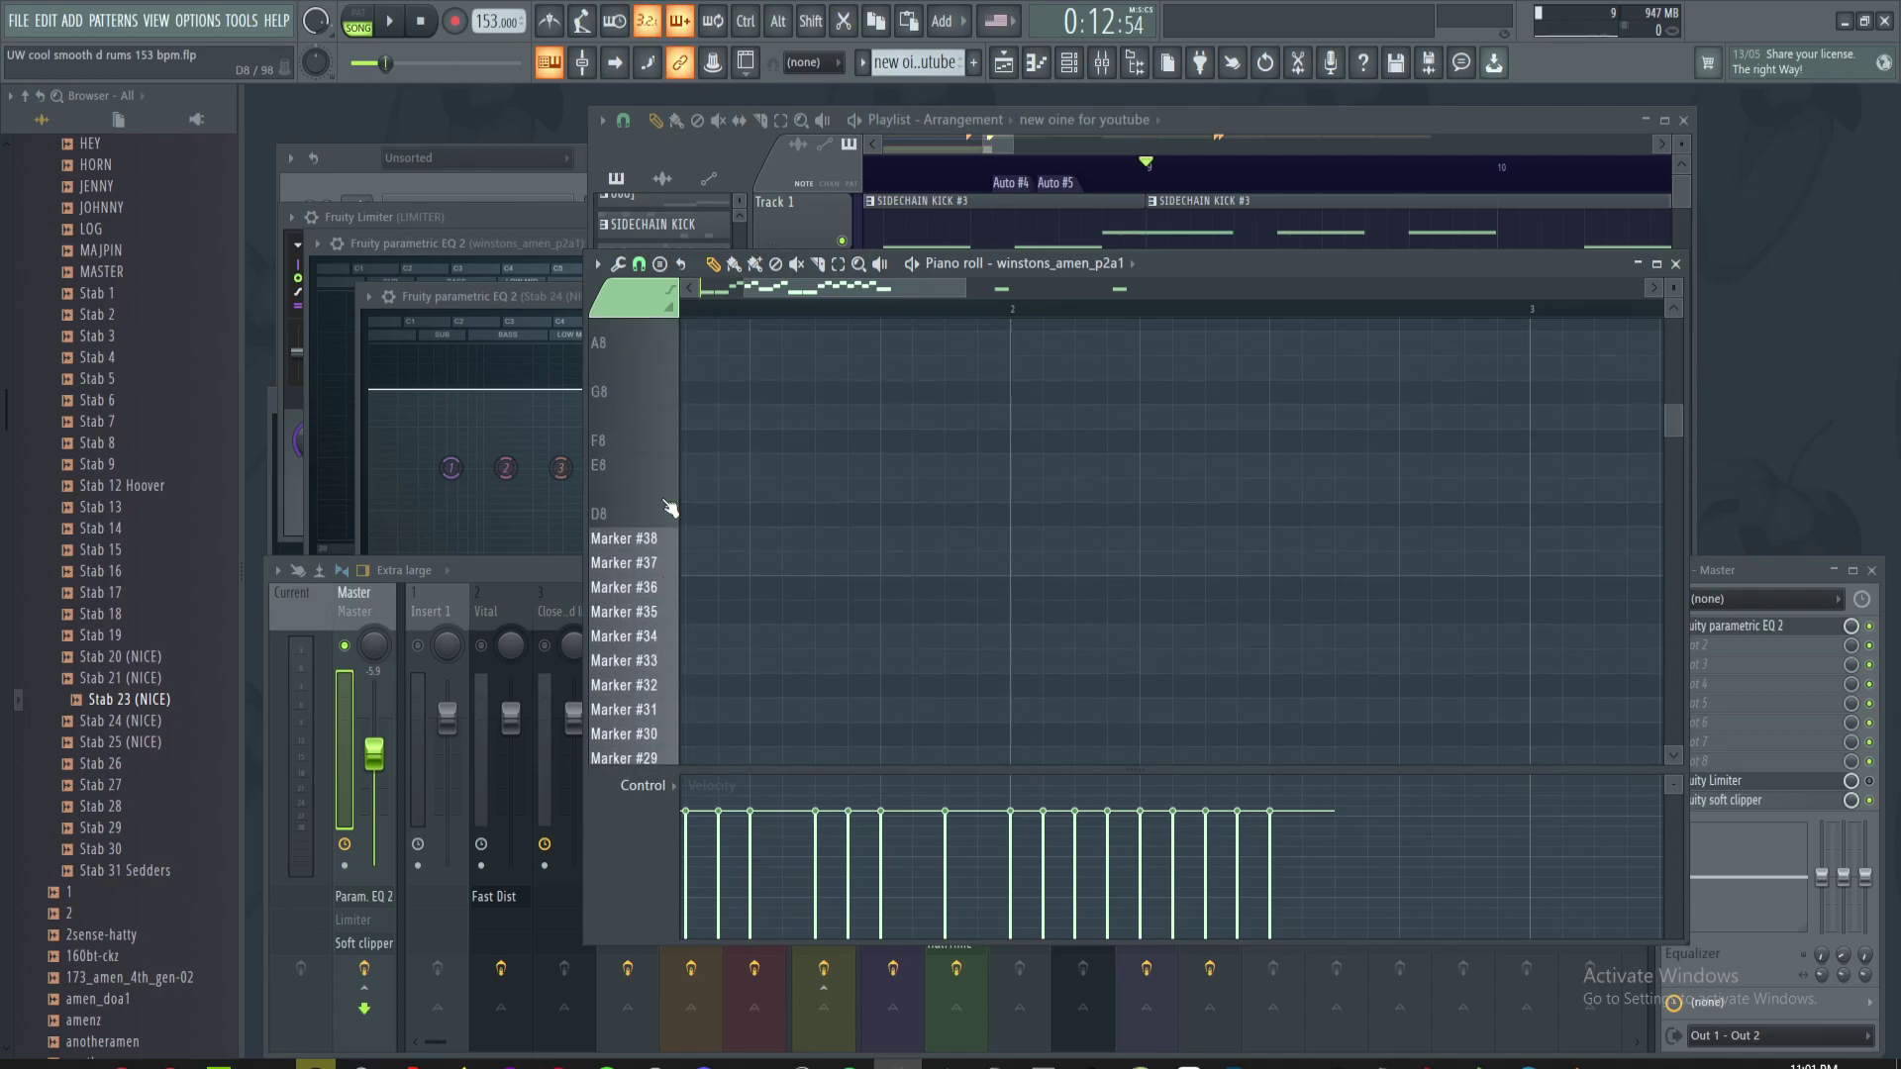
pyautogui.scroll(-10, 653, 693)
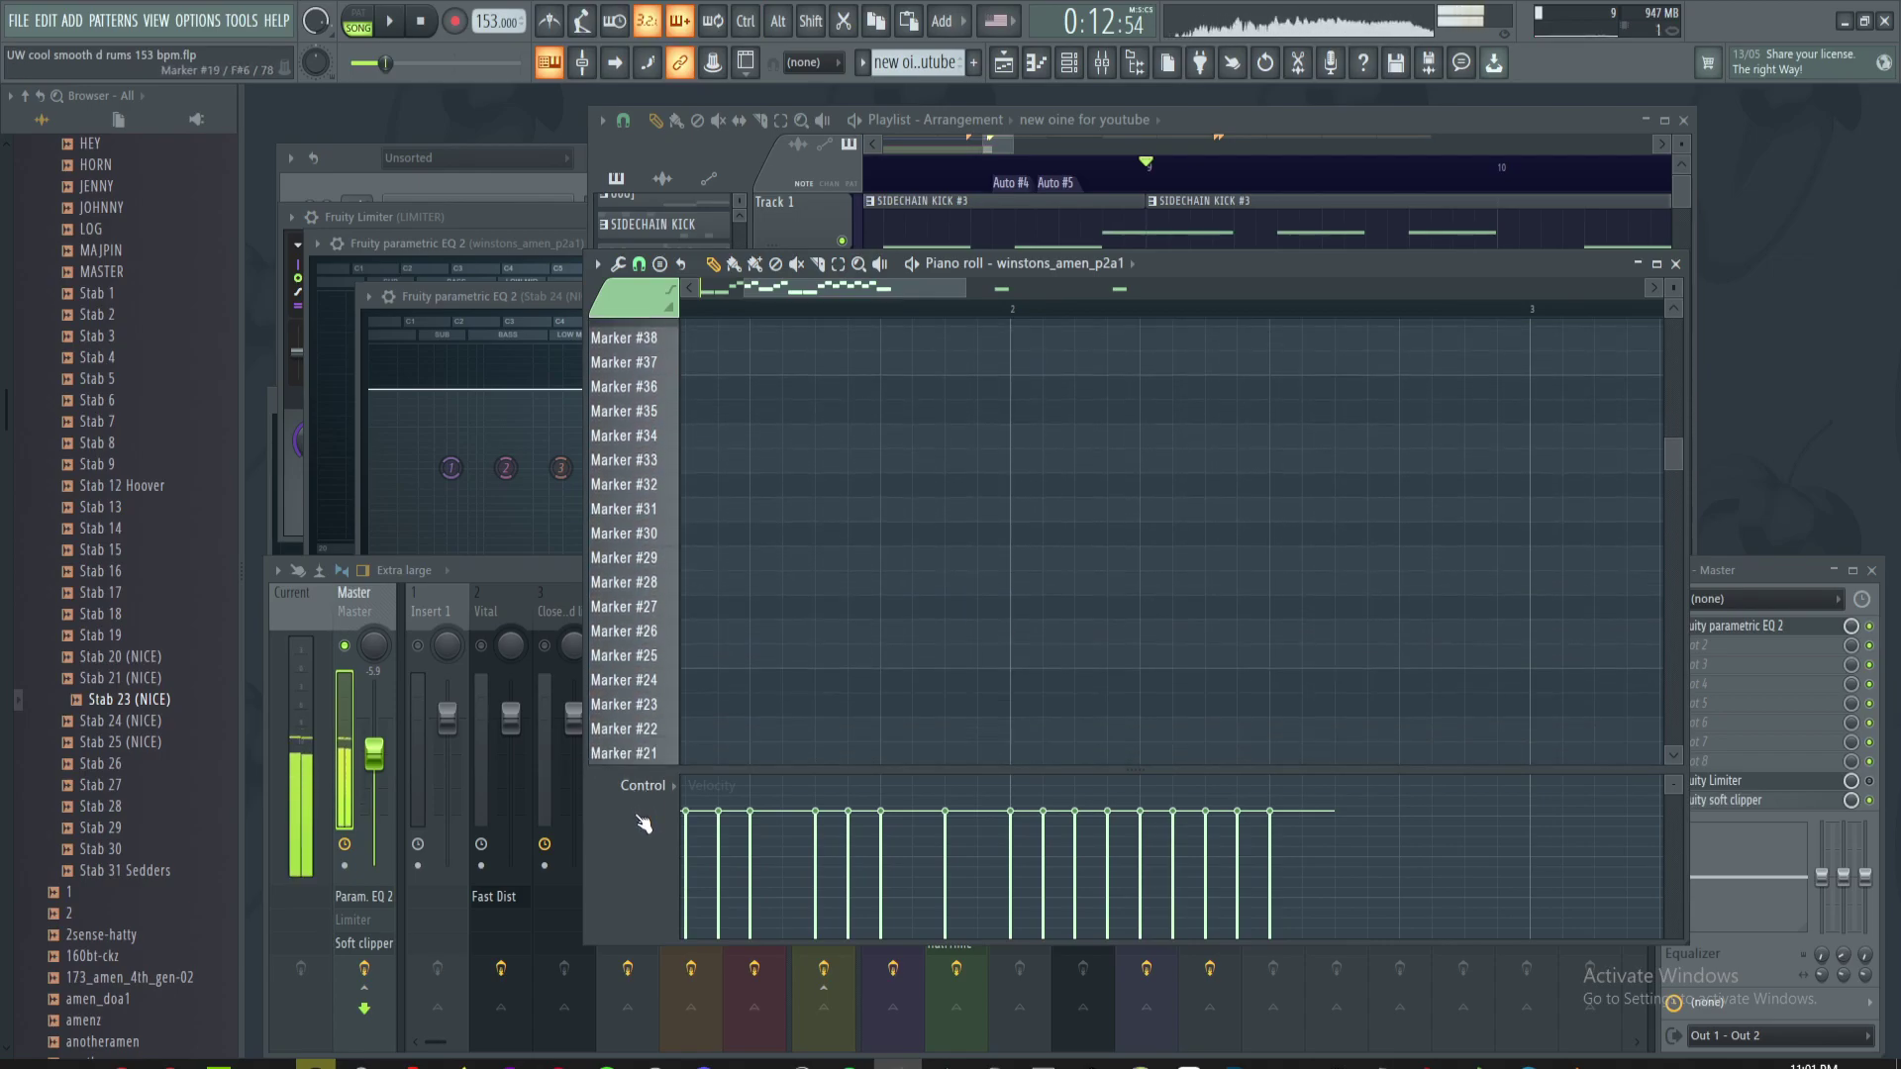
pyautogui.scroll(-3, 738, 426)
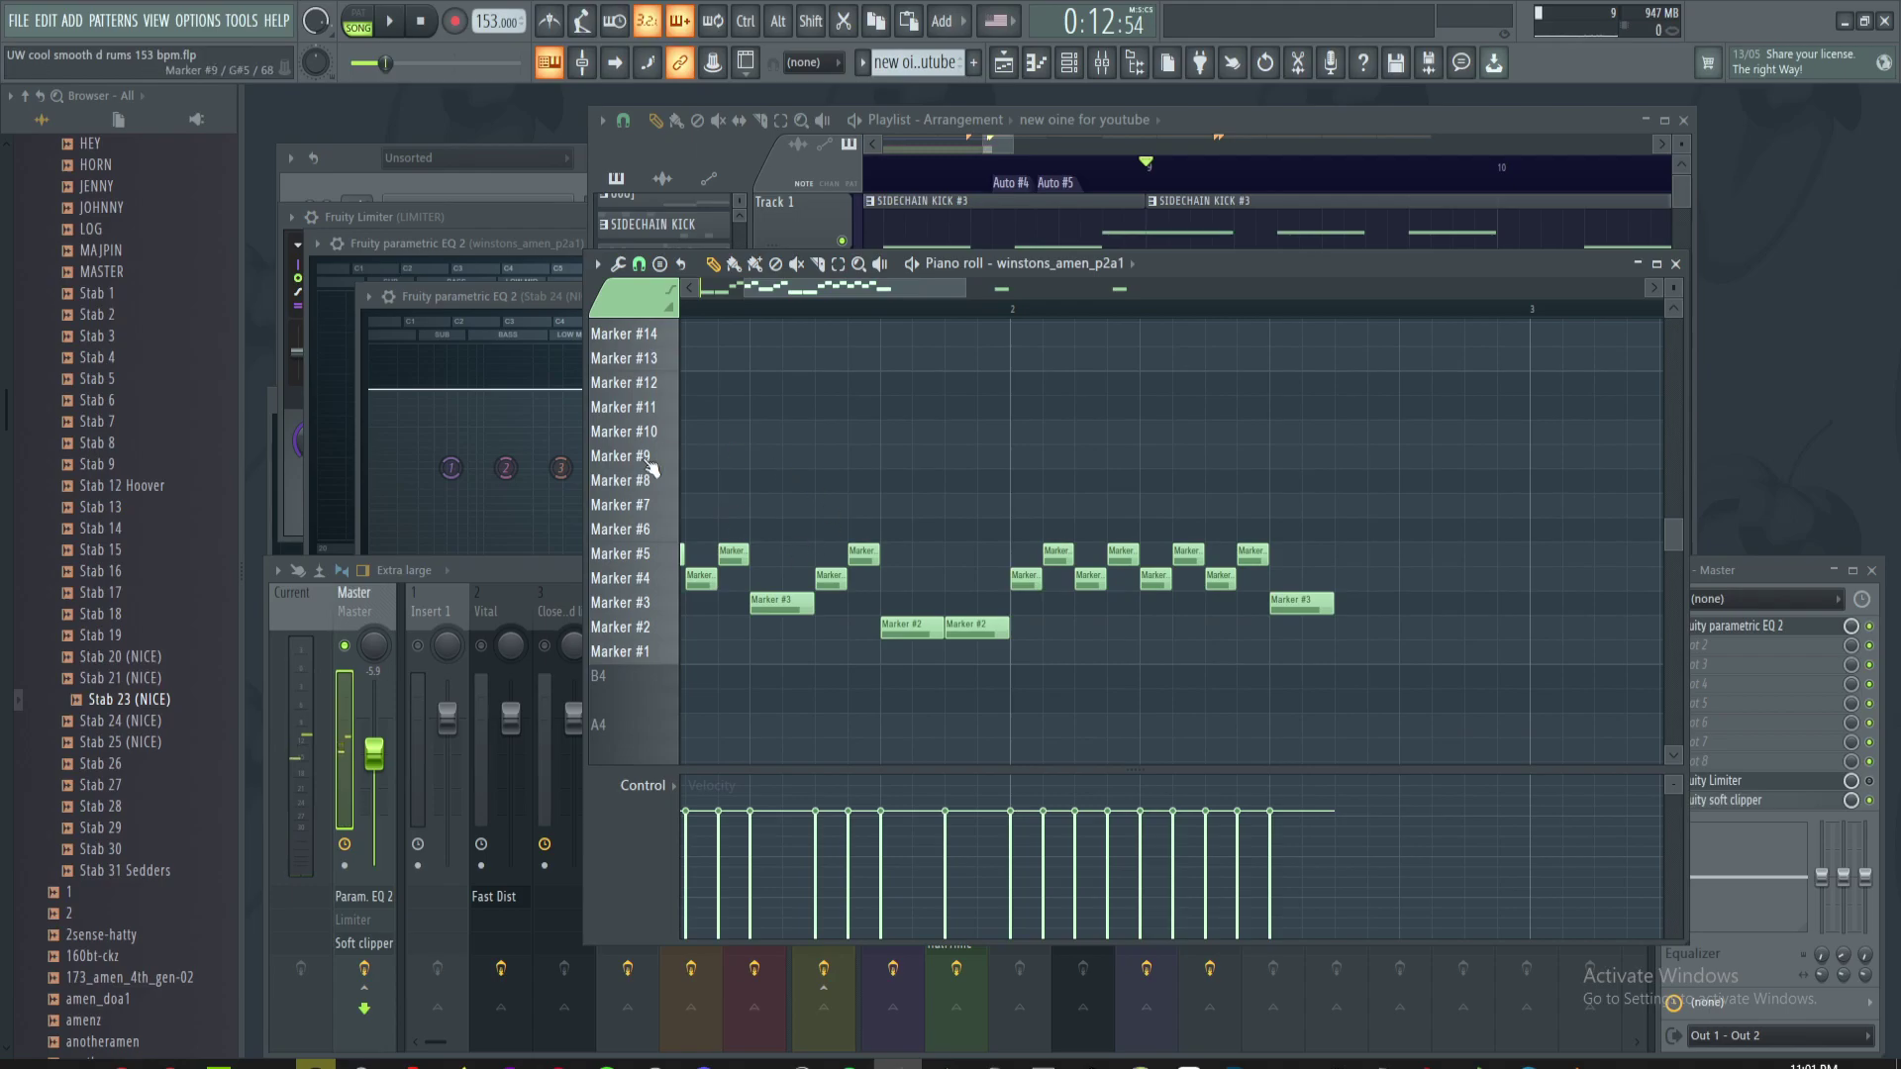
pyautogui.moveTo(758, 461); pyautogui.dragTo(778, 489)
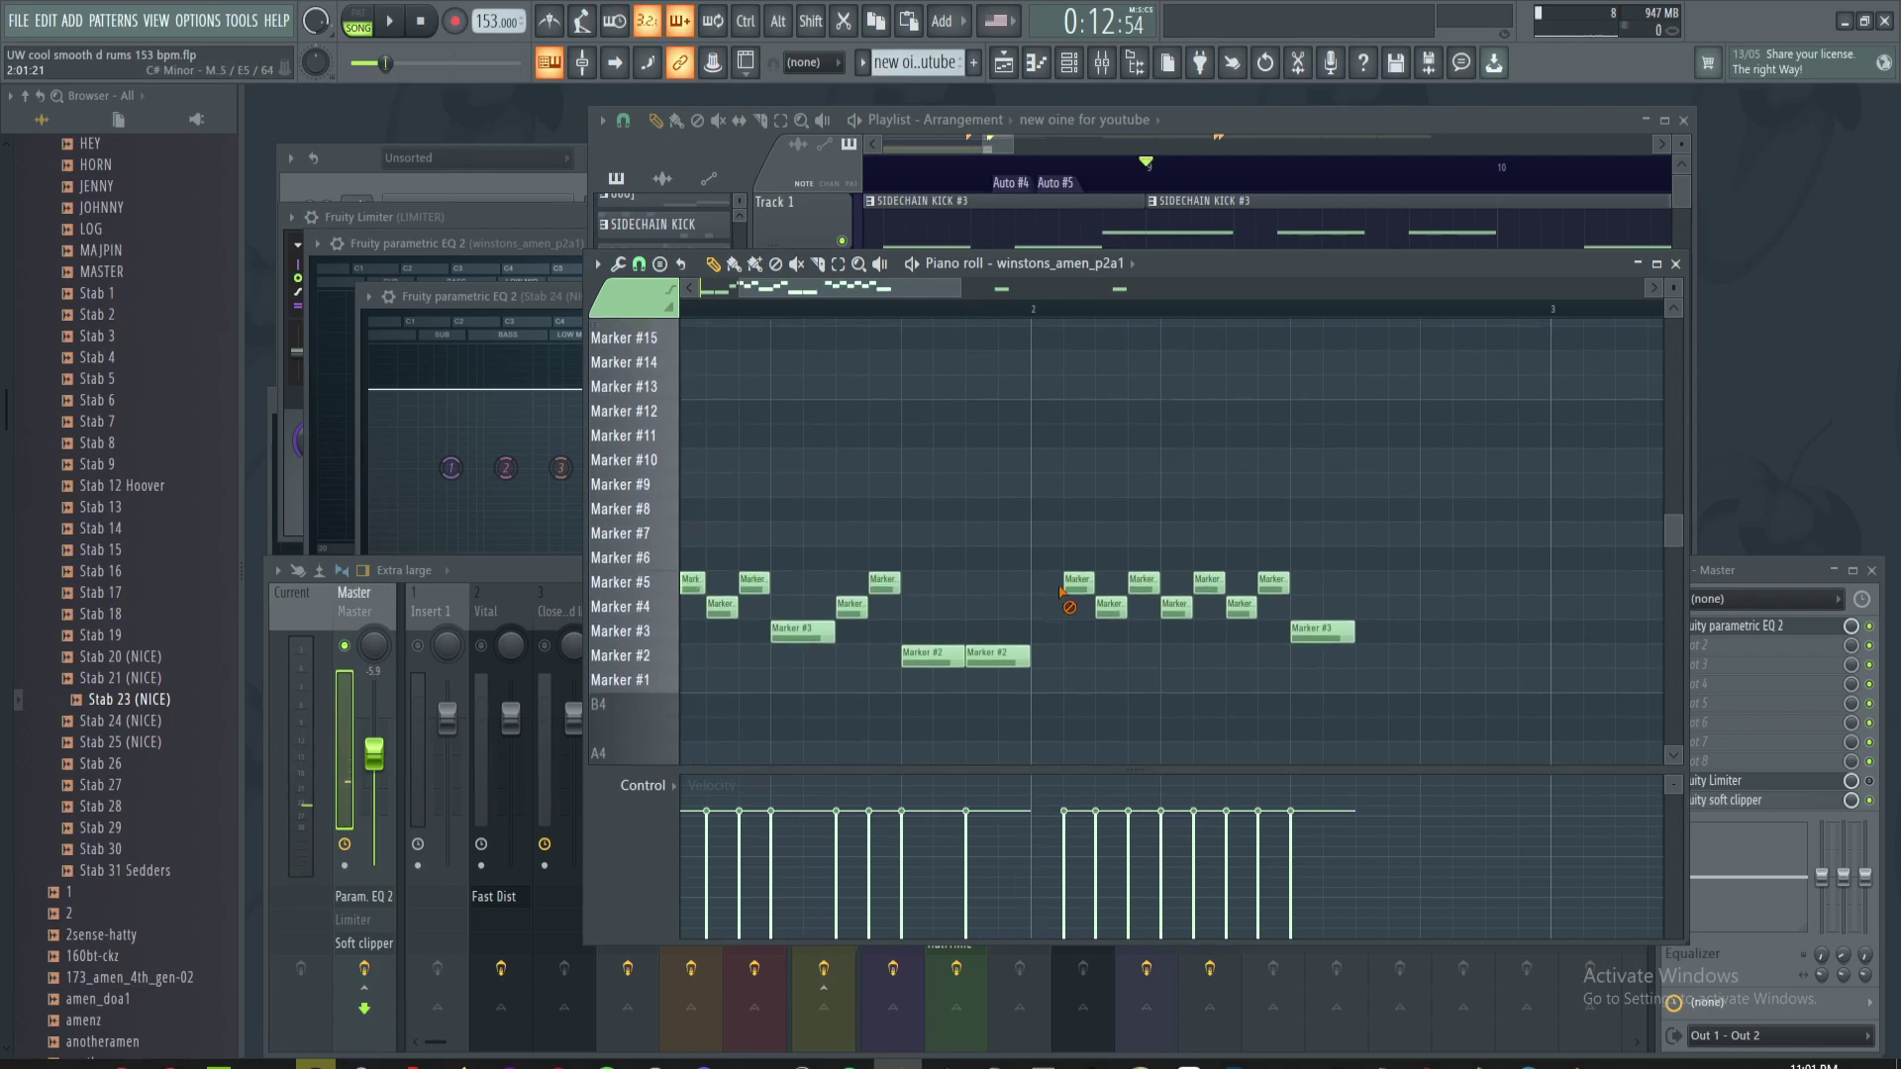
pyautogui.moveTo(1059, 594); pyautogui.dragTo(1253, 608)
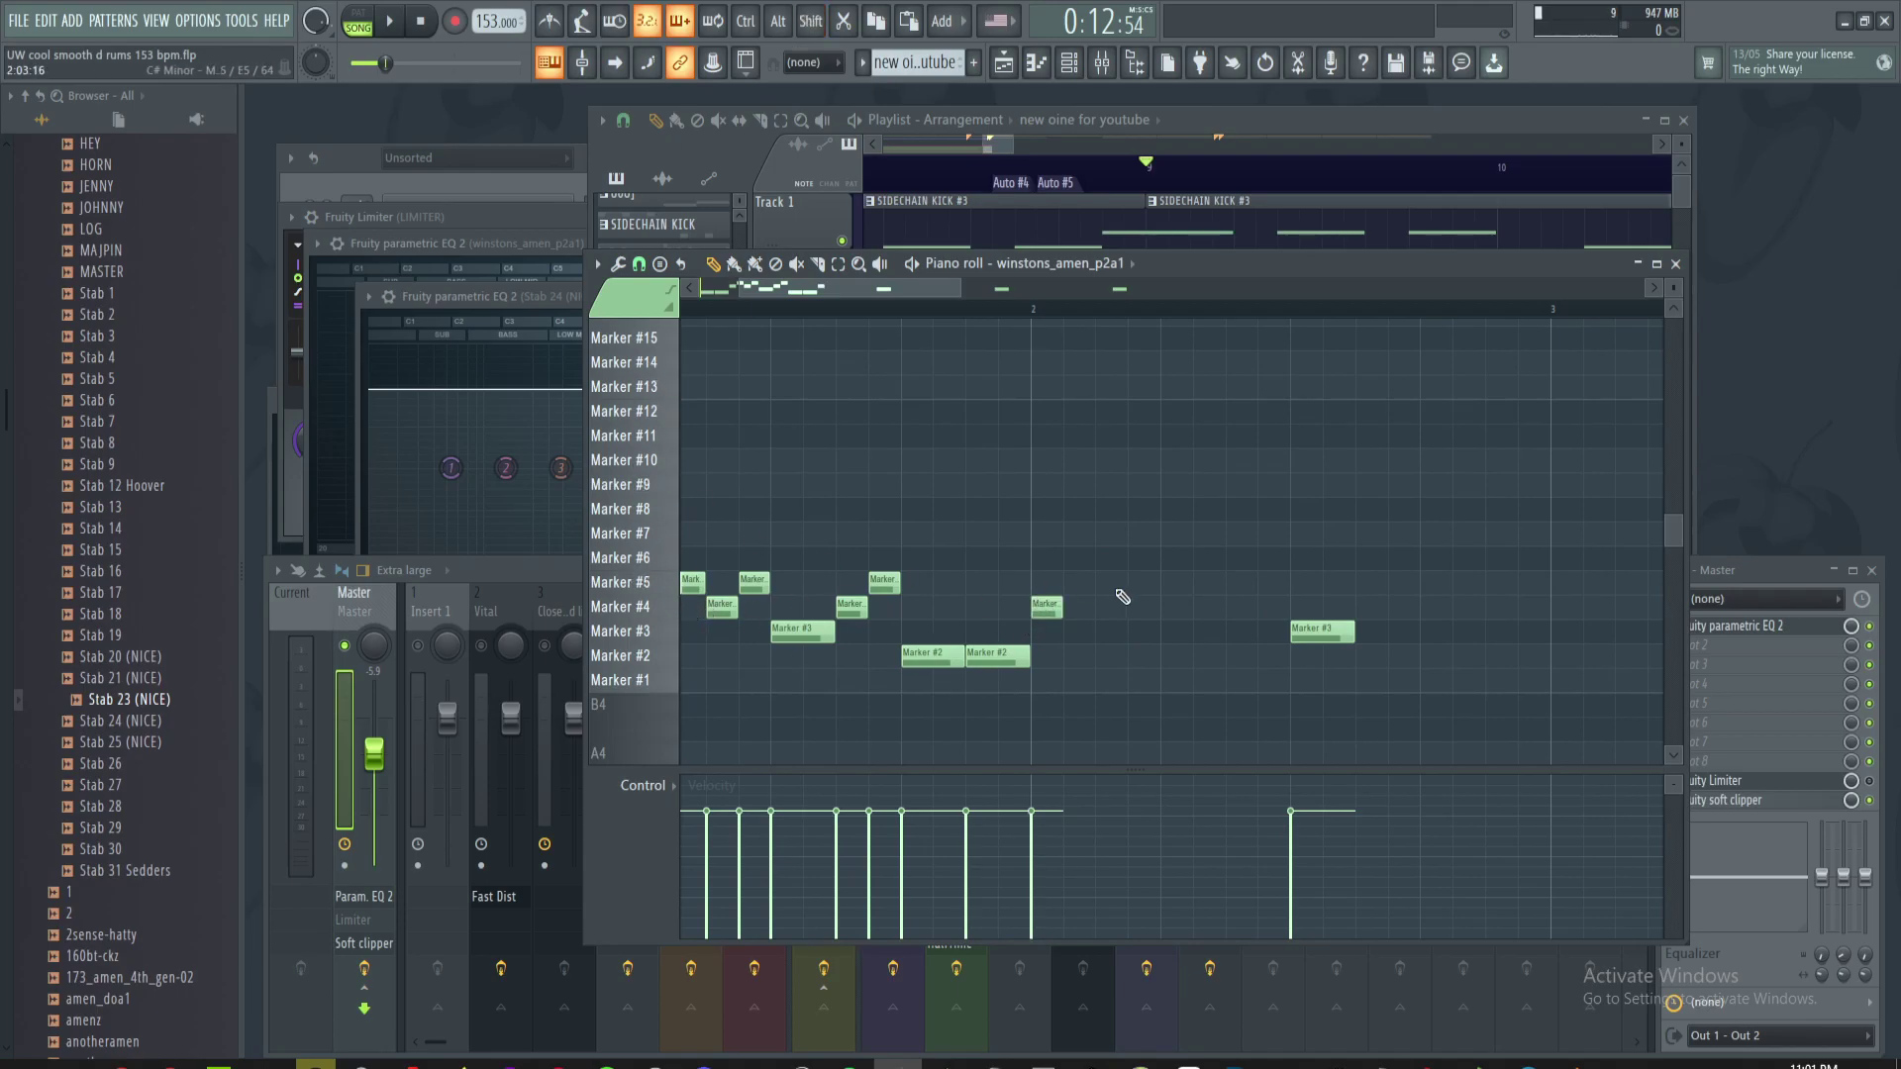
# - Fill the first two beats of bar 2 with sixteenth notes on Markers #6, #7, #5, #6, #4, #5, #11 and #12
pyautogui.click(1044, 557)
pyautogui.click(1072, 534)
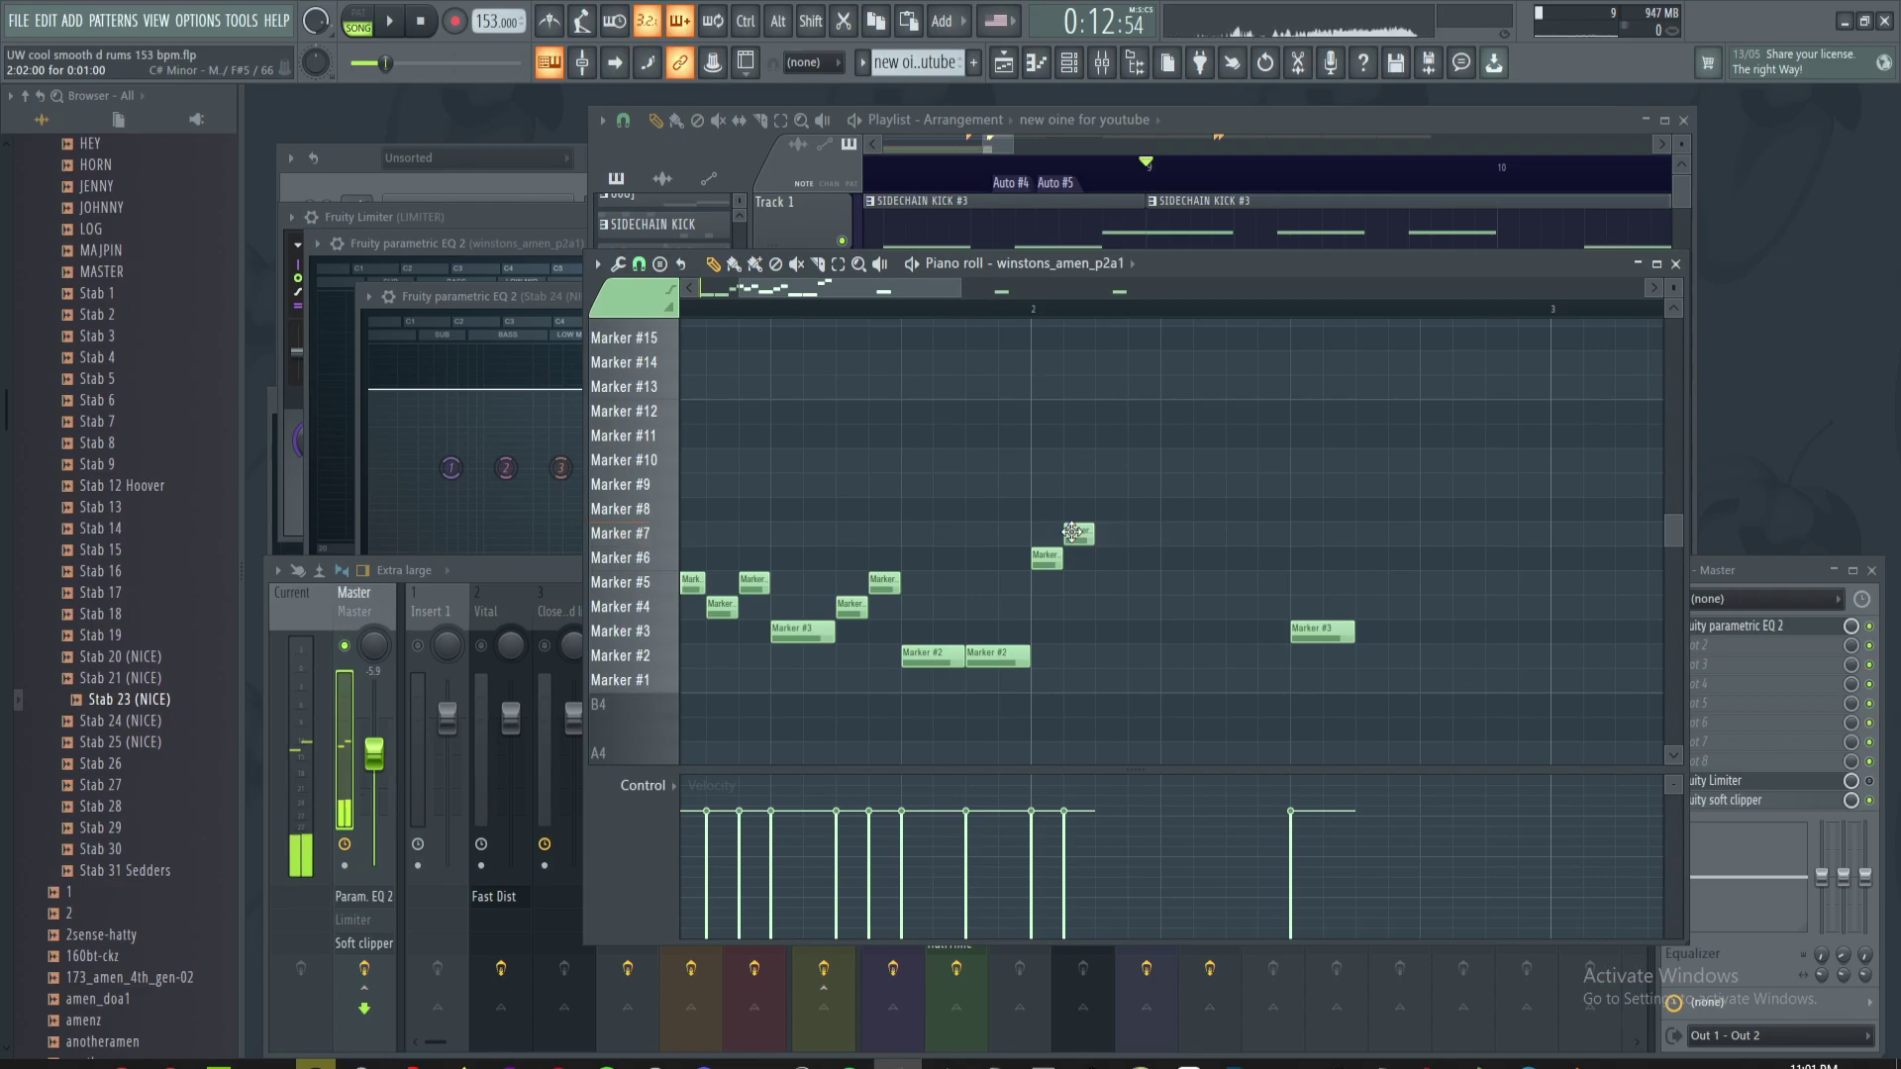
pyautogui.click(1107, 583)
pyautogui.click(1139, 558)
pyautogui.click(1206, 581)
pyautogui.click(1240, 435)
pyautogui.click(1272, 410)
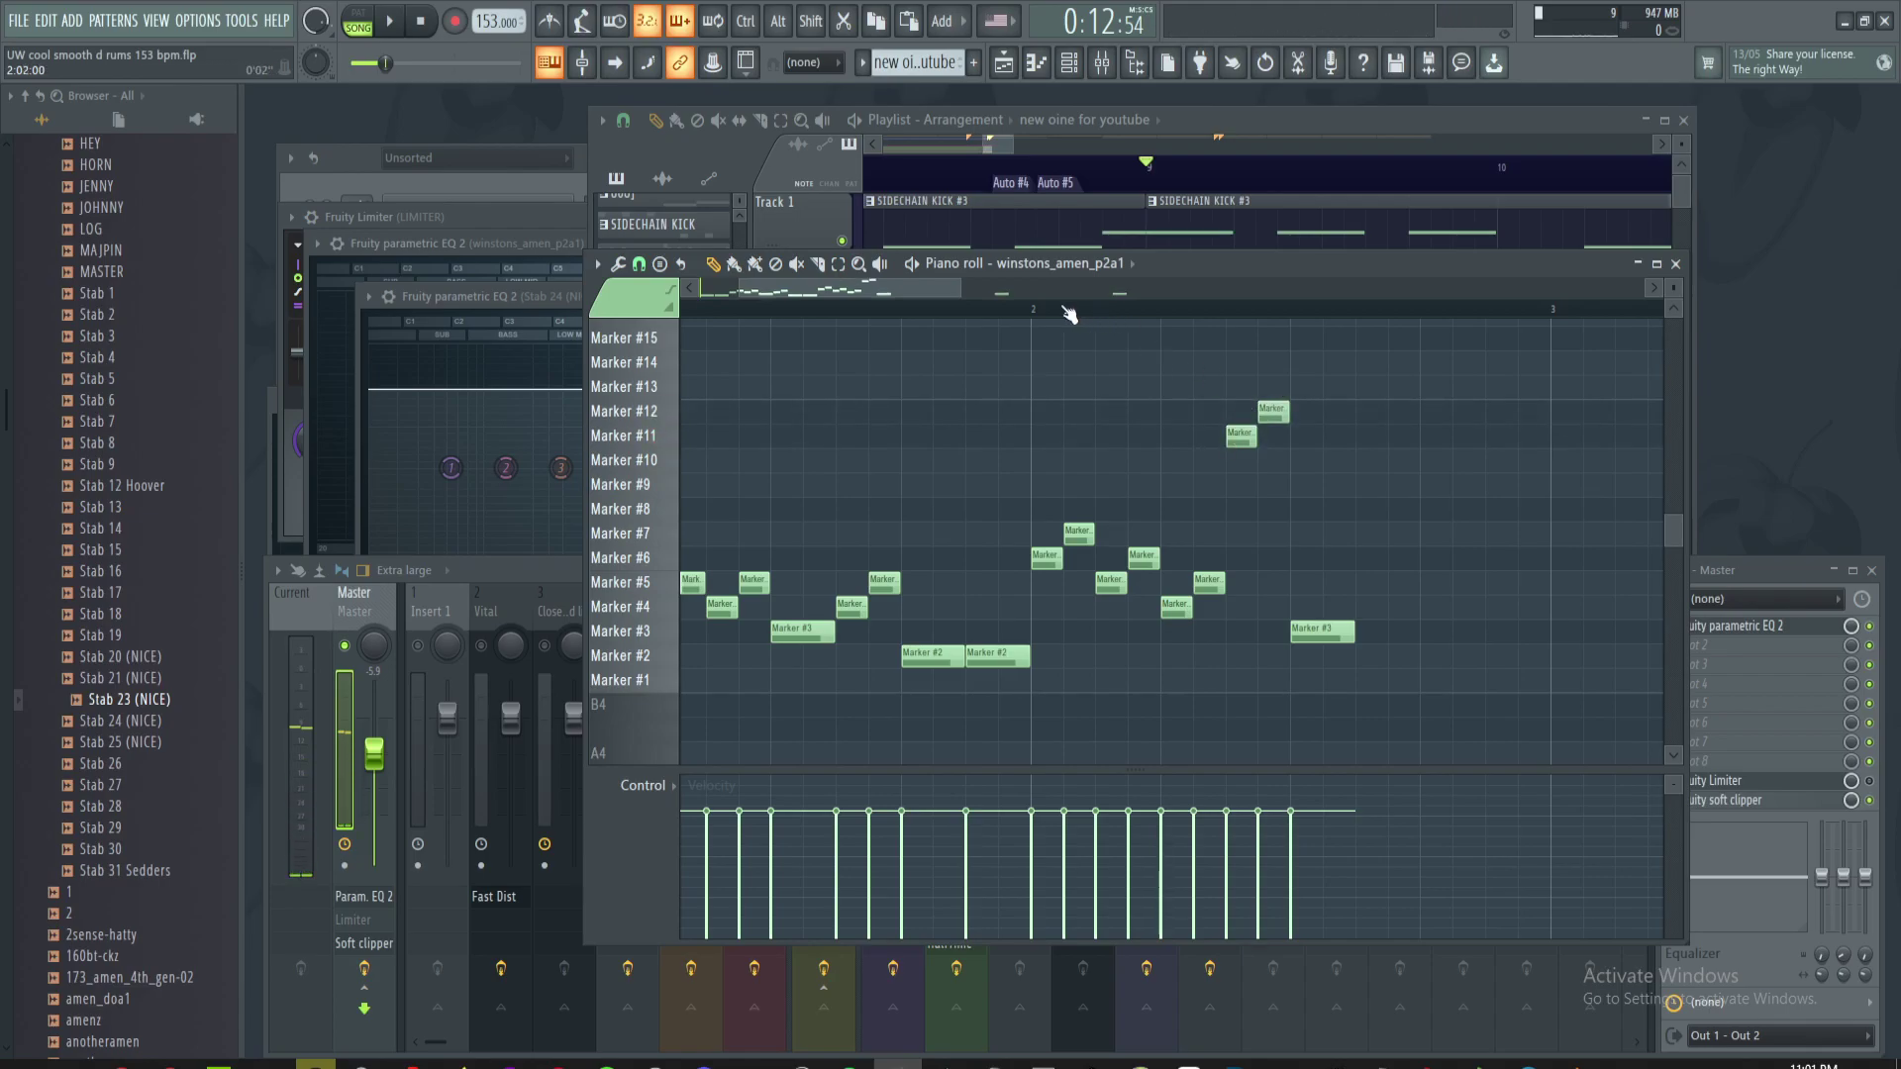
# - Play back the pattern around bar 2 to check the varied slice sequence
pyautogui.moveTo(1164, 416); pyautogui.dragTo(1232, 393)
pyautogui.scroll(-2, 1233, 393)
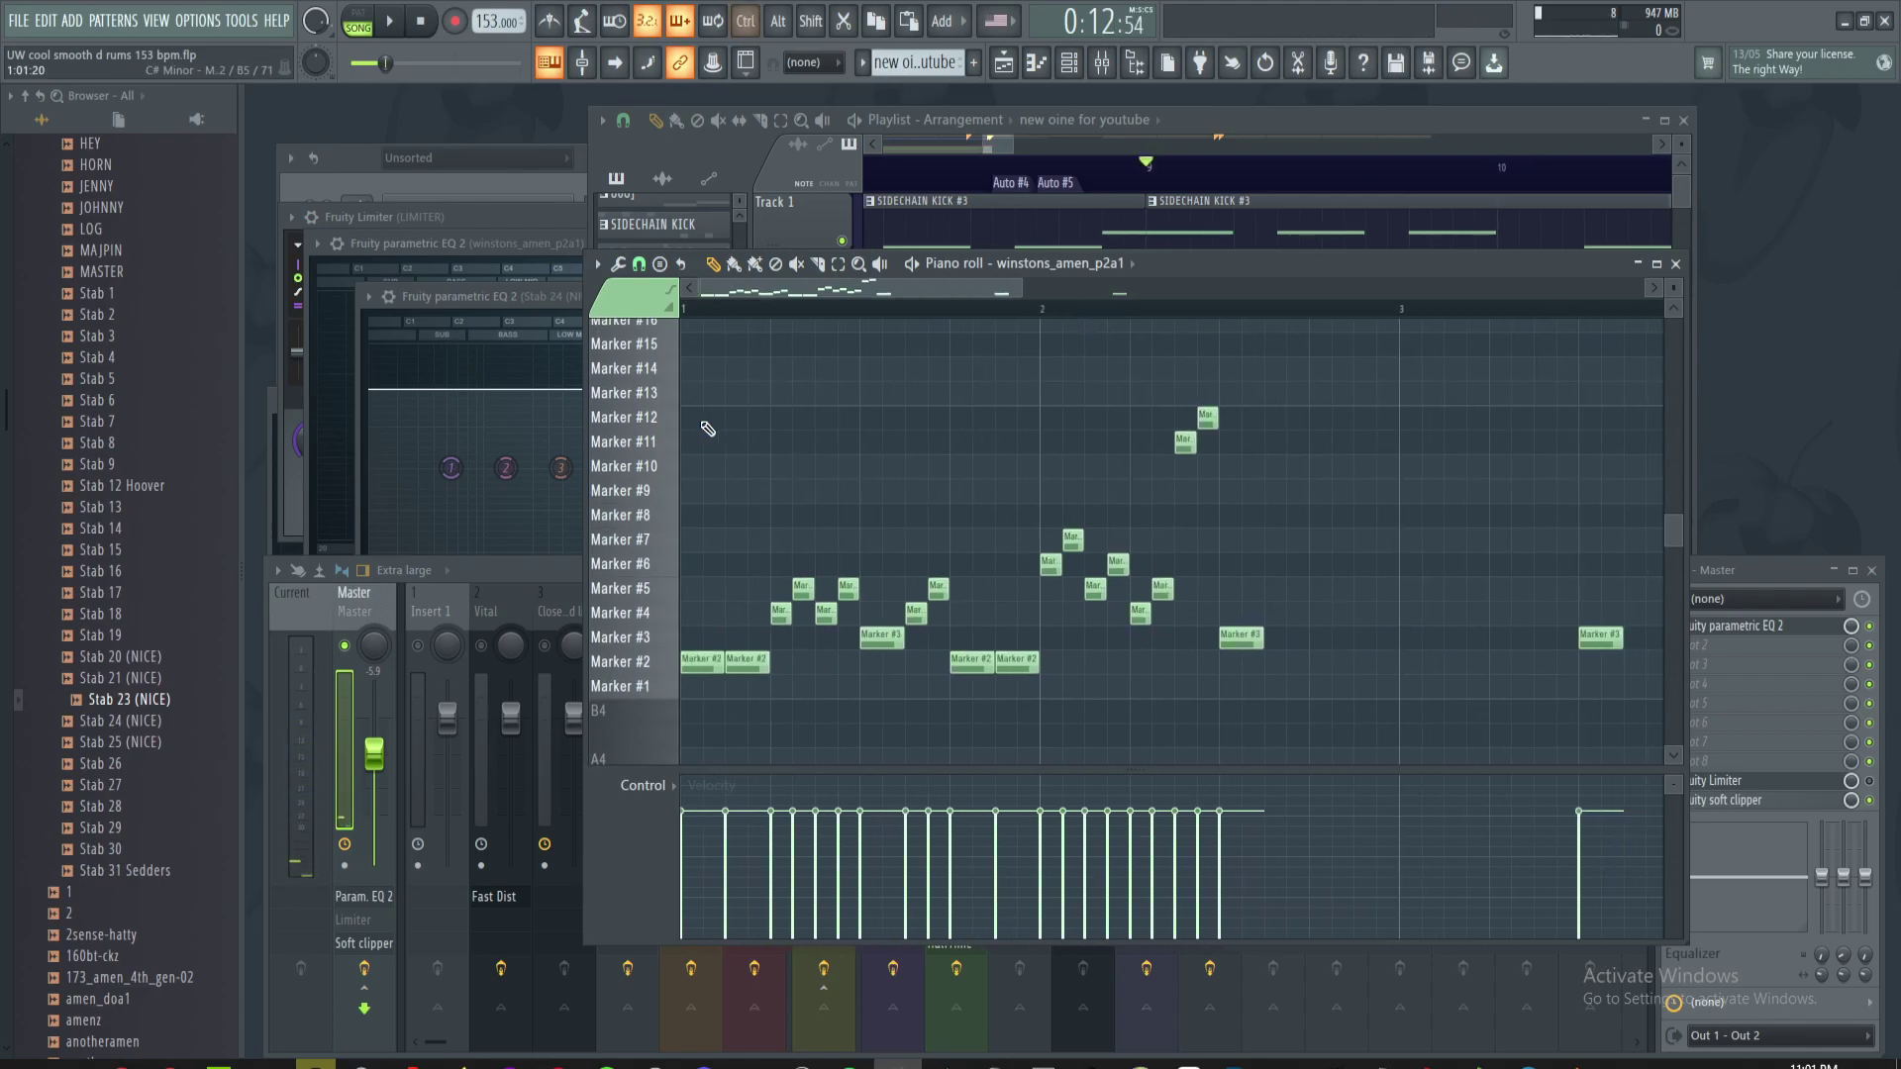
pyautogui.scroll(2, 704, 428)
pyautogui.press('space')
pyautogui.moveTo(1291, 445); pyautogui.dragTo(1067, 428)
pyautogui.press('space')
pyautogui.click(1092, 310)
pyautogui.press('space')
pyautogui.moveTo(1247, 383); pyautogui.dragTo(1206, 387)
pyautogui.press('space')
pyautogui.moveTo(1258, 504); pyautogui.dragTo(1223, 512)
# - Delete the later sixteenth notes before bar 2's Marker #3 hit and repeat the opening Marker #6, #7, #5 group in their place
pyautogui.moveTo(1357, 340); pyautogui.dragTo(1149, 585)
pyautogui.press('Delete')
pyautogui.moveTo(1141, 438); pyautogui.dragTo(1010, 598)
pyautogui.hotkey('ctrl', 'b')
pyautogui.hotkey('ctrl', 'b')
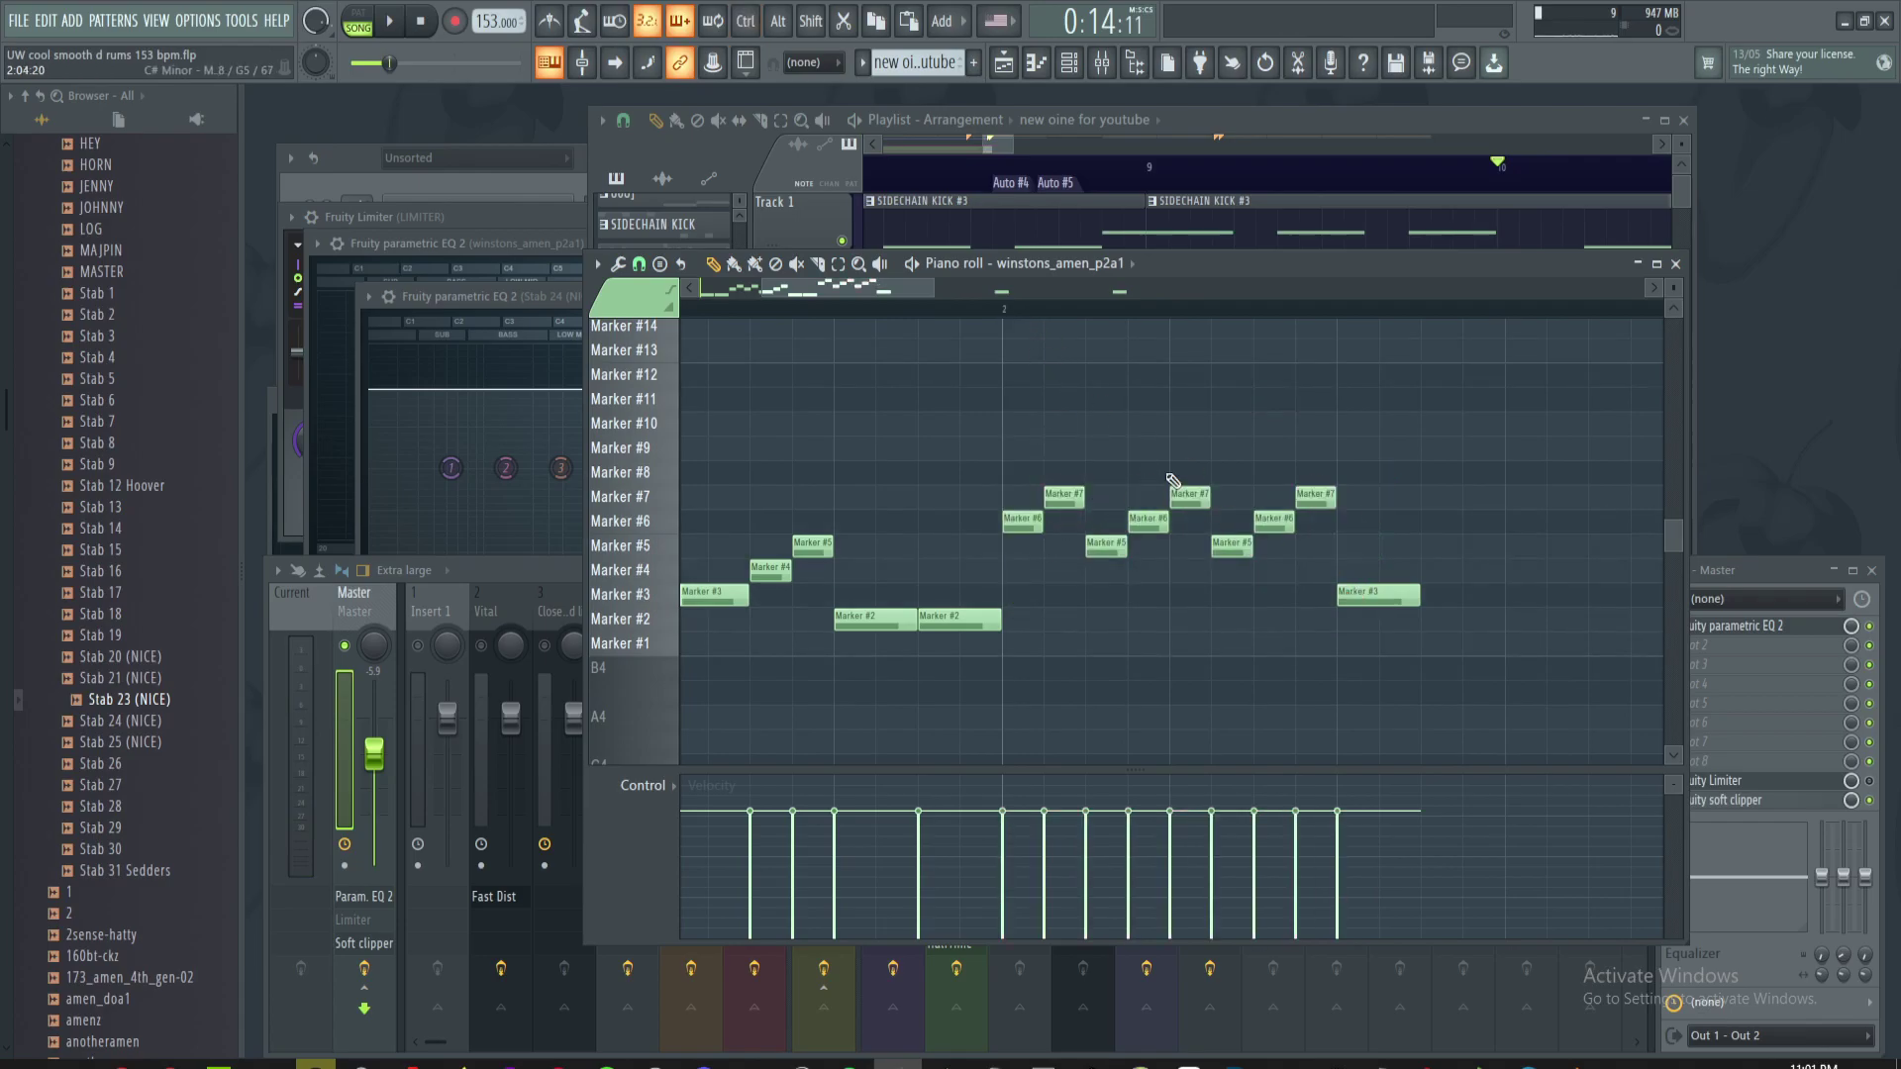
# - Play back bars 1 and 2 to check the repeated Marker #6, #7, #5 group
pyautogui.press('space')
pyautogui.press('space')
pyautogui.scroll(-3, 1395, 462)
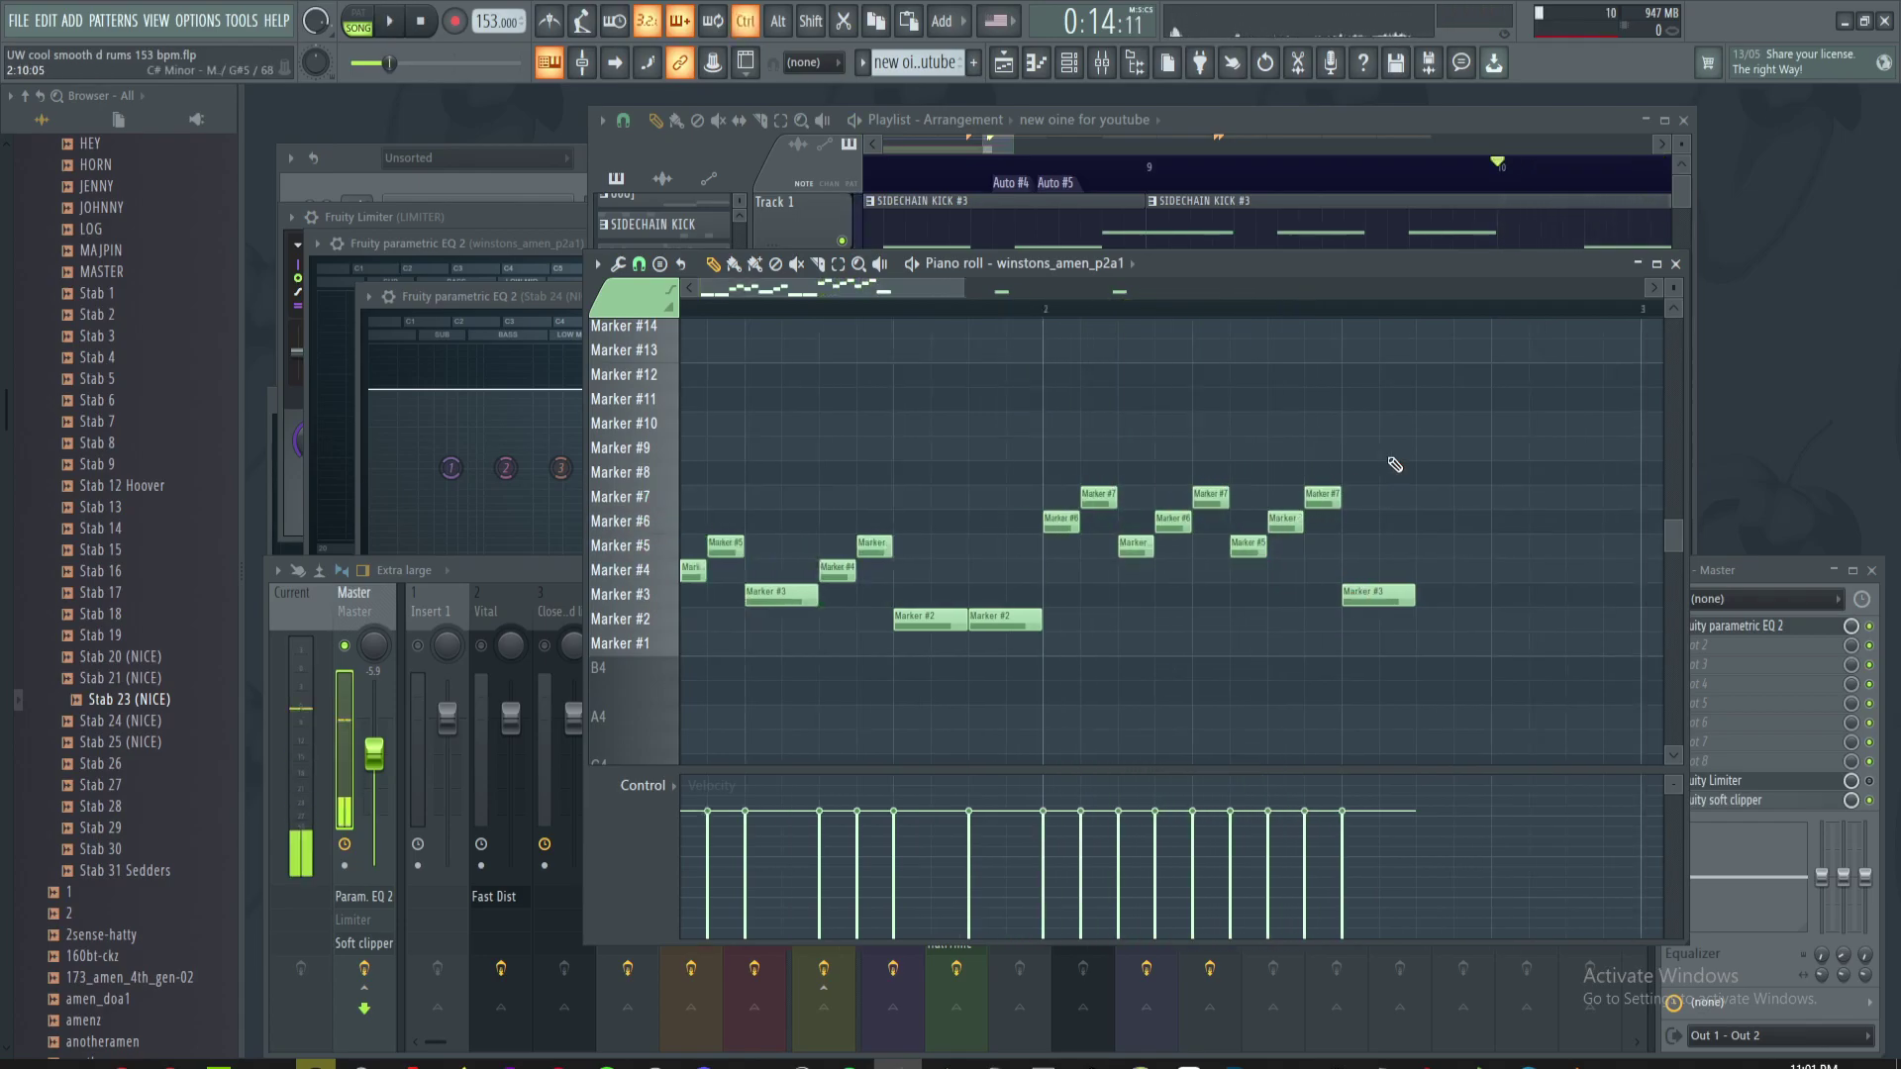
pyautogui.press('space')
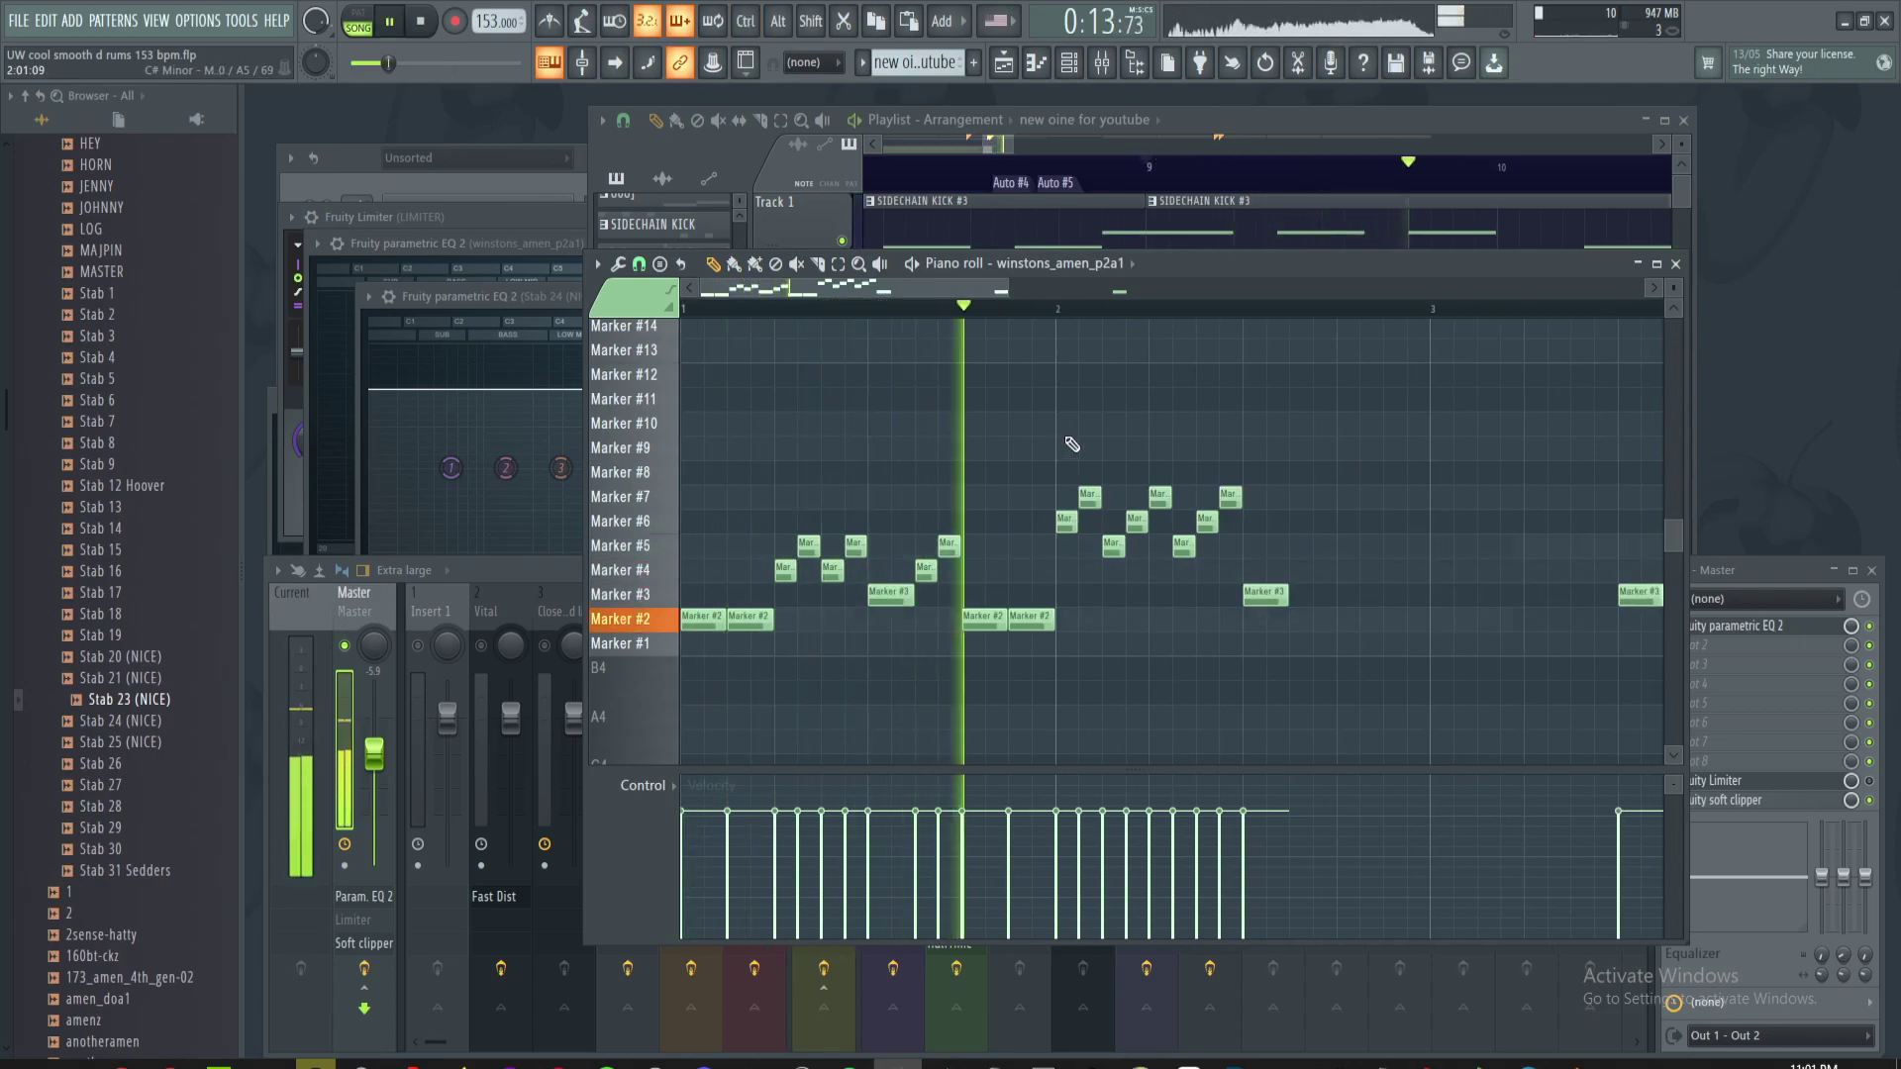
pyautogui.press('space')
# - Finish bar 2 with Marker #6 and Marker #7 sixteenth notes and two Marker #2 eighth notes after the Marker #3 hit
pyautogui.scroll(2, 1306, 515)
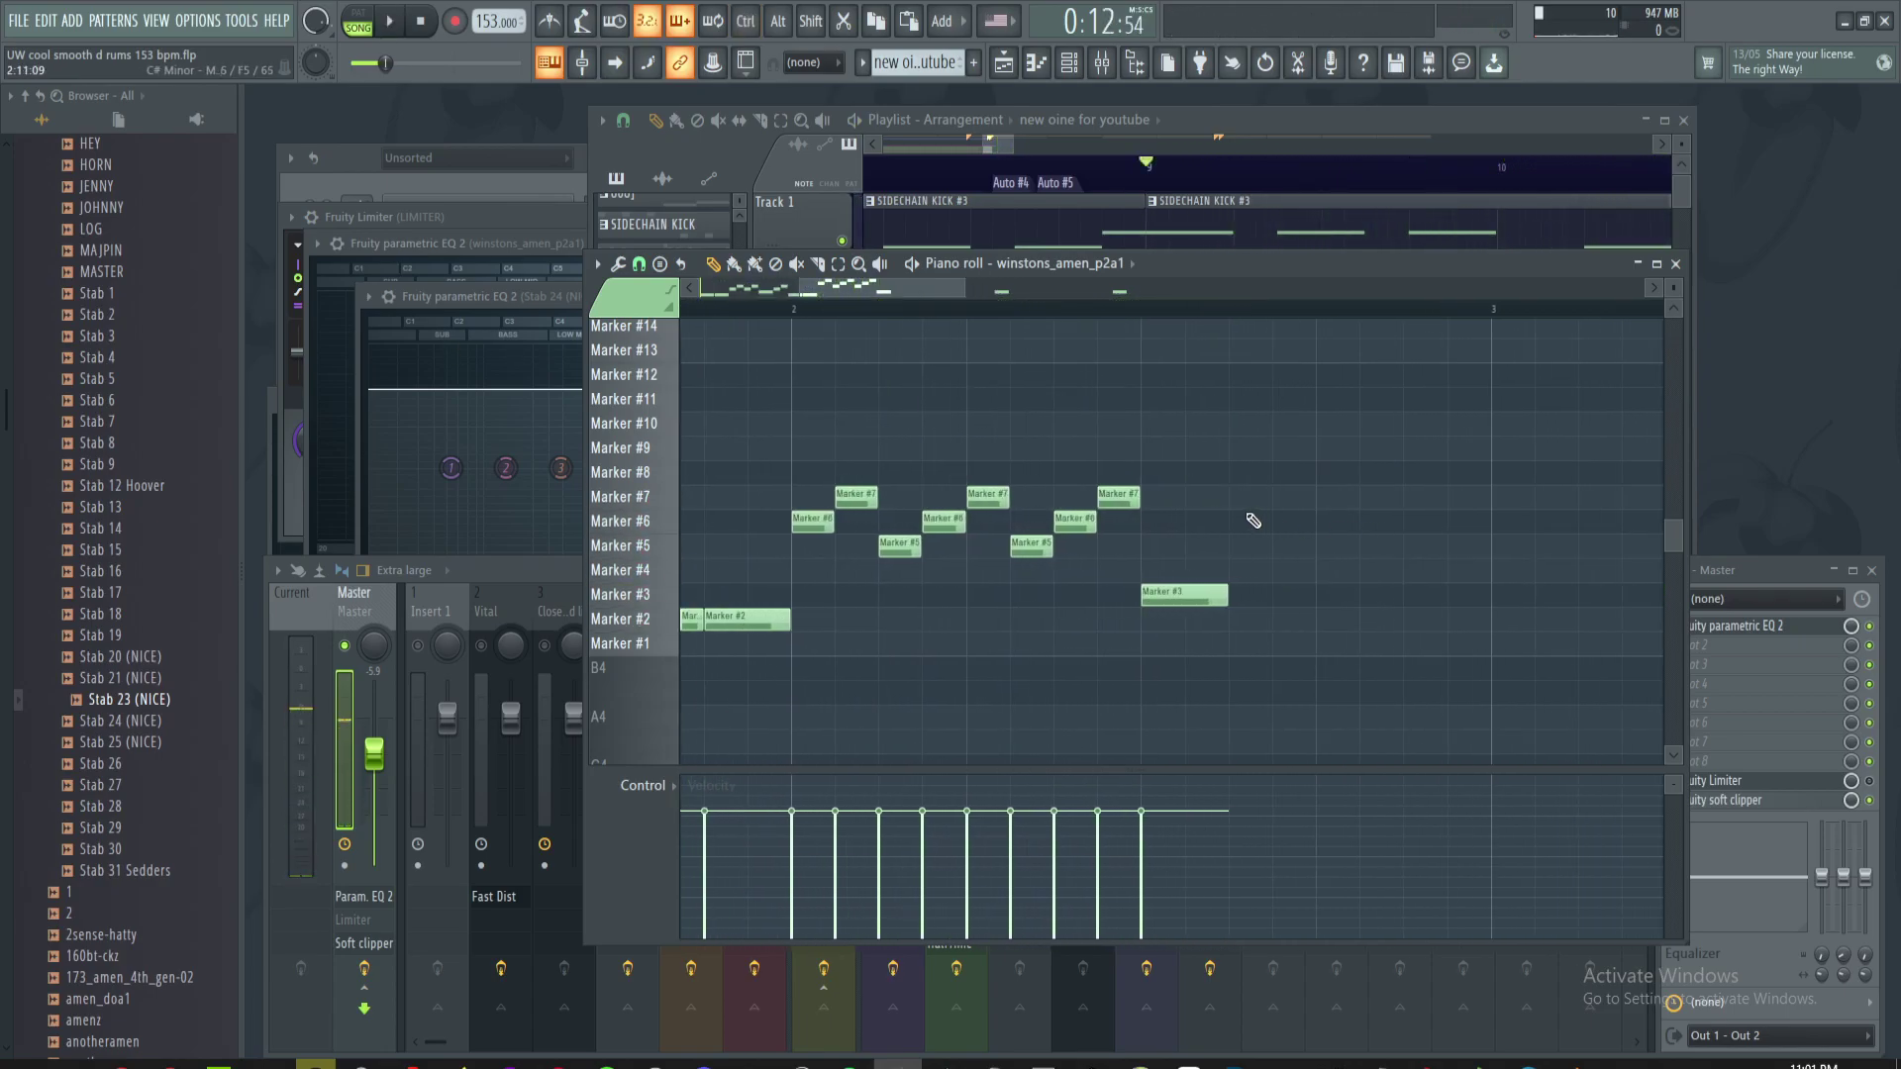
pyautogui.click(1332, 619)
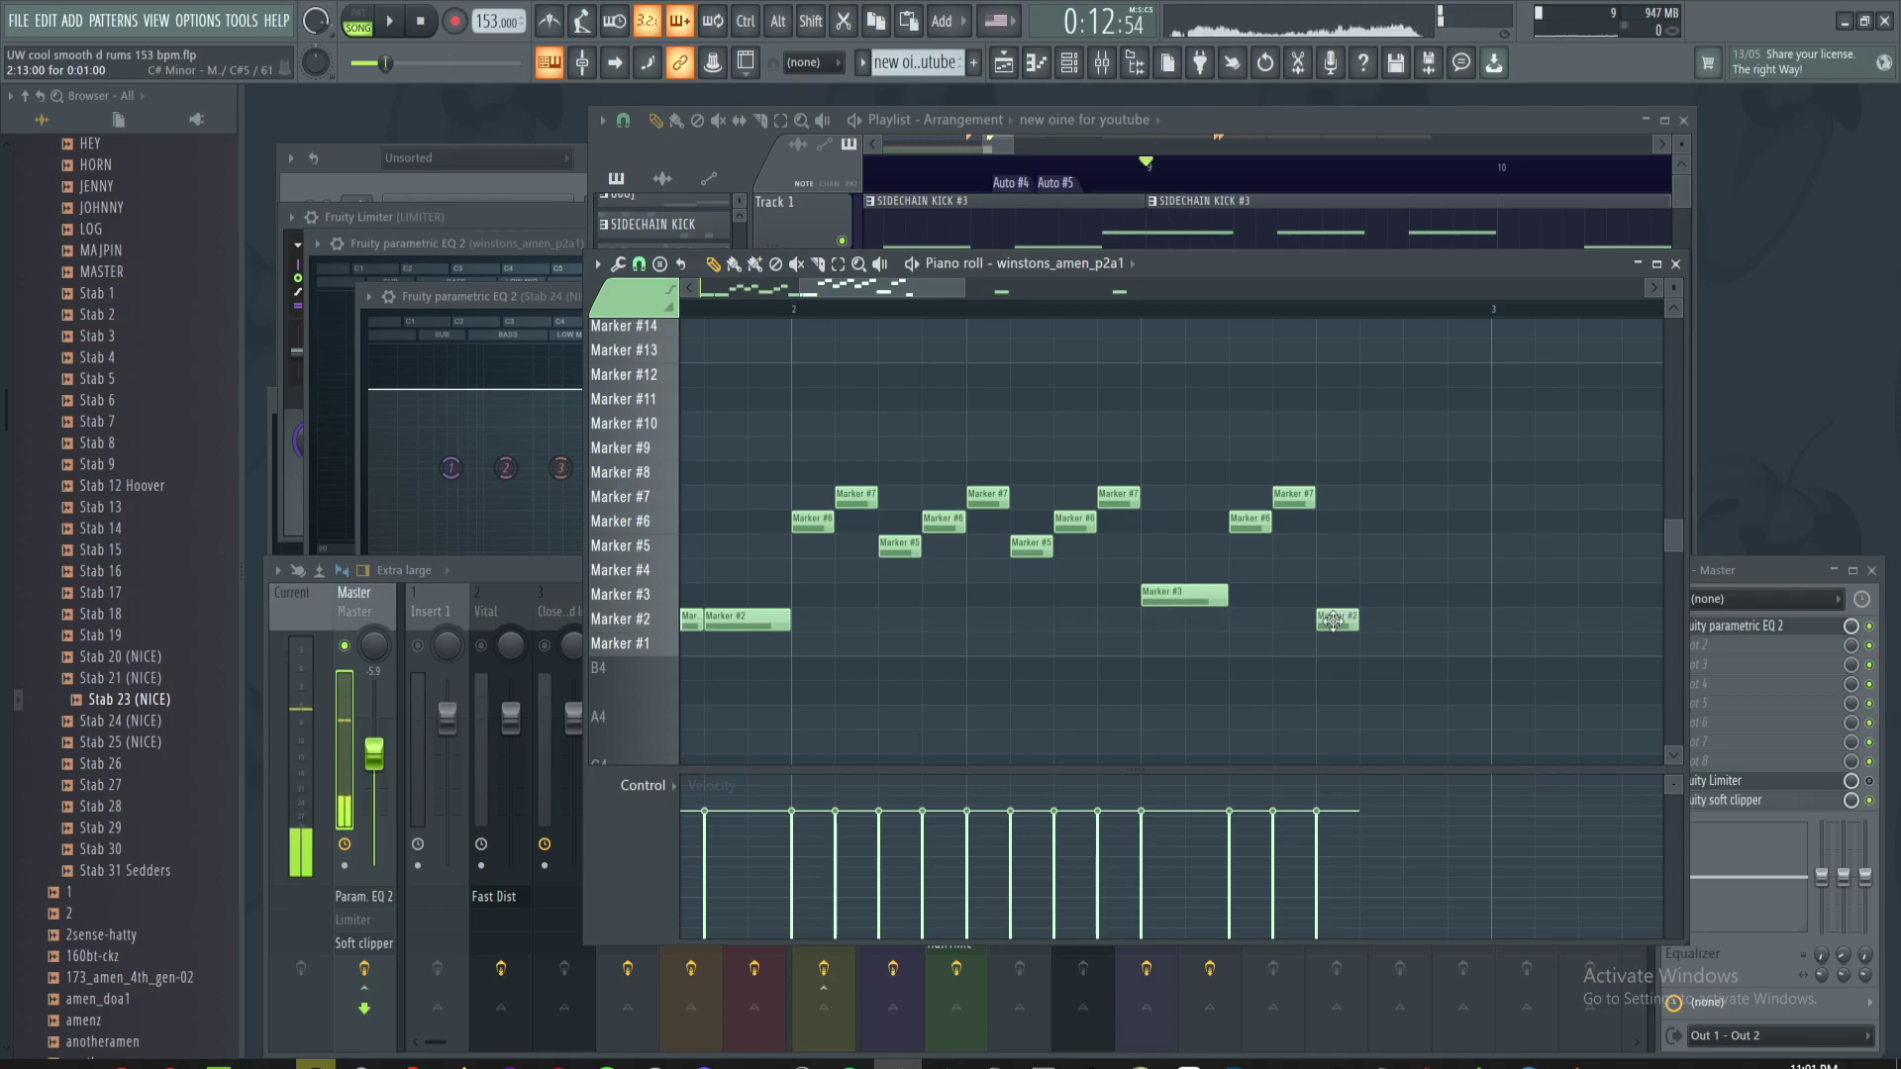
pyautogui.scroll(-2, 1422, 622)
pyautogui.click(1415, 622)
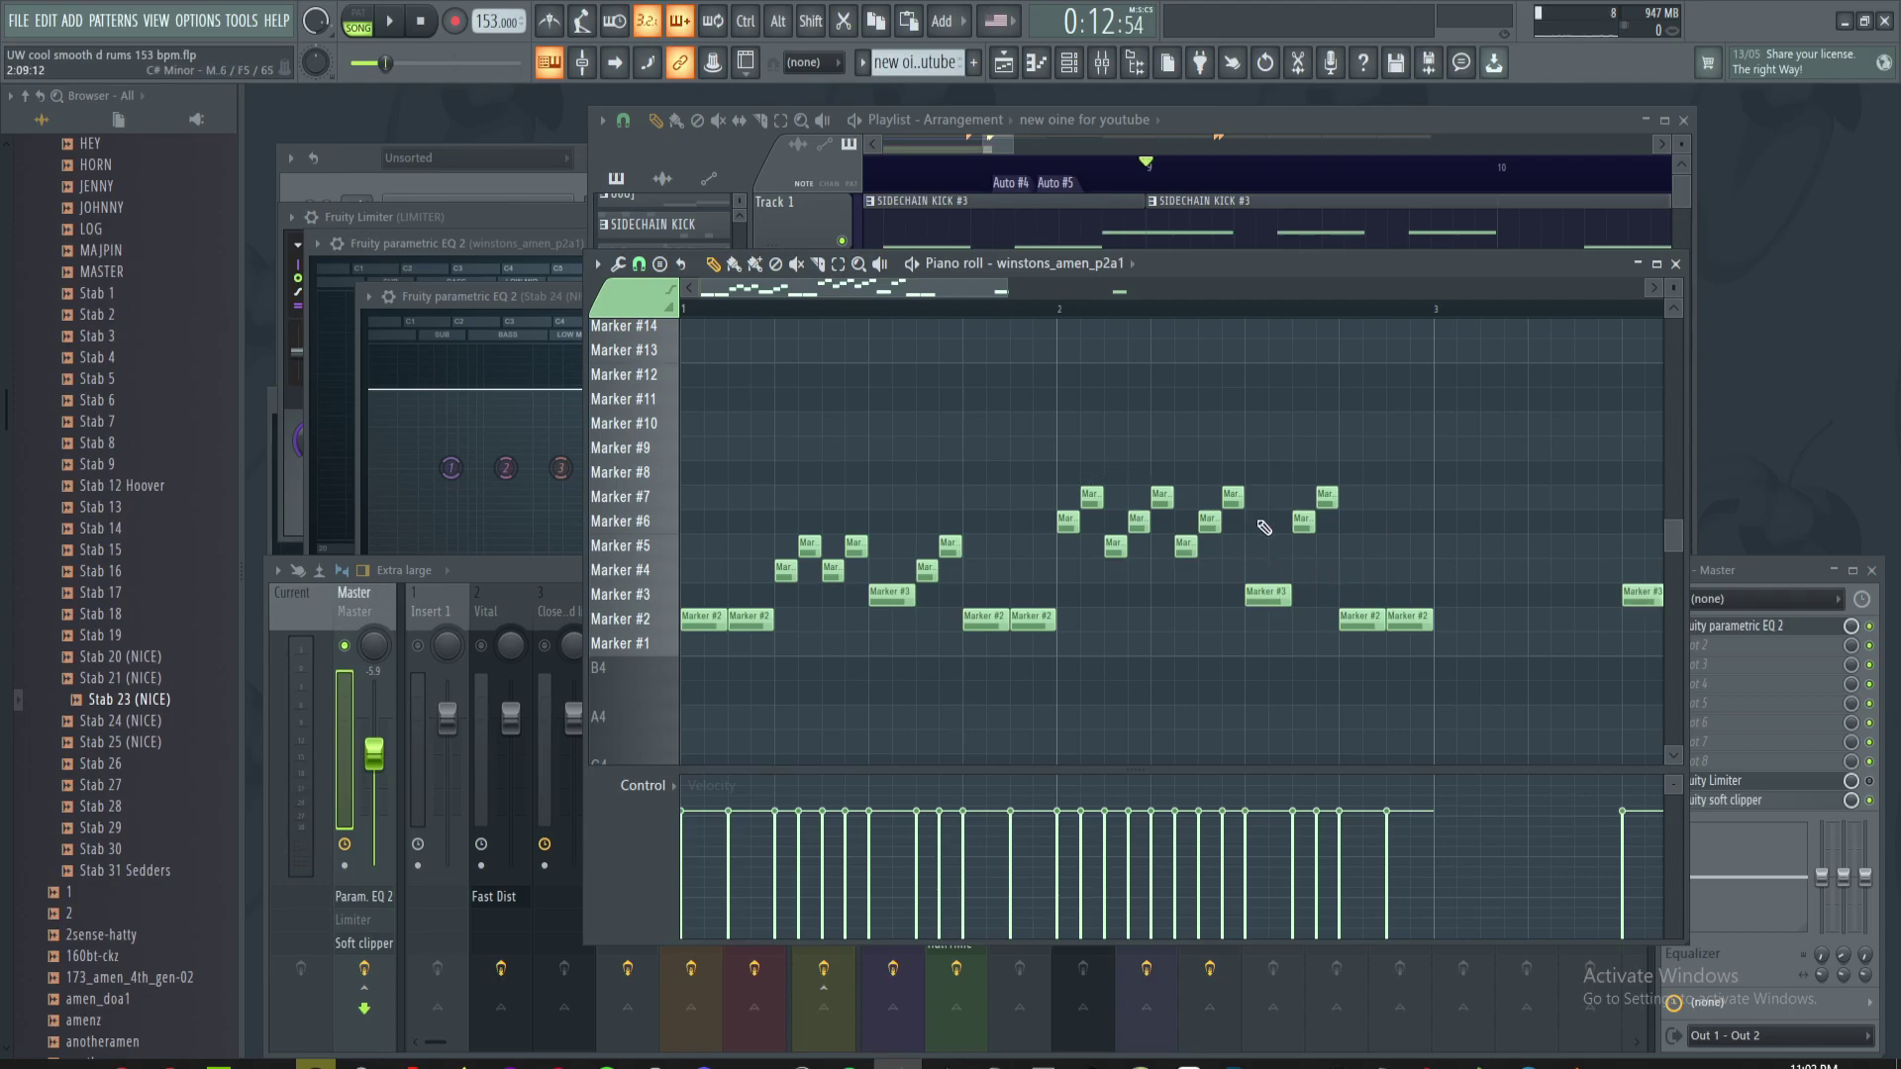
pyautogui.keyDown('ctrl'); pyautogui.moveTo(1387, 437); pyautogui.dragTo(1032, 557); pyautogui.keyUp('ctrl')
pyautogui.hotkey('ctrl', 'd')
pyautogui.moveTo(1267, 493)
pyautogui.keyDown('ctrl'); pyautogui.mouseDown()
pyautogui.moveTo(1208, 447)
pyautogui.moveTo(1279, 511)
pyautogui.mouseUp(); pyautogui.keyUp('ctrl')
pyautogui.keyDown('ctrl'); pyautogui.moveTo(1437, 566); pyautogui.dragTo(1412, 596); pyautogui.keyUp('ctrl')
# - Open the Fruity parametric EQ 2 on the Kick mixer track to examine its curve
pyautogui.click(472, 630)
pyautogui.click(615, 619)
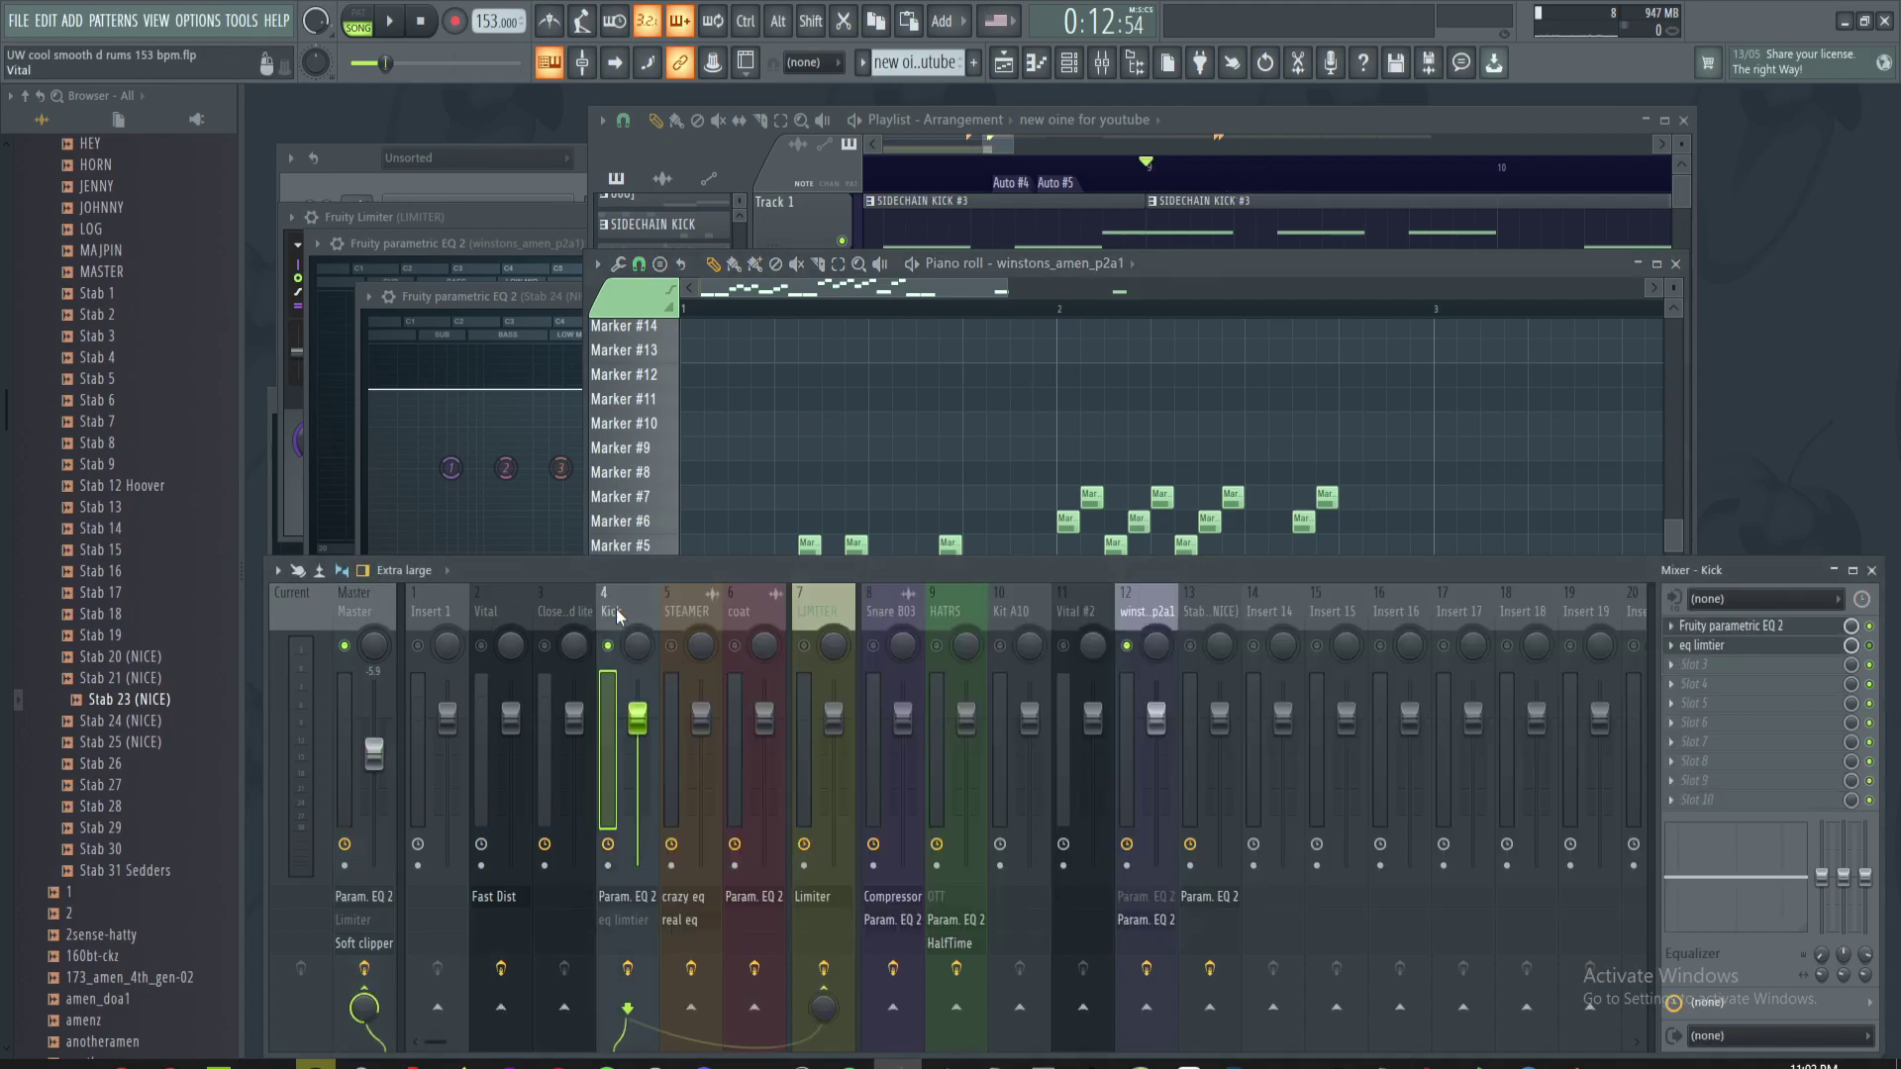
pyautogui.click(1753, 634)
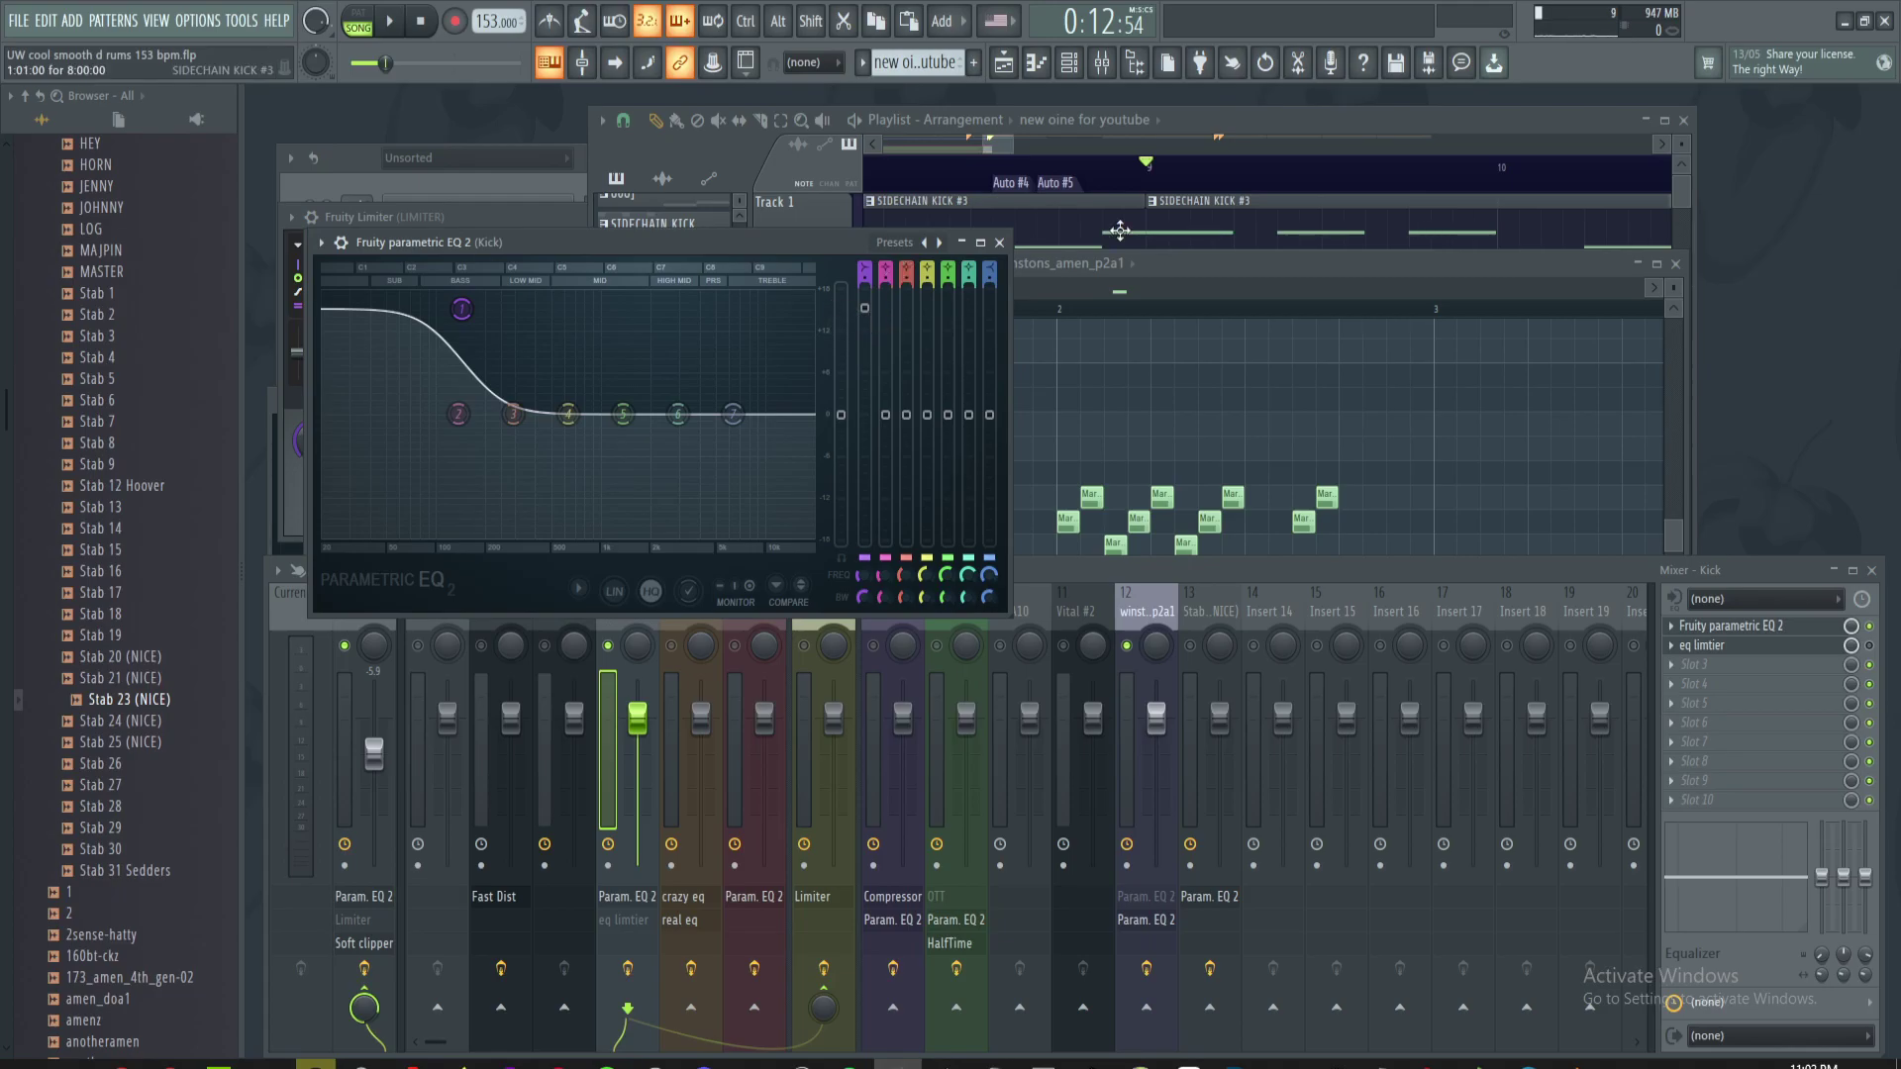
# - Return to the piano roll and play back the completed bar 2
pyautogui.click(1164, 274)
pyautogui.press('space')
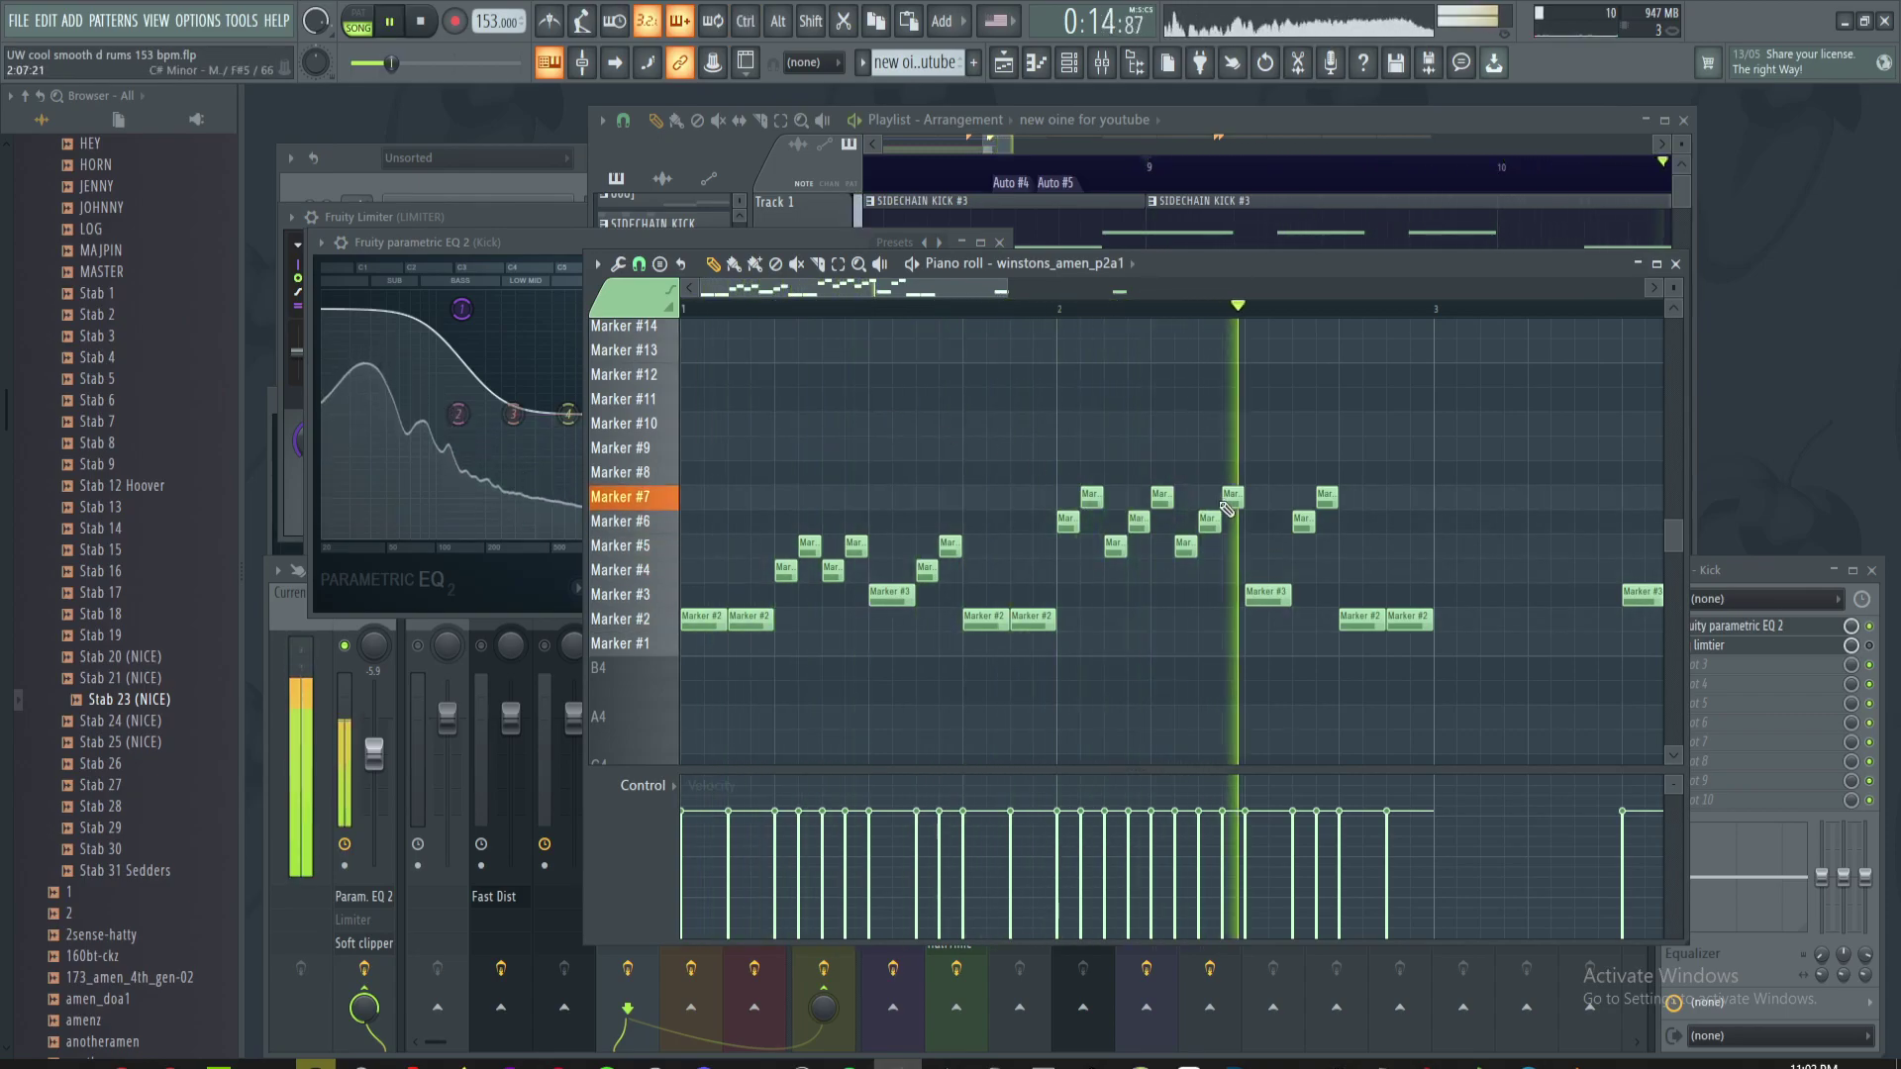
pyautogui.moveTo(1310, 425); pyautogui.dragTo(1160, 409)
pyautogui.press('space')
# - Move the last Marker #2 eighth note of bar 2 to Marker #4 and play back the change
pyautogui.scroll(1, 1154, 445)
pyautogui.scroll(1, 1215, 463)
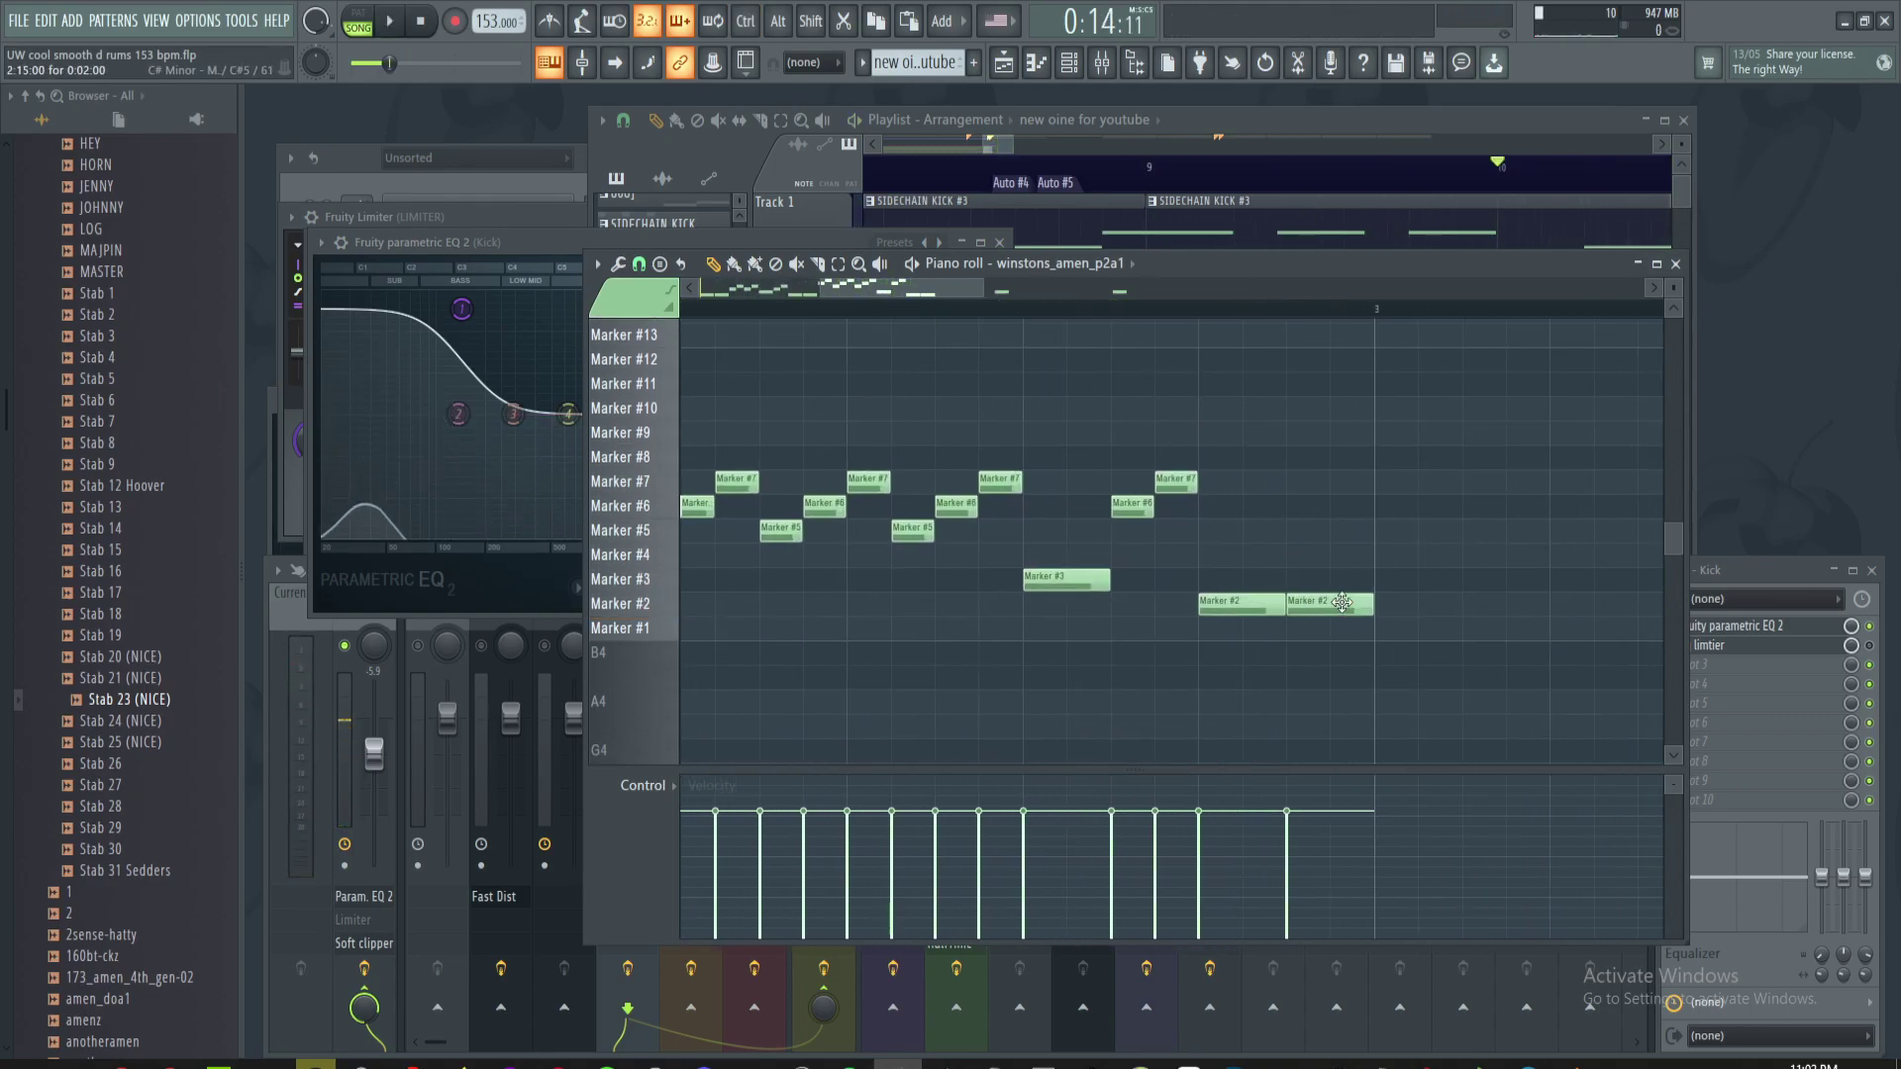
pyautogui.moveTo(1295, 584); pyautogui.dragTo(1294, 536)
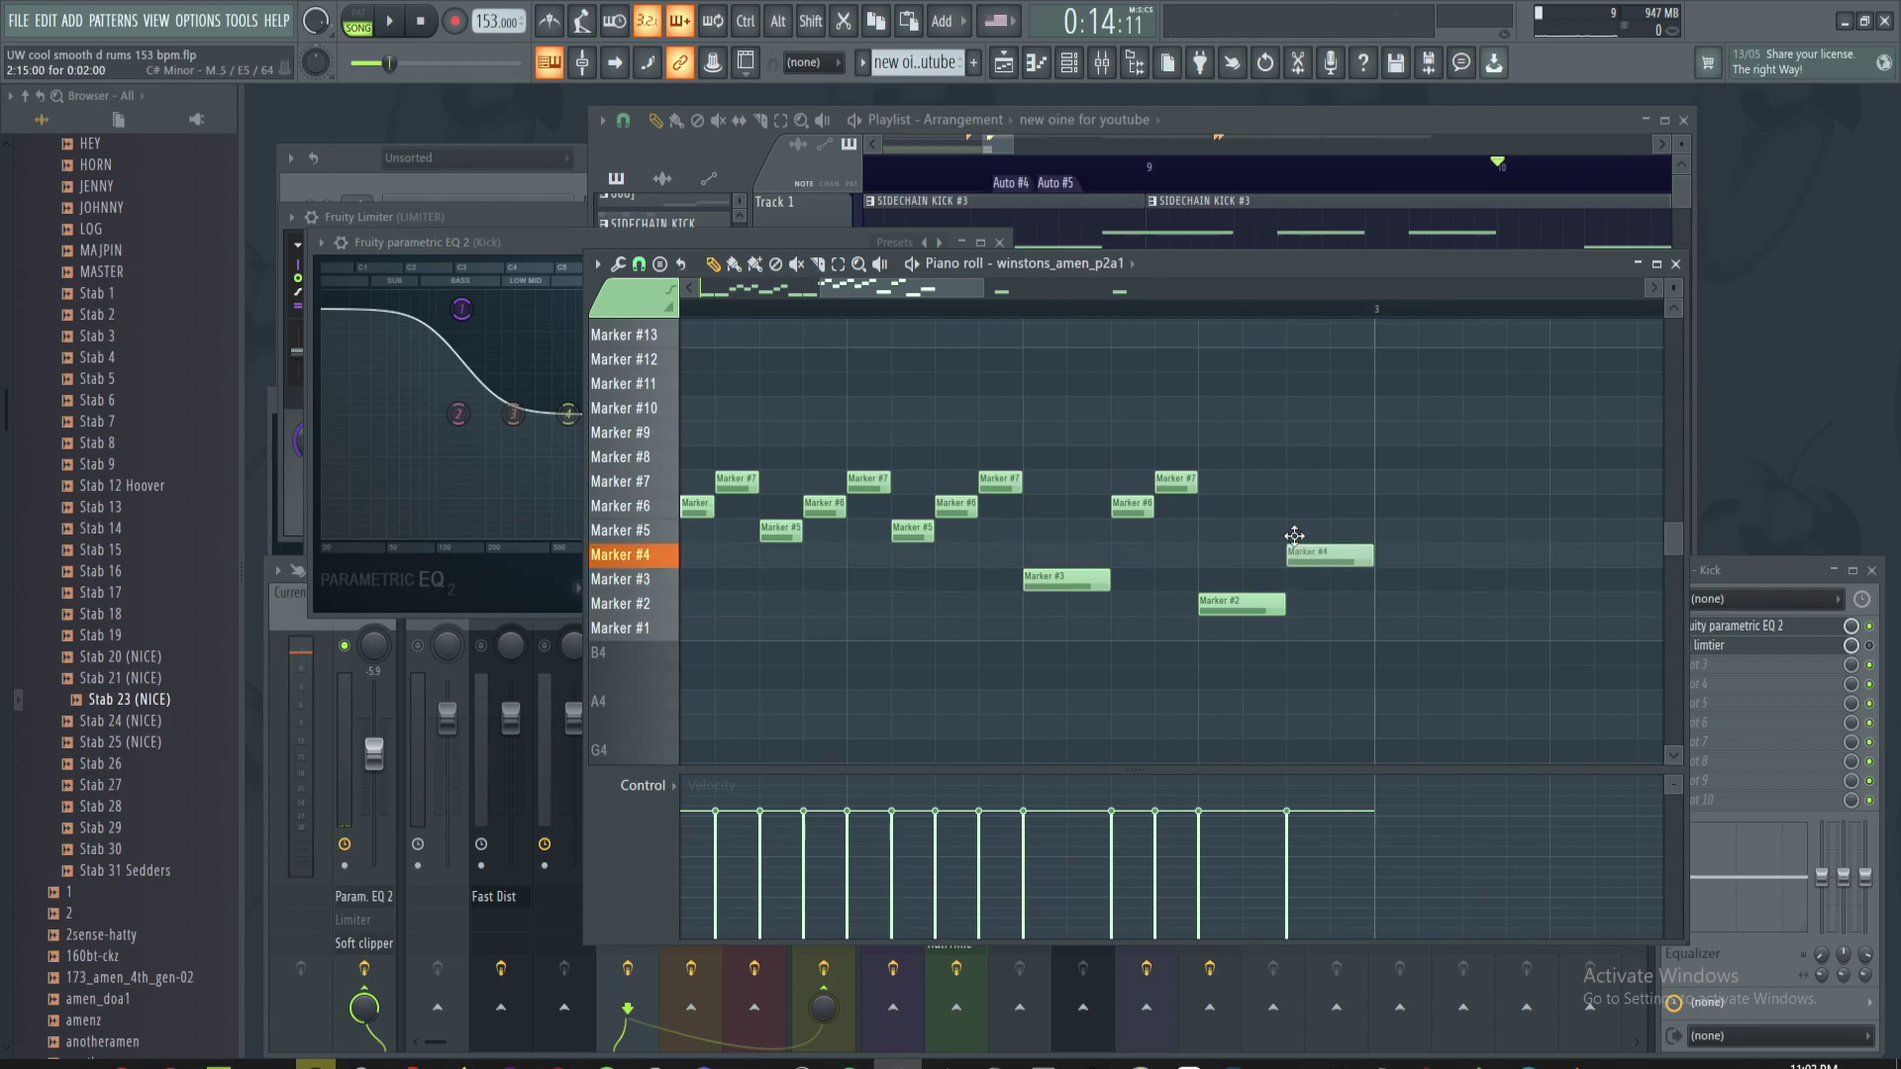
pyautogui.press('space')
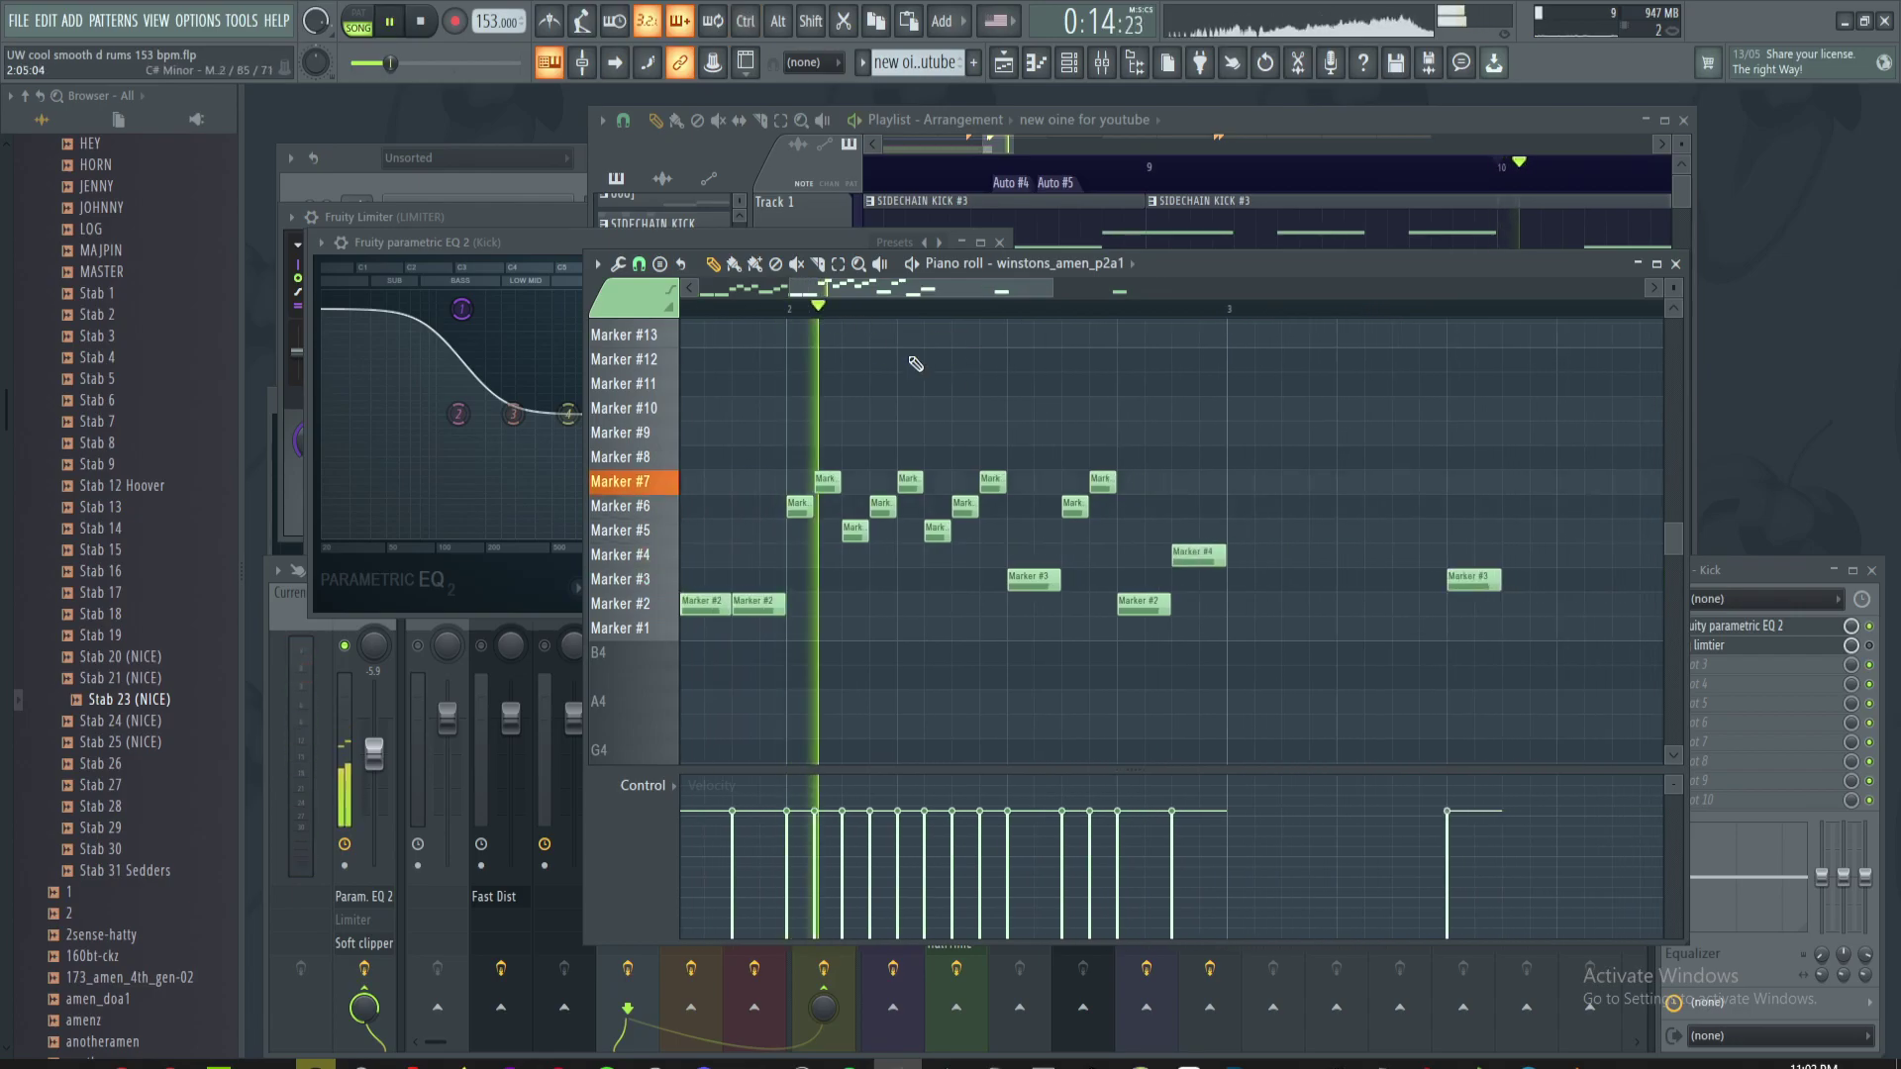
# - Start bar 3 with a Marker #2 eighth note, then add Marker #6 and Marker #2 eighth notes leading into the existing Marker #3 hit
pyautogui.press('space')
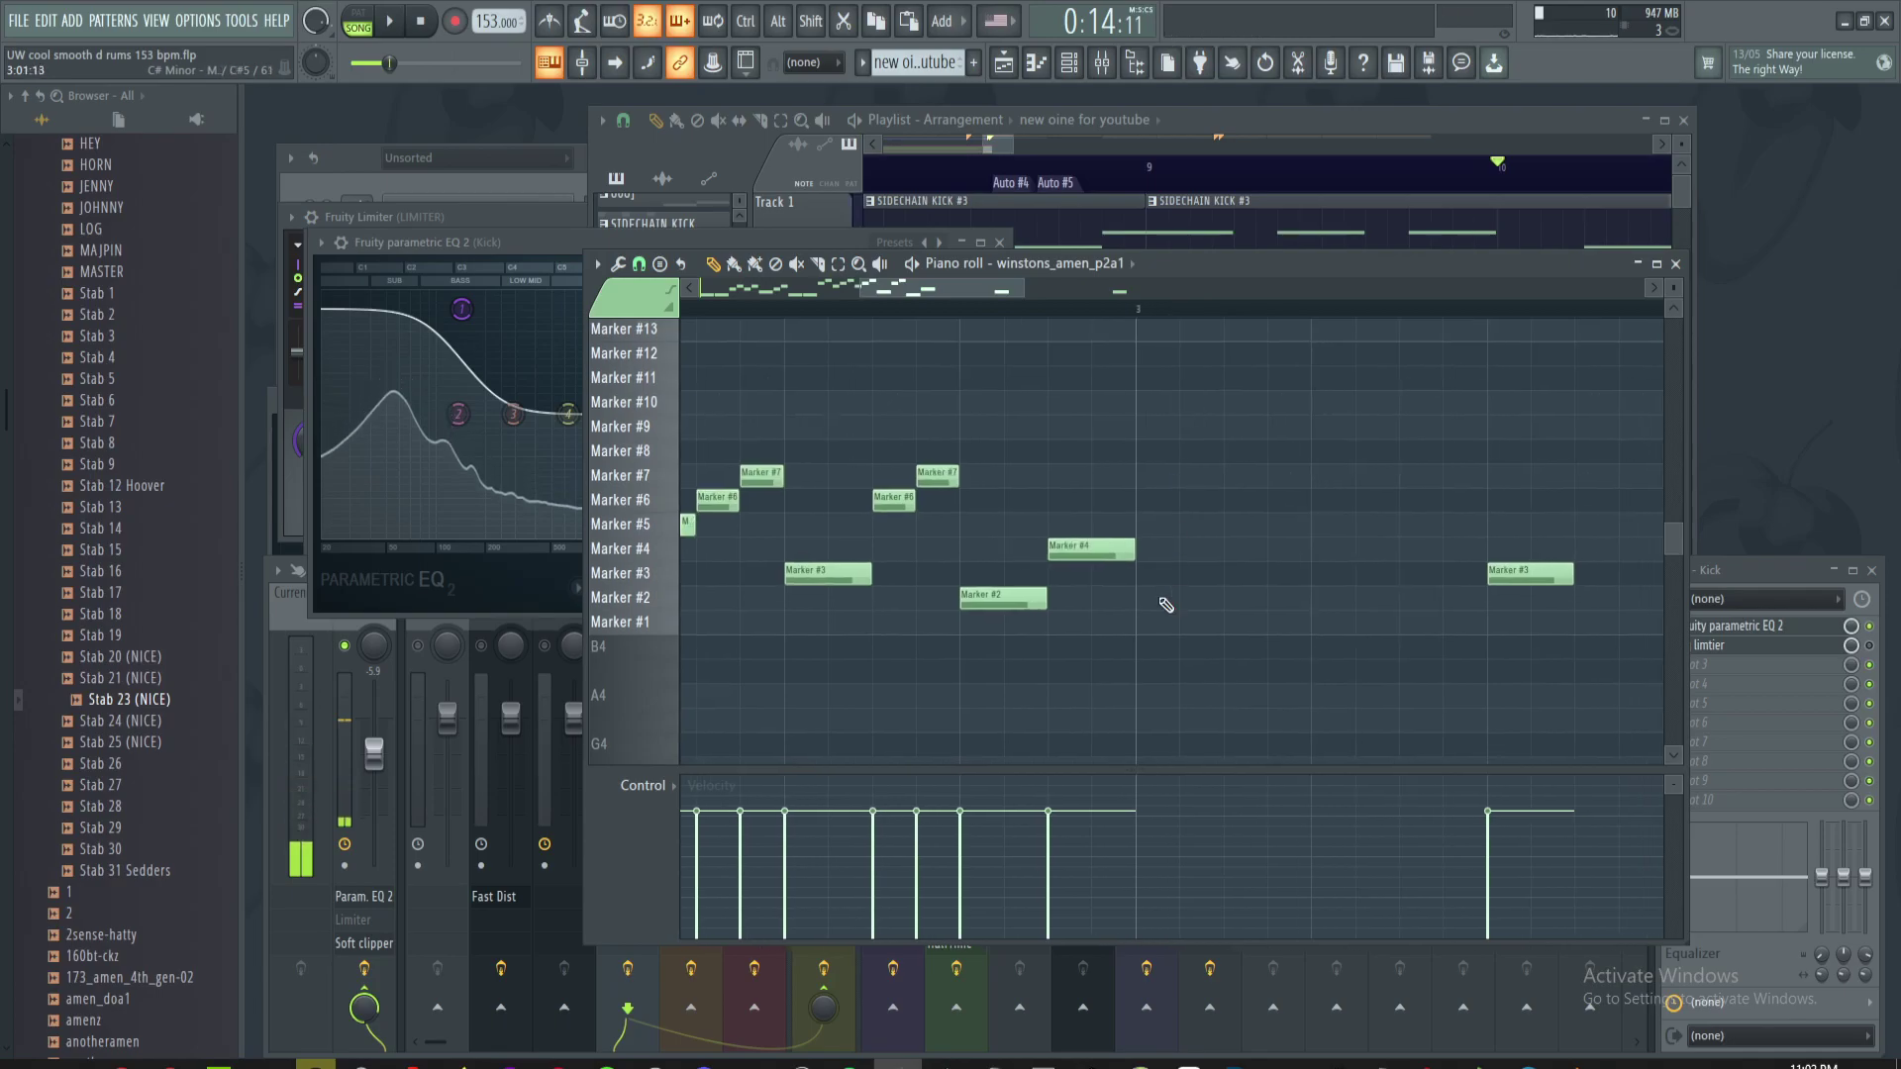
pyautogui.click(1158, 597)
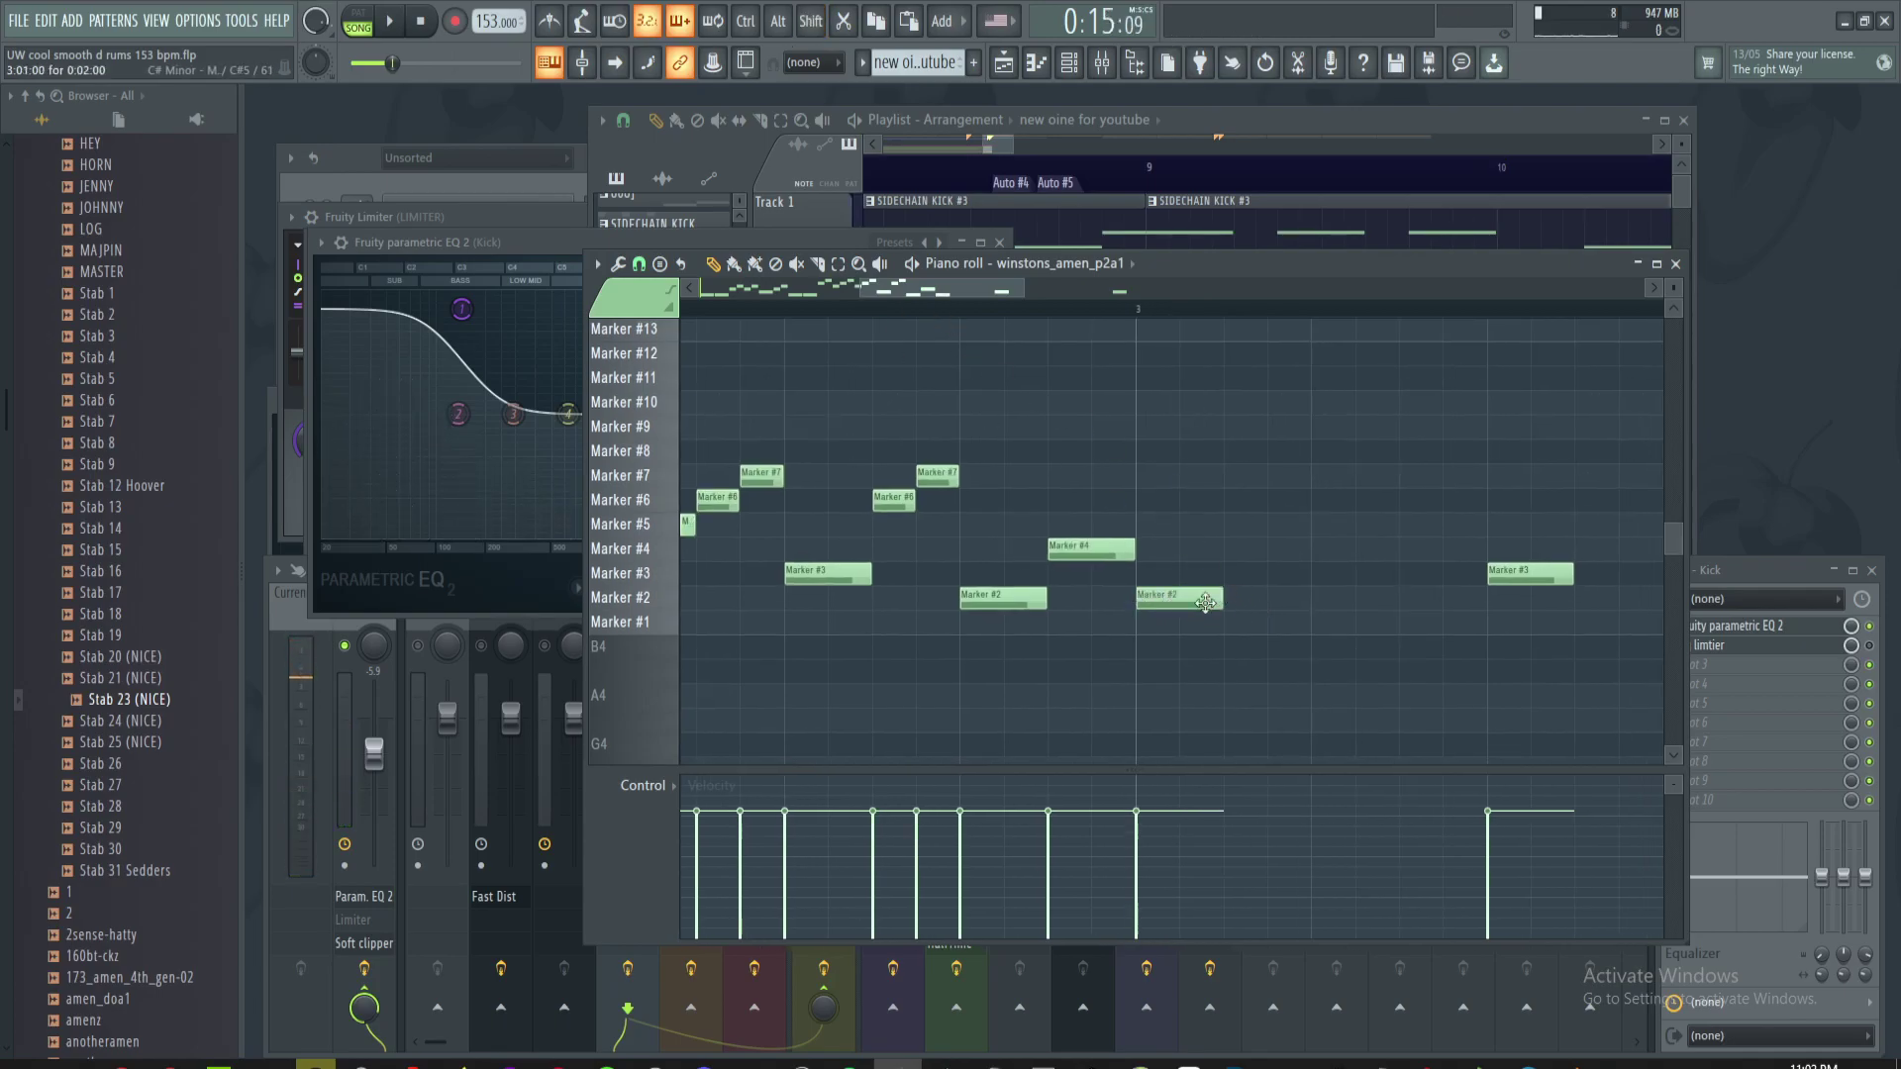
pyautogui.hscroll(1, 1225, 589)
pyautogui.click(1225, 555)
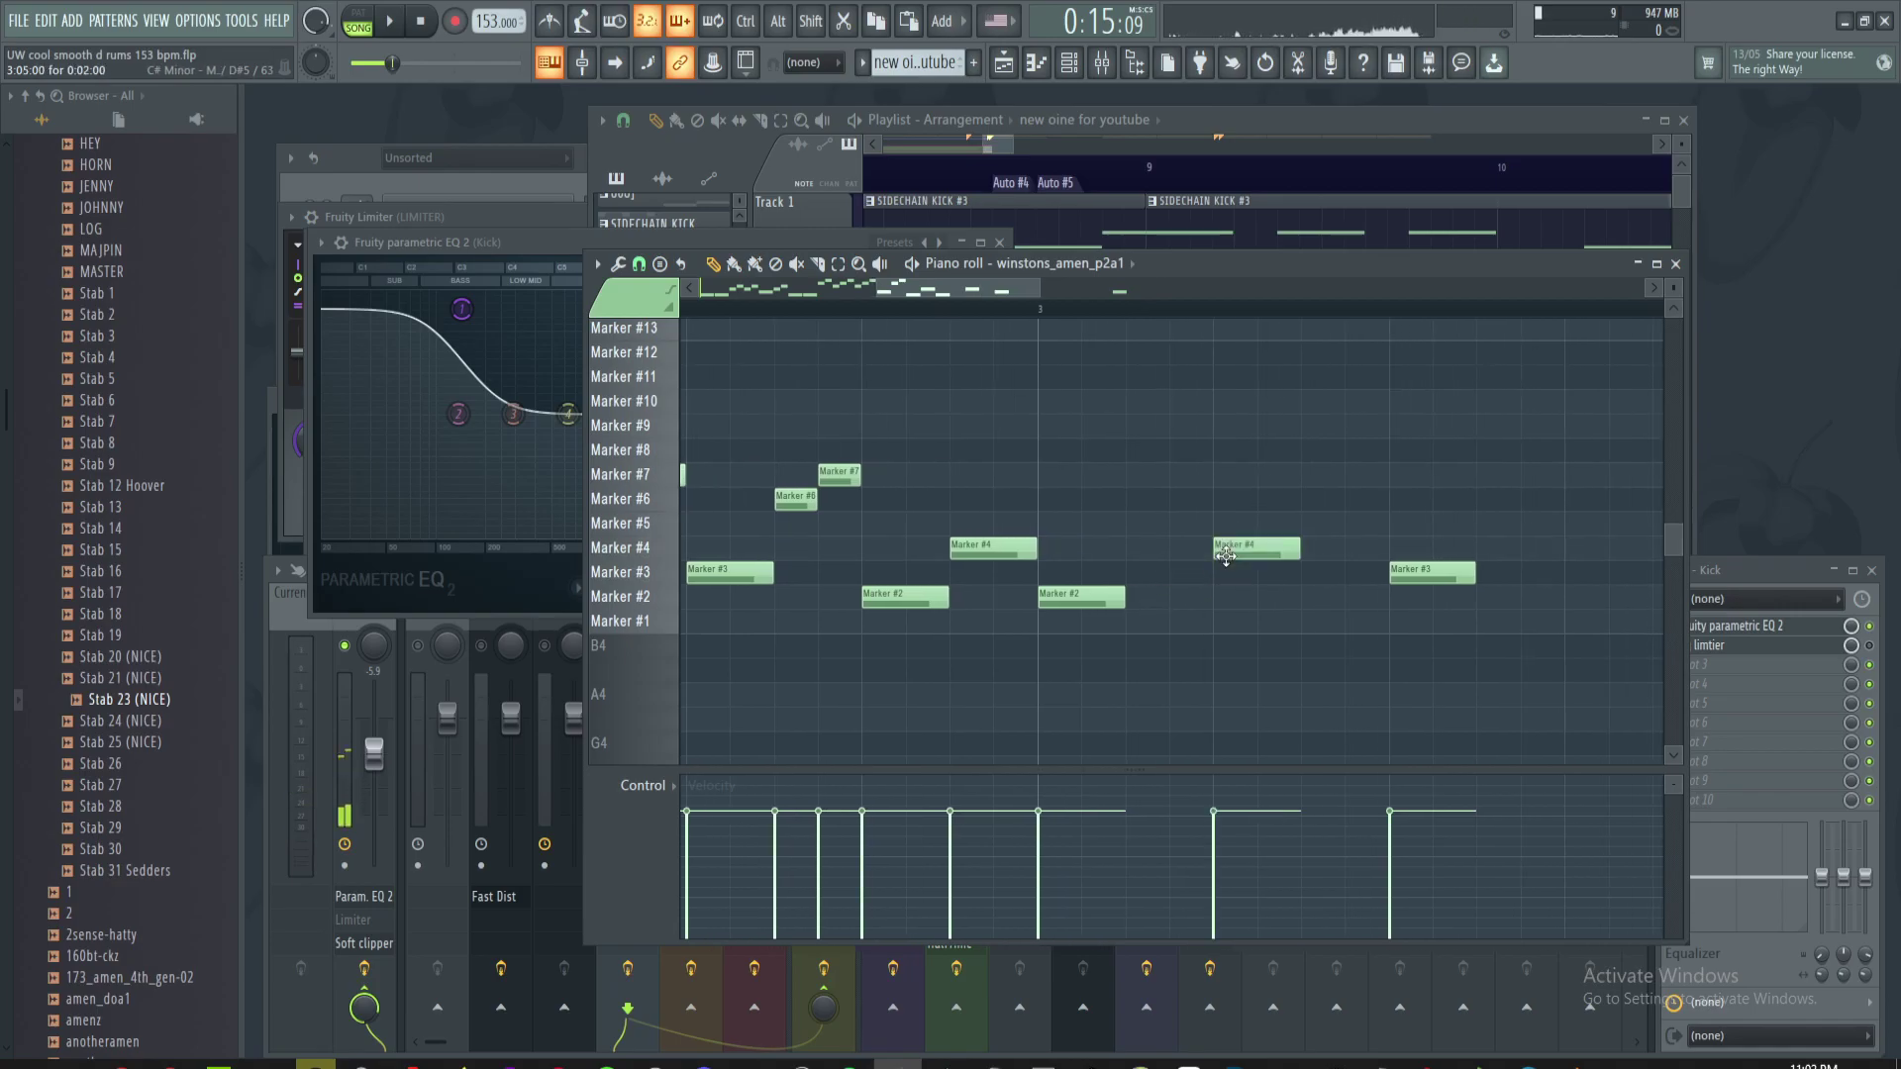
pyautogui.rightClick(1263, 546)
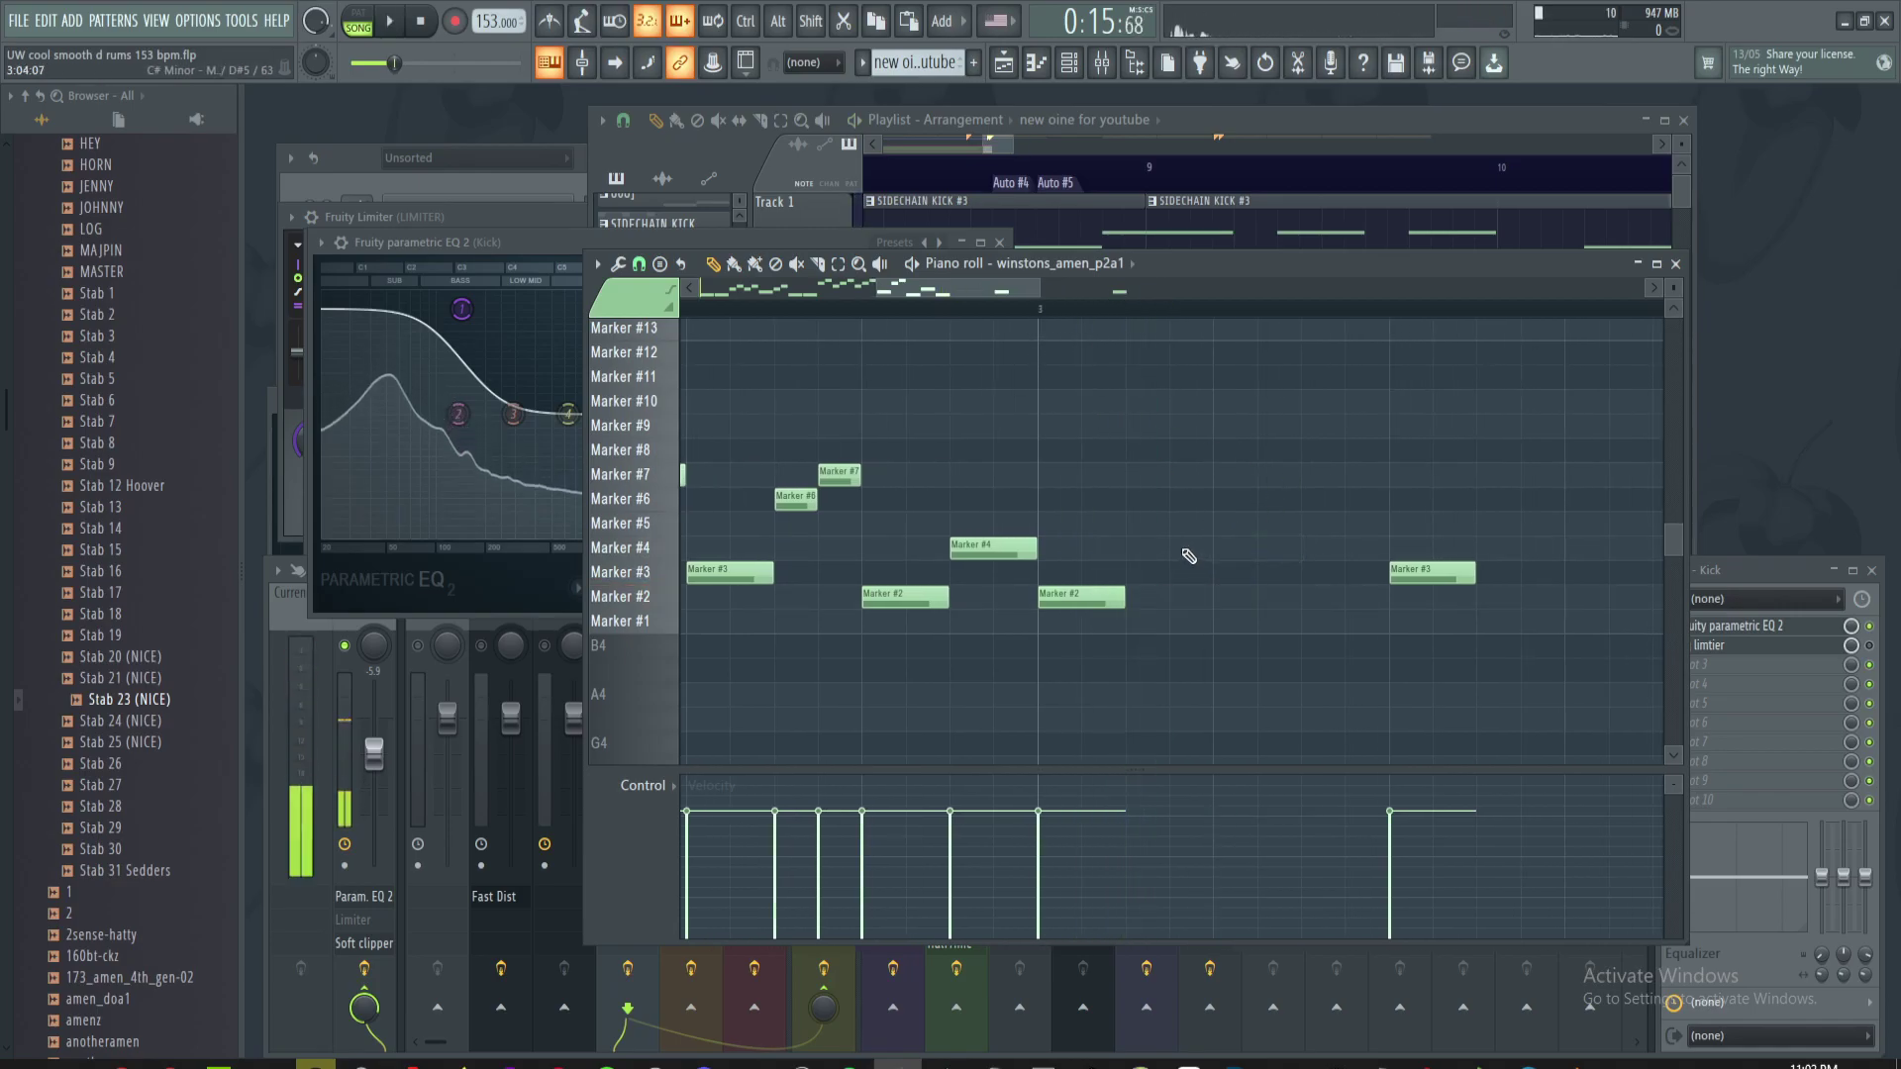
pyautogui.click(1158, 550)
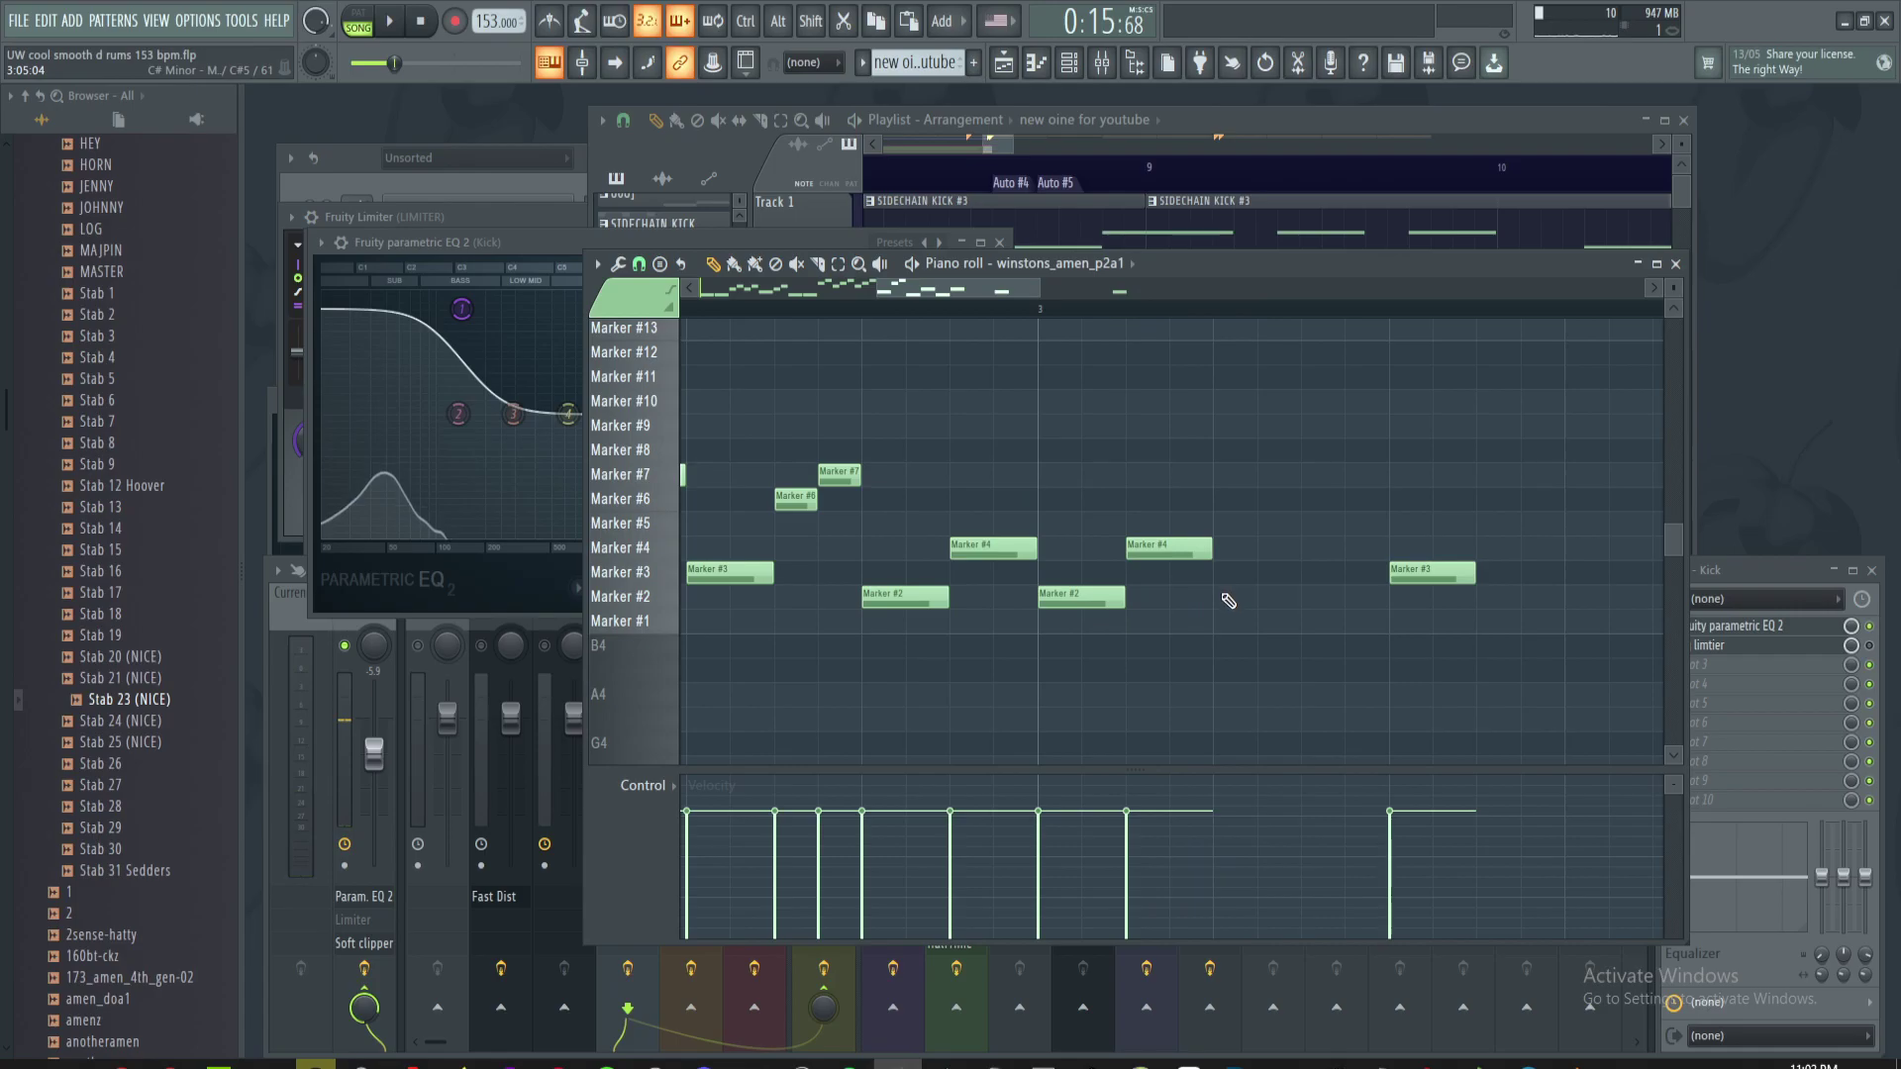
pyautogui.moveTo(1154, 552)
pyautogui.mouseDown()
pyautogui.moveTo(1144, 507)
pyautogui.moveTo(1282, 502)
pyautogui.mouseUp()
pyautogui.click(1356, 597)
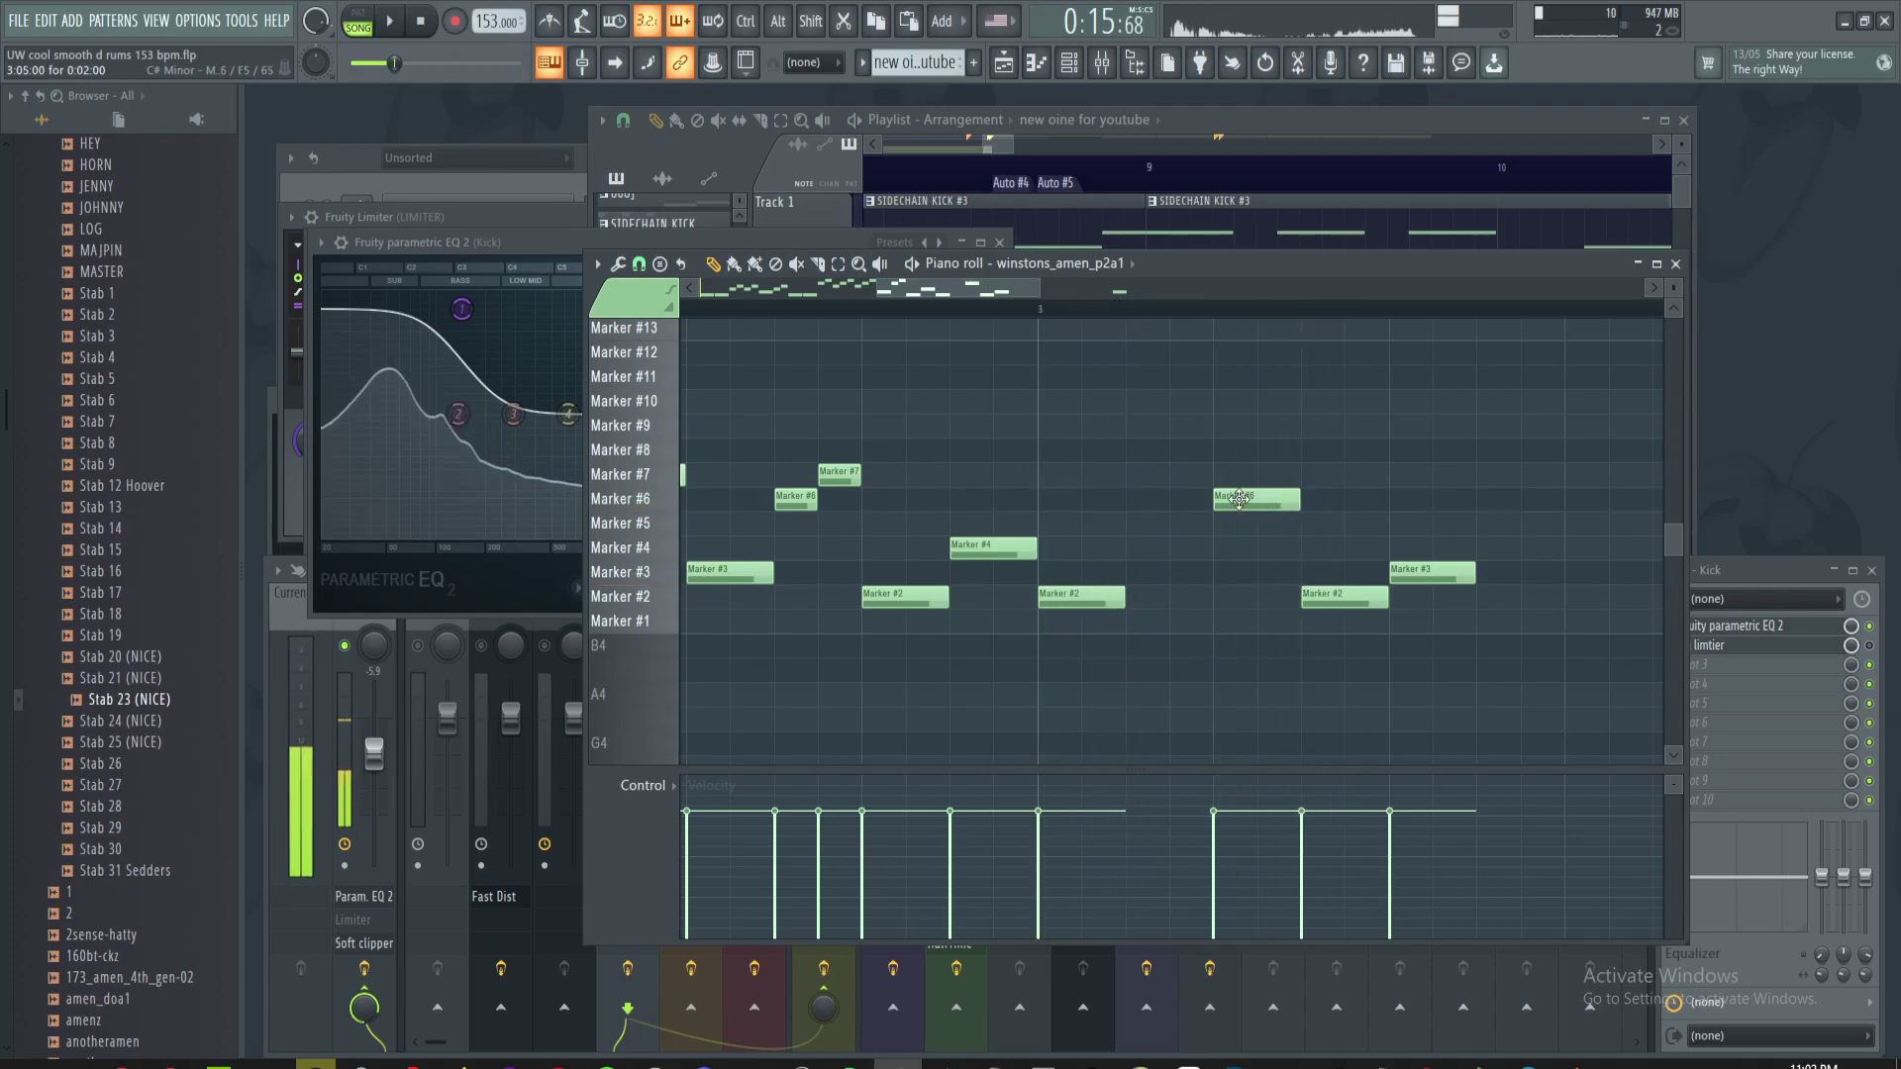
# - Select the three new bar 3 notes and compress their lengths and spacing by half so they become sixteenth notes
pyautogui.keyDown('ctrl'); pyautogui.moveTo(1349, 467); pyautogui.dragTo(1074, 662); pyautogui.keyUp('ctrl')
pyautogui.moveTo(1415, 550); pyautogui.dragTo(1243, 550)
pyautogui.scroll(3, 1213, 551)
pyautogui.scroll(-1, 1242, 548)
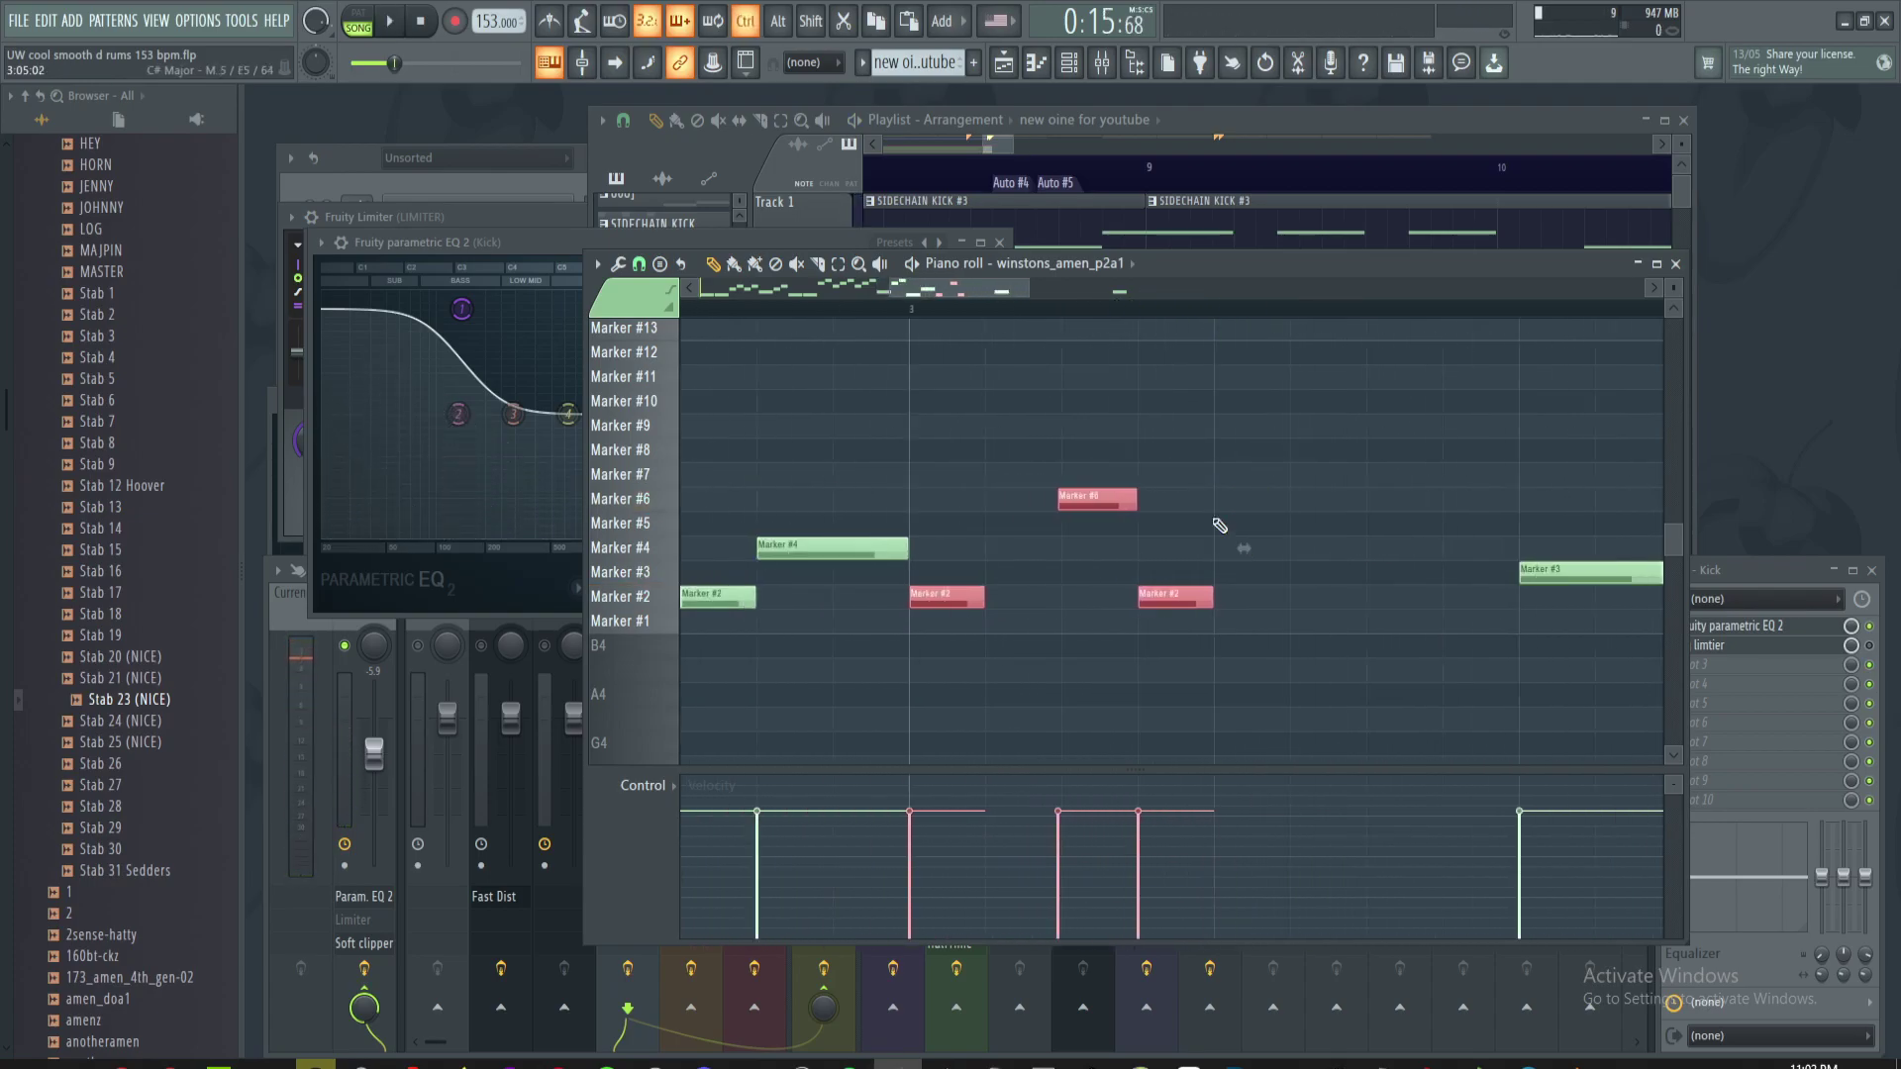
pyautogui.scroll(-2, 1229, 540)
# - Duplicate the three-note group directly after itself and delete the copied Marker #2 at its start
pyautogui.moveTo(1287, 440); pyautogui.dragTo(1035, 651)
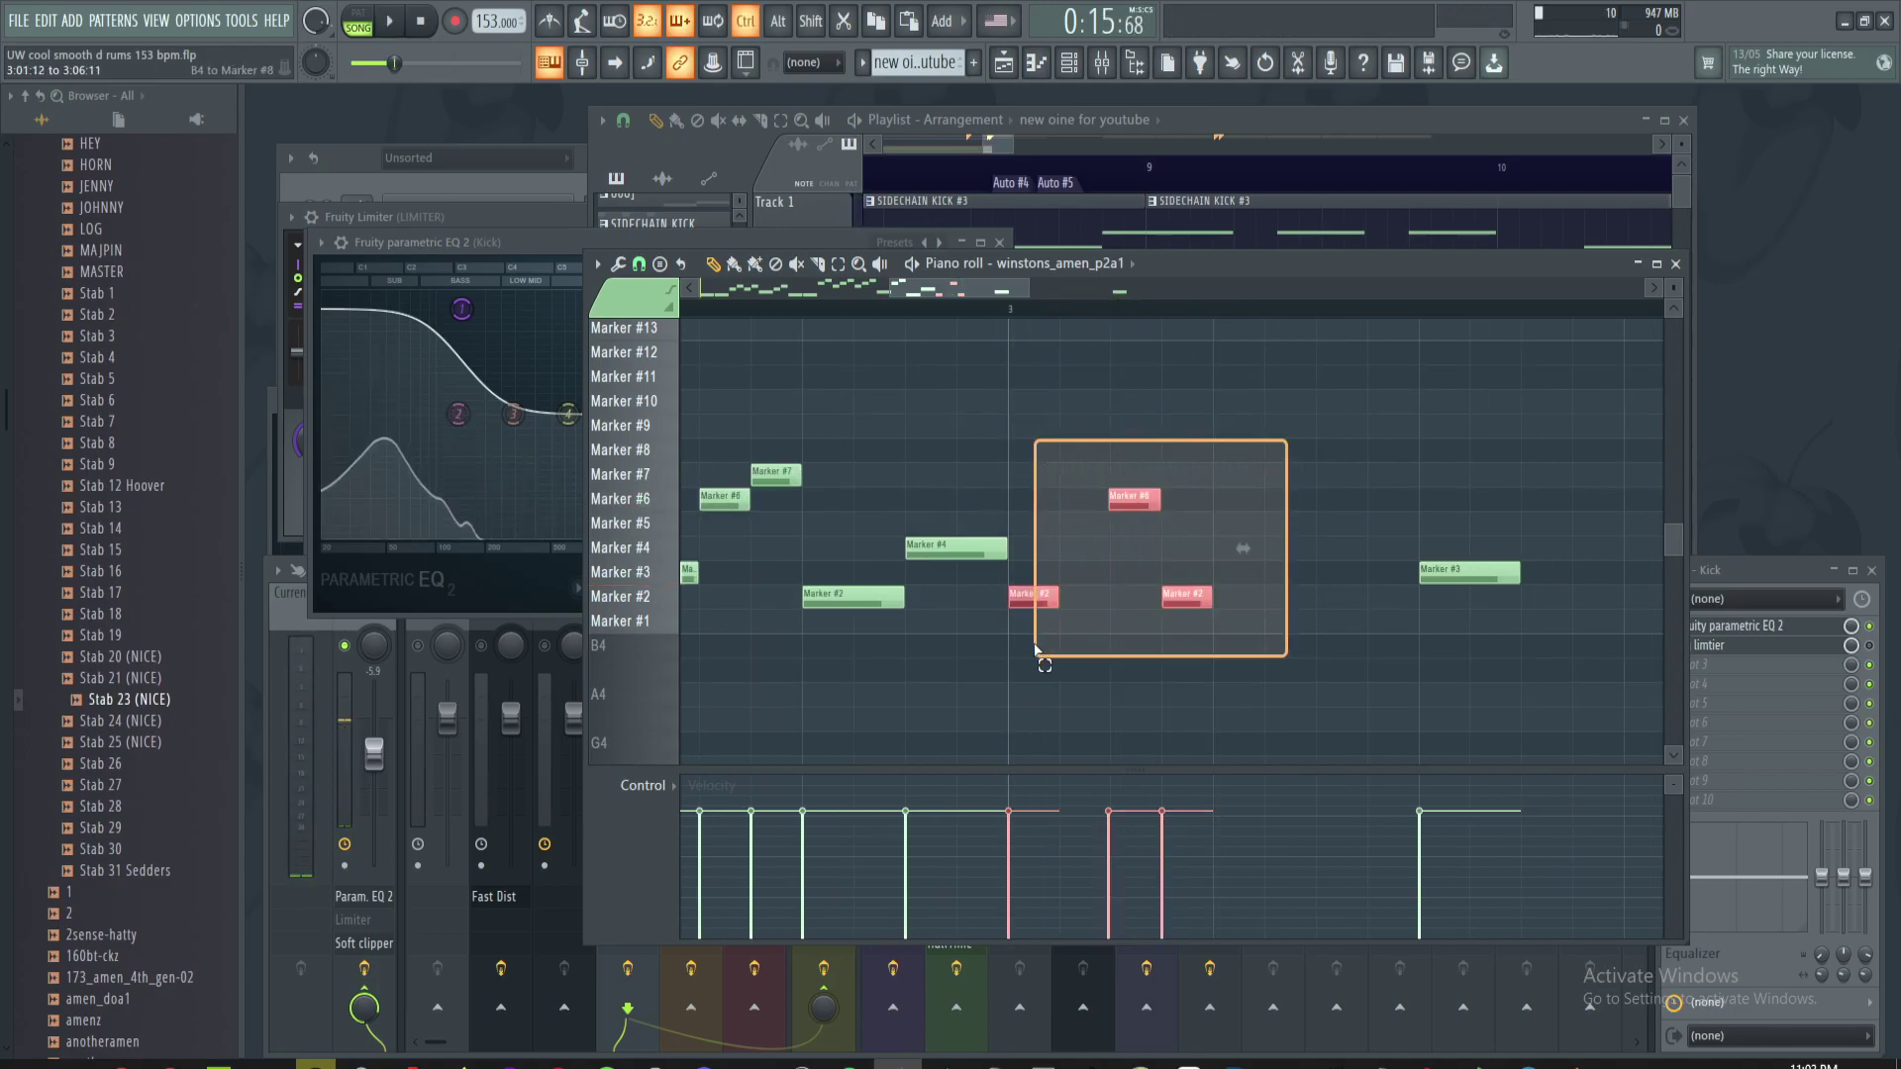
pyautogui.hotkey('ctrl', 'b')
pyautogui.hotkey('ctrl', 'd')
pyautogui.press('space')
pyautogui.press('space')
pyautogui.rightClick(1239, 600)
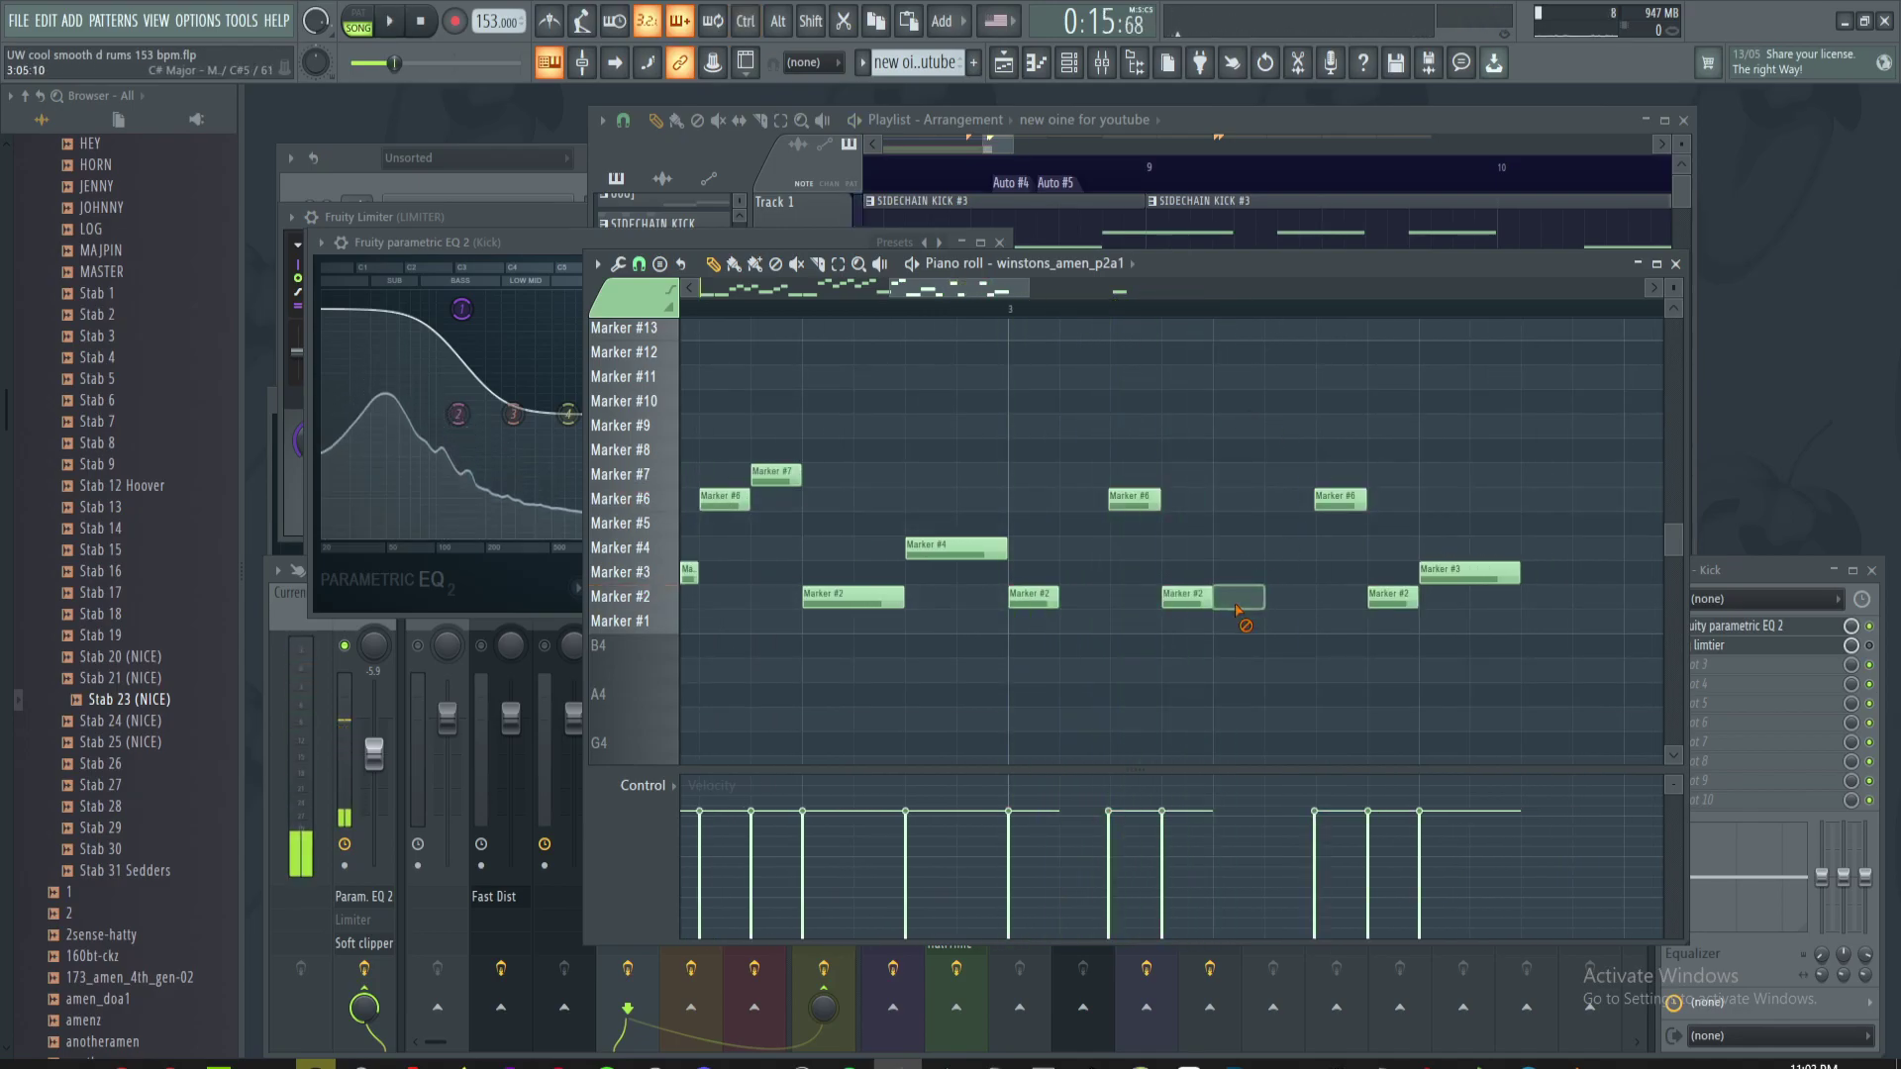
# - Shift the copied Marker #6 and Marker #2 pair one sixteenth note earlier and deselect it
pyautogui.moveTo(1299, 477); pyautogui.dragTo(1382, 615)
pyautogui.press('space')
pyautogui.press('space')
pyautogui.moveTo(1318, 506); pyautogui.dragTo(1266, 508)
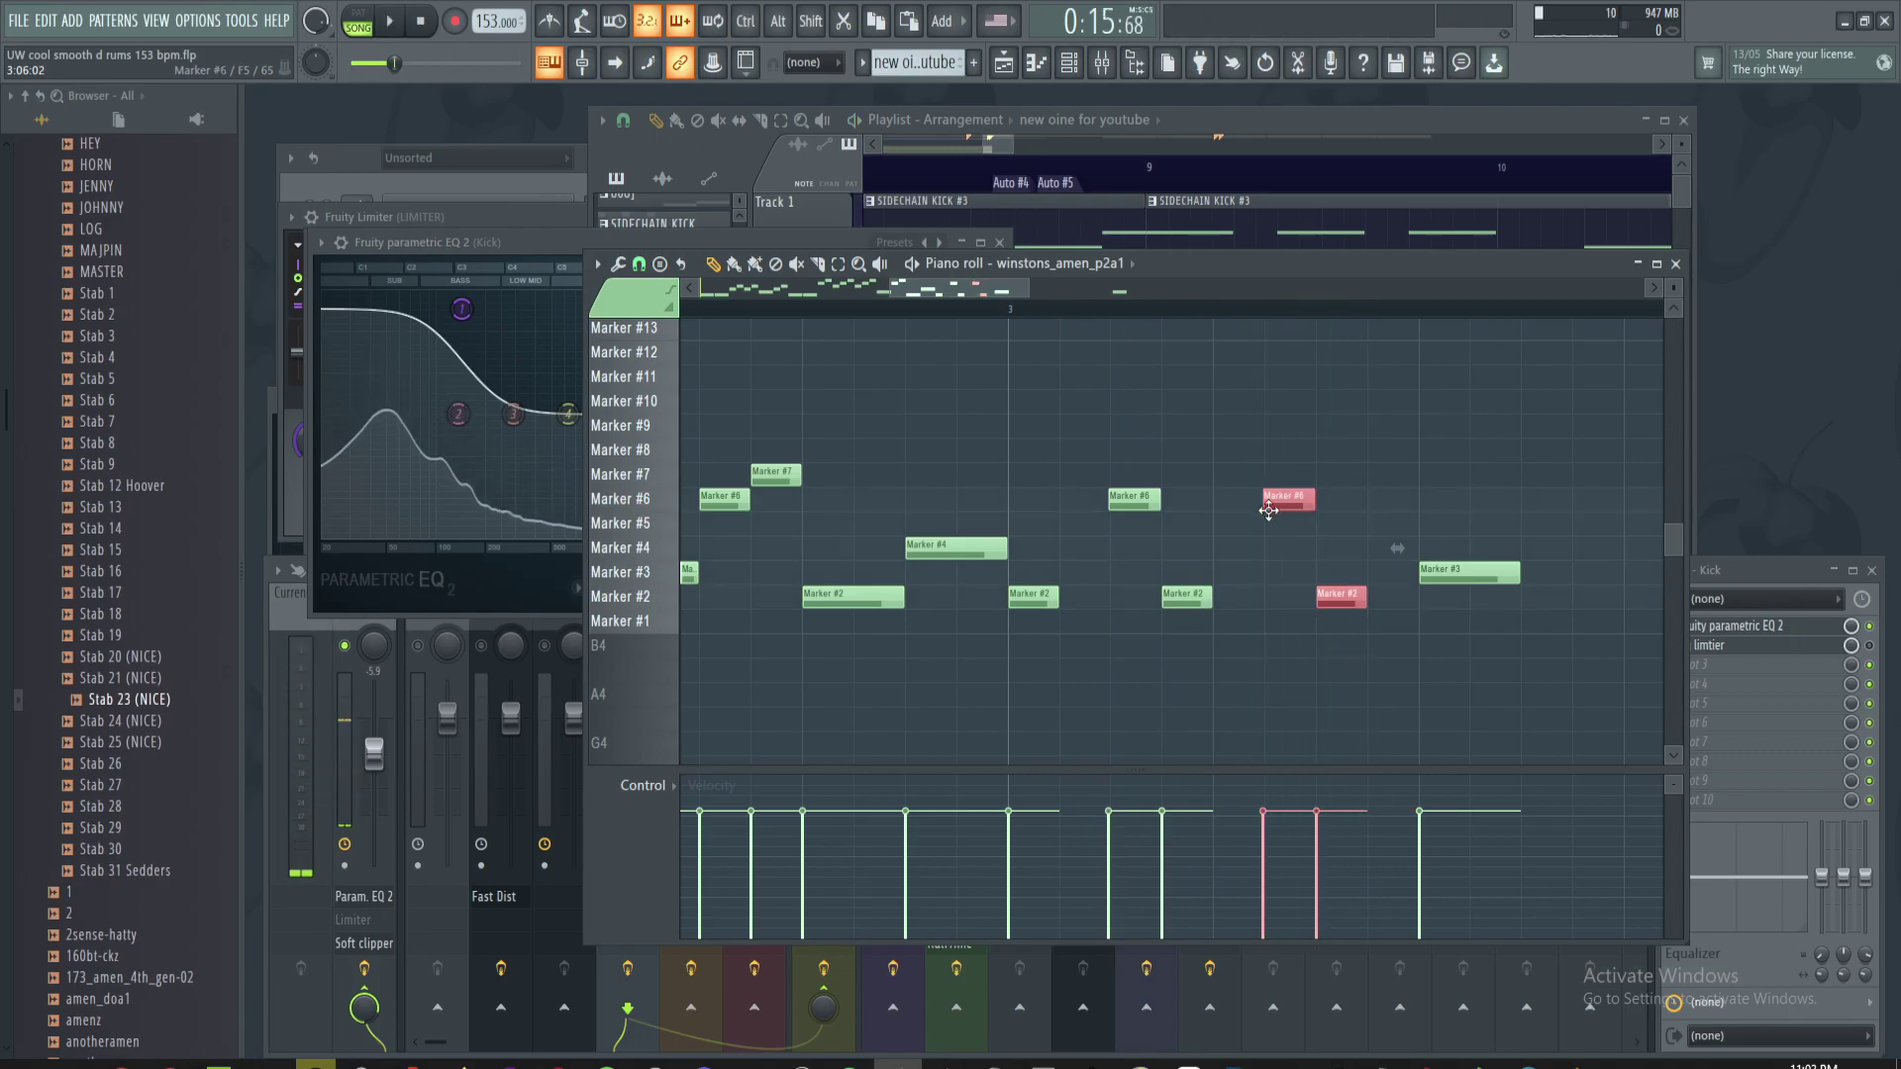
pyautogui.hotkey('ctrl', 'd')
# - Play back the new bar 3 rhythm leading into the Marker #3 hit
pyautogui.scroll(1, 1263, 445)
pyautogui.press('space')
pyautogui.press('space')
pyautogui.press('space')
pyautogui.press('space')
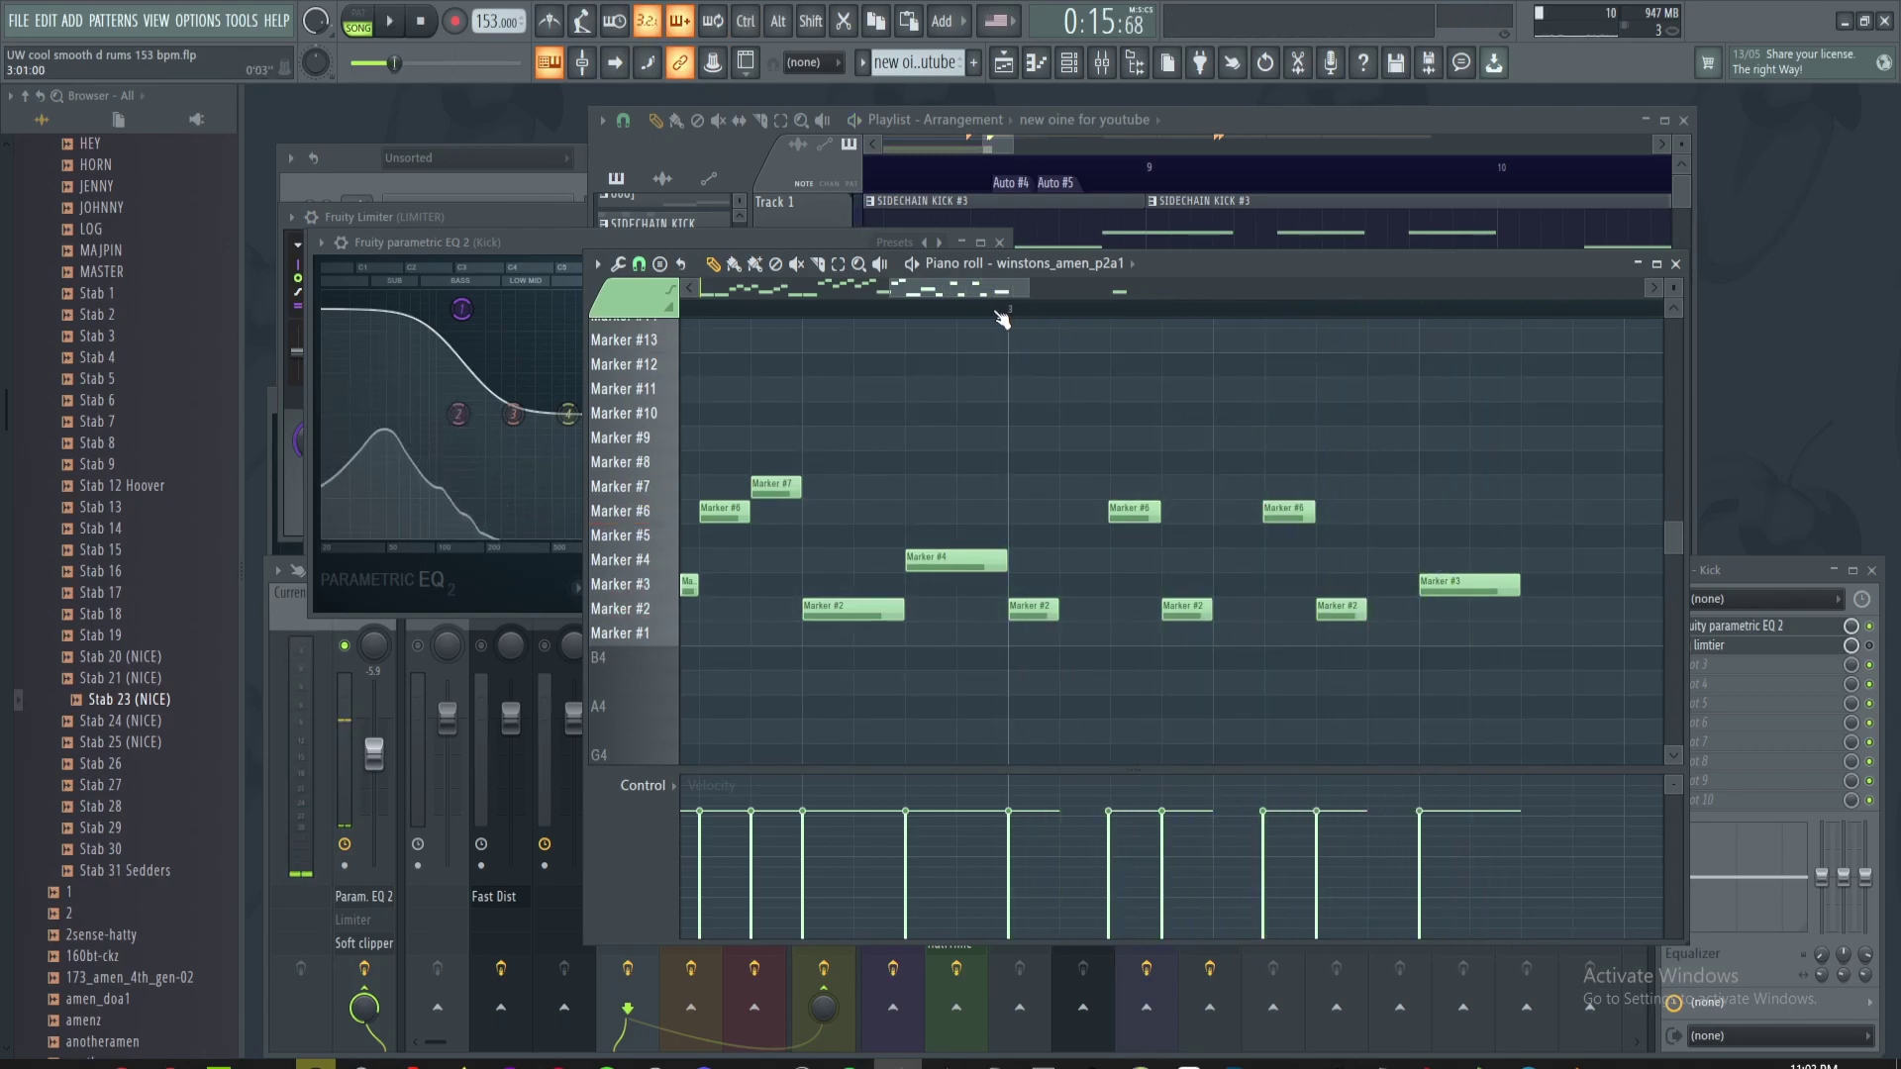
# - Examine the note layout of the first three bars of the amen pattern
pyautogui.scroll(-3, 1213, 396)
pyautogui.scroll(-2, 1203, 370)
pyautogui.press('/')
pyautogui.press('/')
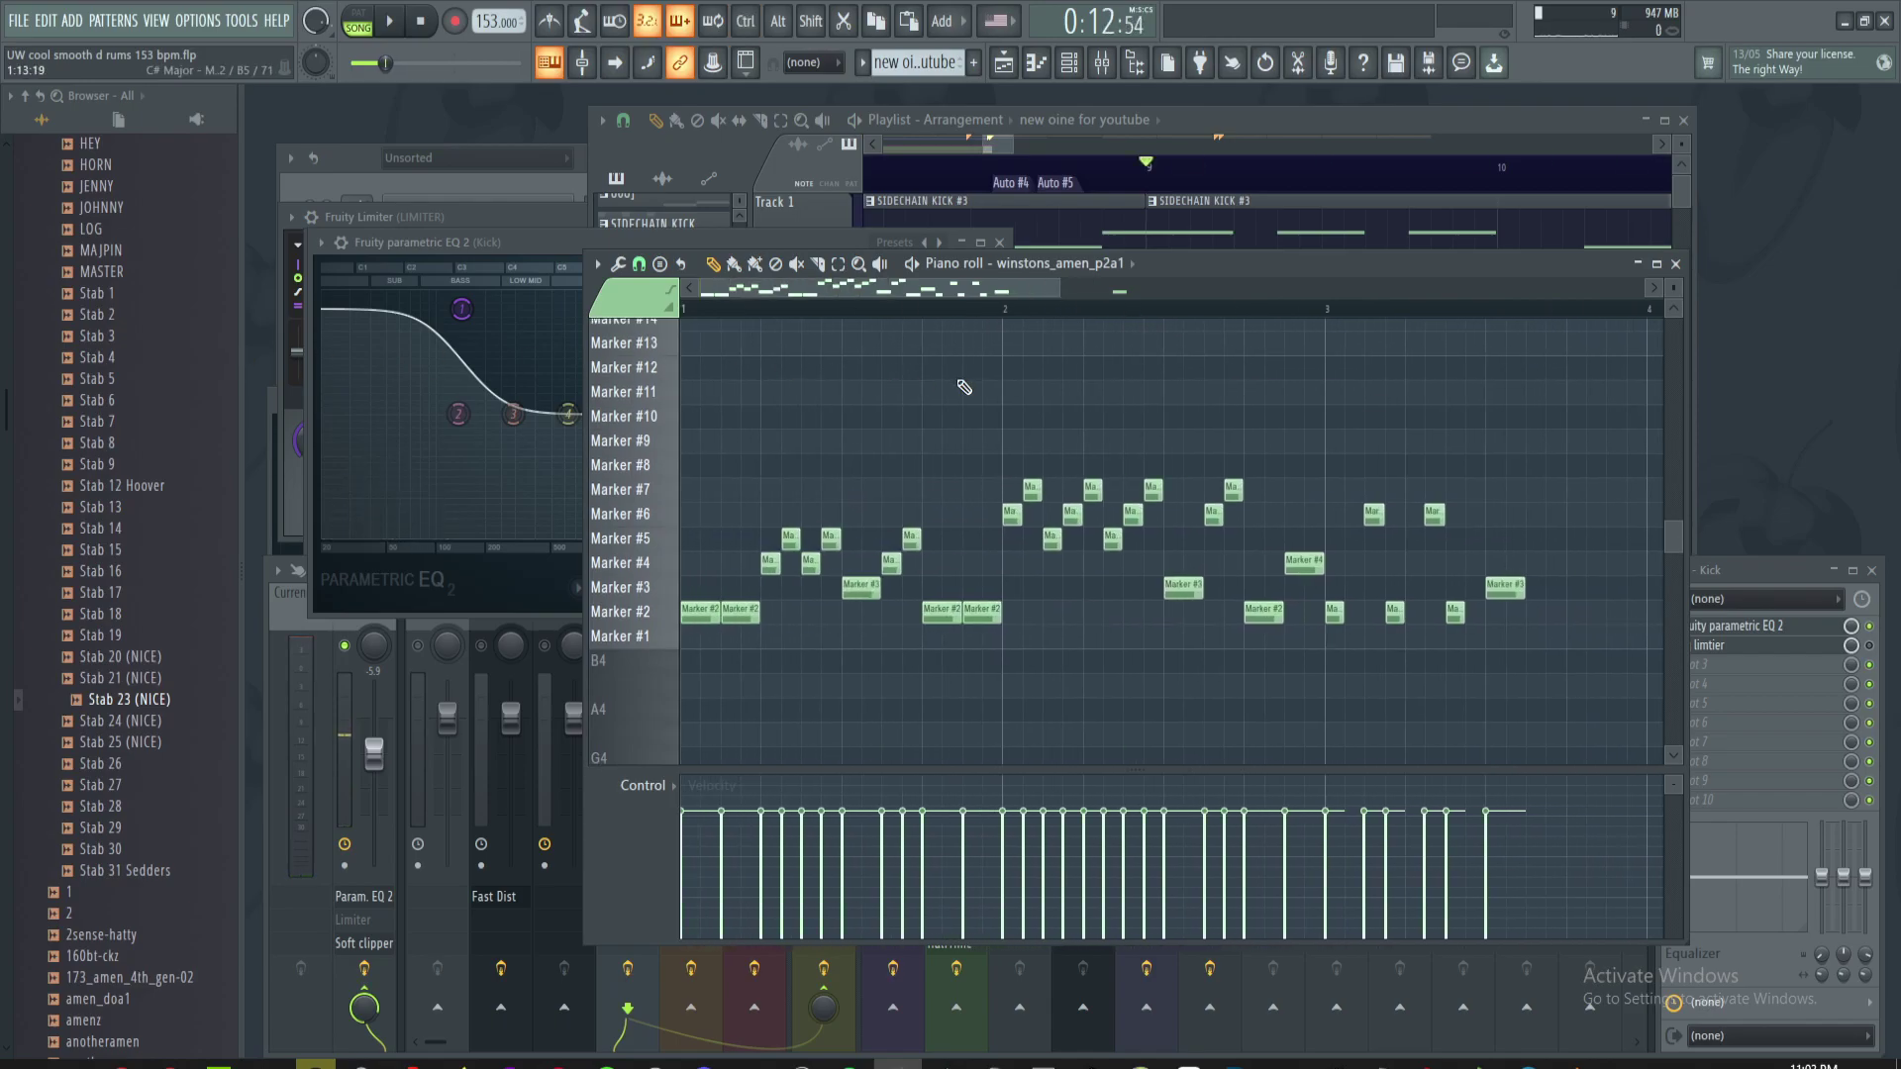
pyautogui.scroll(3, 874, 396)
pyautogui.moveTo(867, 396); pyautogui.dragTo(1249, 406)
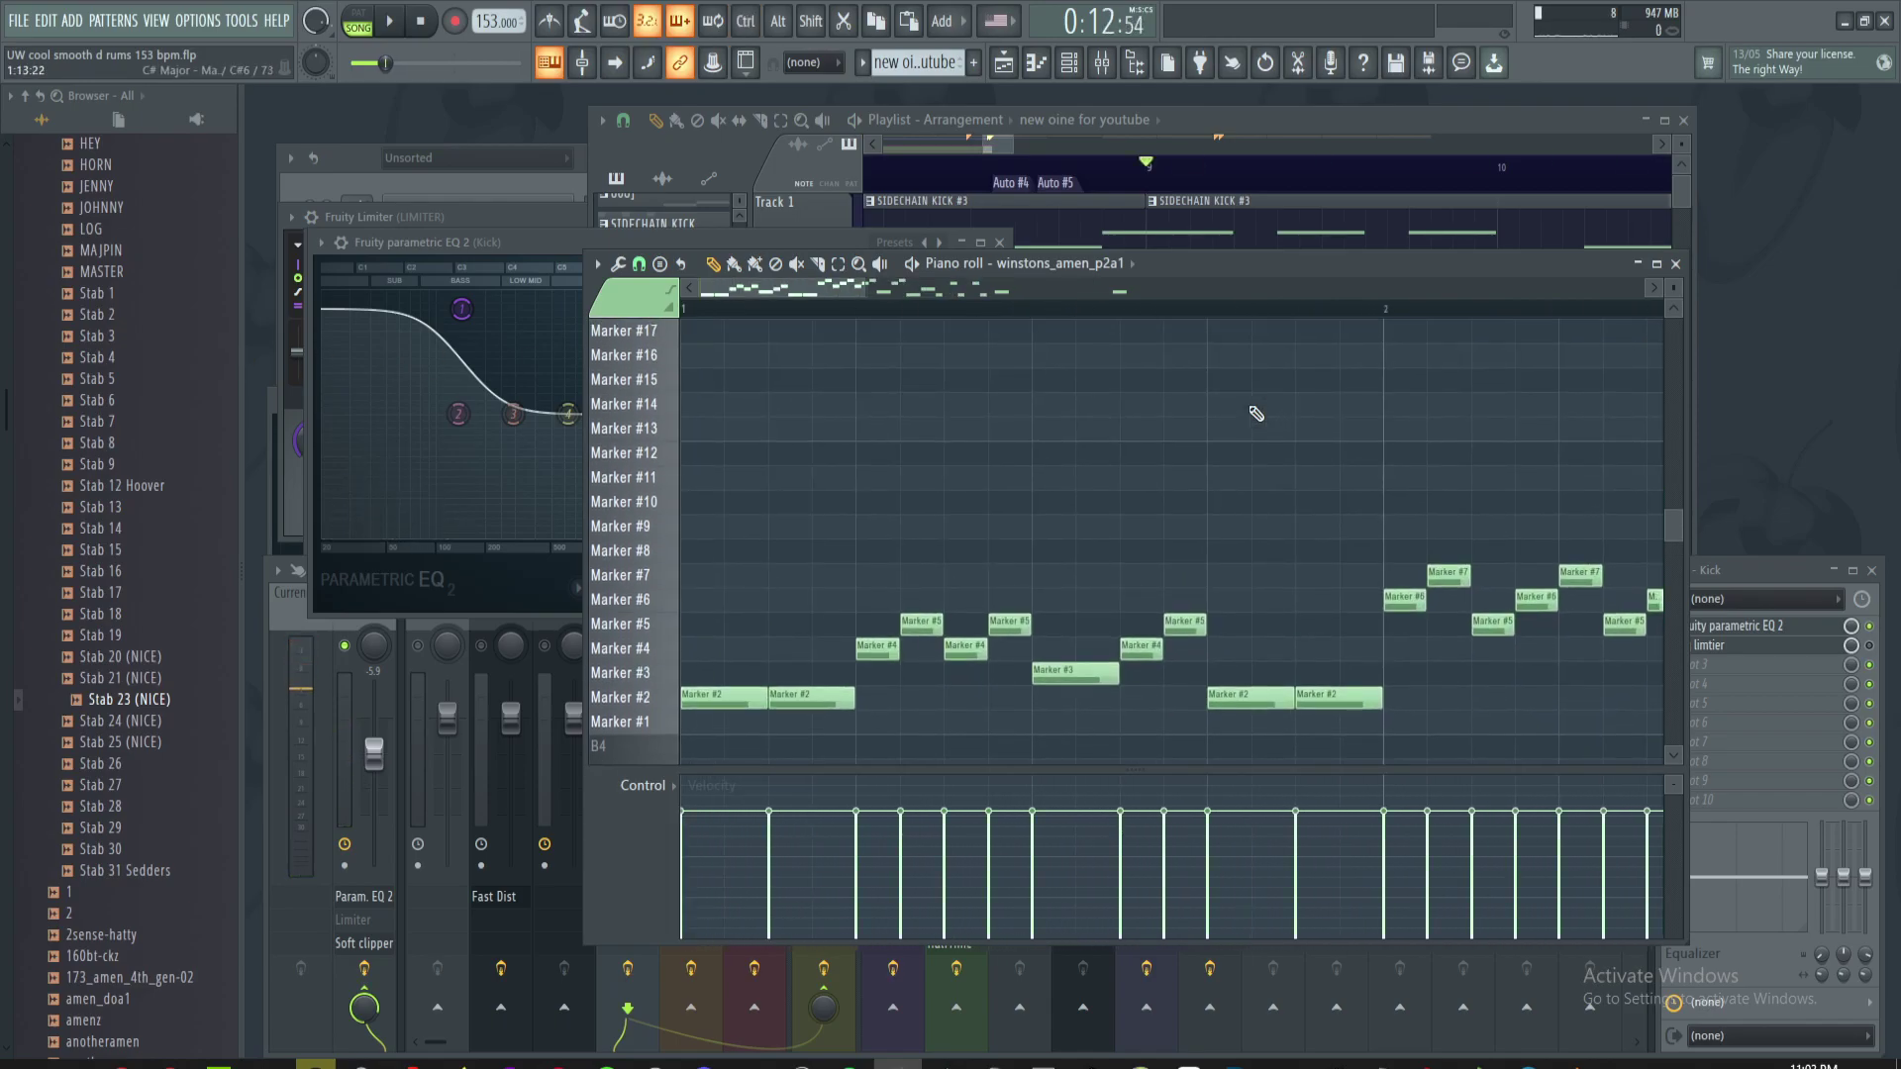
pyautogui.moveTo(1366, 409); pyautogui.dragTo(954, 386)
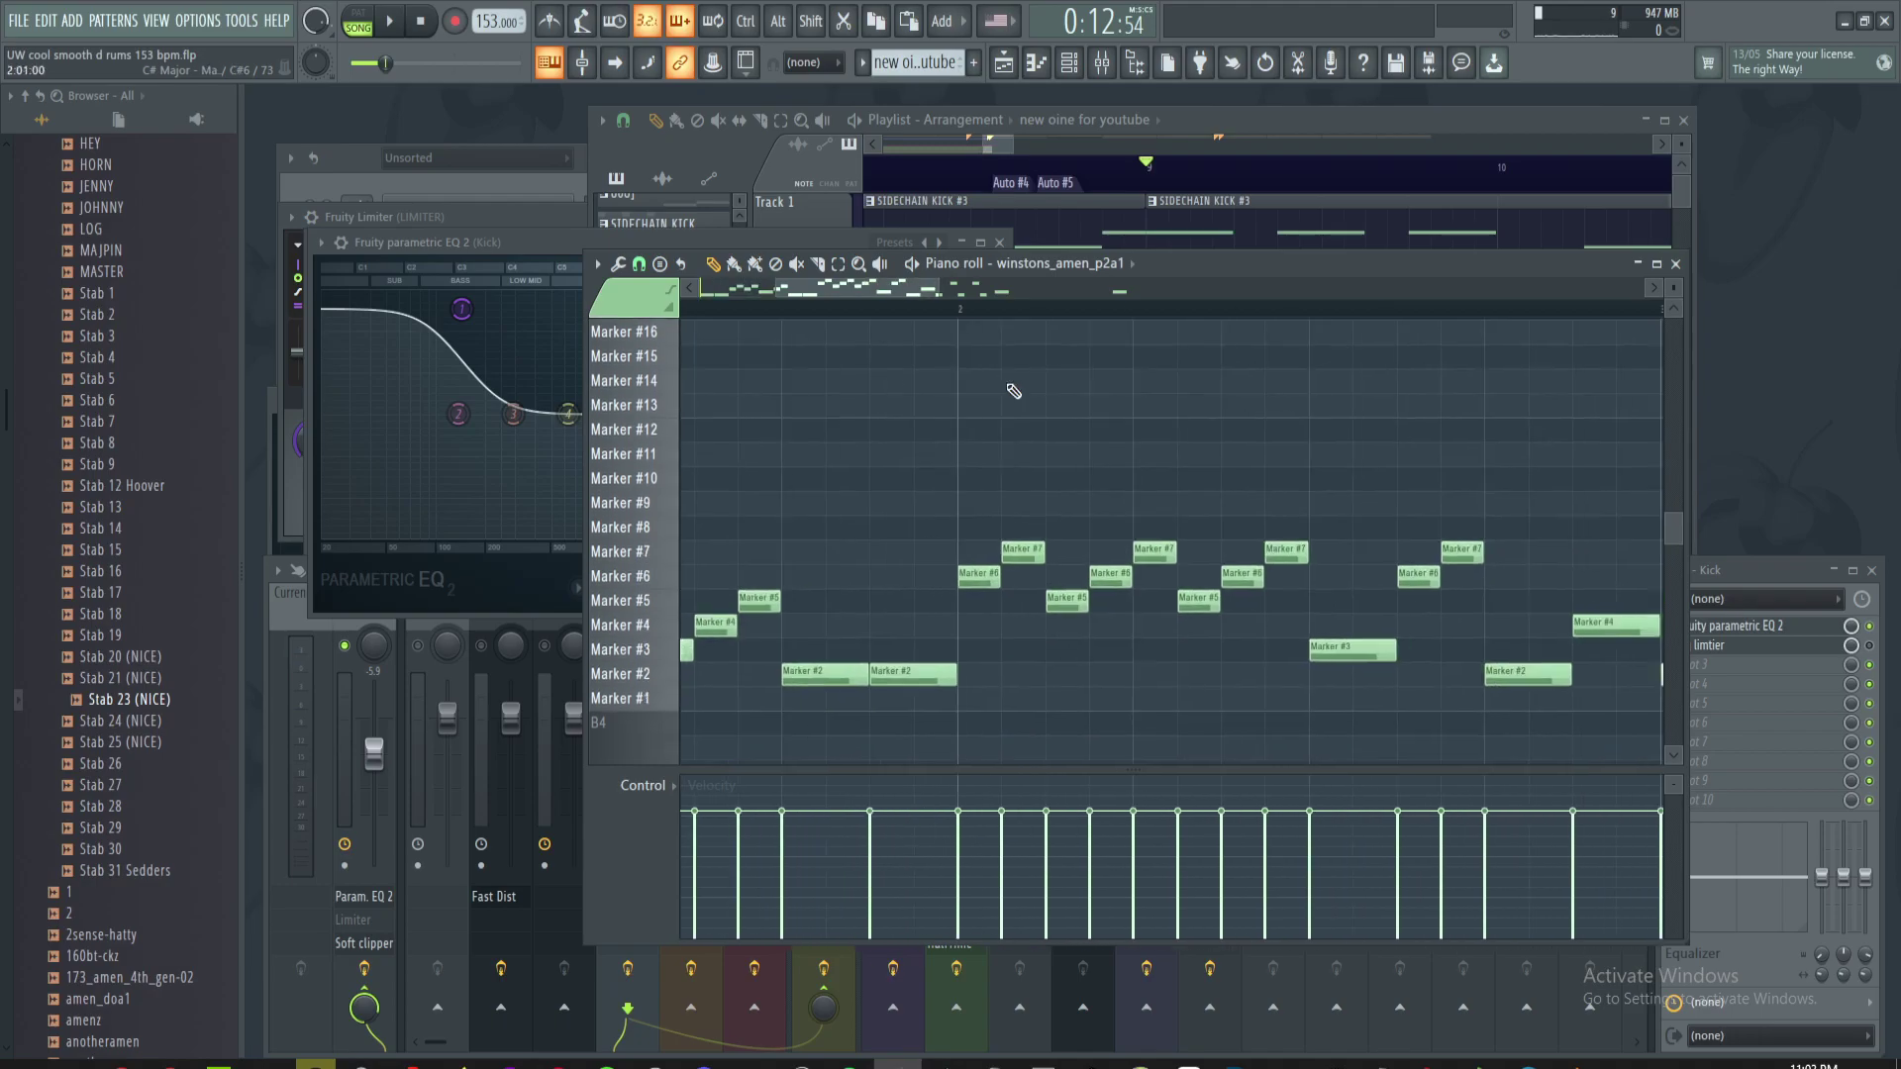
pyautogui.scroll(-4, 1154, 416)
pyautogui.scroll(3, 1154, 416)
pyautogui.moveTo(1197, 446); pyautogui.dragTo(1031, 433)
pyautogui.scroll(1, 1049, 436)
pyautogui.scroll(-3, 1099, 436)
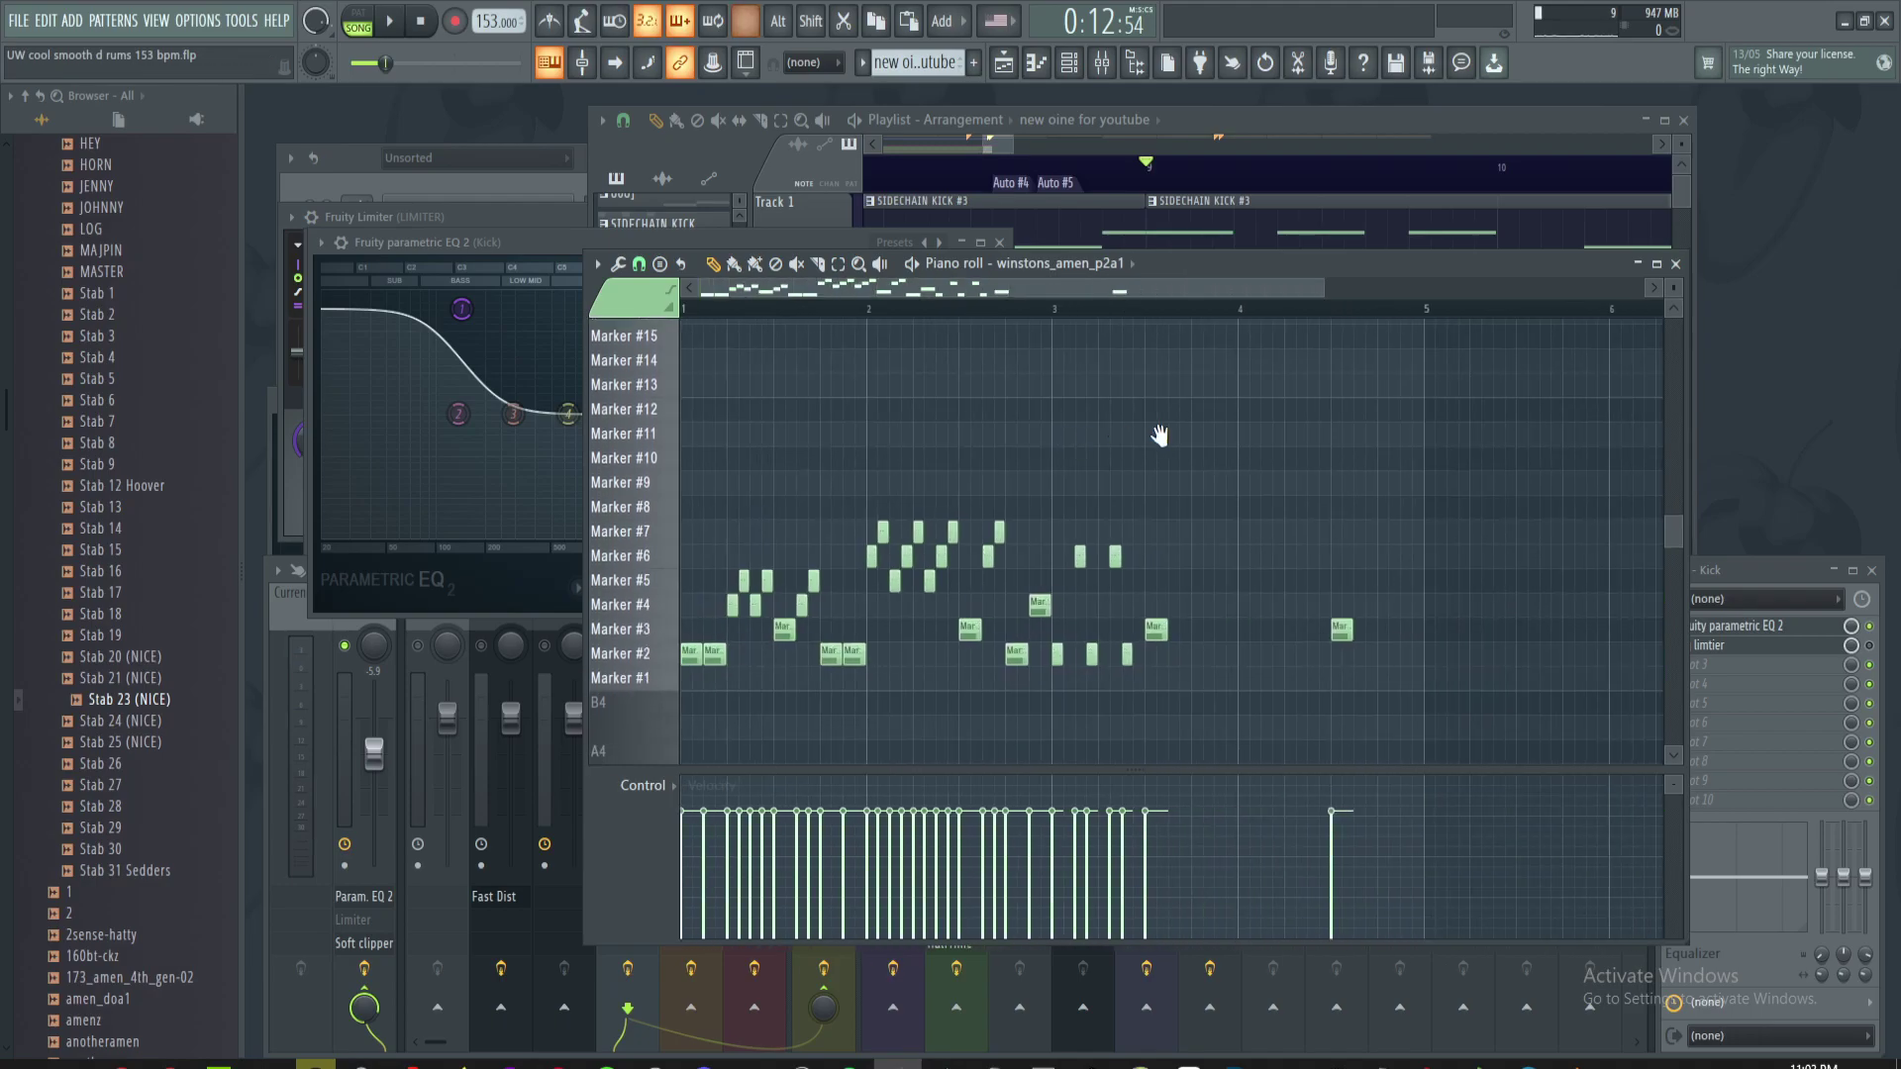
pyautogui.scroll(2, 1128, 429)
pyautogui.moveTo(1120, 428)
pyautogui.mouseDown()
pyautogui.moveTo(1268, 424)
pyautogui.moveTo(1119, 428)
pyautogui.moveTo(1069, 376)
pyautogui.mouseUp()
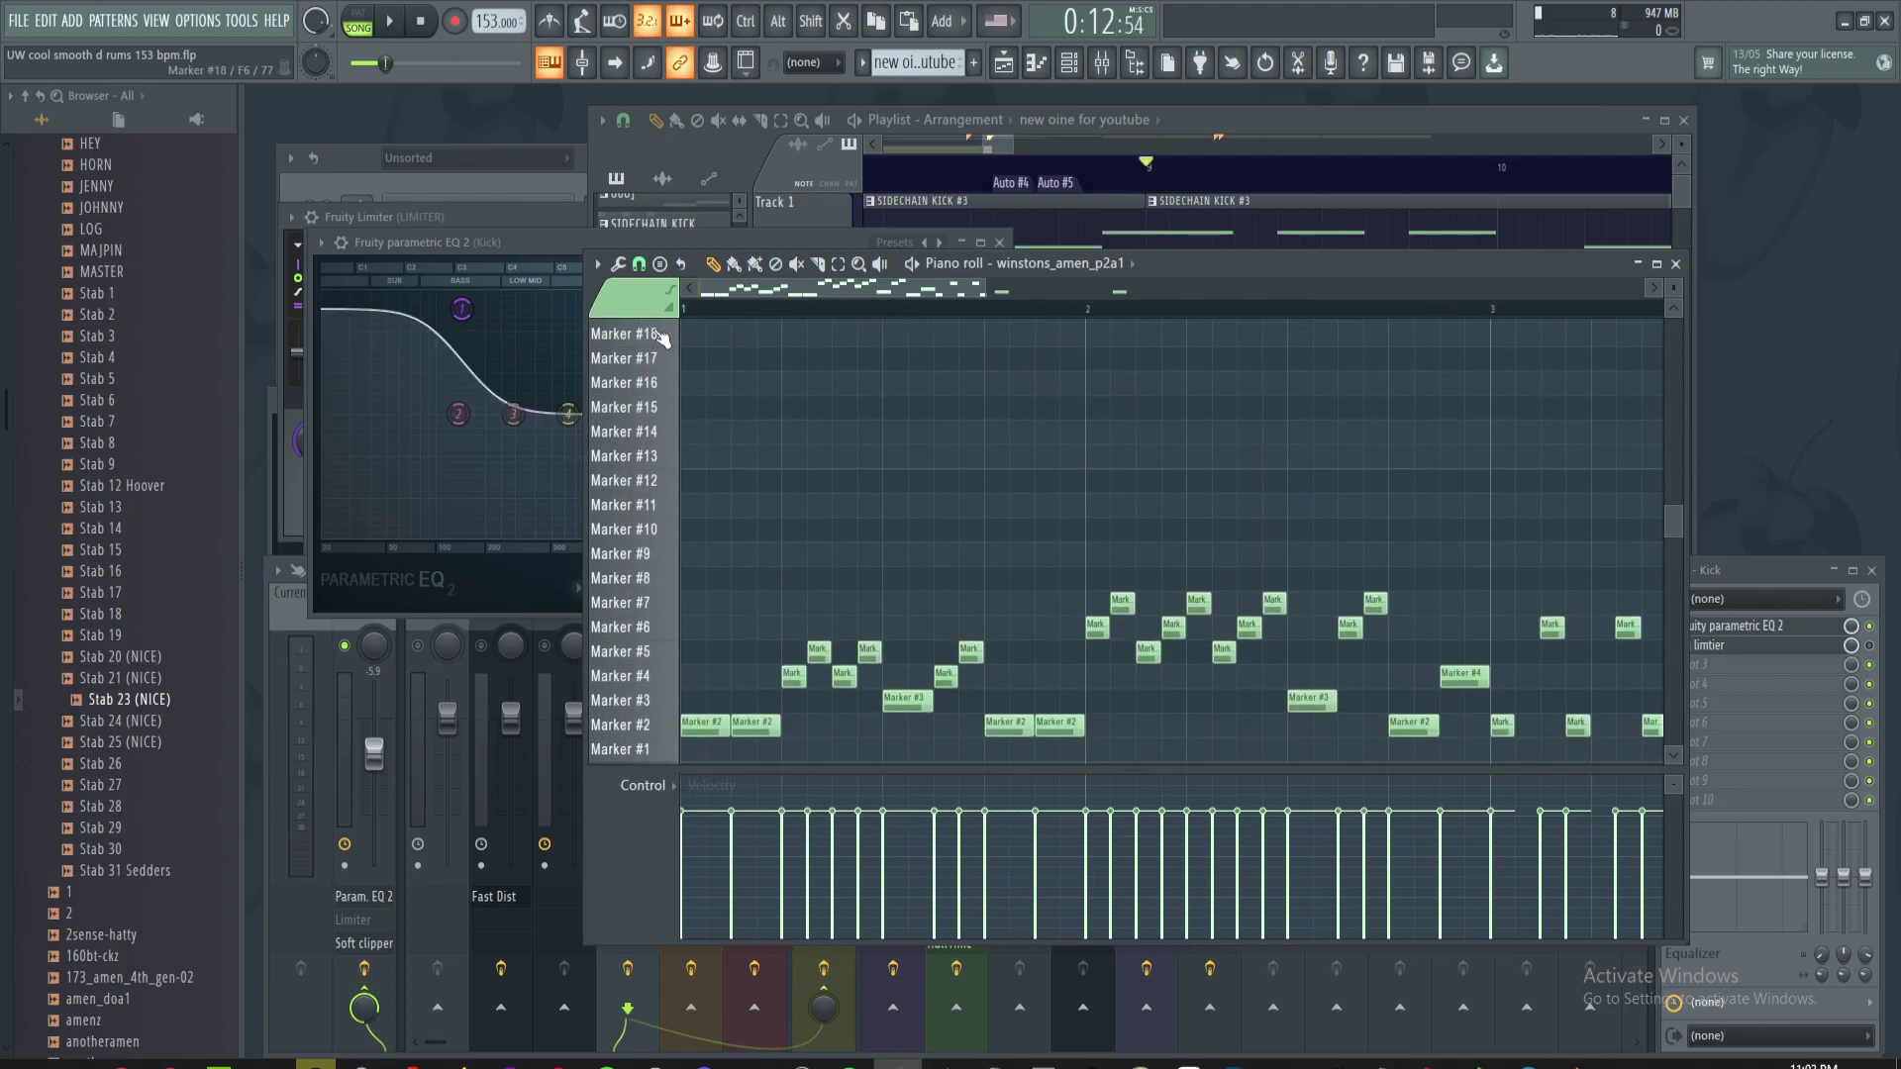
pyautogui.scroll(-2, 800, 493)
pyautogui.scroll(2, 1051, 499)
# - Play back the pattern from bar 1 and listen to how bar 2 continues it
pyautogui.press('space')
pyautogui.press('space')
pyautogui.press('space')
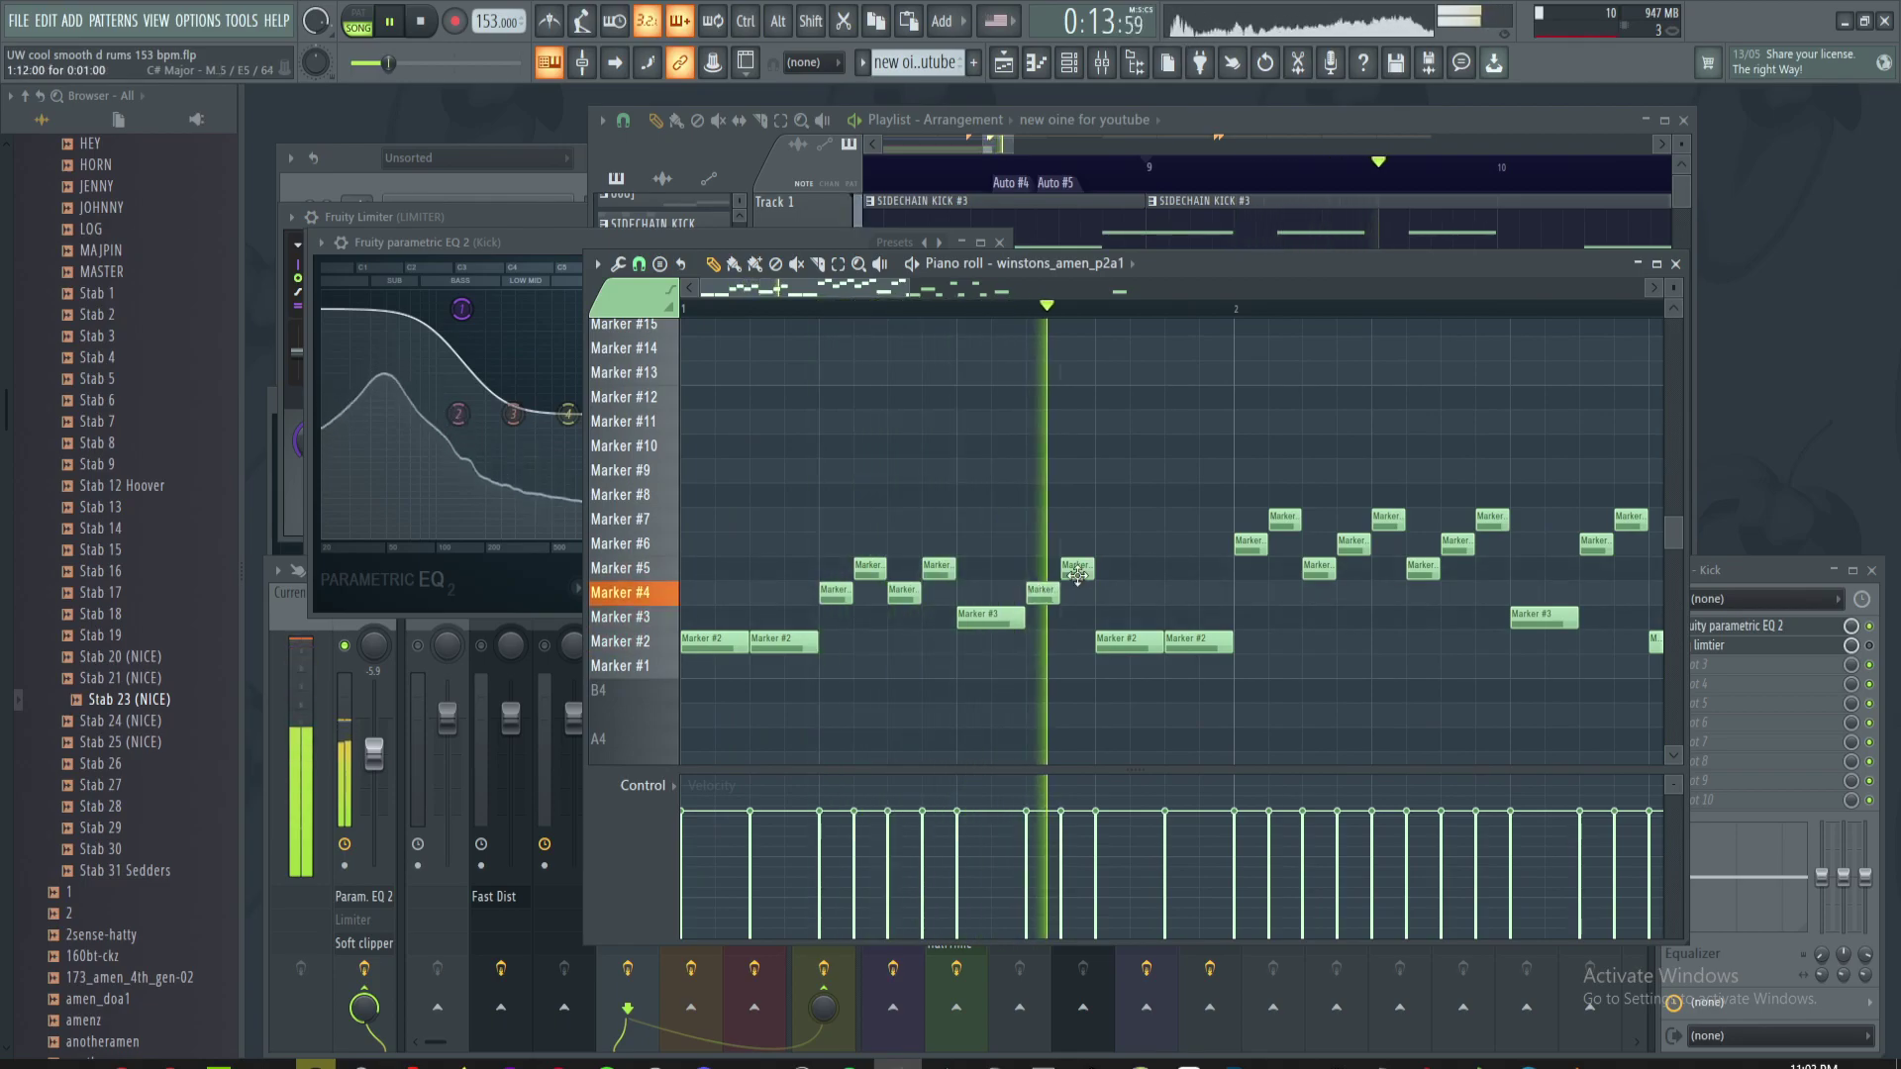
pyautogui.press('space')
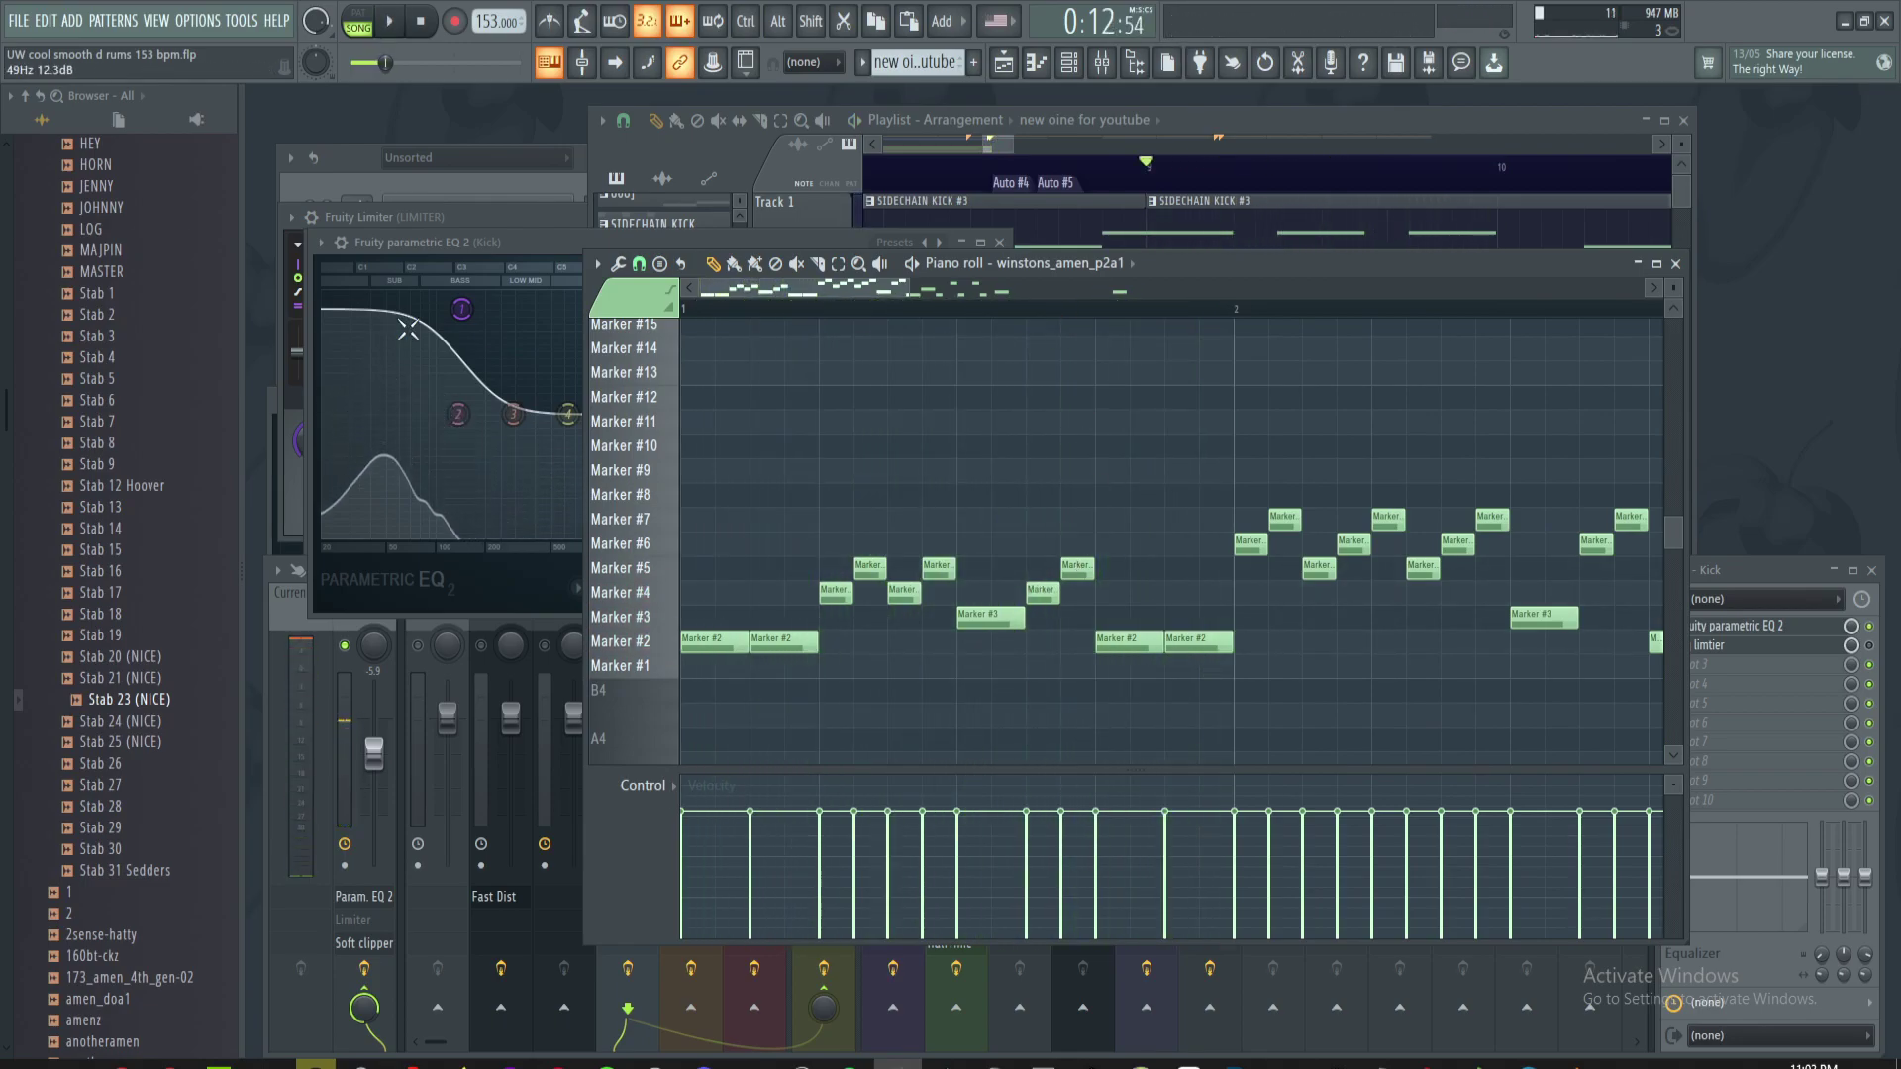
pyautogui.scroll(1, 939, 399)
pyautogui.scroll(1, 939, 399)
pyautogui.press('space')
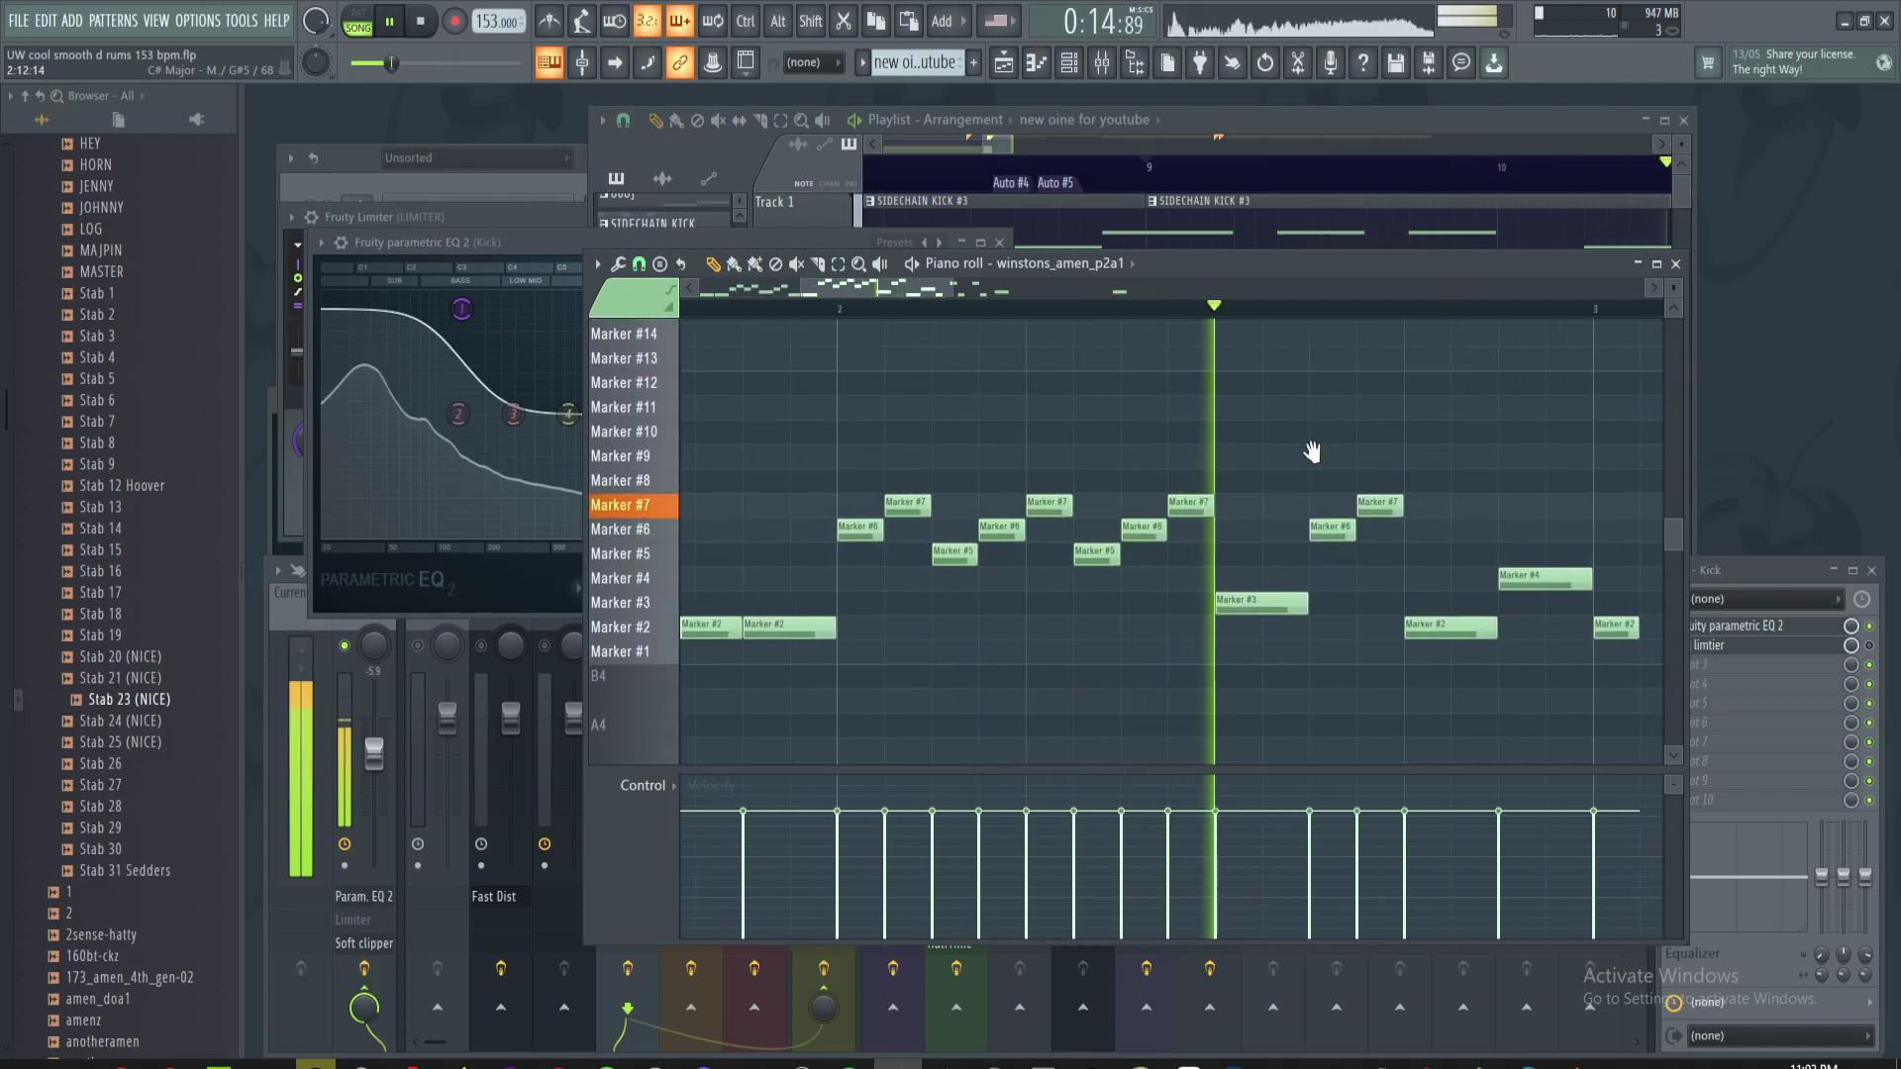
pyautogui.press('space')
# - Lengthen the three Marker #2 notes in bar 3 to eighth notes
pyautogui.moveTo(1218, 595); pyautogui.dragTo(1086, 602)
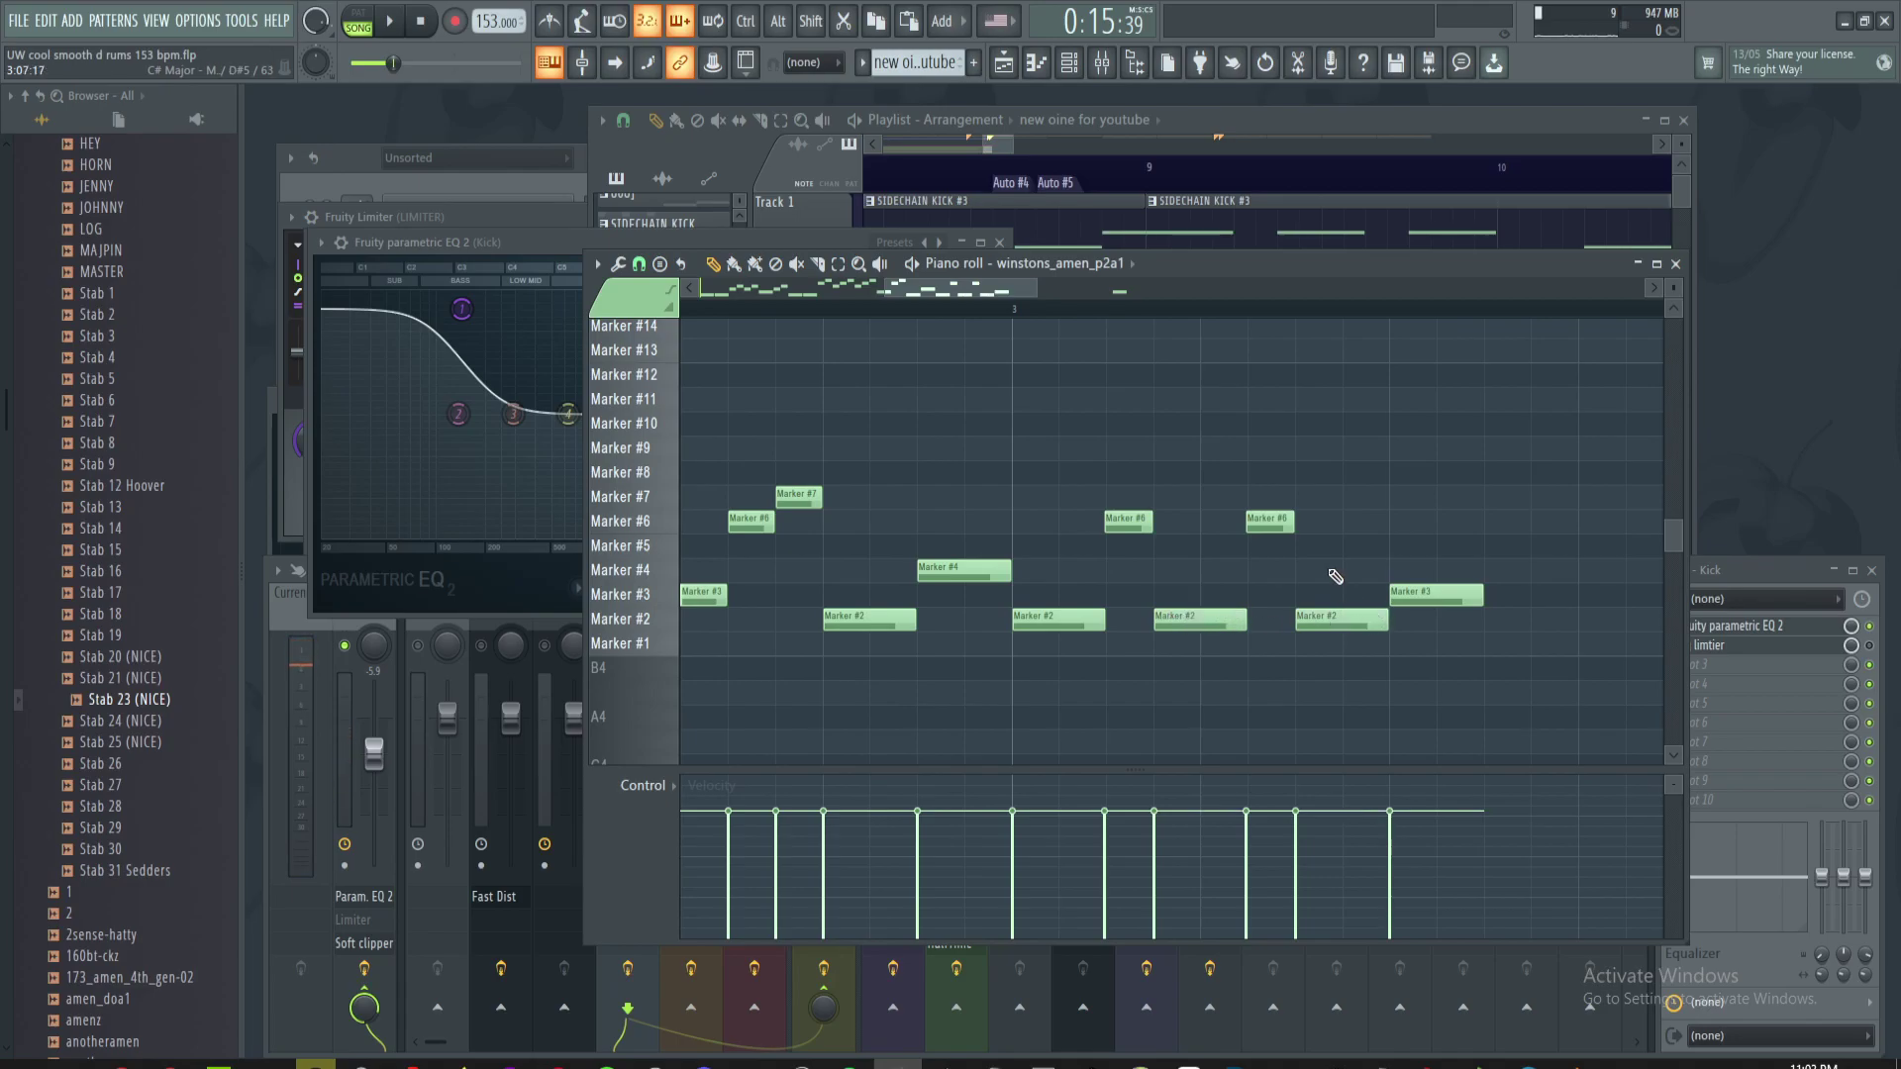
pyautogui.scroll(-3, 1336, 575)
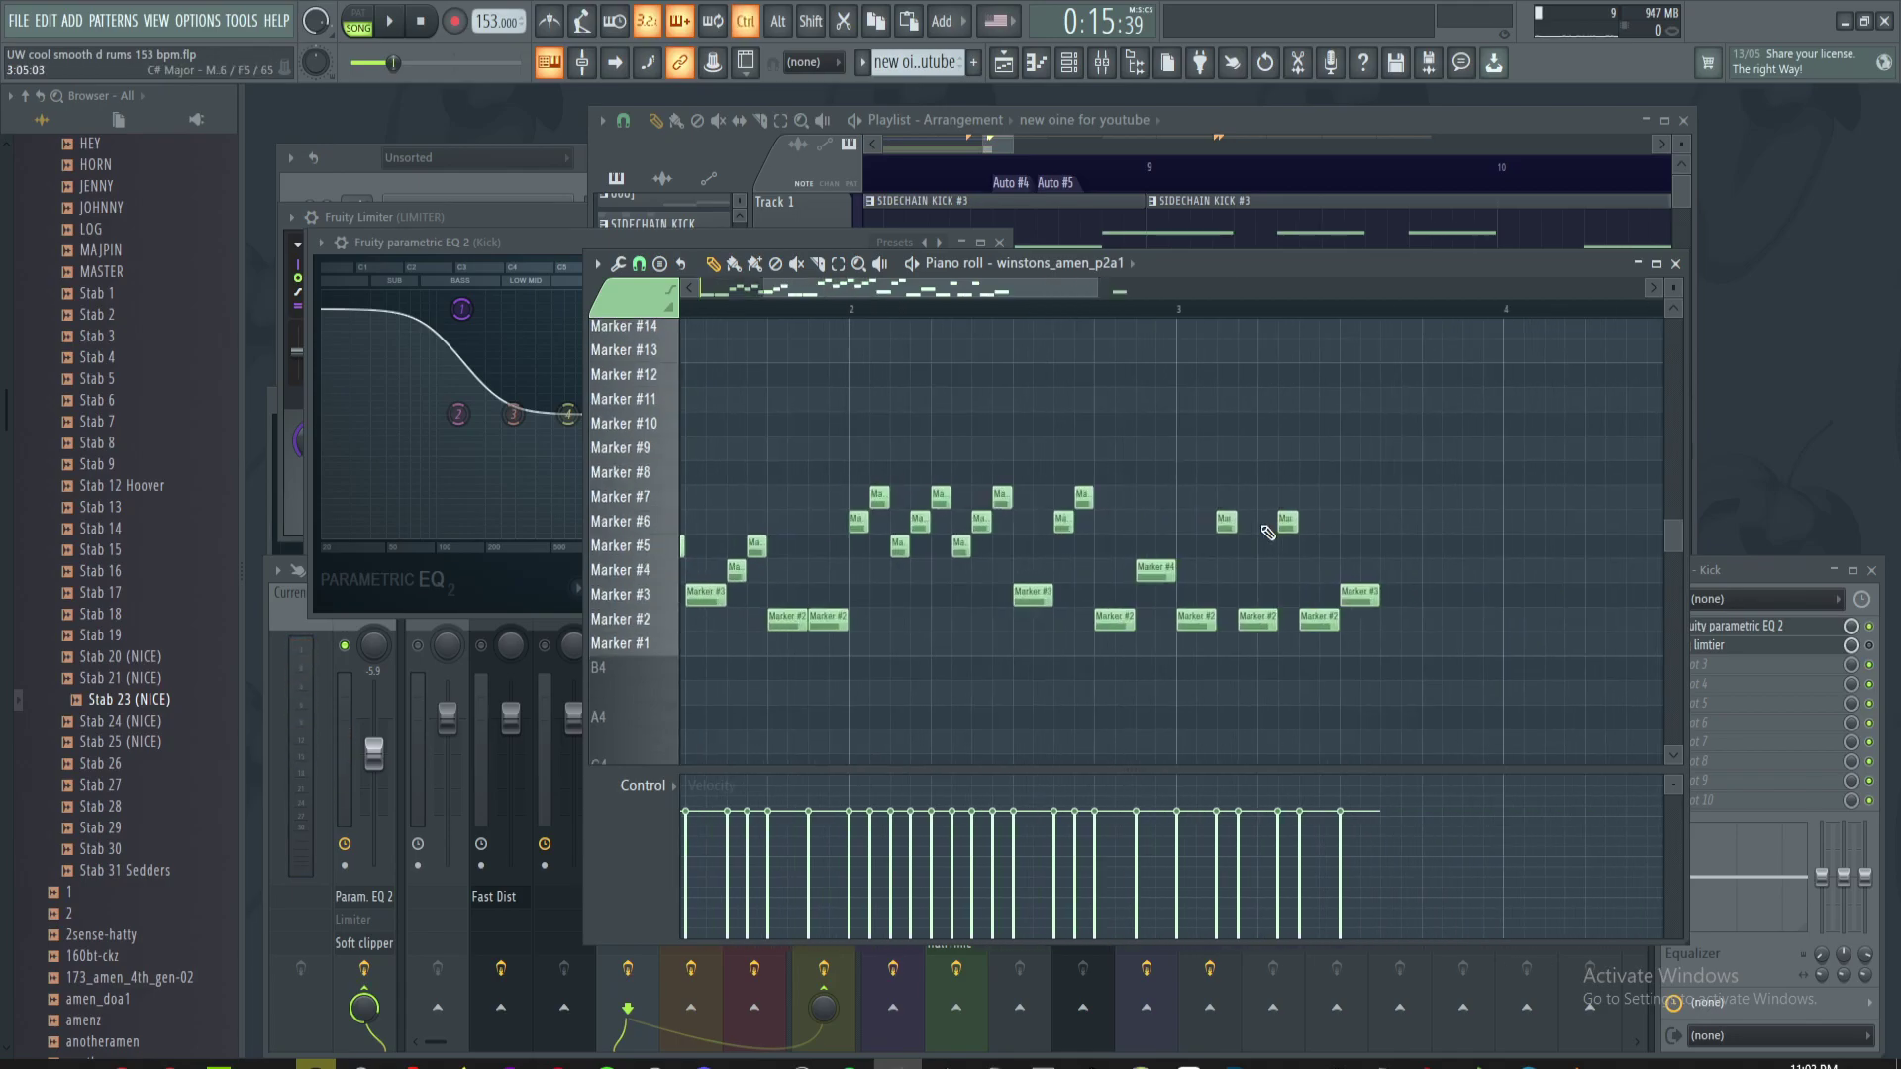
pyautogui.scroll(1, 1301, 551)
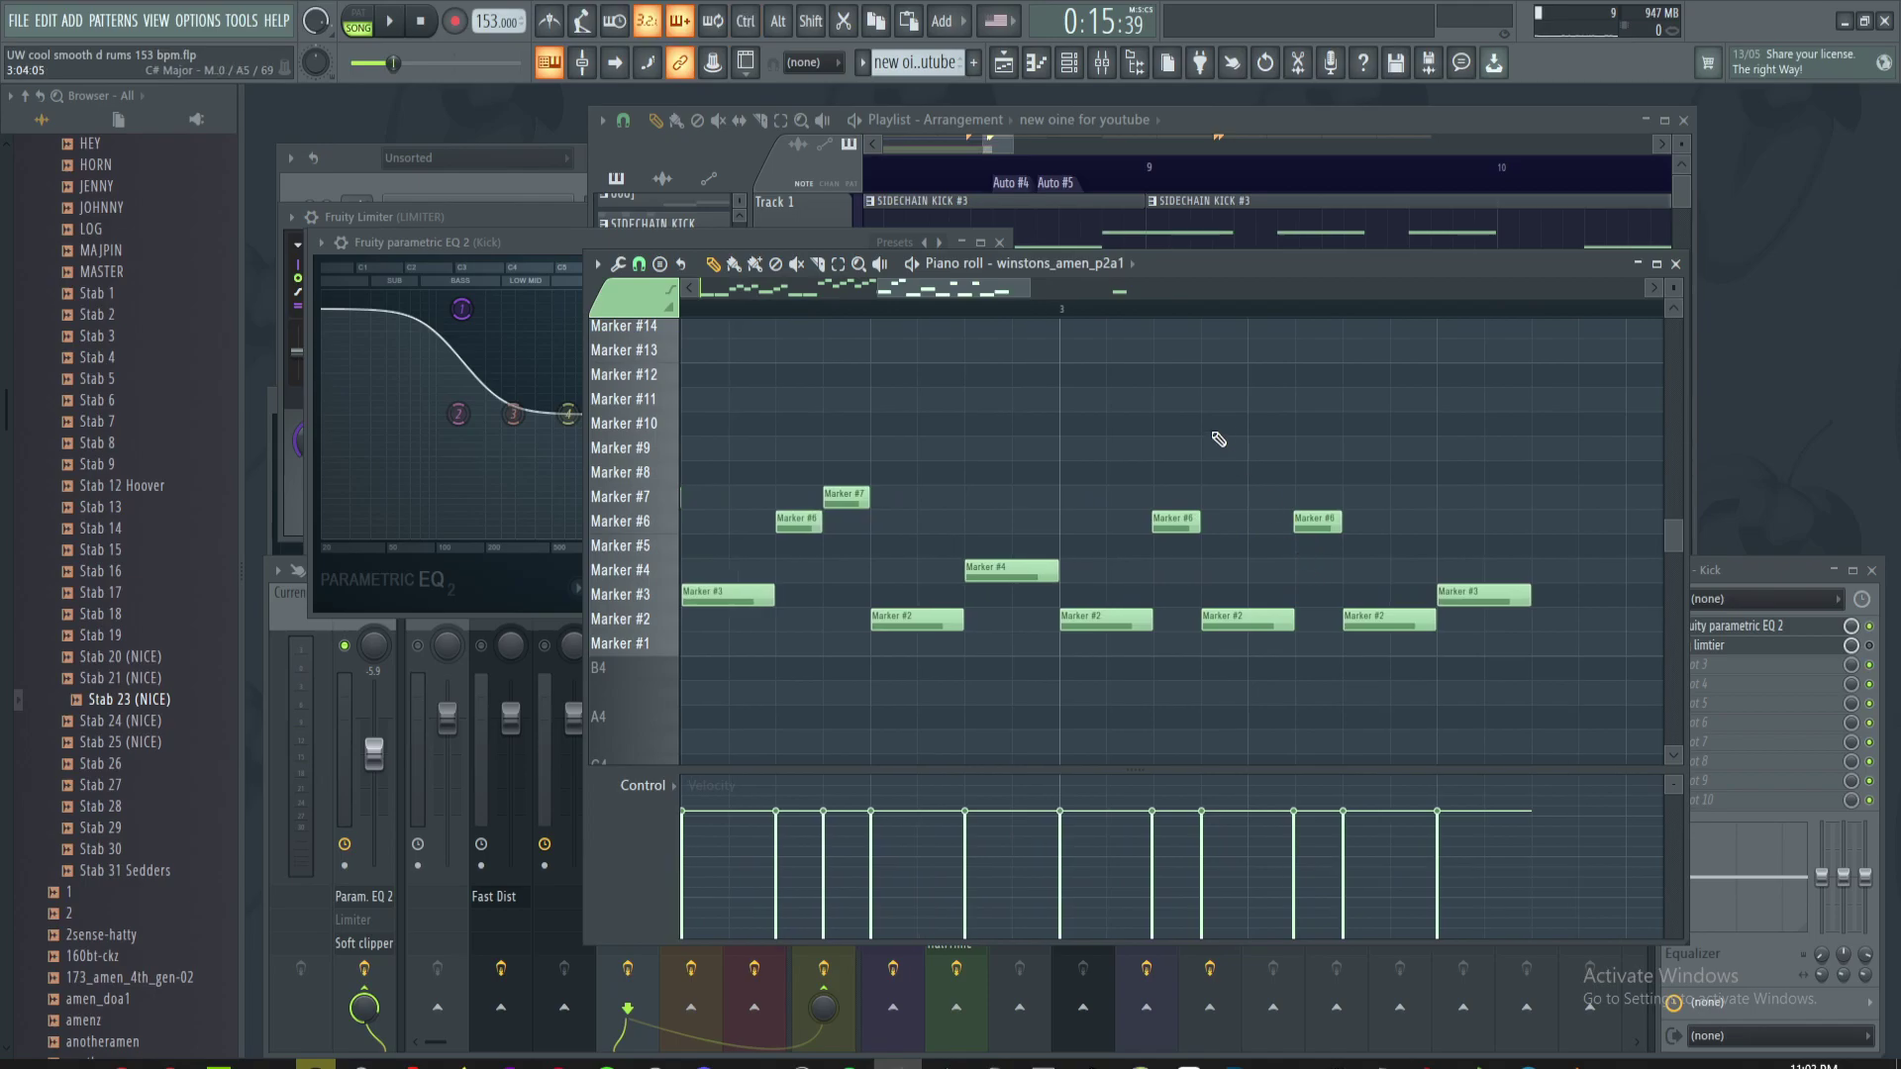
# - Play back the pattern from bar 1 into bar 3 with the lengthened Marker #2 notes
pyautogui.scroll(-6, 1218, 438)
pyautogui.scroll(3, 1149, 433)
pyautogui.moveTo(1247, 449); pyautogui.dragTo(1620, 485)
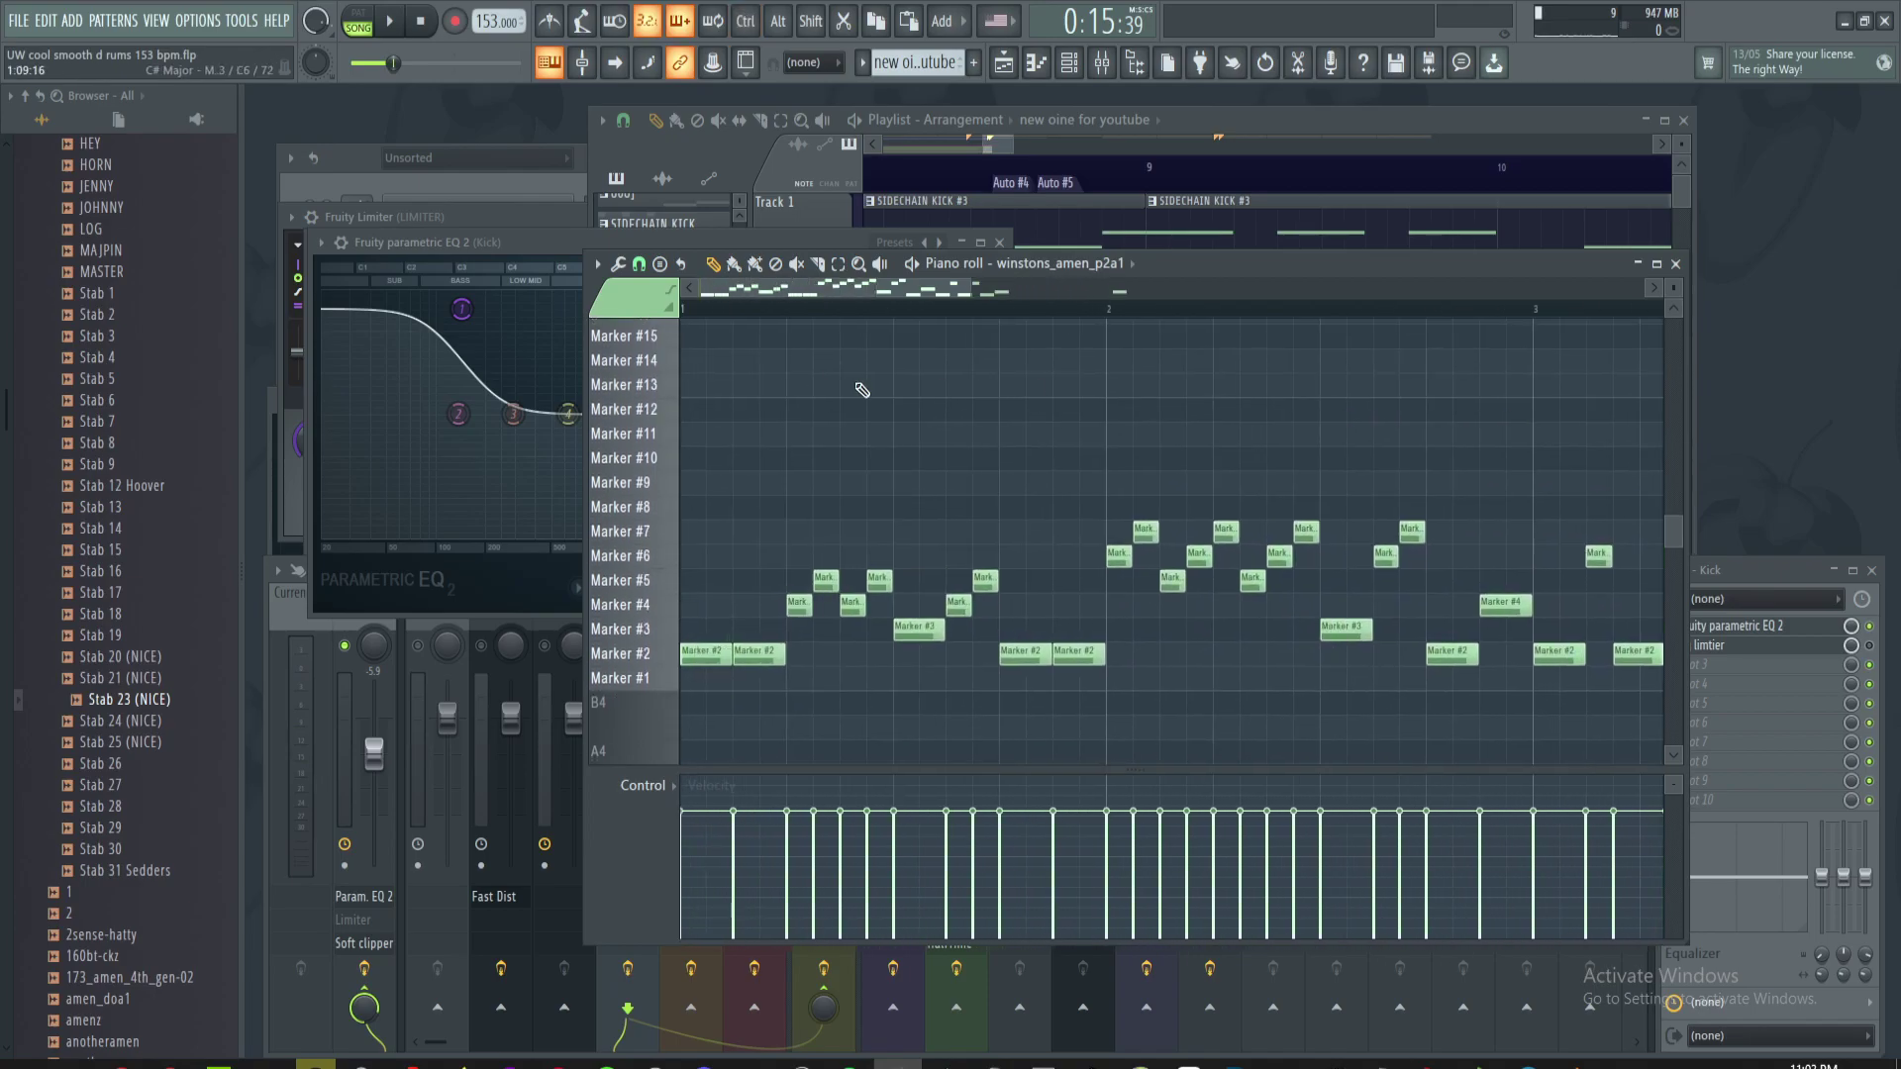
pyautogui.scroll(1, 845, 390)
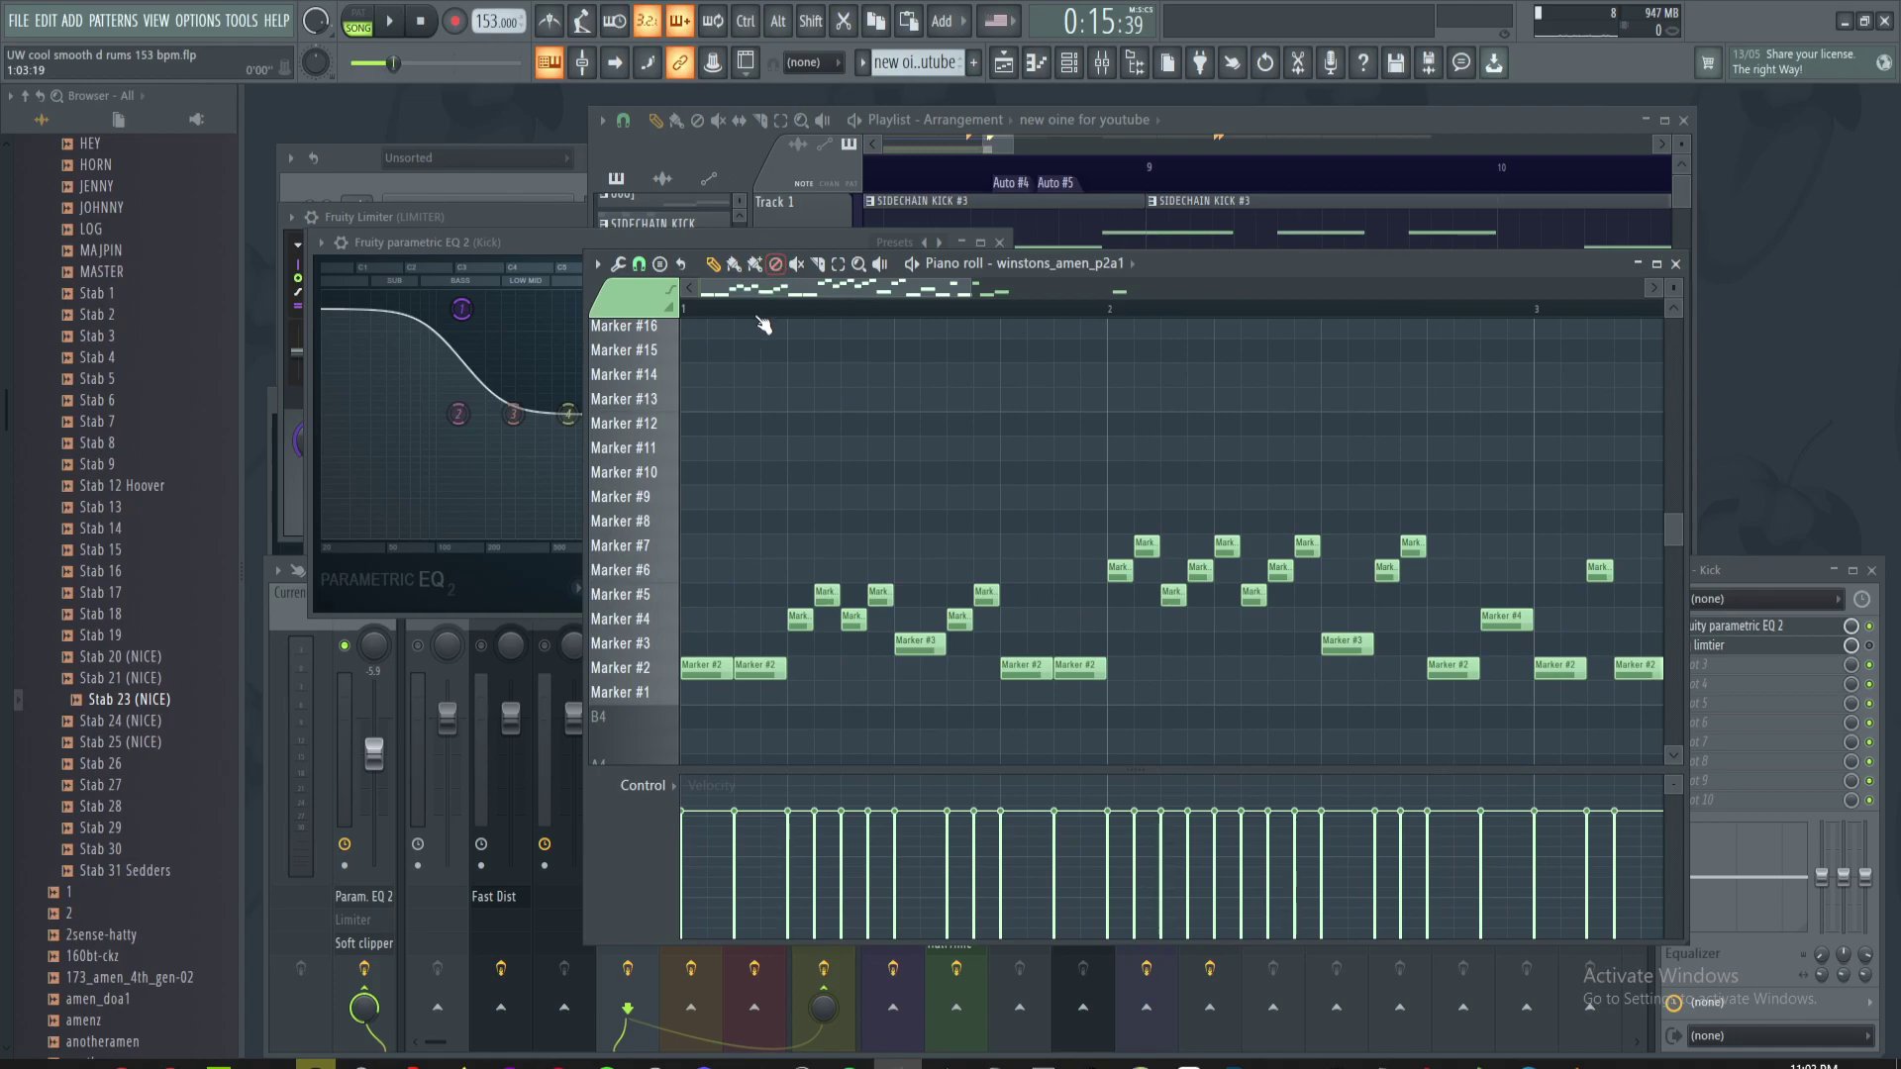
pyautogui.press('space')
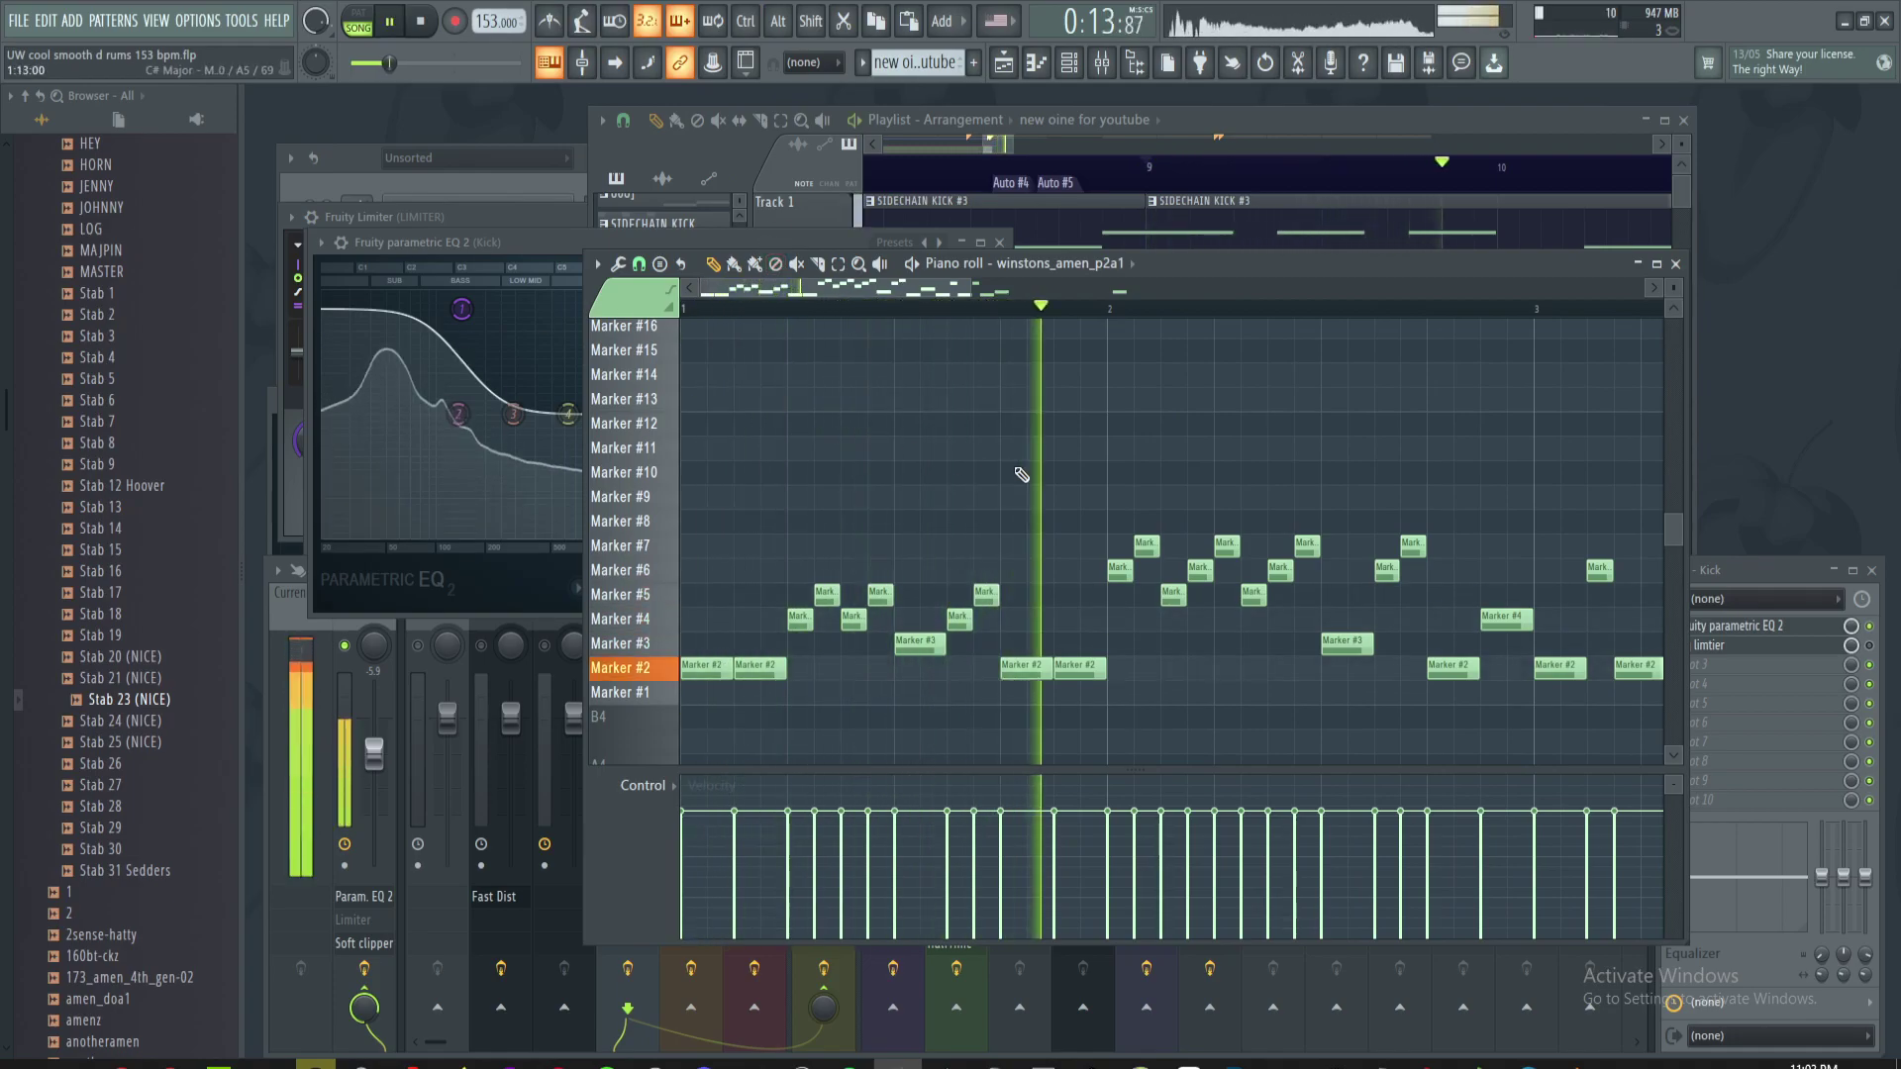
pyautogui.moveTo(1538, 470); pyautogui.dragTo(1125, 427)
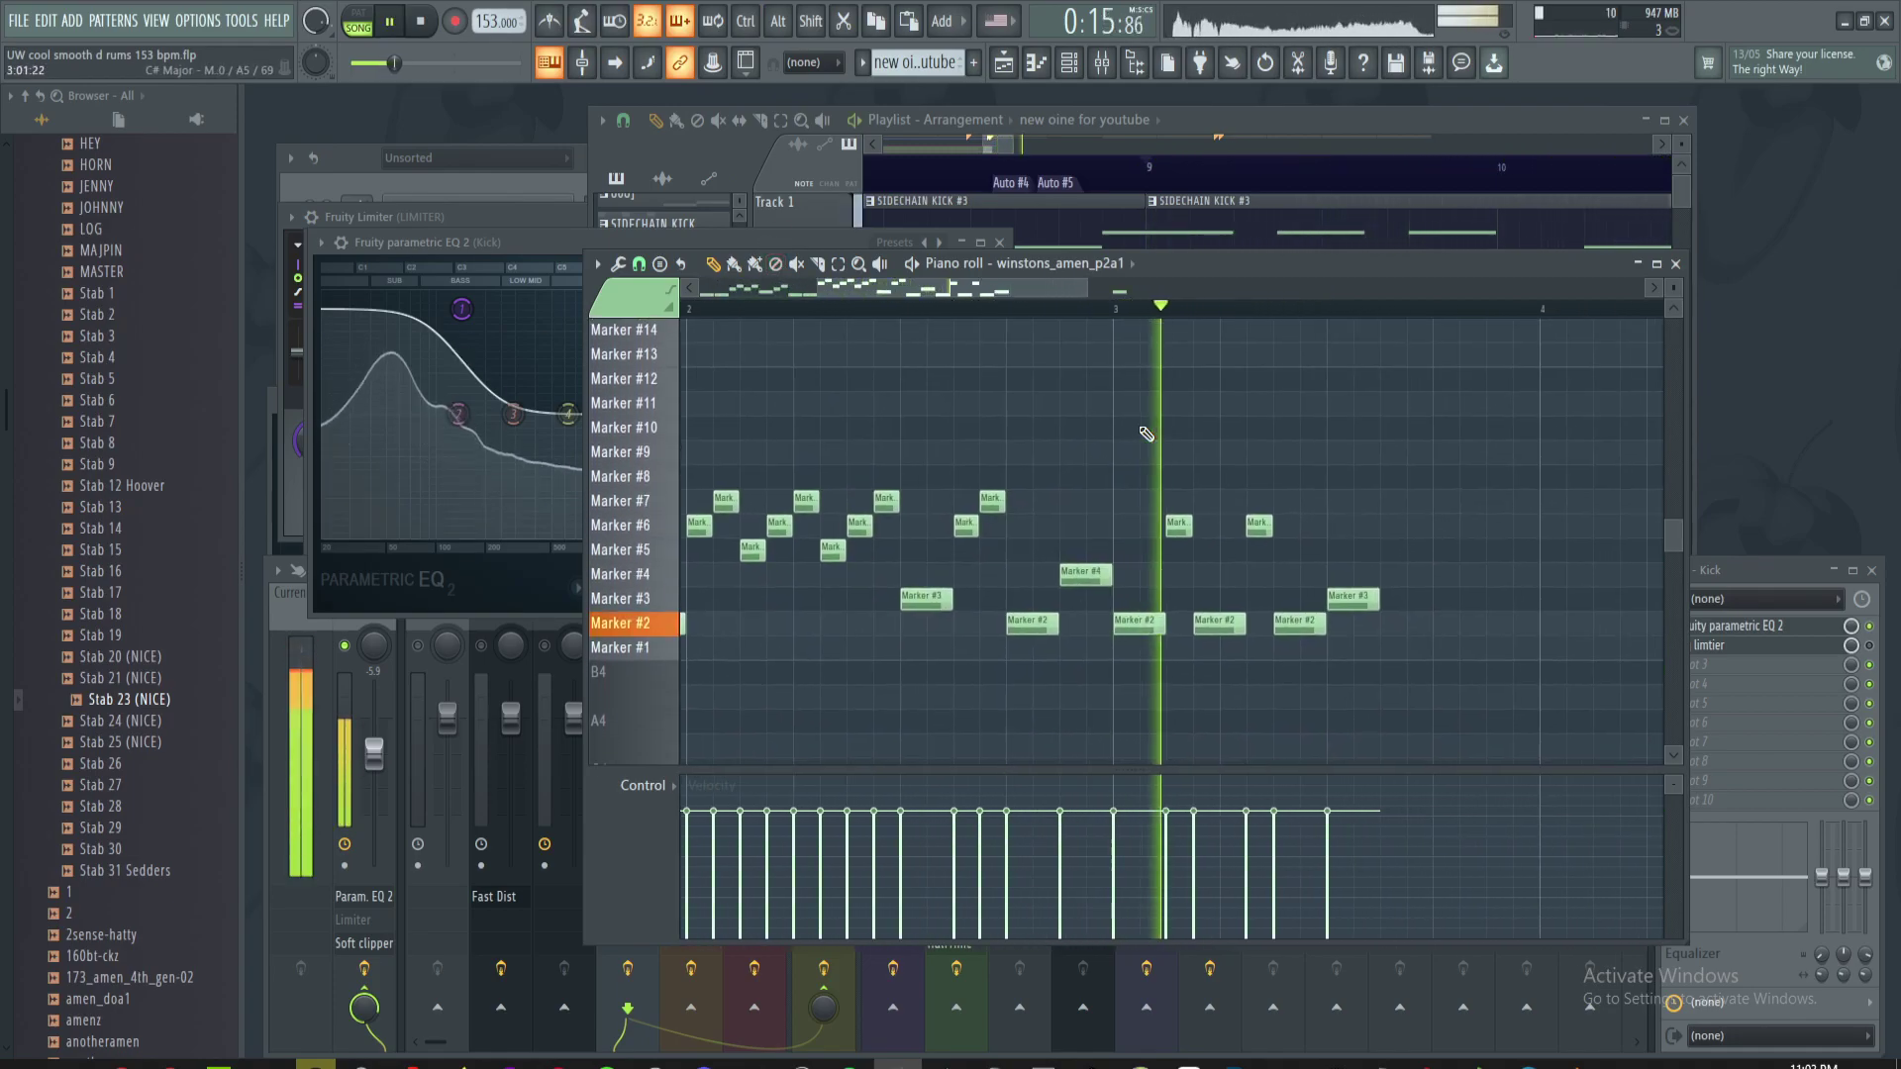
pyautogui.press('space')
# - Replace the Marker #4 eighth note at the end of bar 2 with two consecutive Marker #4 sixteenth notes
pyautogui.scroll(2, 1091, 539)
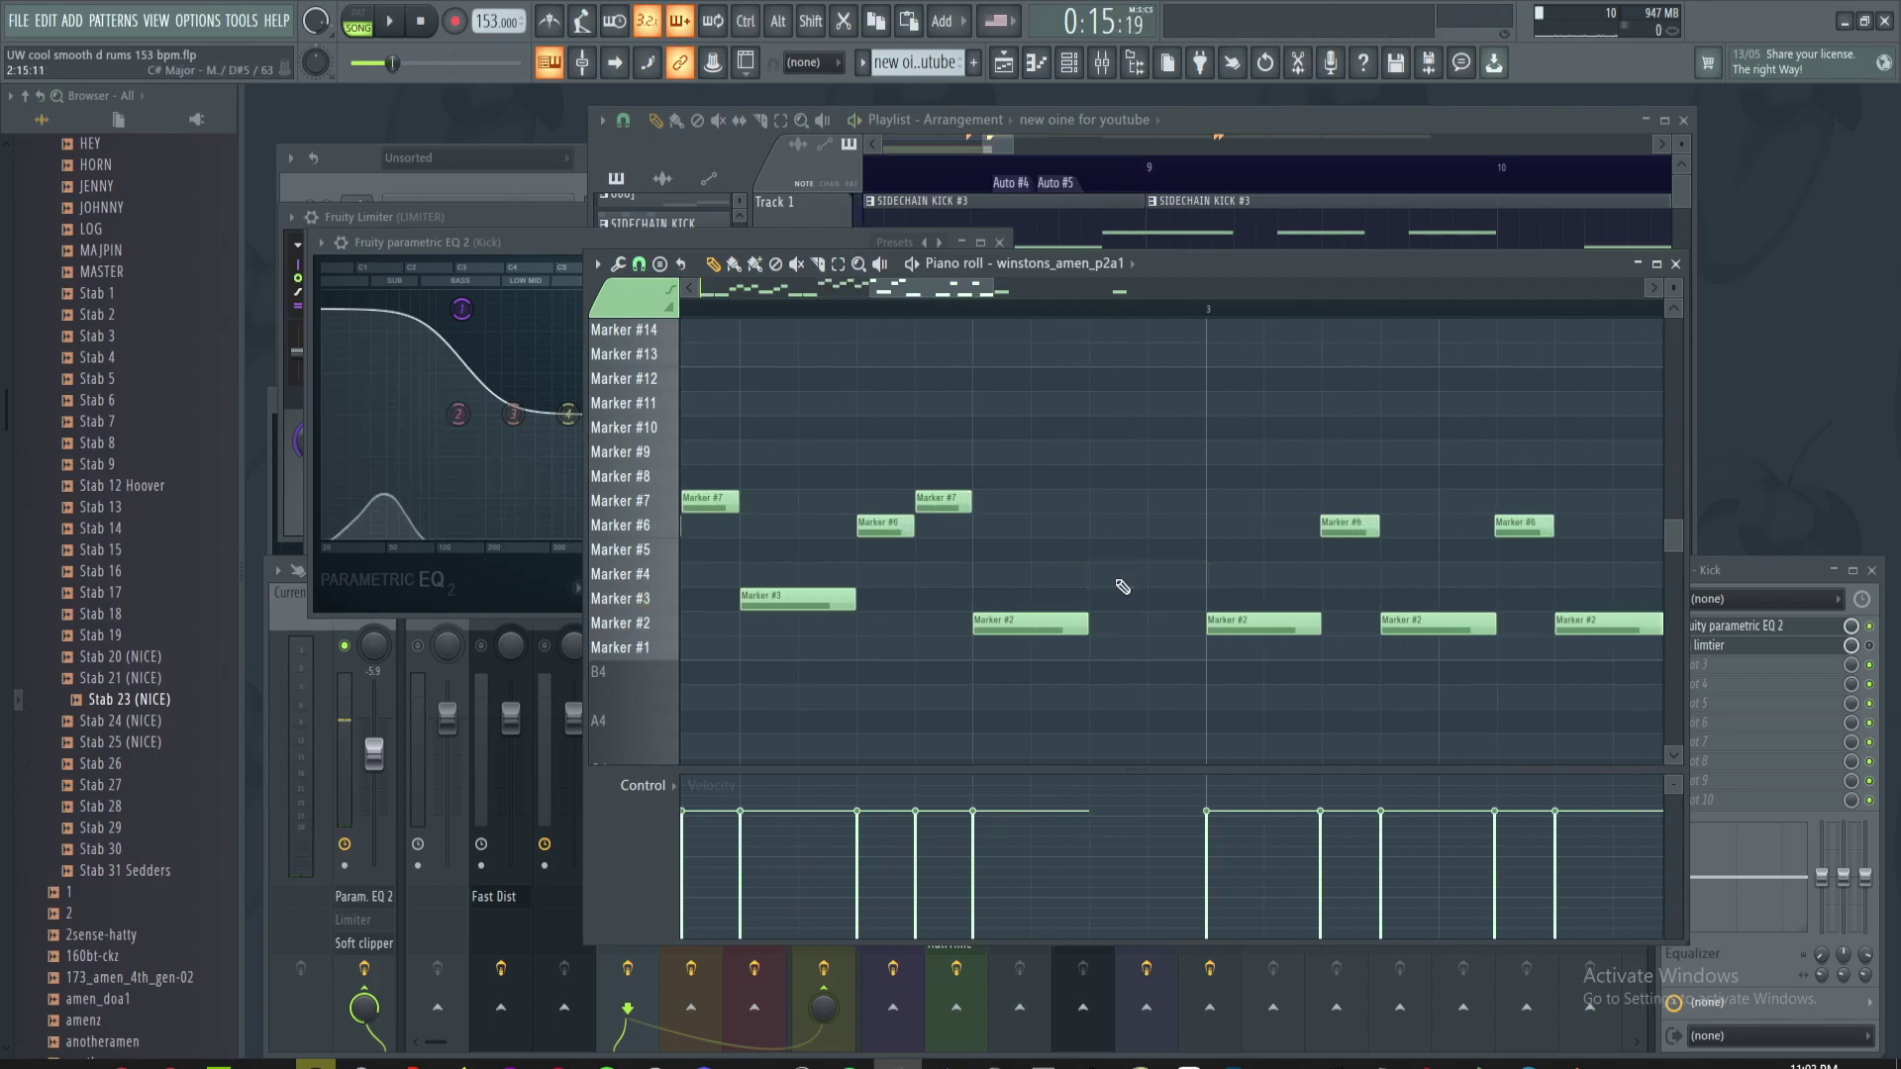
pyautogui.click(1111, 576)
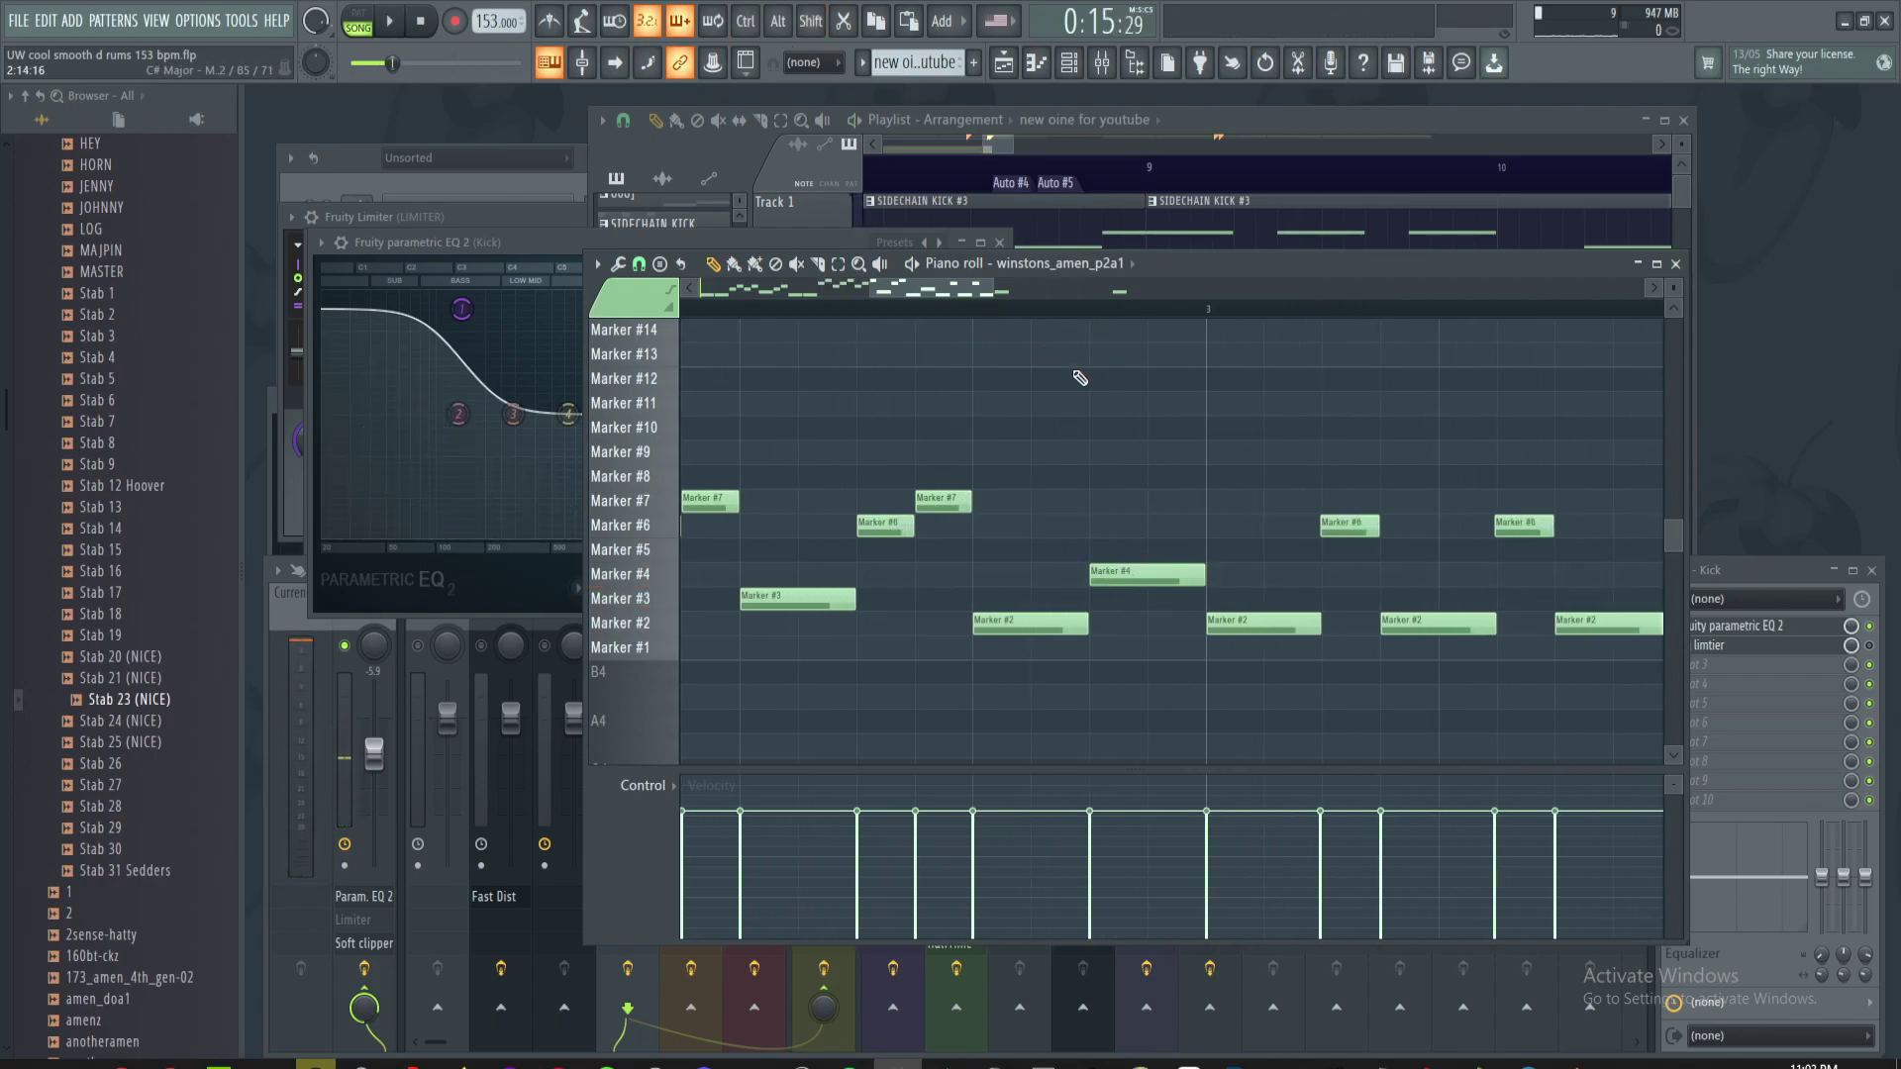
pyautogui.press('space')
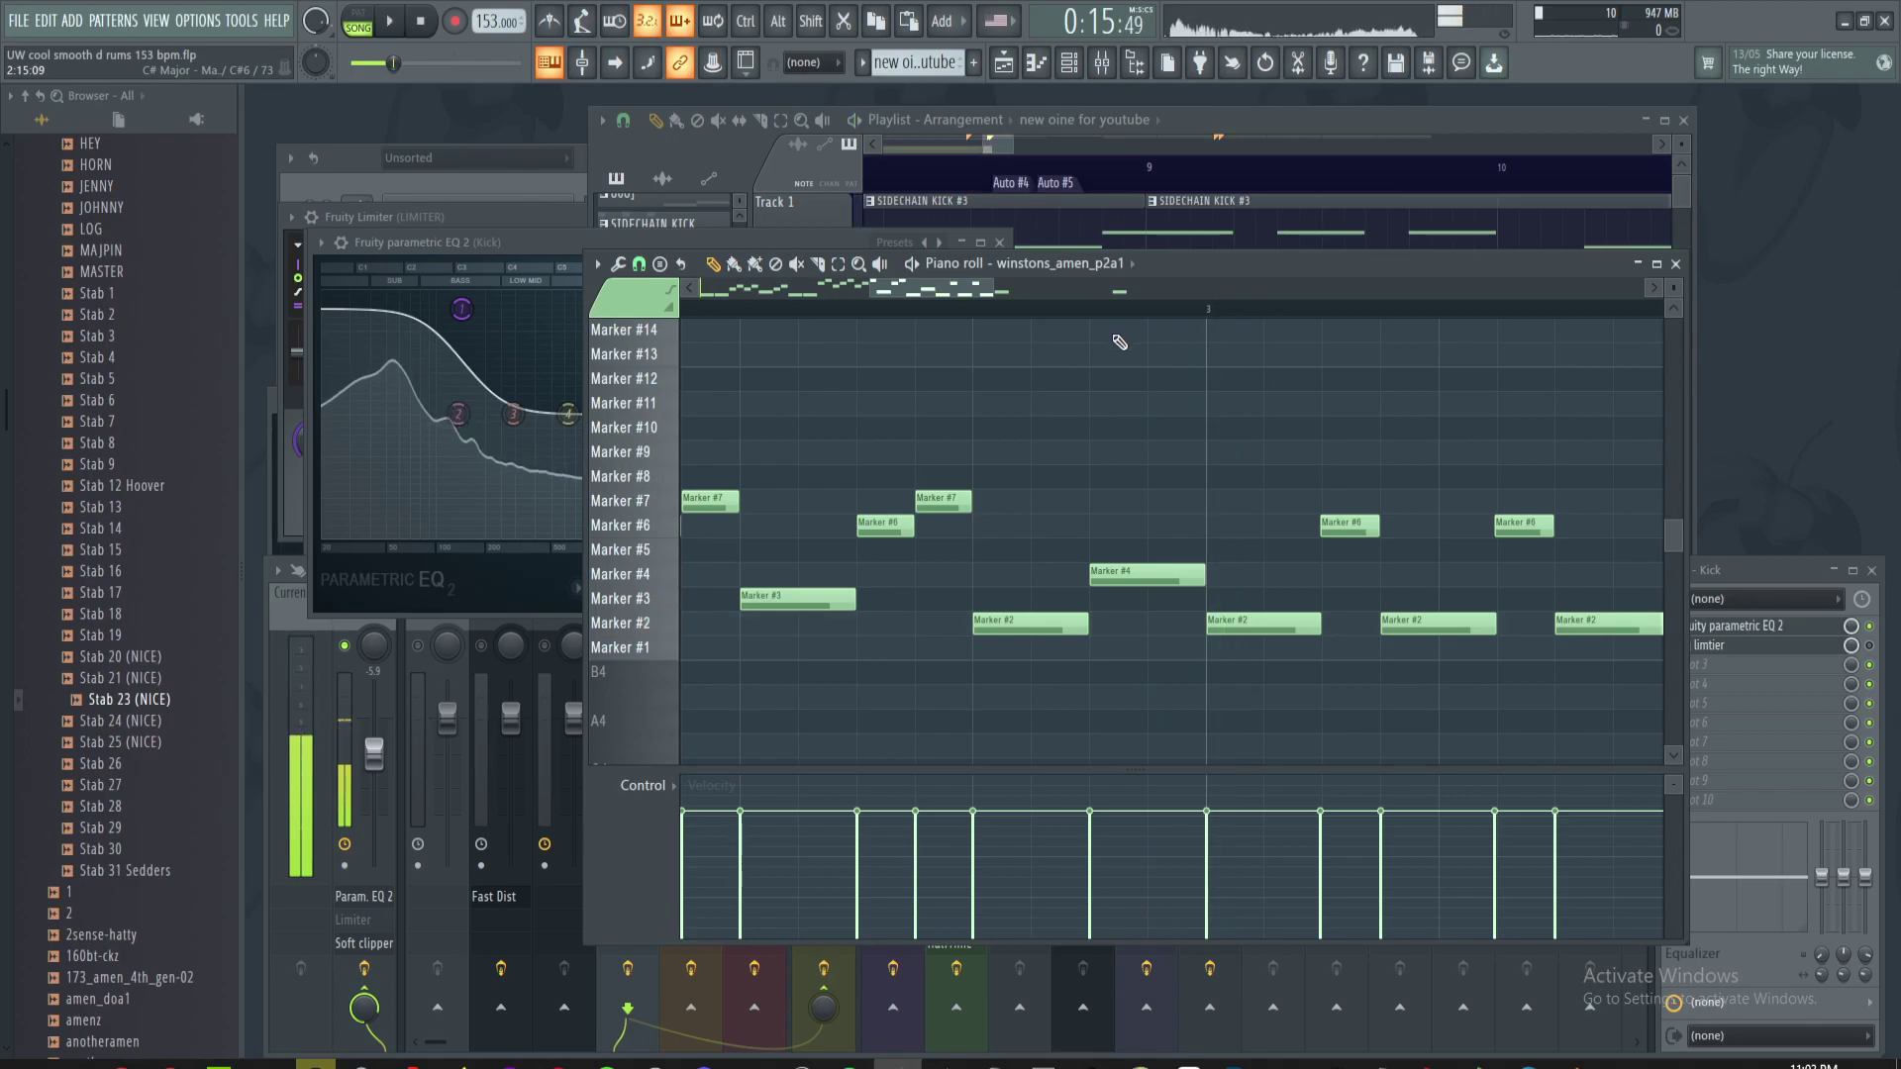
pyautogui.rightClick(1110, 582)
pyautogui.click(1109, 581)
pyautogui.click(1218, 576)
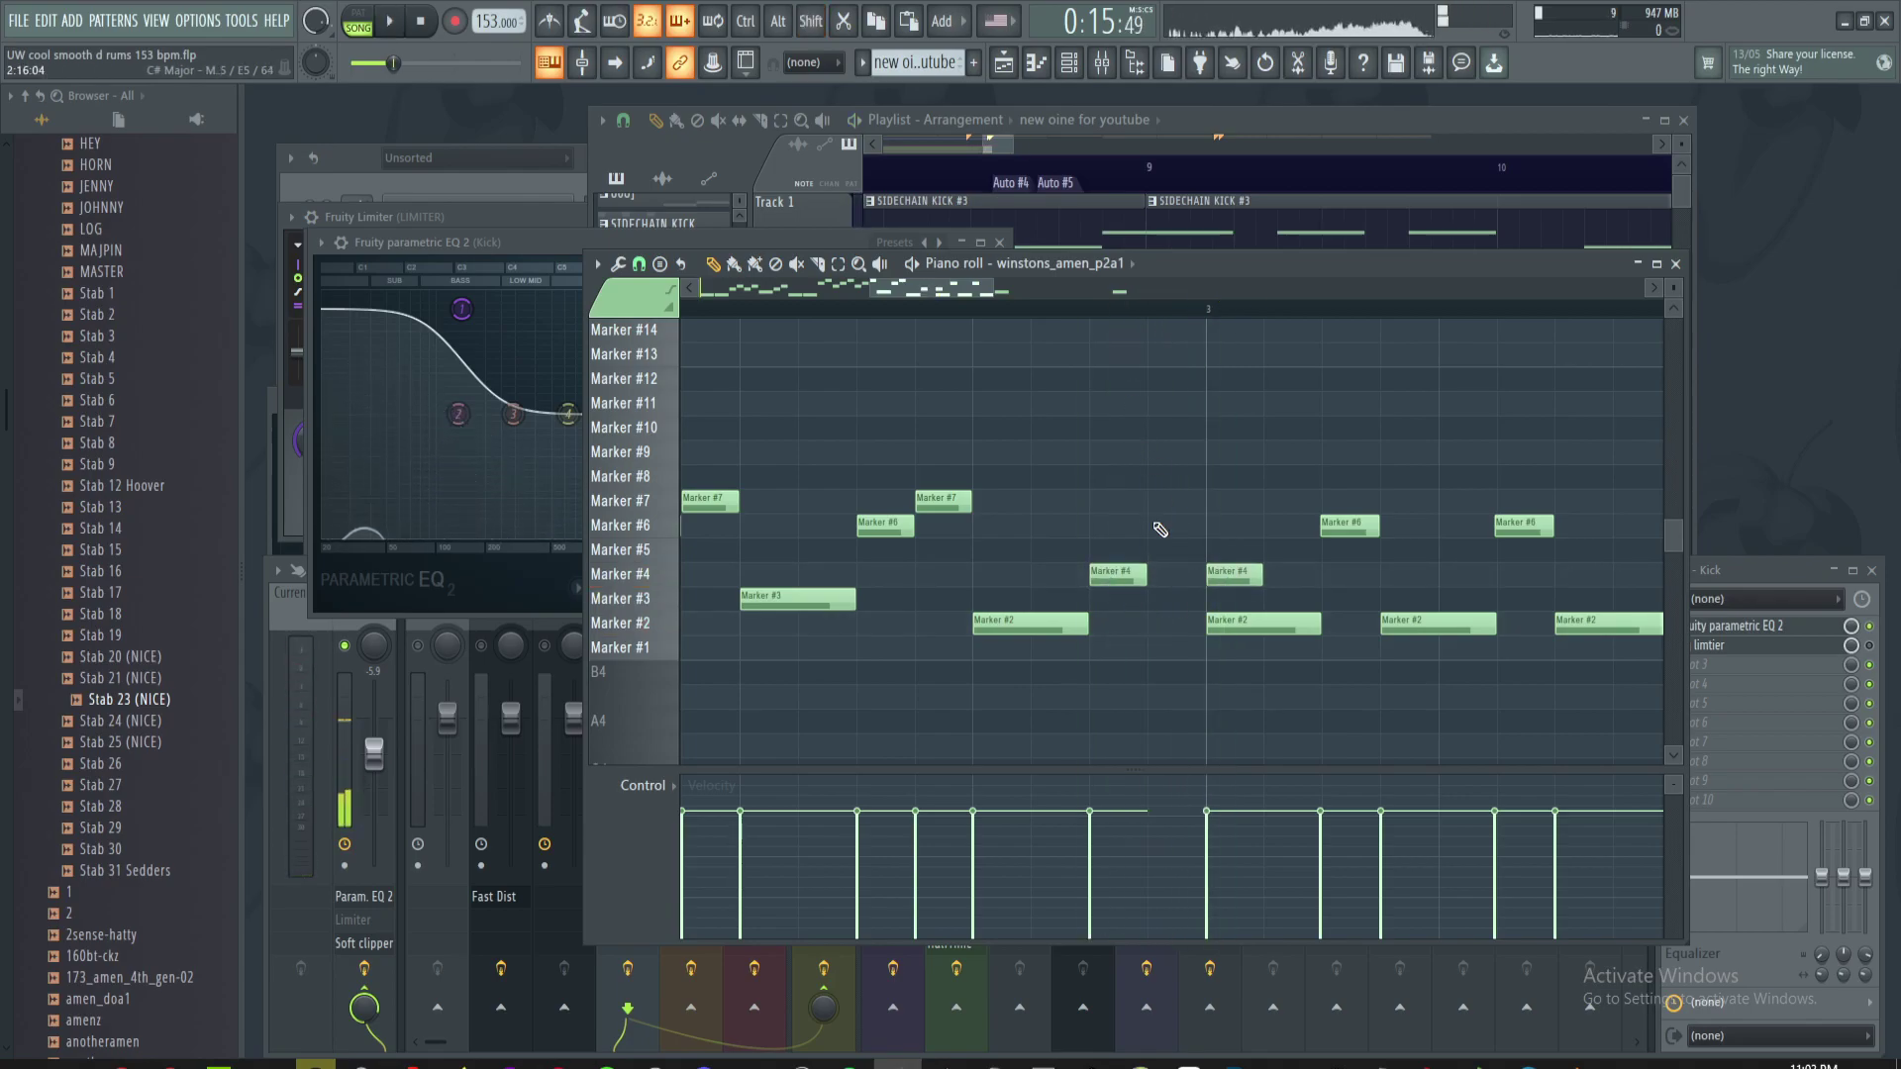
pyautogui.click(1173, 575)
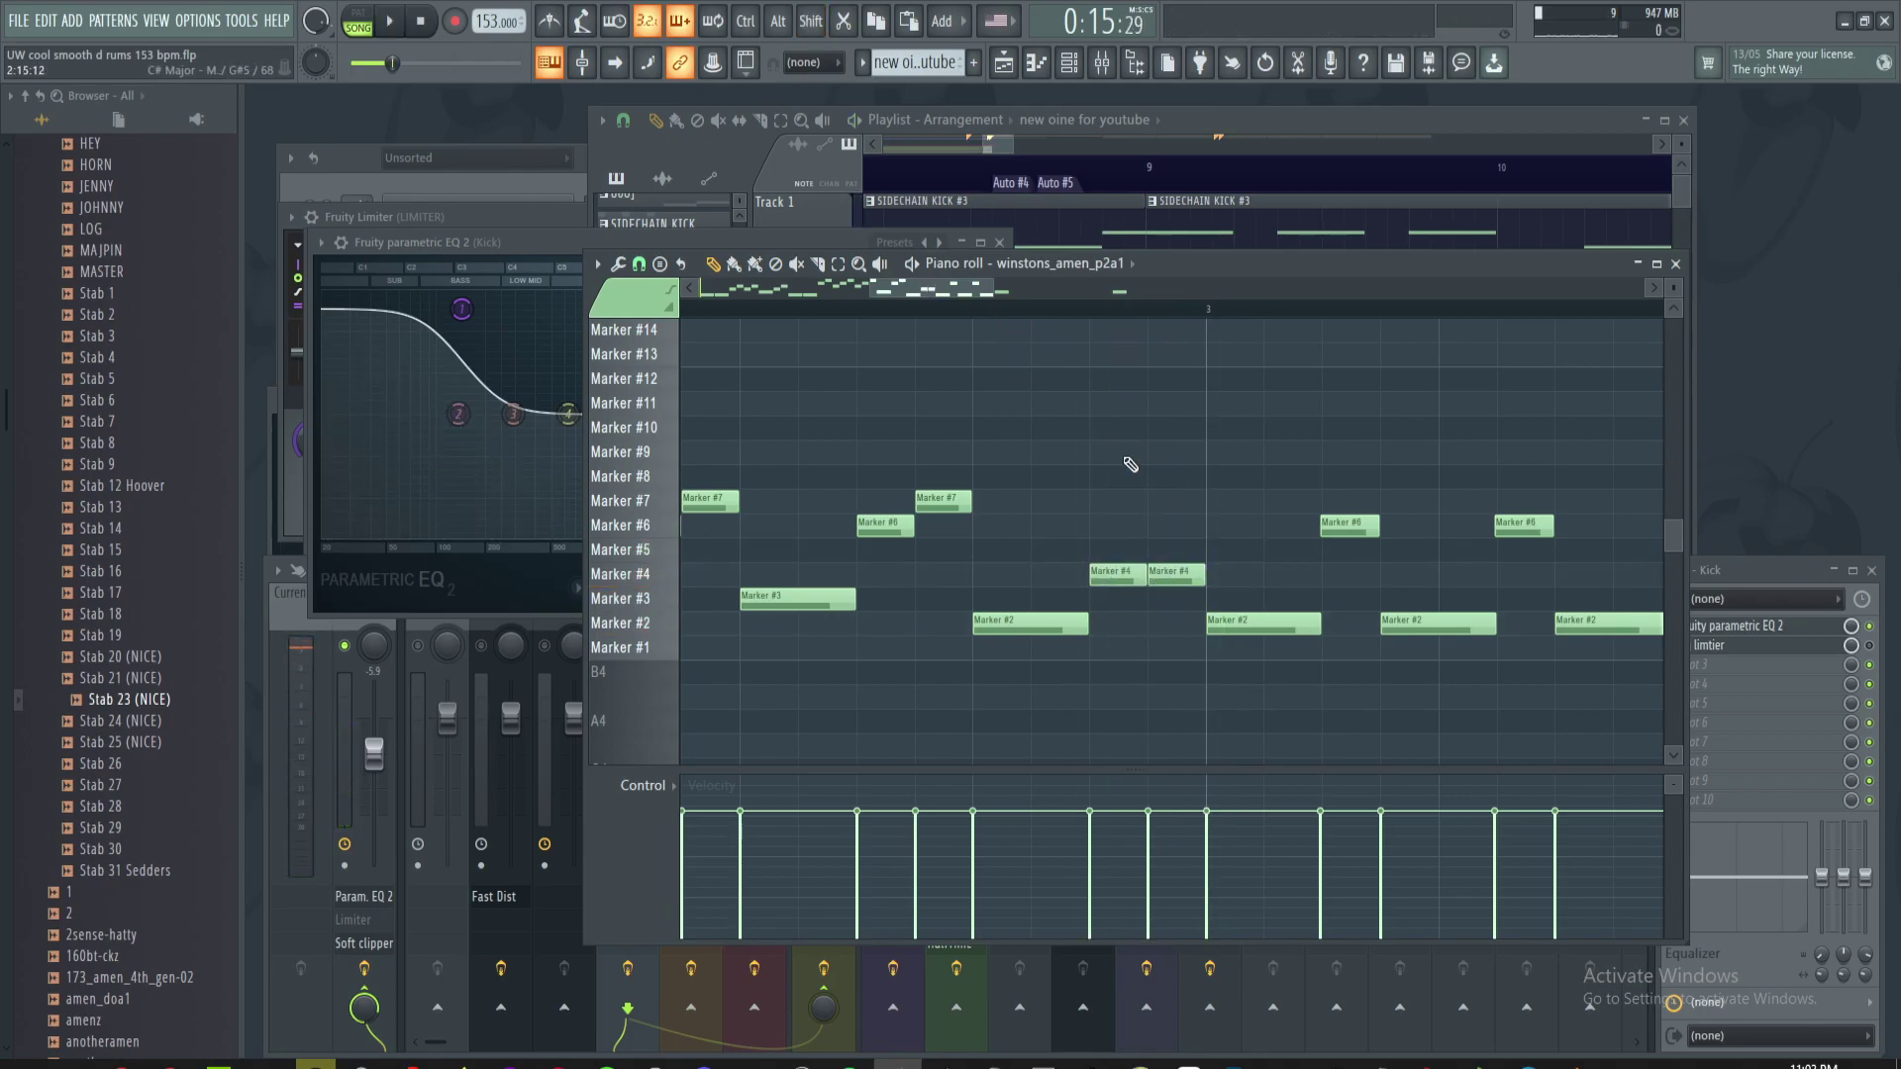
# - Switch to OBS to check the recording status and return to the piano roll
pyautogui.scroll(-4, 1136, 472)
pyautogui.hotkey('alt', 'Tab')
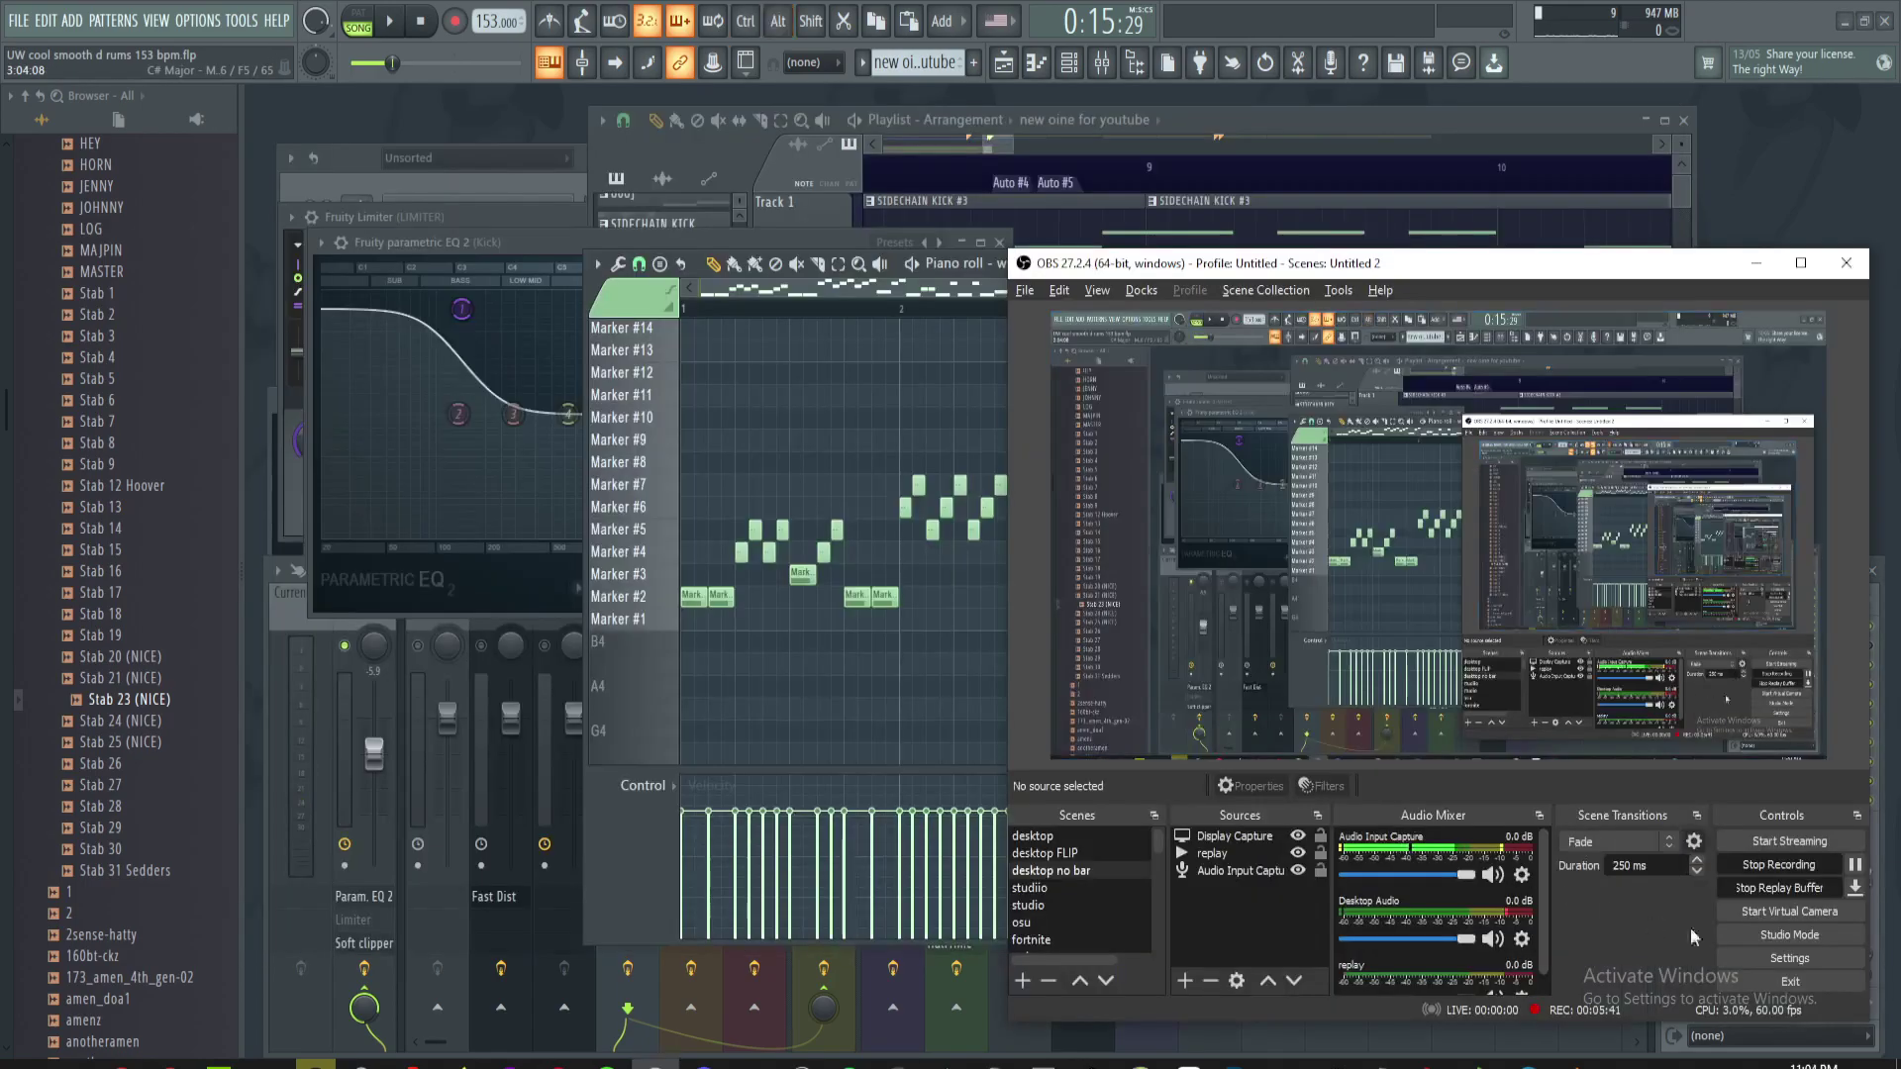
pyautogui.hotkey('alt', 'Tab')
pyautogui.scroll(3, 1086, 659)
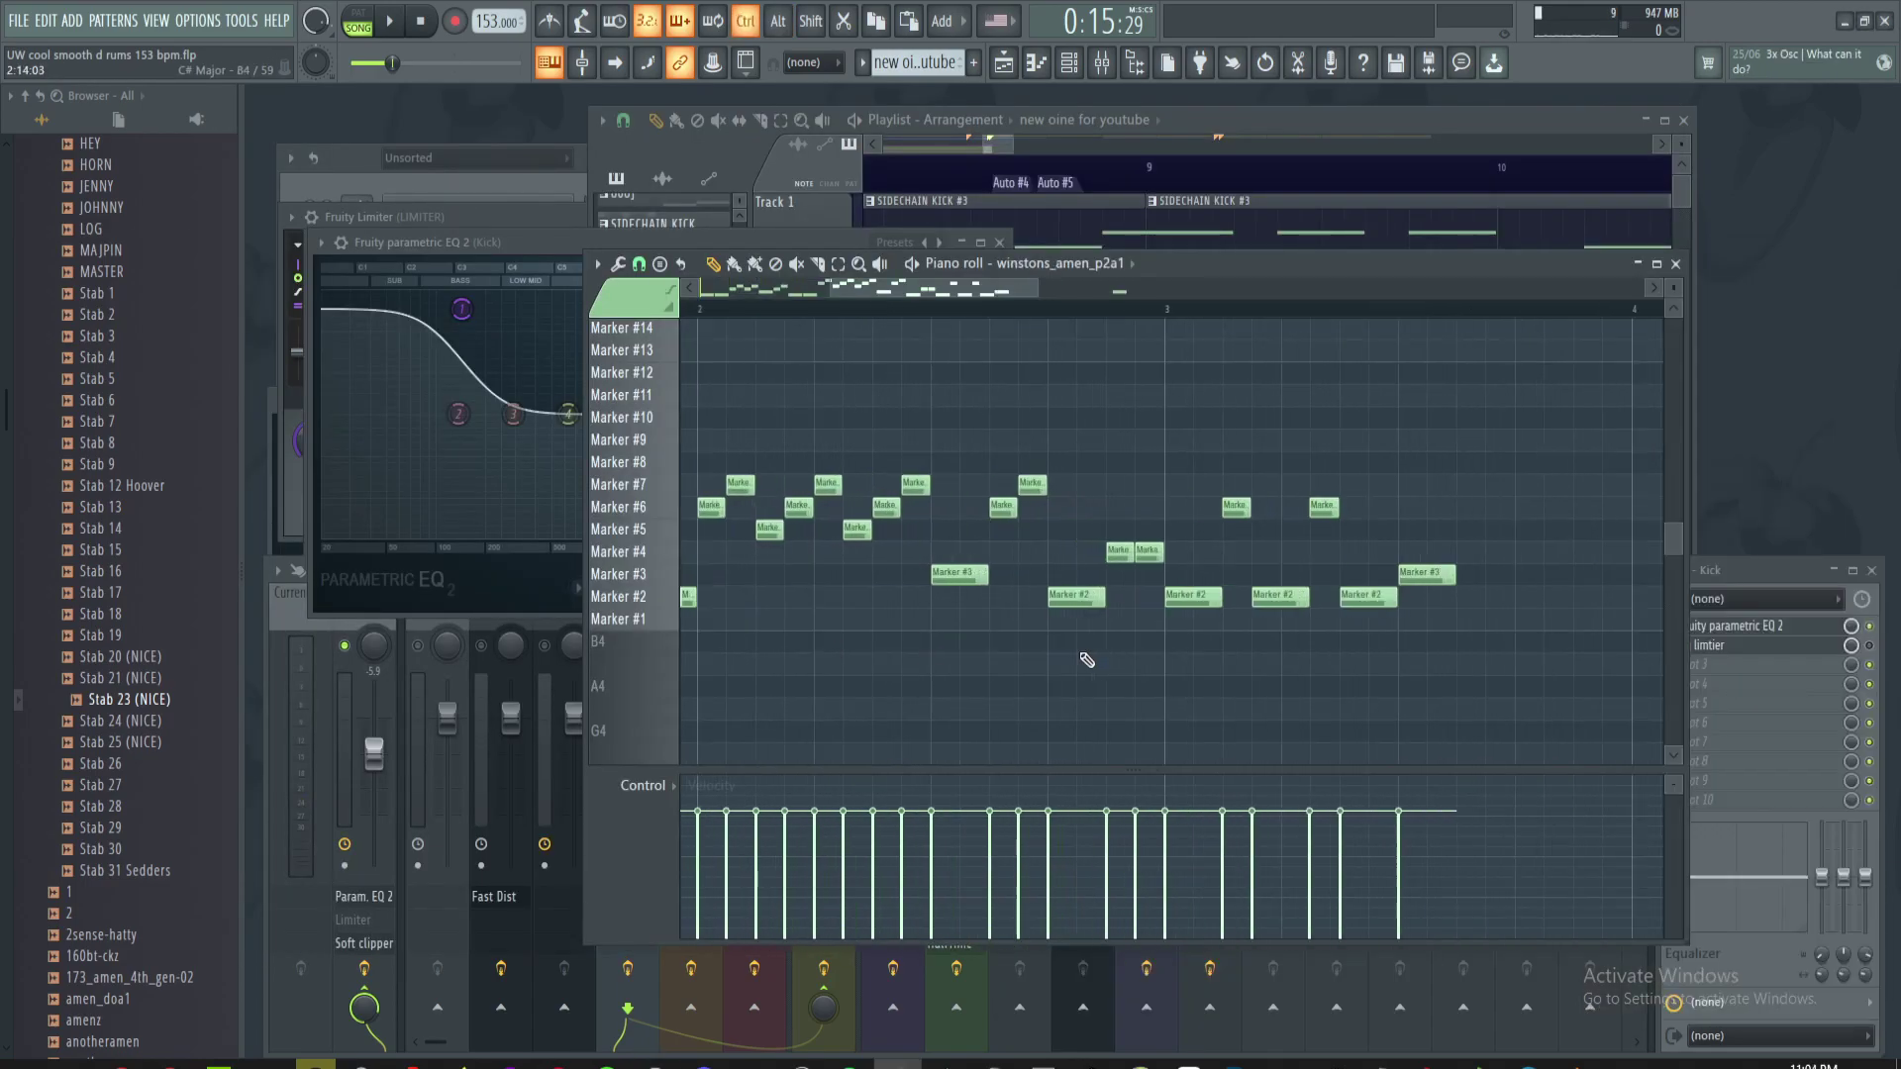
pyautogui.scroll(-2, 1059, 380)
pyautogui.scroll(4, 870, 424)
pyautogui.scroll(-1, 943, 475)
pyautogui.scroll(-1, 933, 467)
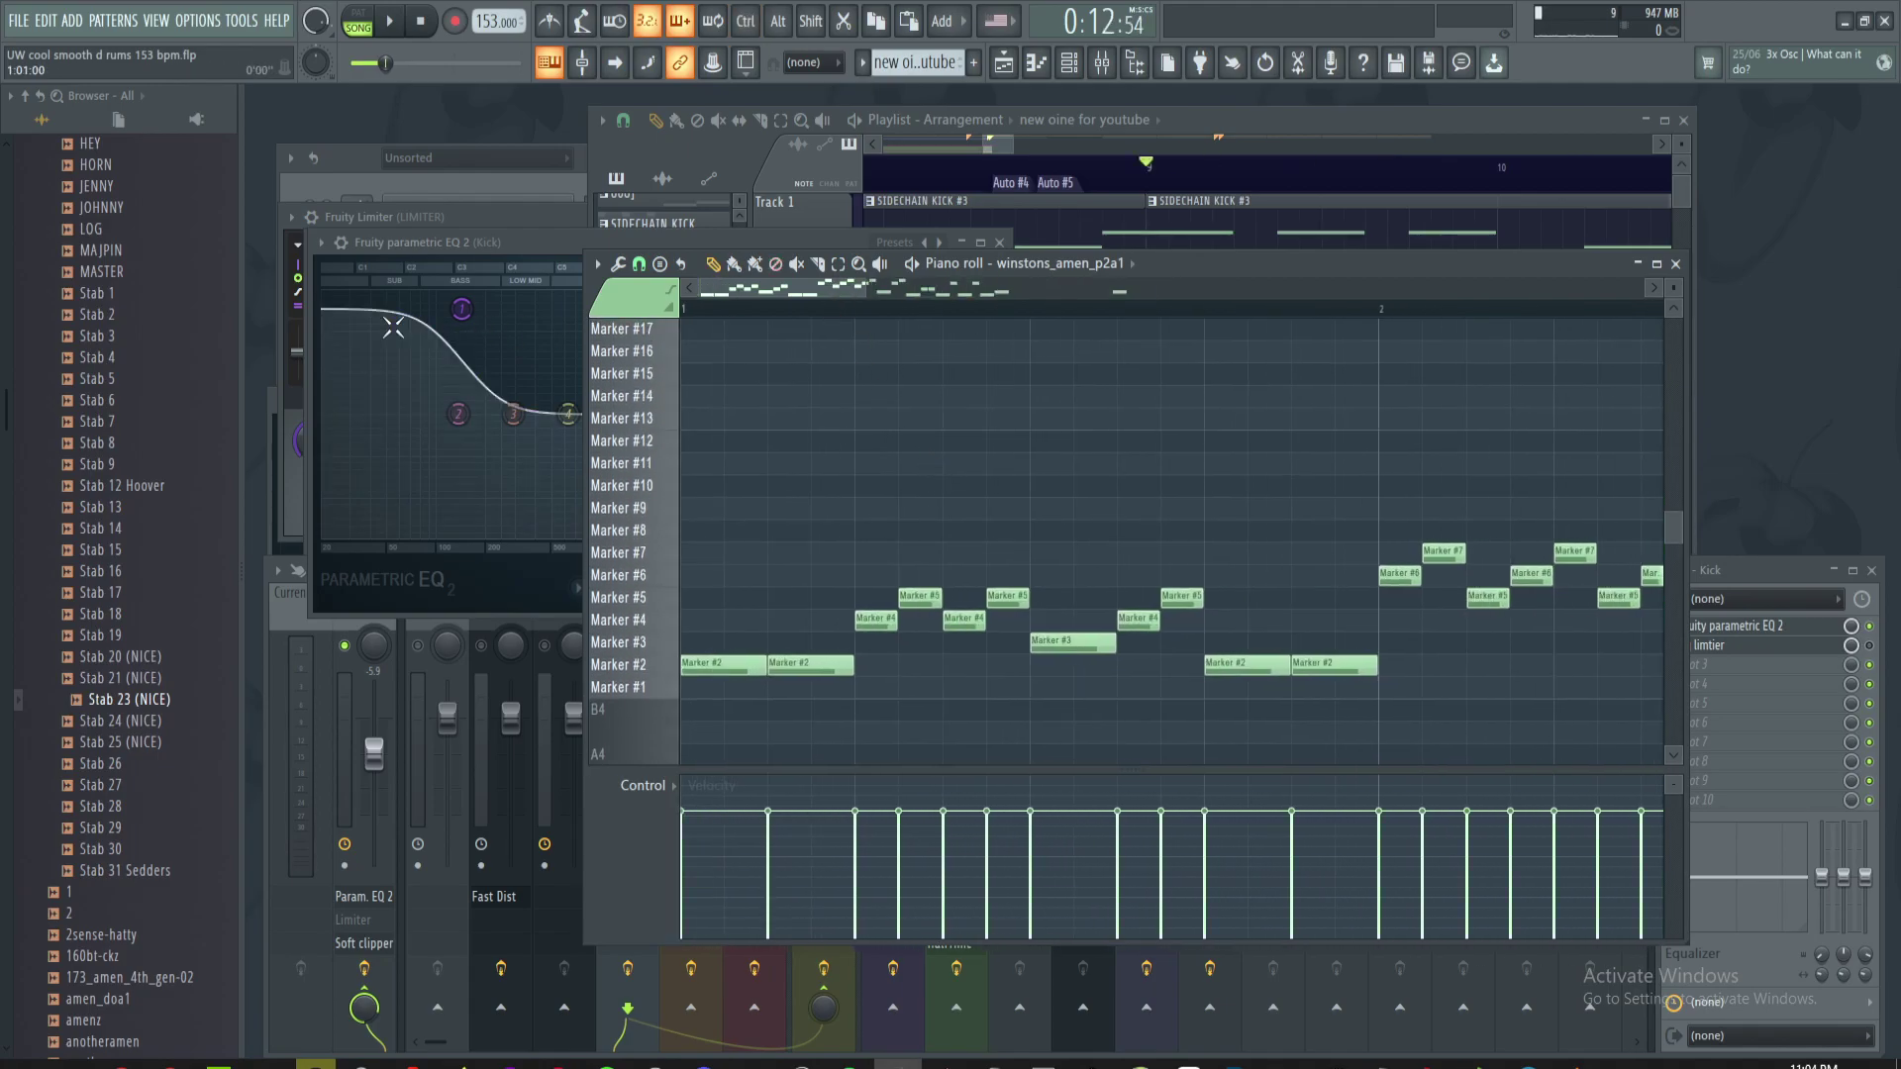
pyautogui.scroll(-2, 1021, 489)
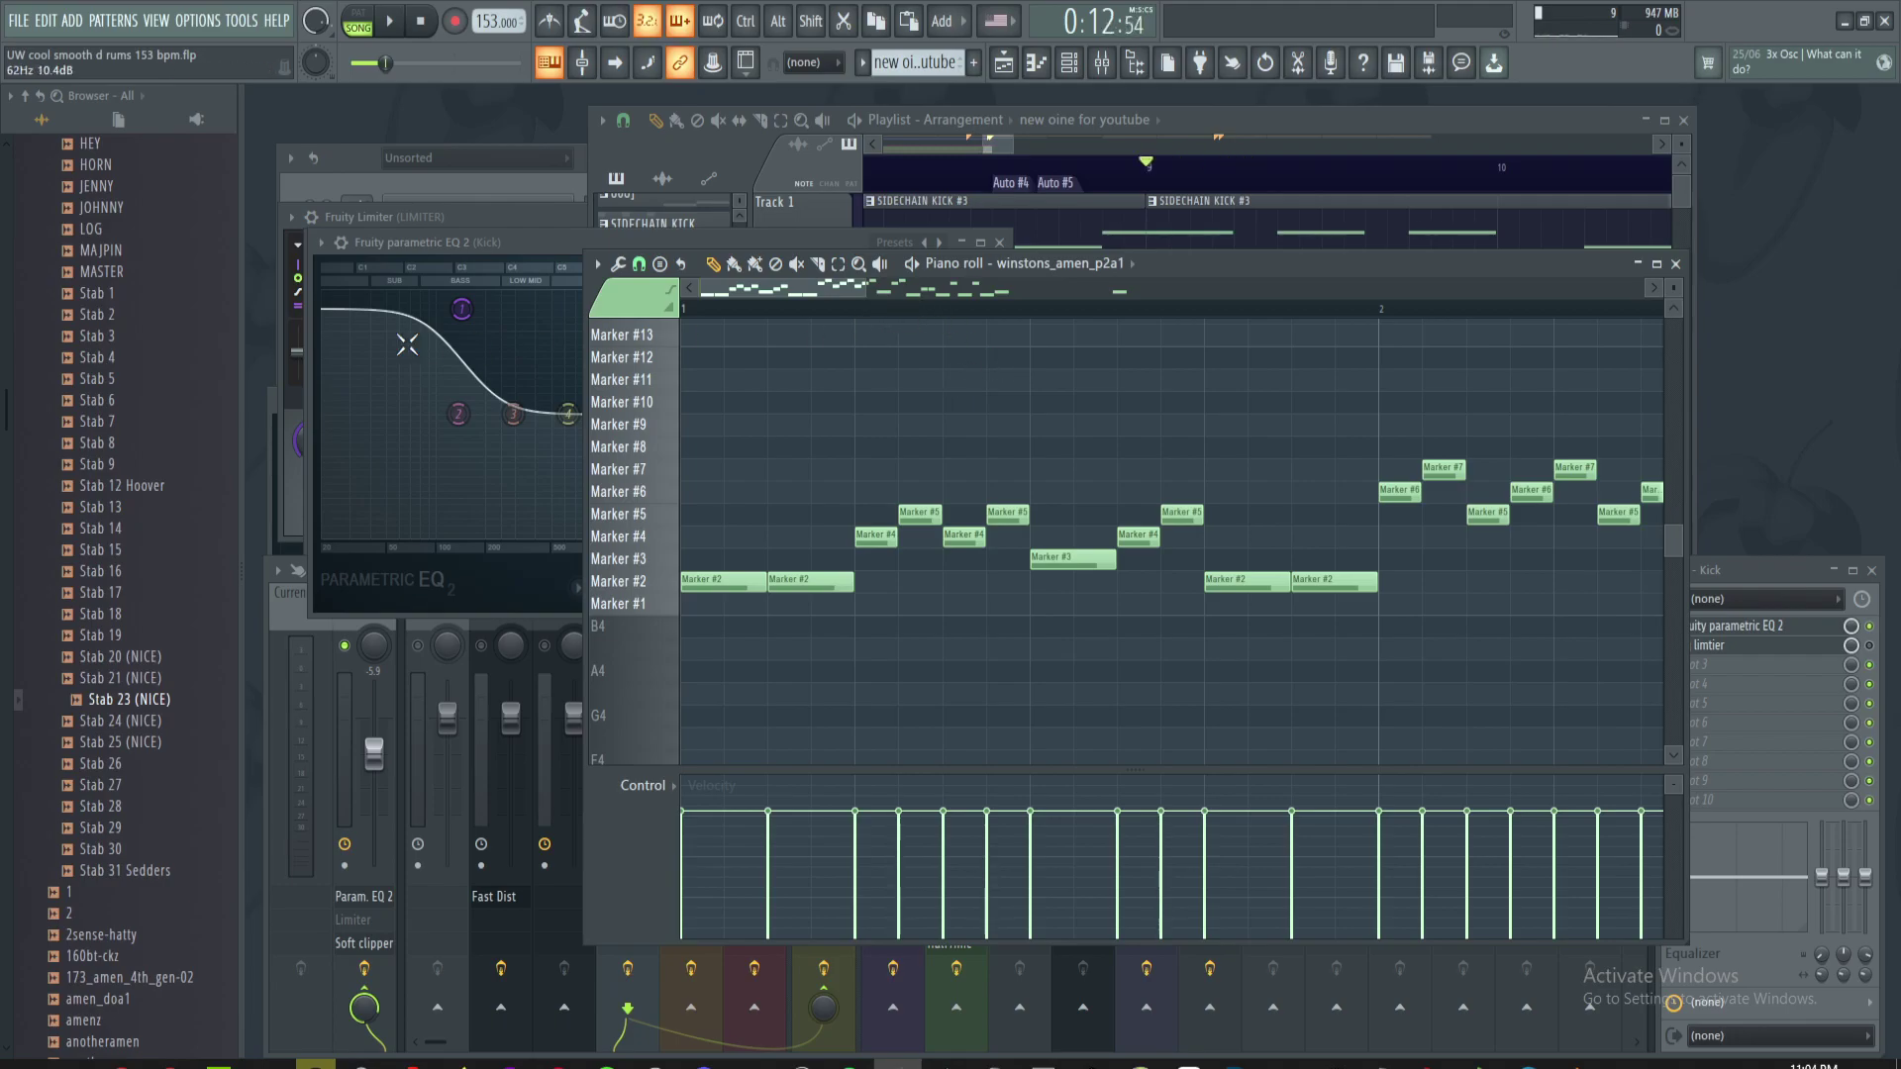
# - Play back the pattern from bar 1 toward the end of bar 2
pyautogui.moveTo(1012, 482); pyautogui.dragTo(1197, 602)
pyautogui.press('space')
pyautogui.scroll(-1, 1277, 551)
pyautogui.moveTo(1524, 501); pyautogui.dragTo(1052, 437)
pyautogui.moveTo(1327, 438); pyautogui.dragTo(1153, 386)
pyautogui.press('space')
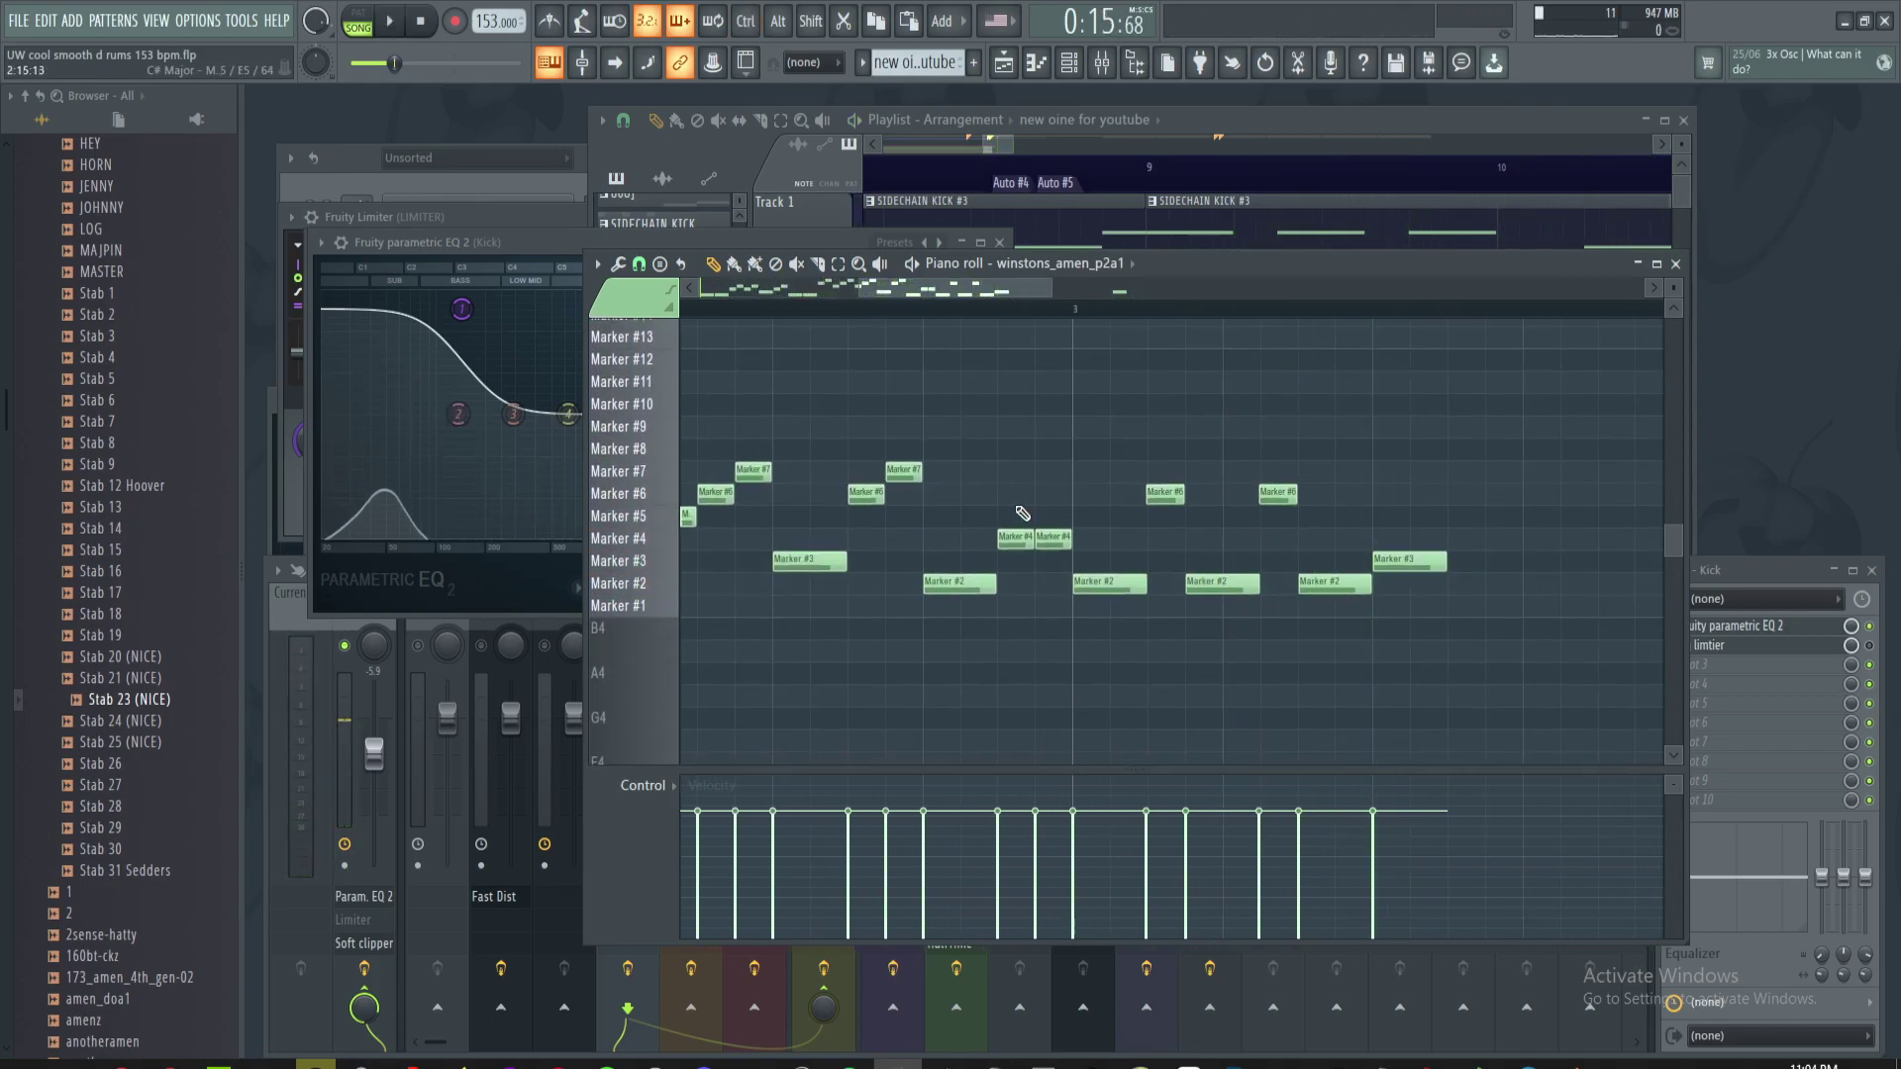
# - Select the notes from the end of bar 2 into bar 3 and play back that section
pyautogui.moveTo(948, 473); pyautogui.dragTo(1361, 660)
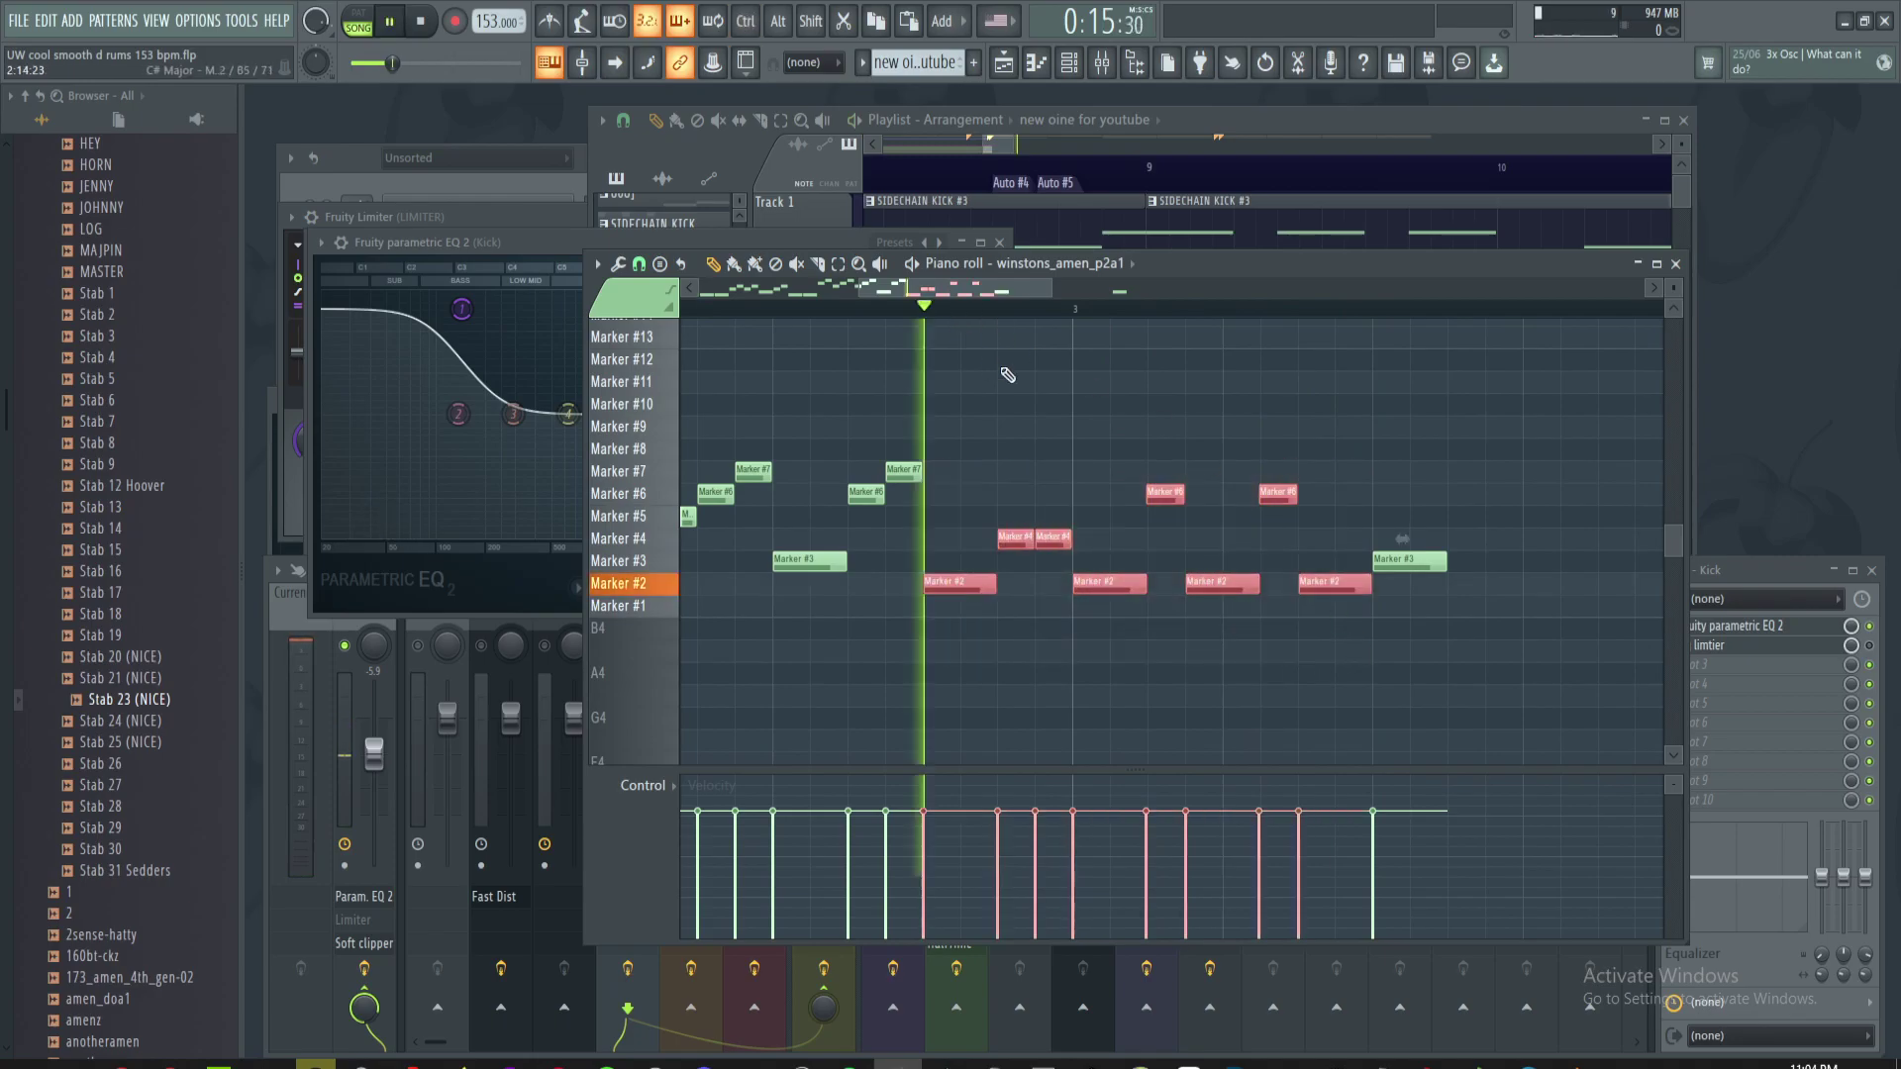
pyautogui.press('space')
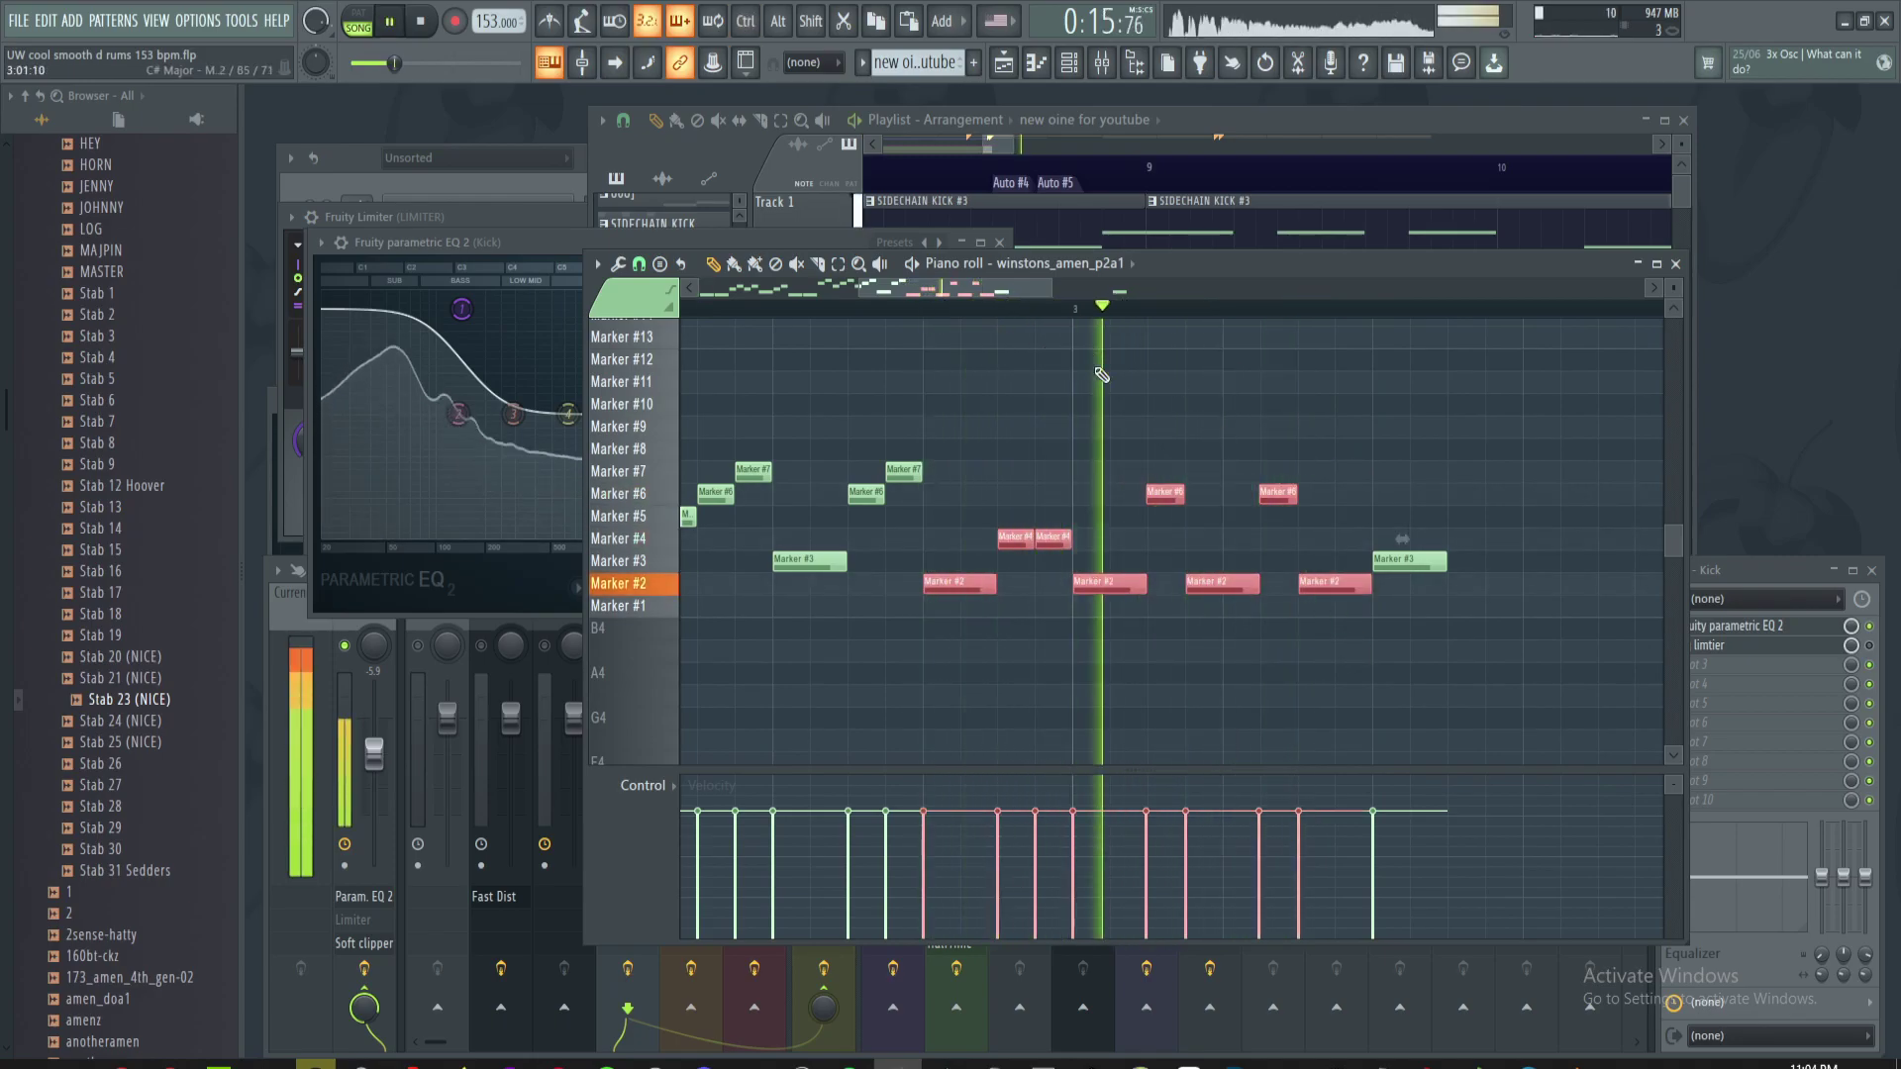
pyautogui.keyDown('ctrl'); pyautogui.click(1260, 374); pyautogui.keyUp('ctrl')
pyautogui.press('space')
# - Complete bar 3 with Marker #4 and Marker #5 sixteenth notes followed by two Marker #2 eighth notes
pyautogui.moveTo(1489, 459); pyautogui.dragTo(1230, 465)
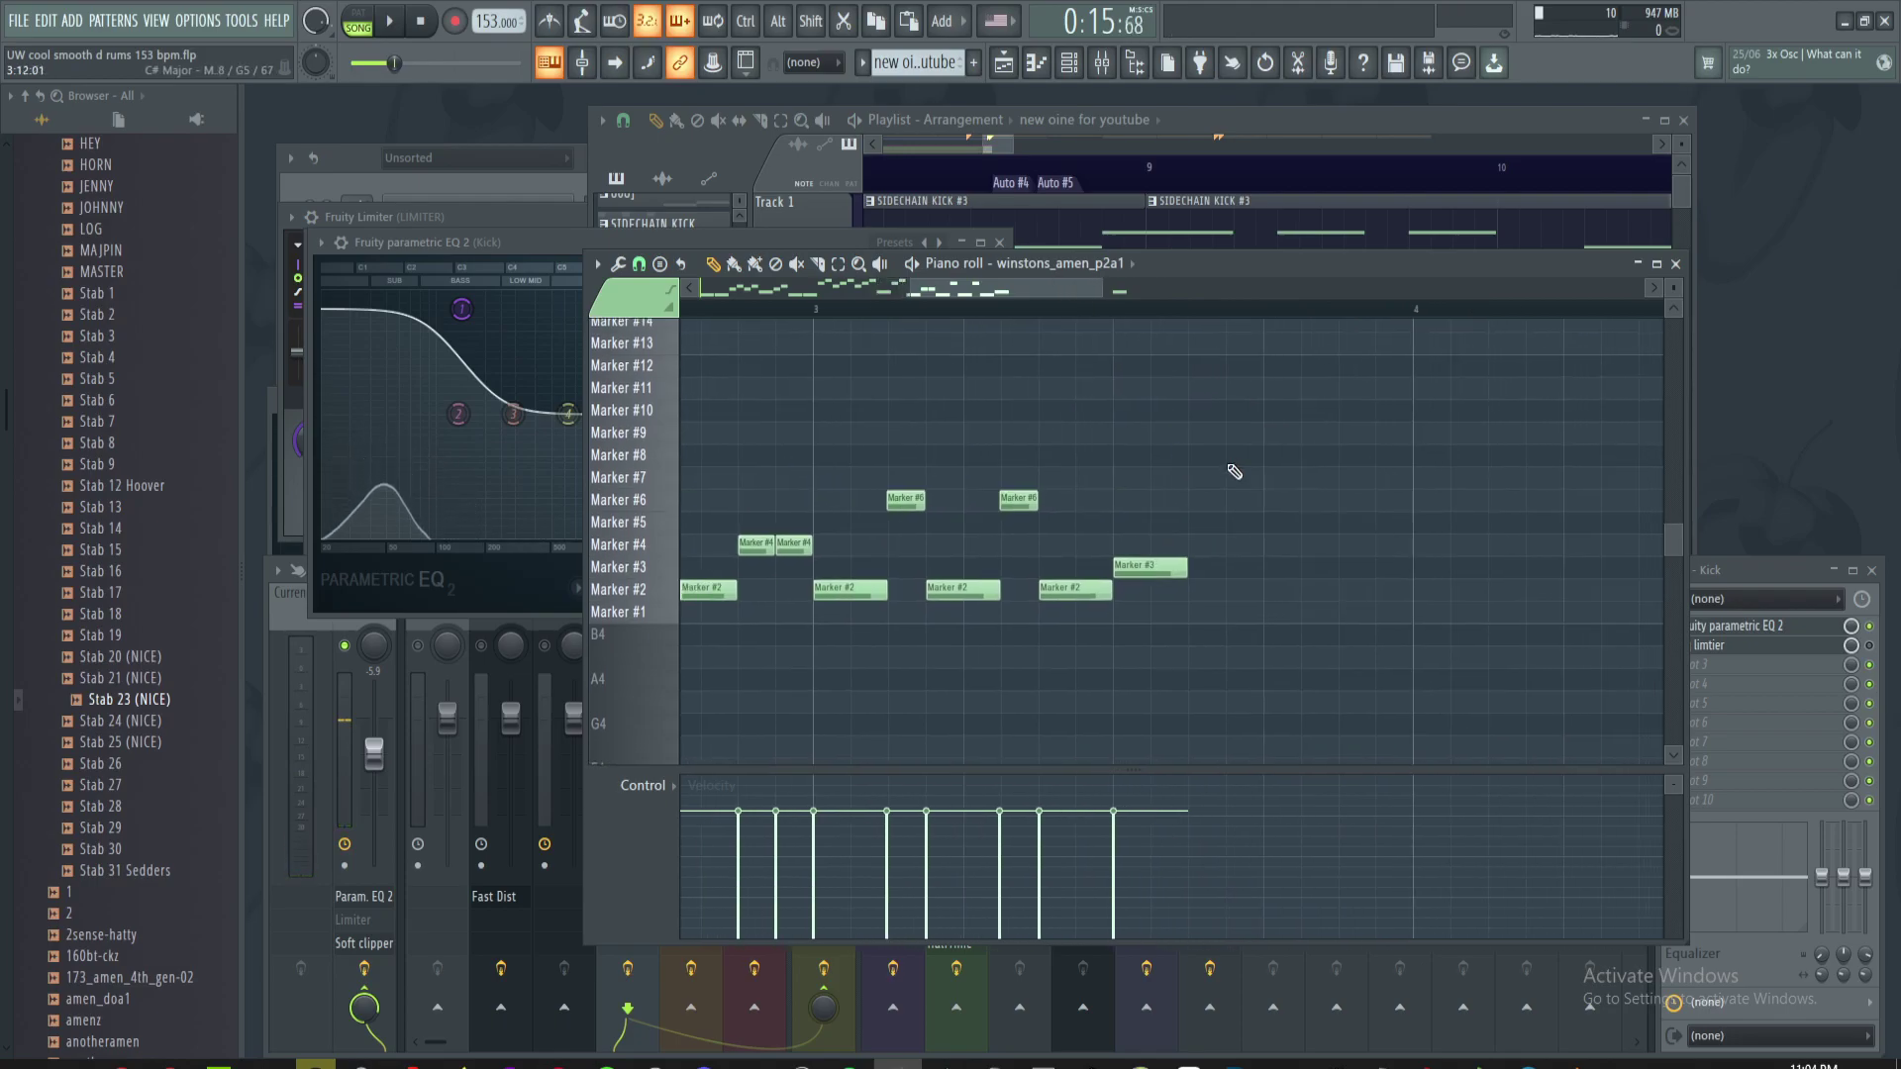
pyautogui.click(1235, 523)
pyautogui.click(1278, 588)
pyautogui.click(1363, 585)
# - Play back bar 3 to check its new ending
pyautogui.scroll(-4, 1309, 572)
pyautogui.keyDown('ctrl'); pyautogui.click(1277, 446); pyautogui.keyUp('ctrl')
pyautogui.press('space')
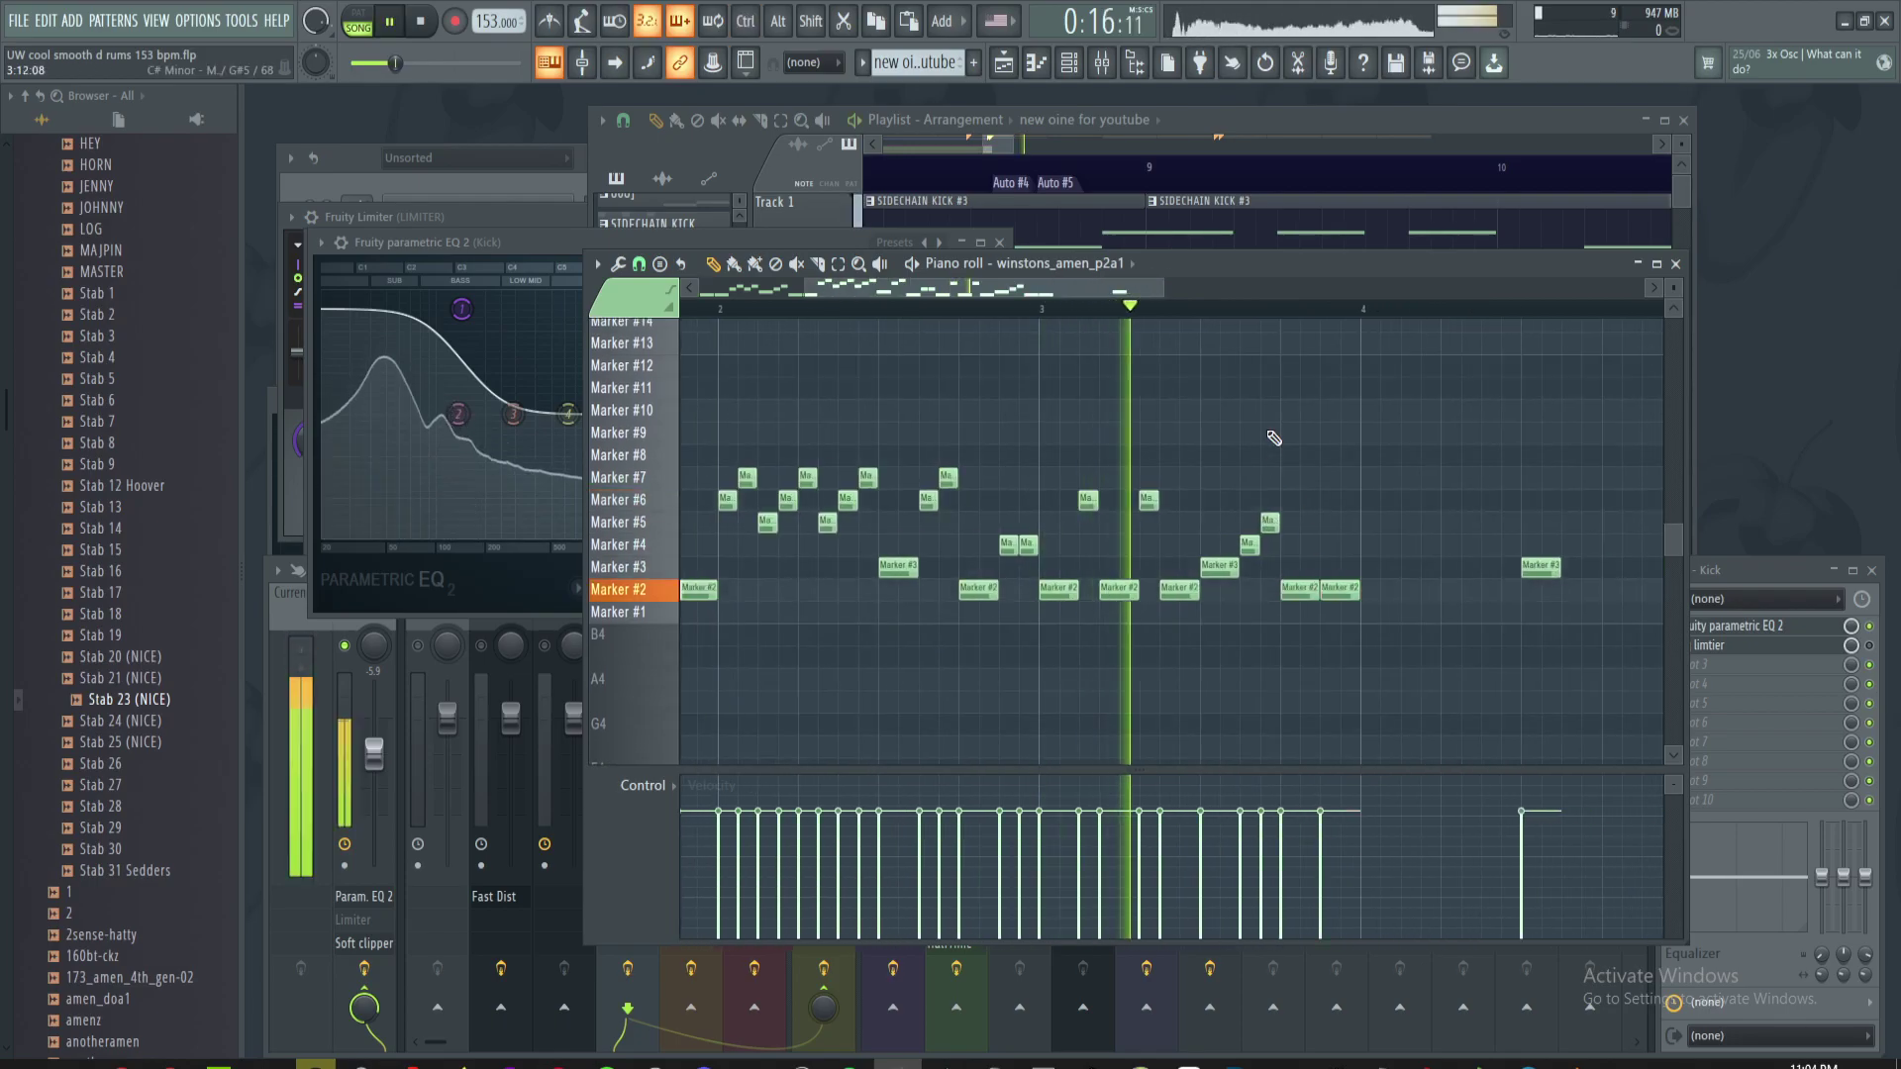
pyautogui.scroll(3, 1271, 434)
pyautogui.moveTo(1440, 463); pyautogui.dragTo(1219, 454)
pyautogui.press('space')
# - Start bar 4 with ascending Marker #4, Marker #5 and Marker #6 sixteenth notes
pyautogui.scroll(2, 1218, 454)
pyautogui.click(1200, 534)
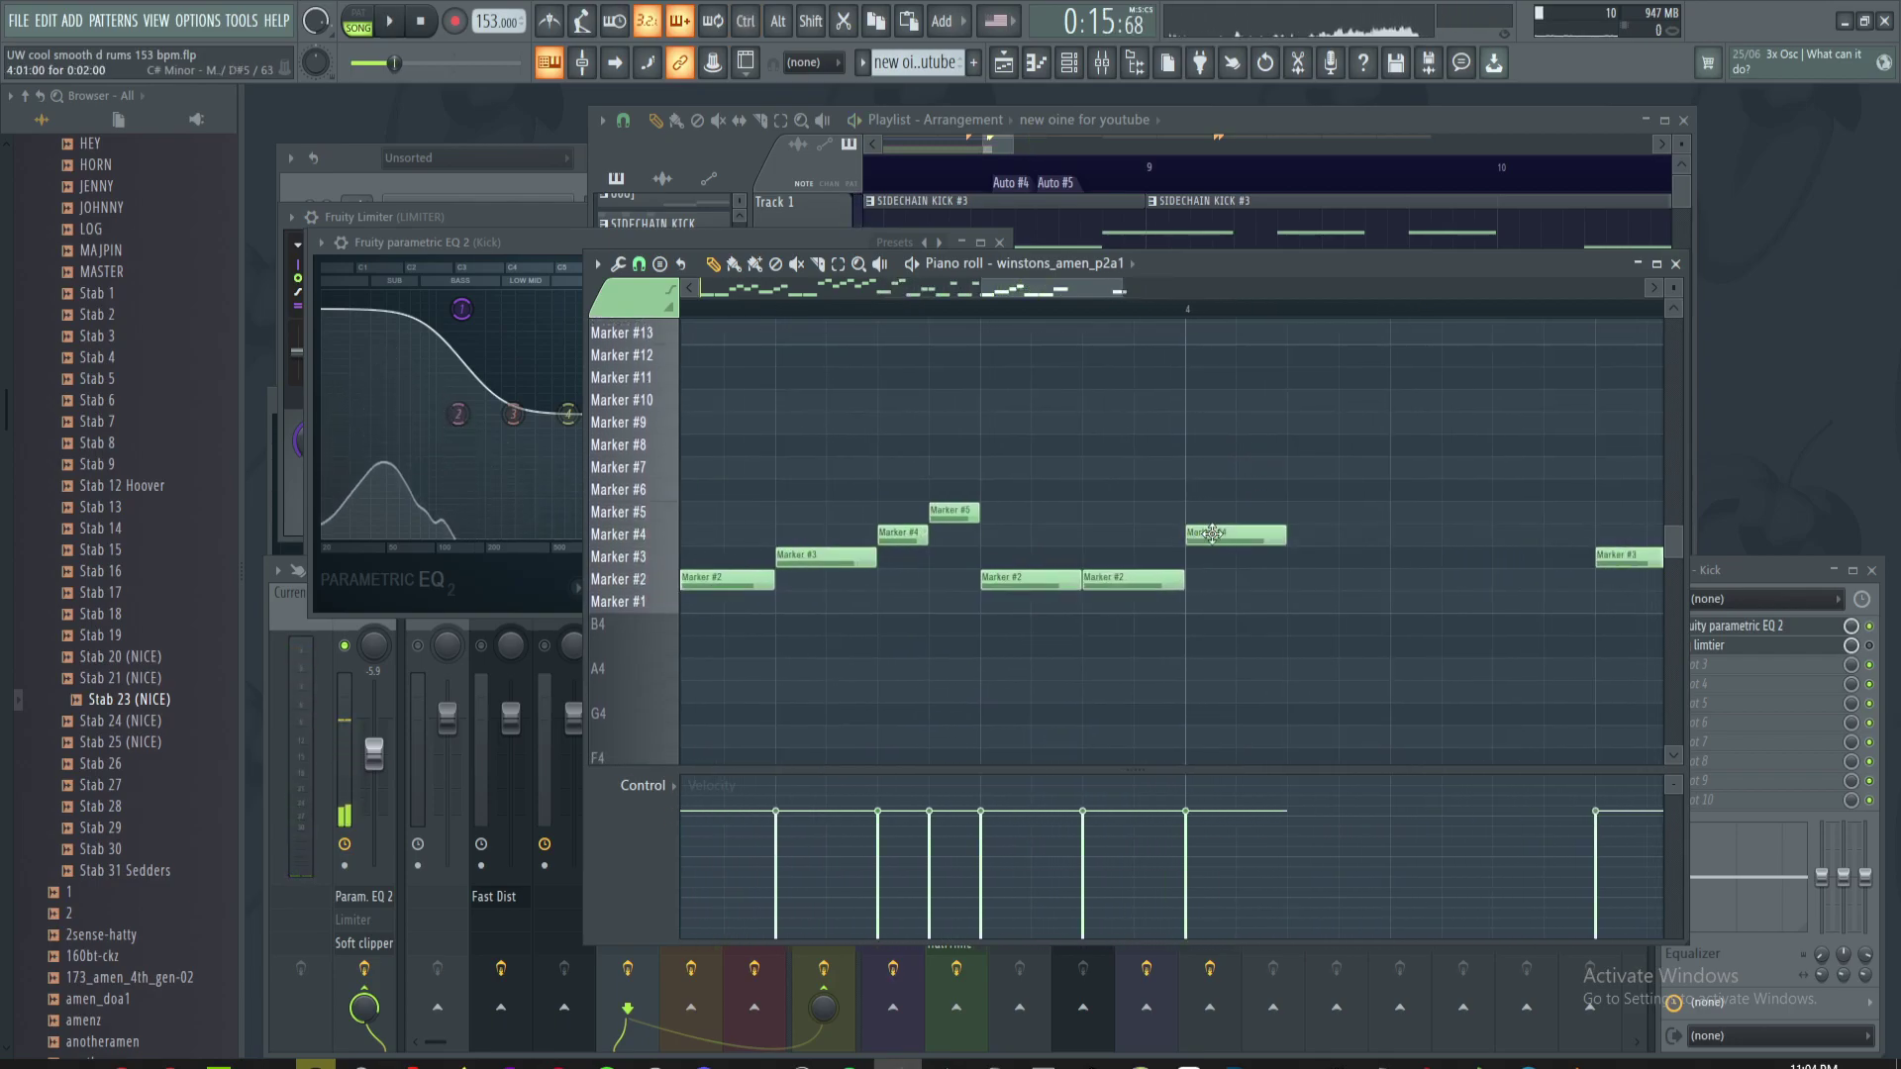
pyautogui.moveTo(1283, 534); pyautogui.dragTo(1234, 534)
pyautogui.click(1244, 512)
pyautogui.click(1290, 486)
pyautogui.click(1187, 315)
# - Continue bar 4 with sixteenth notes on Markers #4, #5, #6, #4 and #5, up to the existing Marker #3 note
pyautogui.moveTo(1308, 402); pyautogui.dragTo(1045, 411)
pyautogui.click(1131, 560)
pyautogui.rightClick(1145, 569)
pyautogui.click(1101, 541)
pyautogui.click(1250, 542)
pyautogui.click(1302, 520)
pyautogui.scroll(-5, 1451, 524)
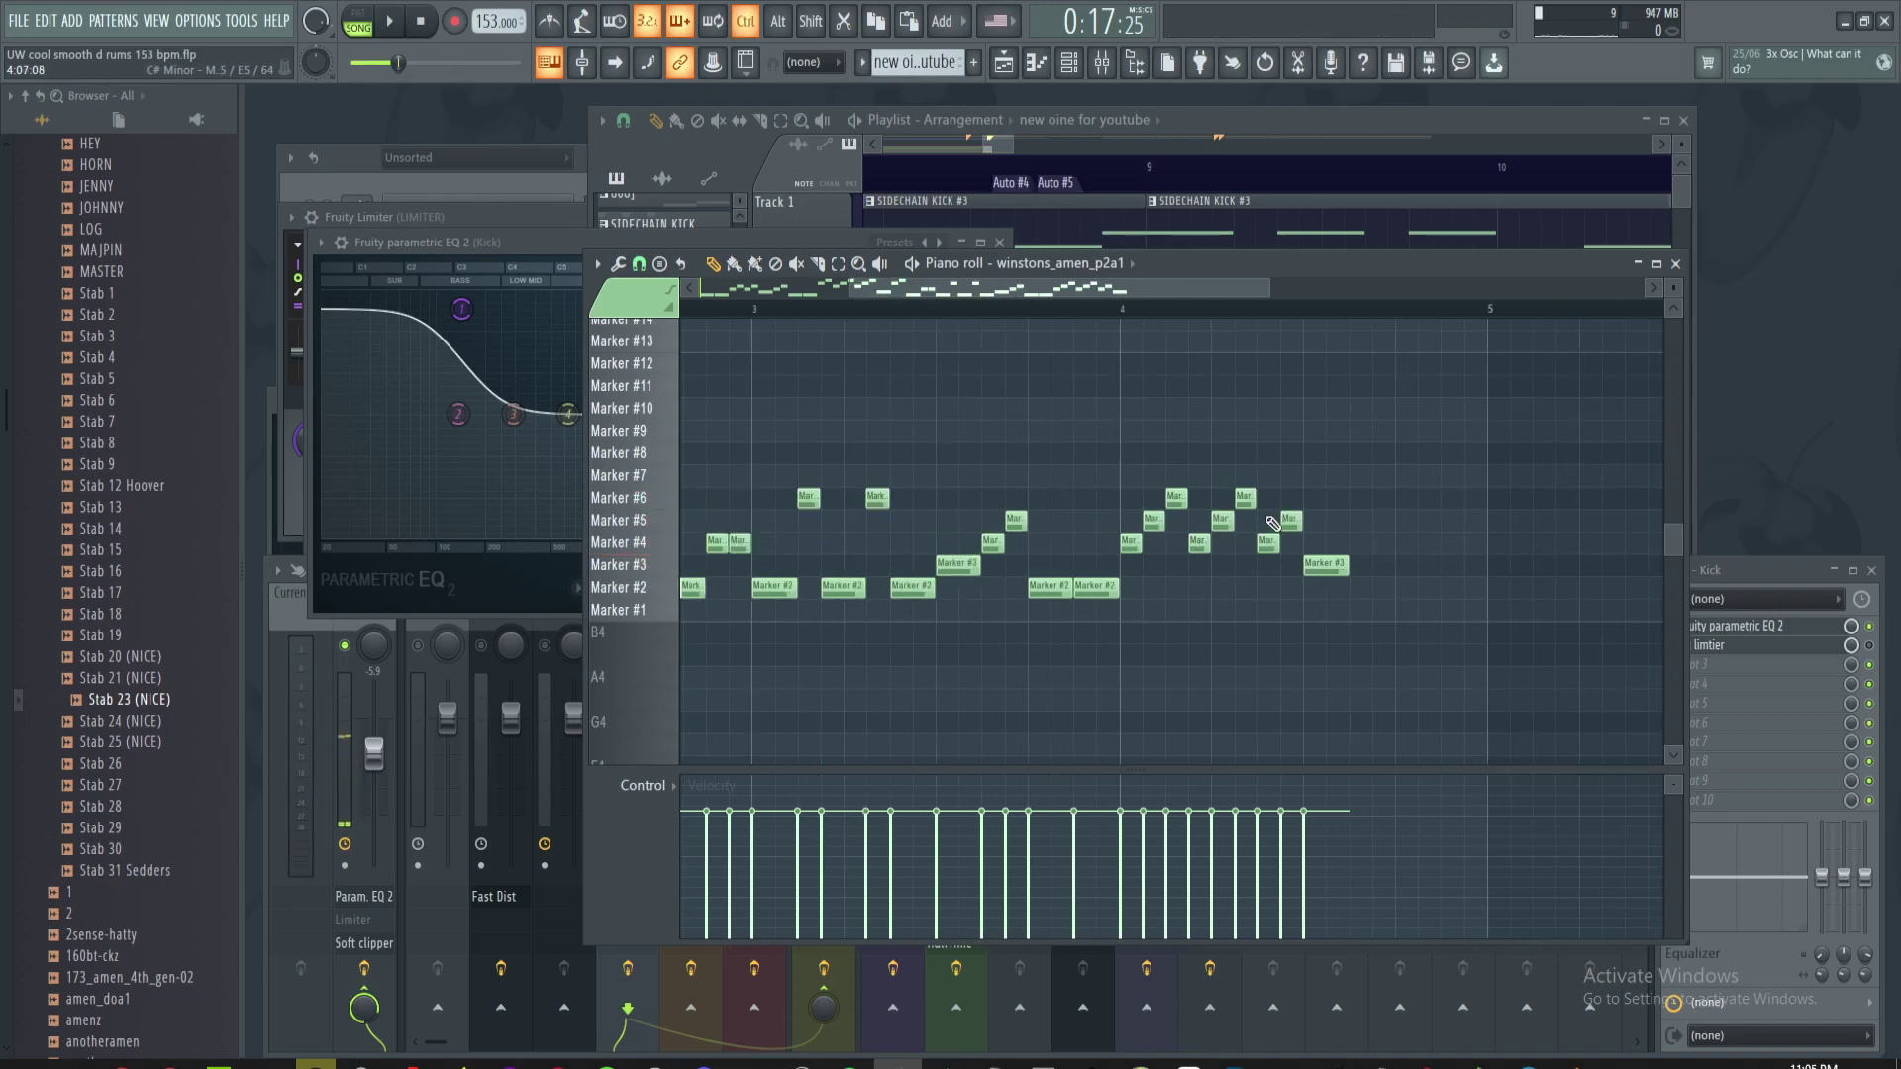
# - Compare the opening sixteenth-note runs of bar 4 and bar 2 by selecting each, and clear the selection
pyautogui.moveTo(1463, 477); pyautogui.dragTo(1327, 570)
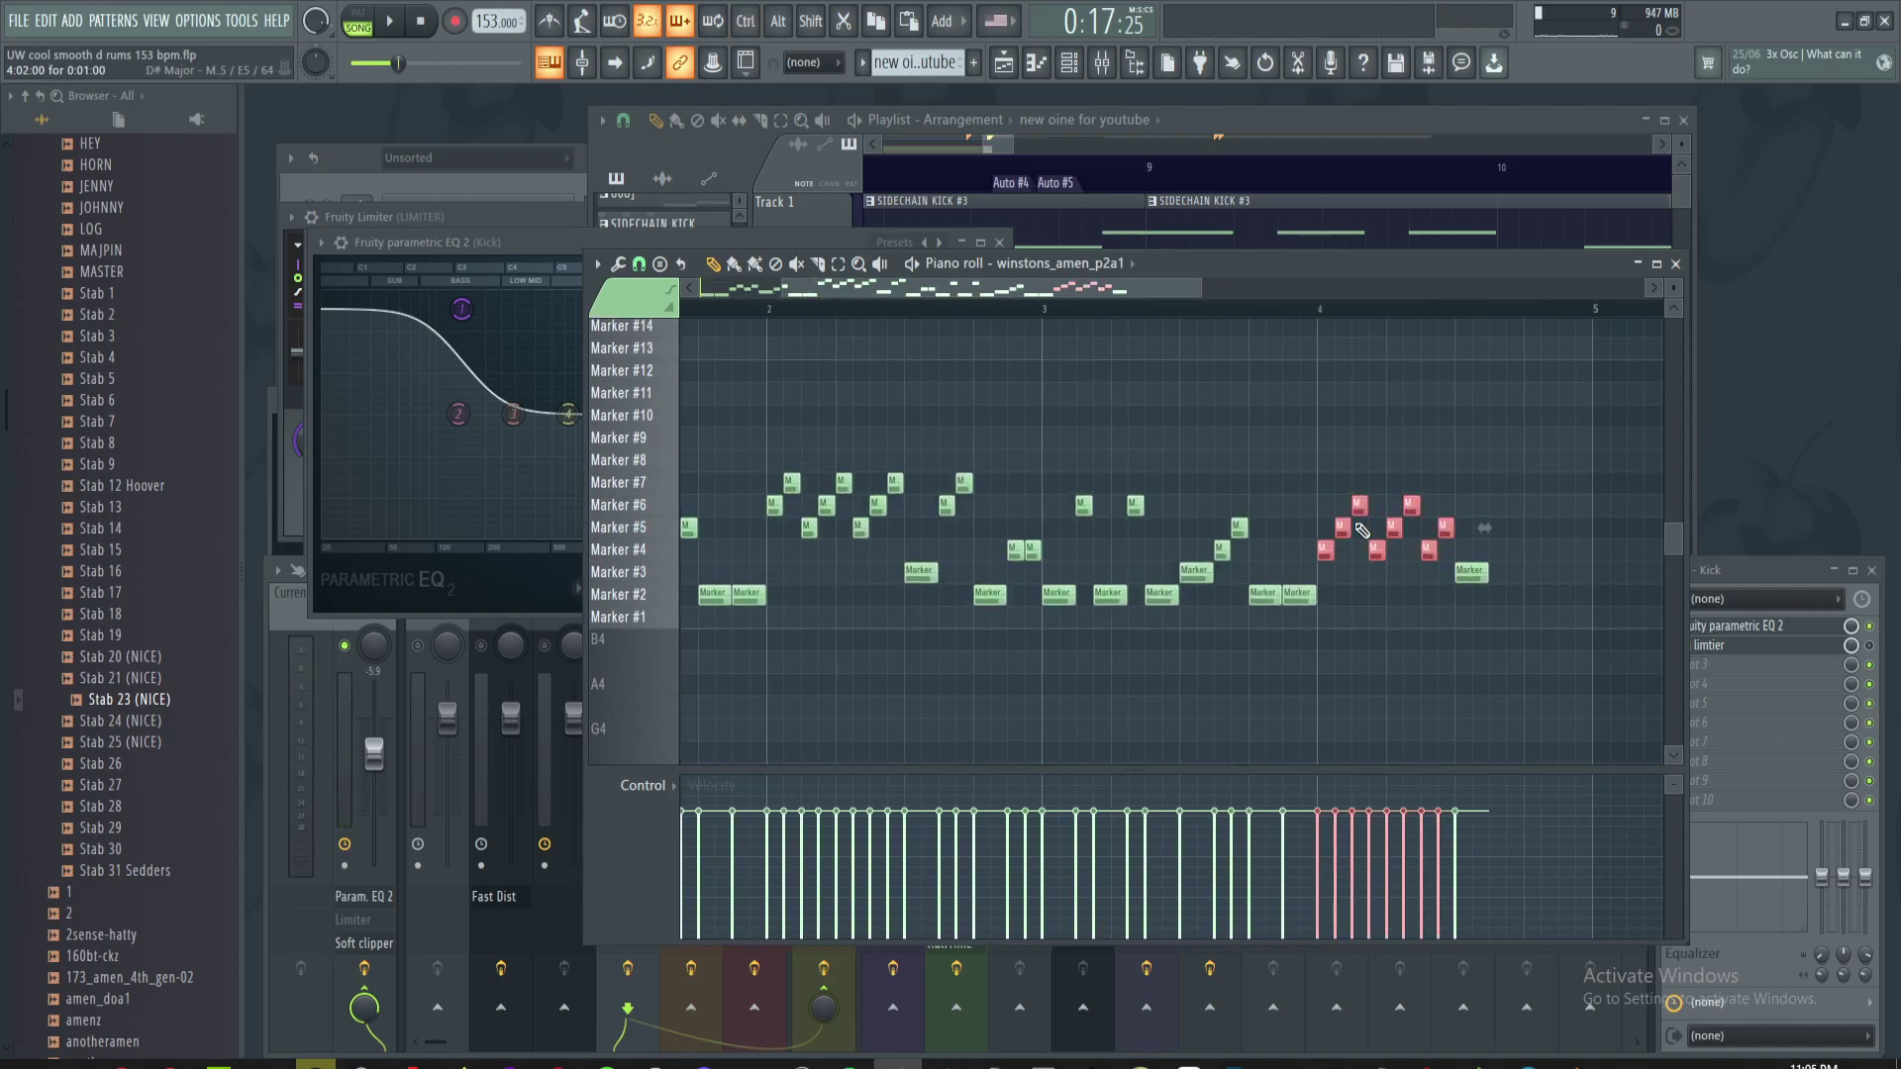
pyautogui.moveTo(898, 469); pyautogui.dragTo(768, 548)
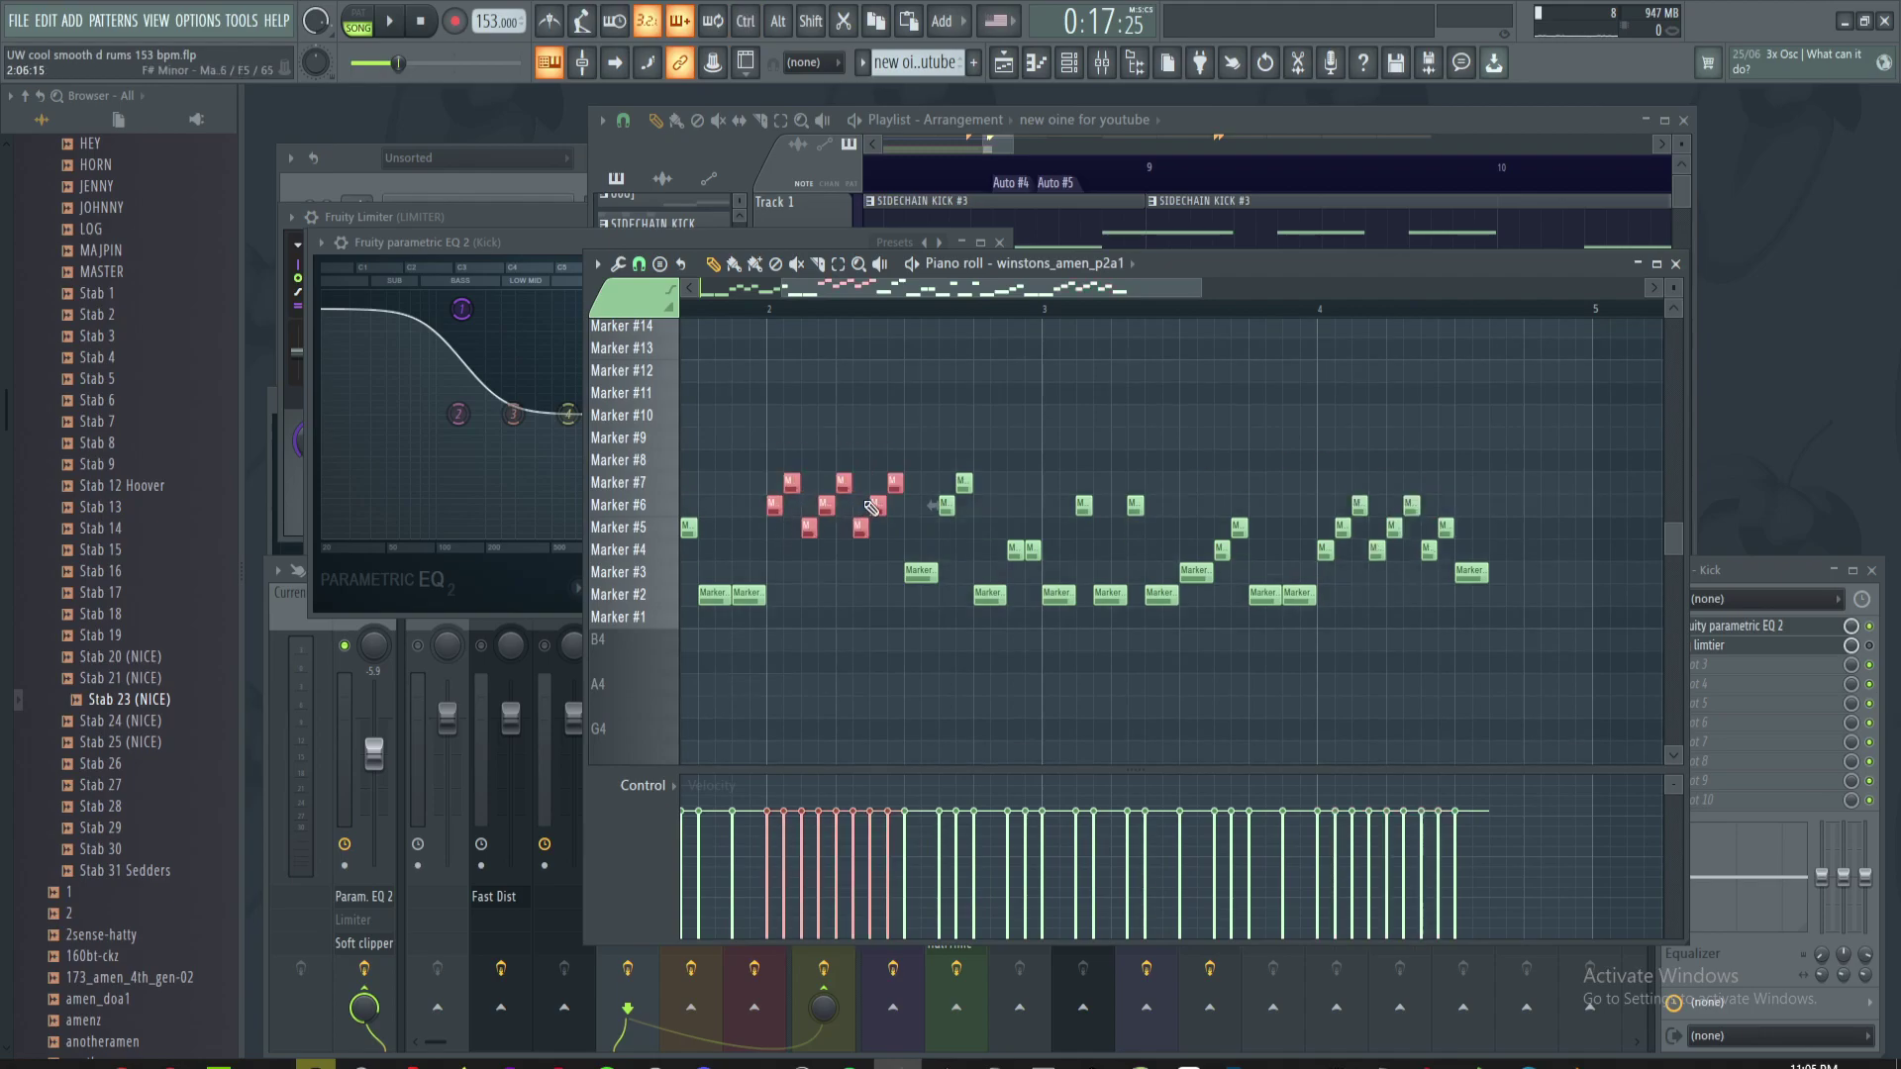
pyautogui.click(827, 483)
pyautogui.moveTo(763, 462); pyautogui.dragTo(909, 548)
pyautogui.click(933, 422)
pyautogui.moveTo(897, 438); pyautogui.dragTo(767, 551)
pyautogui.click(829, 448)
pyautogui.moveTo(763, 450); pyautogui.dragTo(905, 550)
pyautogui.moveTo(780, 317); pyautogui.dragTo(877, 334)
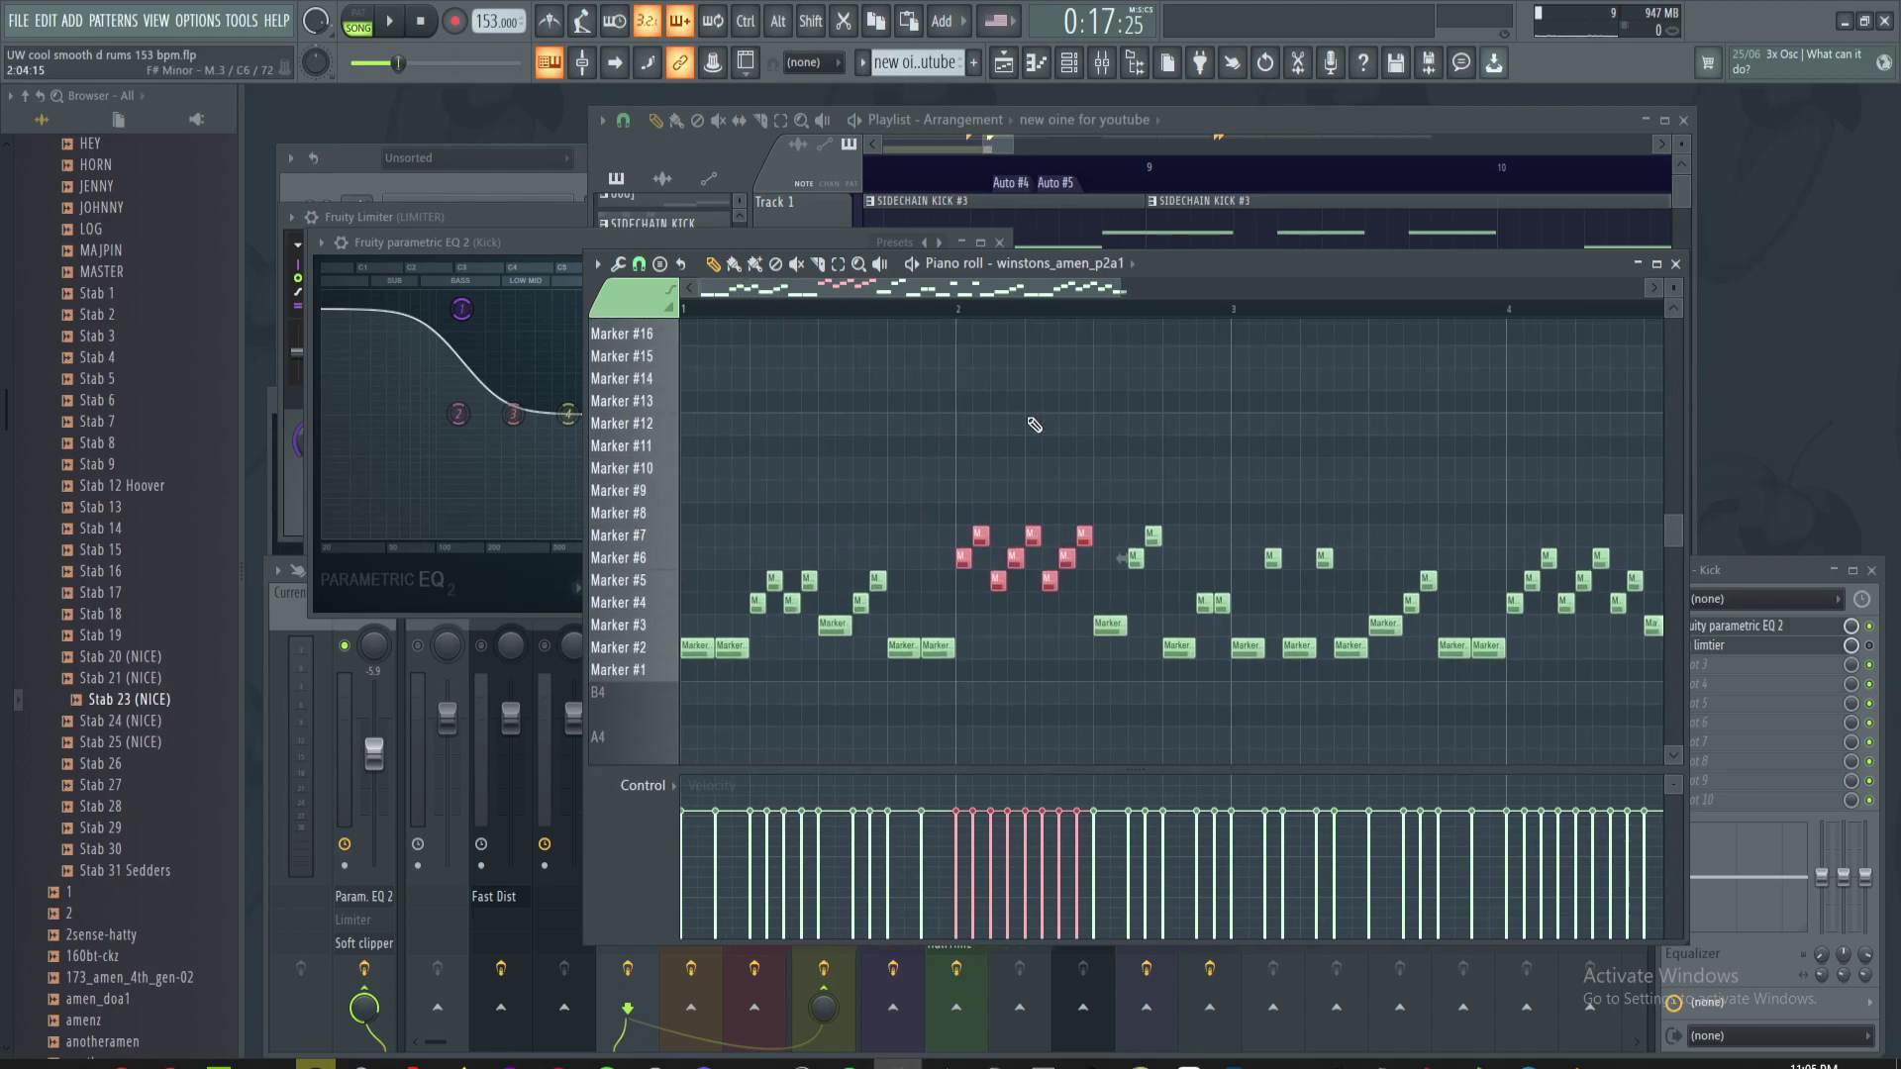
pyautogui.moveTo(1083, 422); pyautogui.dragTo(929, 522)
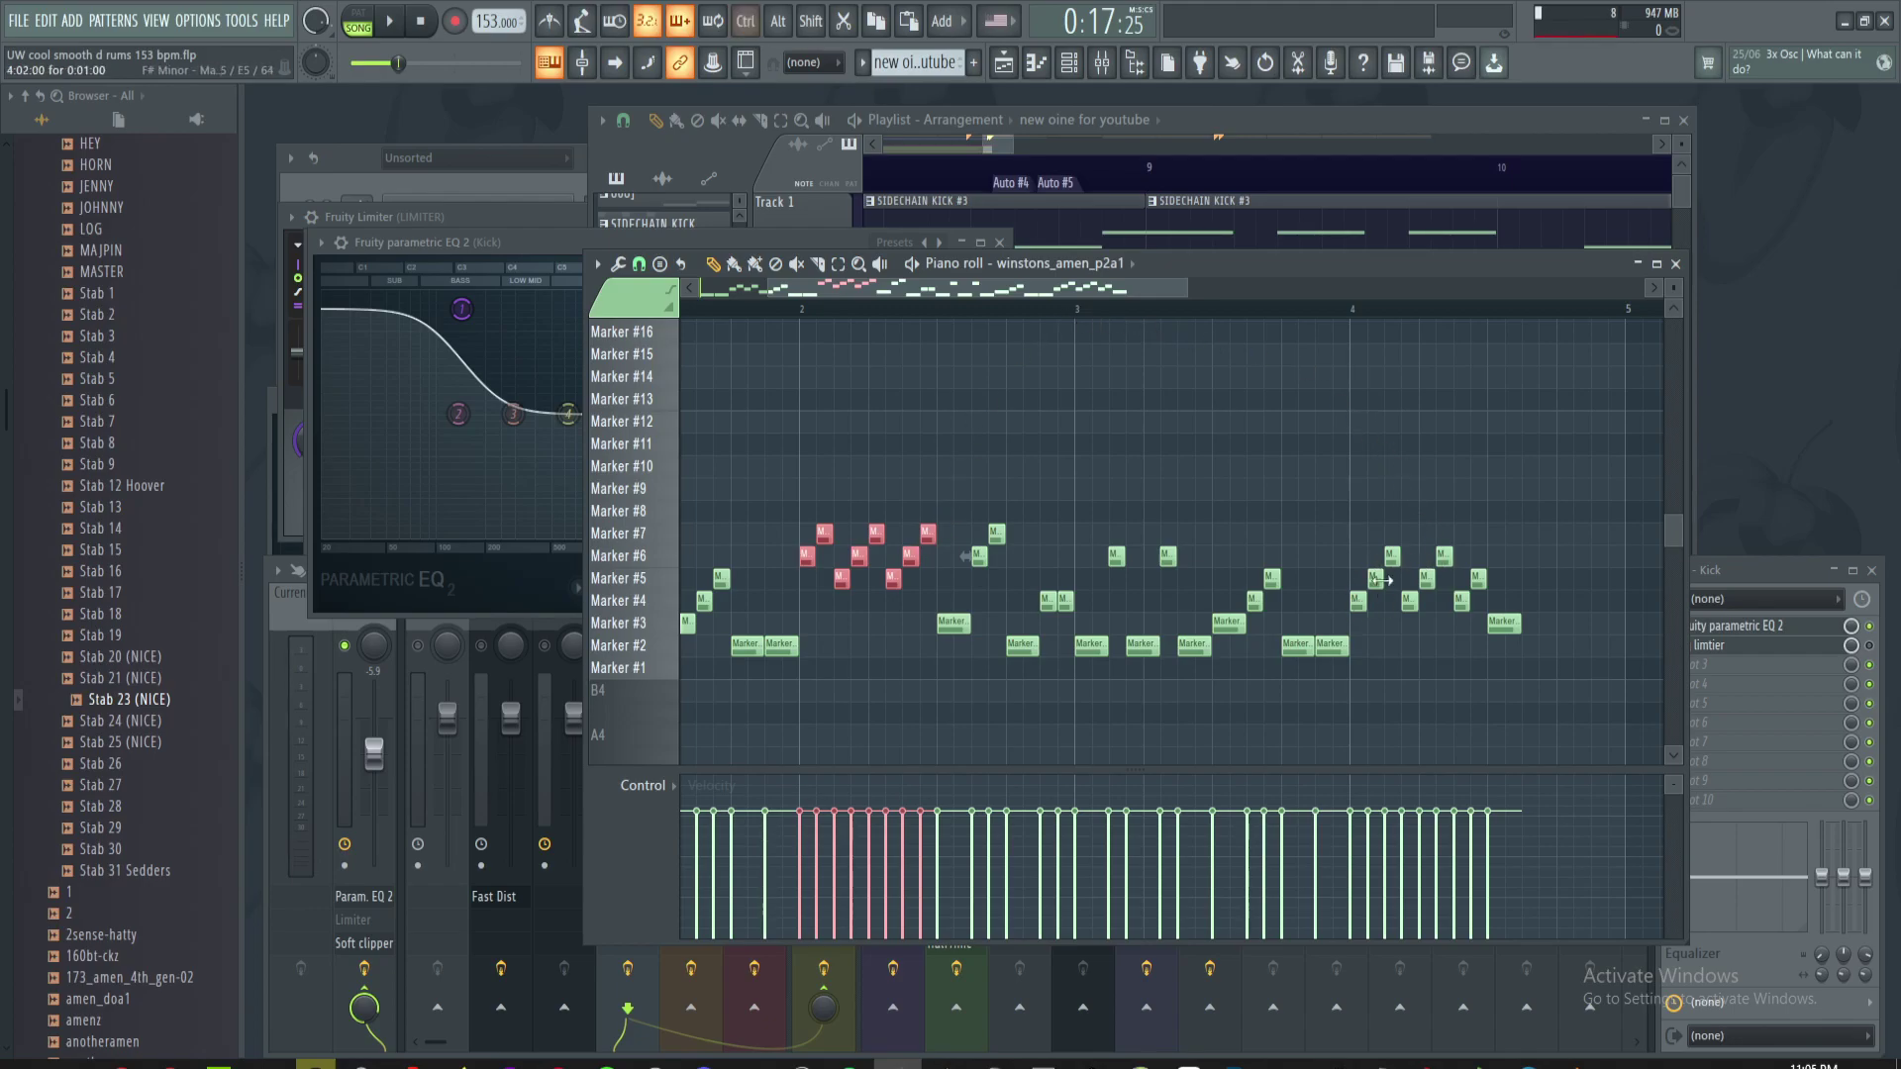
pyautogui.rightClick(1547, 418)
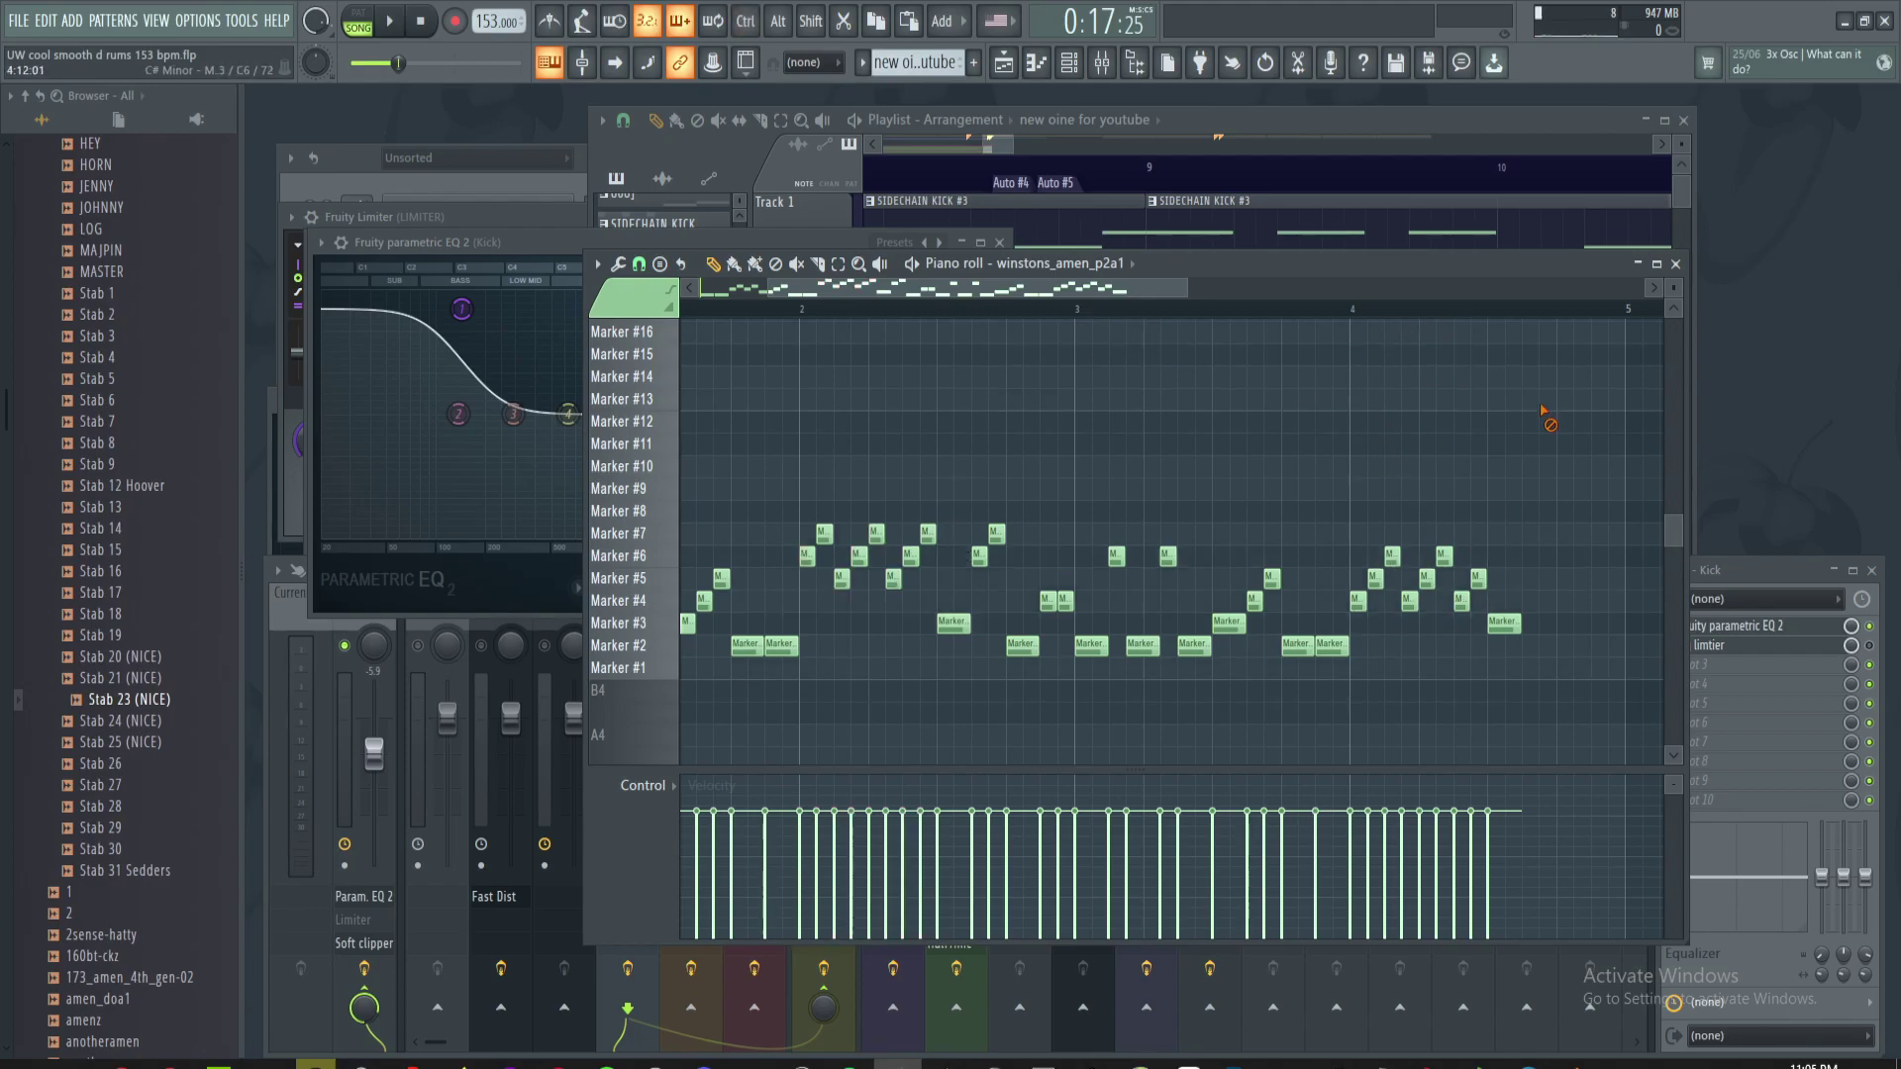
# - Play back the pattern from bar 2 into the new bar 4 run
pyautogui.keyDown('ctrl'); pyautogui.scroll(1, 1379, 382); pyautogui.keyUp('ctrl')
pyautogui.keyDown('ctrl'); pyautogui.scroll(-2, 1382, 382); pyautogui.keyUp('ctrl')
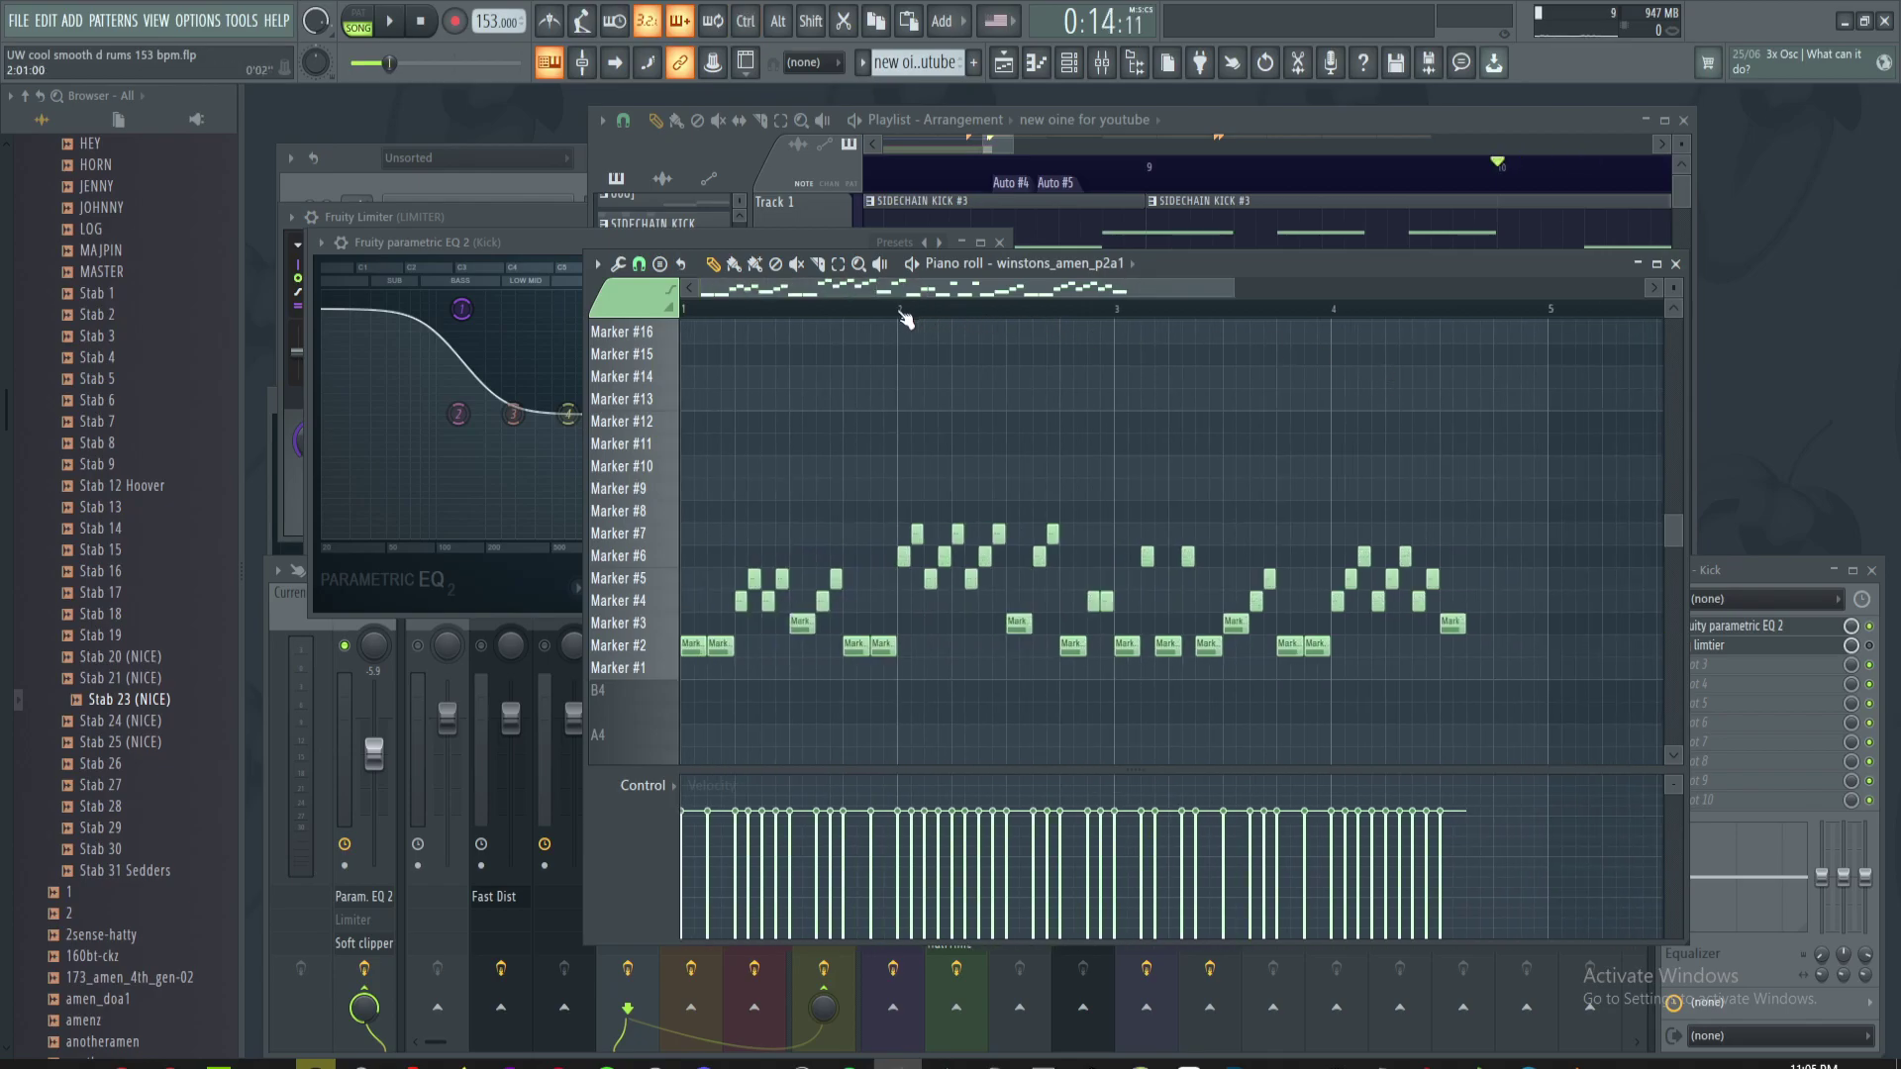
pyautogui.press('space')
pyautogui.scroll(2, 1230, 456)
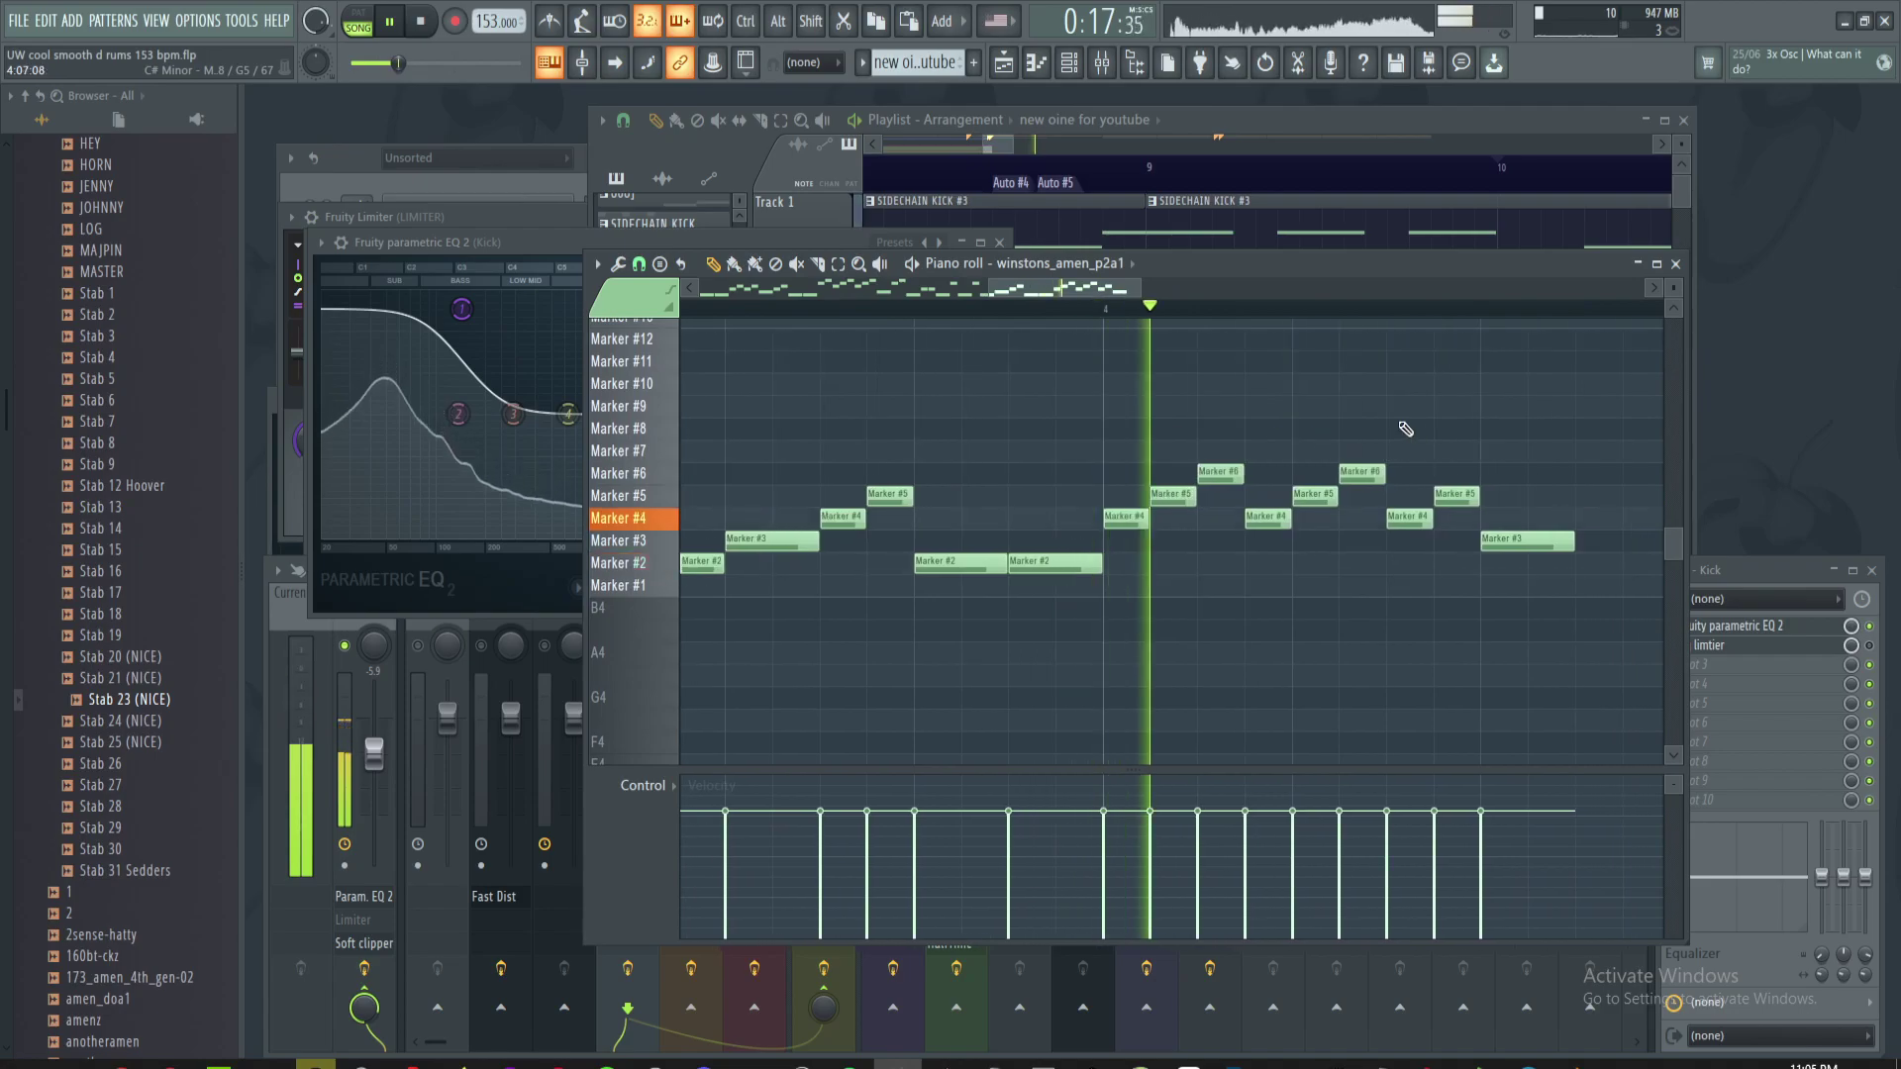
pyautogui.press('space')
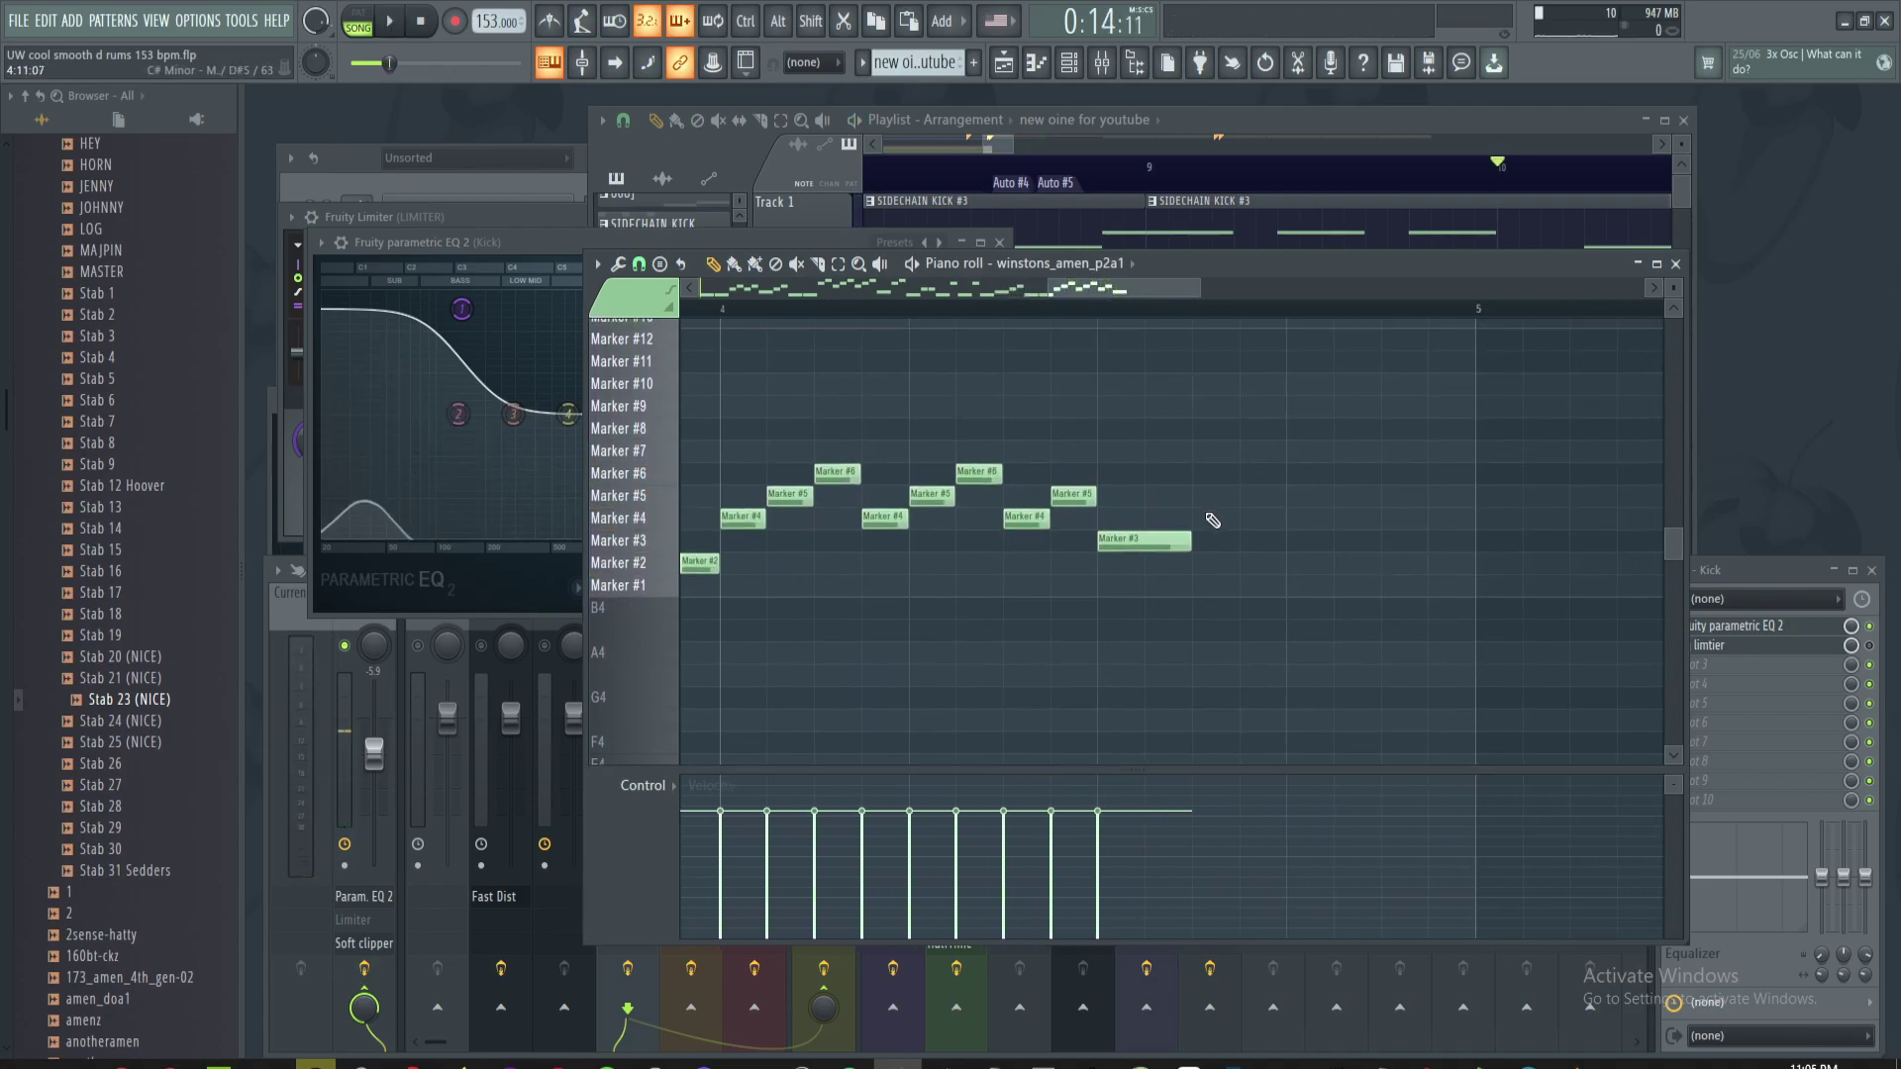
# - Extend bar 4 after the Marker #3 note with Marker #4 and Marker #5 sixteenths and a Marker #3 eighth note
pyautogui.click(1208, 519)
pyautogui.click(1248, 494)
pyautogui.click(1311, 540)
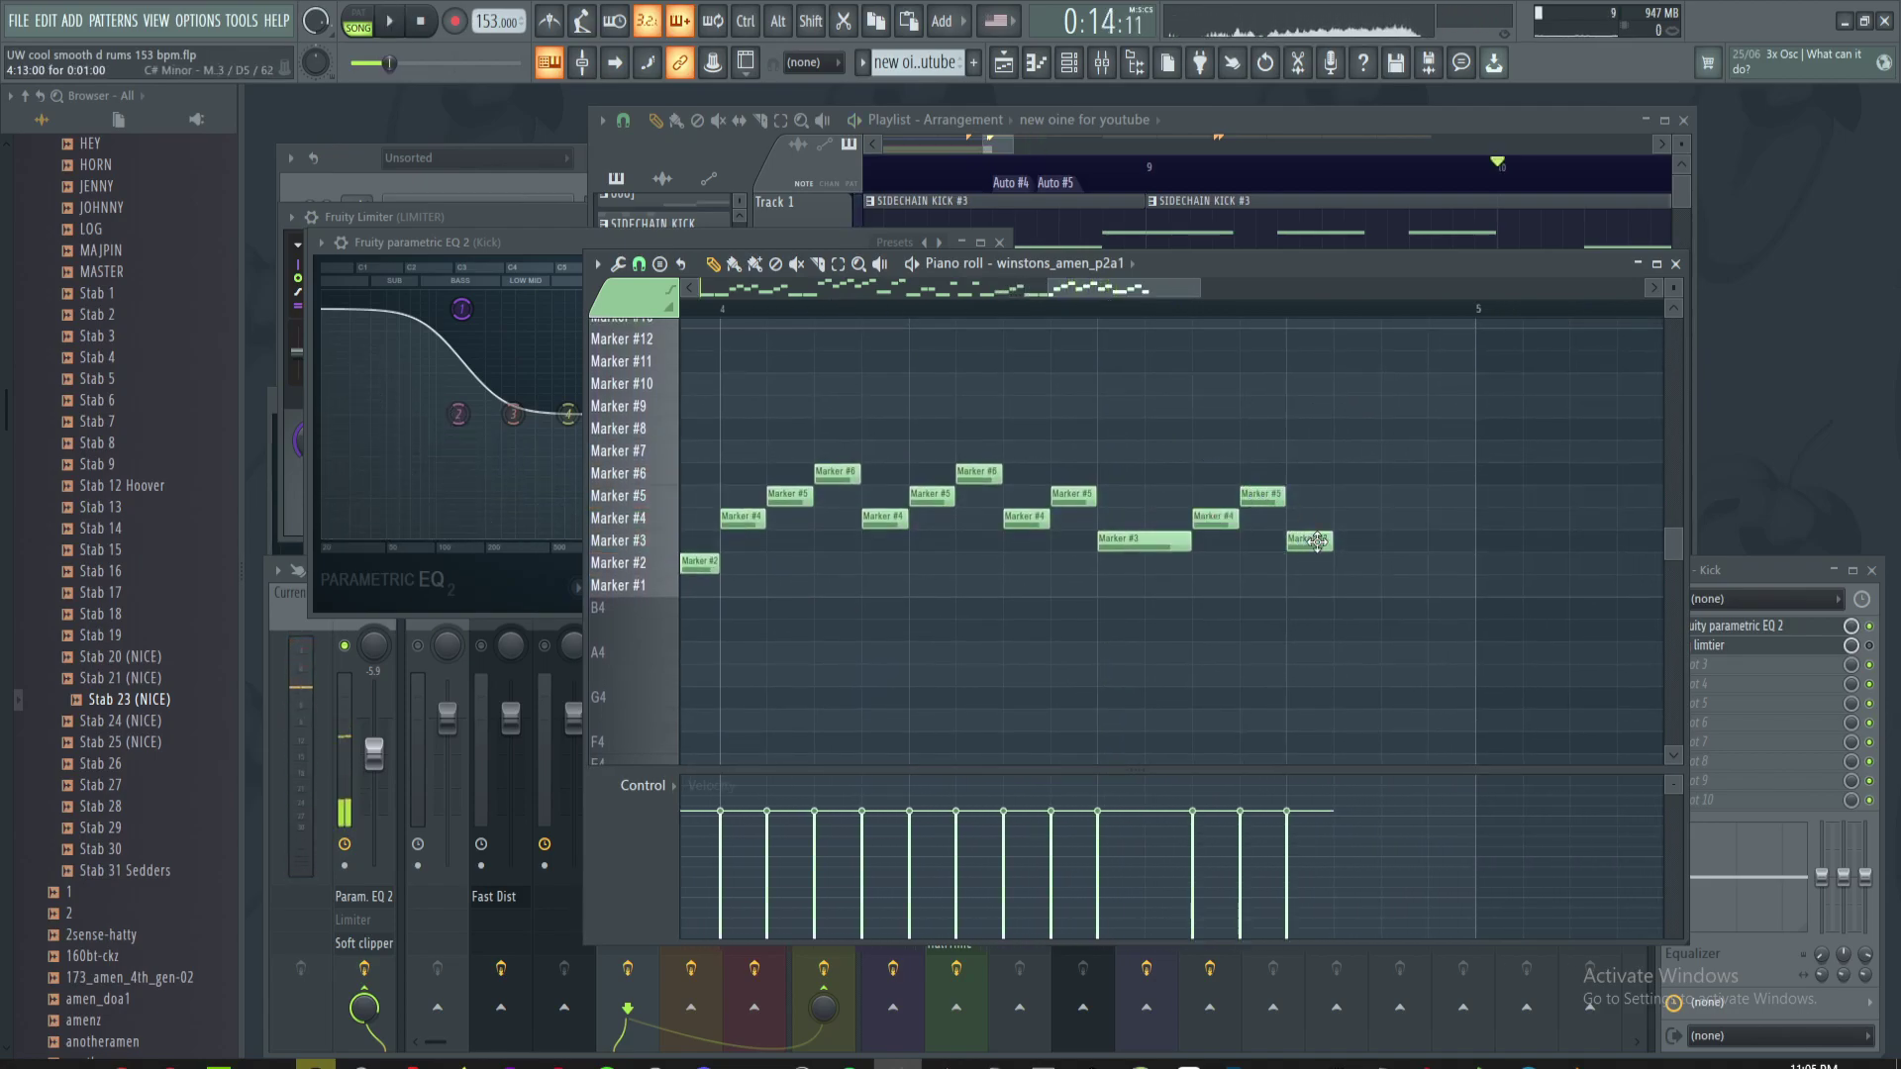
pyautogui.moveTo(1439, 469); pyautogui.dragTo(1518, 495)
pyautogui.click(817, 311)
pyautogui.moveTo(1288, 441); pyautogui.dragTo(1119, 441)
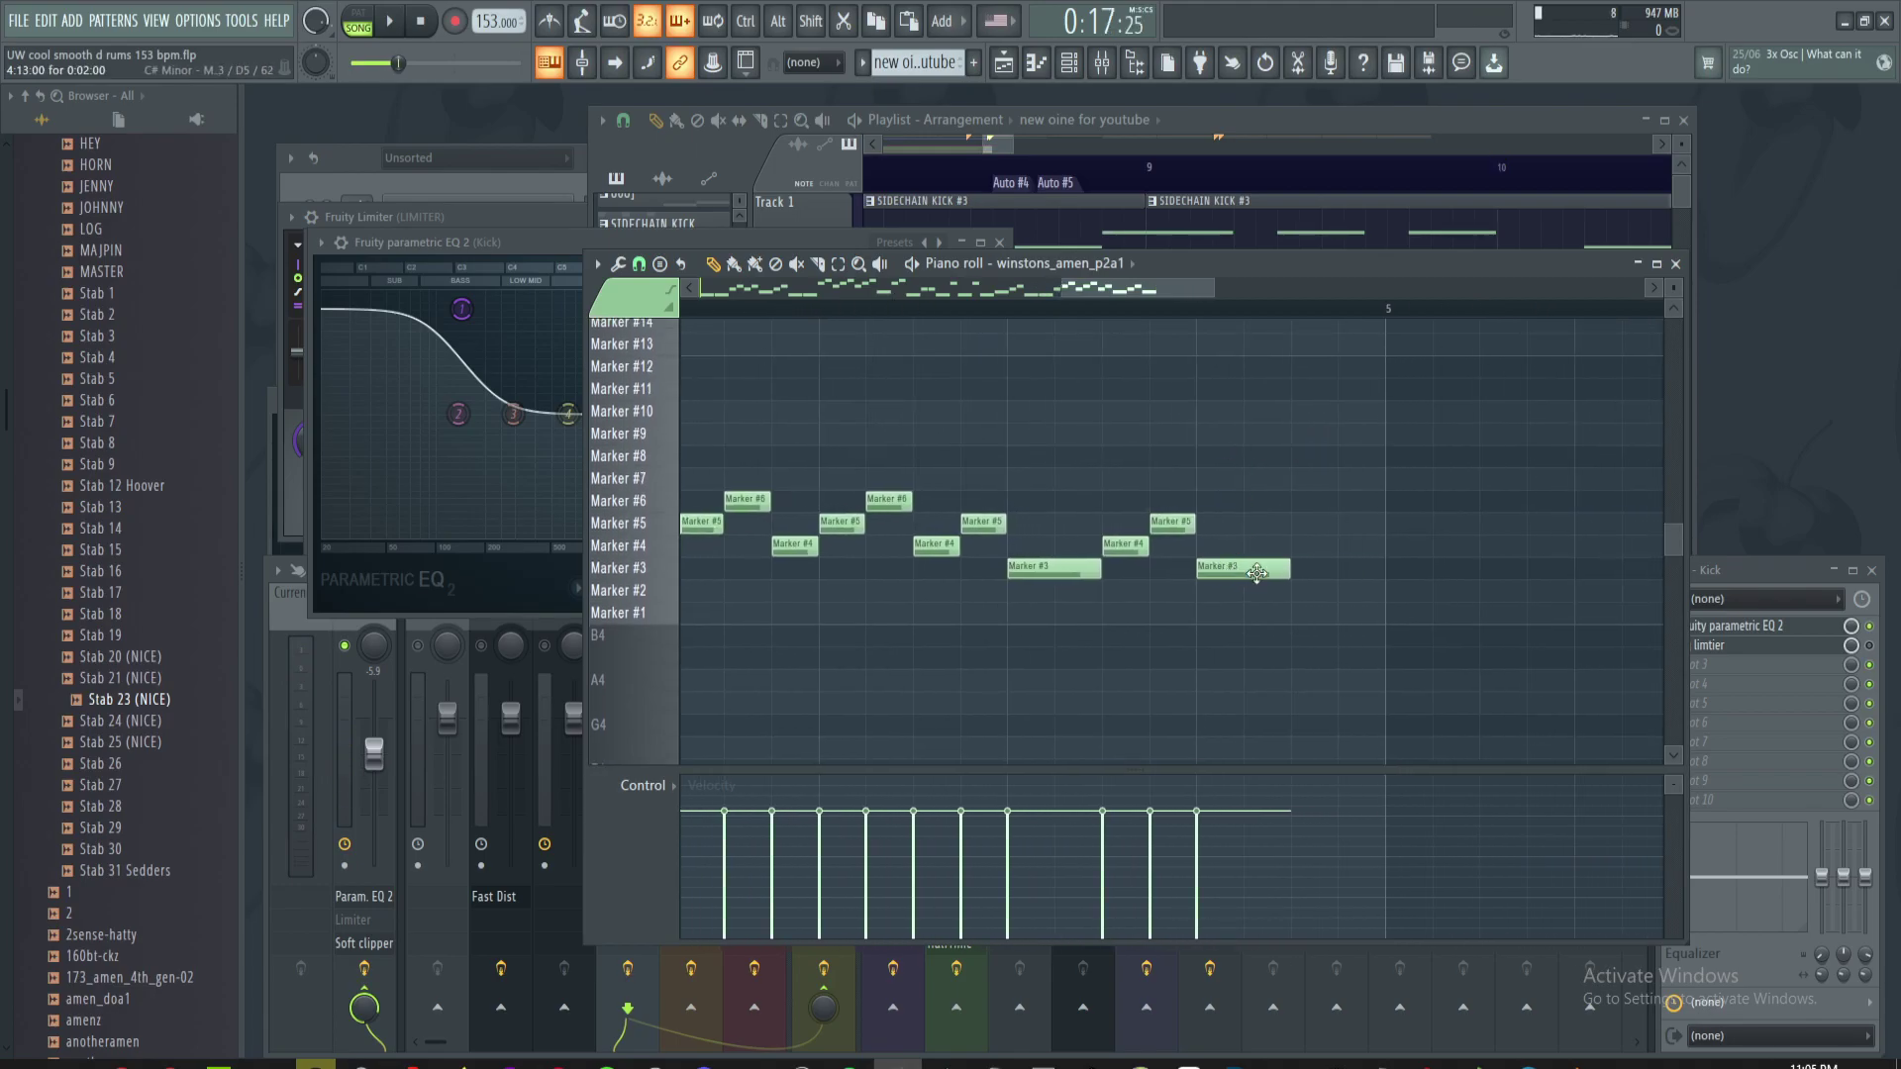
# - Fill the last eighth of bar 4 with a Marker #14 note
pyautogui.click(1293, 601)
pyautogui.moveTo(1307, 590); pyautogui.dragTo(1278, 574)
pyautogui.rightClick(1258, 627)
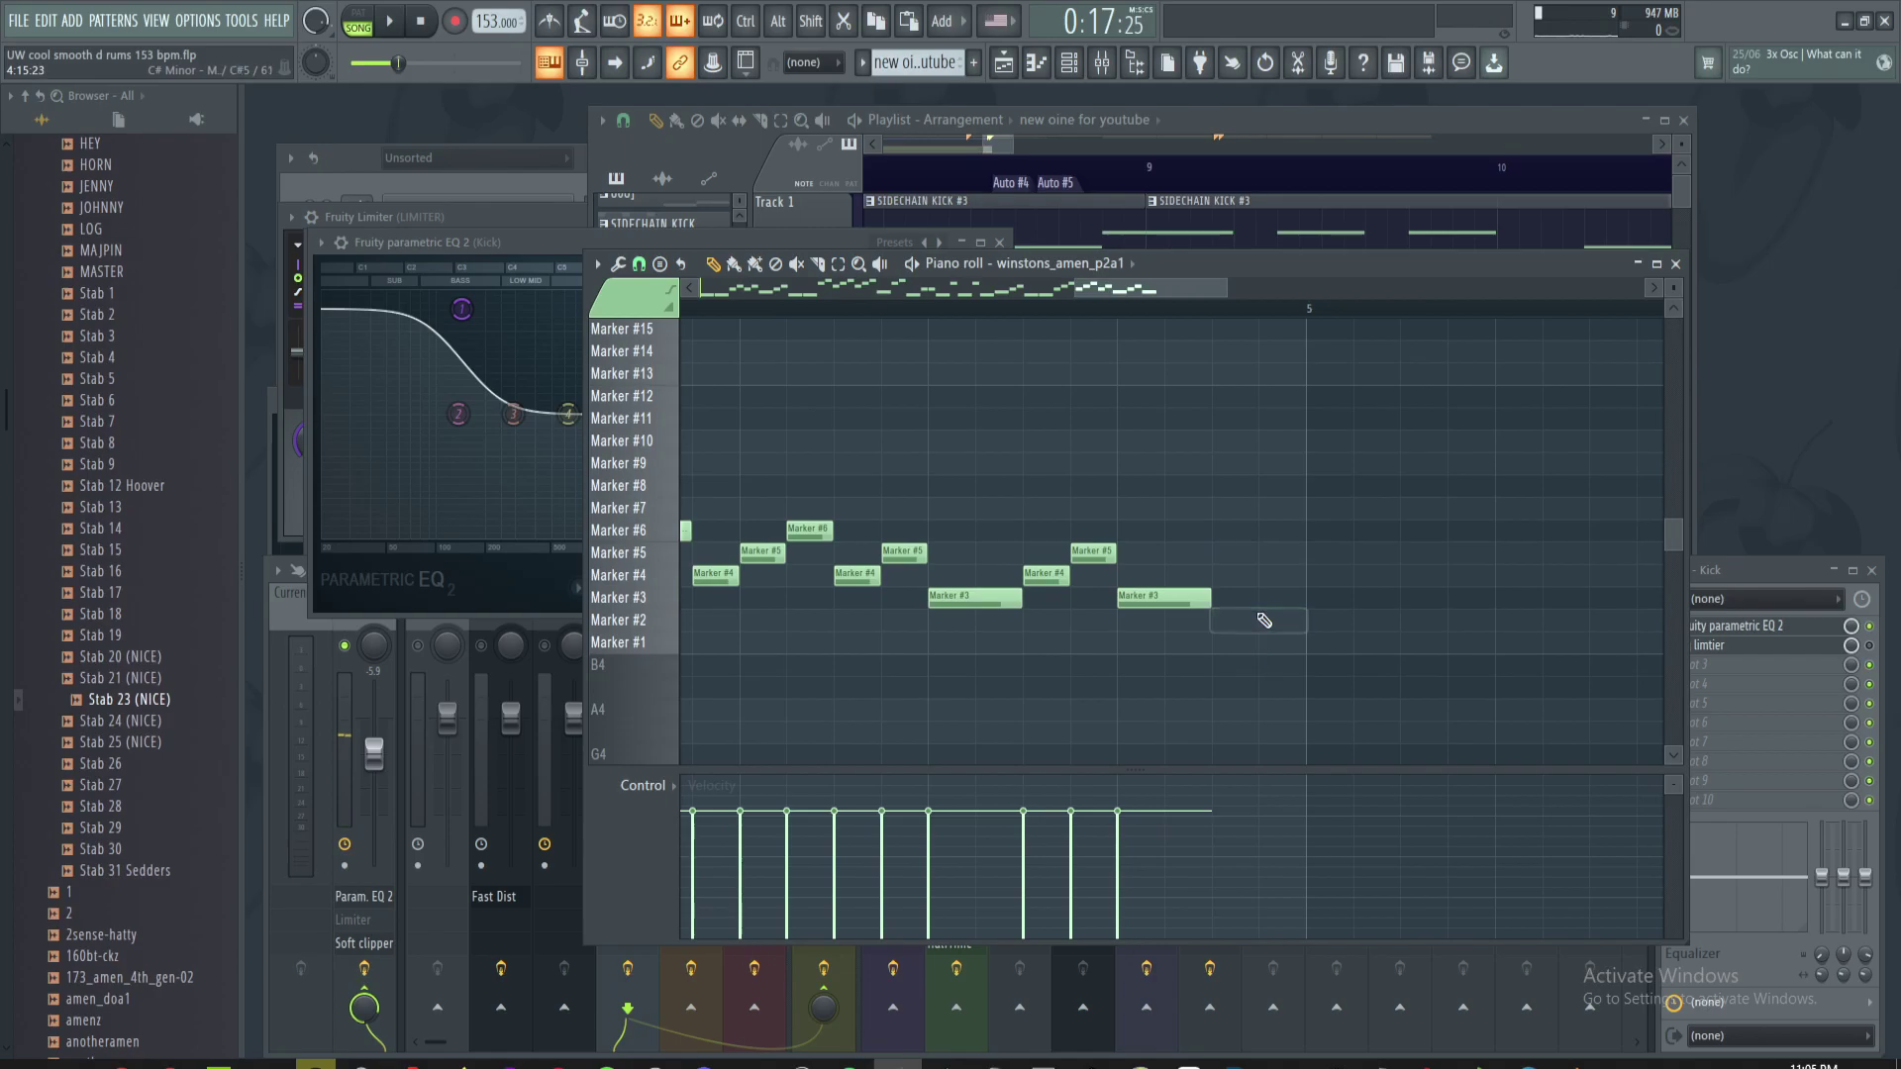
pyautogui.scroll(8, 1253, 555)
pyautogui.moveTo(1227, 466)
pyautogui.mouseDown()
pyautogui.moveTo(1223, 626)
pyautogui.moveTo(1225, 592)
pyautogui.mouseUp()
pyautogui.scroll(-3, 1218, 554)
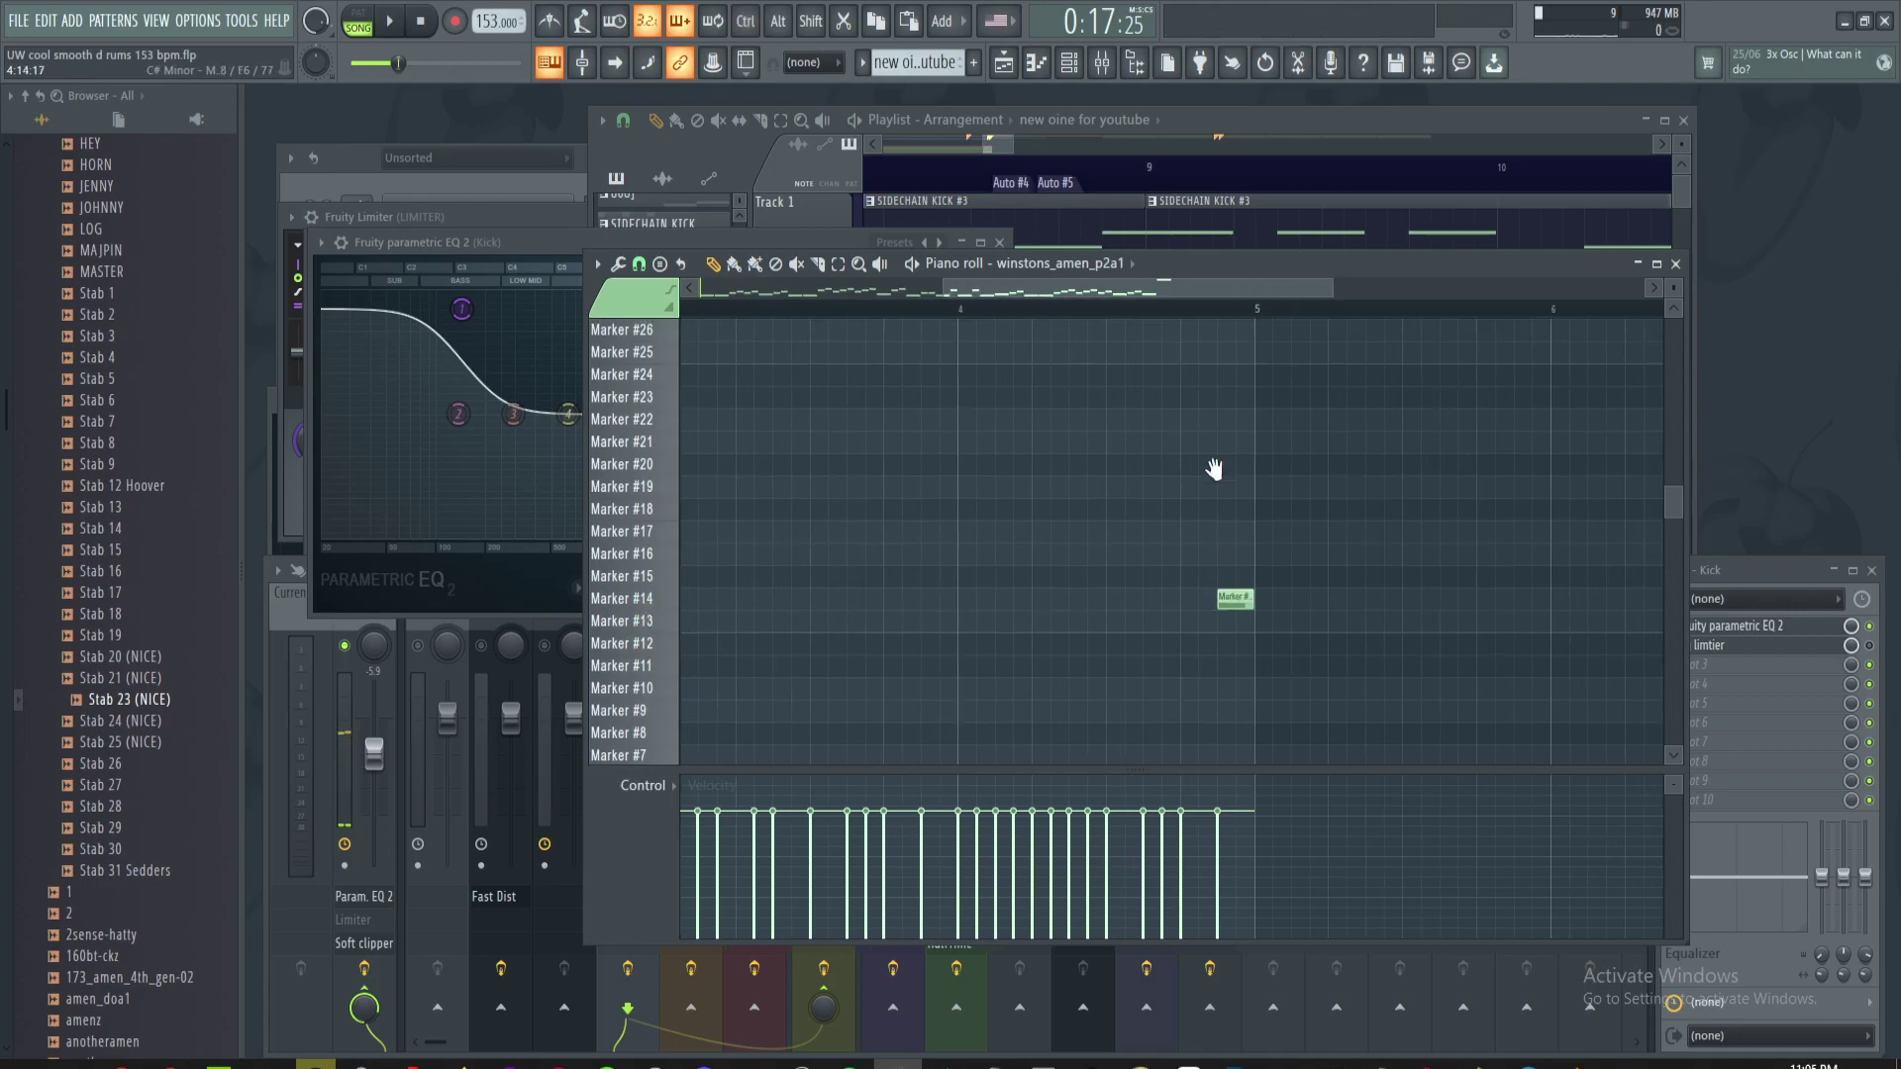
pyautogui.moveTo(1213, 492); pyautogui.dragTo(1235, 338)
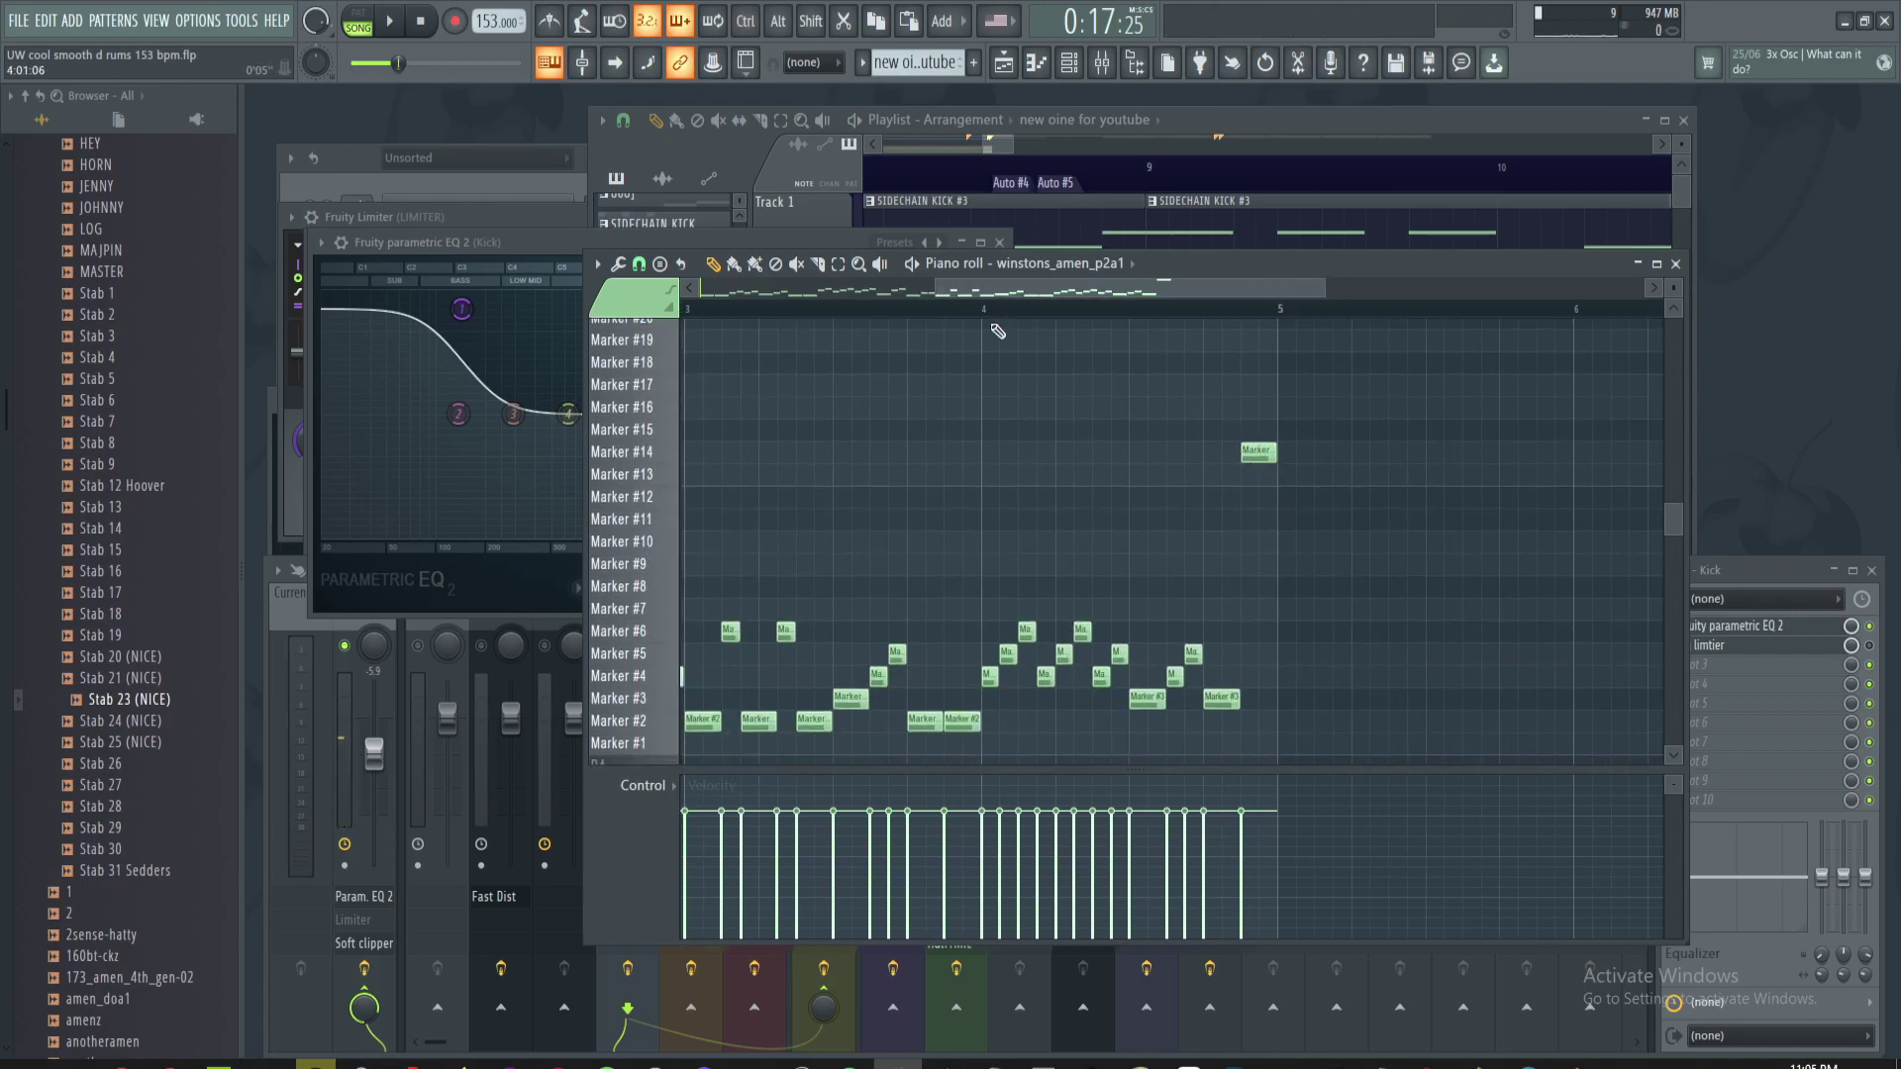
# - Play back bar 4 with its Marker #14 ending
pyautogui.scroll(2, 1163, 458)
pyautogui.moveTo(896, 366); pyautogui.dragTo(955, 327)
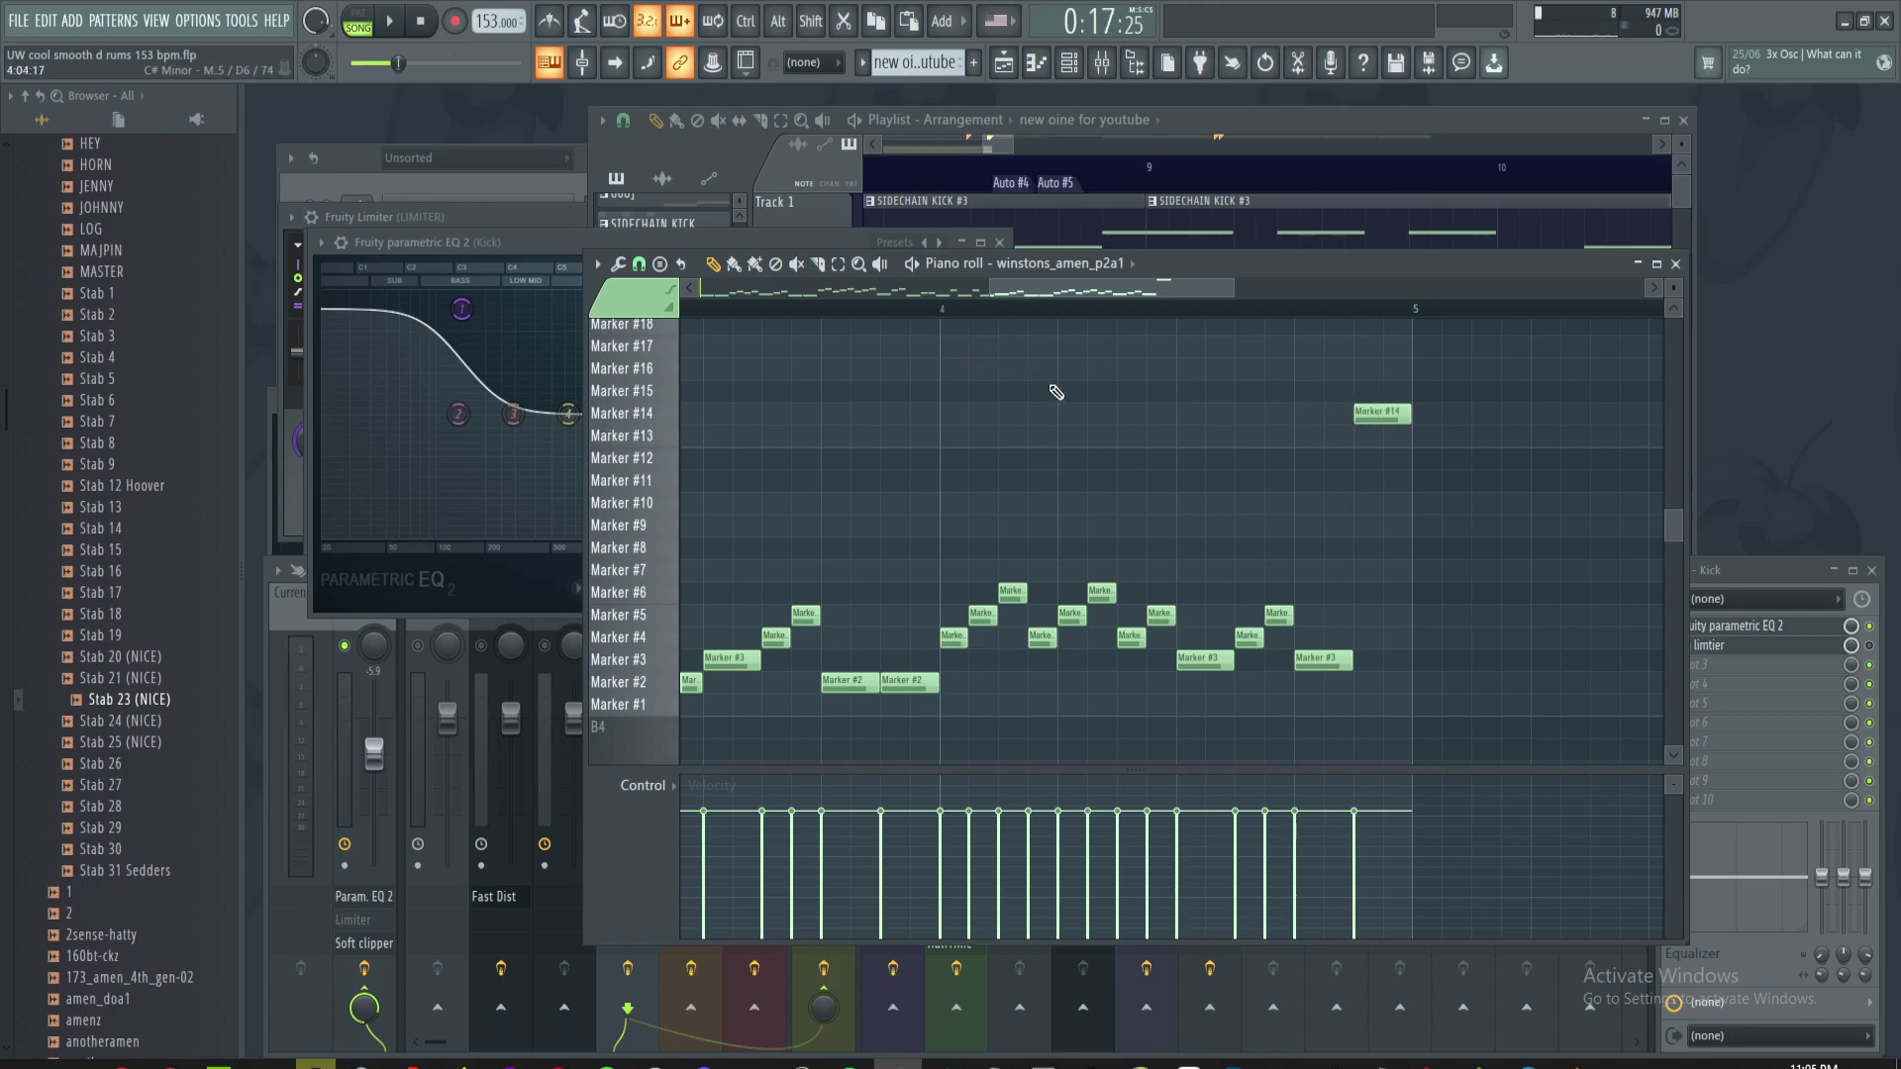
pyautogui.press('space')
pyautogui.scroll(2, 1196, 414)
pyautogui.scroll(-4, 1206, 414)
pyautogui.scroll(3, 1010, 442)
pyautogui.moveTo(1010, 441); pyautogui.dragTo(1383, 458)
pyautogui.scroll(-2, 1383, 459)
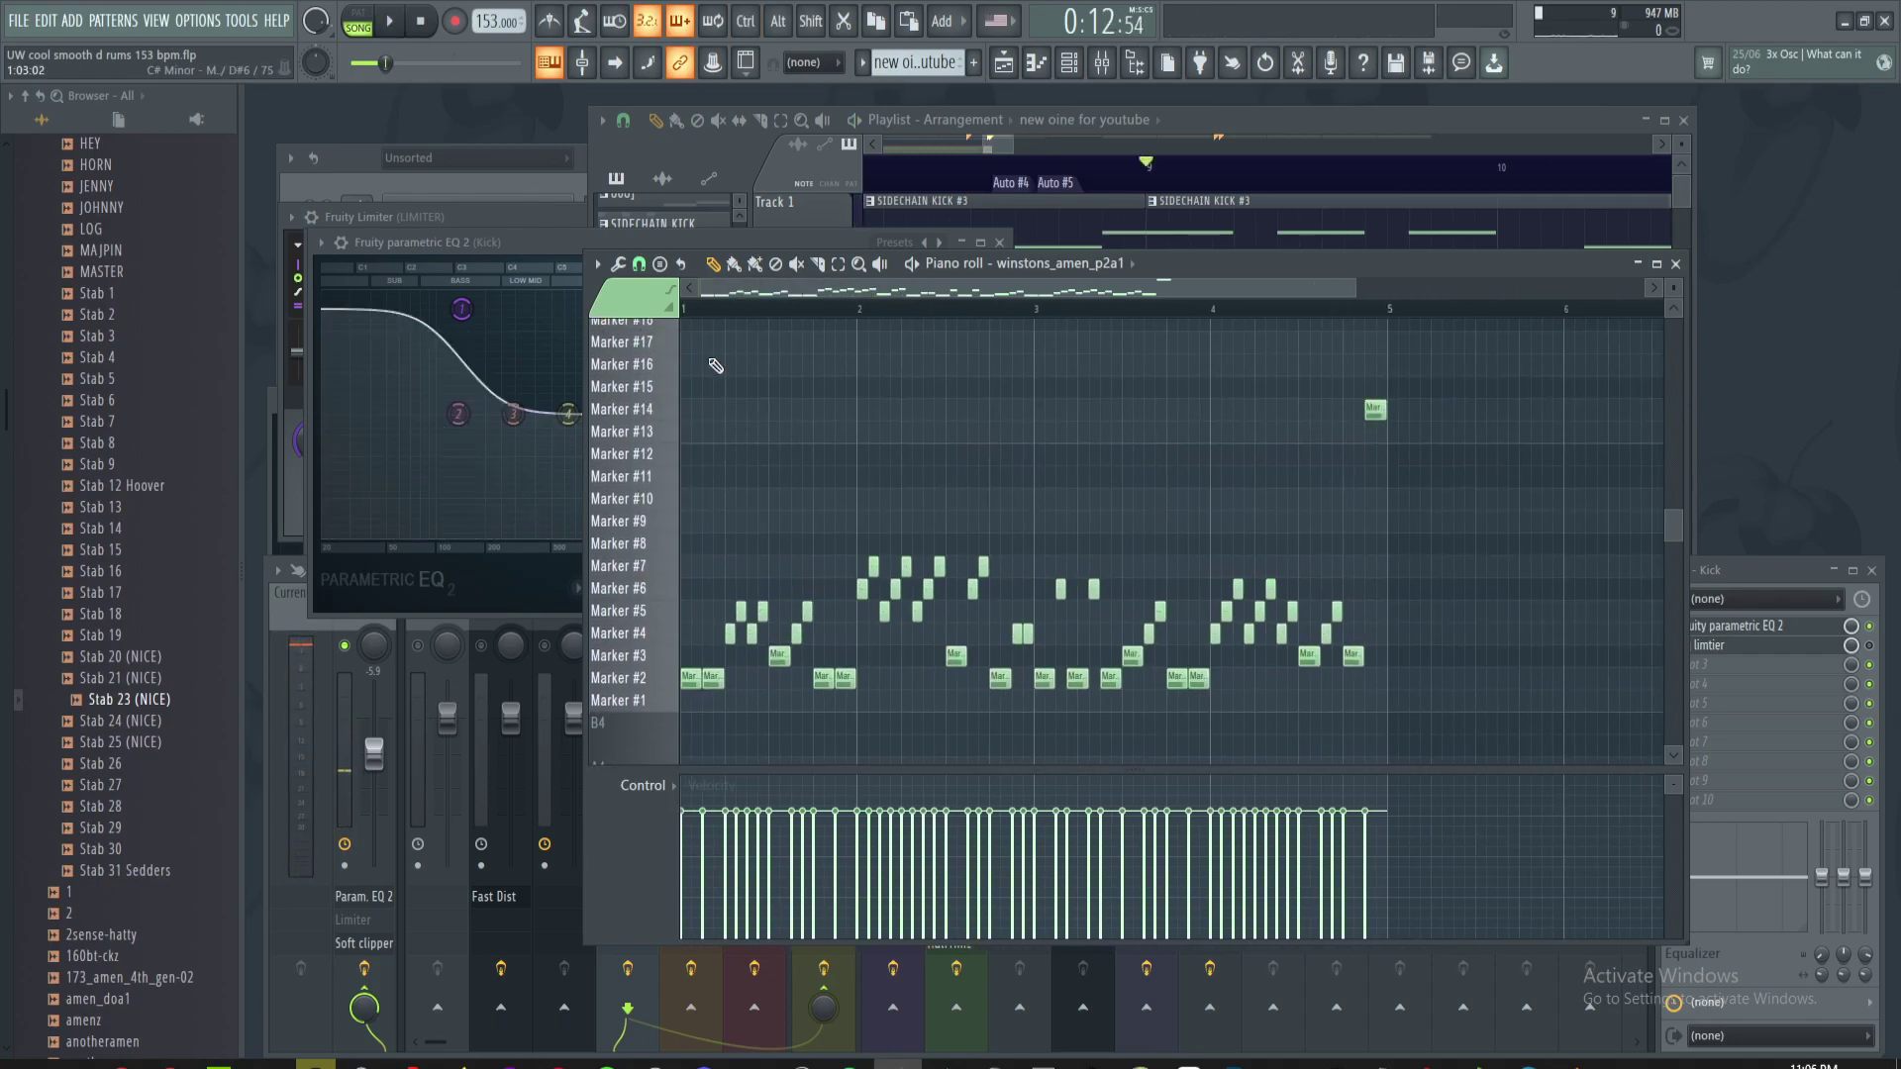
# - Play back the full four-bar pattern from bar 1
pyautogui.scroll(4, 693, 354)
pyautogui.scroll(1, 882, 466)
pyautogui.scroll(-2, 1125, 364)
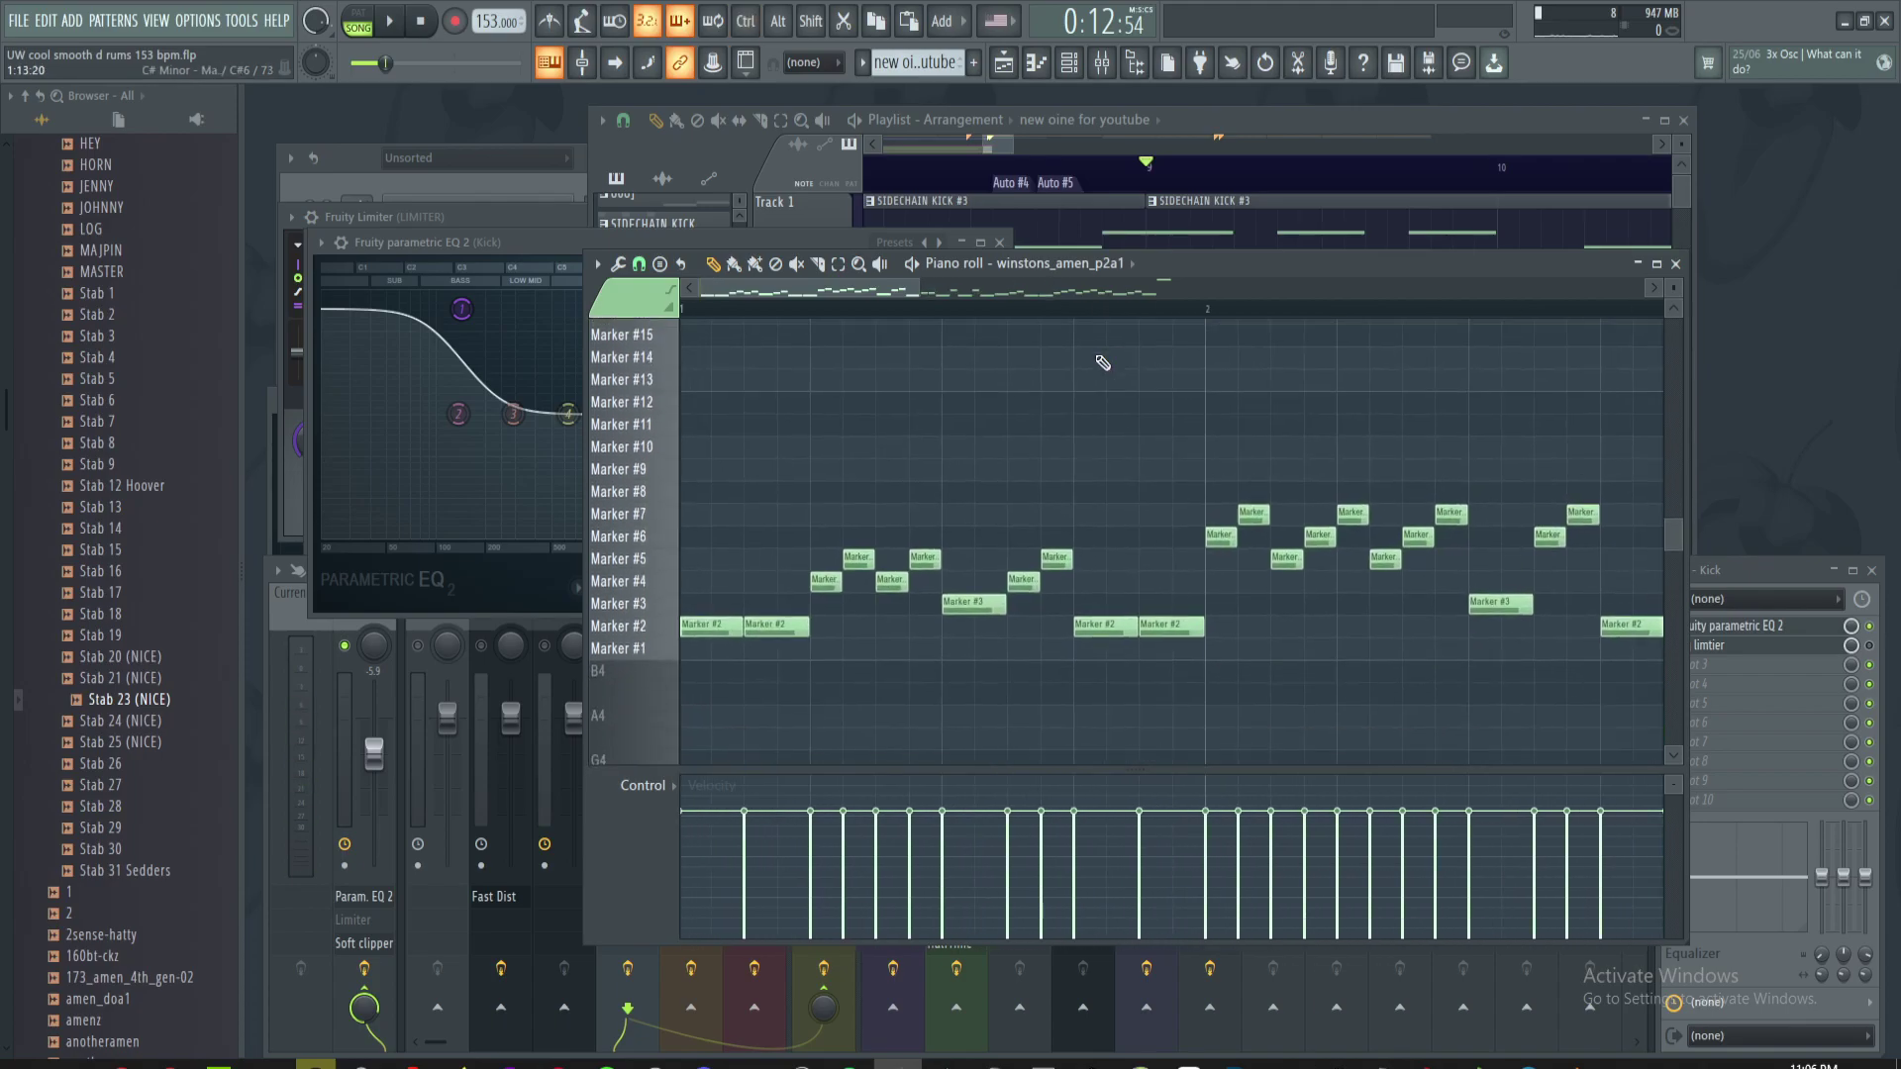
pyautogui.press('space')
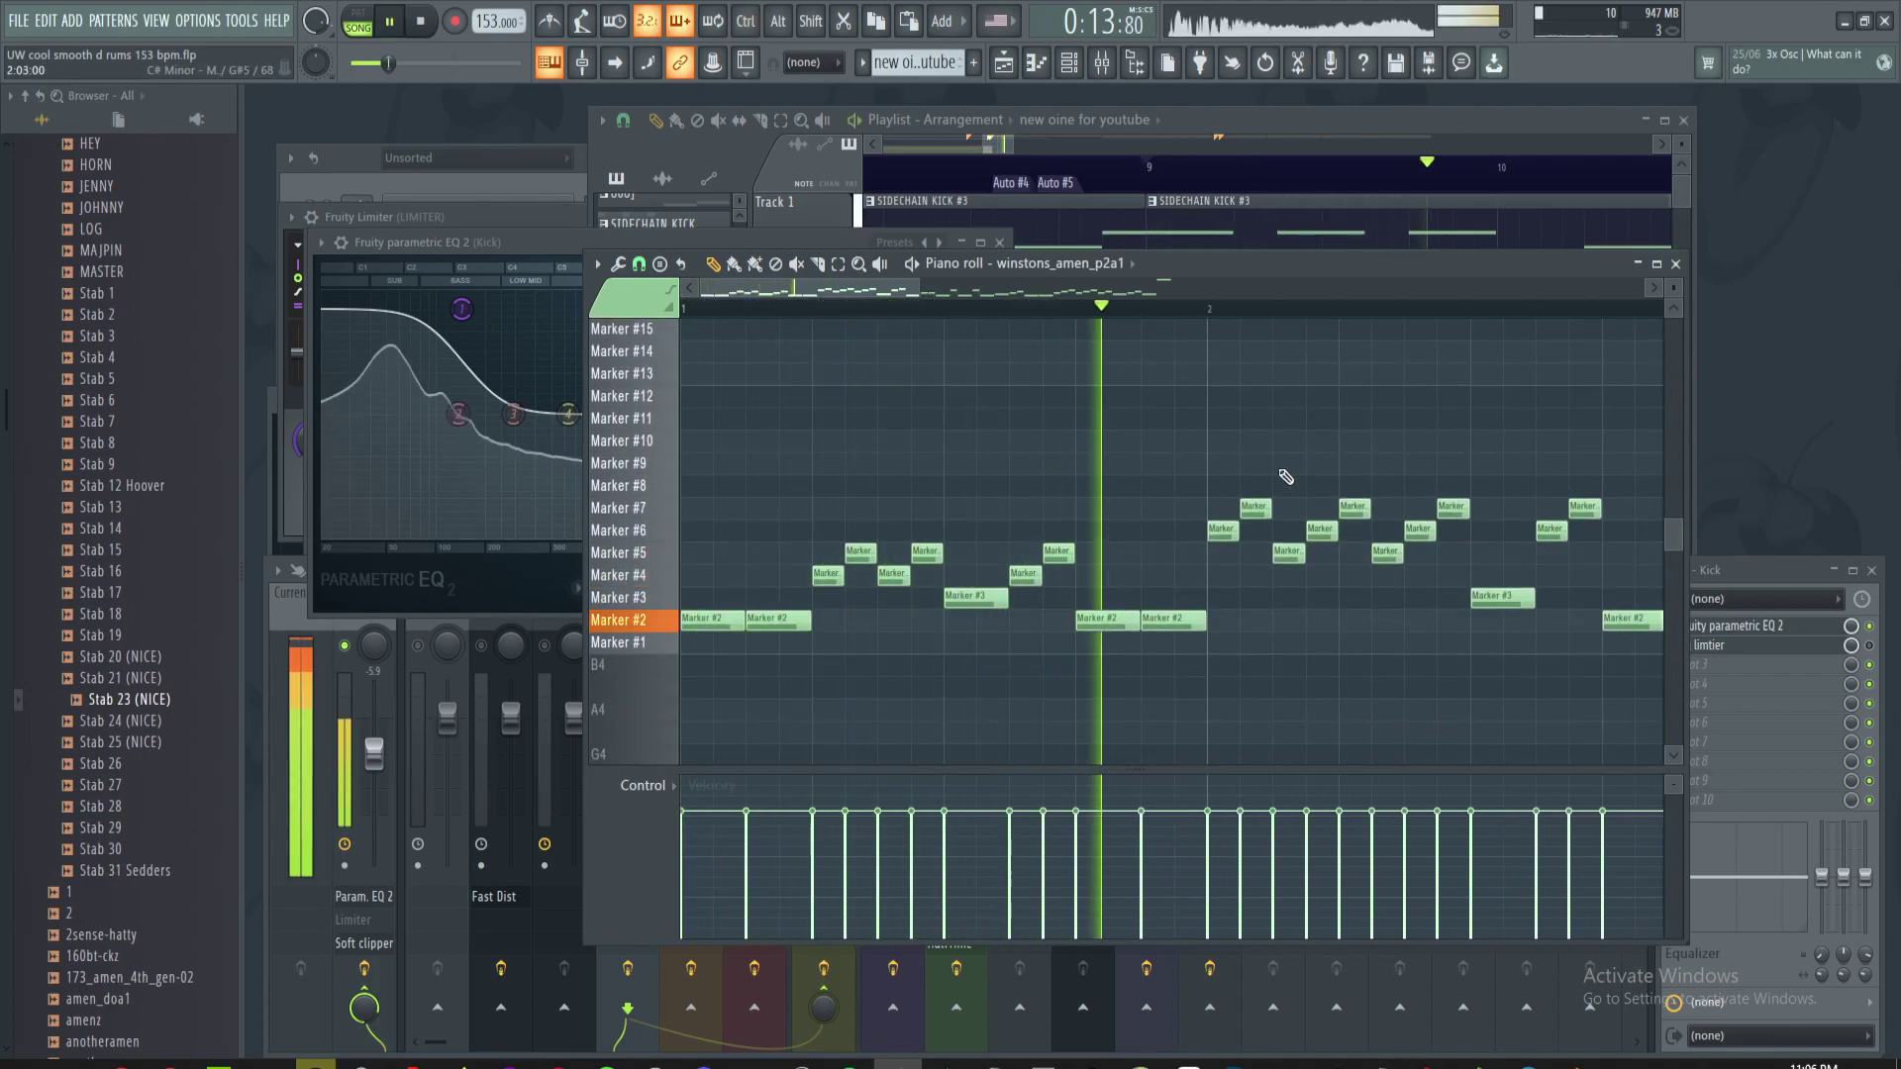
pyautogui.moveTo(1599, 439); pyautogui.dragTo(1268, 429)
pyautogui.moveTo(1655, 367); pyautogui.dragTo(1223, 415)
pyautogui.moveTo(1512, 420); pyautogui.dragTo(1219, 360)
pyautogui.moveTo(1400, 377); pyautogui.dragTo(1024, 343)
pyautogui.moveTo(1310, 365); pyautogui.dragTo(1285, 408)
# - Duplicate the "new oine for youtube" clip on playlist Track 6 so the copy starts at bar 13
pyautogui.click(1291, 126)
pyautogui.press('space')
pyautogui.scroll(-3, 1435, 440)
pyautogui.moveTo(1436, 440); pyautogui.dragTo(1087, 444)
pyautogui.scroll(-3, 1139, 452)
pyautogui.moveTo(1259, 505); pyautogui.dragTo(1213, 500)
pyautogui.hotkey('ctrl', 'b')
# - Delete the Track 6 clips between bars 17 and 29 in the playlist
pyautogui.scroll(-2, 1434, 475)
pyautogui.moveTo(1349, 518); pyautogui.dragTo(1319, 517)
pyautogui.rightClick(1229, 509)
pyautogui.rightClick(1340, 515)
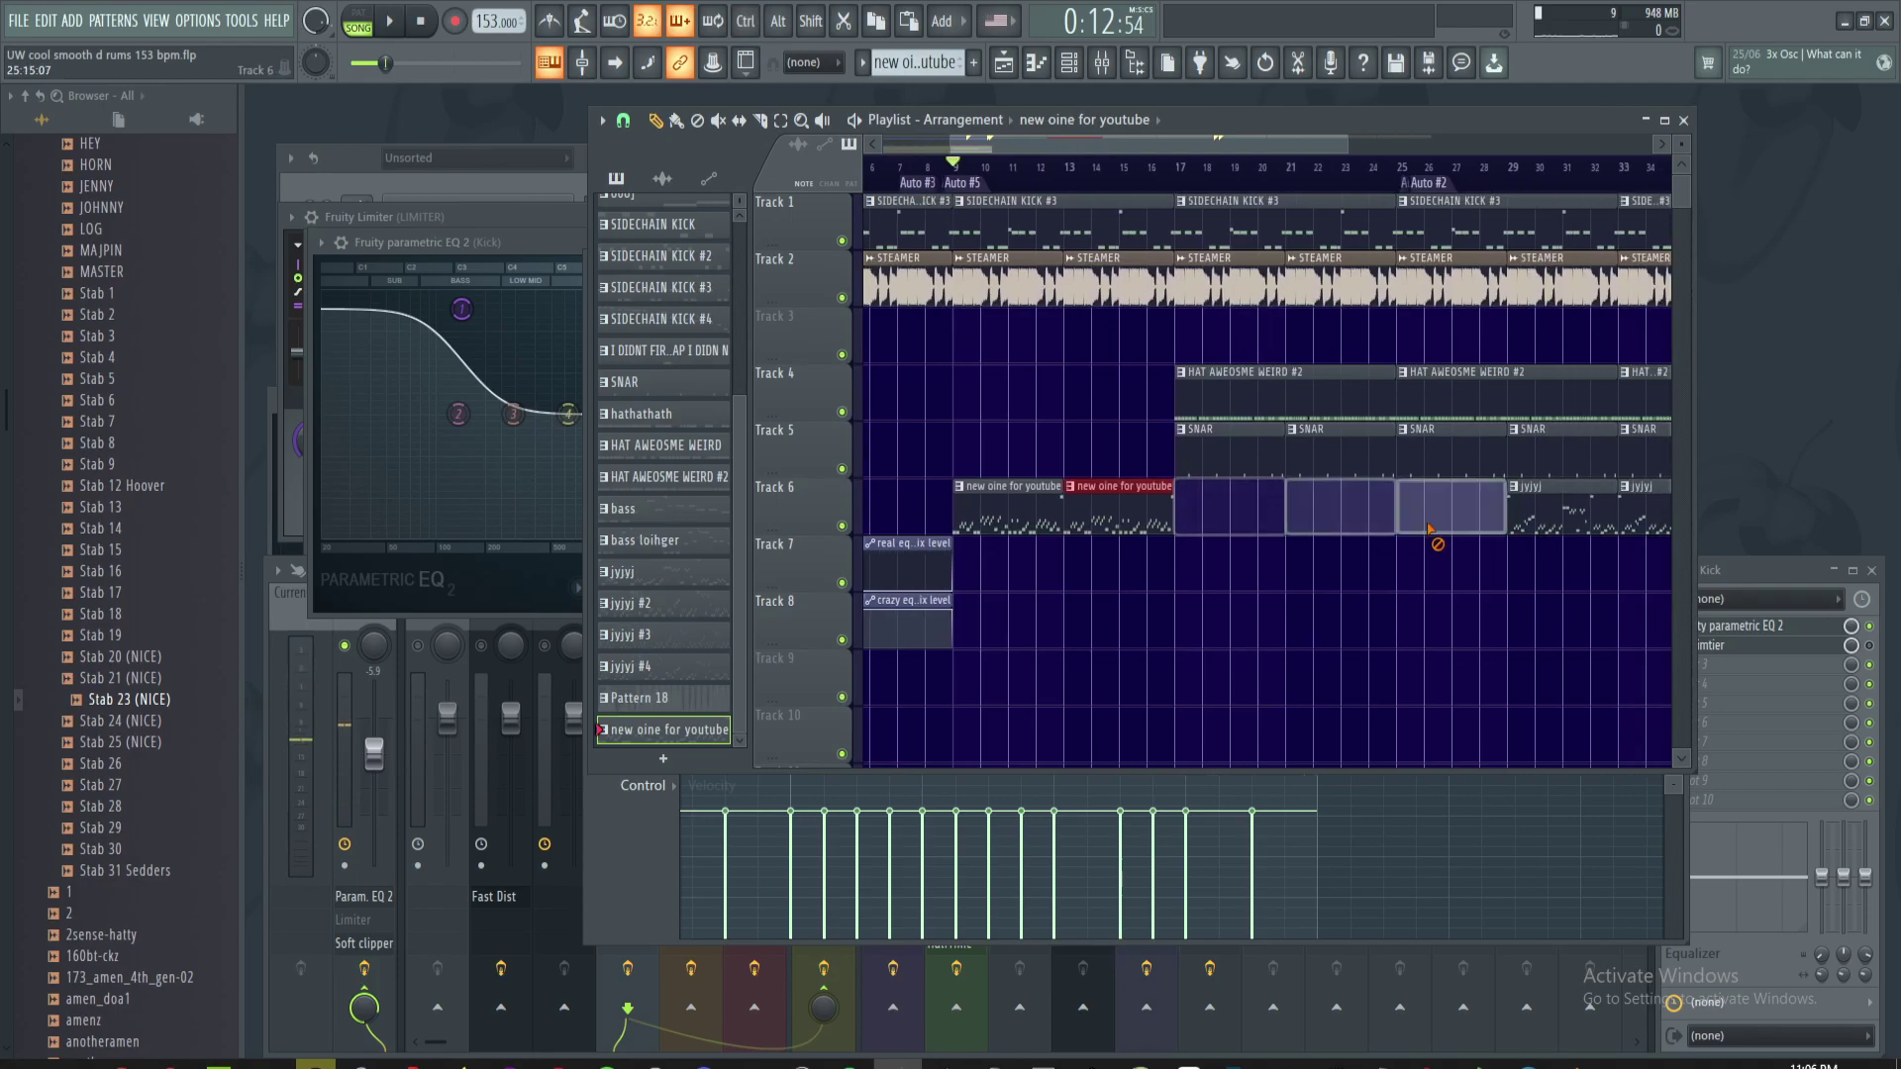
# - Play back the arrangement from bar 9 across both "new oine for youtube" clips
pyautogui.scroll(3, 1081, 425)
pyautogui.press('space')
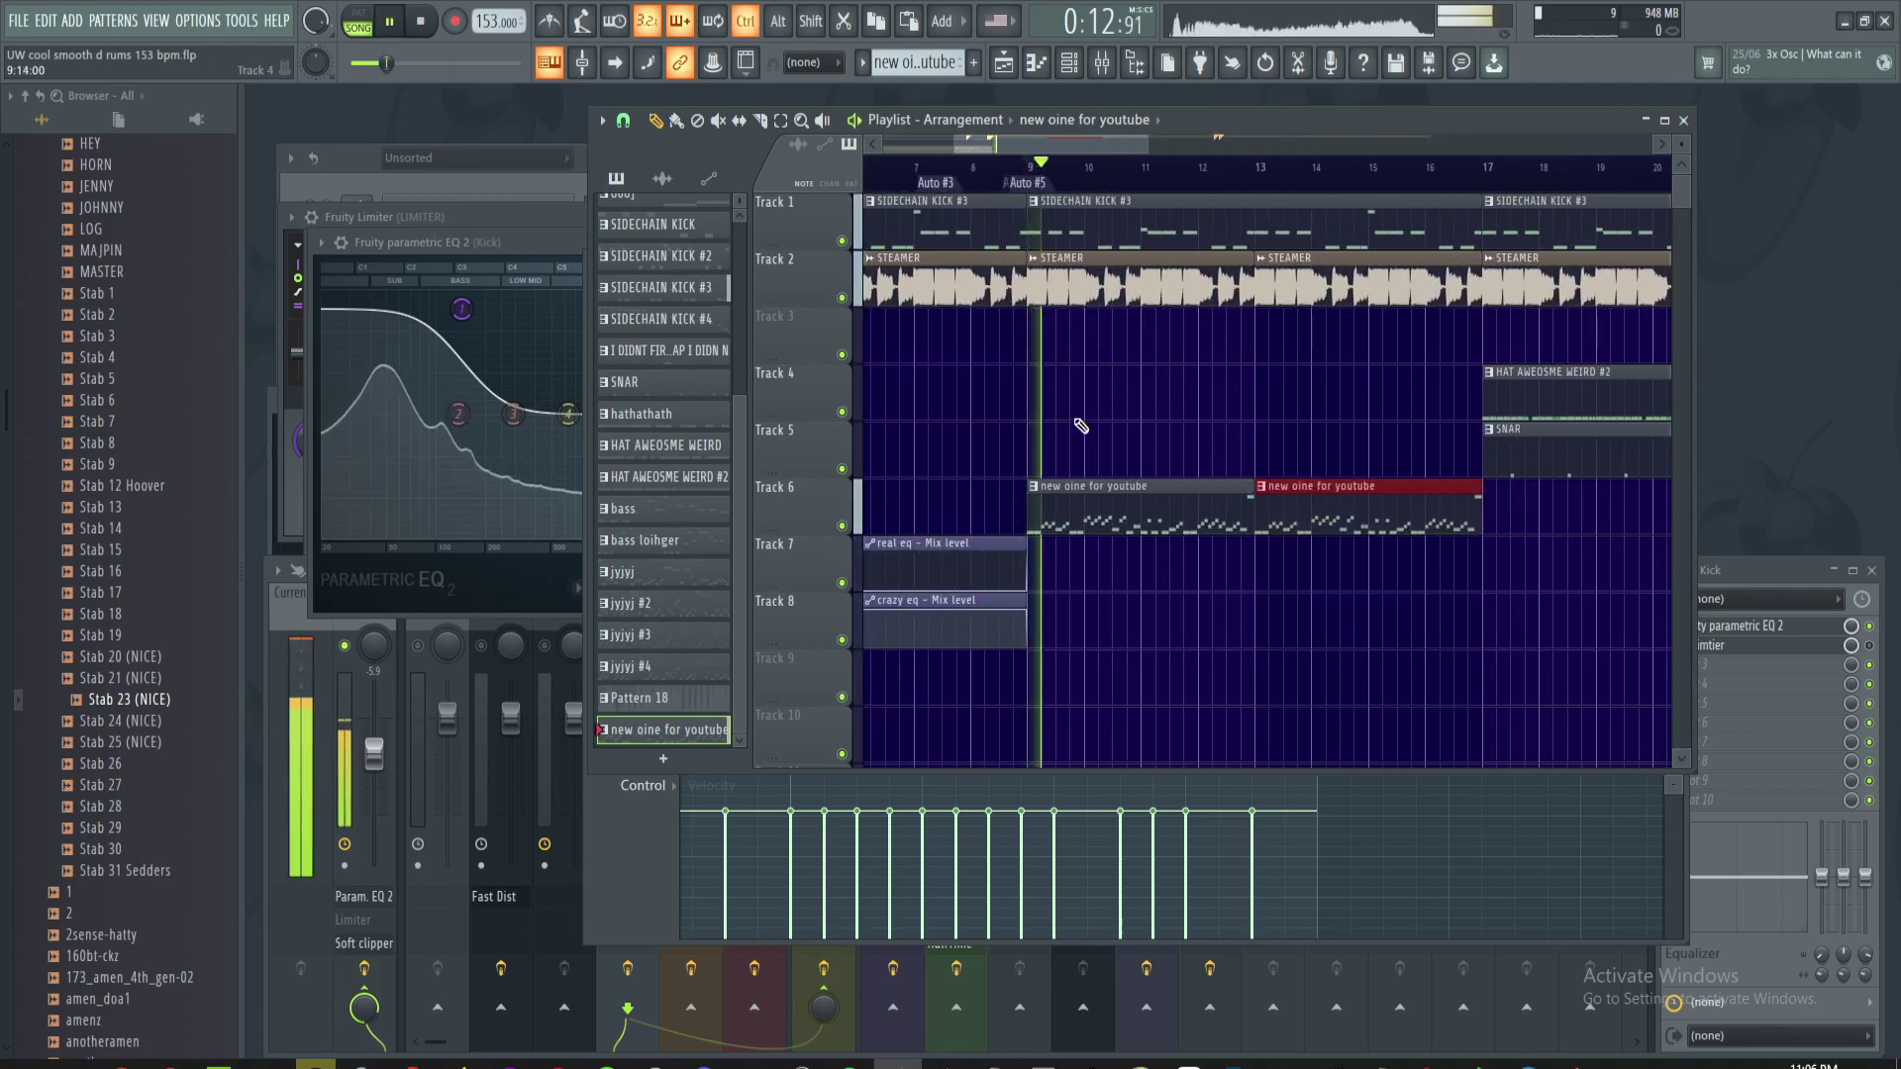
pyautogui.scroll(2, 1089, 424)
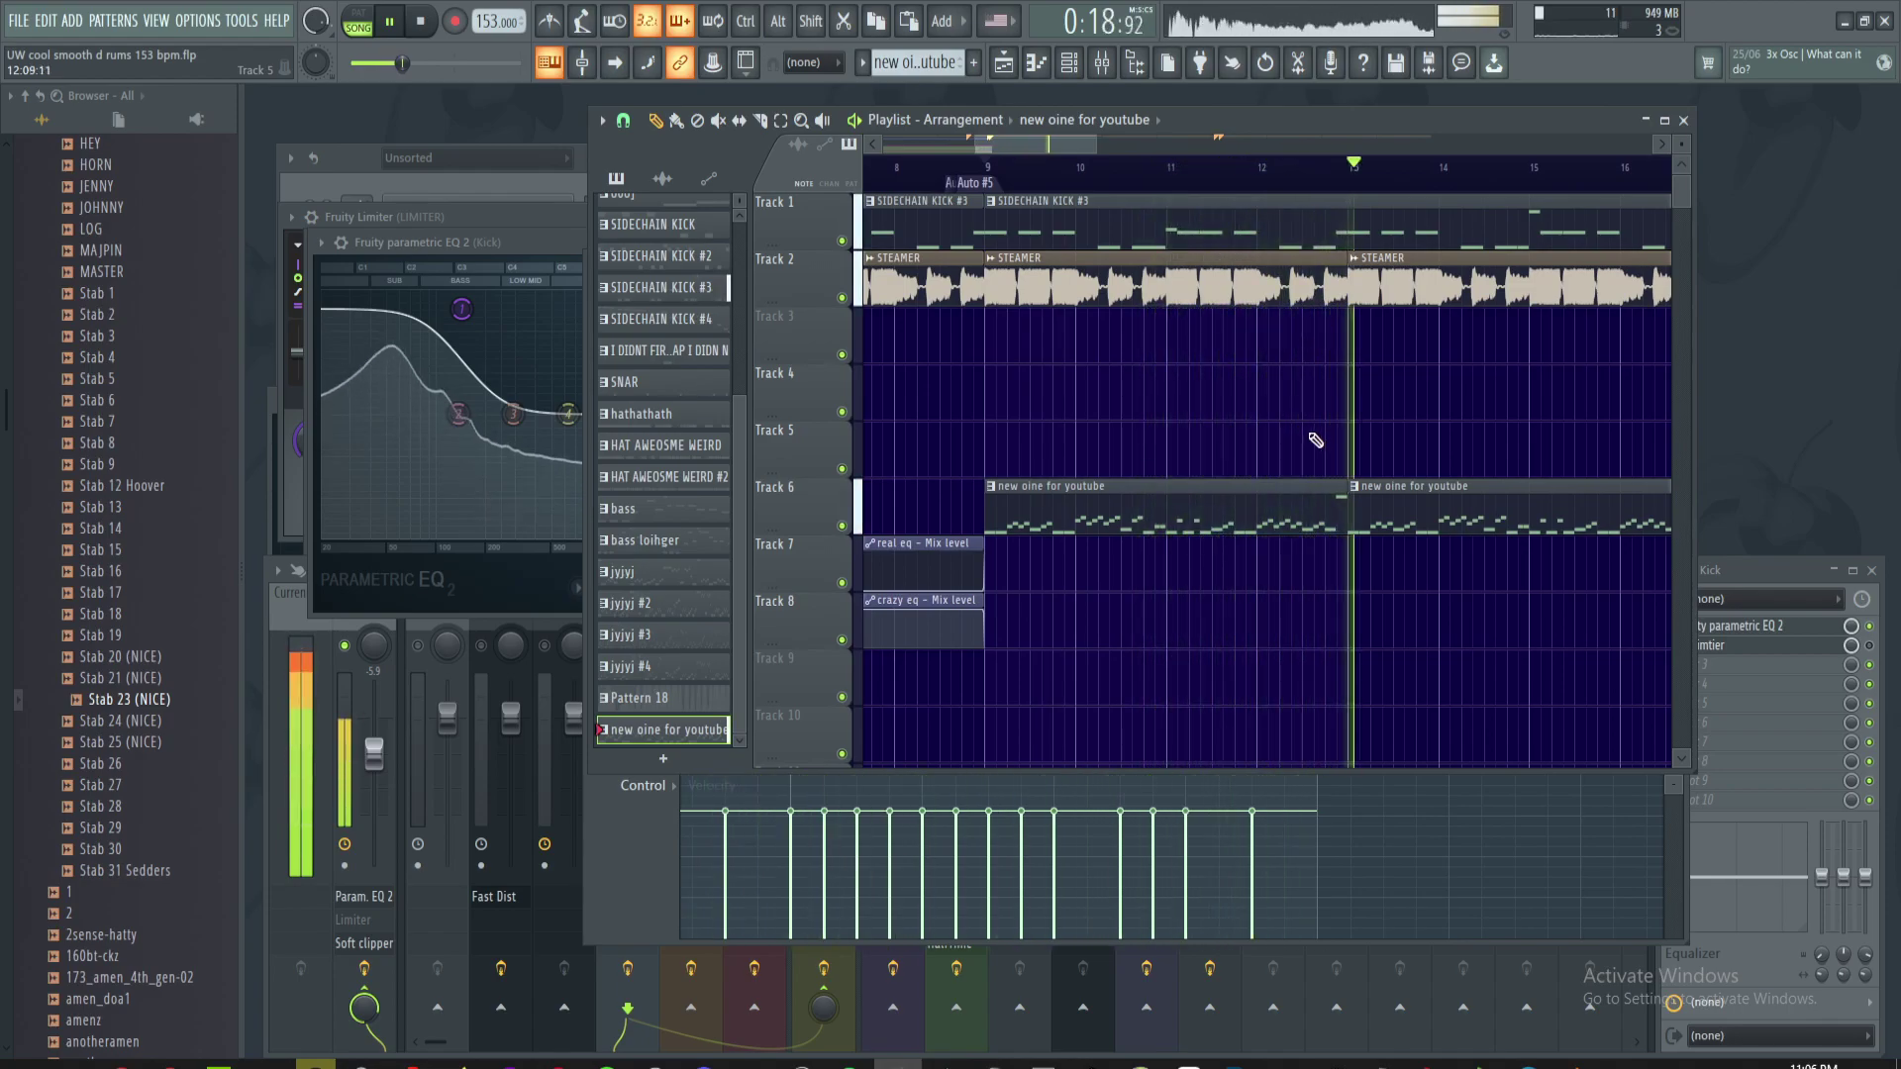
pyautogui.press('space')
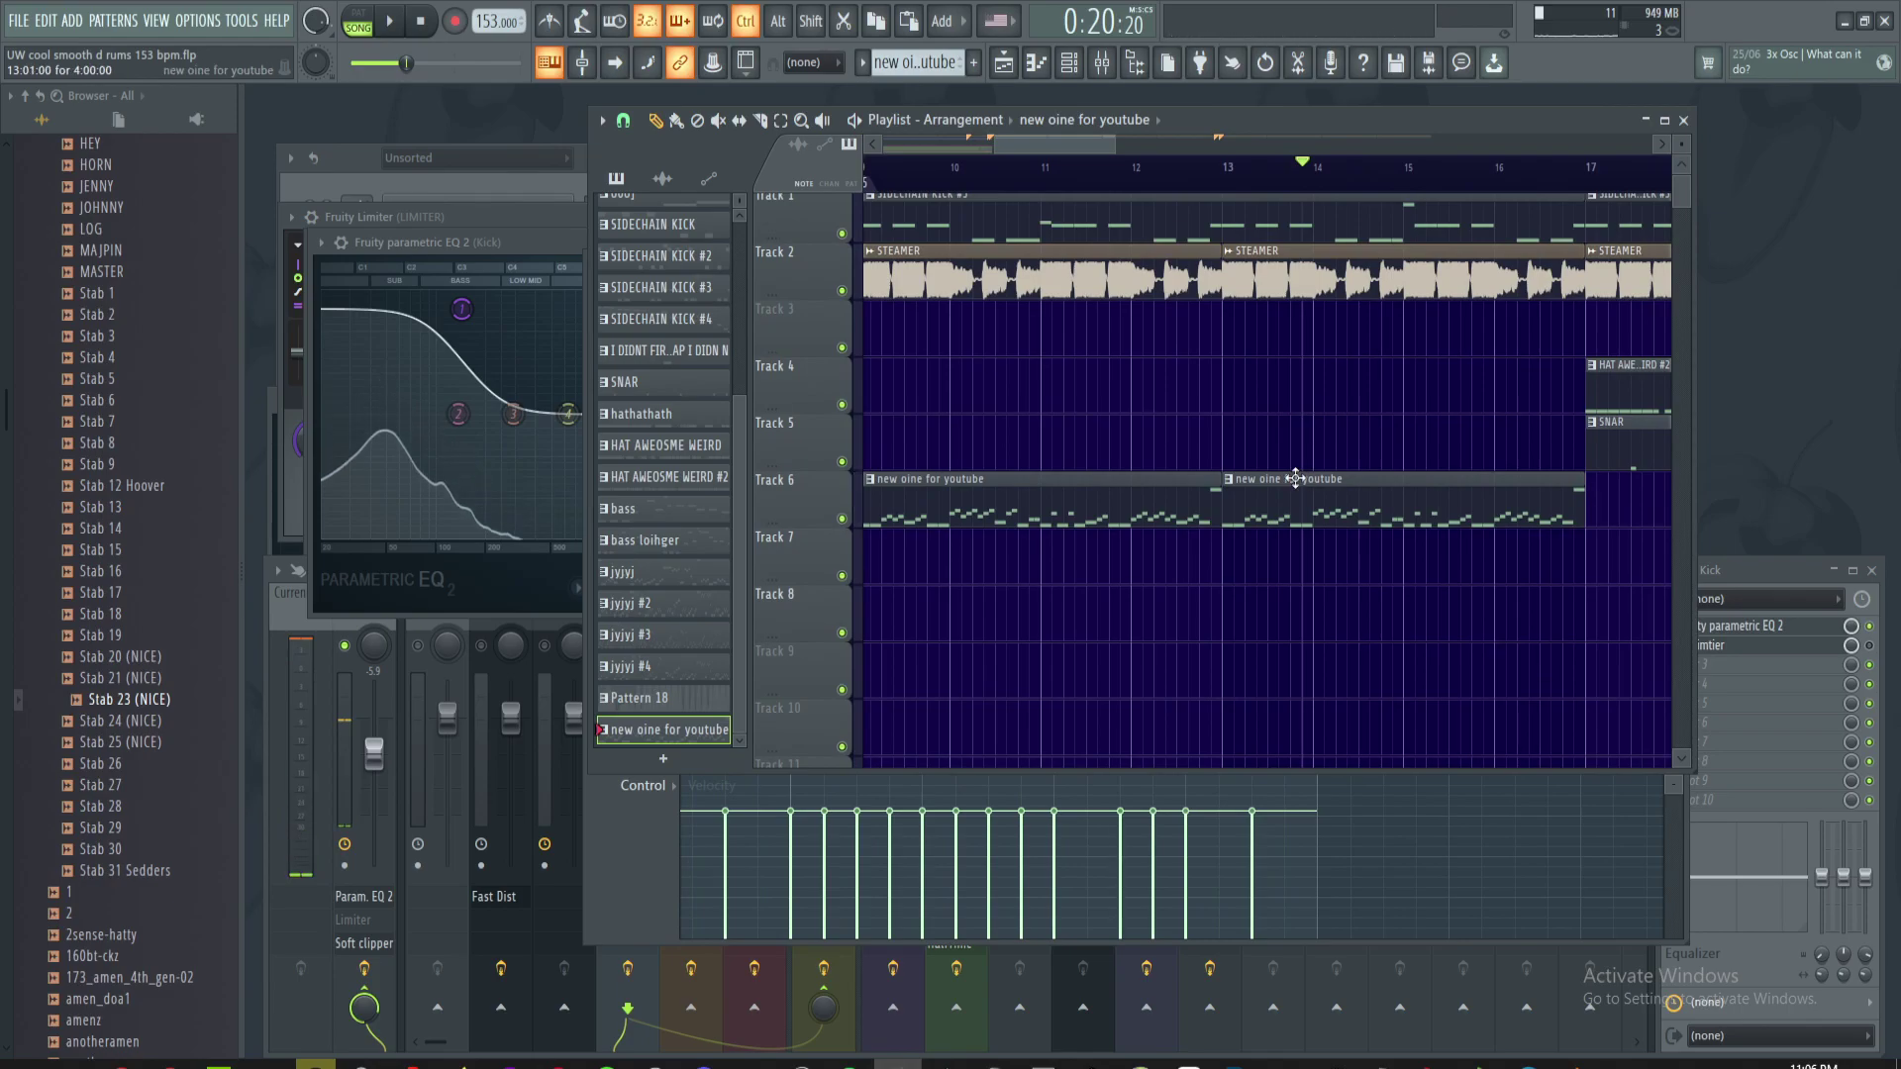
# - Merge the two "new oine for youtube" clips on Track 6 into one pattern and open it in the piano roll
pyautogui.moveTo(1289, 455); pyautogui.dragTo(1141, 540)
pyautogui.hotkey('ctrl', 'g')
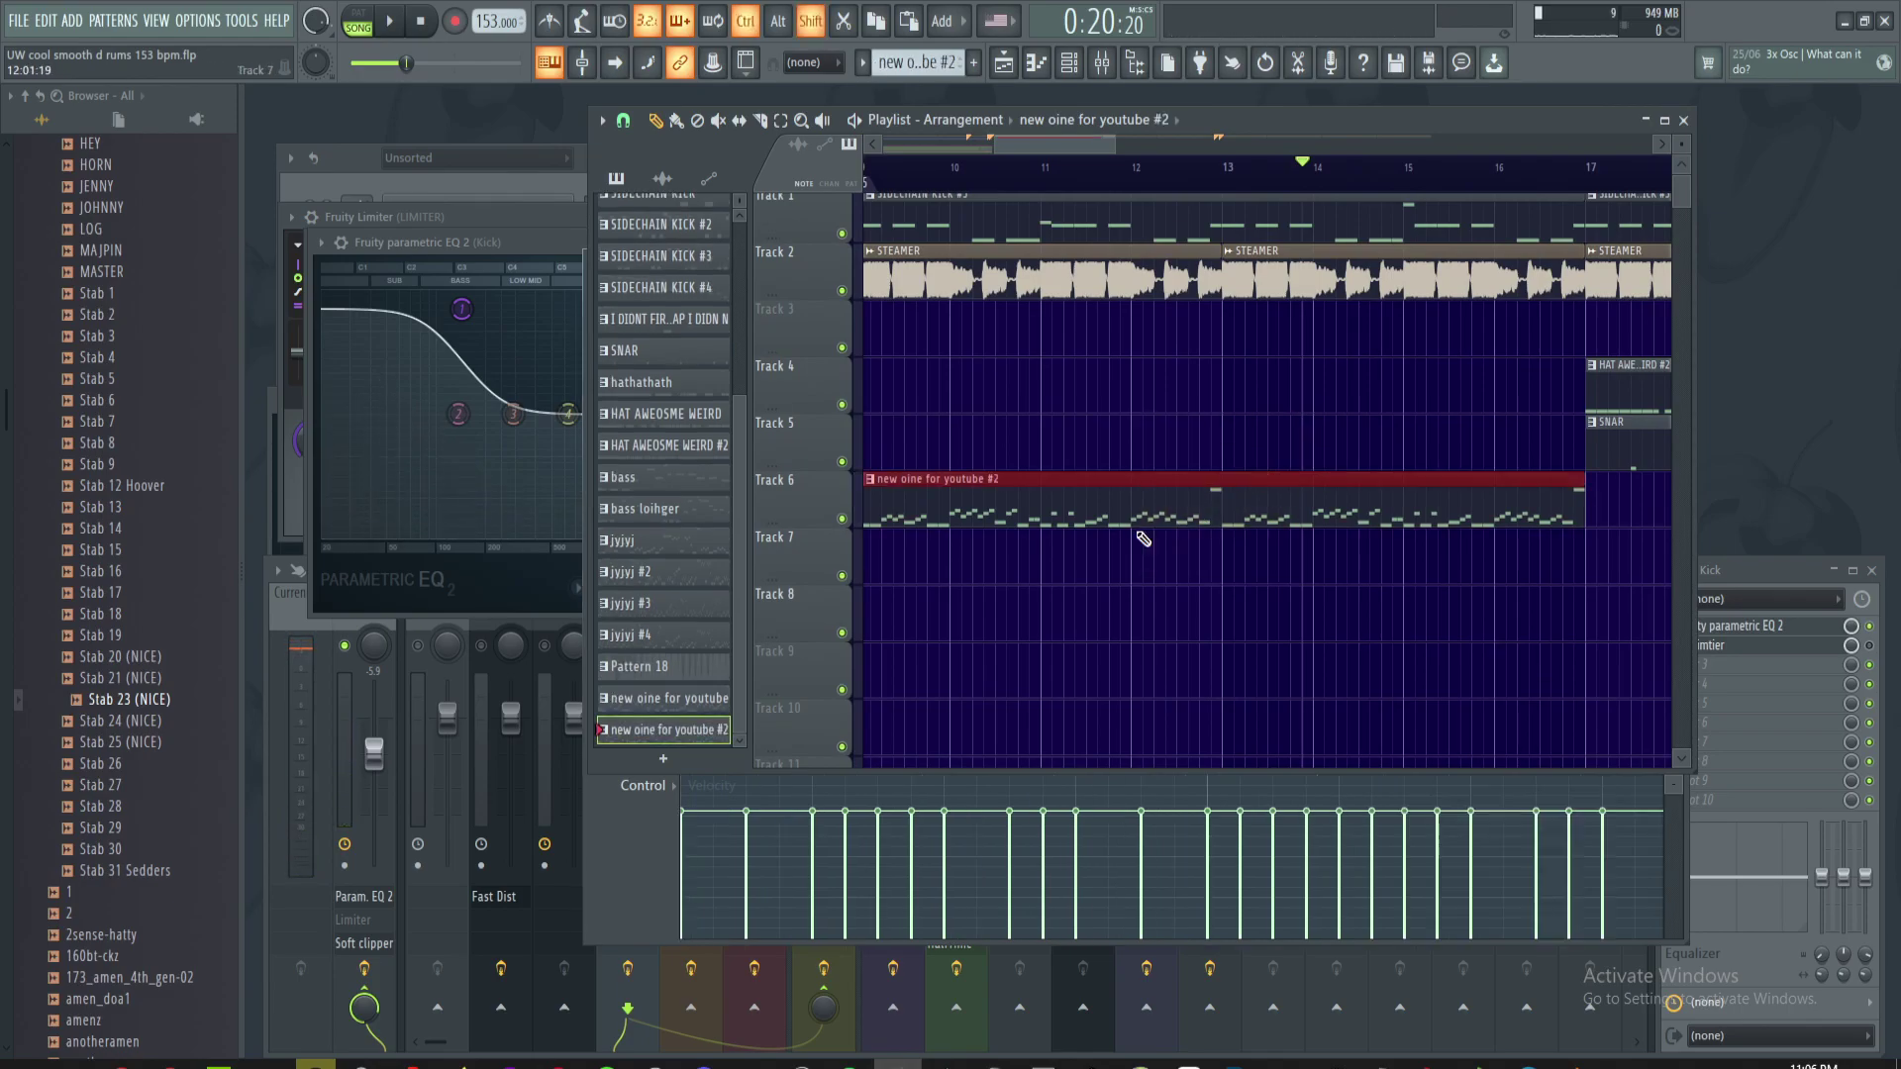
pyautogui.doubleClick(1241, 514)
# - Examine the merged eight-bar pattern, comparing its first four bars with the repeated half
pyautogui.scroll(-6, 1244, 526)
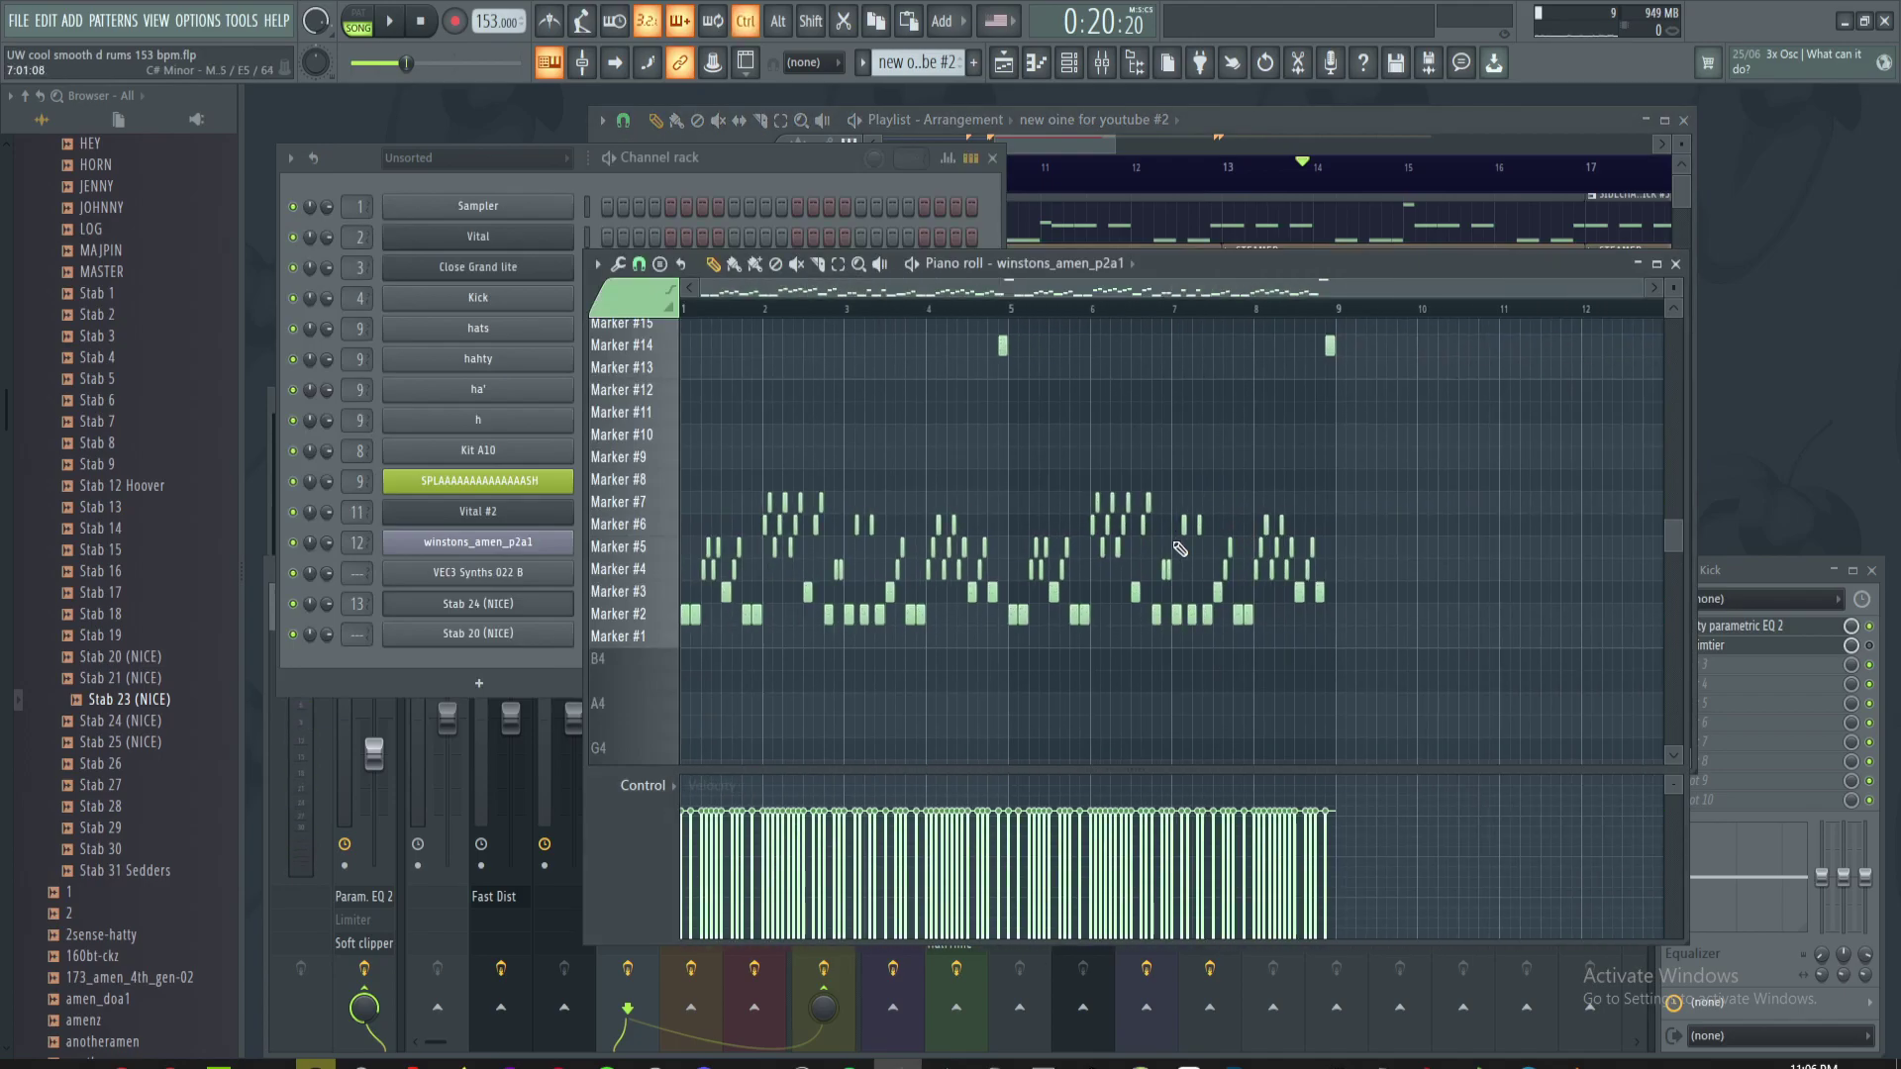
pyautogui.scroll(5, 1017, 465)
pyautogui.scroll(2, 891, 478)
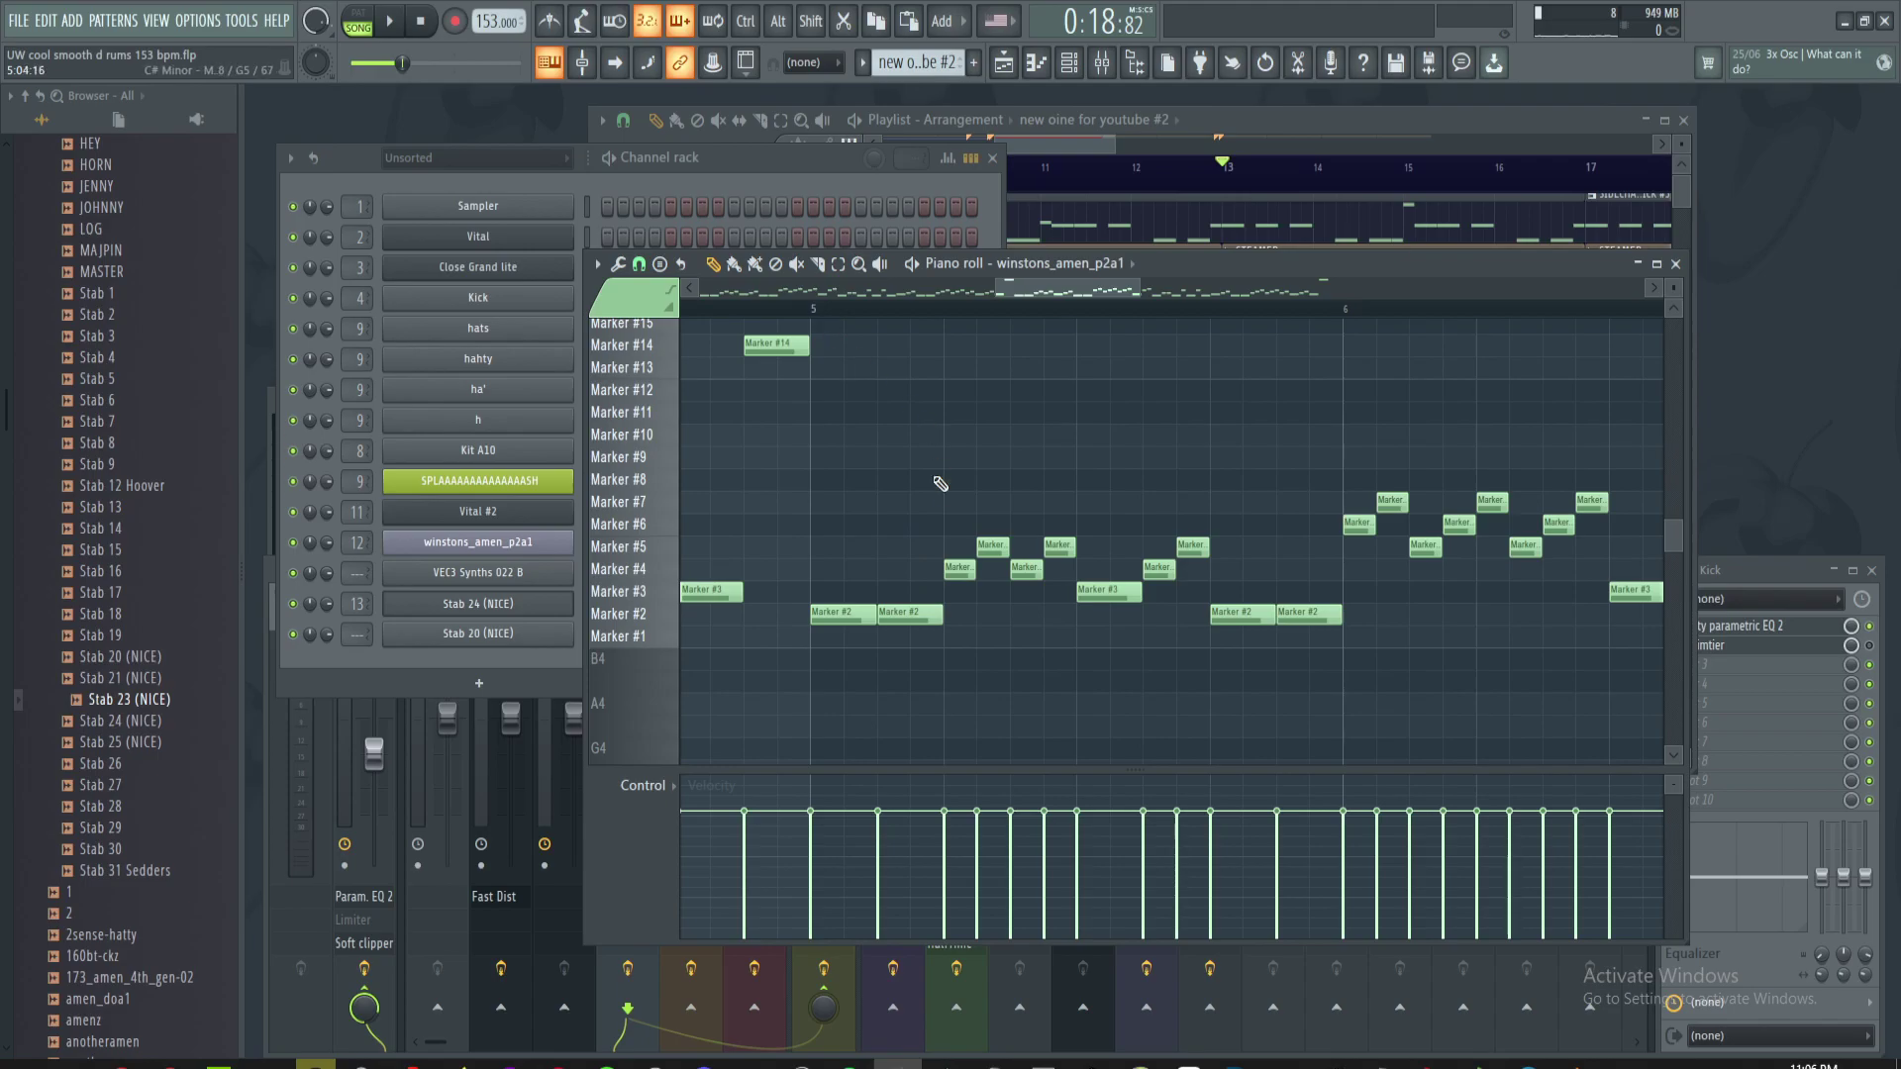
pyautogui.scroll(-7, 885, 591)
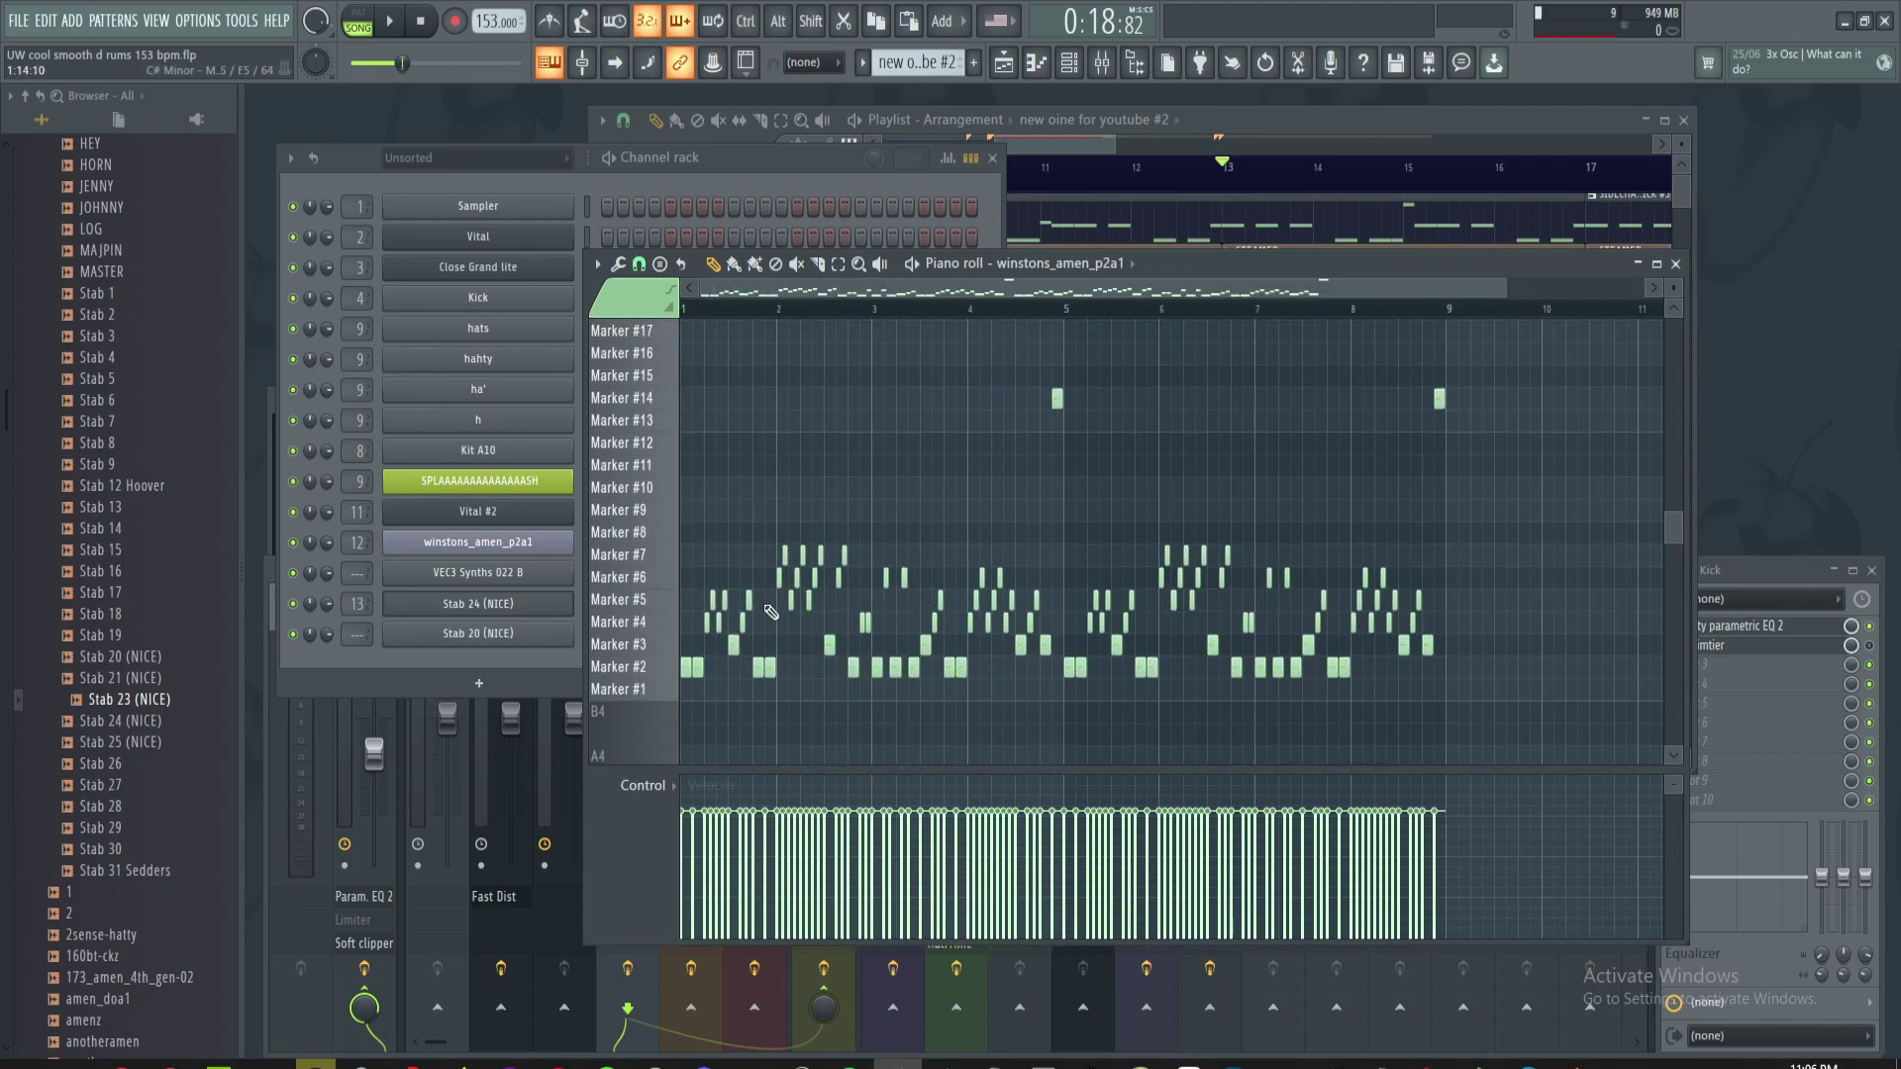
pyautogui.moveTo(1052, 373)
pyautogui.mouseDown()
pyautogui.moveTo(683, 693)
pyautogui.moveTo(831, 534)
pyautogui.moveTo(505, 681)
pyautogui.mouseUp()
pyautogui.click(1059, 482)
# - Remove the second Marker #2 eighth note at the start of bar 5 and bring the playlist forward
pyautogui.scroll(5, 1060, 482)
pyautogui.moveTo(1166, 456); pyautogui.dragTo(1073, 437)
pyautogui.moveTo(989, 297); pyautogui.dragTo(998, 325)
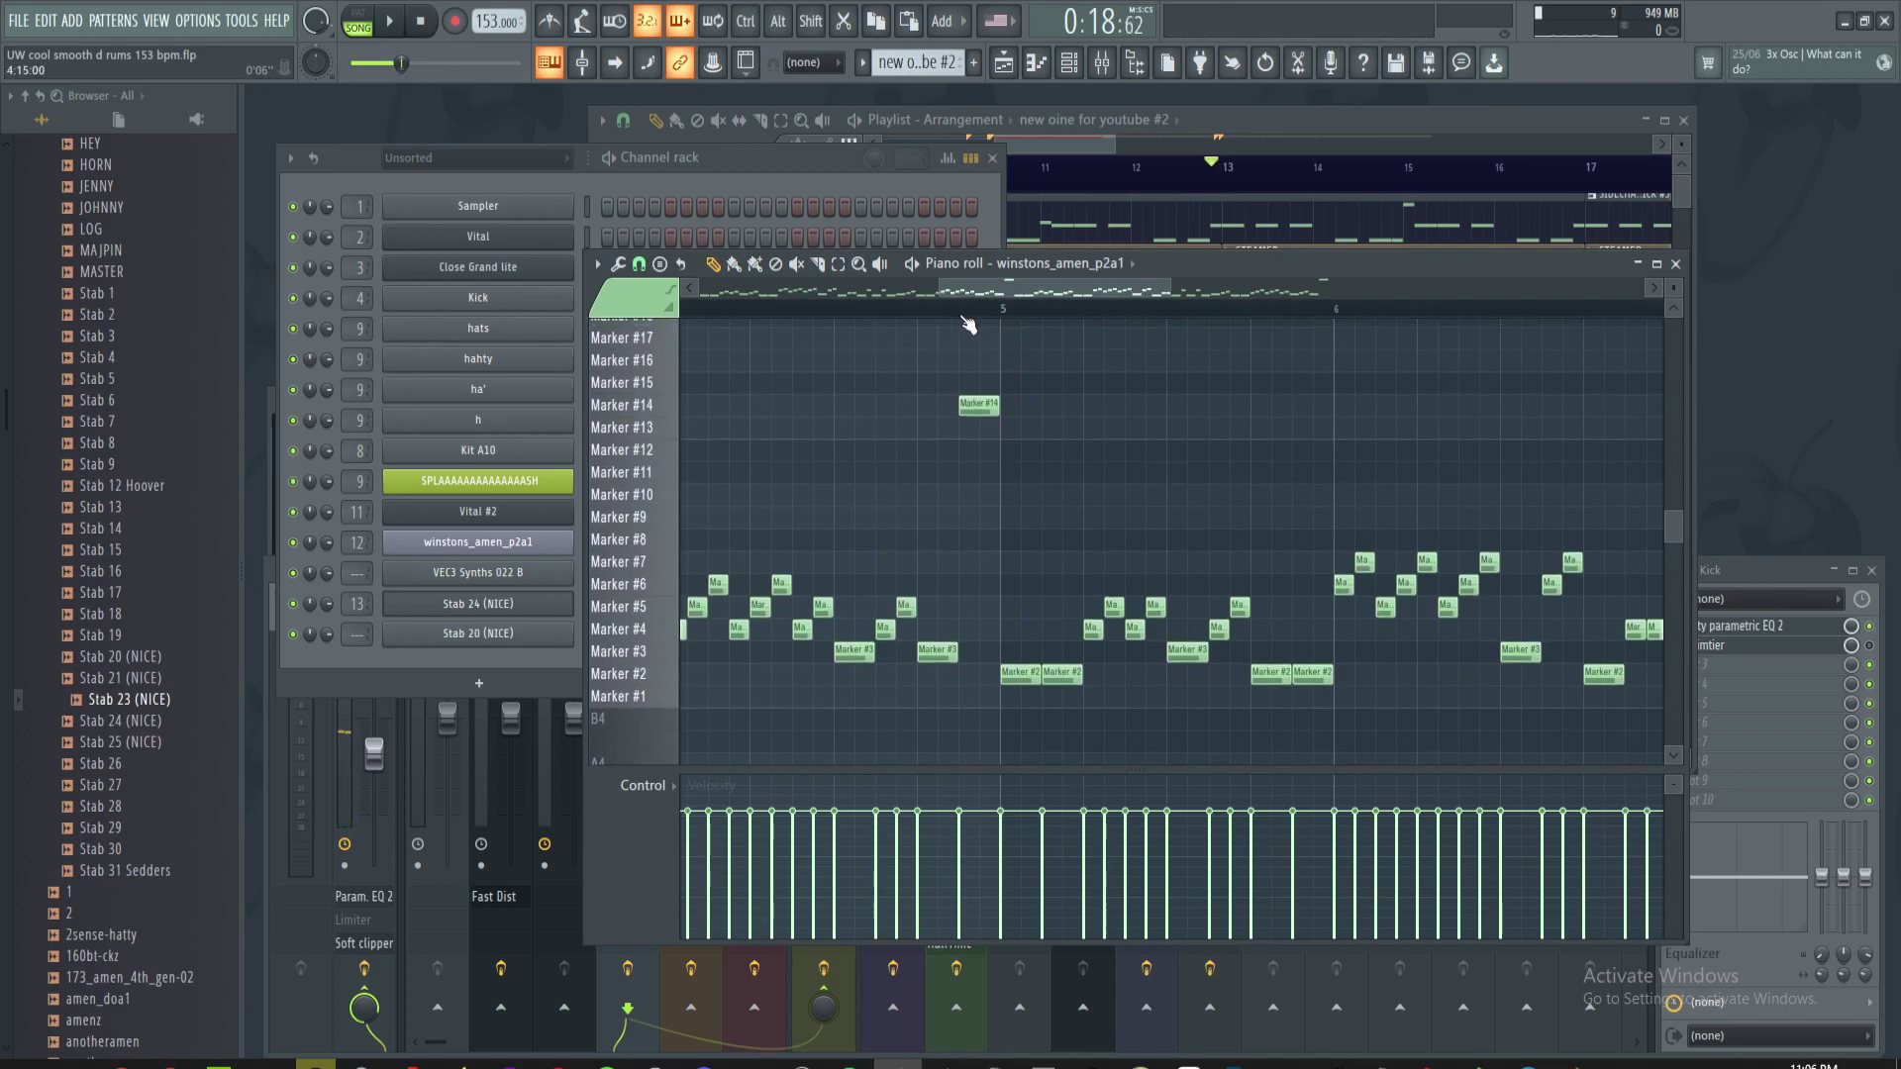
pyautogui.scroll(2, 1107, 471)
pyautogui.click(942, 322)
pyautogui.rightClick(952, 325)
pyautogui.click(950, 314)
pyautogui.moveTo(1045, 658); pyautogui.dragTo(1068, 569)
pyautogui.scroll(-2, 981, 348)
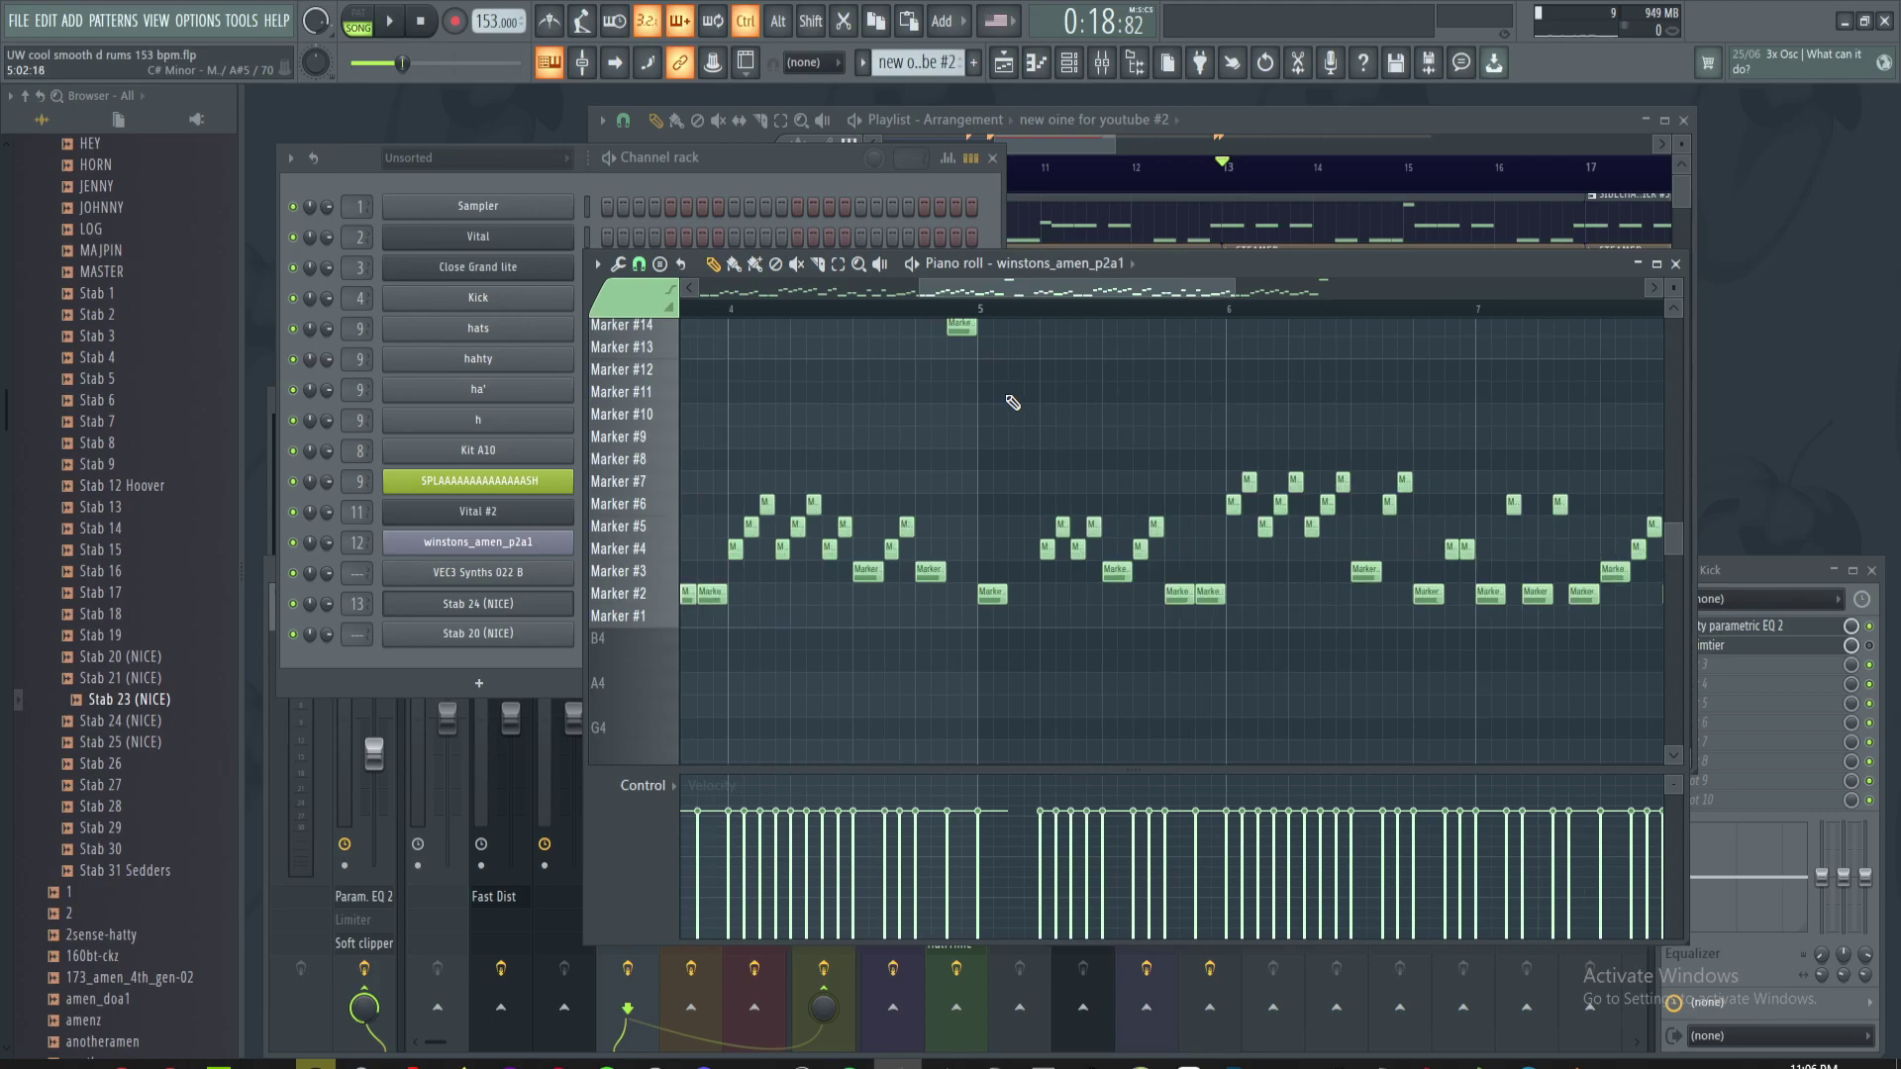
pyautogui.click(1277, 123)
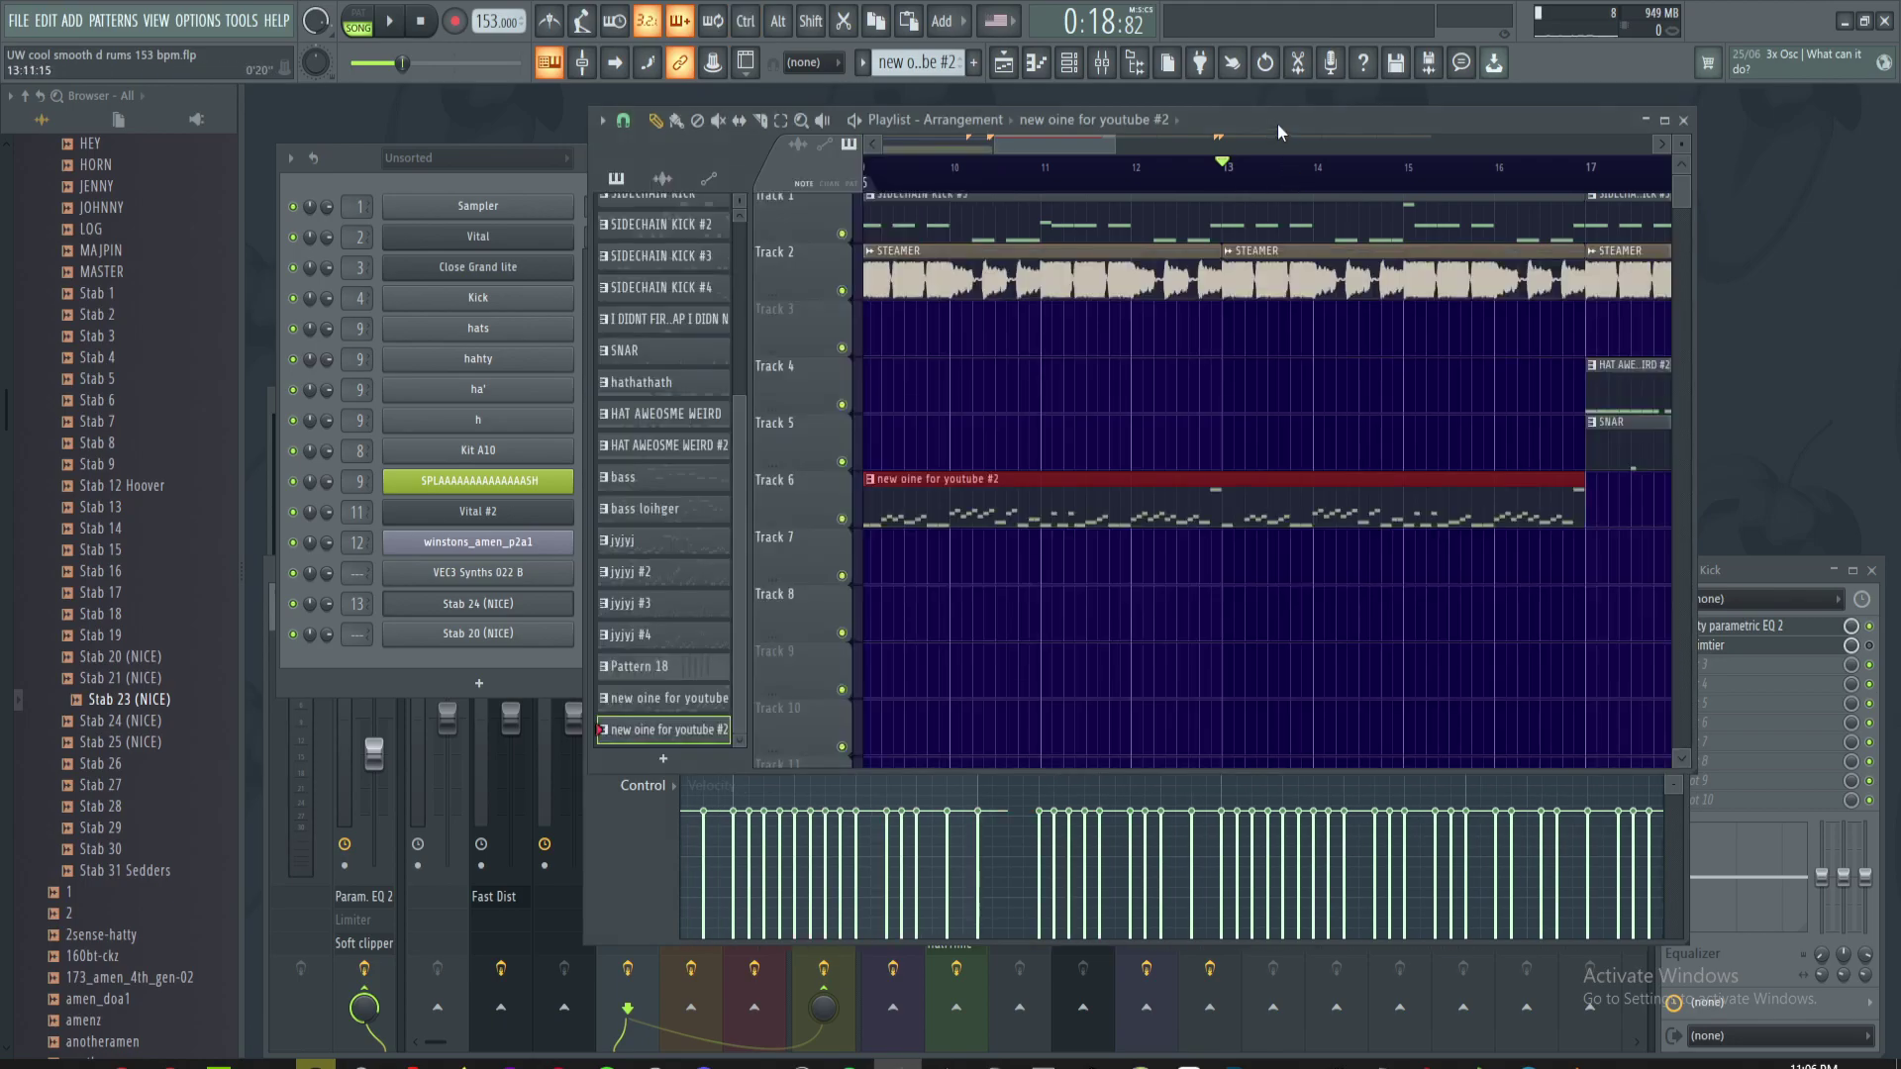
# - Try to merge the "new oine for youtube #2" clip on Track 6 into a single pattern
pyautogui.moveTo(1289, 388); pyautogui.dragTo(1203, 503)
pyautogui.hotkey('ctrl', 'shift', 'g')
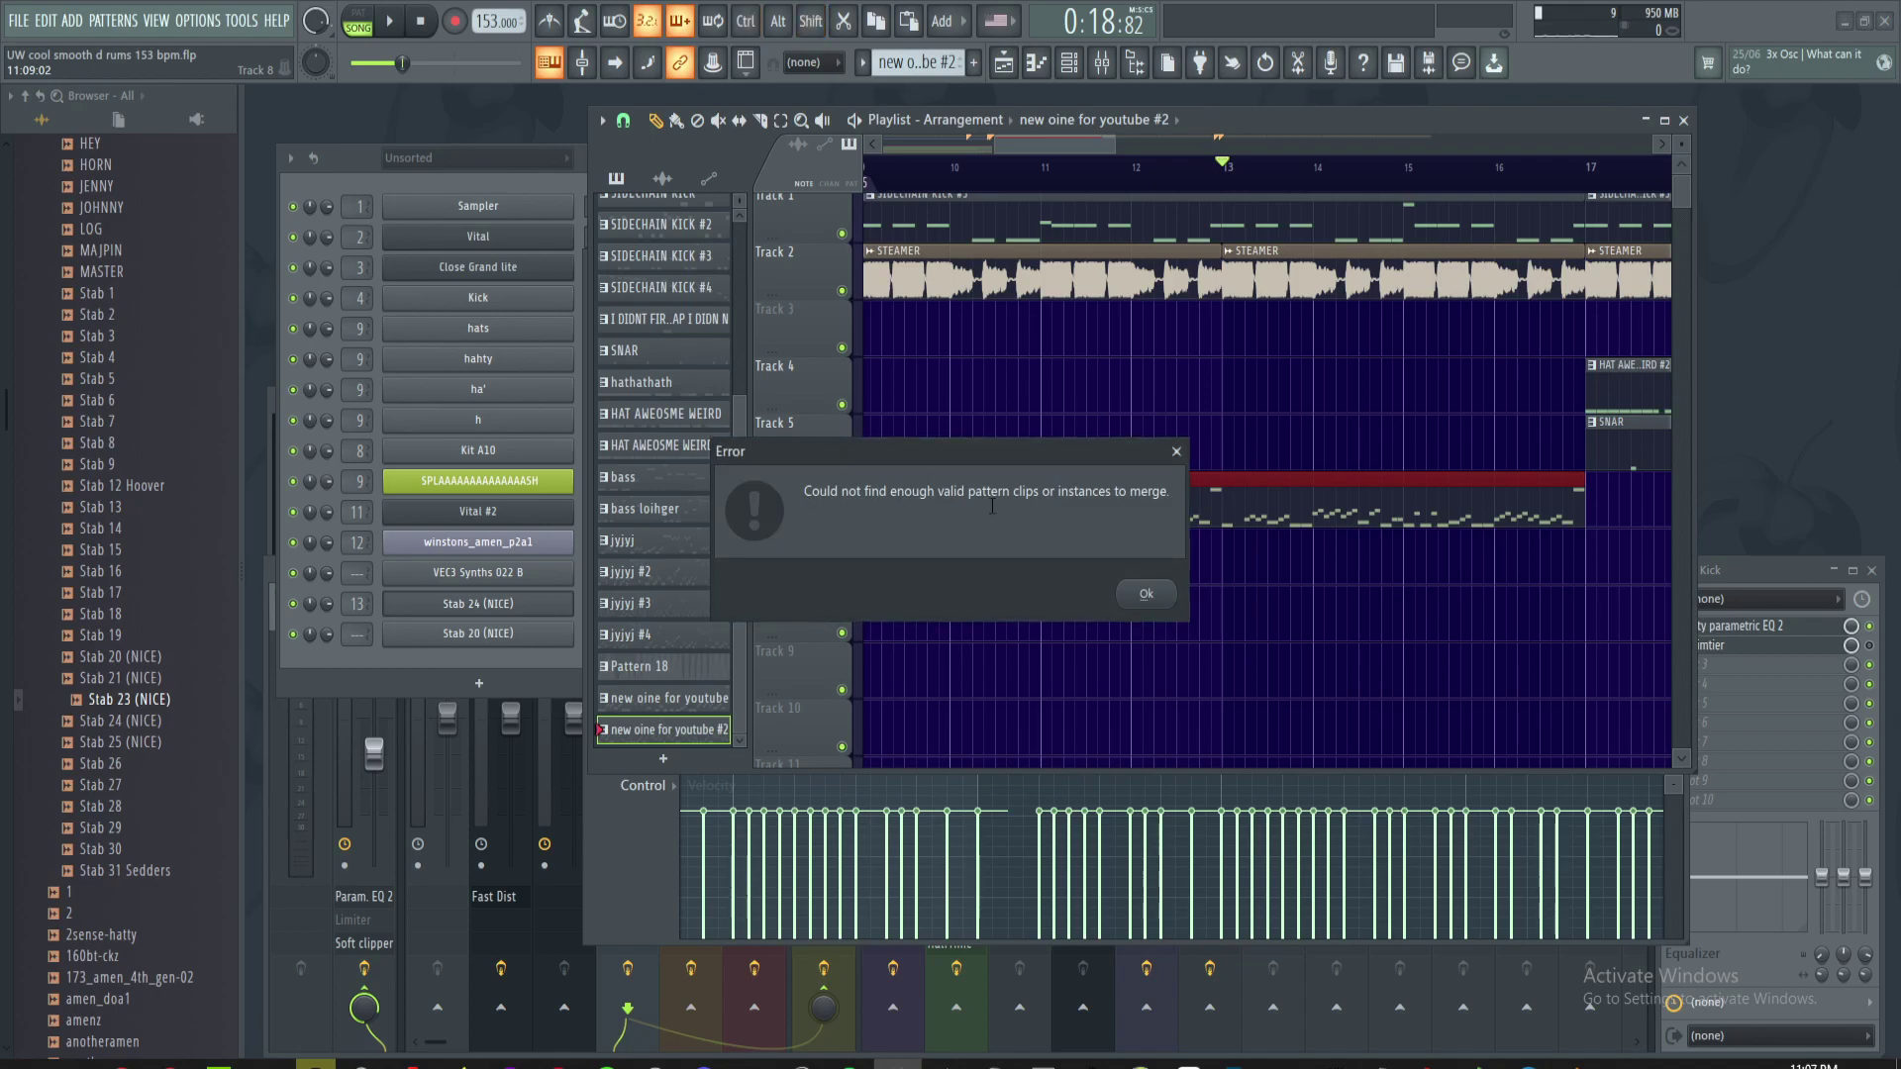
pyautogui.click(1145, 593)
# - Open the Track 6 clip in the piano roll, remove the second Marker #2 note at the start of bar 5, and play it
pyautogui.doubleClick(1178, 517)
pyautogui.keyDown('ctrl'); pyautogui.scroll(3, 959, 520); pyautogui.keyUp('ctrl')
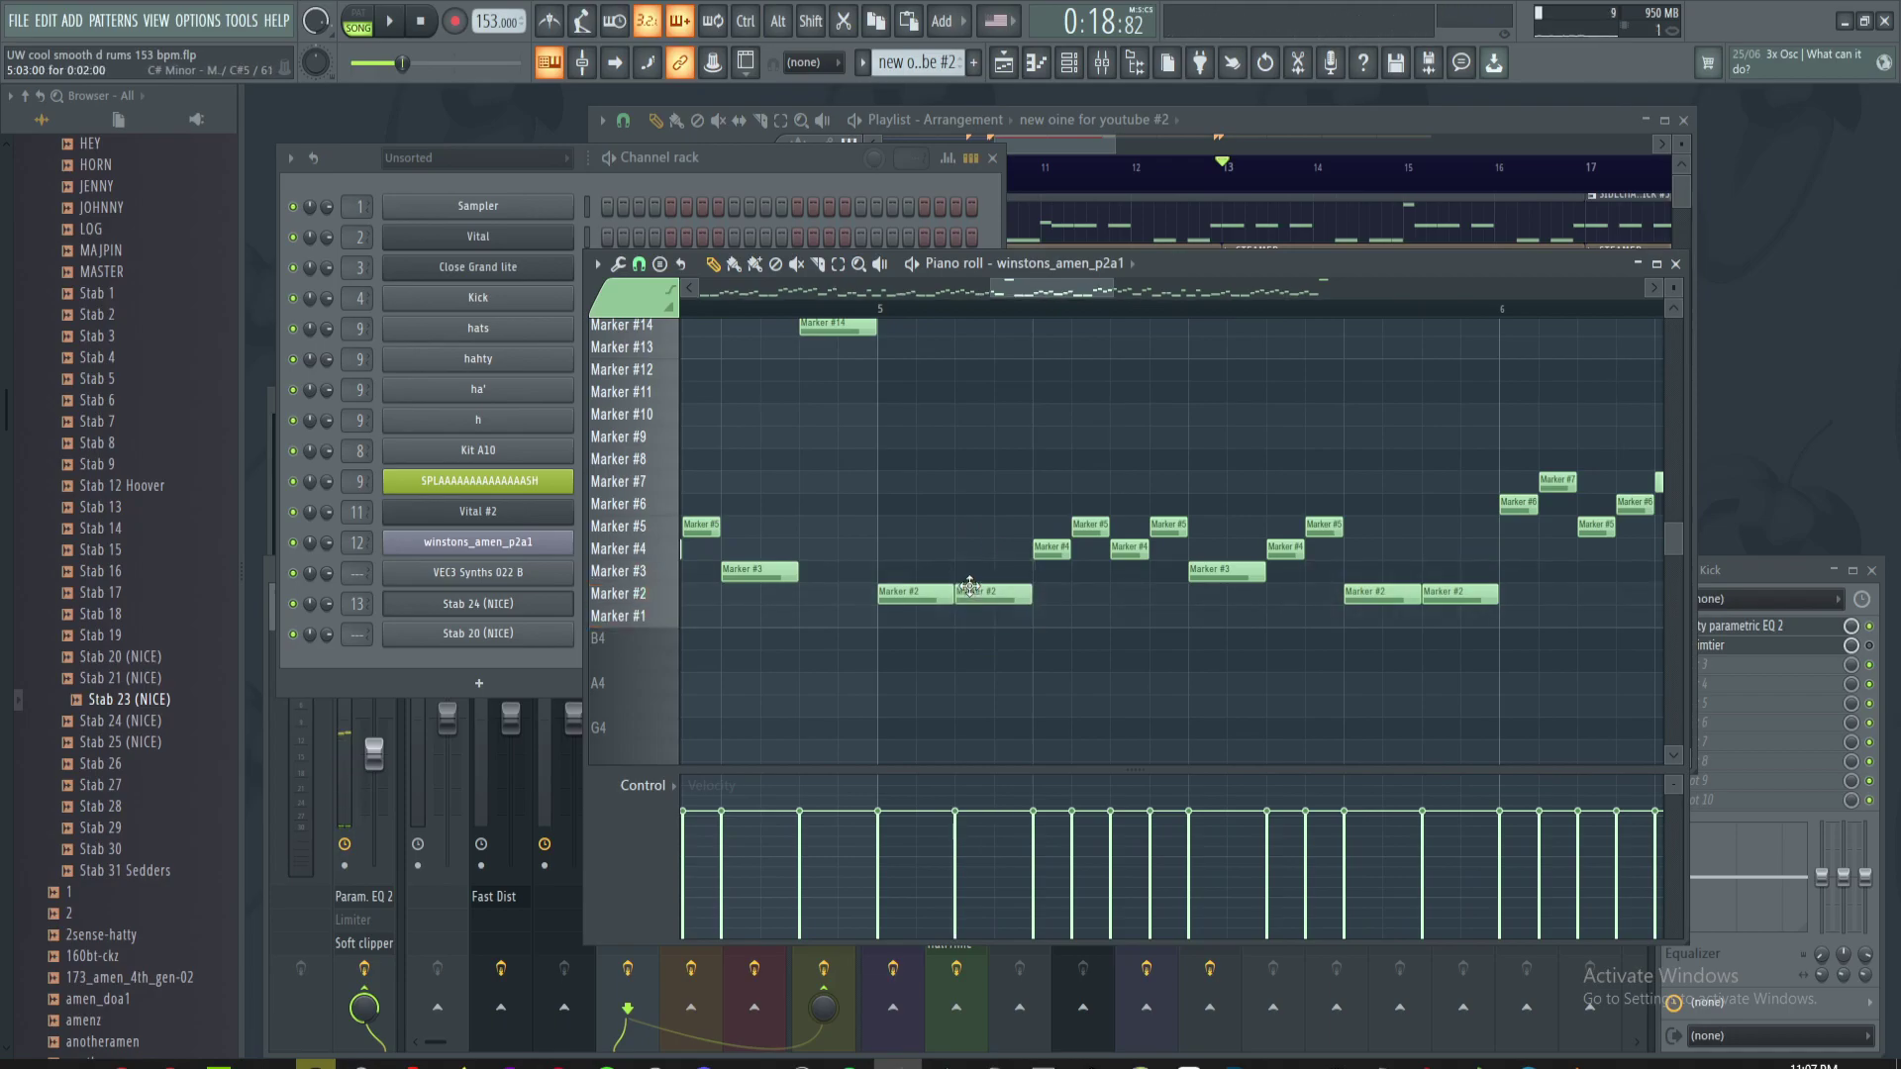
pyautogui.press('space')
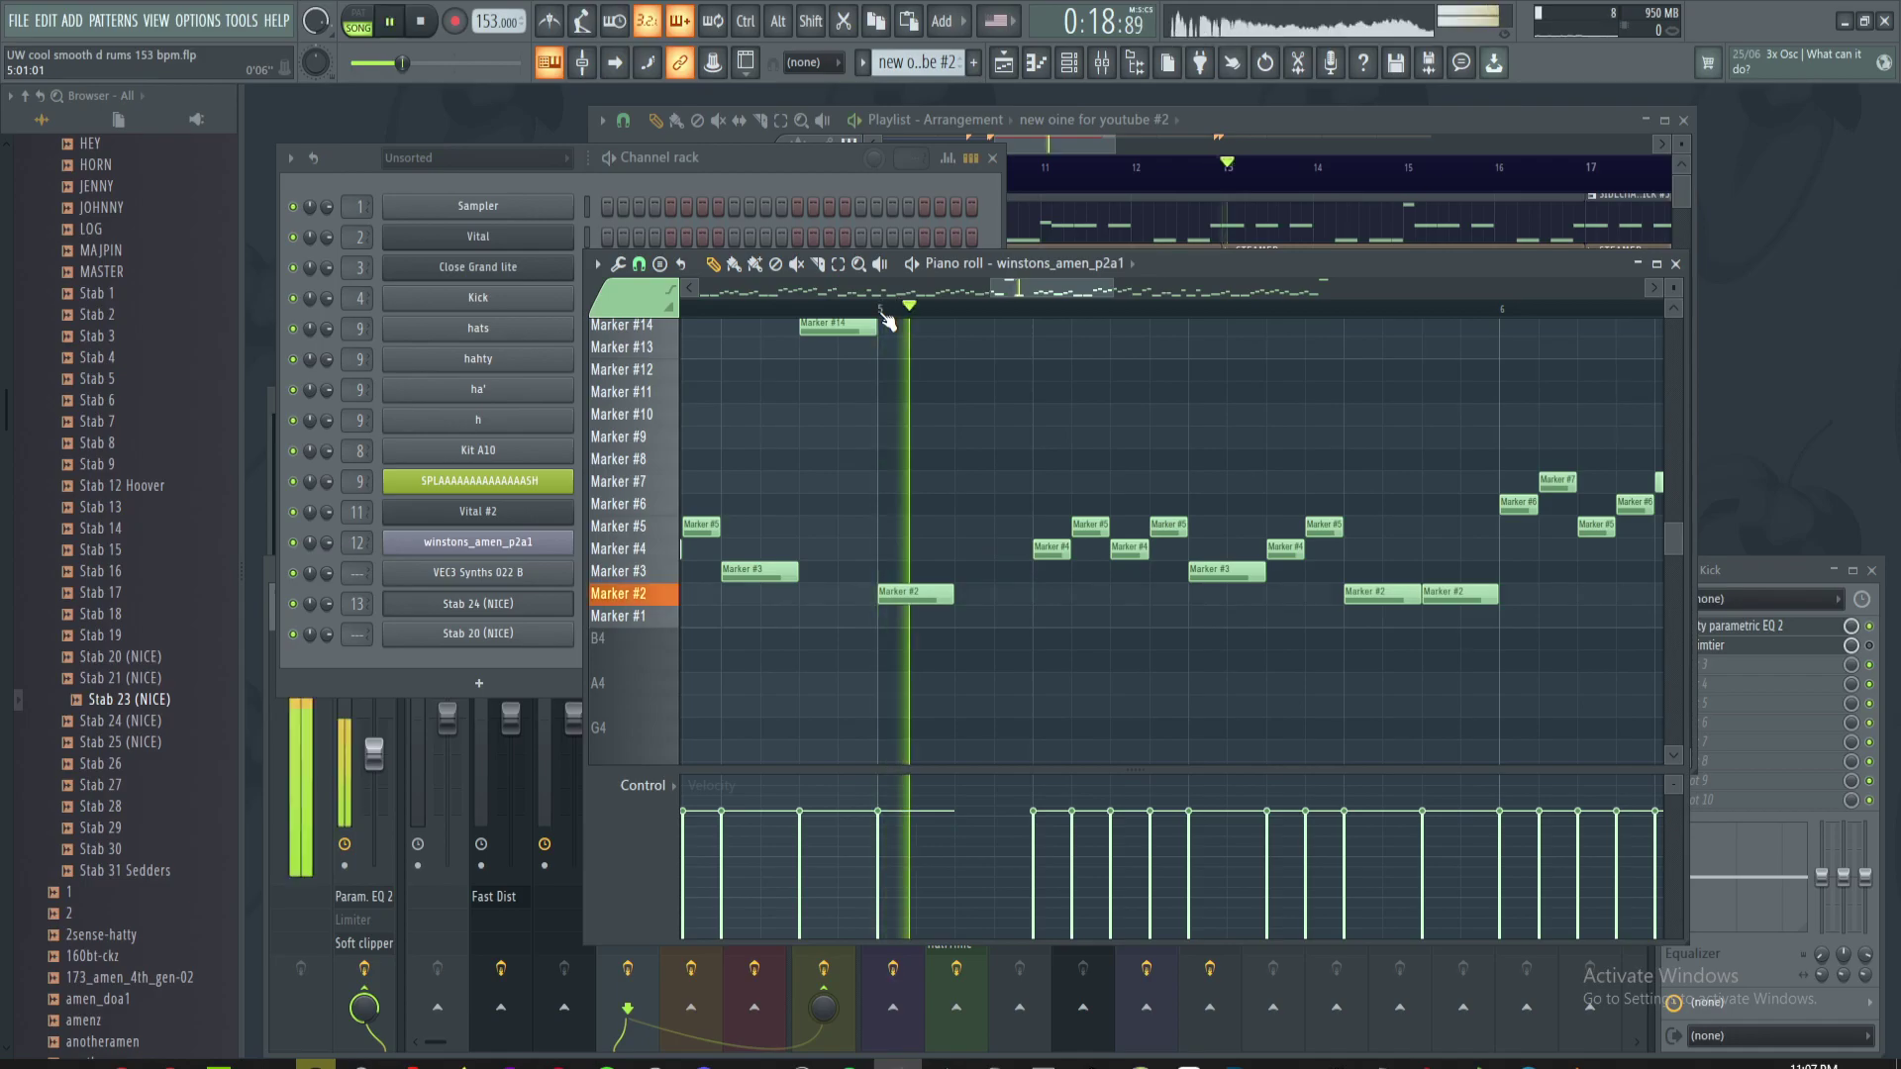
pyautogui.press('space')
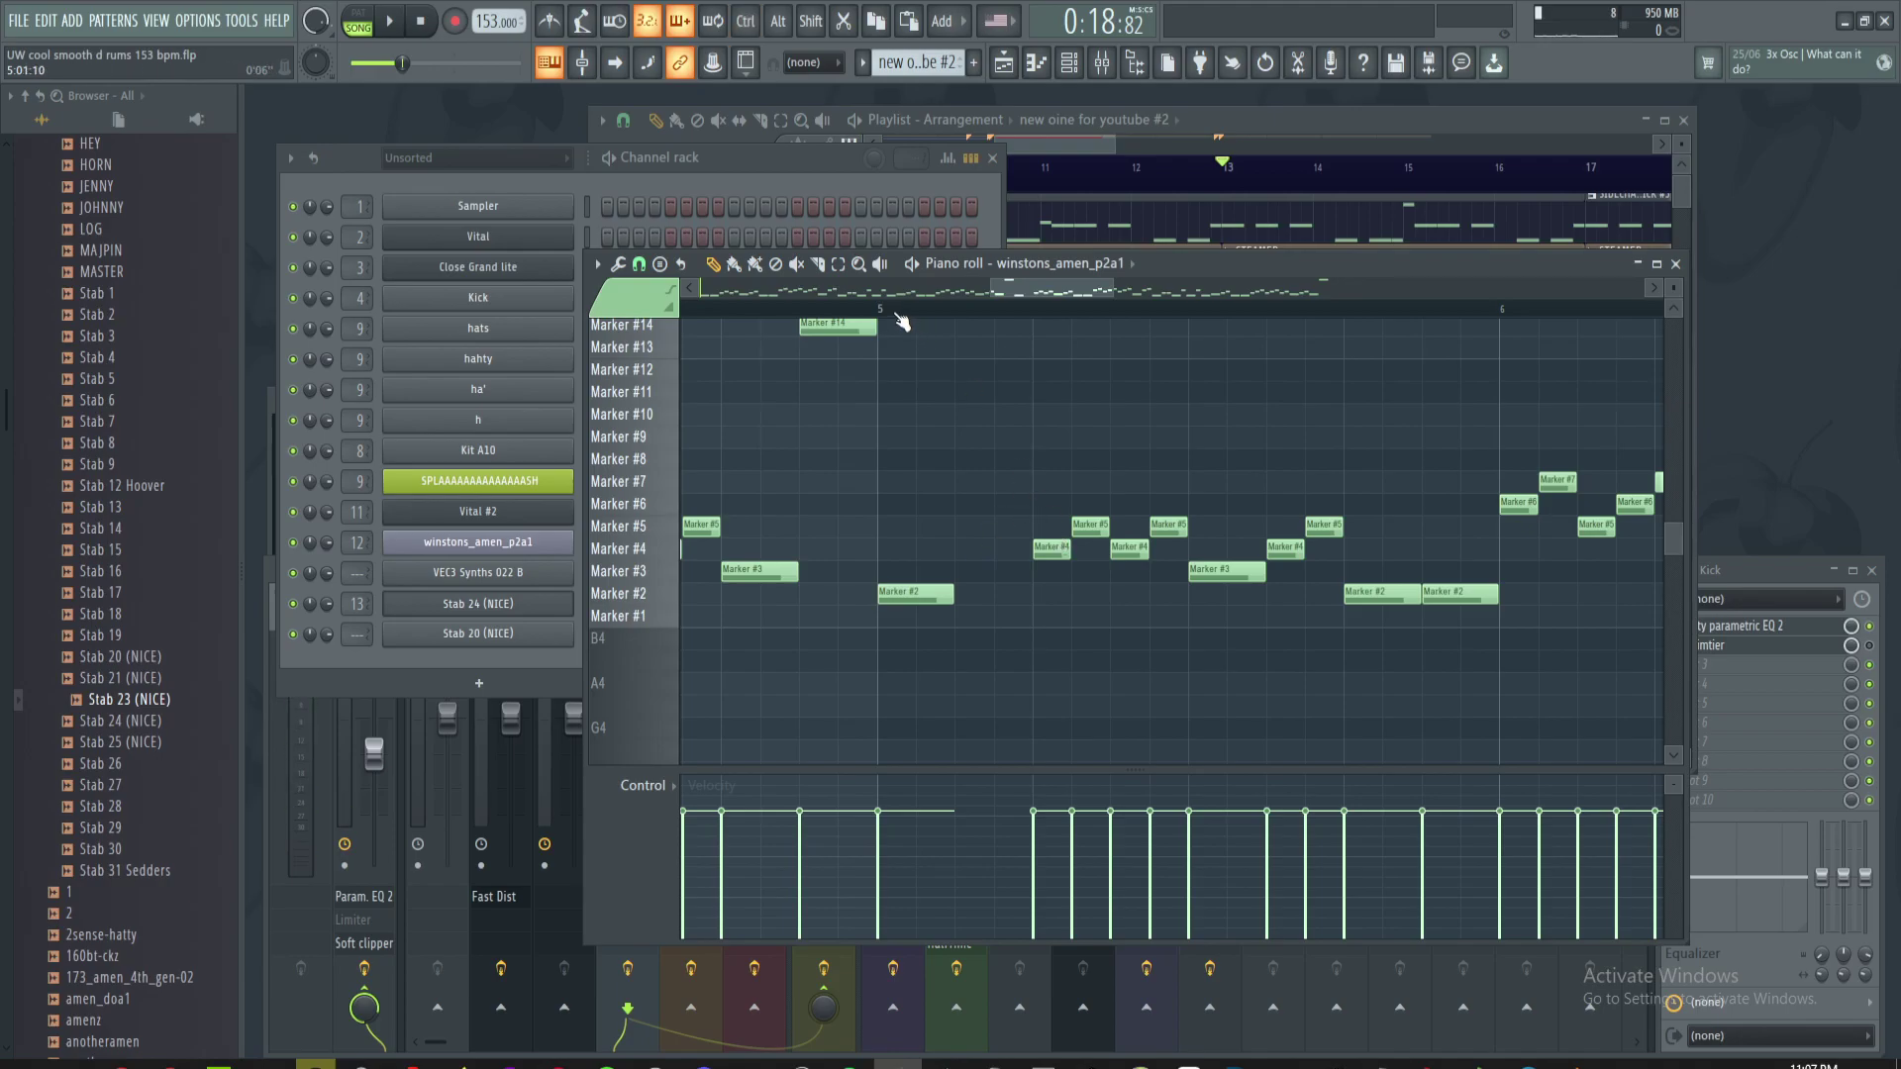
pyautogui.press('space')
pyautogui.press('space')
# - Delete the Marker #4 sixteenth between the first two Marker #5 notes in bar 5 and play the passage
pyautogui.hscroll(-1, 879, 307)
pyautogui.hscroll(-1, 879, 307)
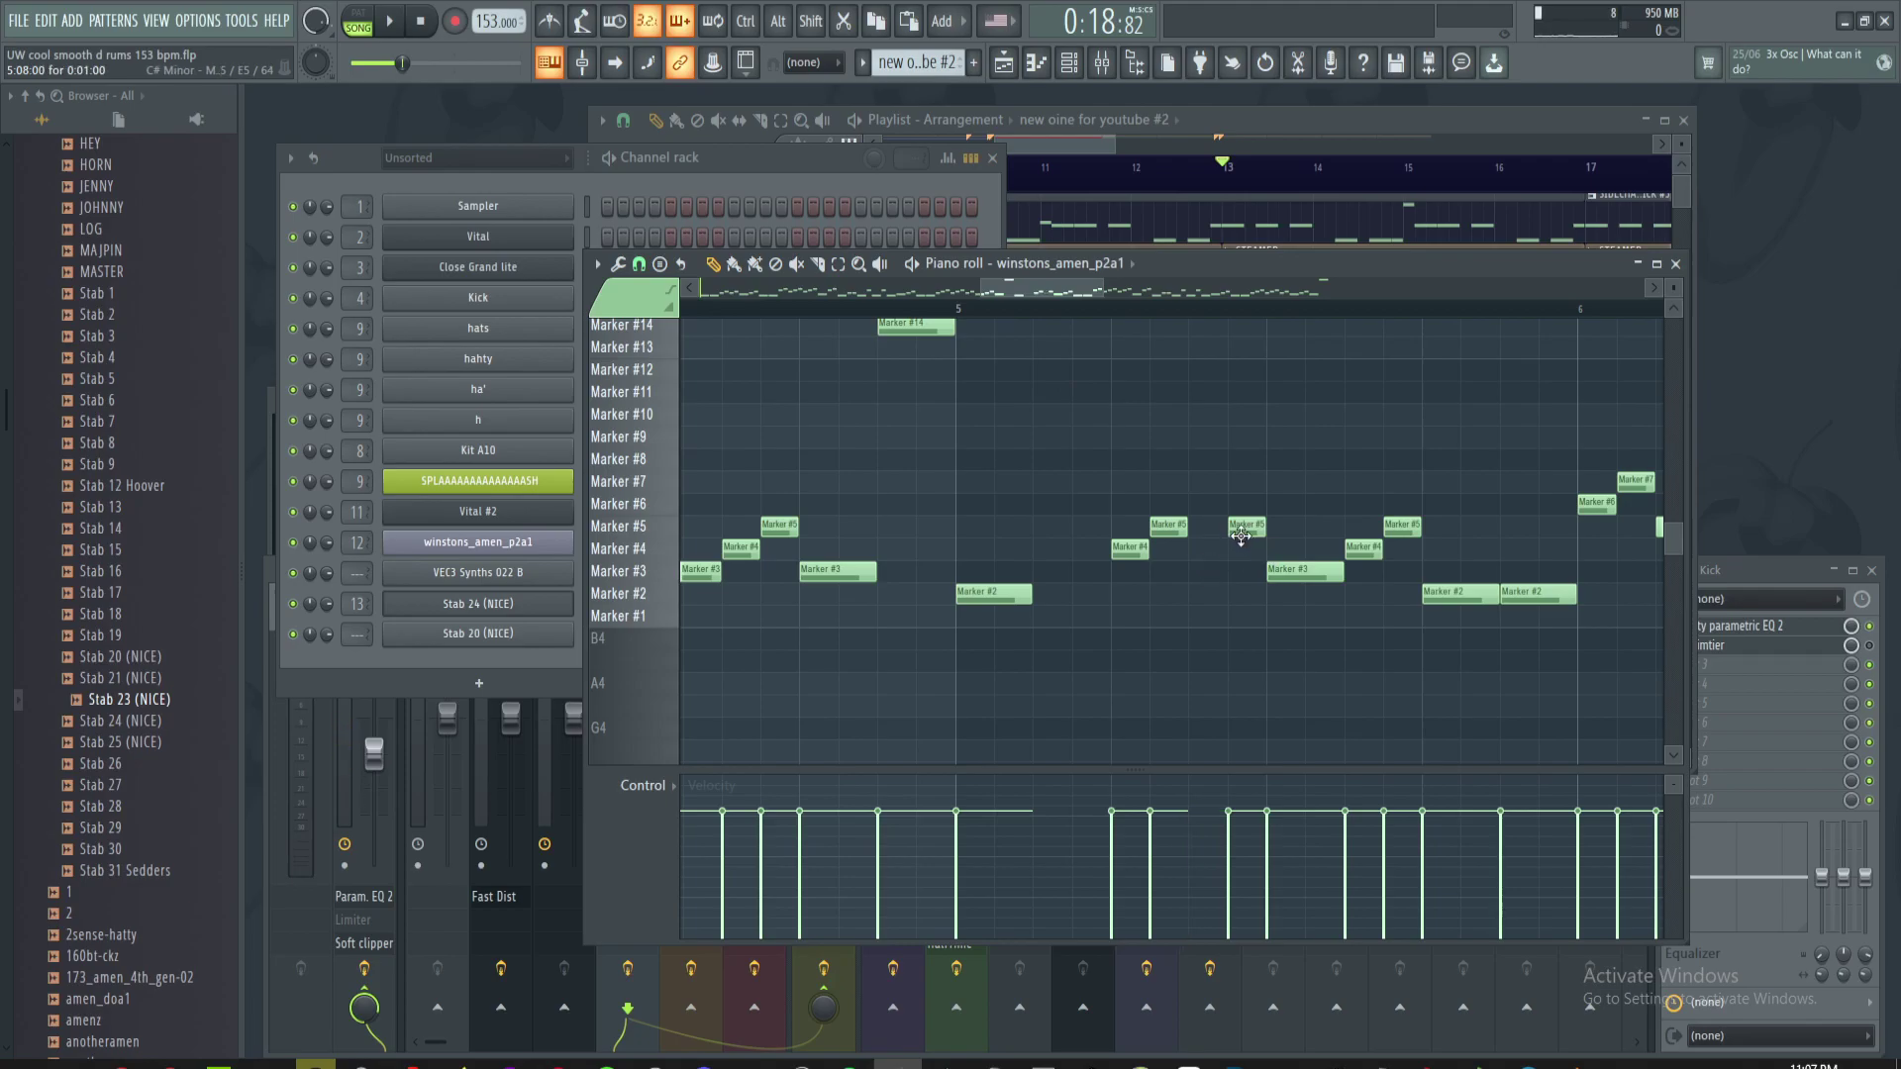
pyautogui.press('space')
pyautogui.press('space')
pyautogui.press('space')
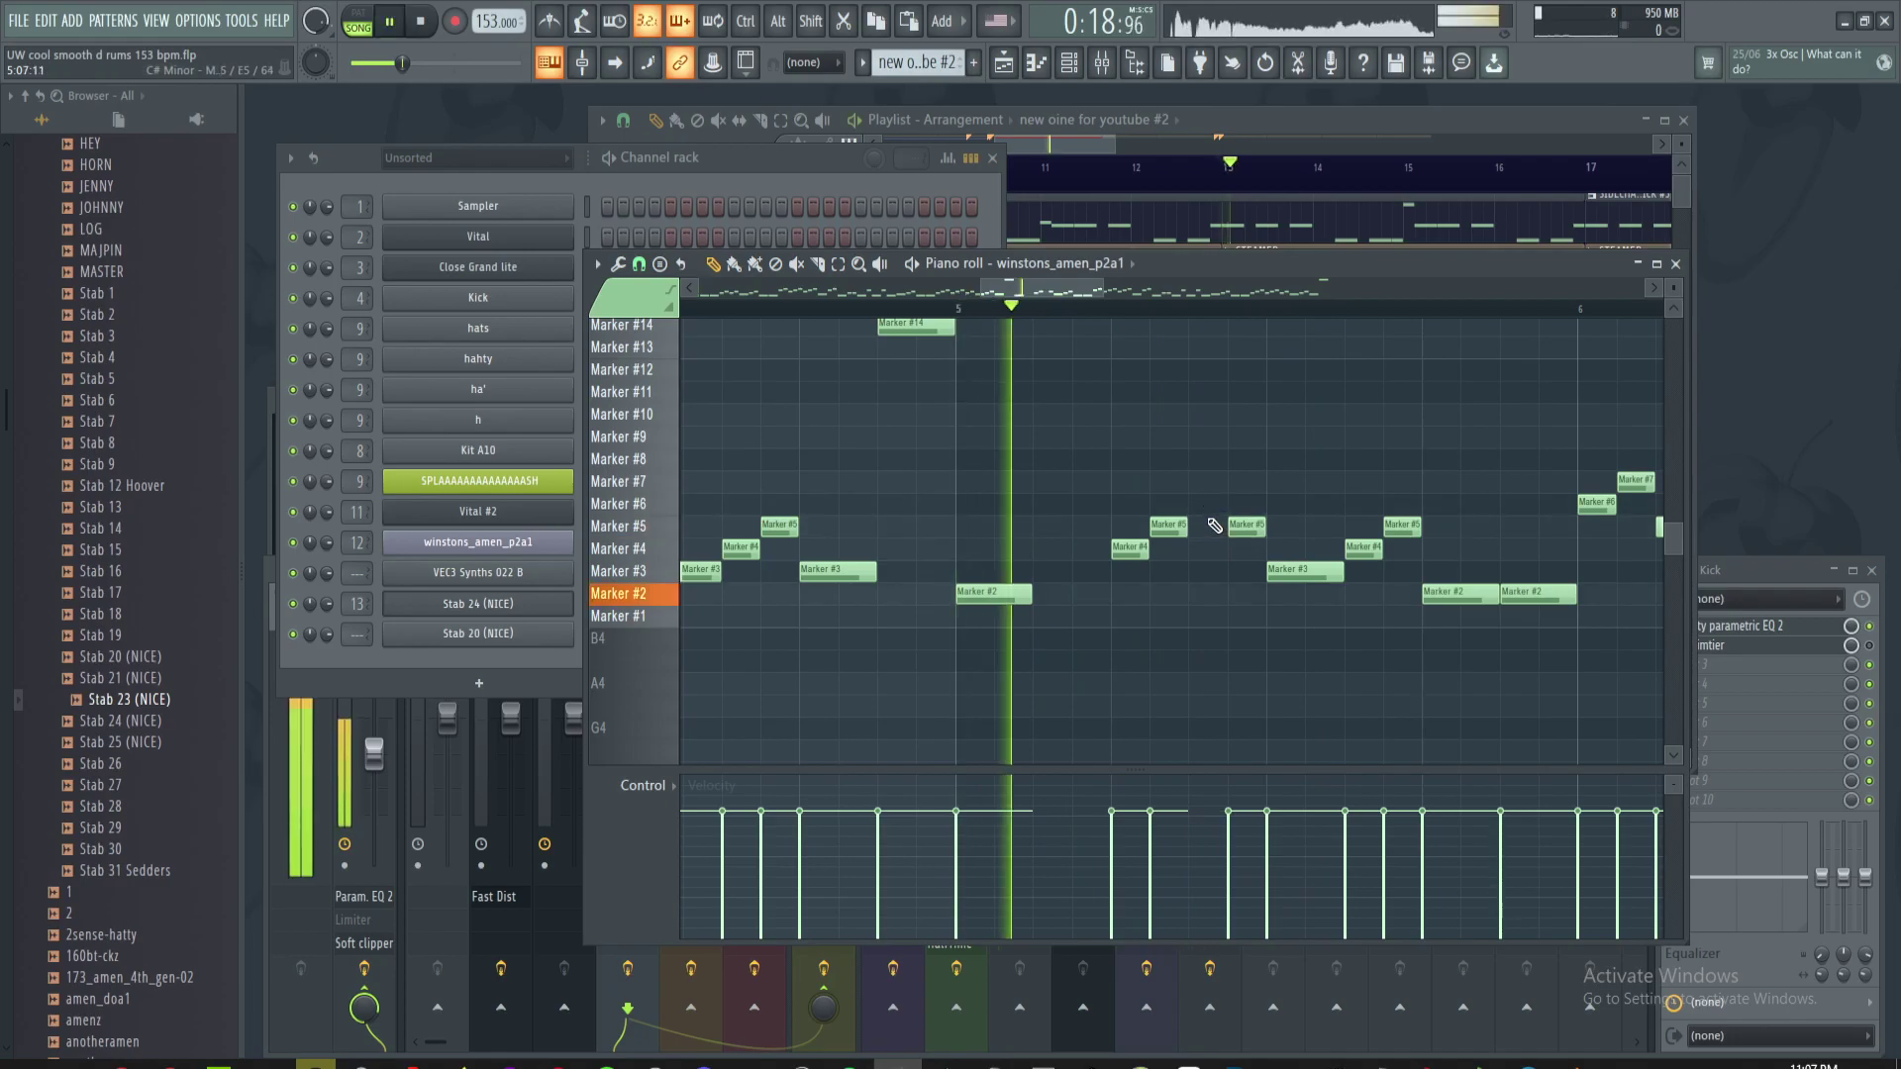
pyautogui.press('space')
# - Fill the gap between the first two Marker #5 notes in bar 5 with a Marker #11 sixteenth
pyautogui.scroll(1, 1232, 542)
pyautogui.press('space')
pyautogui.press('space')
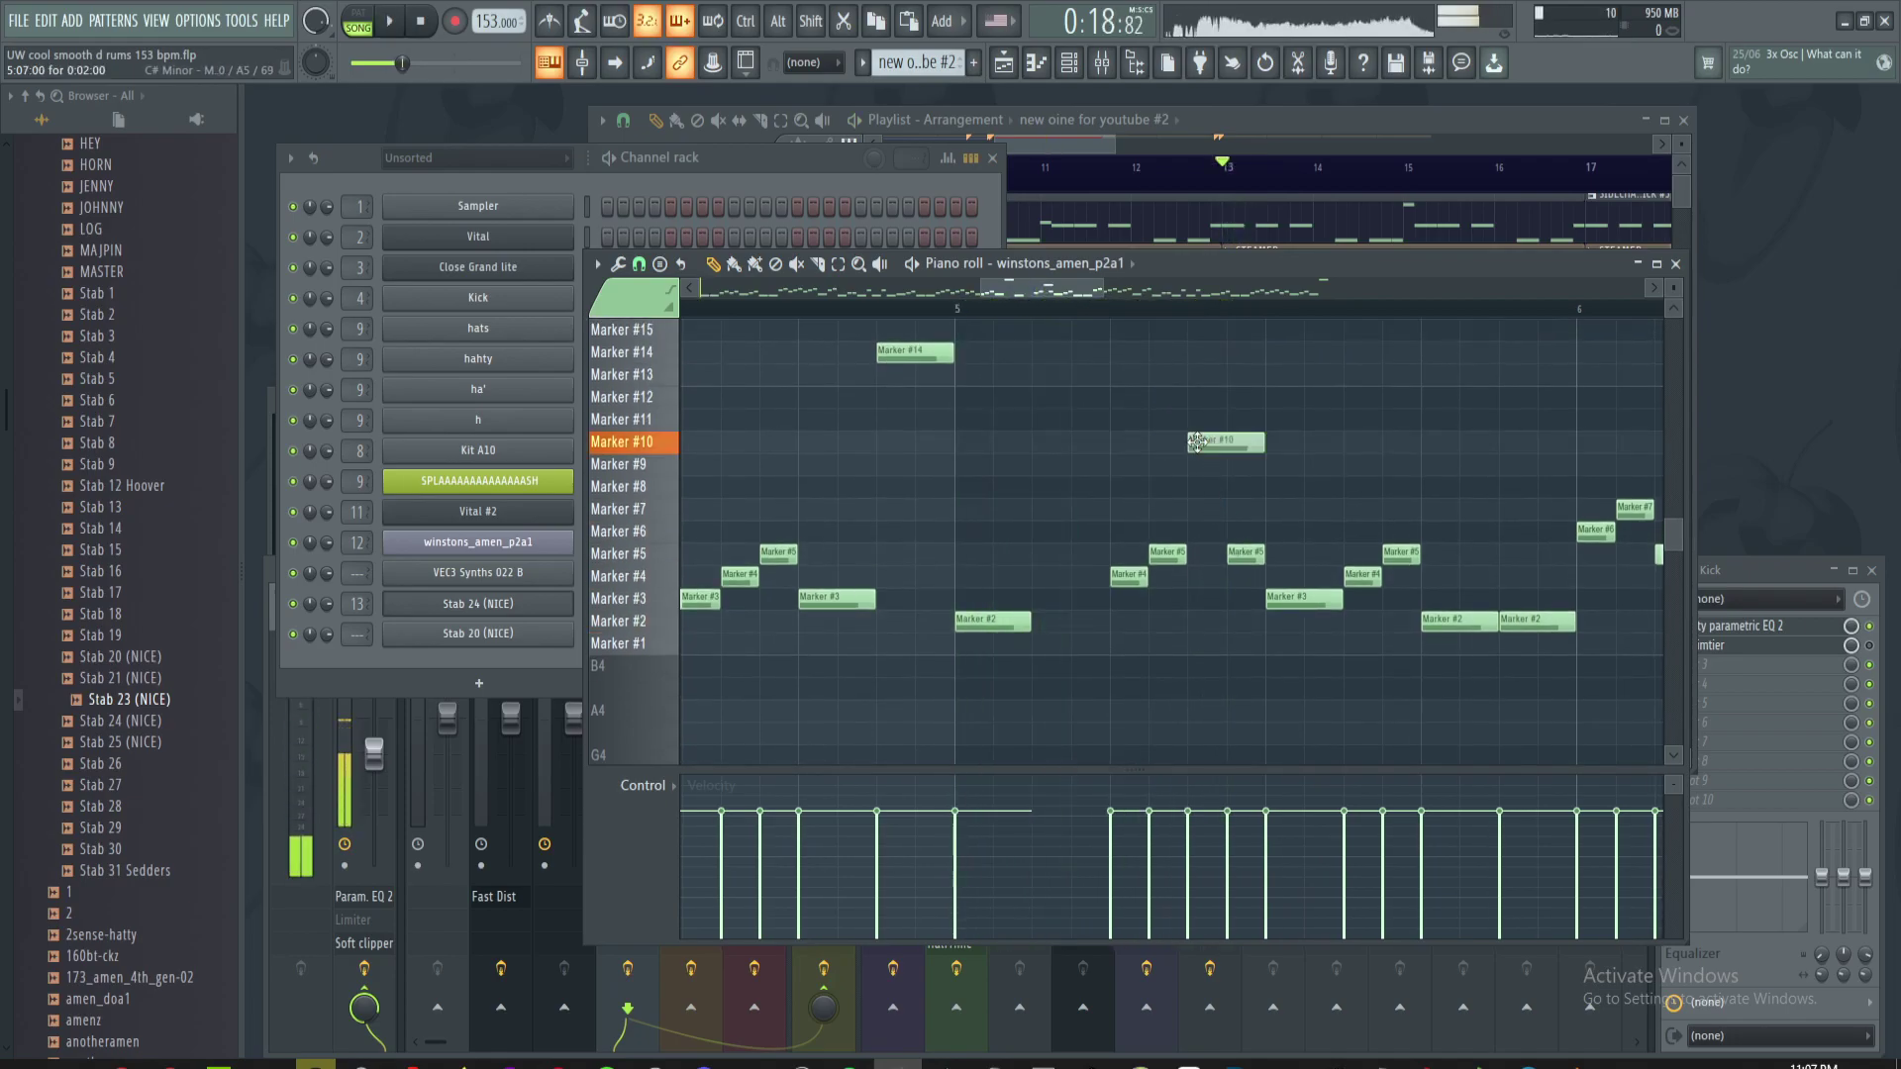
pyautogui.click(1205, 418)
pyautogui.press('space')
pyautogui.press('space')
pyautogui.moveTo(1245, 422); pyautogui.dragTo(1203, 447)
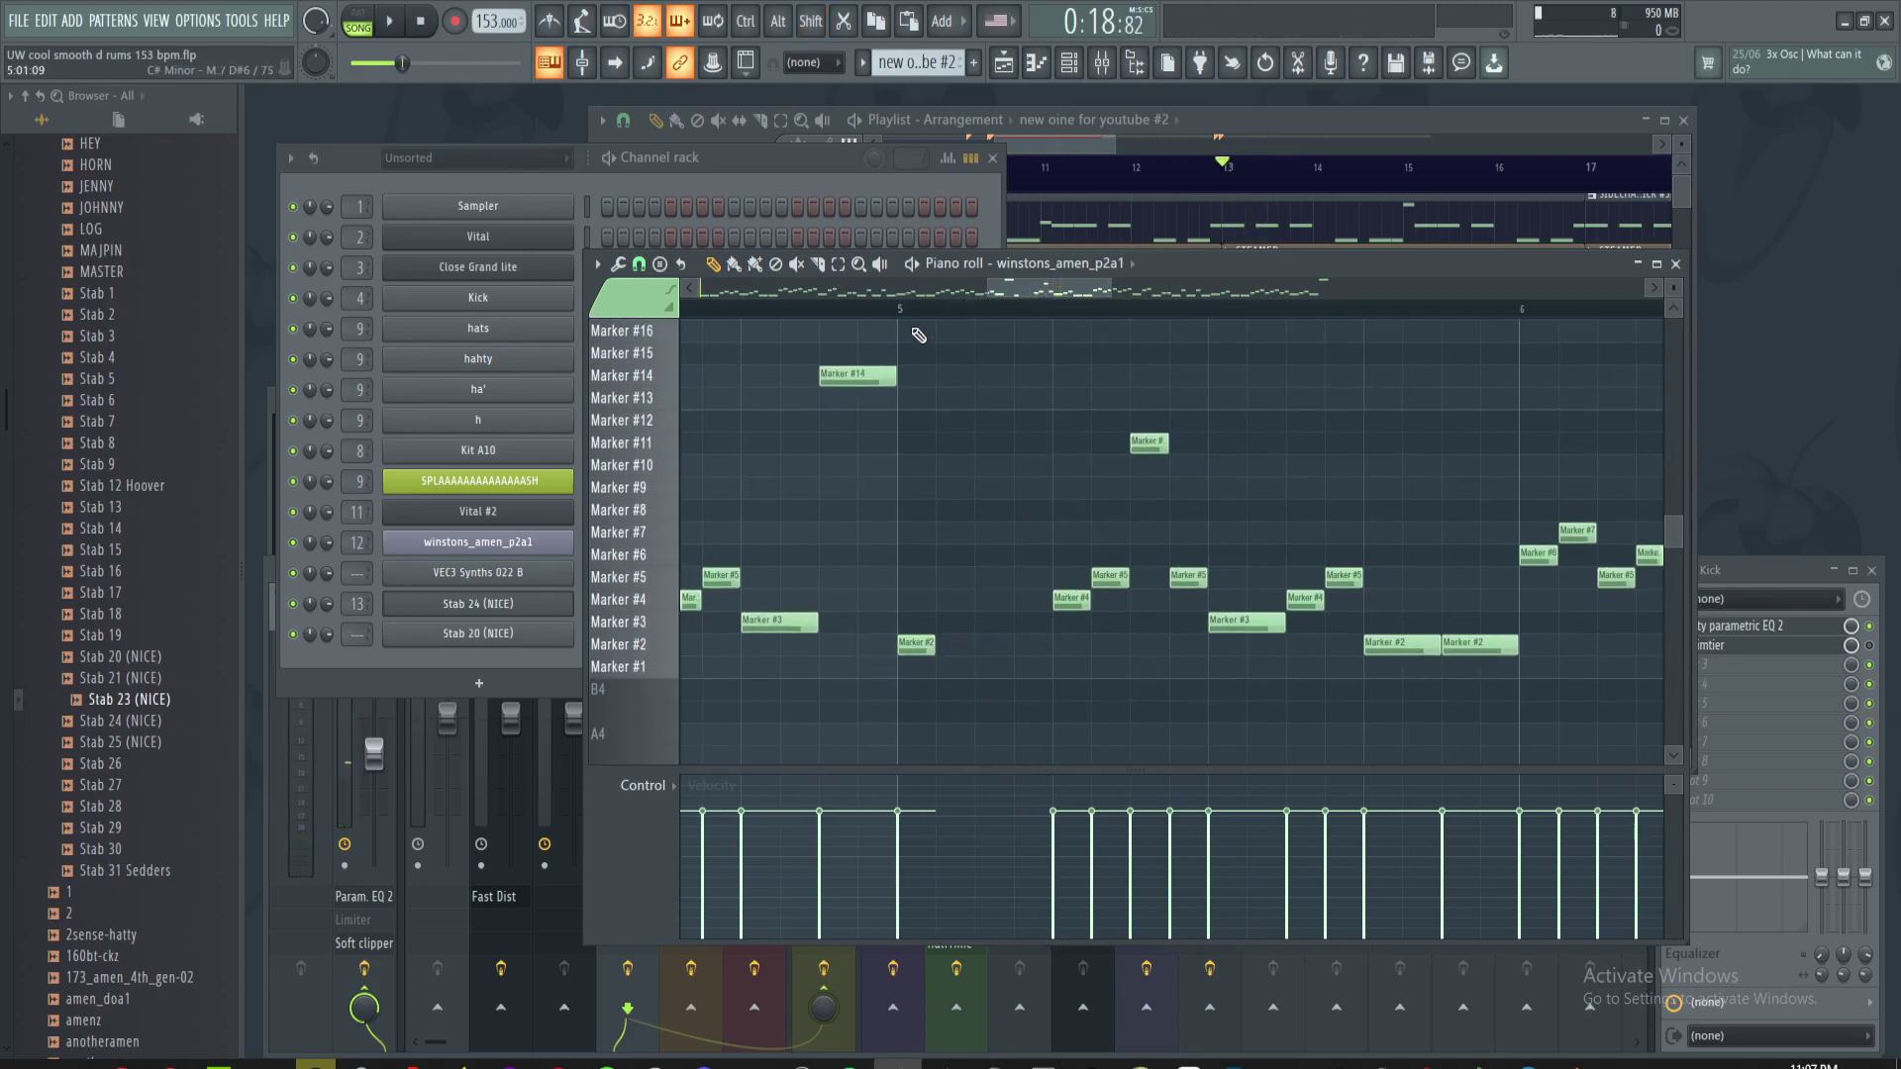
# - Restore the Marker #2 note at the start of bar 5 to an eighth and play back the bar
pyautogui.click(799, 309)
pyautogui.press('space')
pyautogui.press('space')
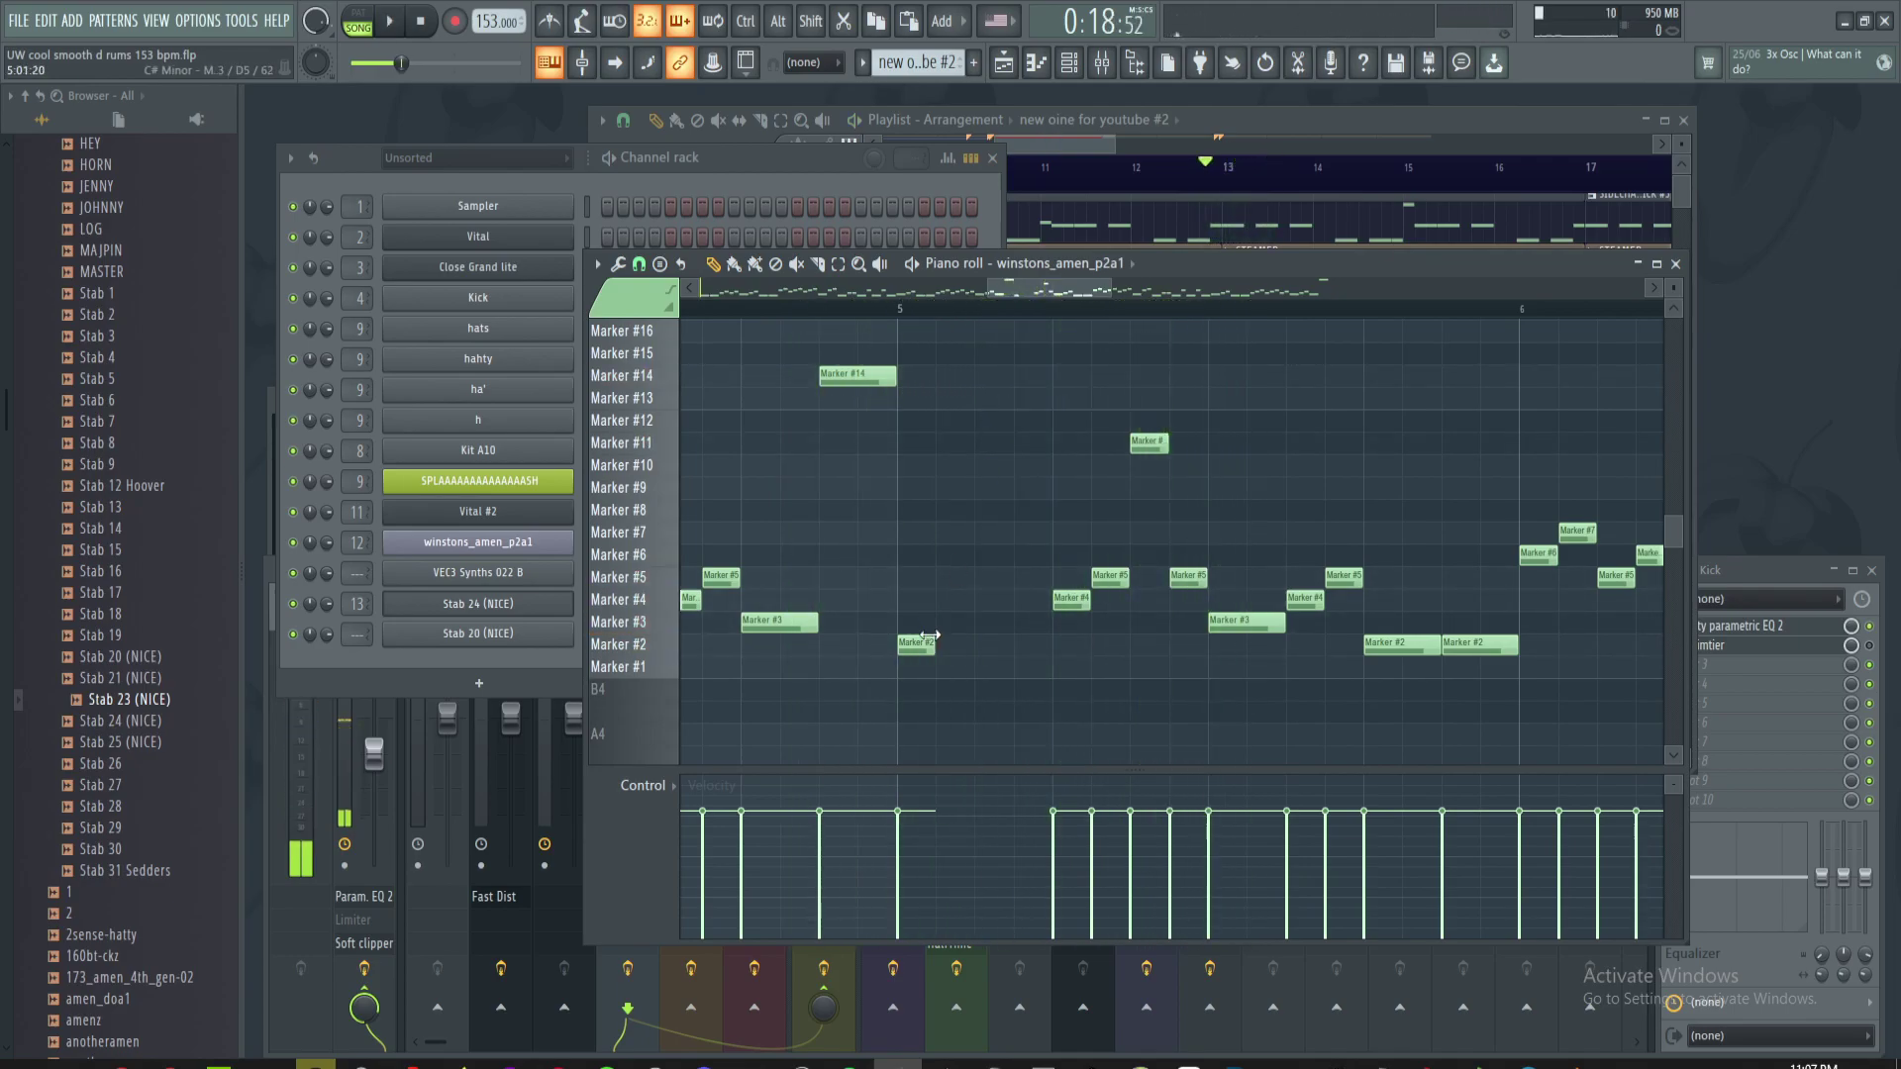
pyautogui.press('space')
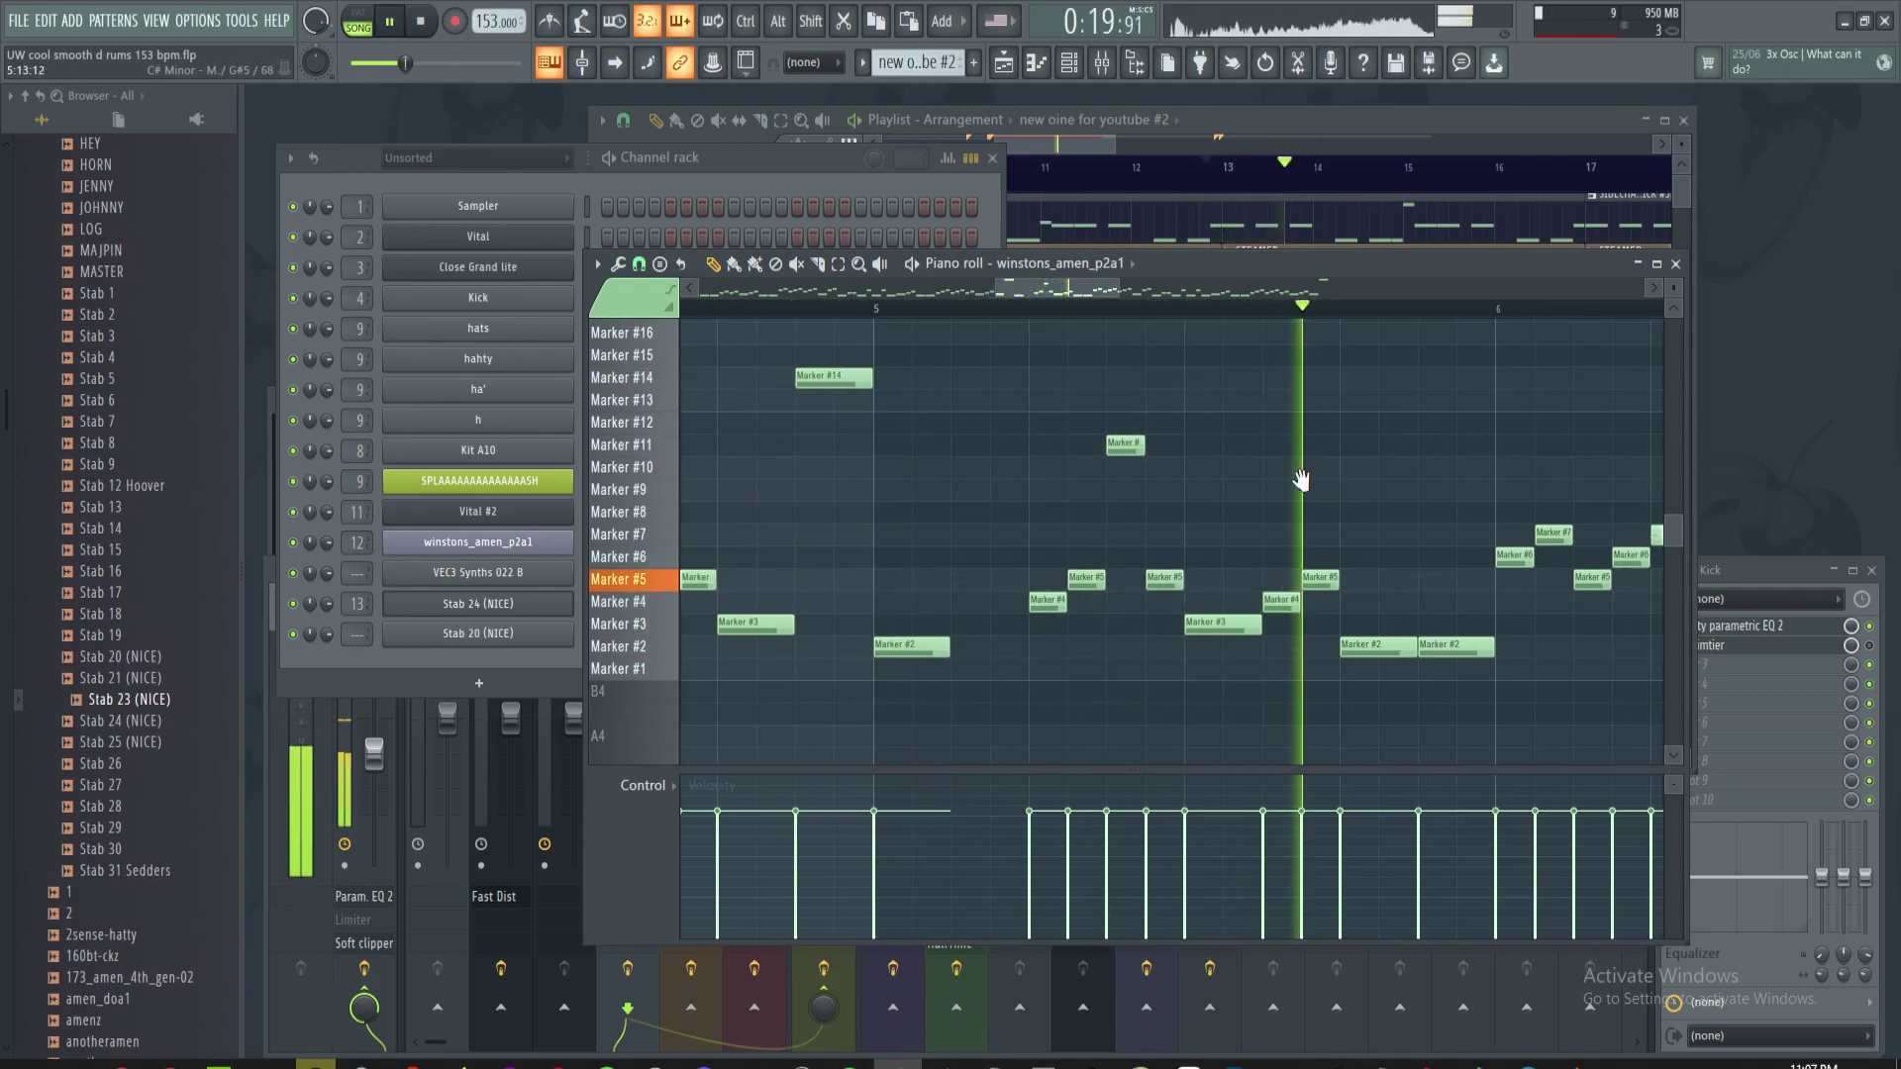
pyautogui.hscroll(2, 1077, 310)
pyautogui.press('space')
pyautogui.press('space')
# - Move the first of the two closing Marker #2 notes in bar 5 up to Marker #3
pyautogui.press('space')
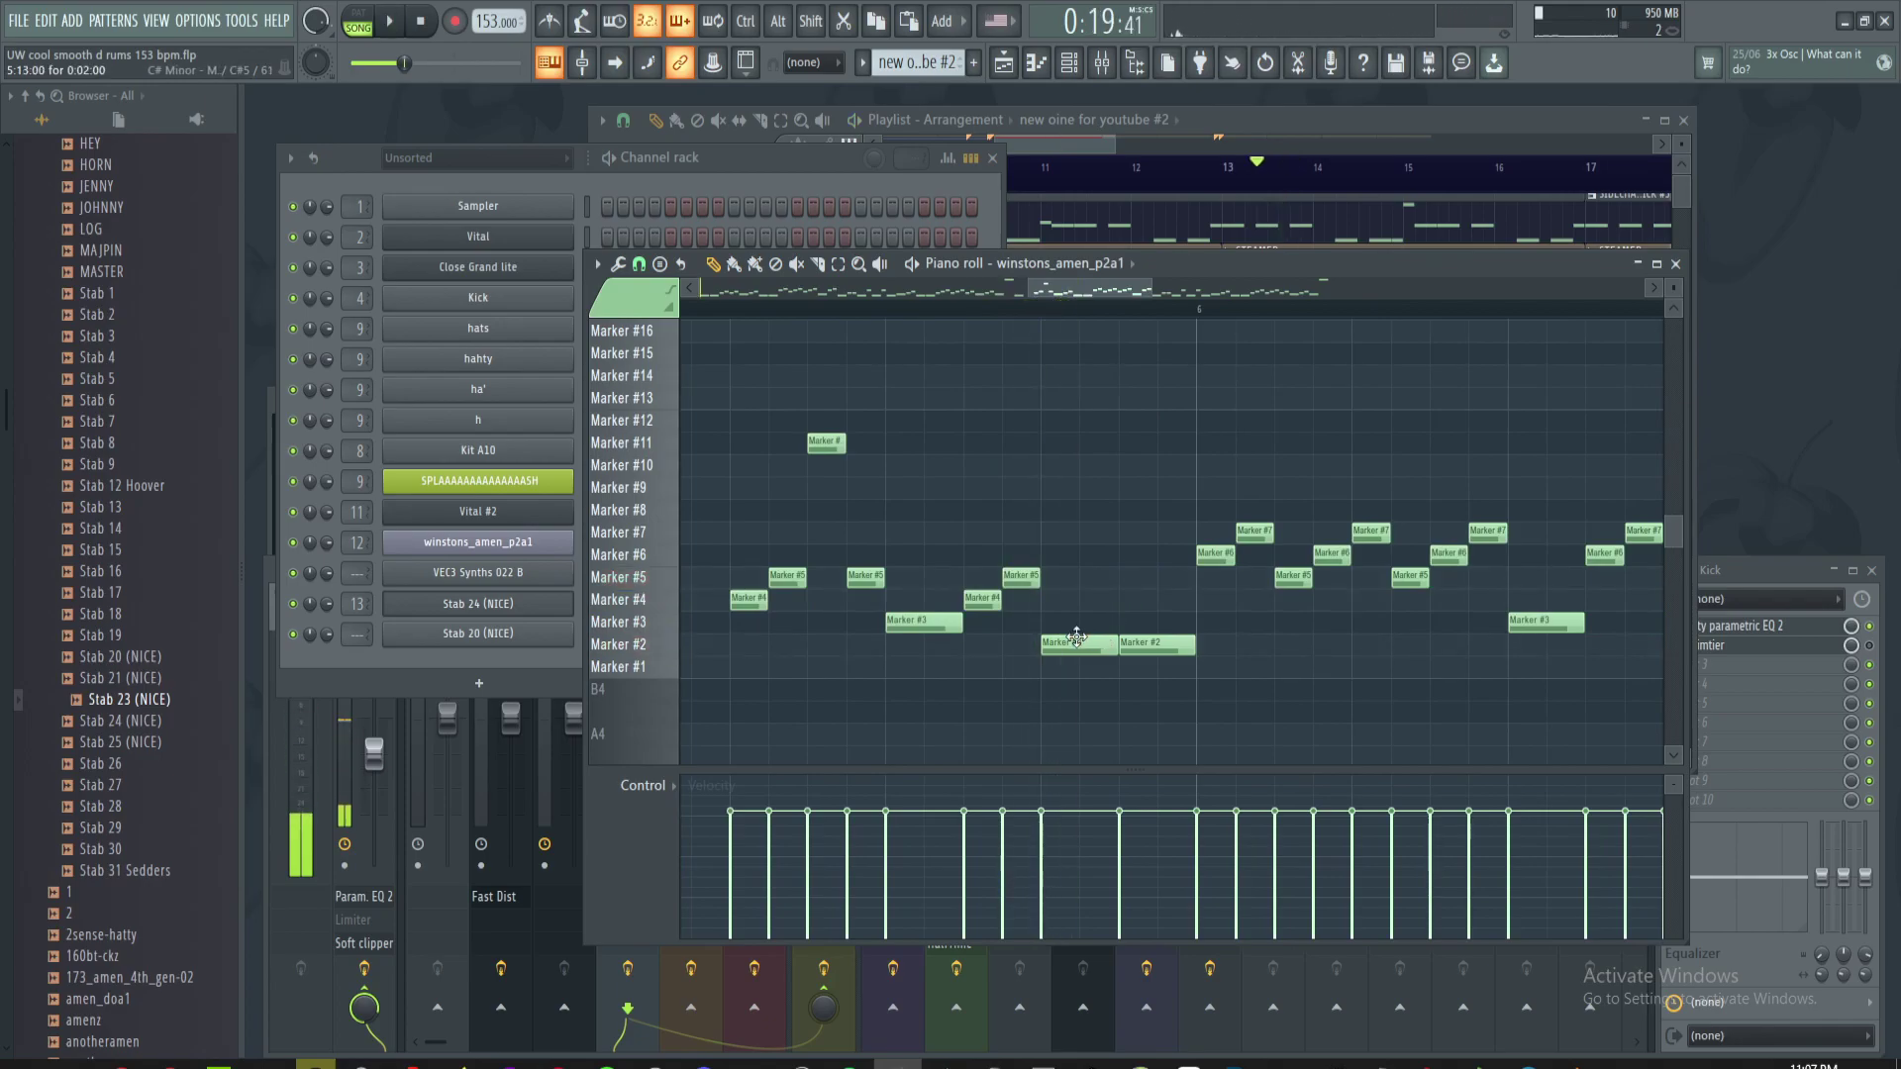
pyautogui.moveTo(1185, 610); pyautogui.dragTo(1363, 619)
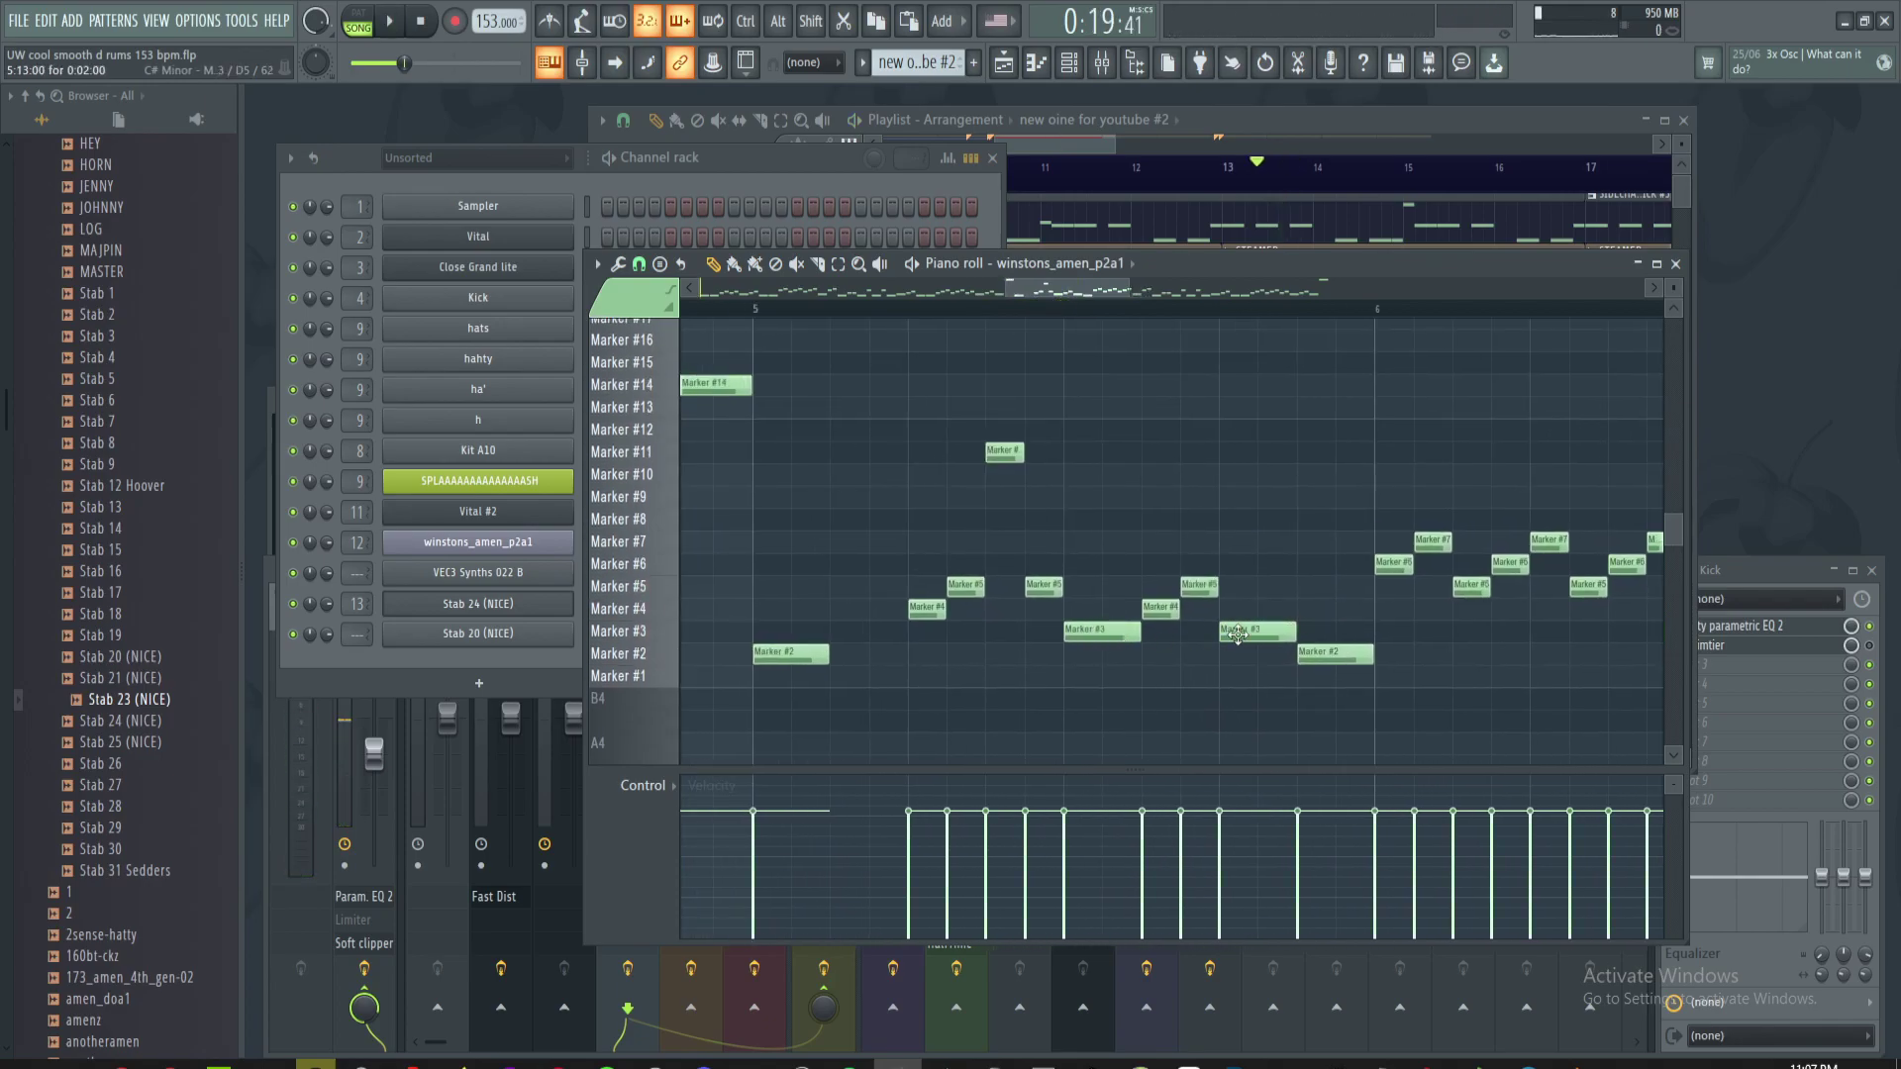
pyautogui.scroll(-3, 1234, 633)
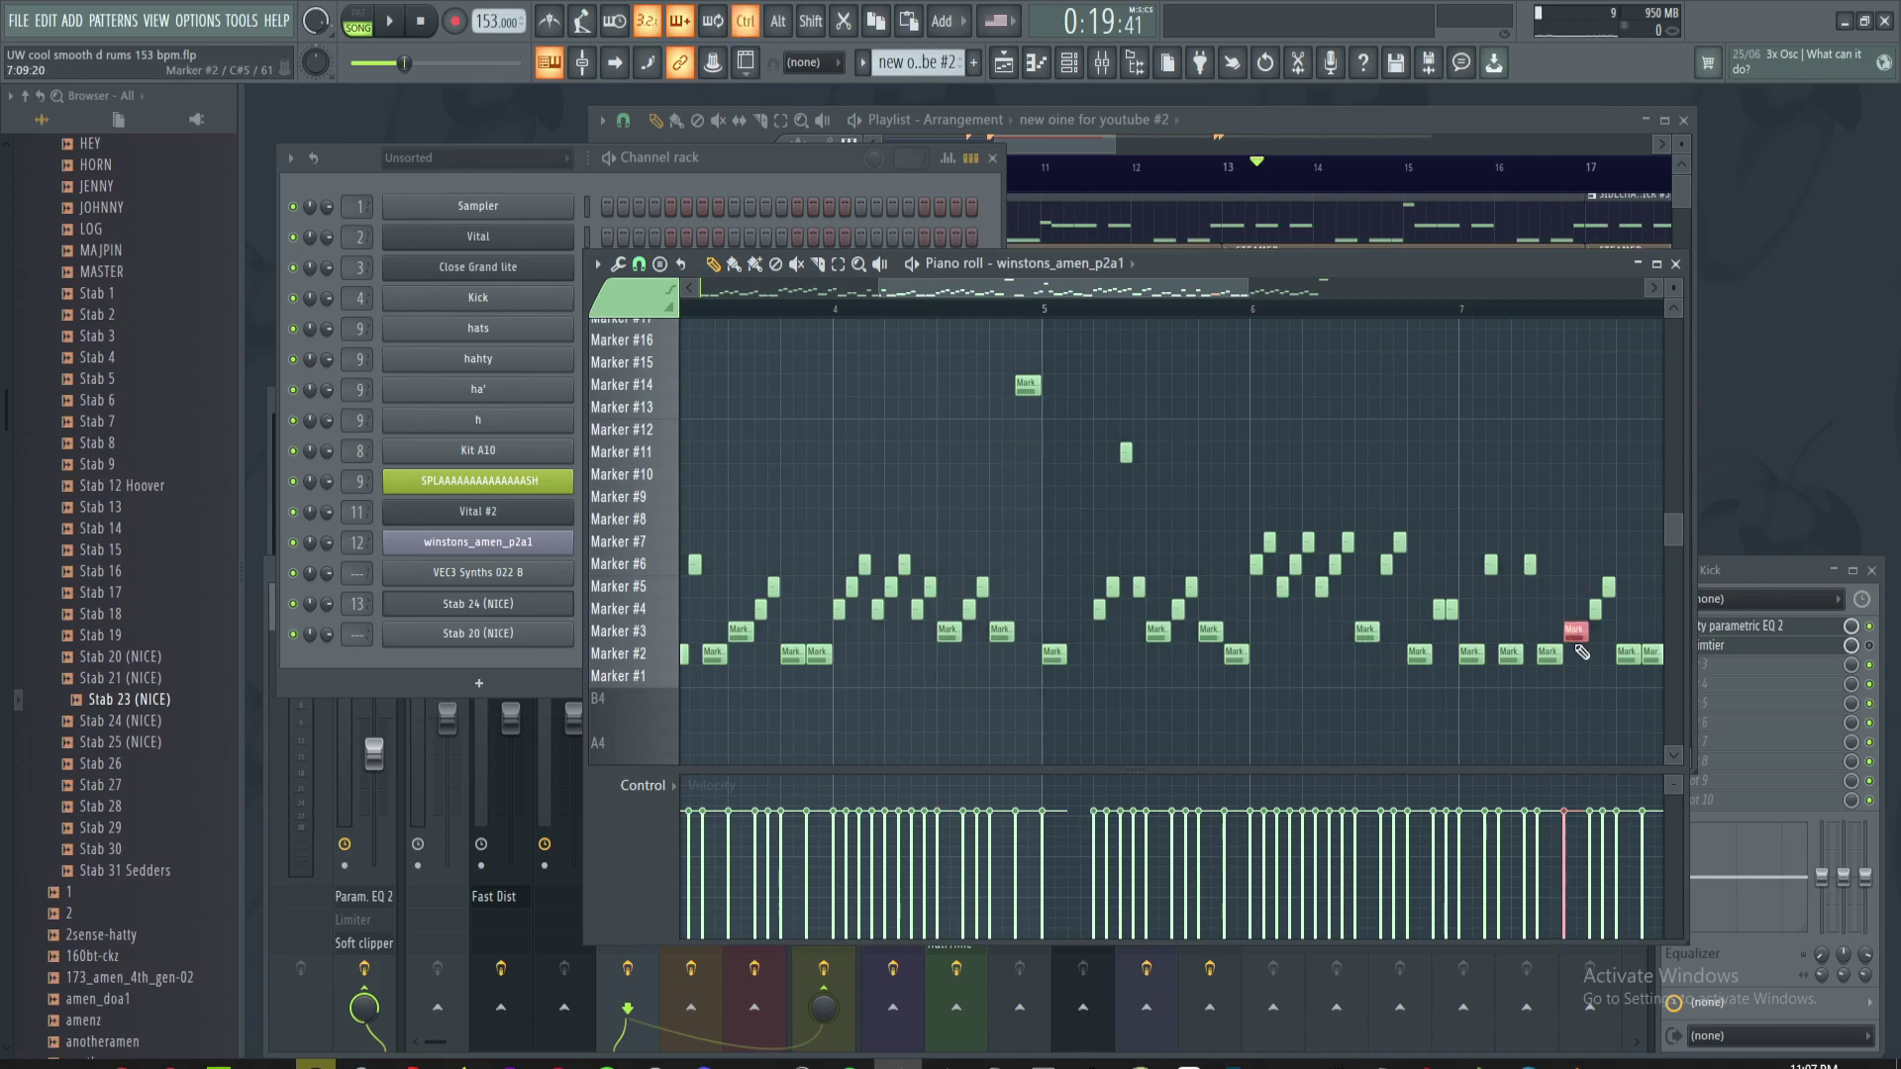
pyautogui.hscroll(4, 1357, 543)
pyautogui.hscroll(-4, 1387, 501)
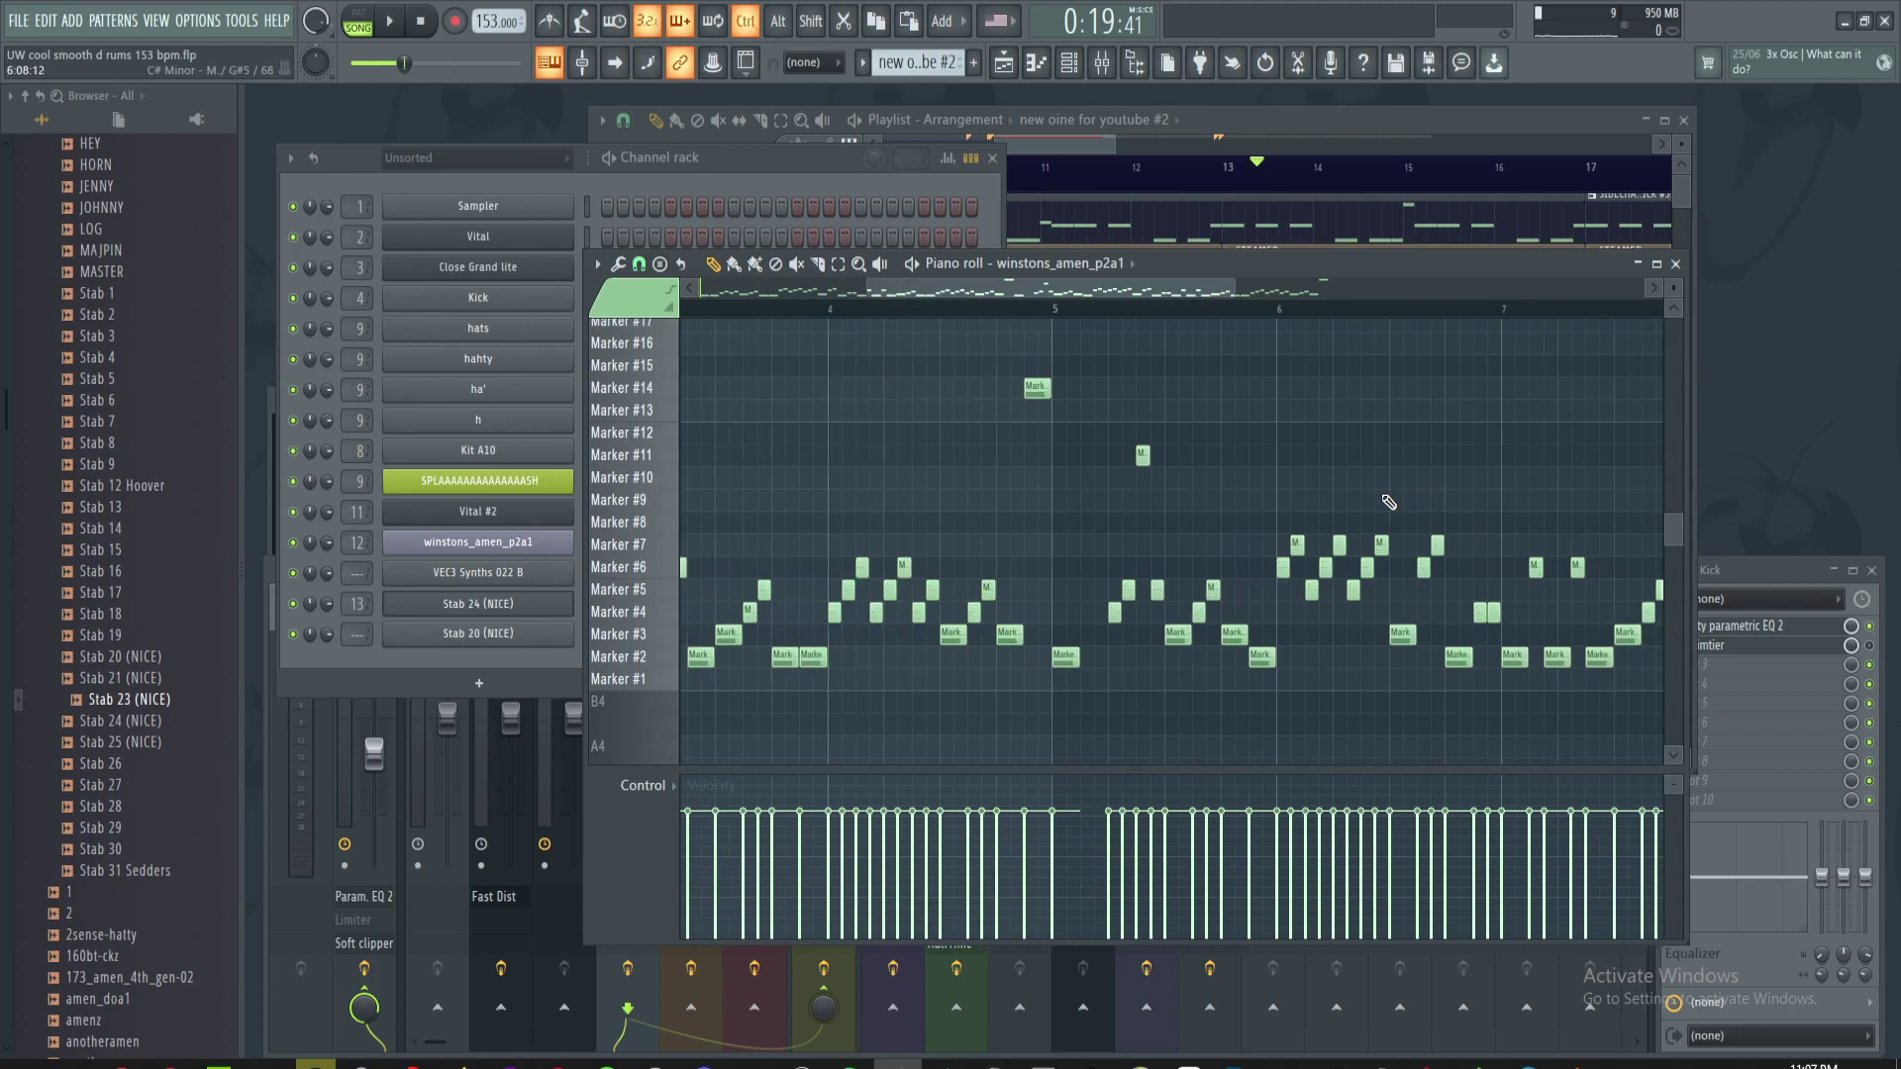
# - Play back the edited bar 5 up to the start of bar 6
pyautogui.press('space')
pyautogui.scroll(3, 1382, 416)
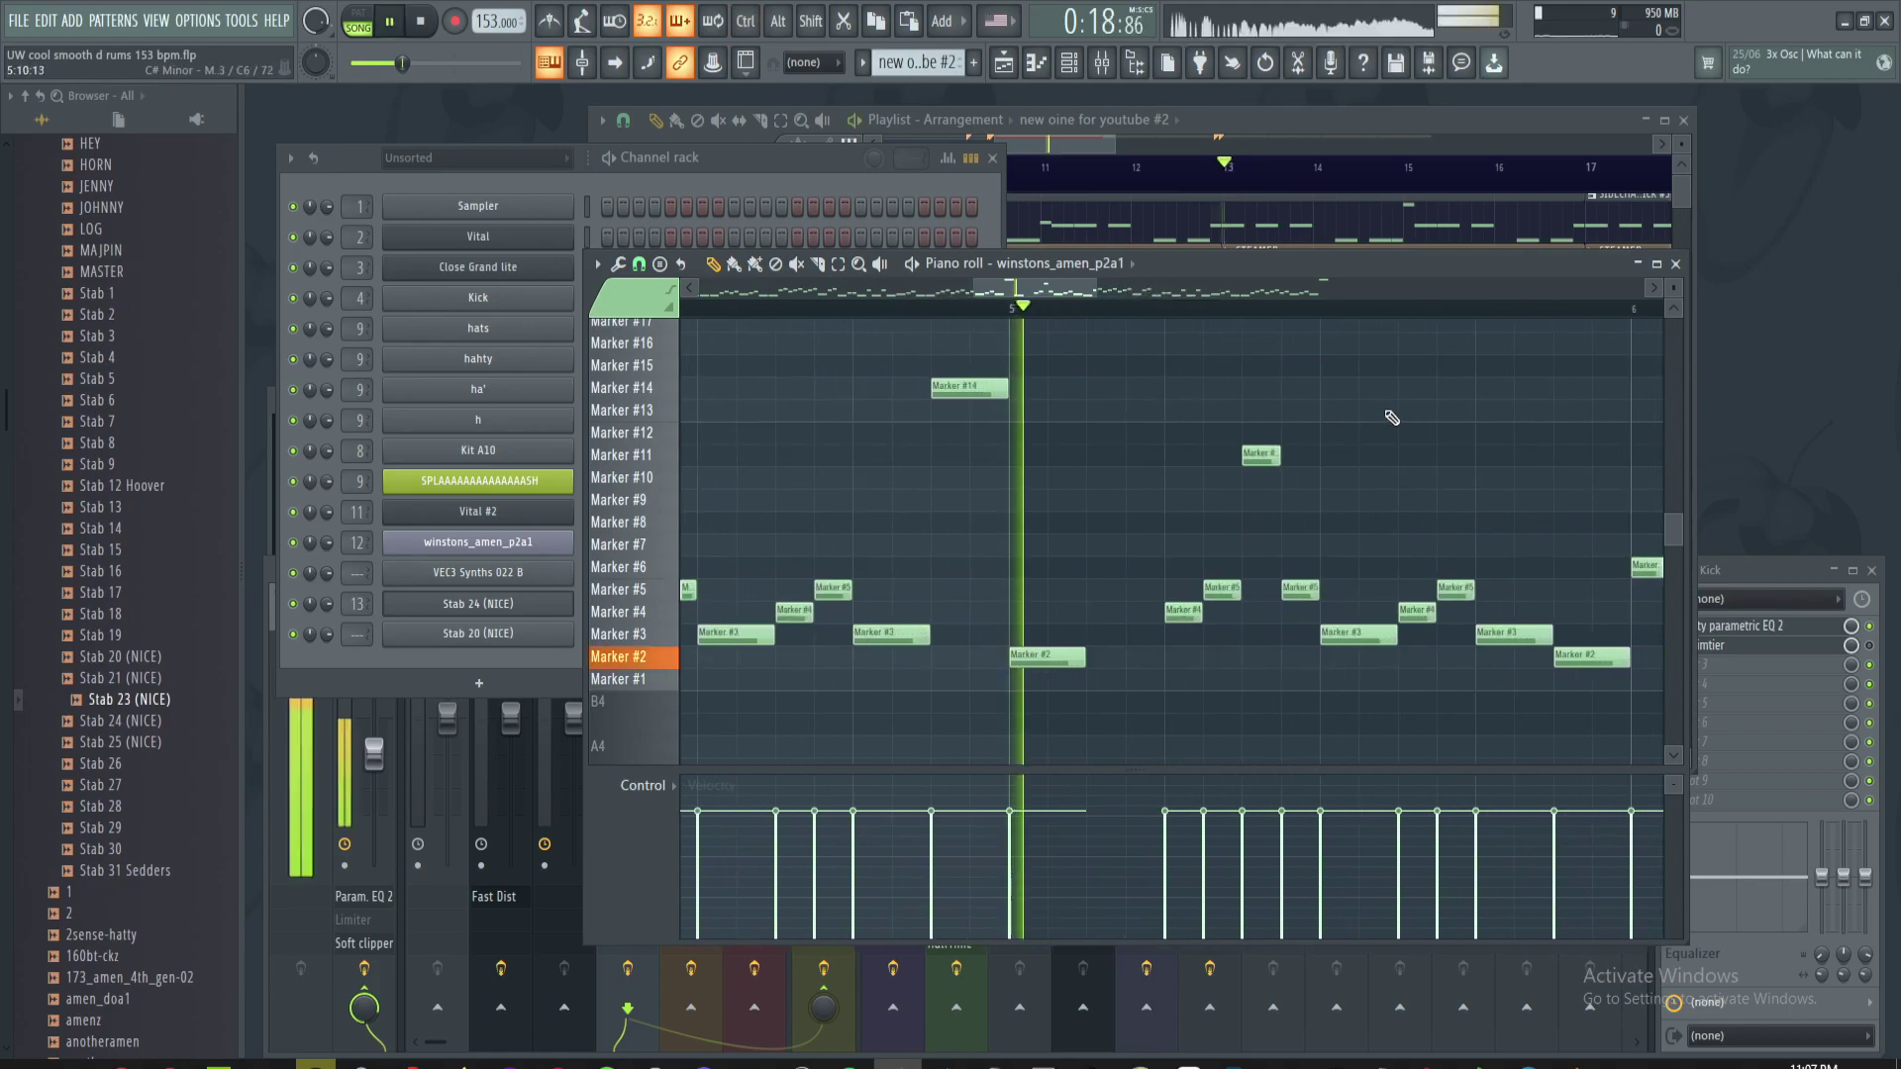
pyautogui.moveTo(1498, 436); pyautogui.dragTo(1188, 412)
pyautogui.click(897, 311)
pyautogui.press('space')
pyautogui.scroll(2, 1124, 479)
pyautogui.press('space')
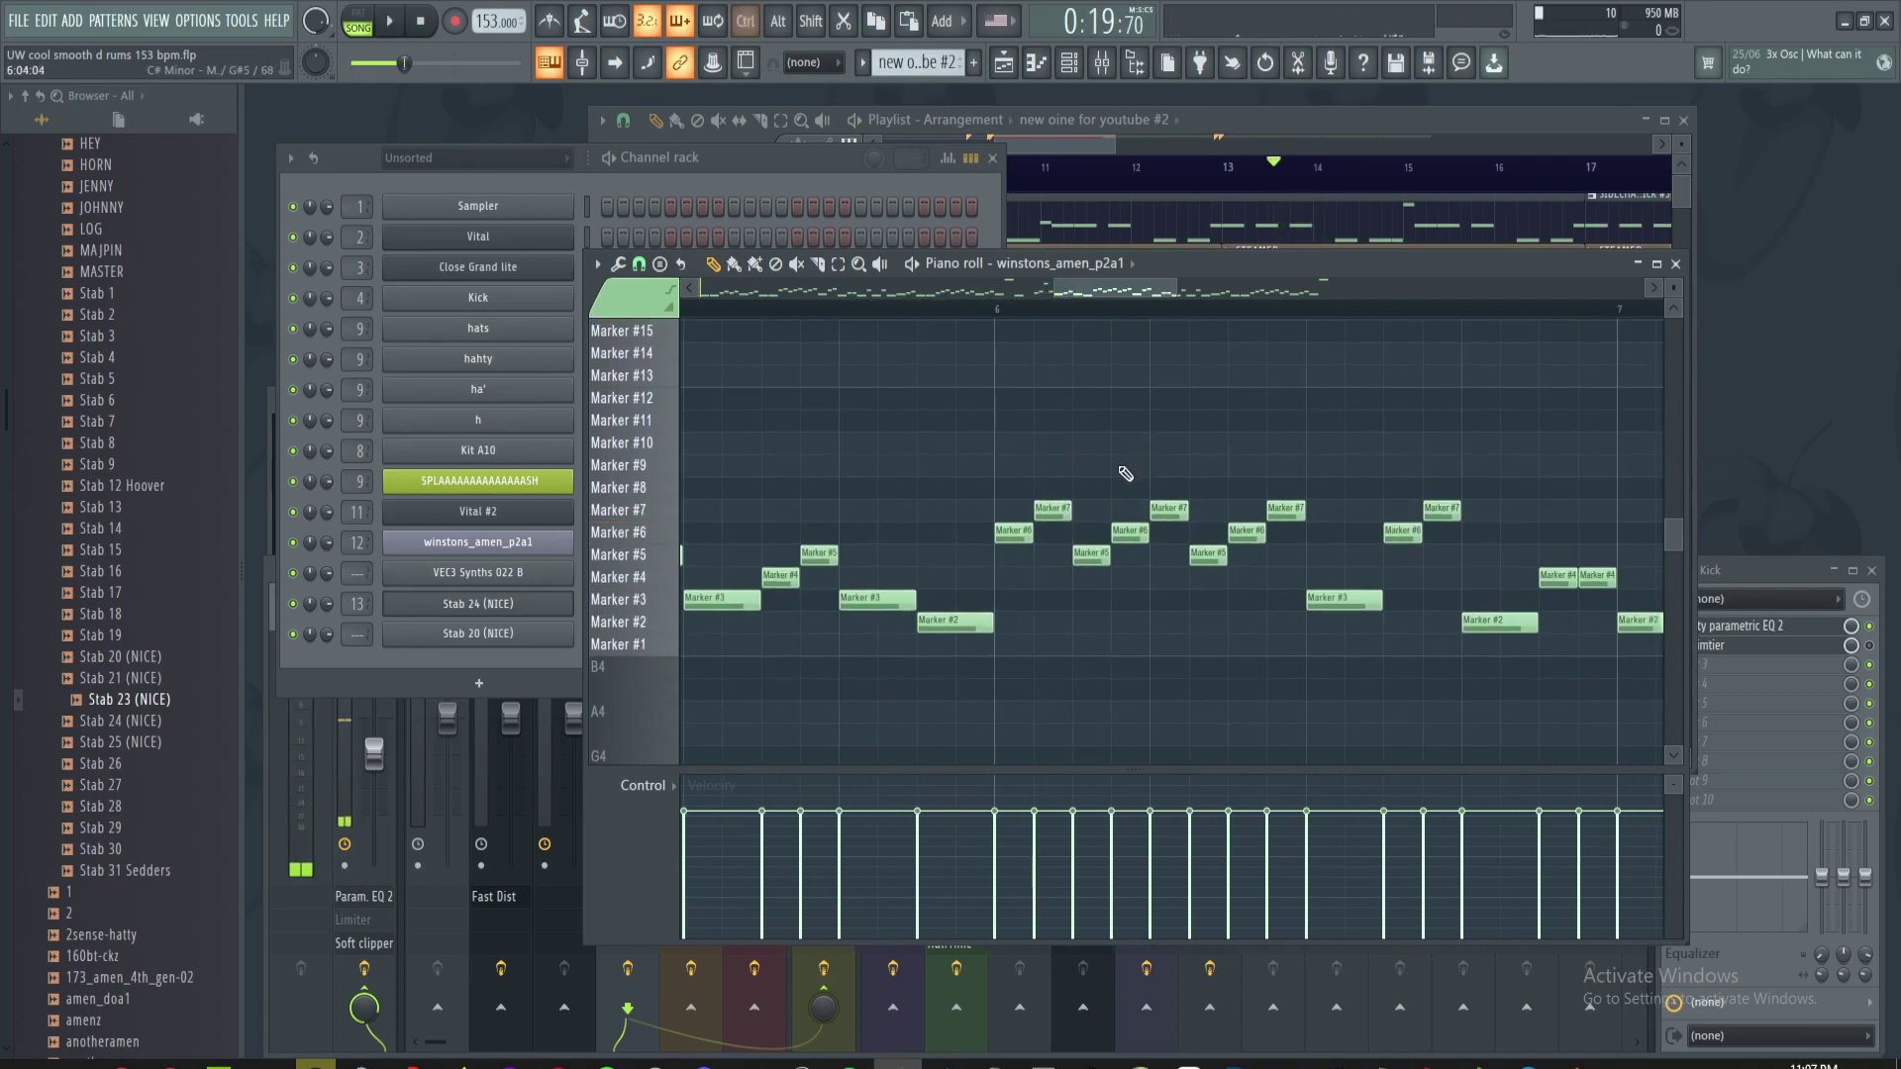
# - Move the two Marker #5 sixteenths in the first half of bar 6 up to Marker #14
pyautogui.moveTo(1102, 507)
pyautogui.mouseDown()
pyautogui.moveTo(1059, 613)
pyautogui.moveTo(1062, 384)
pyautogui.moveTo(1061, 409)
pyautogui.mouseUp()
pyautogui.scroll(1, 1074, 401)
pyautogui.hscroll(1, 1074, 401)
pyautogui.click(1201, 408)
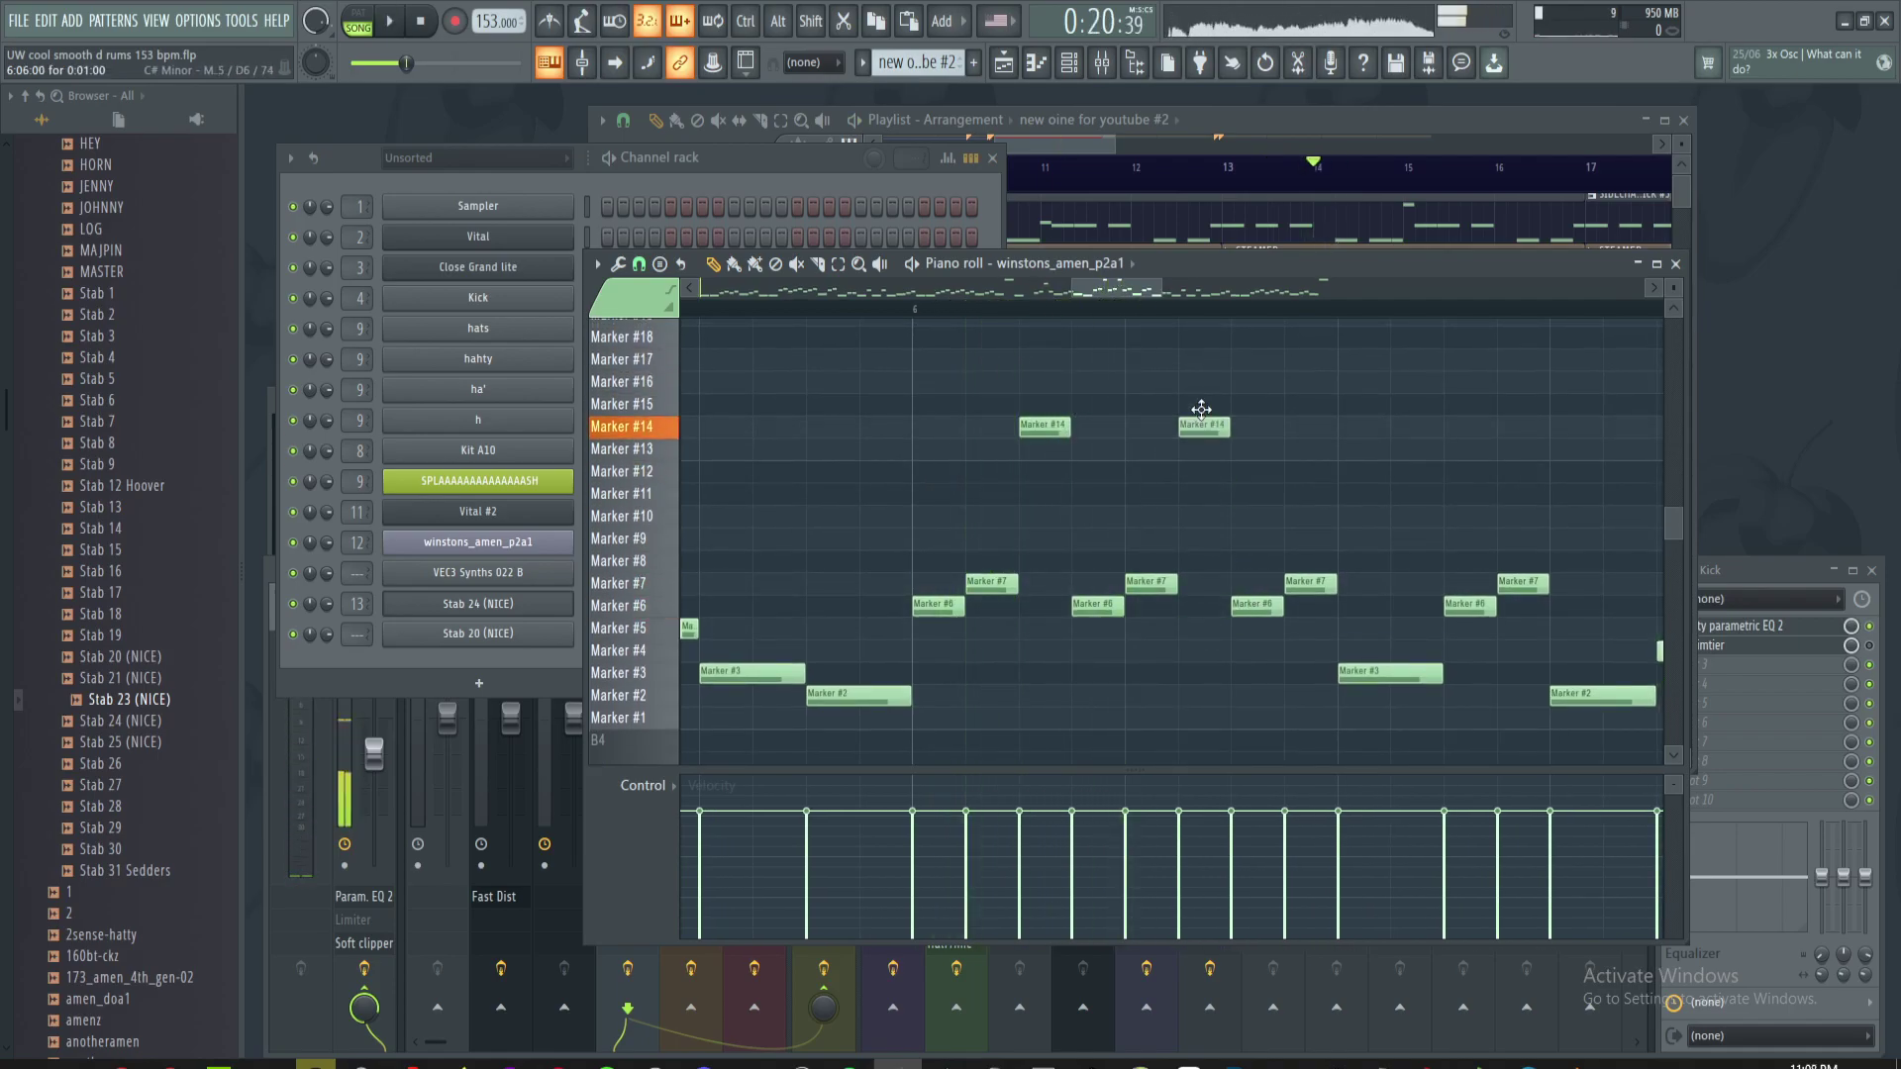
pyautogui.moveTo(1206, 429); pyautogui.dragTo(1204, 628)
pyautogui.hotkey('ctrl', 'z')
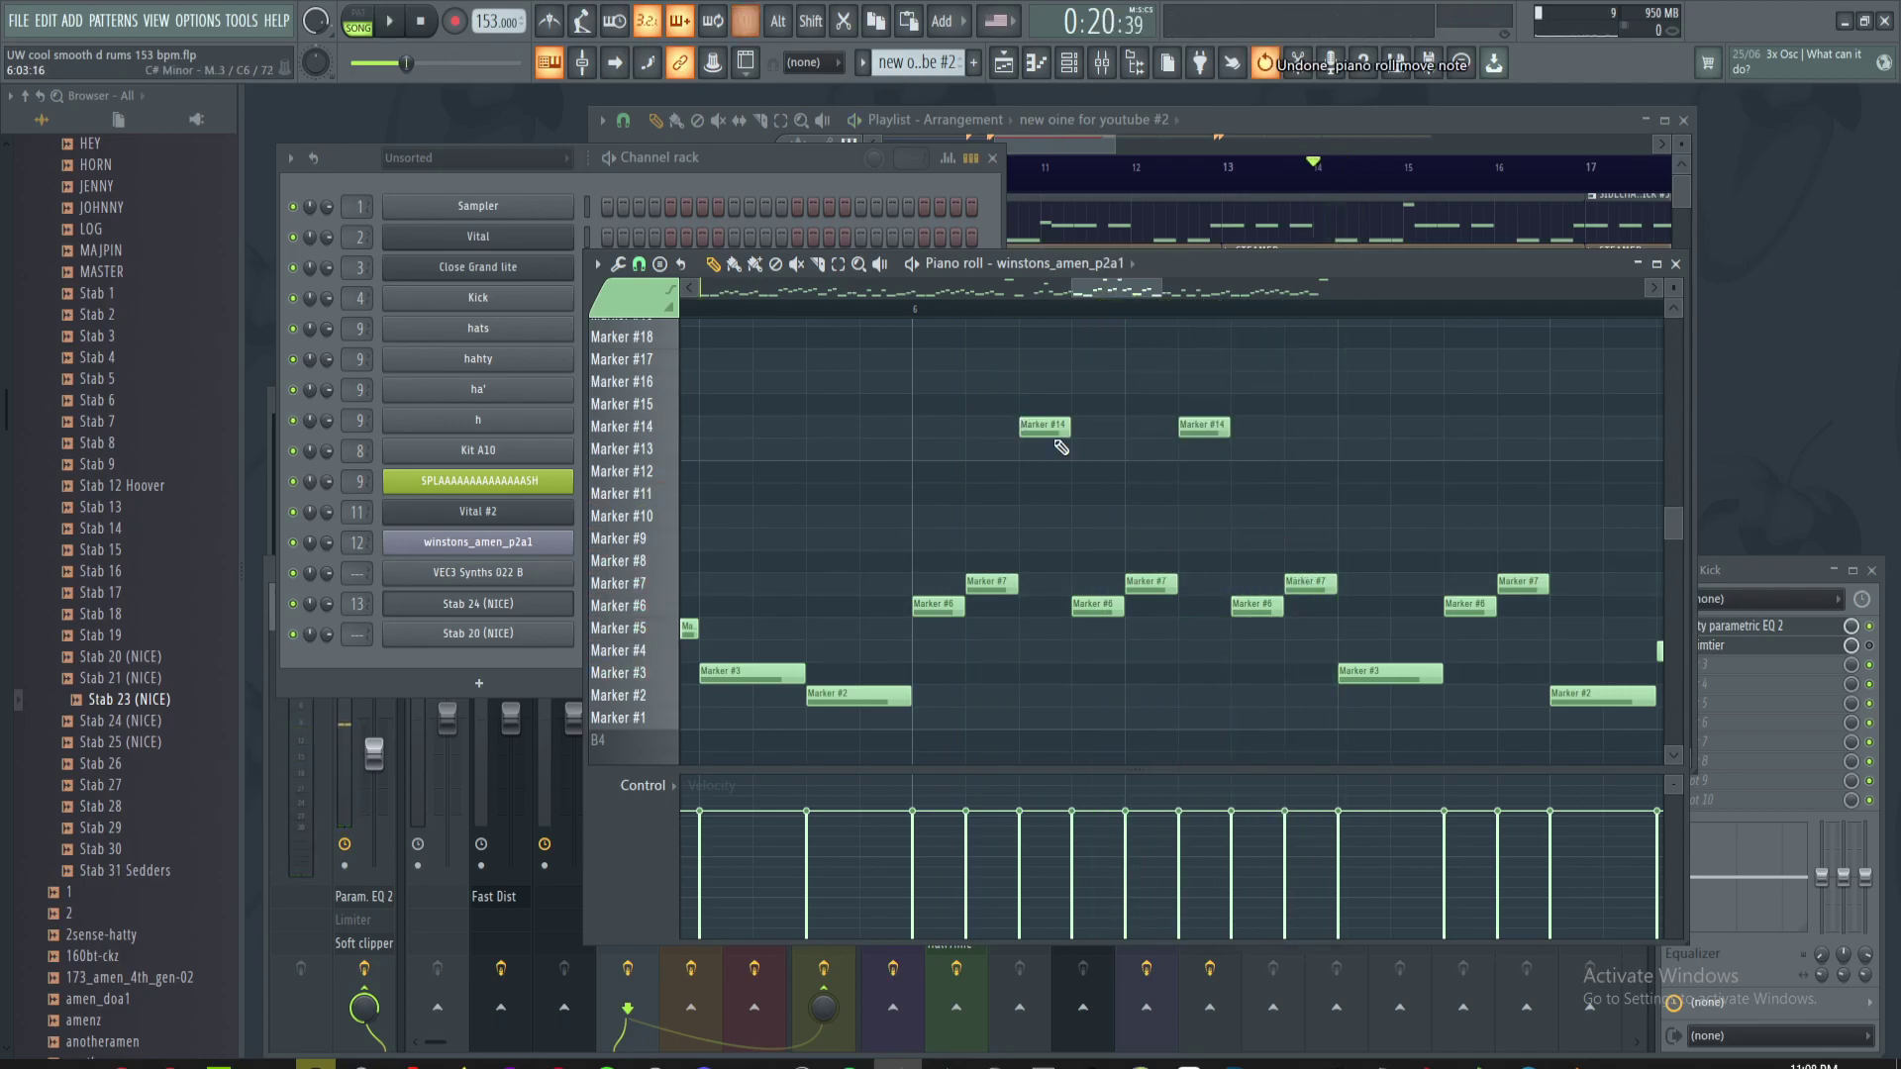
# - Play back the opening notes of bar 6 repeatedly to judge the Marker #14 hits
pyautogui.press('space')
pyautogui.press('space')
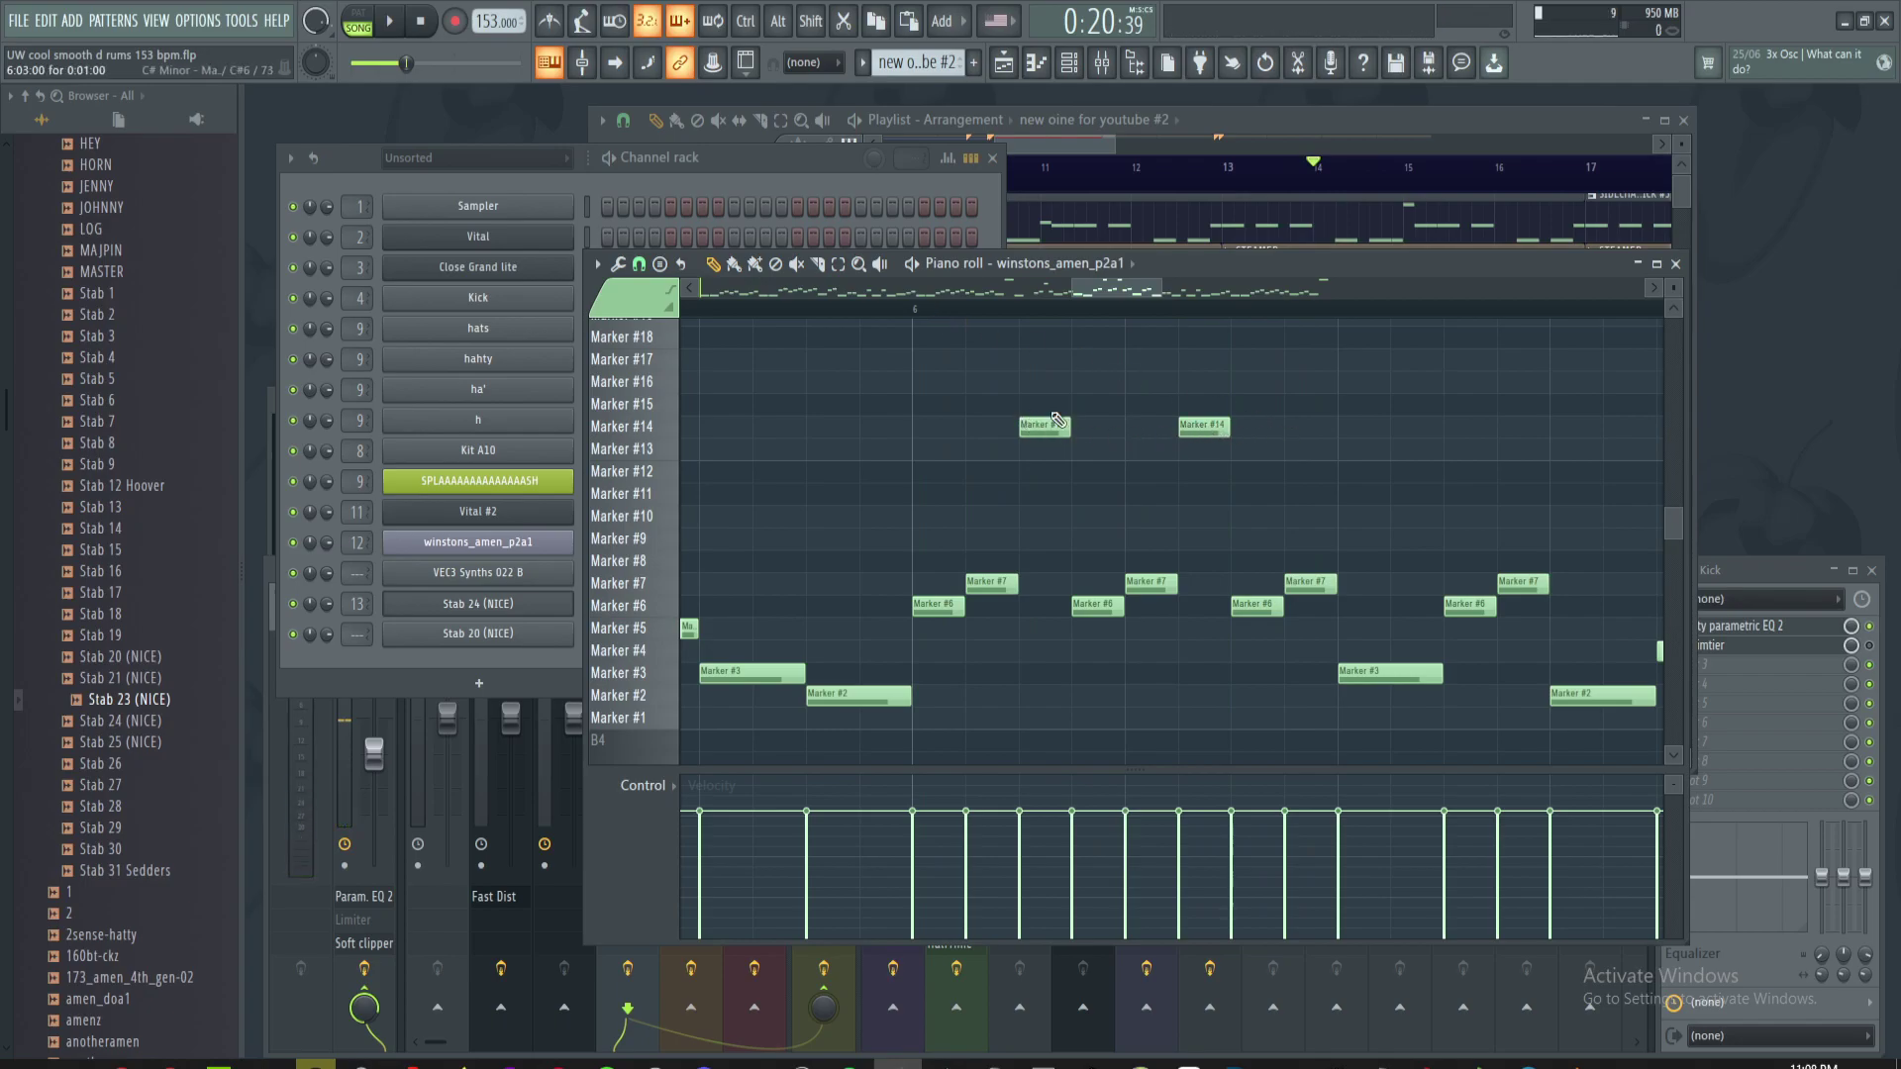
pyautogui.press('space')
pyautogui.press('space')
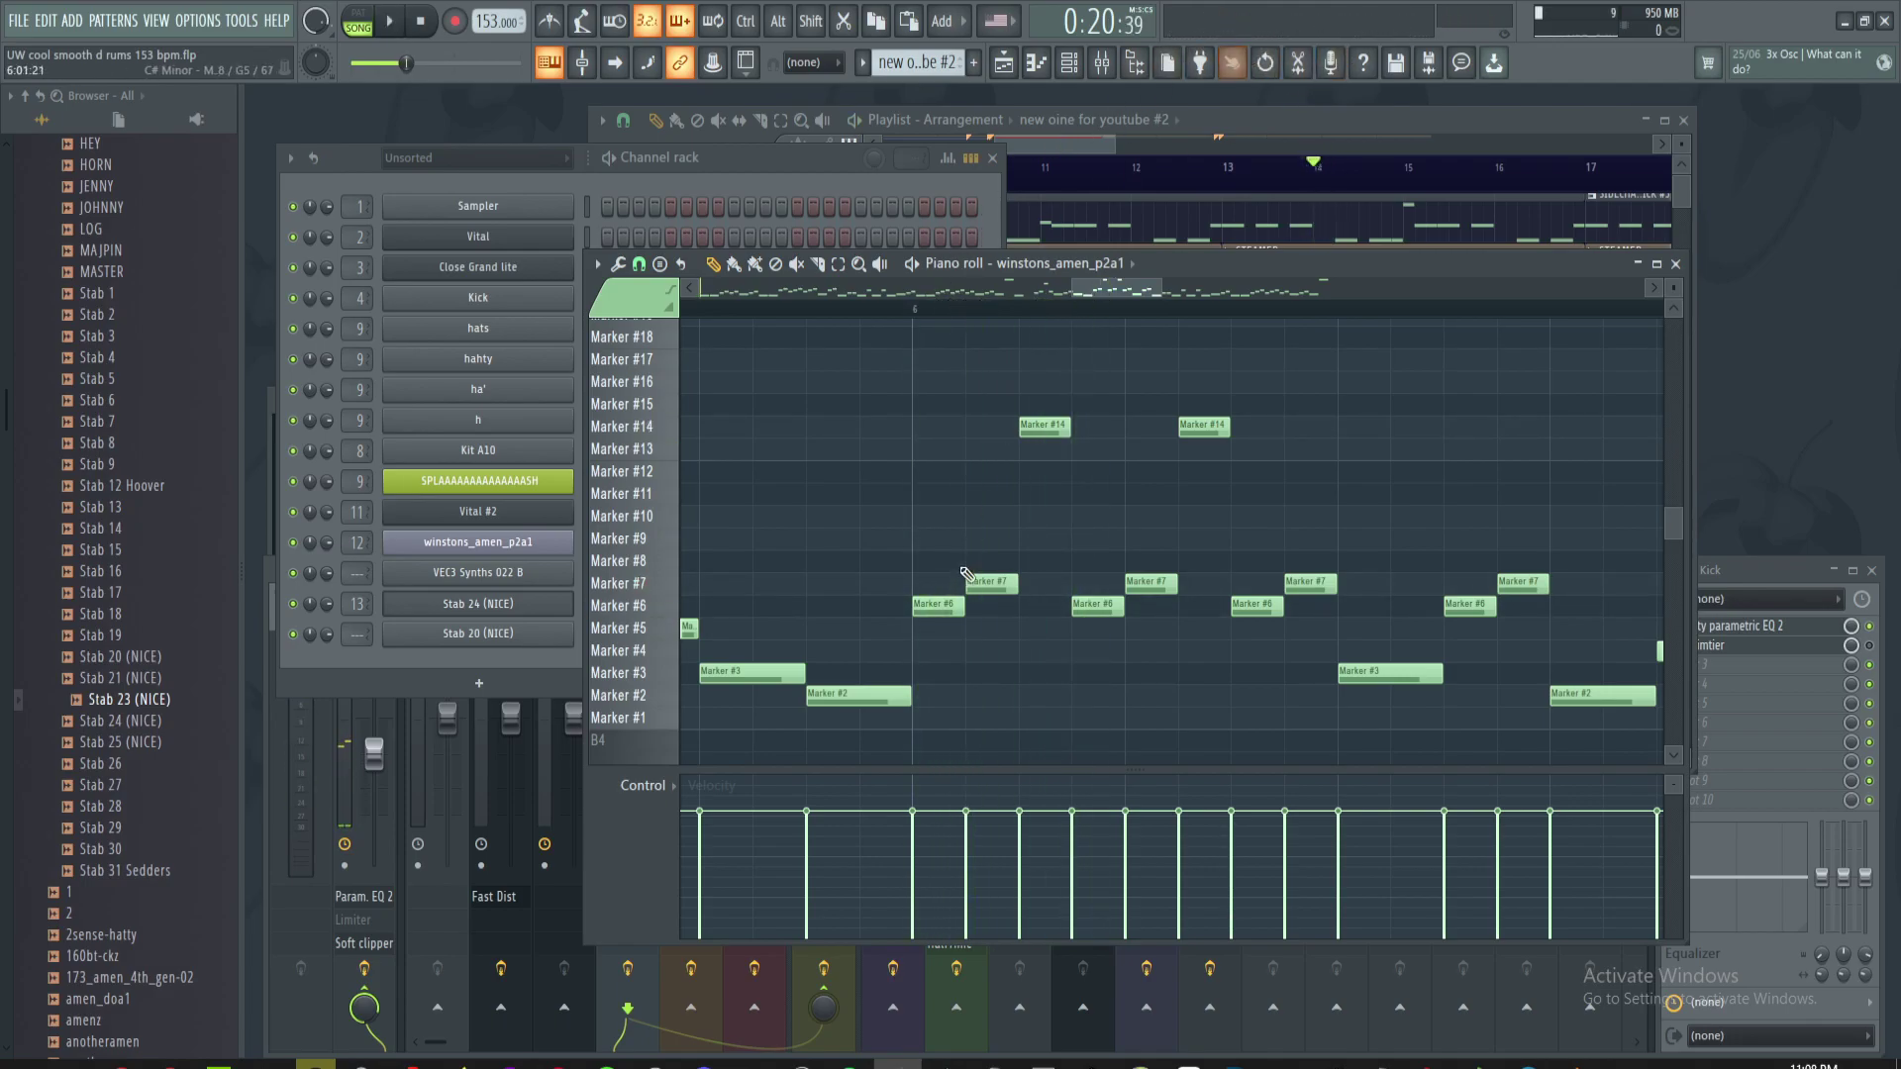
pyautogui.moveTo(1009, 547); pyautogui.dragTo(909, 615)
pyautogui.press('space')
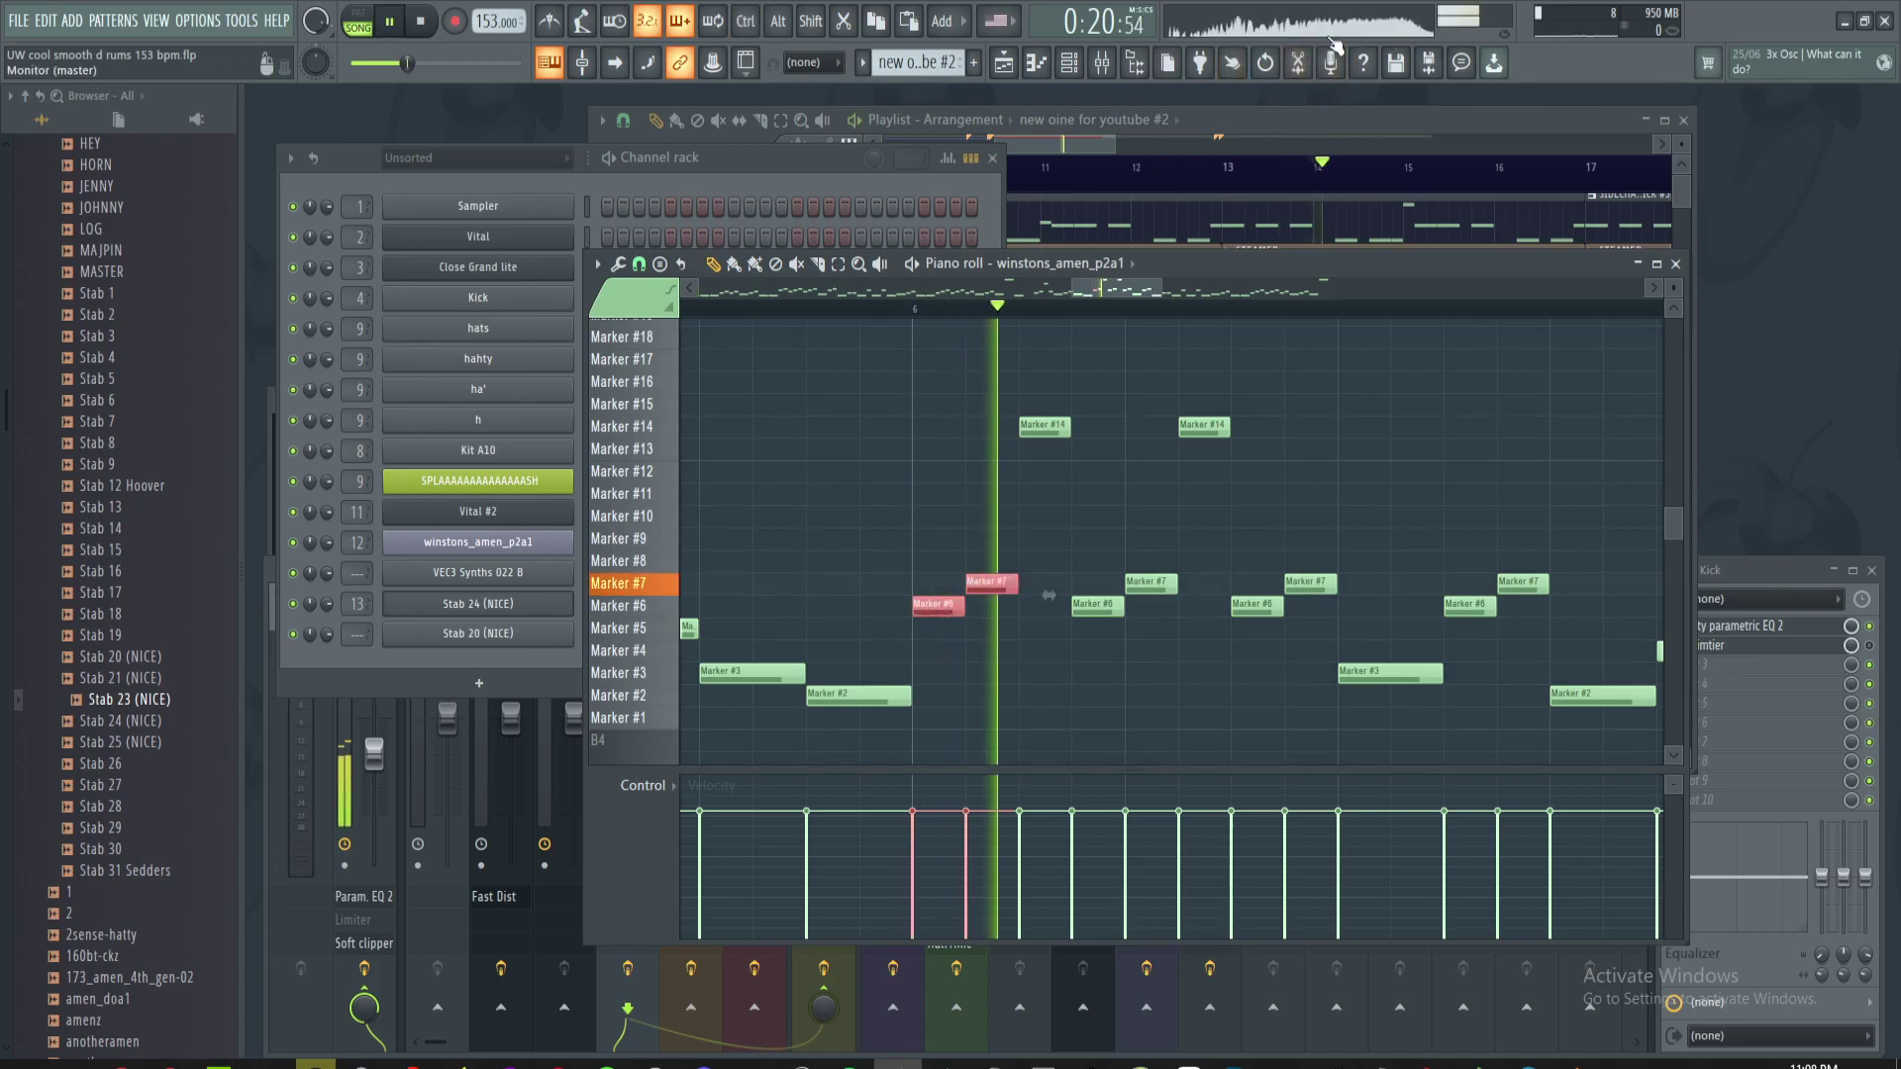
pyautogui.press('space')
pyautogui.press('space')
pyautogui.press('space')
pyautogui.hotkey('ctrl', 'd')
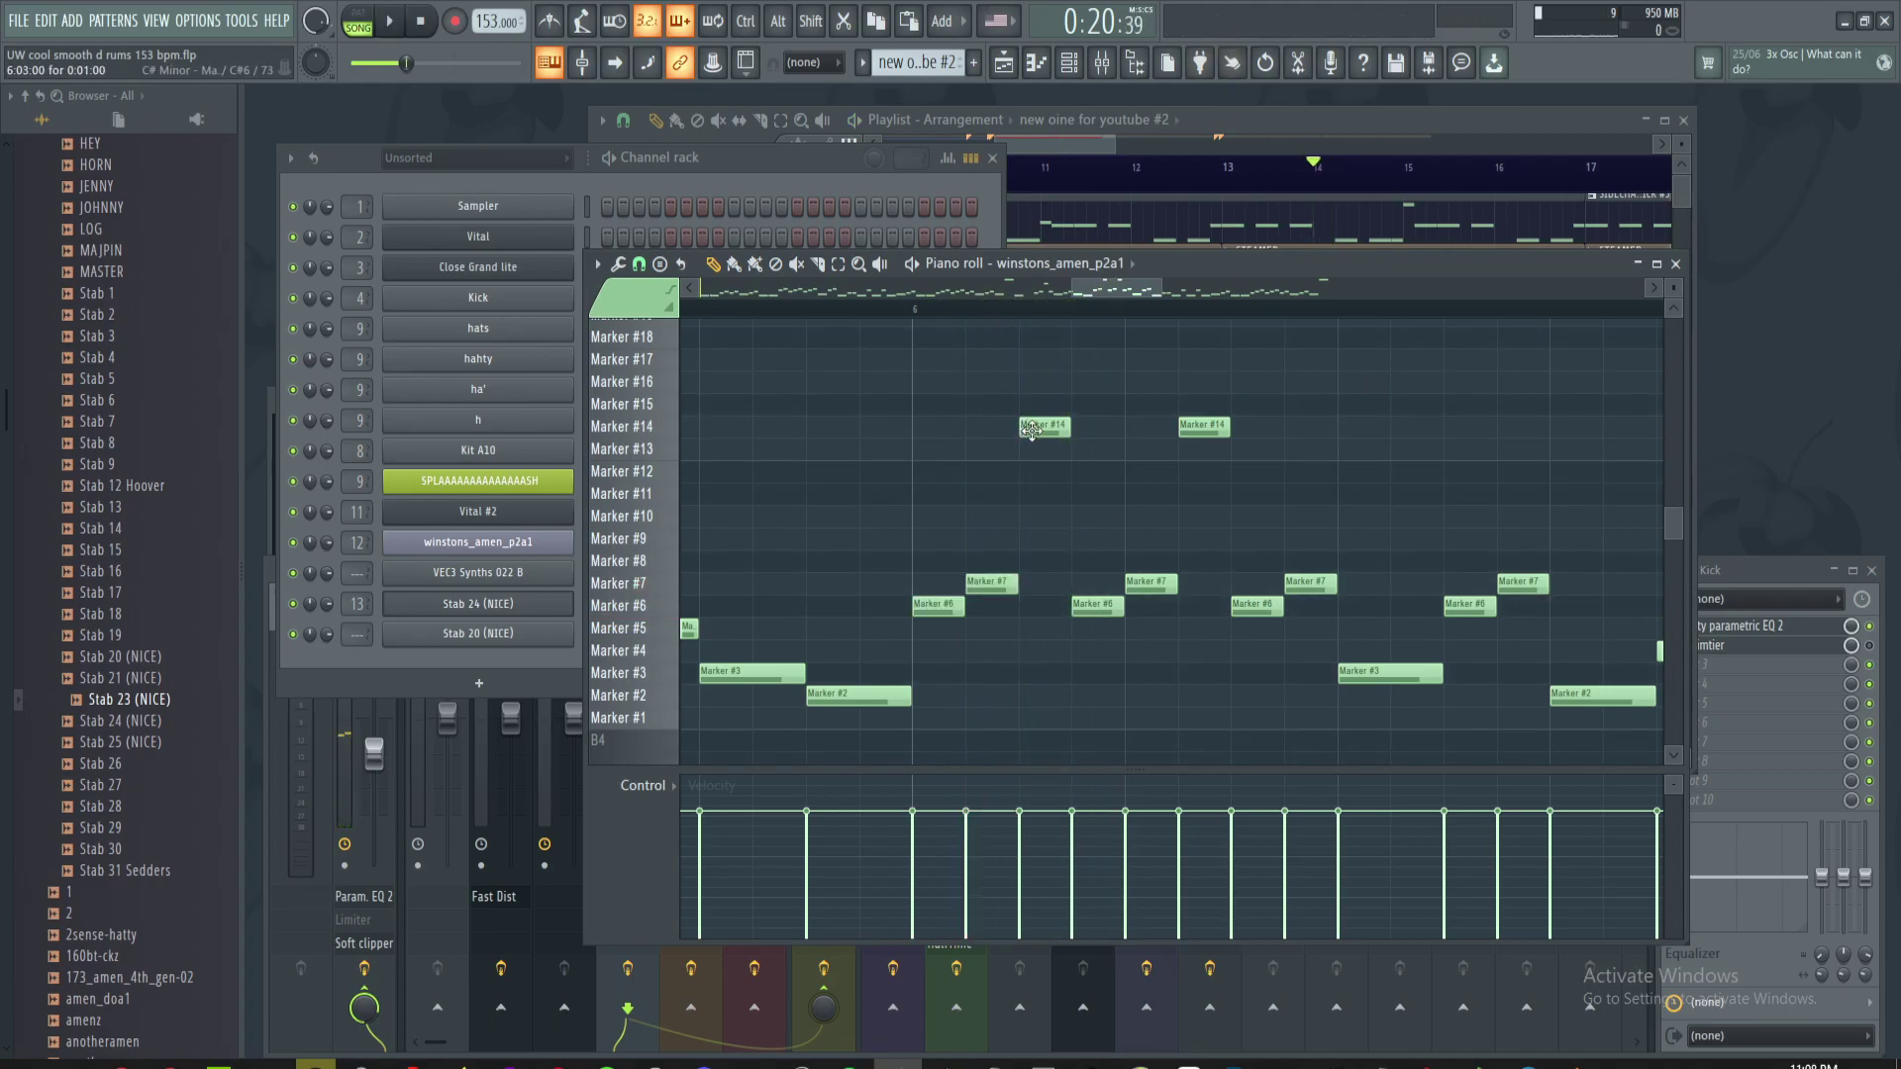
# - Reorder the first three sixteenths of bar 6 as Marker #14, #7 and #6, and delete the notes following them up to Marker #3
pyautogui.moveTo(1037, 429); pyautogui.dragTo(917, 423)
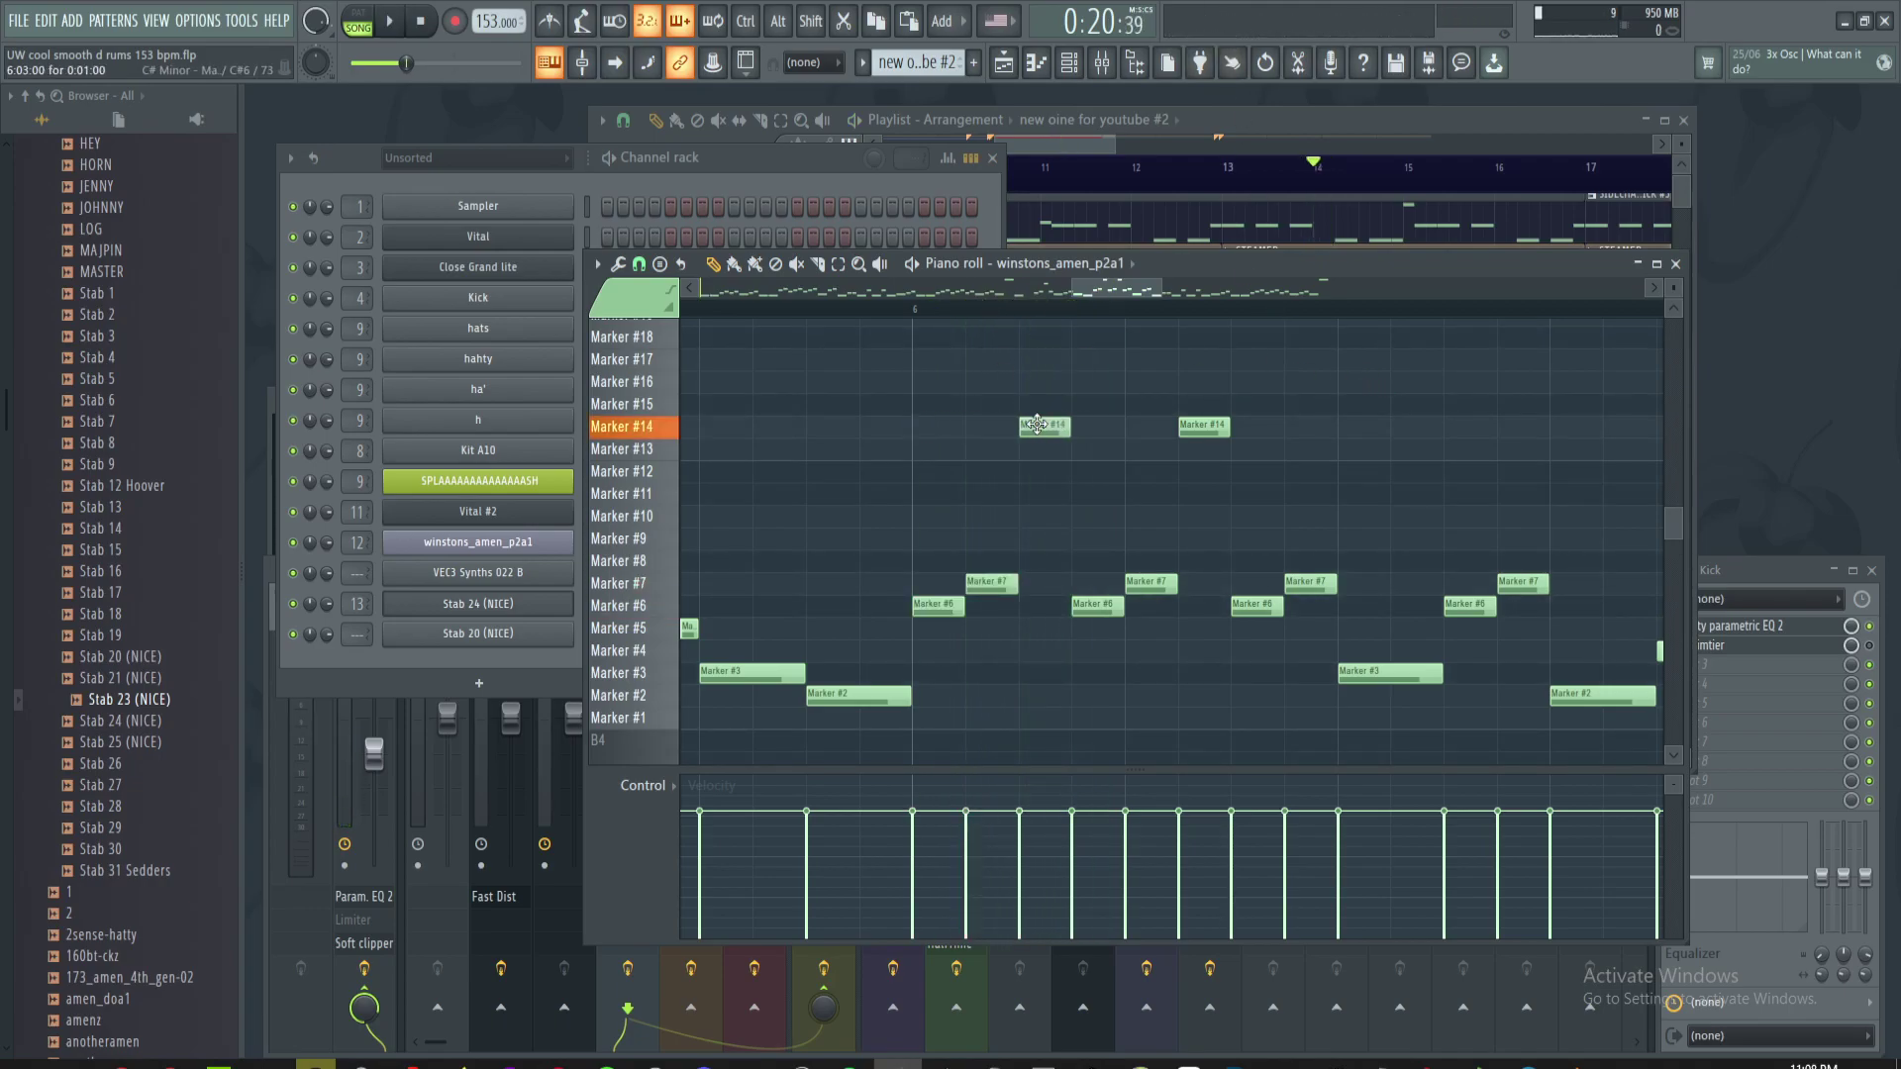
pyautogui.moveTo(967, 597); pyautogui.dragTo(1075, 597)
pyautogui.moveTo(1303, 416); pyautogui.dragTo(1153, 624)
pyautogui.press('Delete')
# - Repeat the Marker #14, #7, #6 group across bar 6, leaving out the last note where the Marker #3 eighth begins
pyautogui.moveTo(1078, 331); pyautogui.dragTo(921, 657)
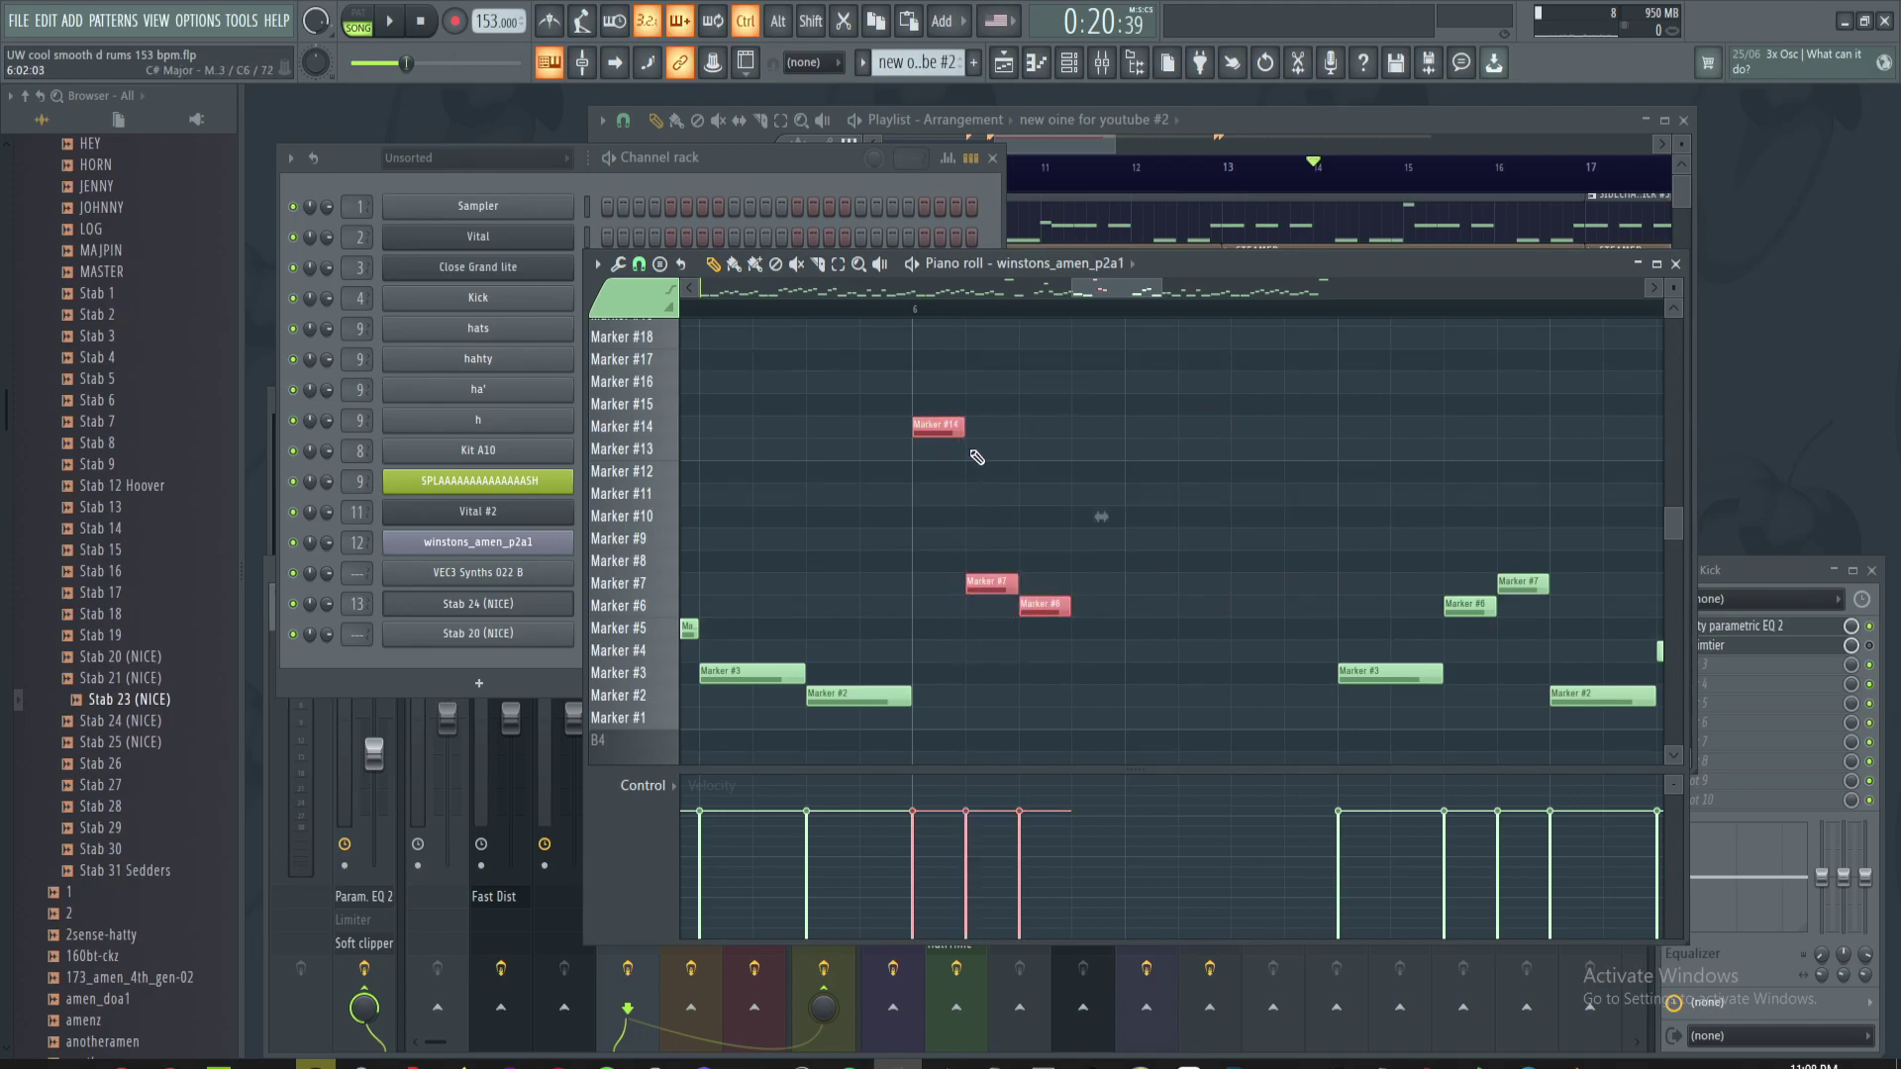
pyautogui.hotkey('ctrl', 'b')
pyautogui.hotkey('ctrl', 'b')
pyautogui.click(1350, 544)
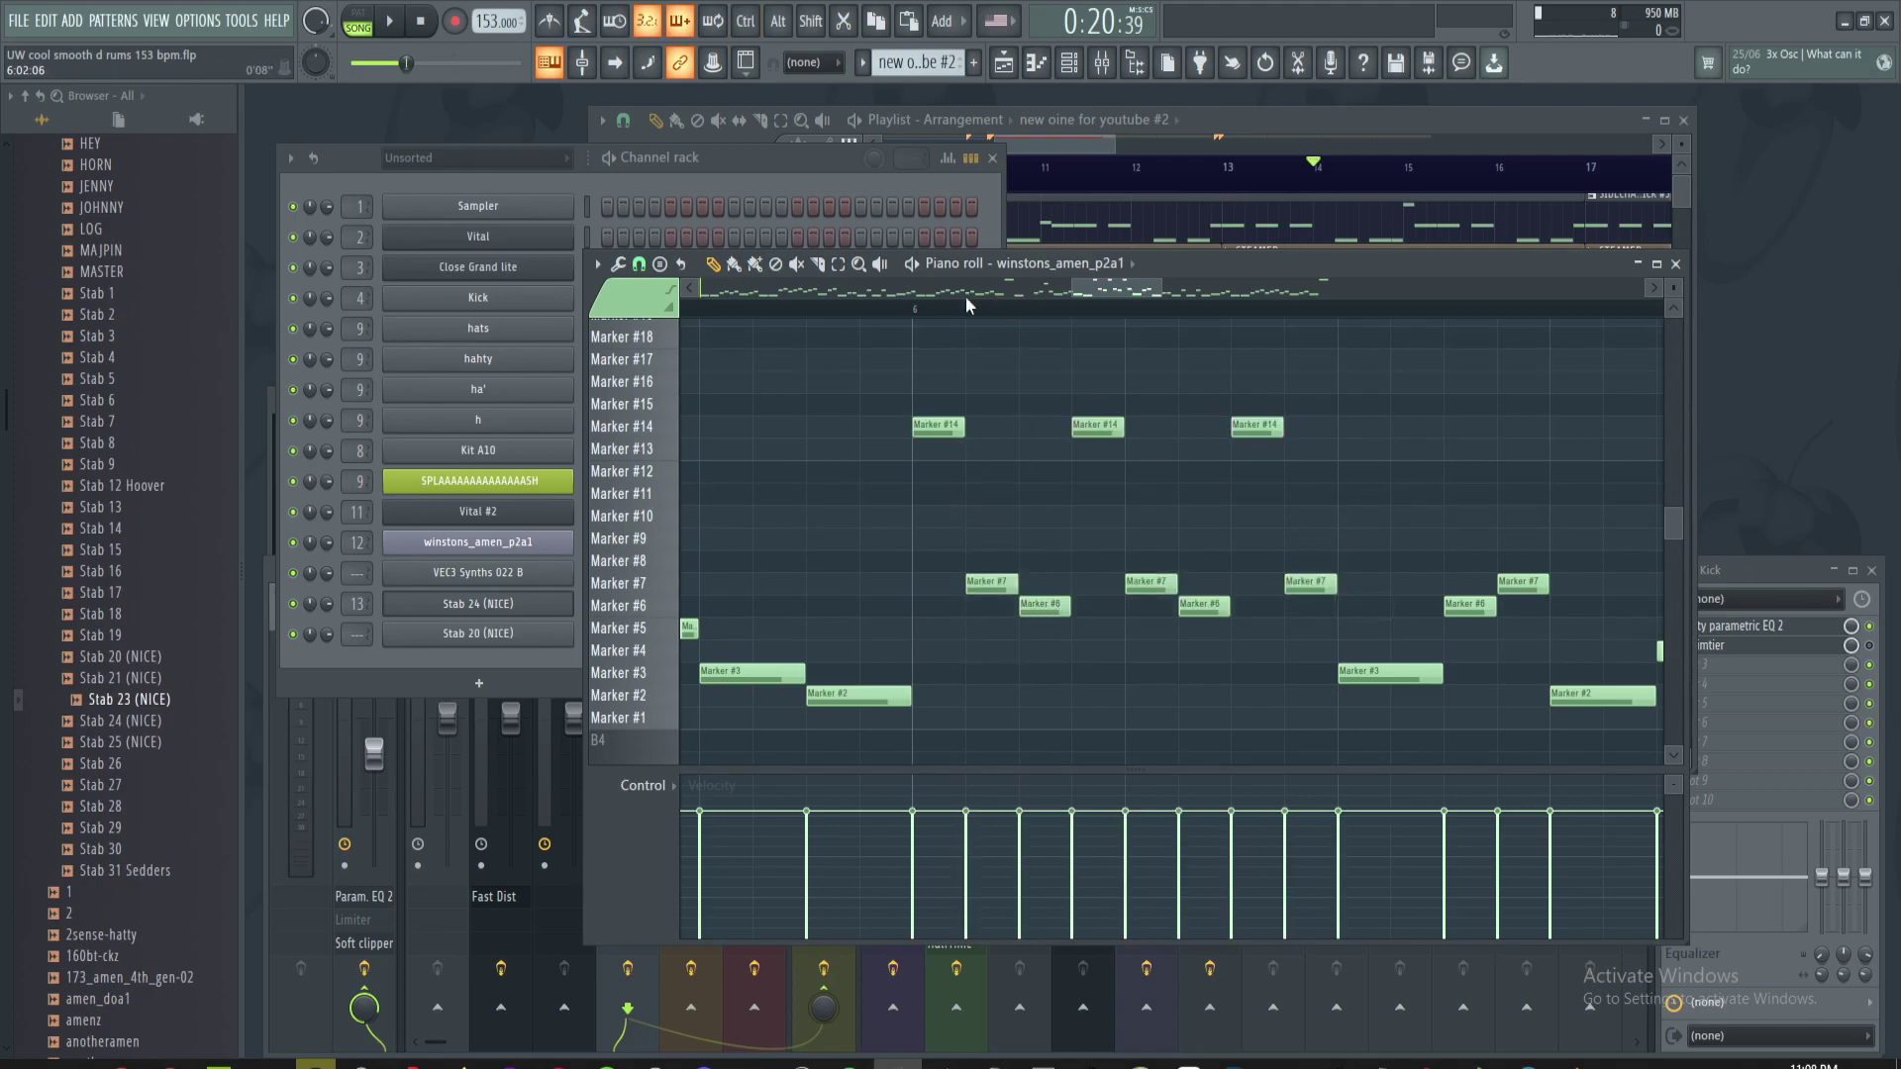
# - Play back the repeated three-note groups from the start of bar 6
pyautogui.click(915, 317)
pyautogui.press('space')
pyautogui.scroll(-3, 1001, 394)
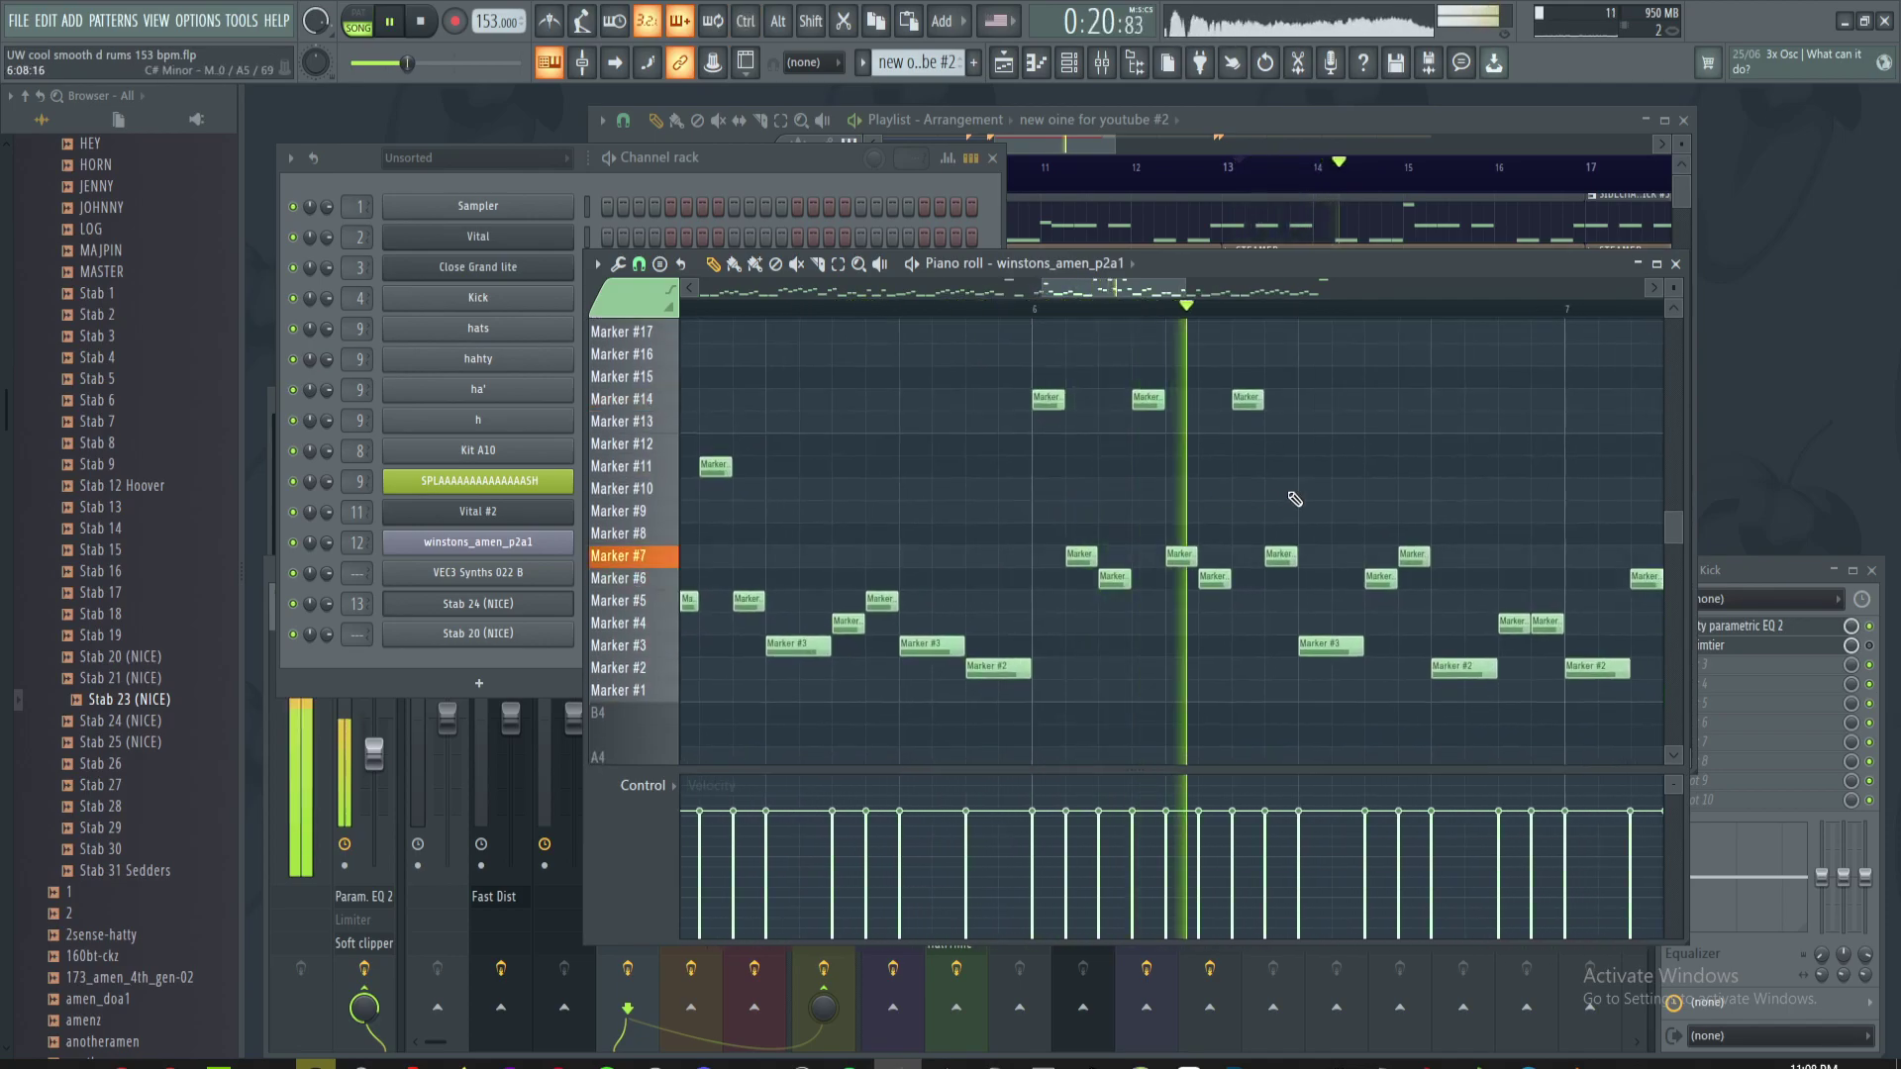
pyautogui.press('space')
pyautogui.scroll(3, 1232, 459)
pyautogui.scroll(3, 1231, 459)
pyautogui.scroll(1, 1303, 416)
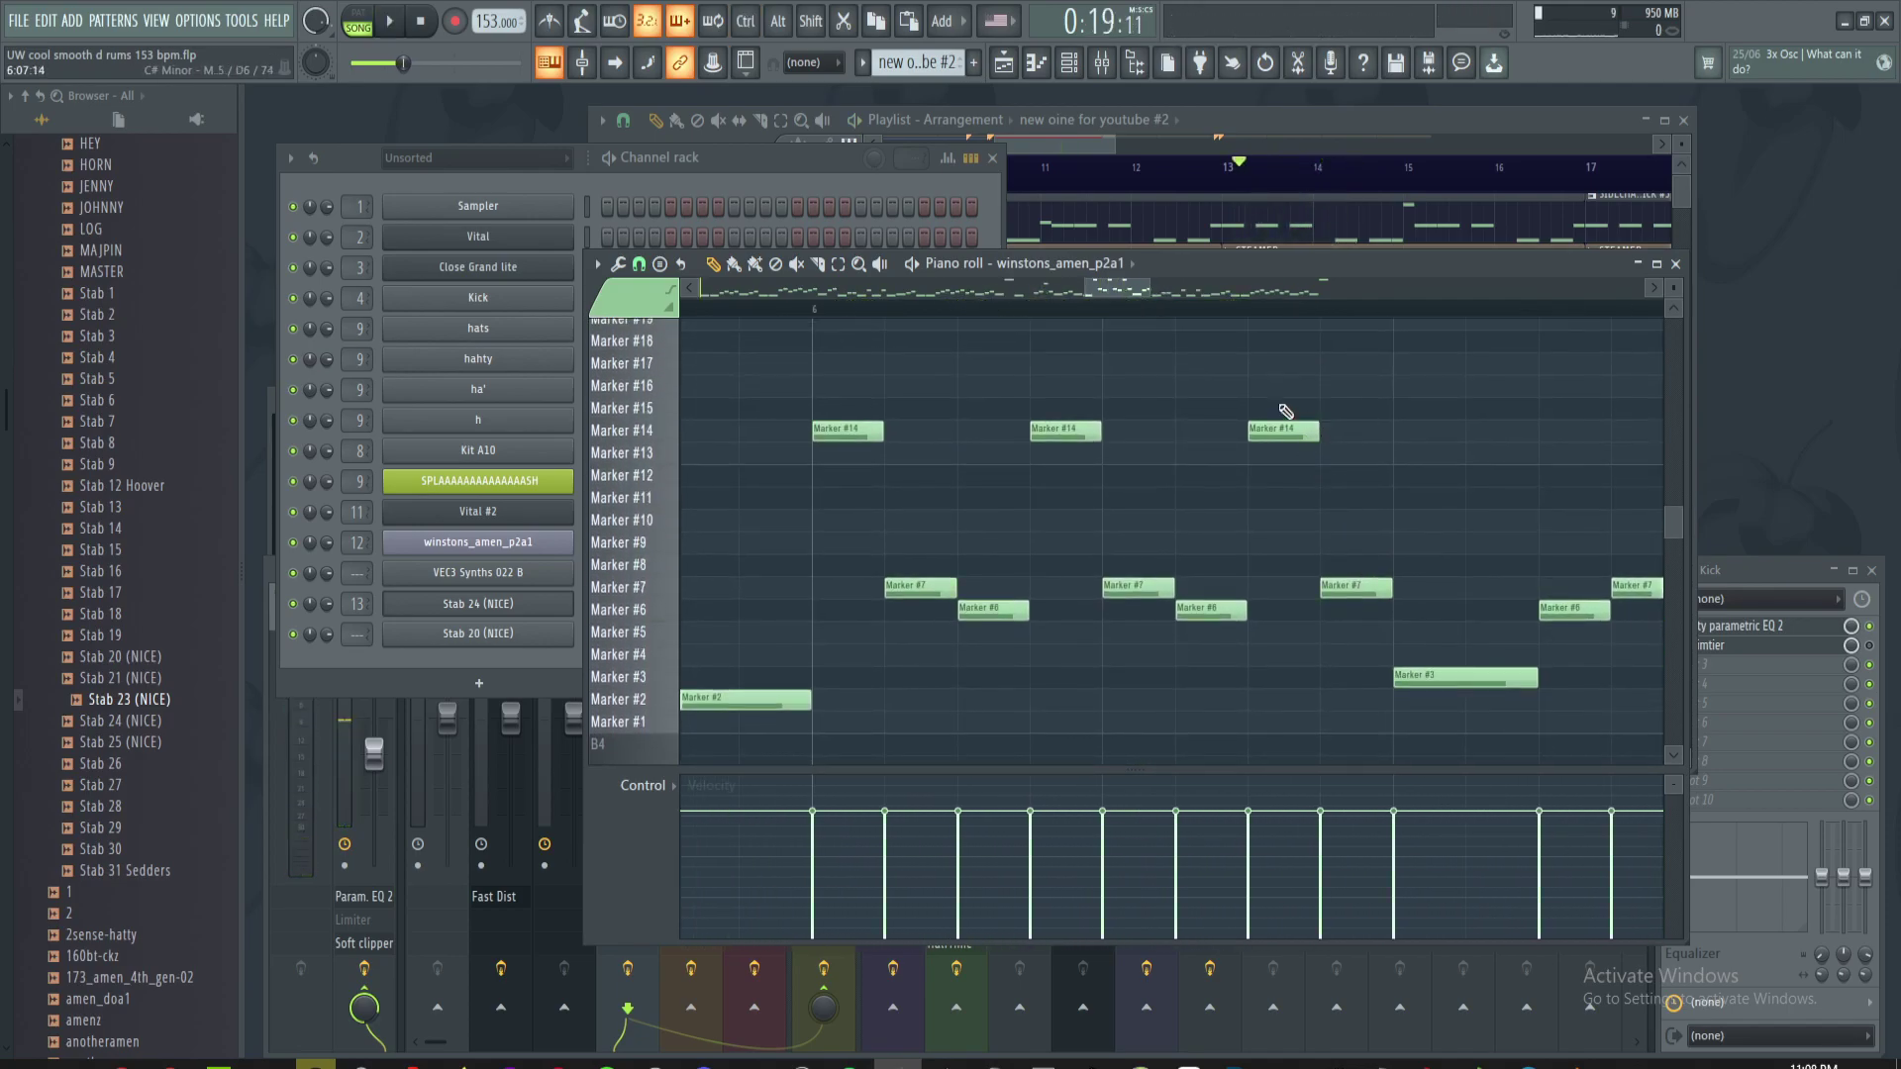
# - Replace the three Marker #14 sixteenths in bar 6 with Marker #11 sixteenths
pyautogui.scroll(1, 1315, 412)
pyautogui.moveTo(1388, 417)
pyautogui.mouseDown()
pyautogui.moveTo(1146, 495)
pyautogui.moveTo(833, 519)
pyautogui.mouseUp()
pyautogui.press('Delete')
pyautogui.moveTo(1007, 610); pyautogui.dragTo(1007, 567)
pyautogui.moveTo(1148, 578); pyautogui.dragTo(1087, 531)
pyautogui.click(1166, 521)
pyautogui.moveTo(1443, 520); pyautogui.dragTo(1357, 525)
# - Play back bar 5 into bar 6 to check the Marker #11 hits
pyautogui.scroll(-2, 1206, 428)
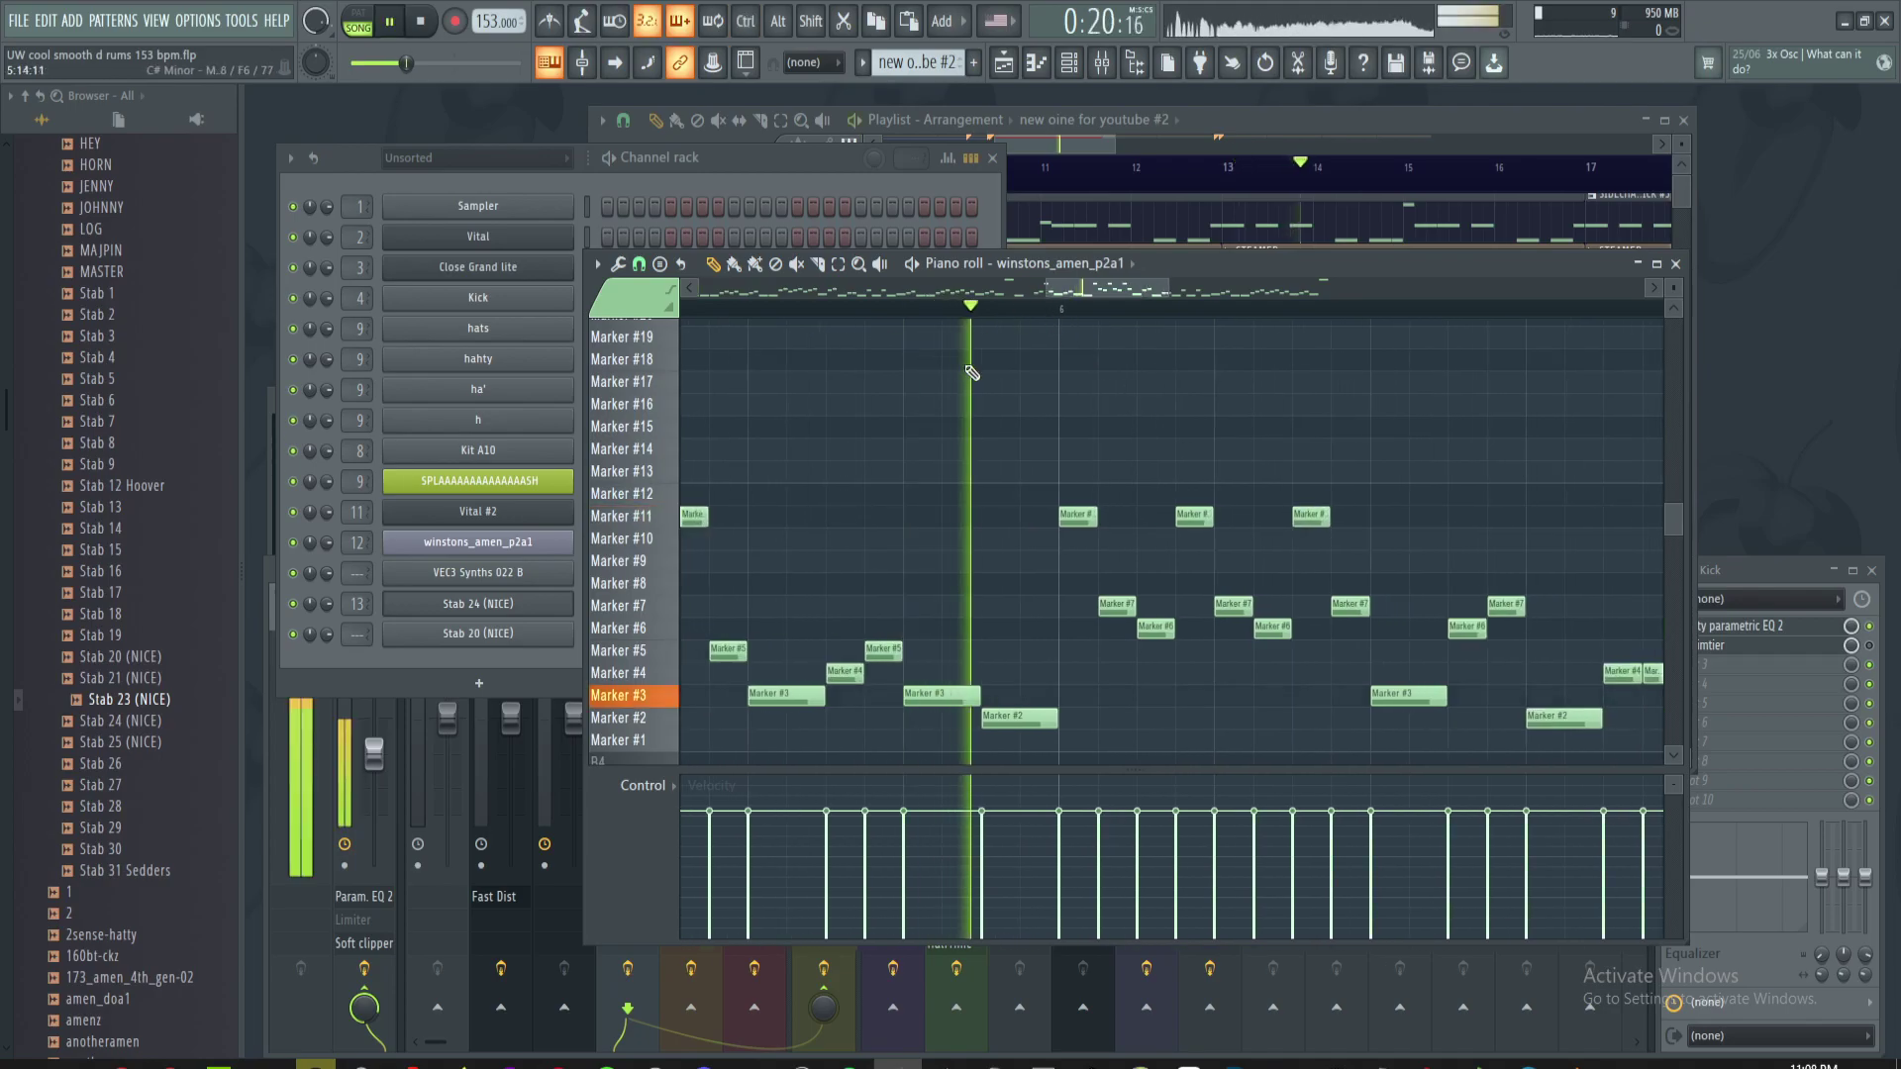
pyautogui.click(860, 313)
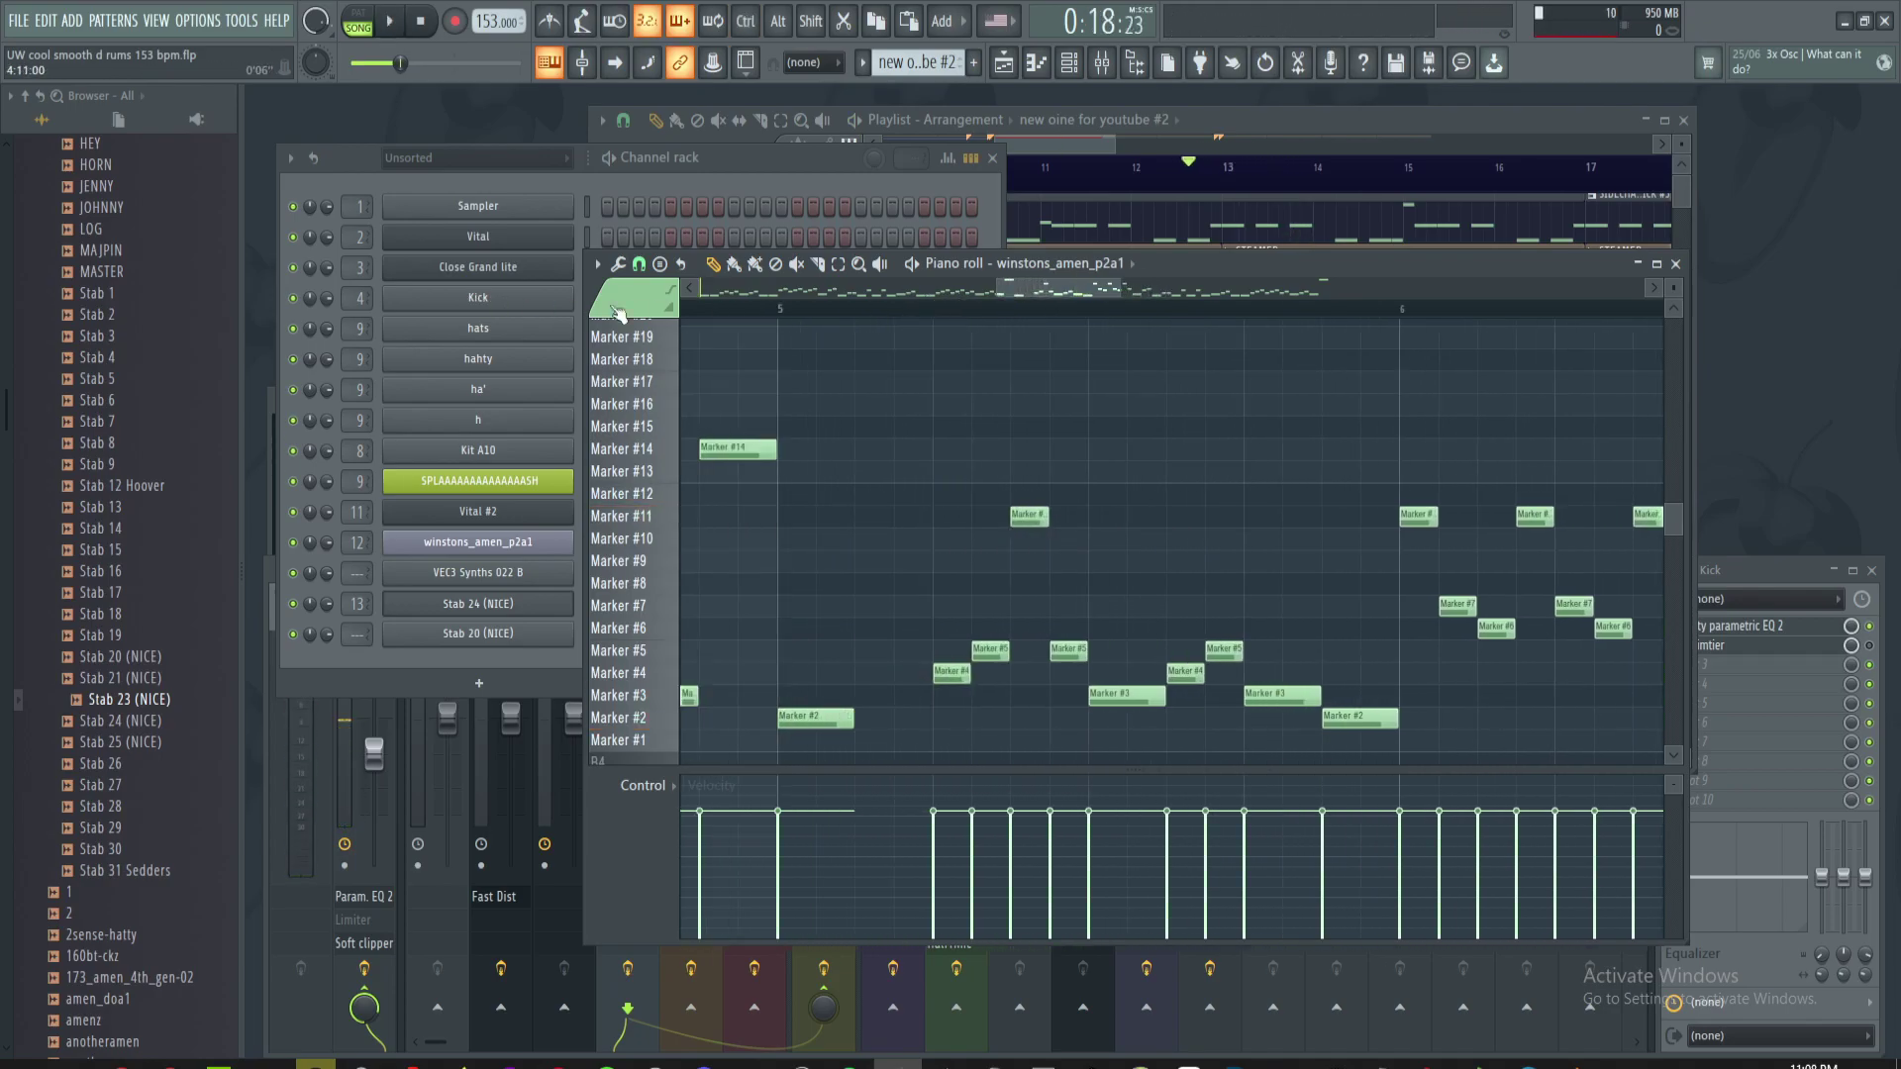
pyautogui.press('space')
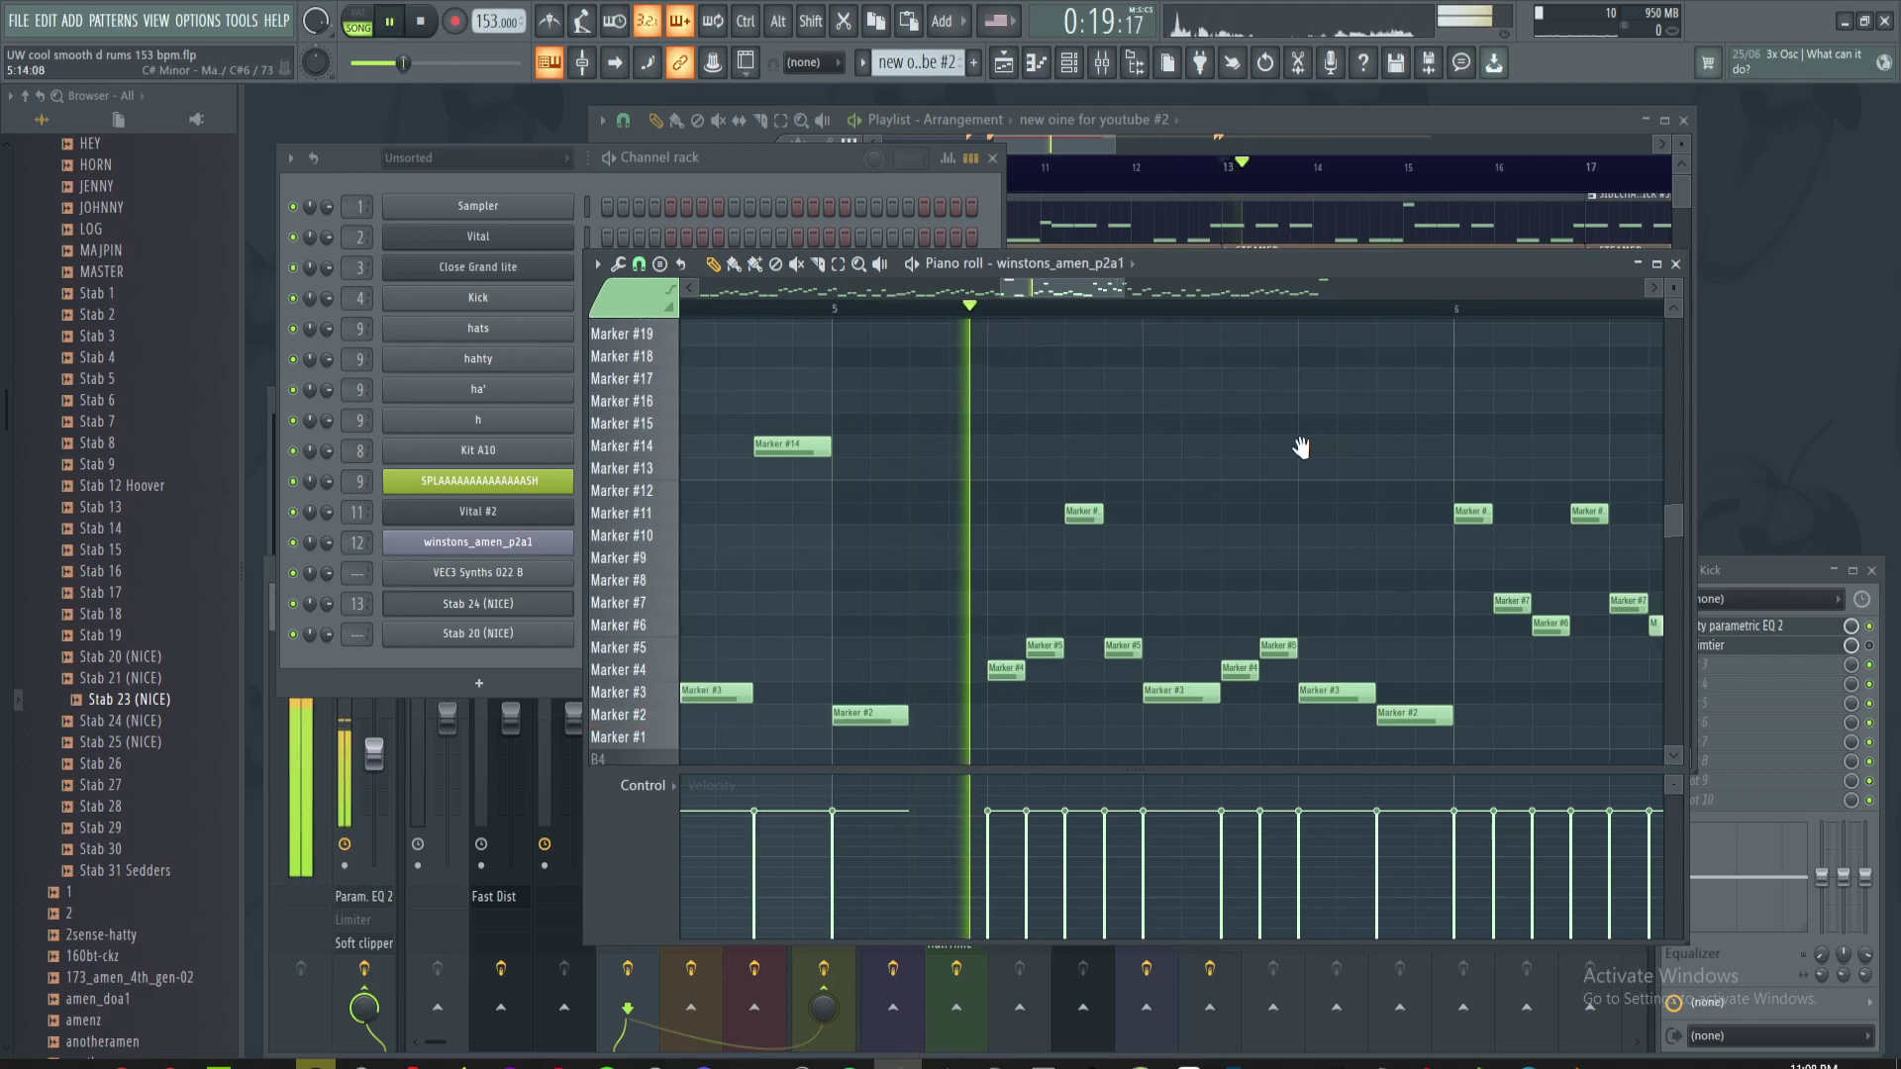
pyautogui.scroll(-4, 1169, 411)
pyautogui.press('space')
pyautogui.hscroll(1, 1277, 371)
pyautogui.click(901, 312)
pyautogui.moveTo(993, 368); pyautogui.dragTo(1019, 394)
pyautogui.scroll(2, 968, 435)
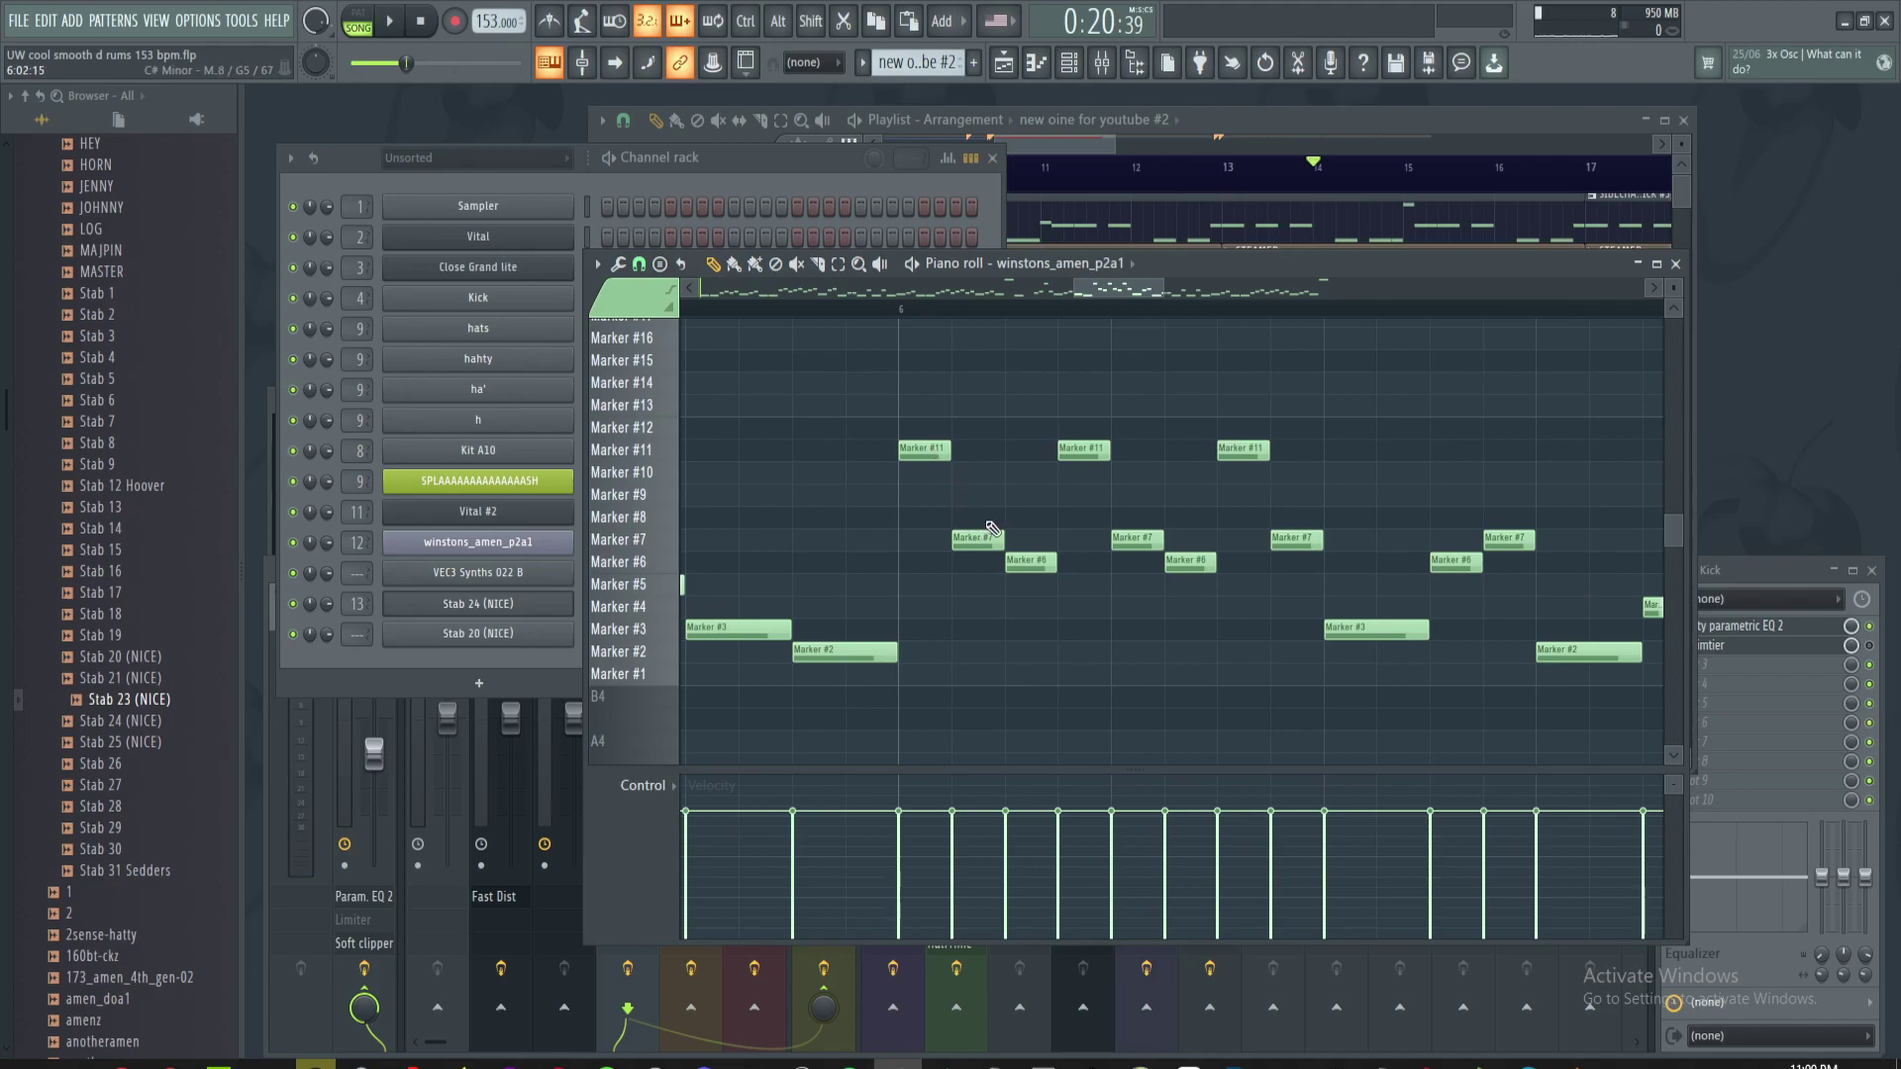
# - Move the two Marker #6 sixteenths in the first half of bar 6 up to Marker #11
pyautogui.moveTo(1030, 559); pyautogui.dragTo(1022, 440)
pyautogui.moveTo(1191, 562); pyautogui.dragTo(1188, 440)
pyautogui.scroll(-2, 1170, 435)
pyautogui.moveTo(726, 308); pyautogui.dragTo(1024, 346)
pyautogui.keyDown('ctrl'); pyautogui.moveTo(1287, 448); pyautogui.dragTo(1436, 460); pyautogui.keyUp('ctrl')
pyautogui.rightClick(1382, 414)
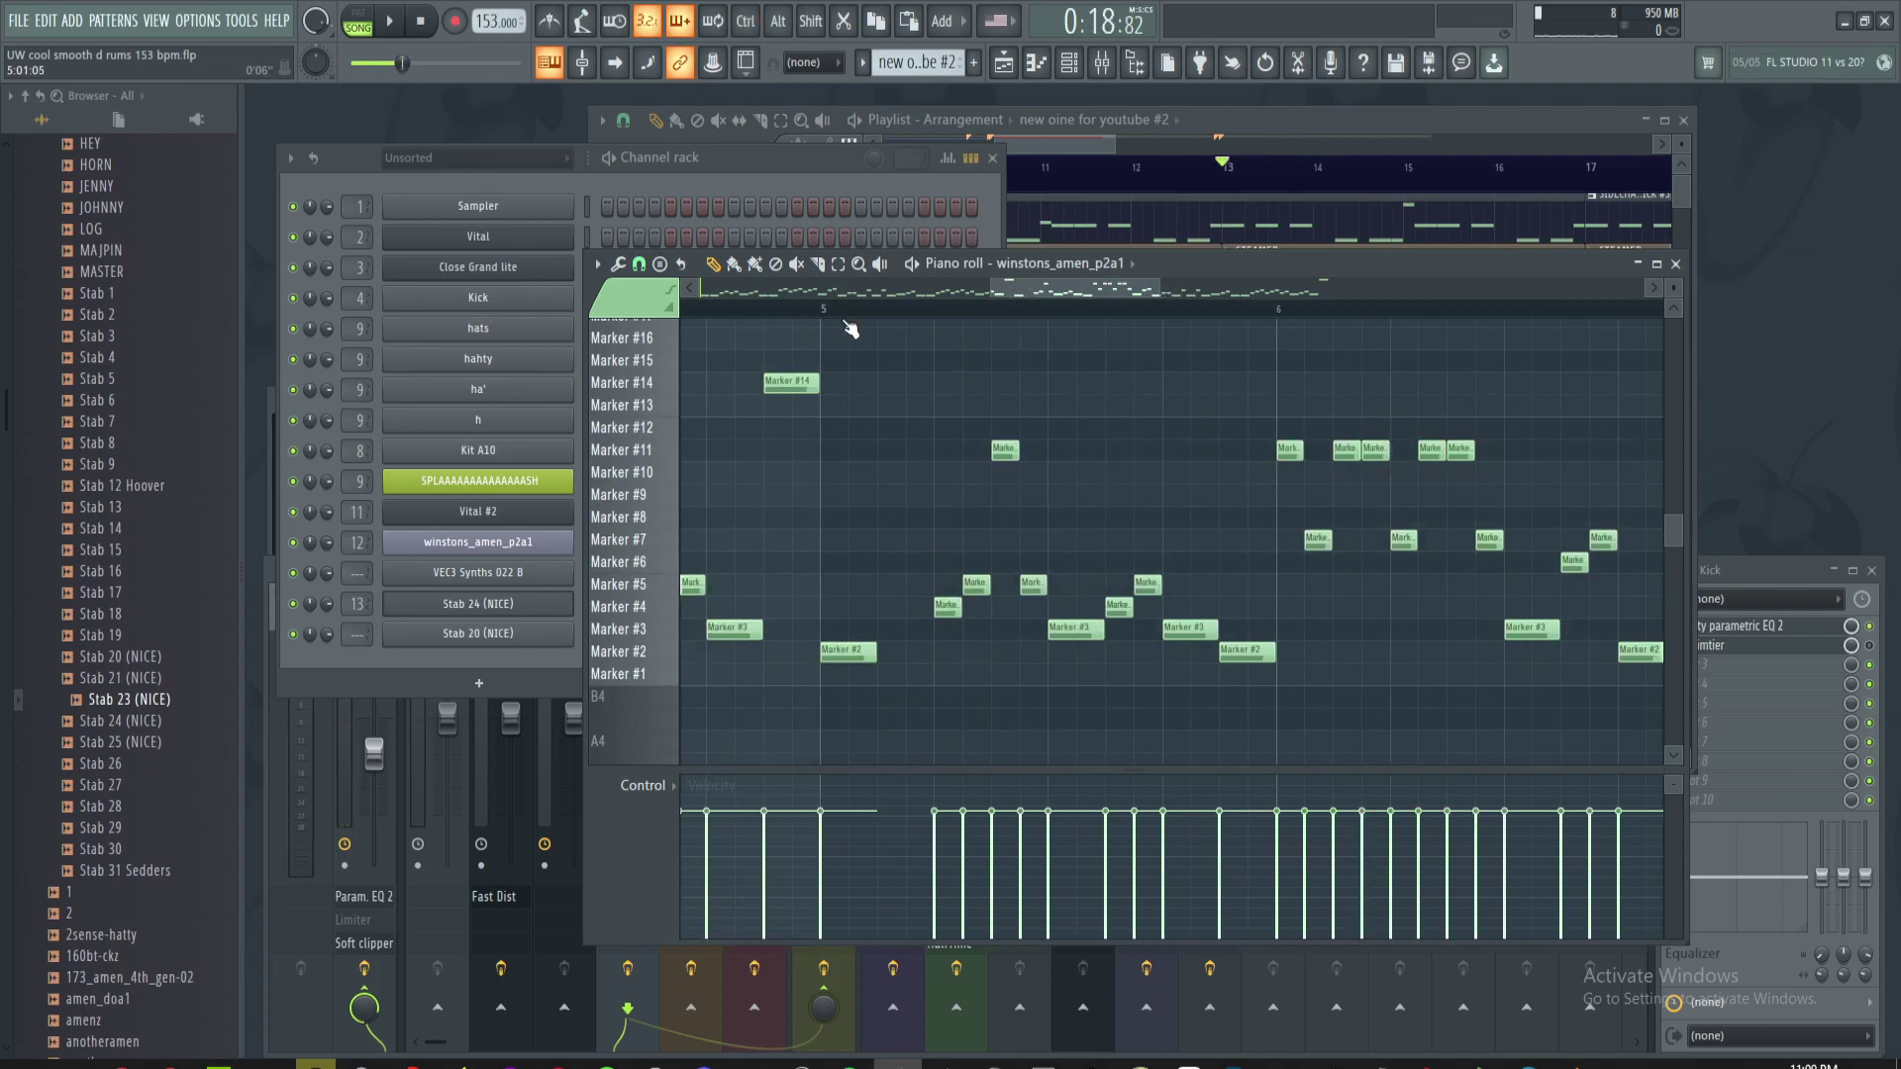
# - Play back the pattern from bar 5, then replay bar 6 from its start
pyautogui.press('space')
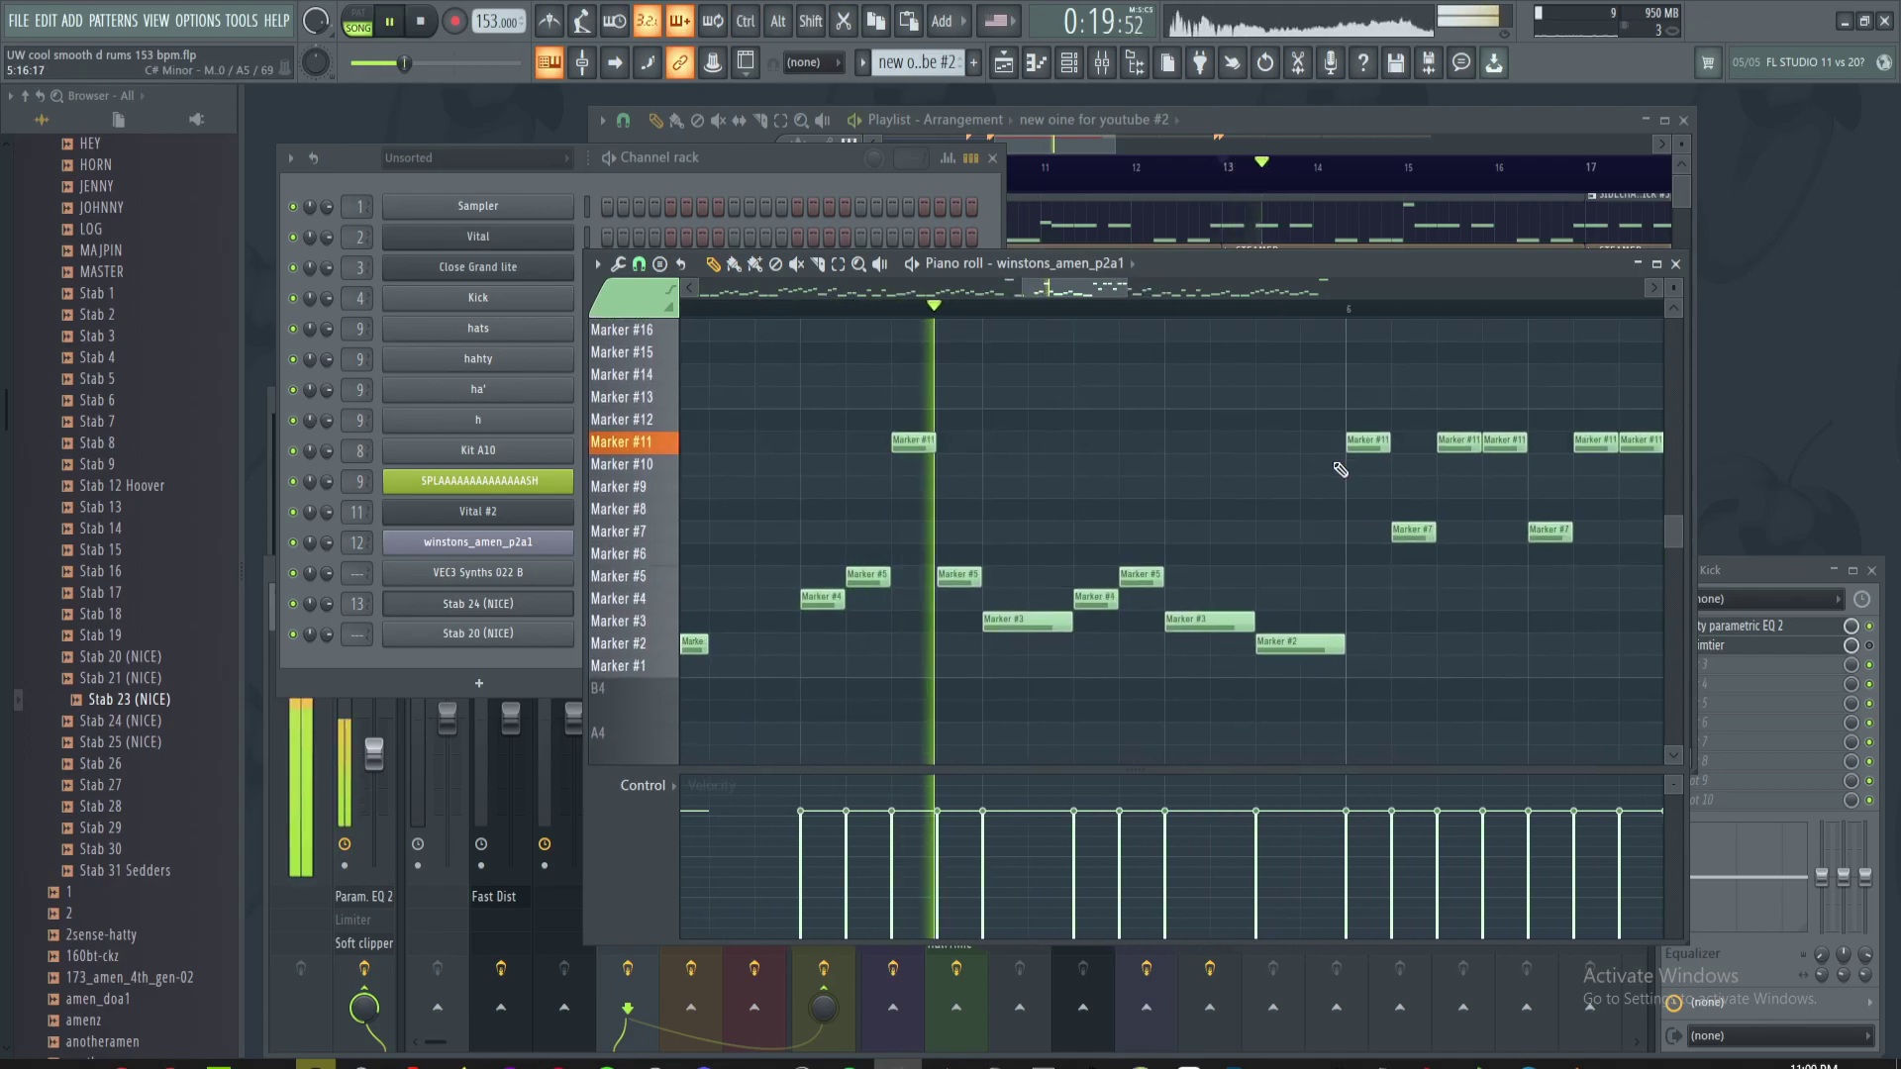
pyautogui.moveTo(1471, 372); pyautogui.dragTo(1221, 365)
pyautogui.press('space')
pyautogui.click(1102, 308)
pyautogui.press('space')
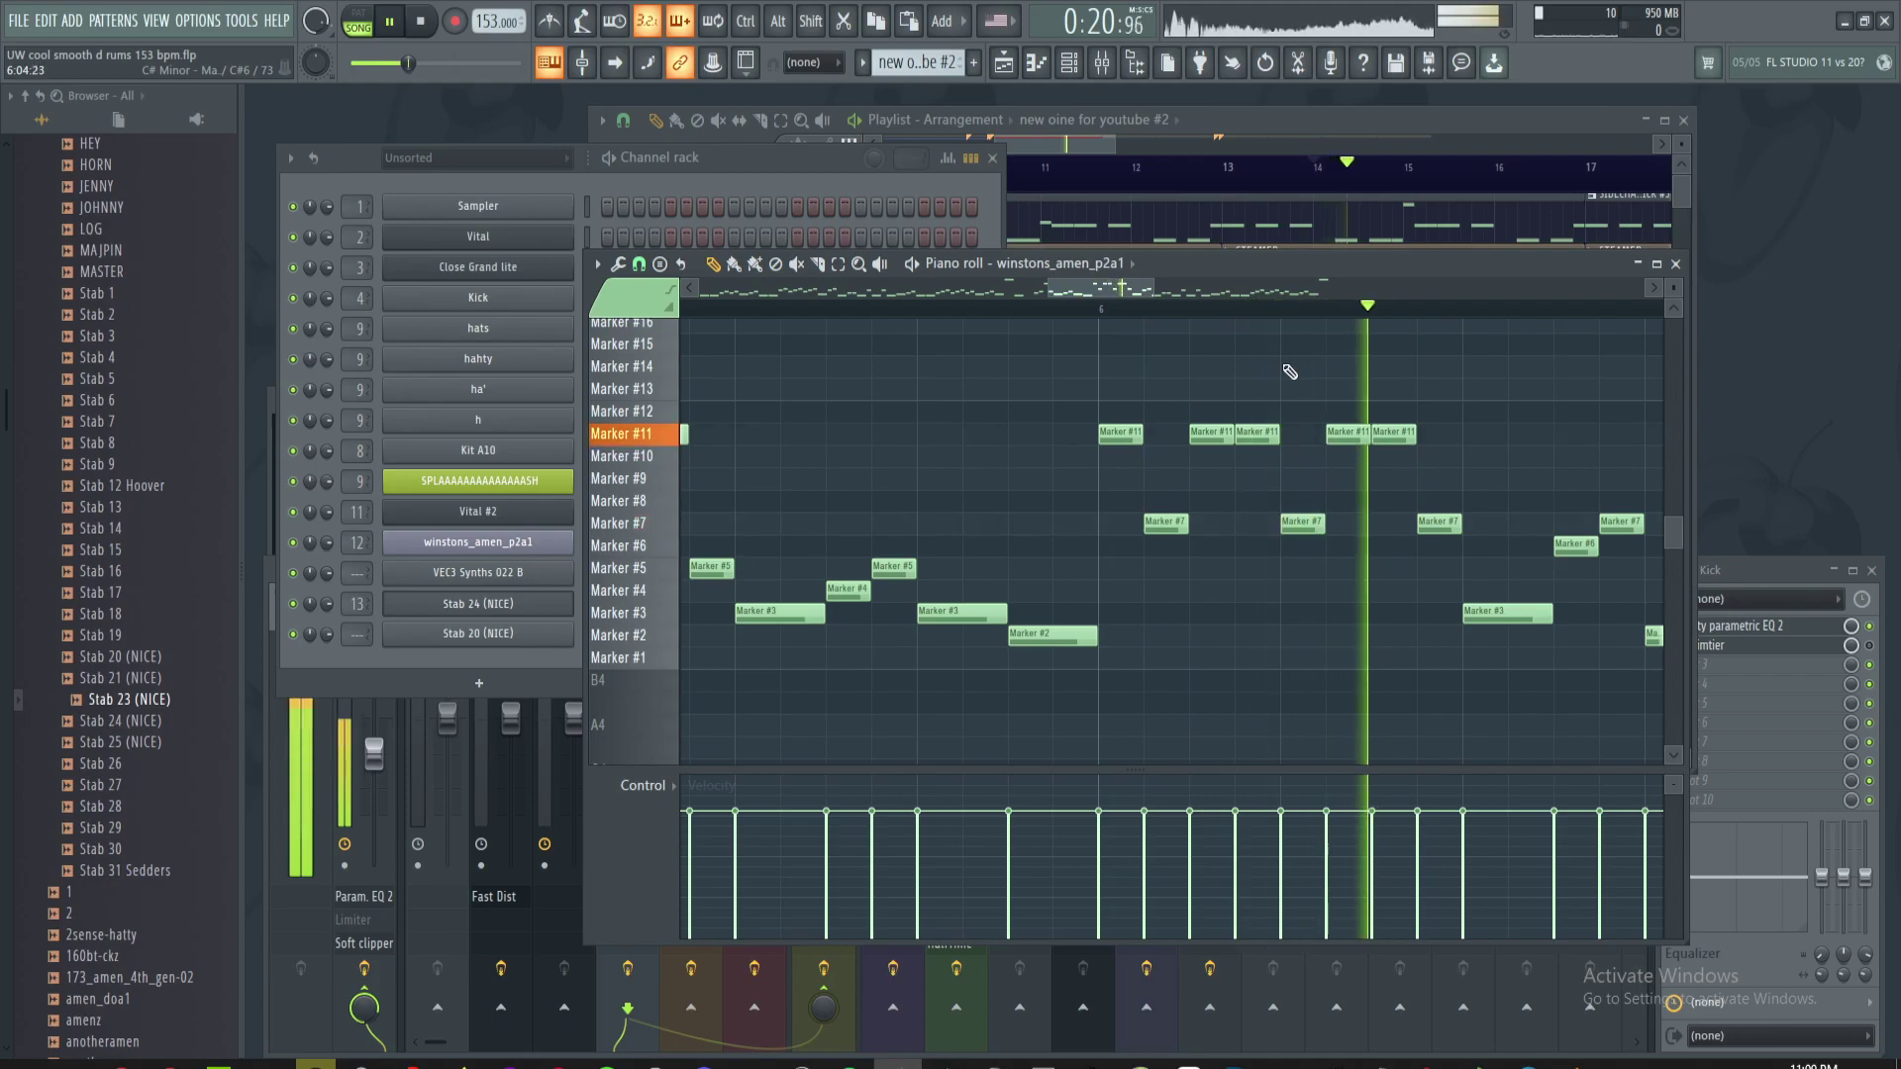
pyautogui.press('space')
# - Replace the Marker #6 and Marker #7 sixteenths after the Marker #3 eighth in bar 6 with two Marker #3 sixteenths
pyautogui.rightClick(1161, 525)
pyautogui.rightClick(1206, 503)
pyautogui.hotkey('ctrl', 'b')
pyautogui.rightClick(1187, 531)
pyautogui.scroll(-2, 1189, 530)
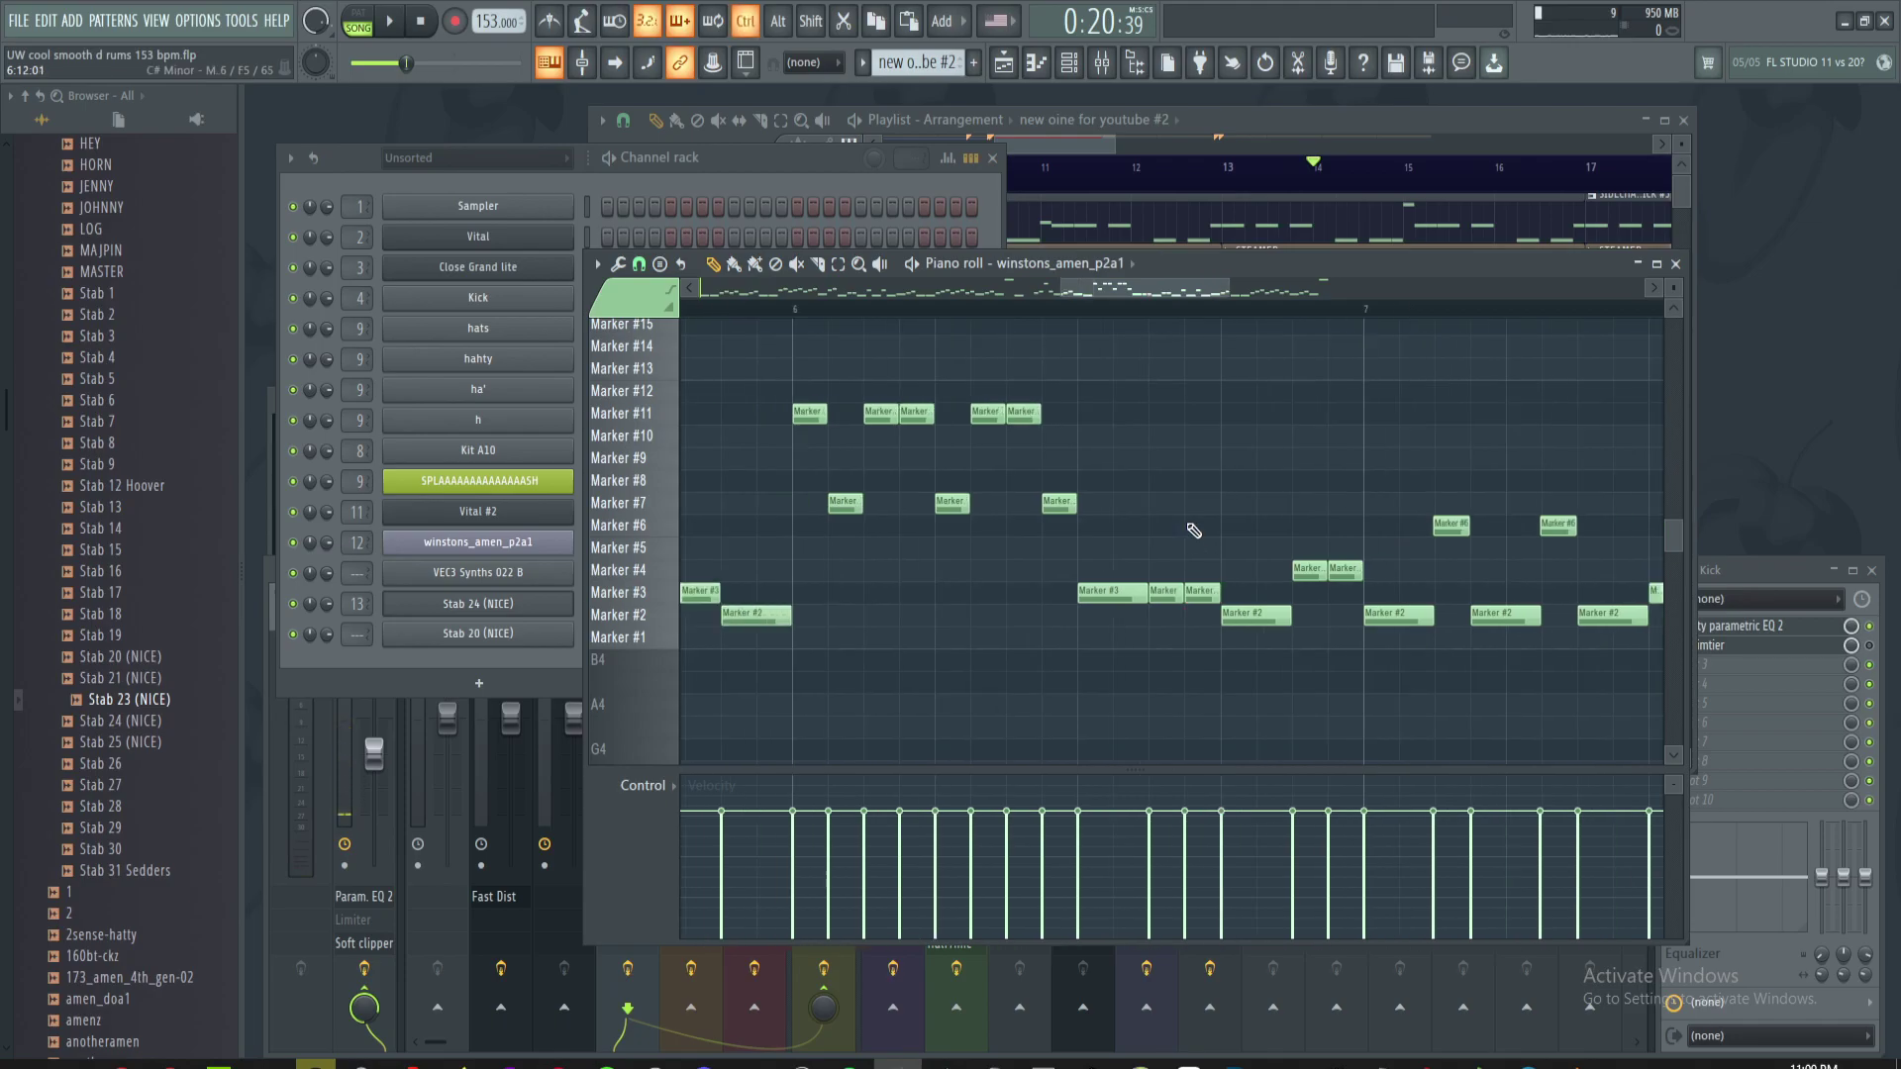
# - Play back the pattern from bar 6 and examine the notes at the end of bar 6 and in bar 7
pyautogui.moveTo(1171, 522); pyautogui.dragTo(1261, 529)
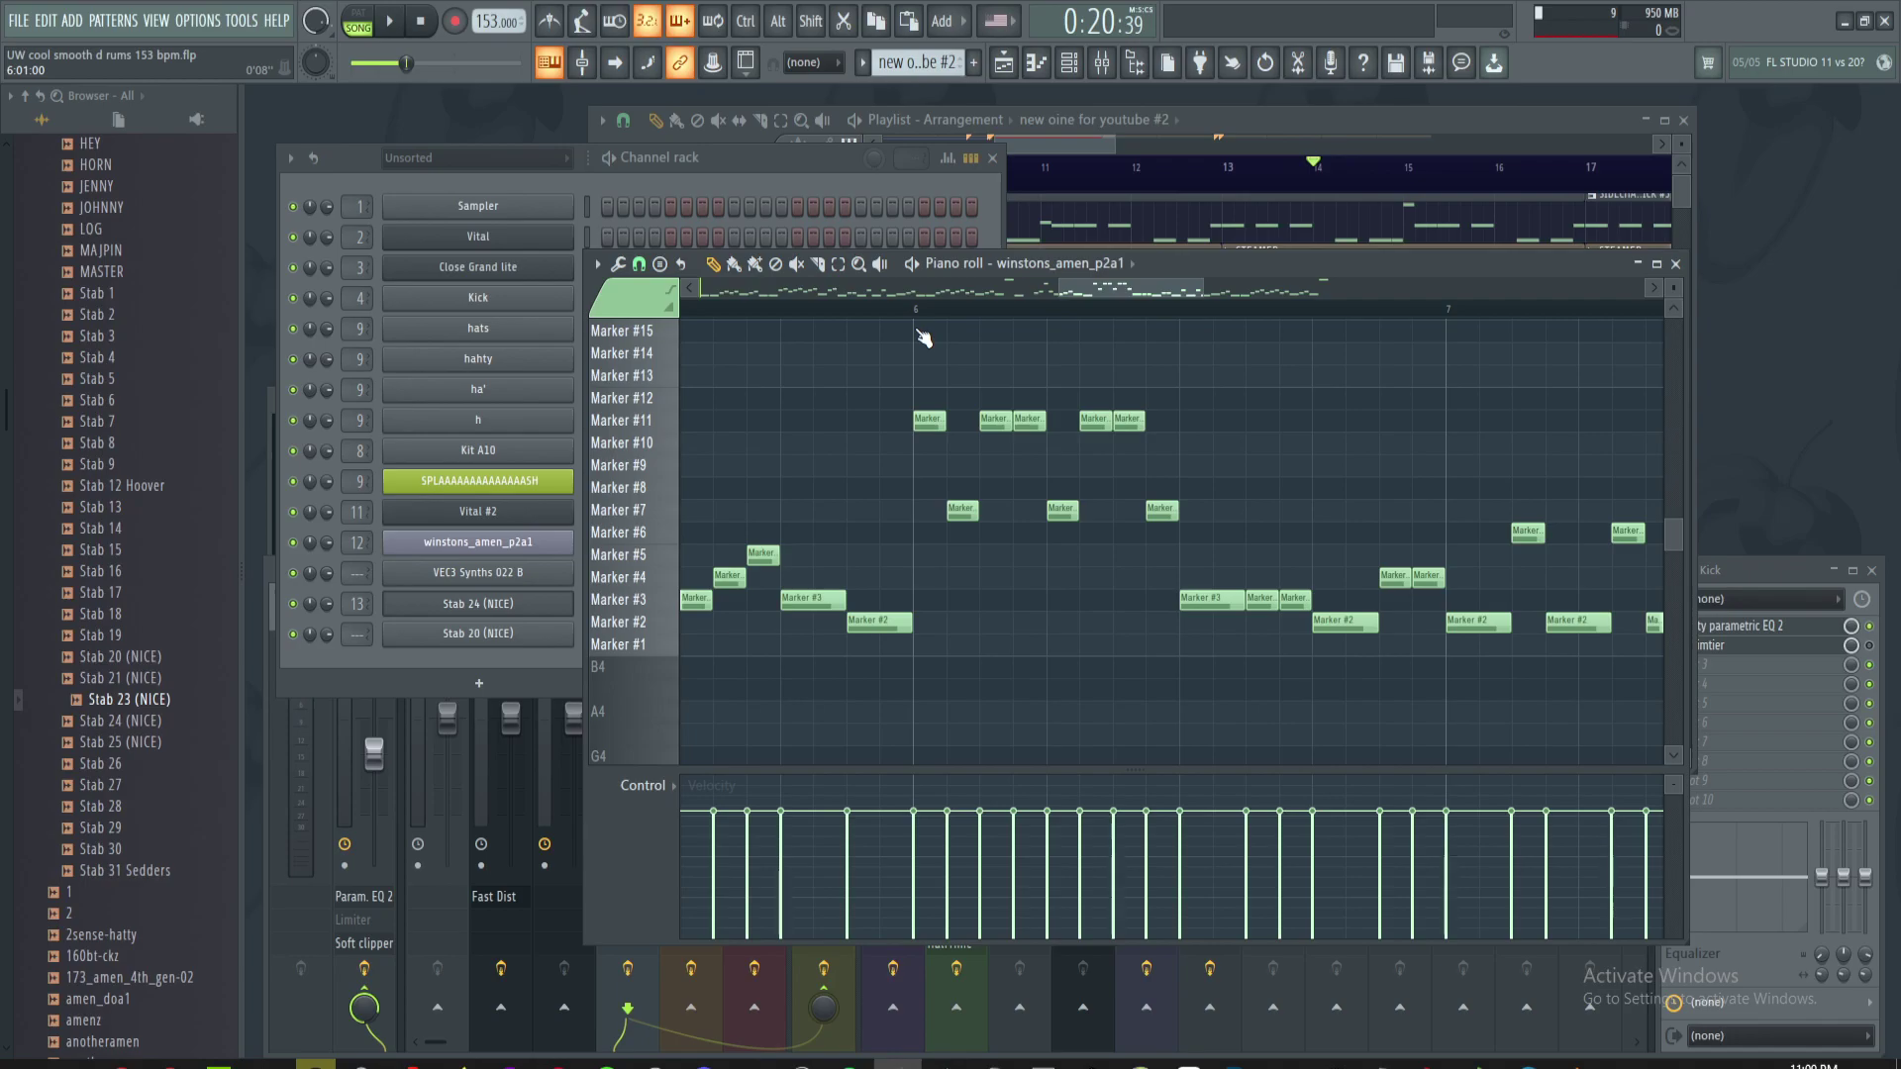
pyautogui.scroll(1, 950, 350)
pyautogui.scroll(2, 951, 351)
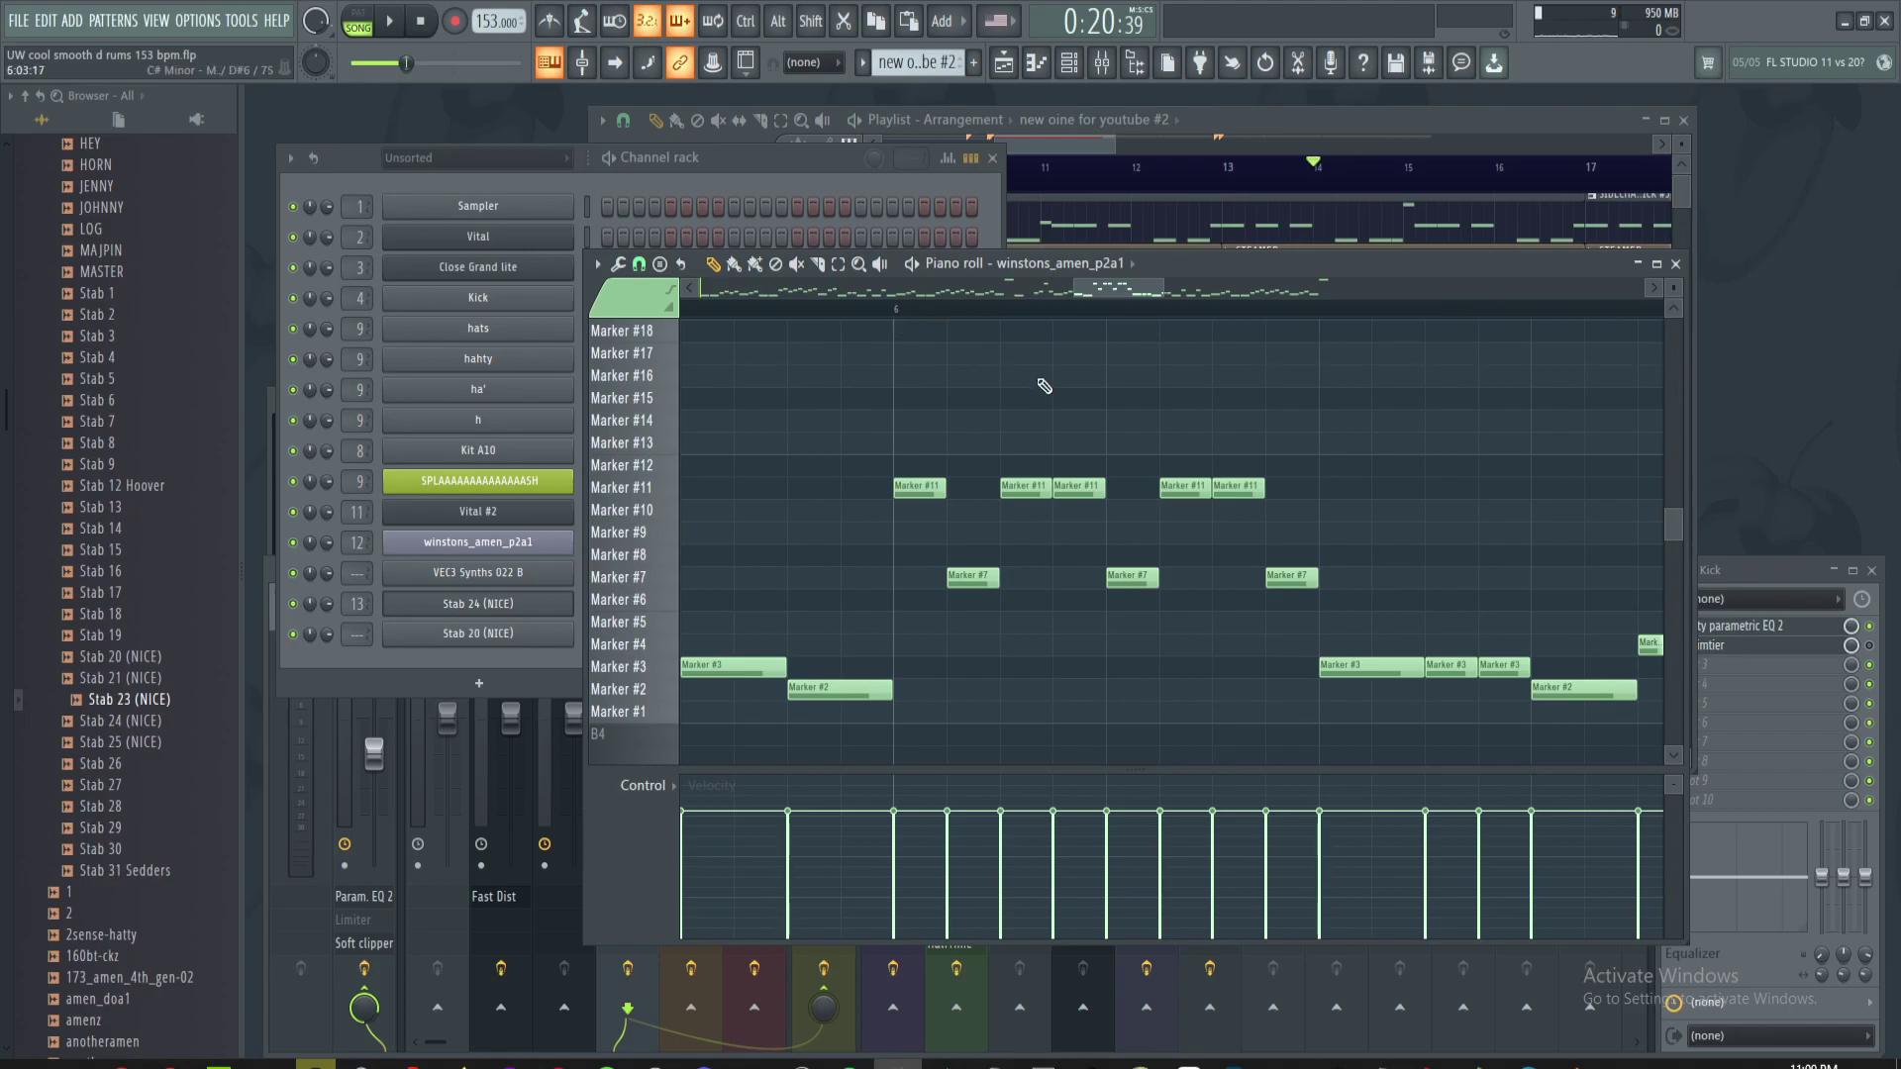
pyautogui.press('space')
pyautogui.moveTo(1332, 618)
pyautogui.mouseDown()
pyautogui.moveTo(1507, 683)
pyautogui.moveTo(1431, 681)
pyautogui.moveTo(1510, 691)
pyautogui.mouseUp()
pyautogui.keyDown('ctrl'); pyautogui.click(1478, 626); pyautogui.keyUp('ctrl')
pyautogui.moveTo(1457, 544); pyautogui.dragTo(1346, 524)
pyautogui.scroll(-2, 1242, 566)
pyautogui.moveTo(1240, 566); pyautogui.dragTo(1128, 559)
pyautogui.moveTo(1287, 598)
pyautogui.mouseDown()
pyautogui.moveTo(1326, 664)
pyautogui.moveTo(1332, 620)
pyautogui.mouseUp()
pyautogui.moveTo(1340, 552); pyautogui.dragTo(1455, 728)
pyautogui.moveTo(1514, 532)
pyautogui.mouseDown()
pyautogui.moveTo(1255, 522)
pyautogui.moveTo(1420, 668)
pyautogui.mouseUp()
pyautogui.moveTo(1442, 524); pyautogui.dragTo(1226, 522)
pyautogui.scroll(-5, 1460, 517)
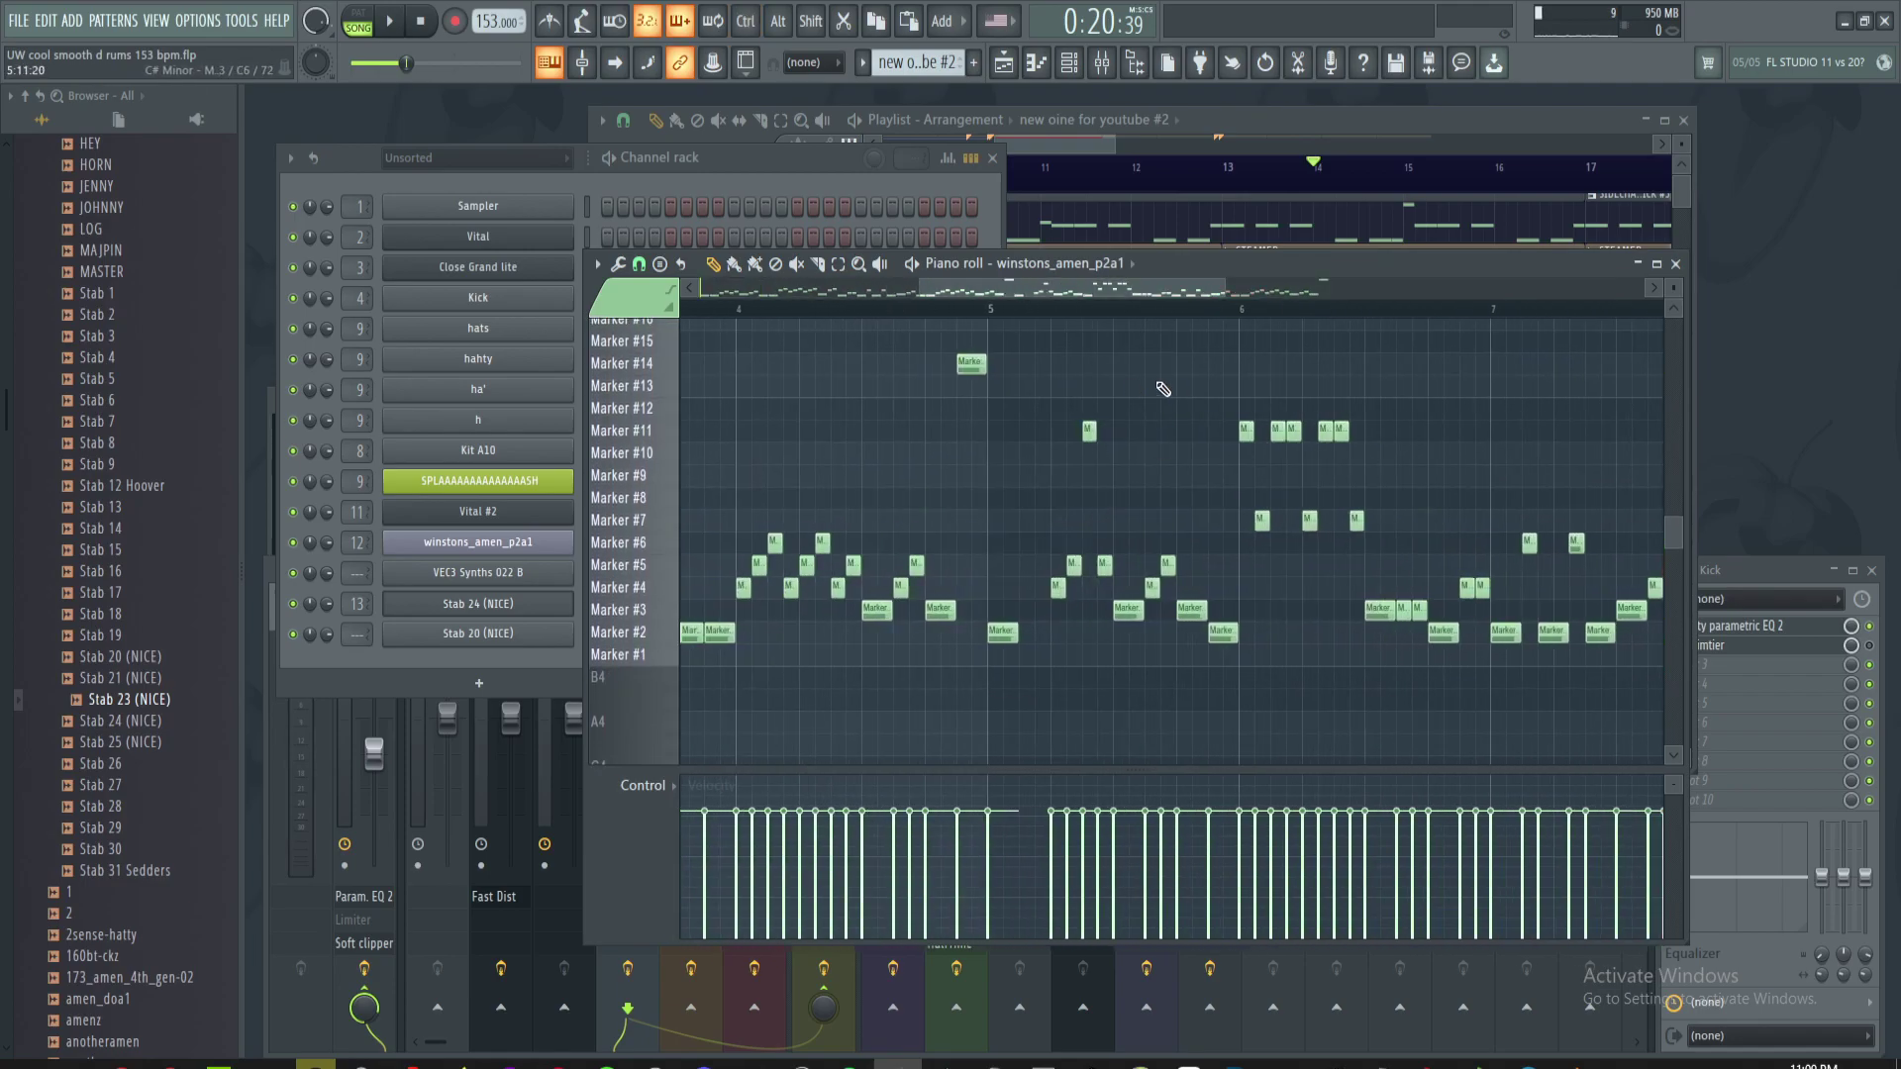
# - Play back the pattern from the start of bar 5 through bar 6
pyautogui.scroll(4, 881, 326)
pyautogui.scroll(1, 1029, 396)
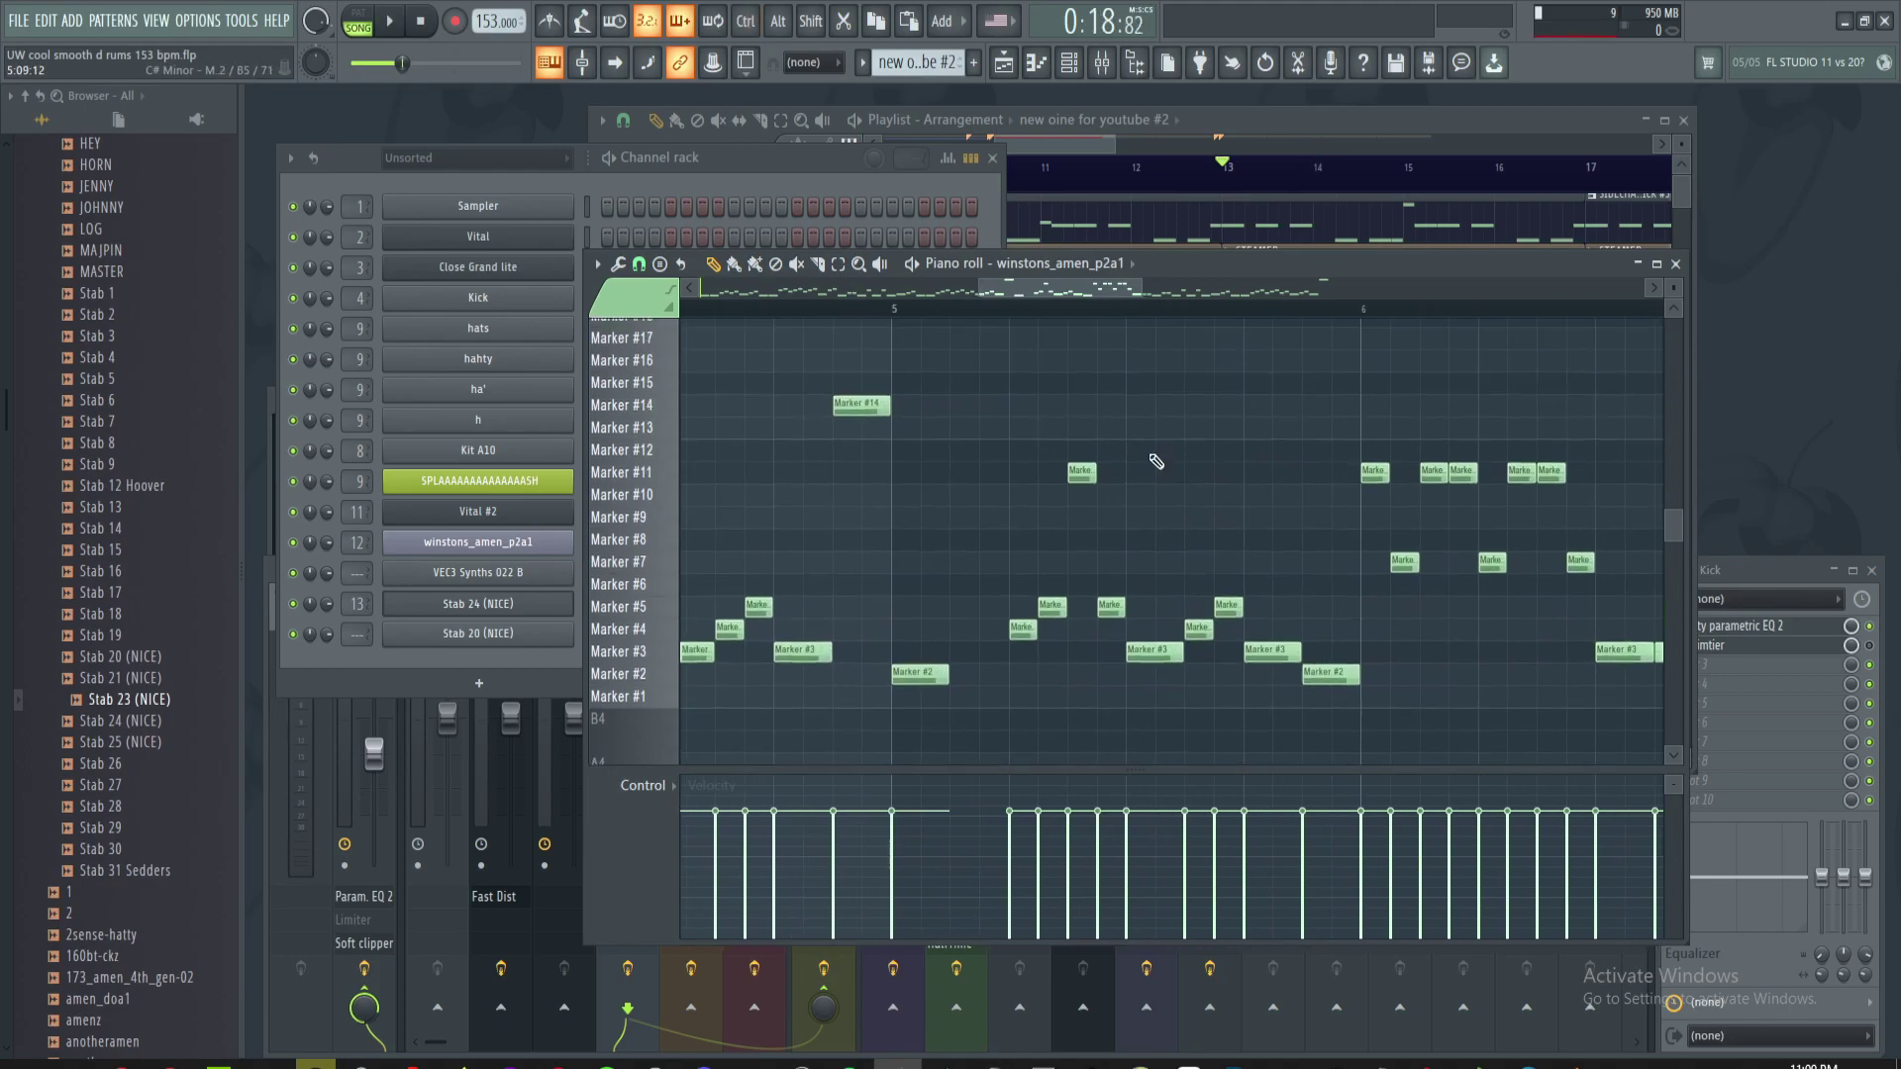
pyautogui.press('space')
pyautogui.moveTo(1378, 551); pyautogui.dragTo(1218, 487)
pyautogui.press('space')
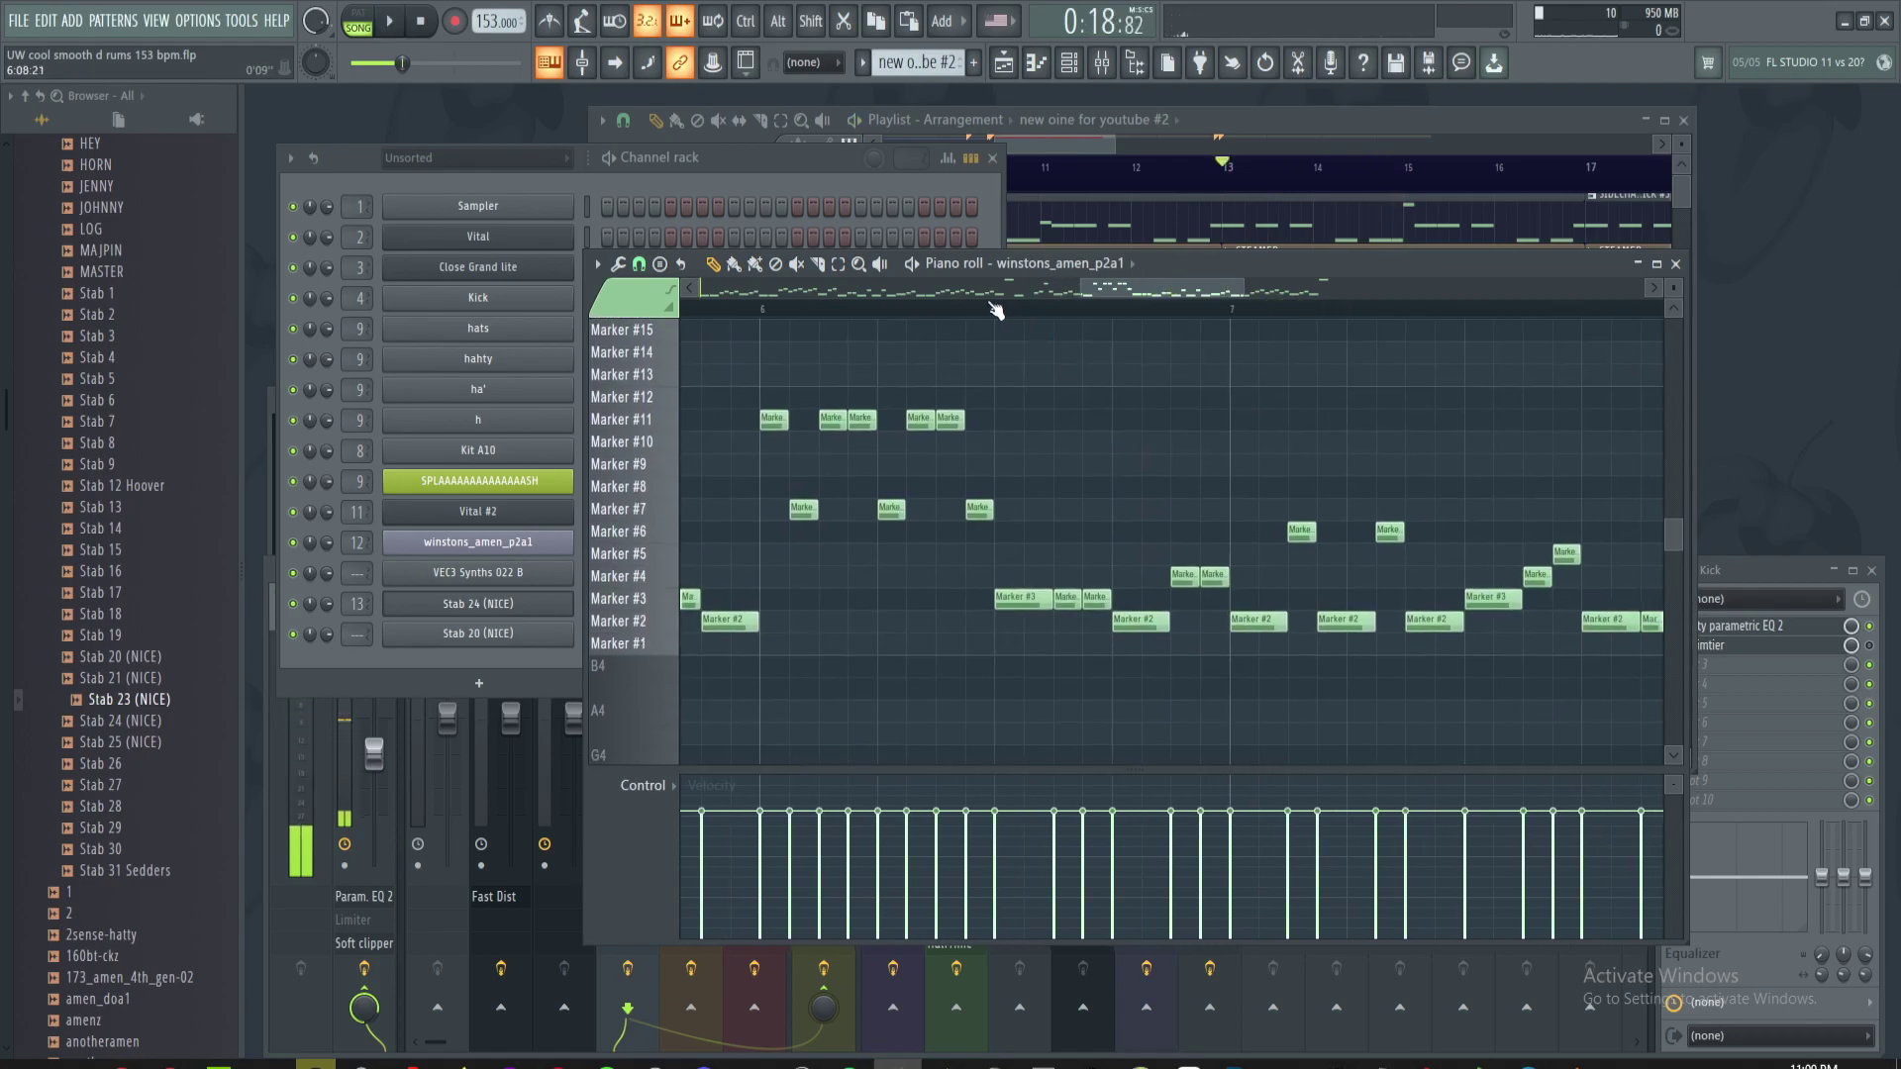
# - Replace the two Marker #4 sixteenths at the end of bar 6 with a Marker #2 eighth and raise the preceding Marker #2's velocity to about 84%
pyautogui.scroll(2, 1145, 572)
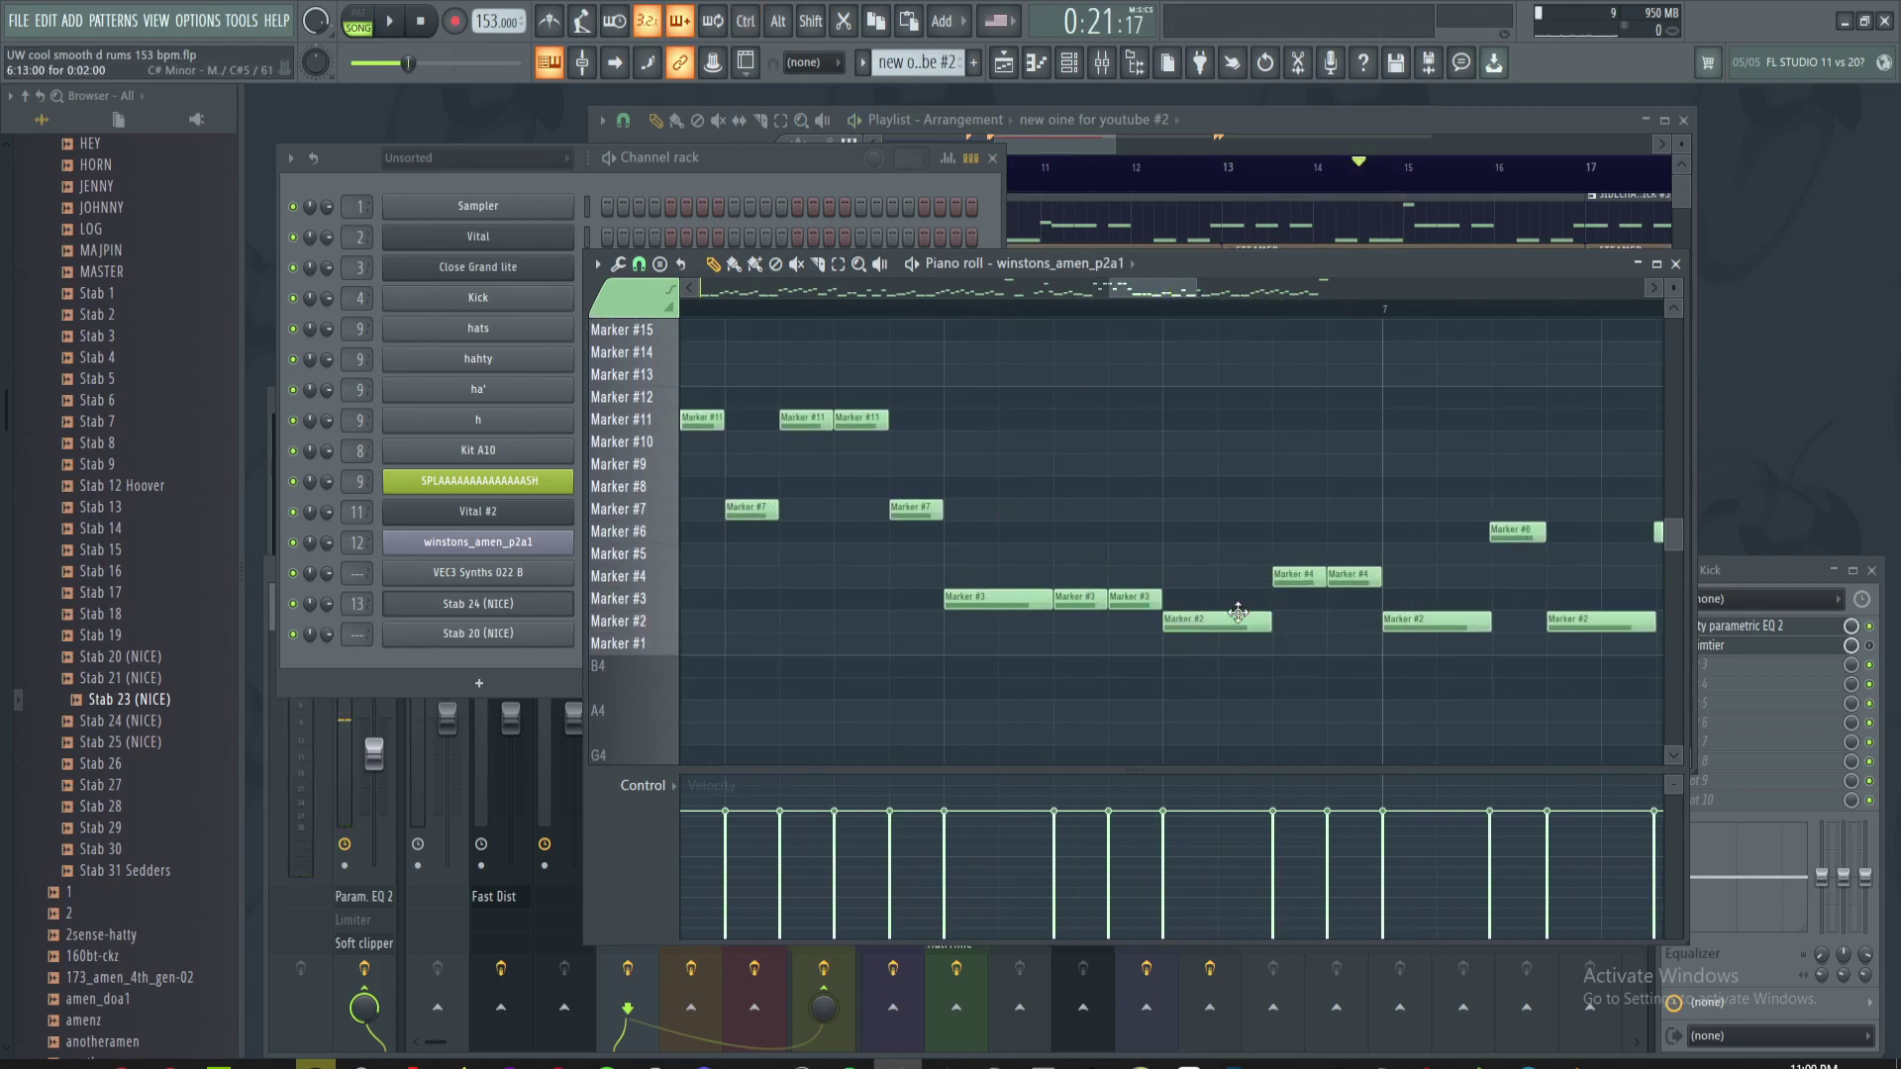
pyautogui.moveTo(1292, 584); pyautogui.dragTo(1293, 629)
pyautogui.rightClick(1354, 579)
pyautogui.hotkey('ctrl', 'b')
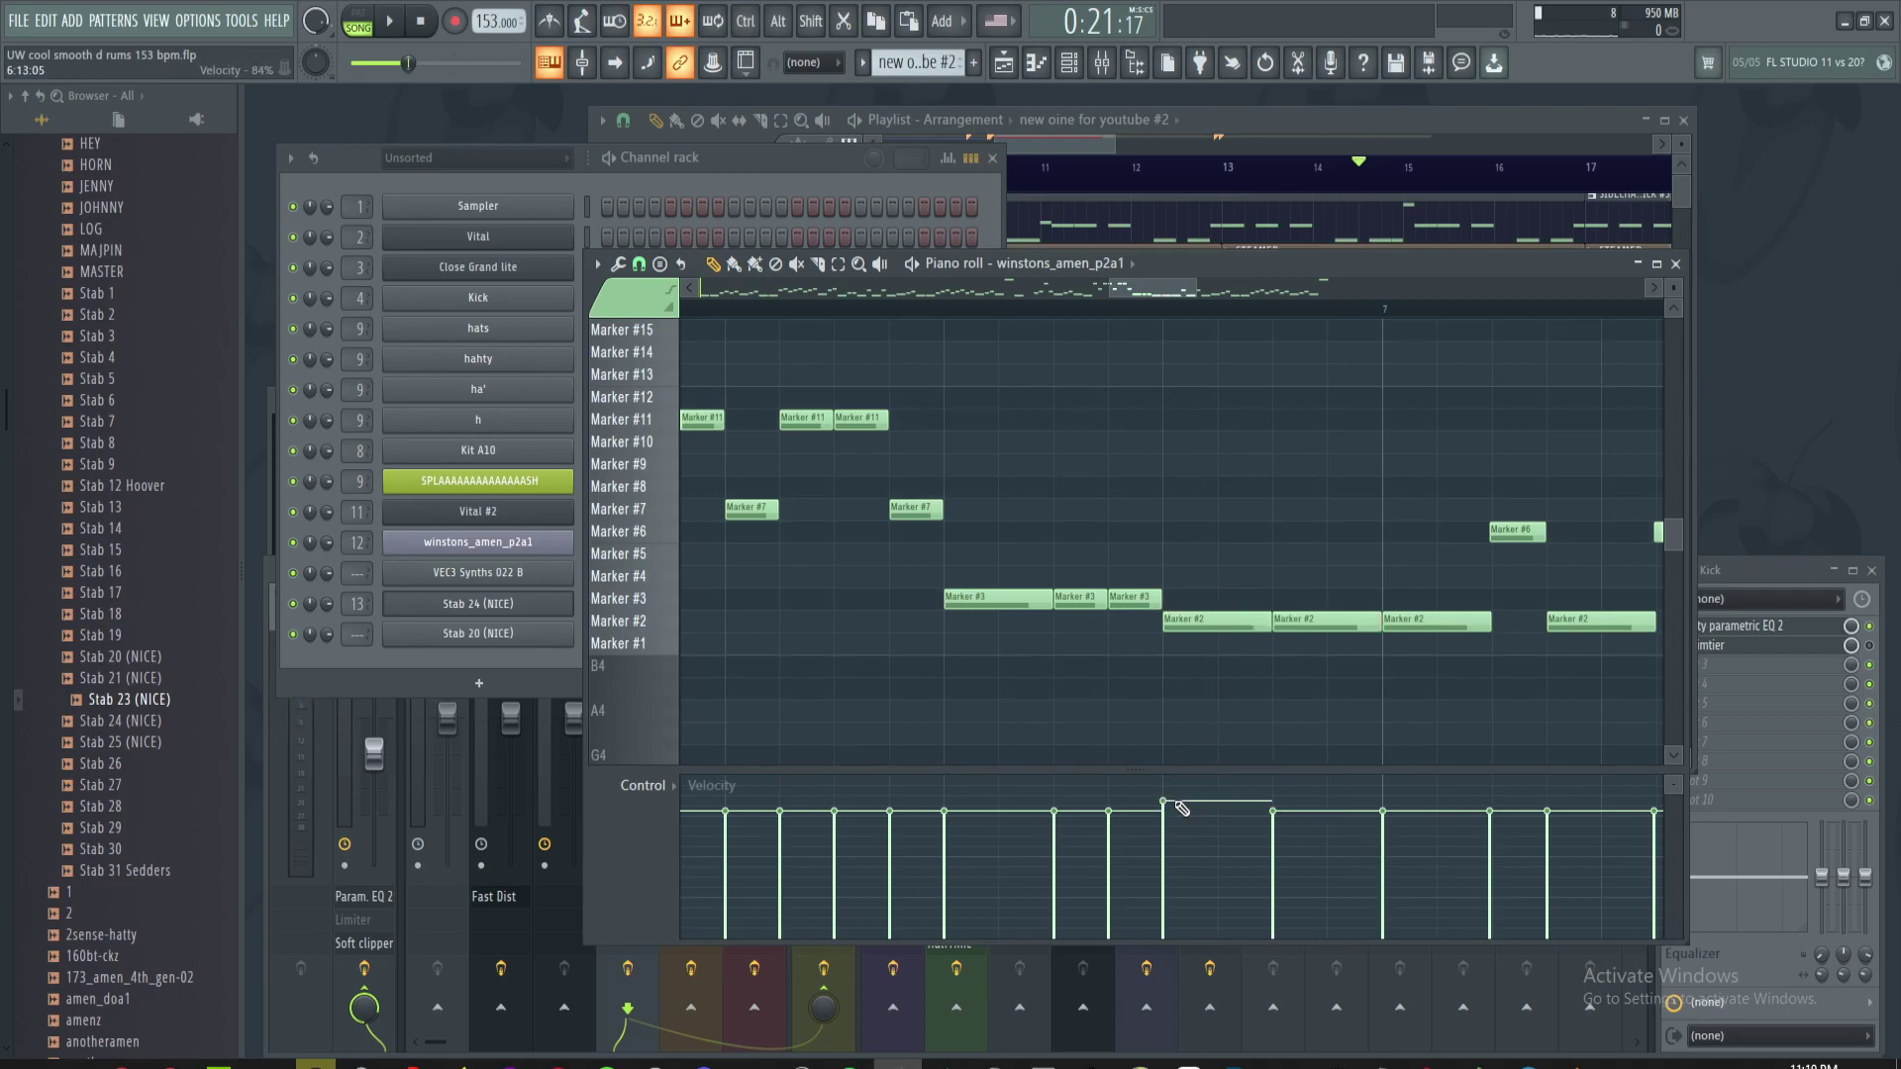
# - Play back bar 6 into bar 7 to check the consecutive Marker #2 hits
pyautogui.scroll(-2, 1178, 802)
pyautogui.press('space')
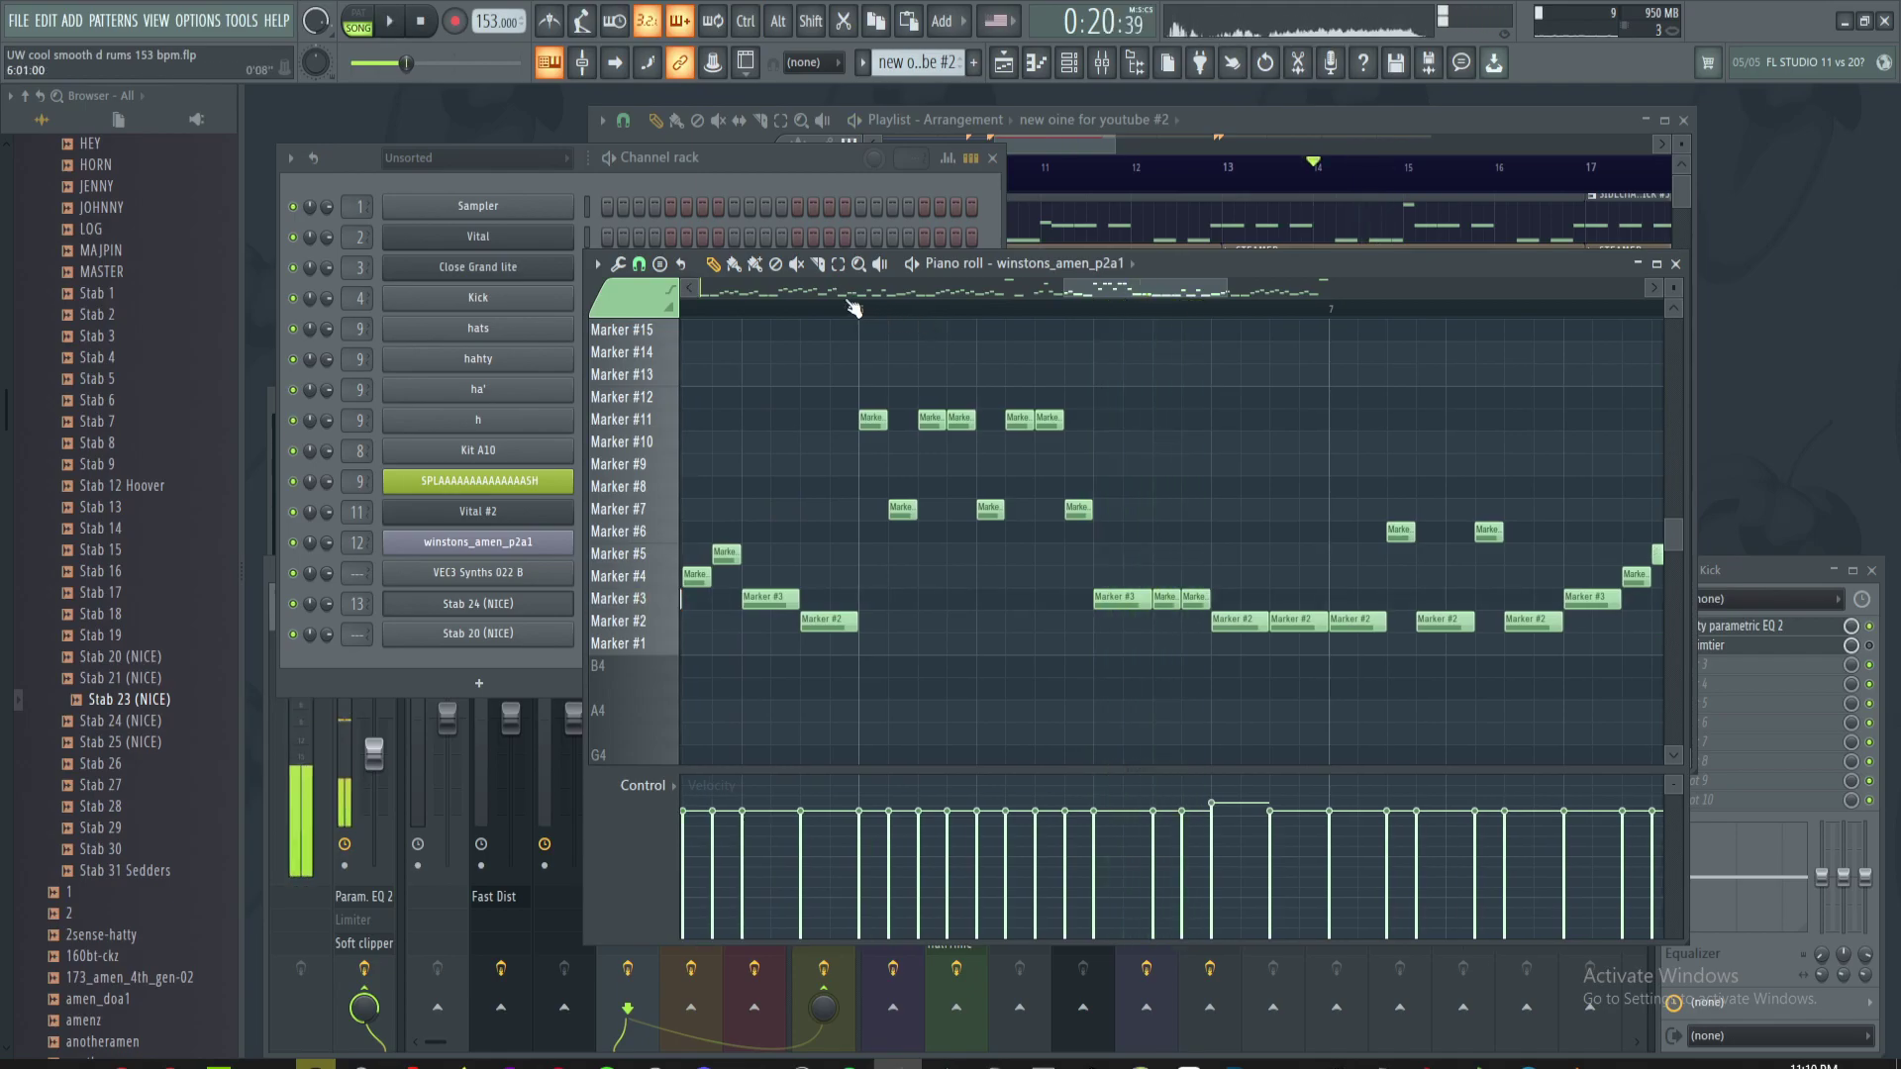
pyautogui.press('space')
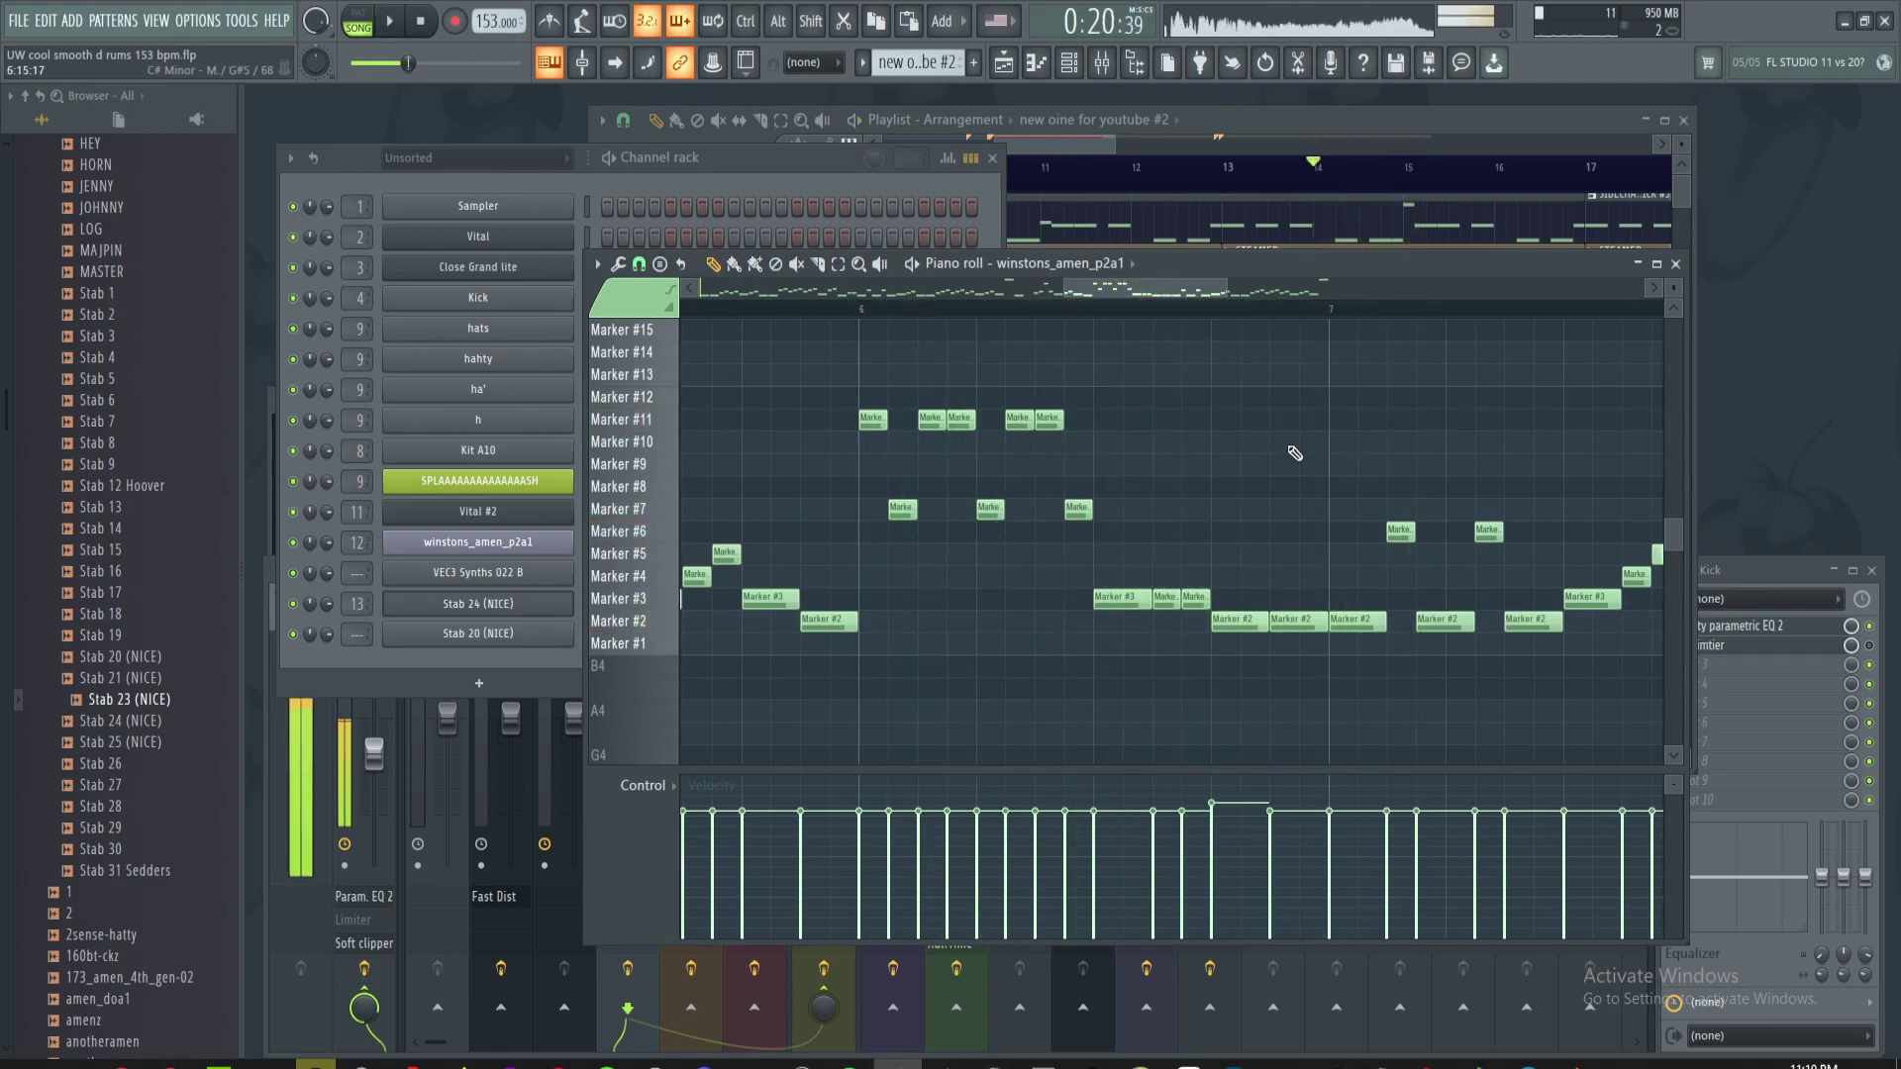
pyautogui.click(1037, 309)
pyautogui.press('space')
pyautogui.moveTo(1280, 460); pyautogui.dragTo(1162, 458)
pyautogui.scroll(2, 1290, 492)
pyautogui.moveTo(1290, 492); pyautogui.dragTo(1222, 514)
pyautogui.press('space')
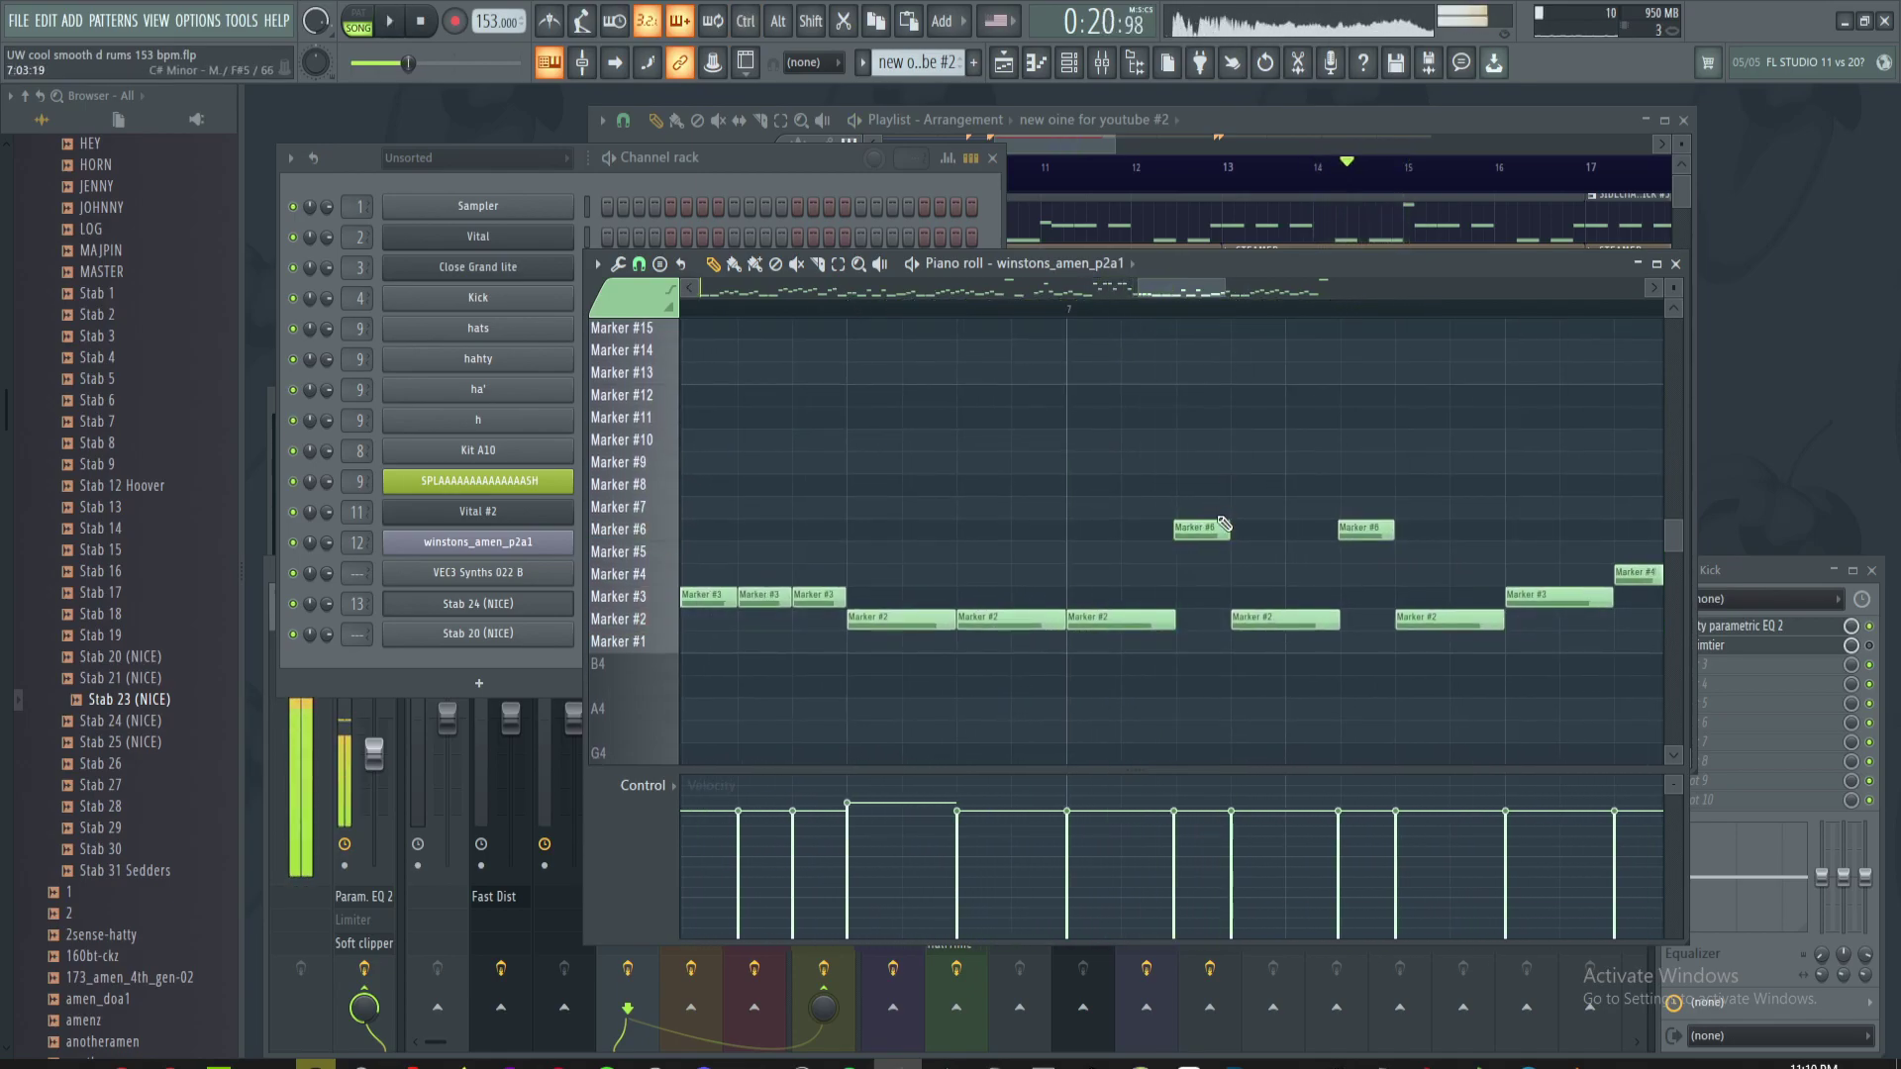
# - Delete the first Marker #6 sixteenth in bar 7 and move the following Marker #2 eighth one sixteenth earlier
pyautogui.rightClick(1205, 531)
pyautogui.moveTo(1263, 615); pyautogui.dragTo(1208, 615)
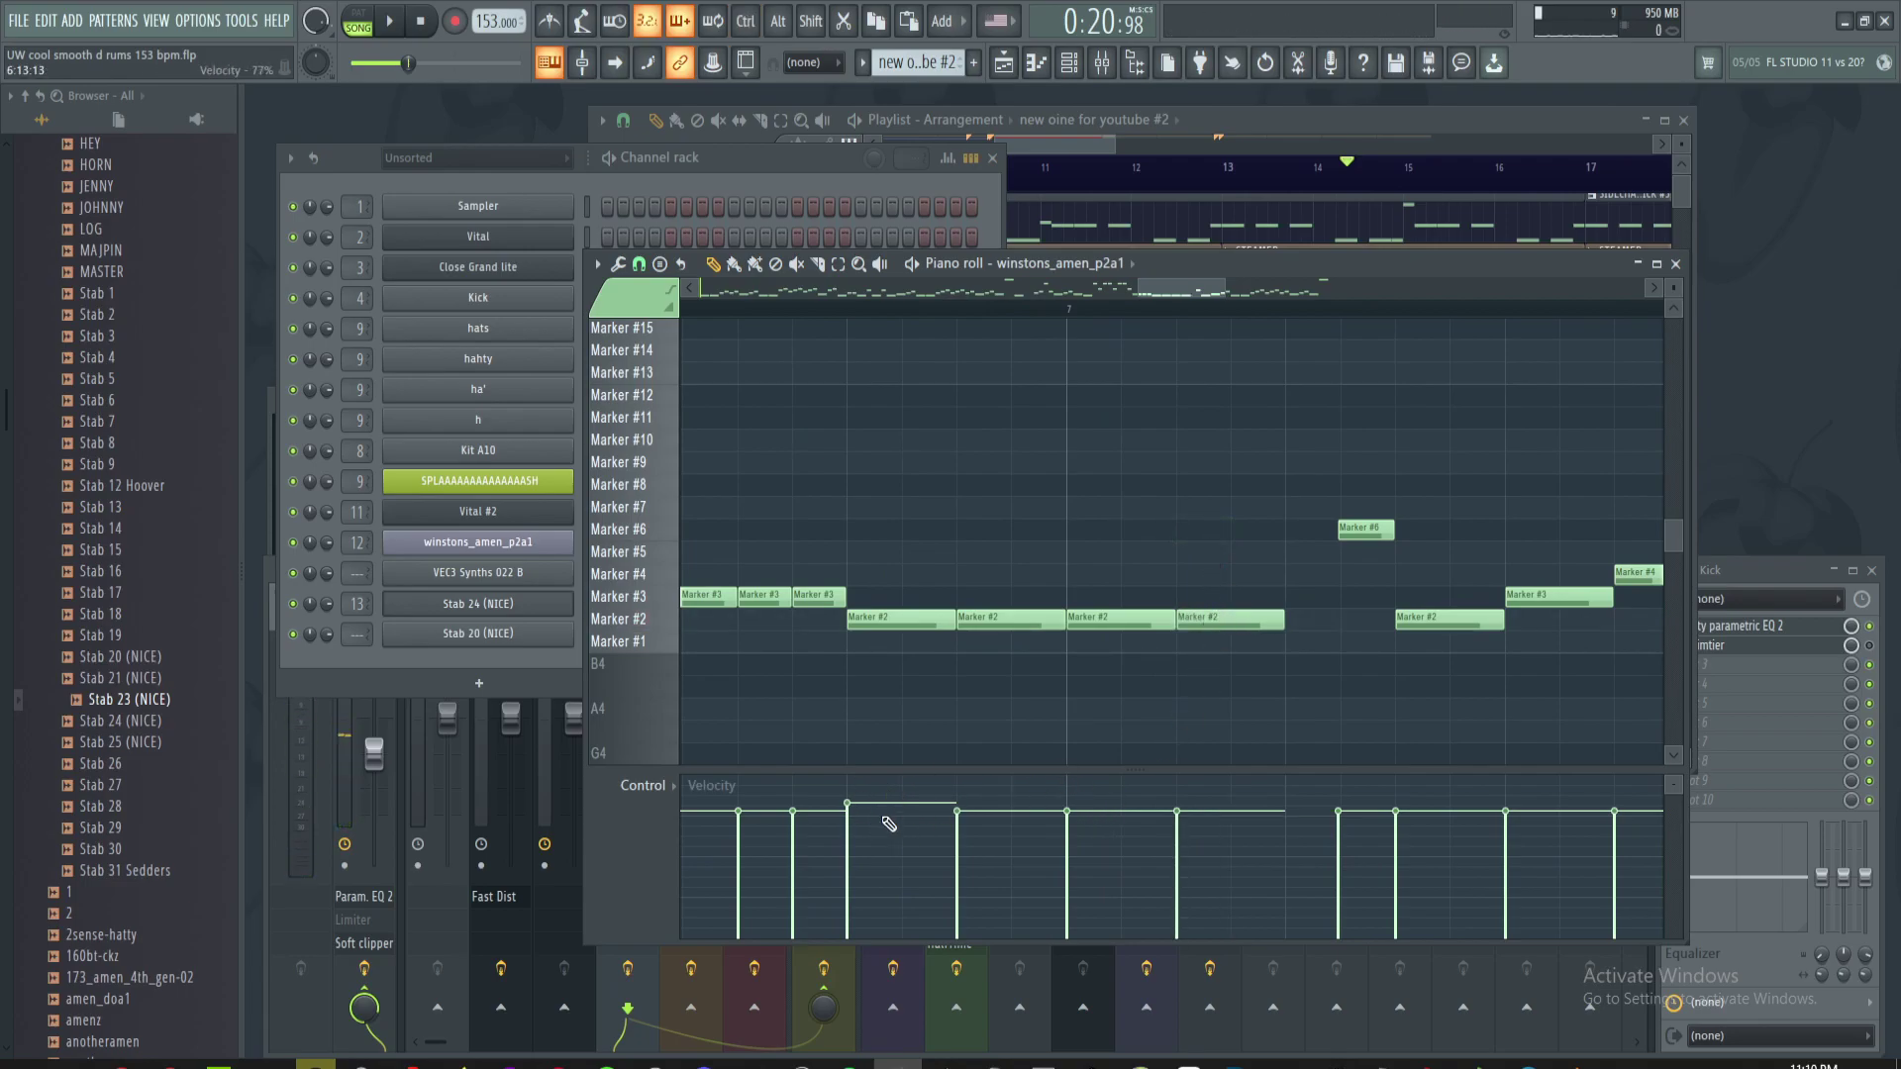
# - Duplicate bar 6's last two Marker #2 eighths onto the first two eighths of bar 7, keeping the accented velocity, and clear the selection
pyautogui.moveTo(1101, 563); pyautogui.dragTo(932, 647)
pyautogui.hotkey('ctrl', 'b')
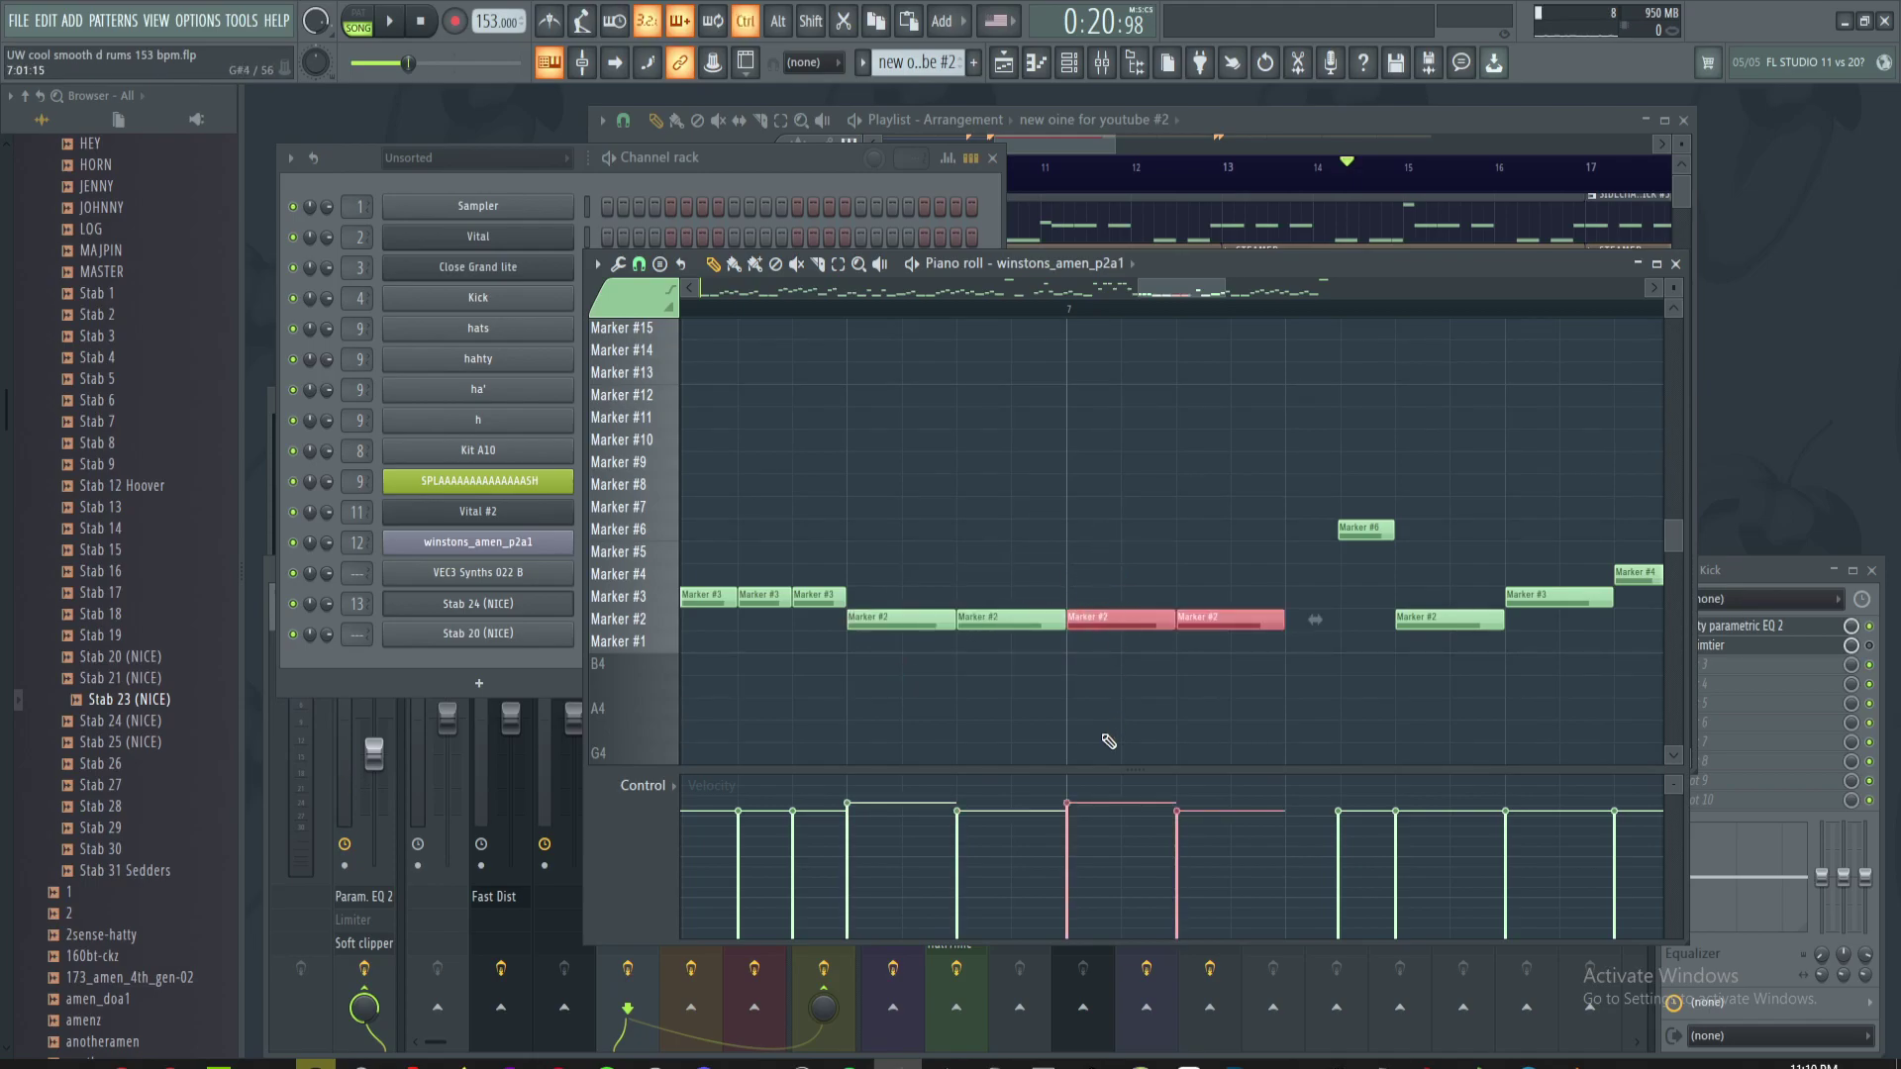
pyautogui.scroll(-4, 1093, 611)
pyautogui.hotkey('ctrl', 'd')
# - Play back from the start of bar 6 to check the four Marker #2 hits running into bar 7
pyautogui.moveTo(1232, 533); pyautogui.dragTo(1438, 560)
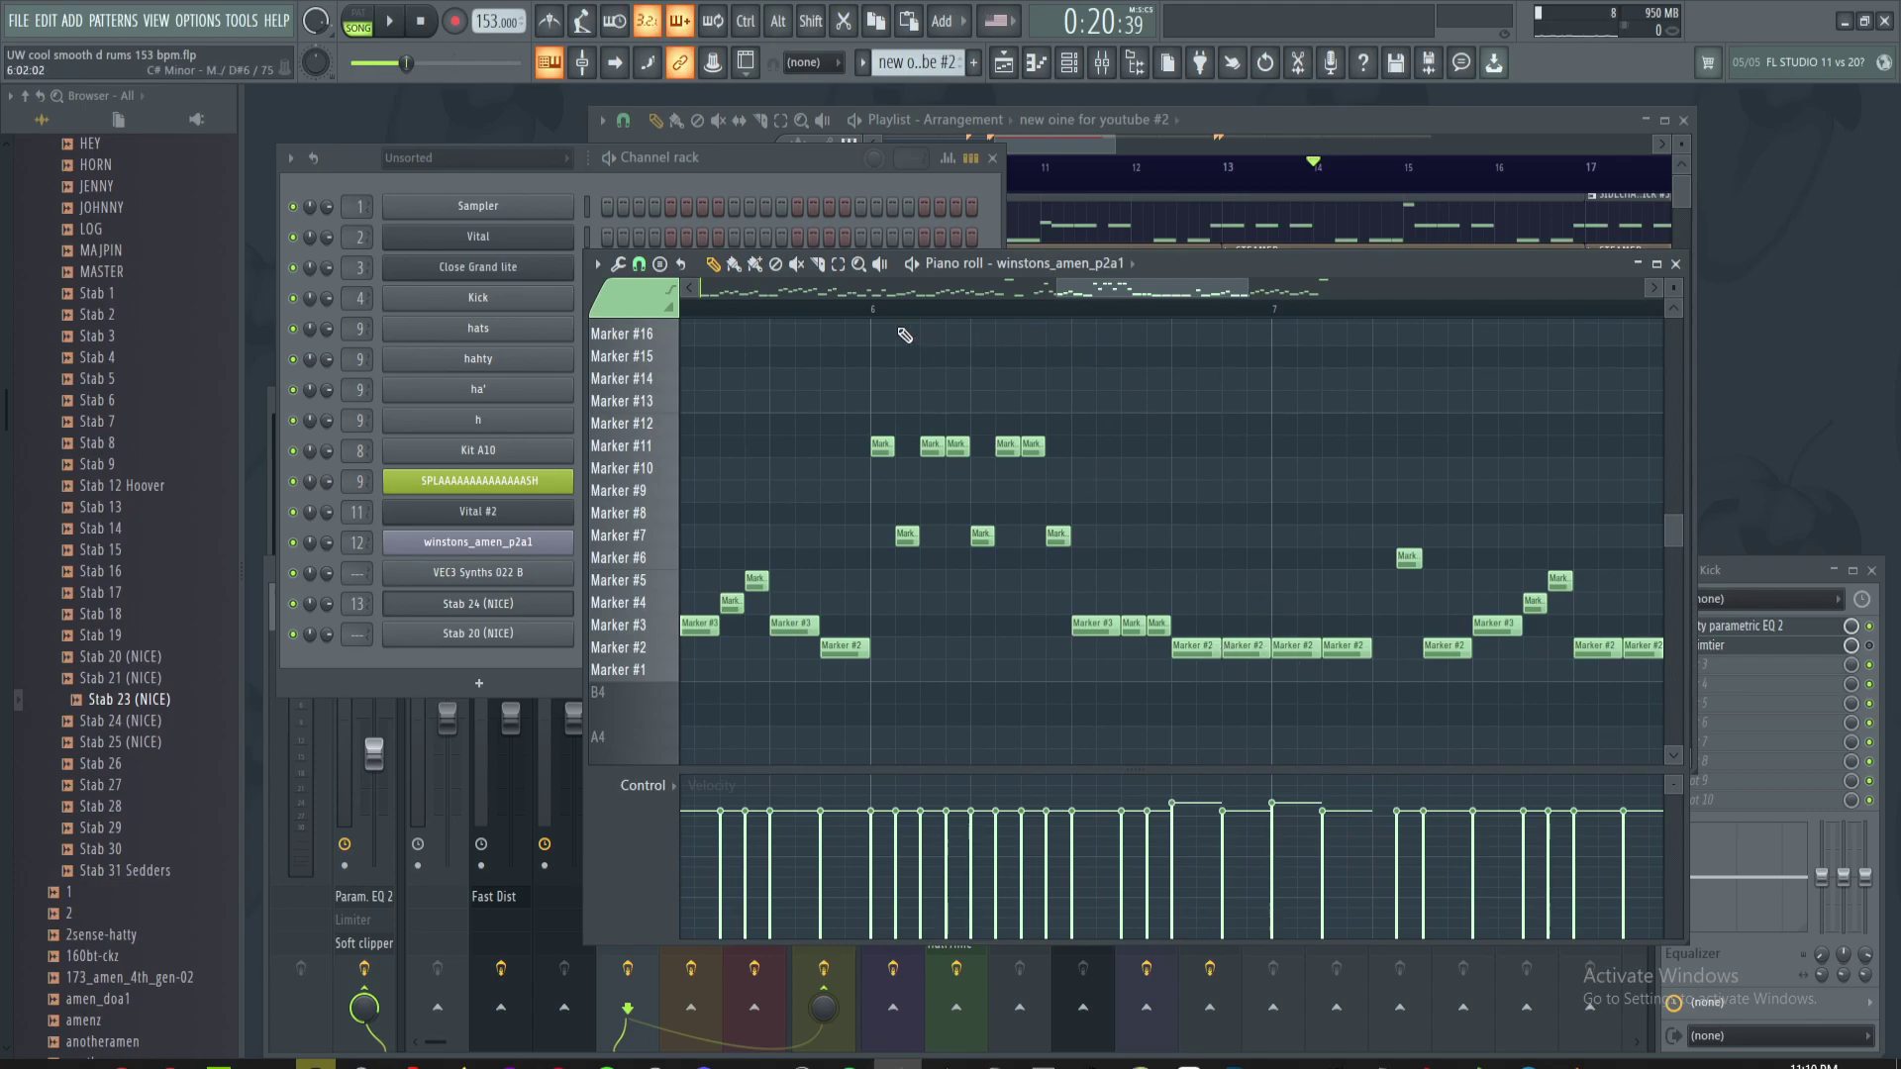
pyautogui.press('space')
pyautogui.scroll(3, 1287, 516)
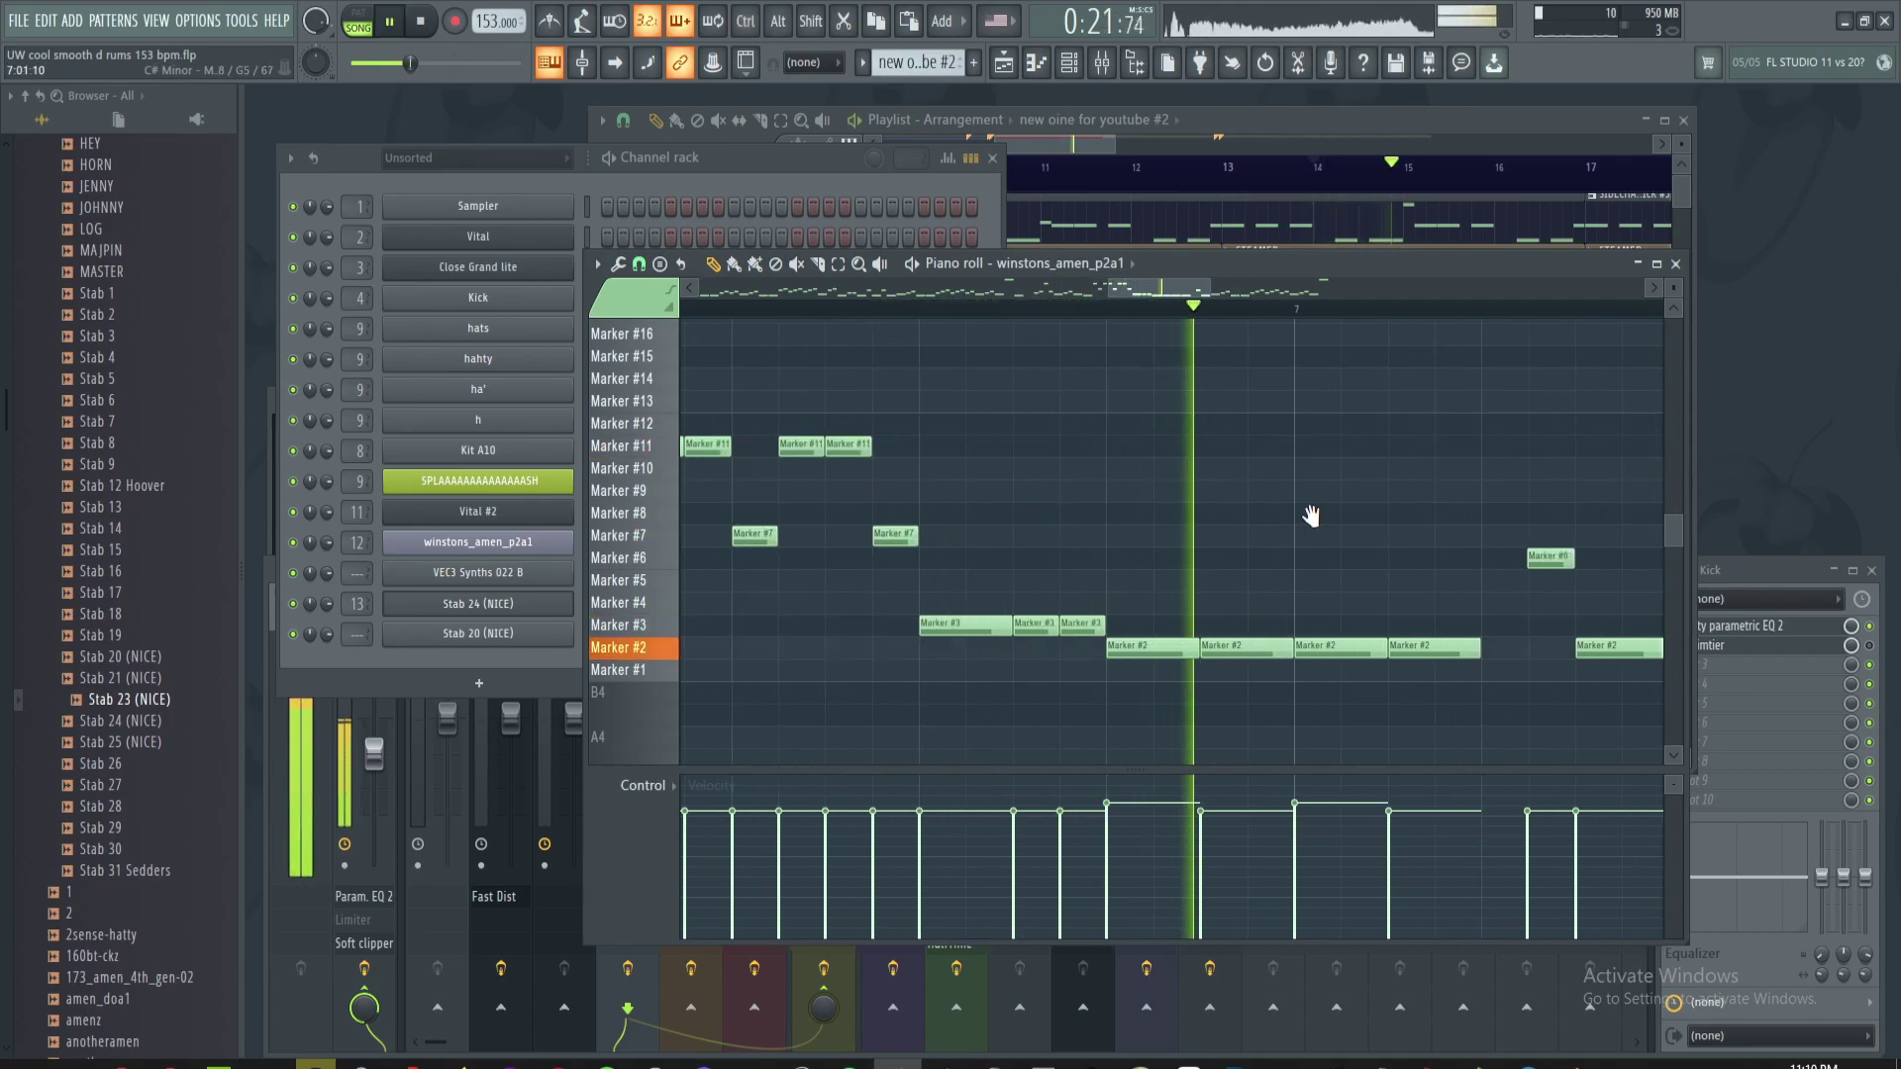
pyautogui.moveTo(1231, 499); pyautogui.dragTo(997, 477)
pyautogui.press('space')
pyautogui.moveTo(1250, 572); pyautogui.dragTo(1161, 574)
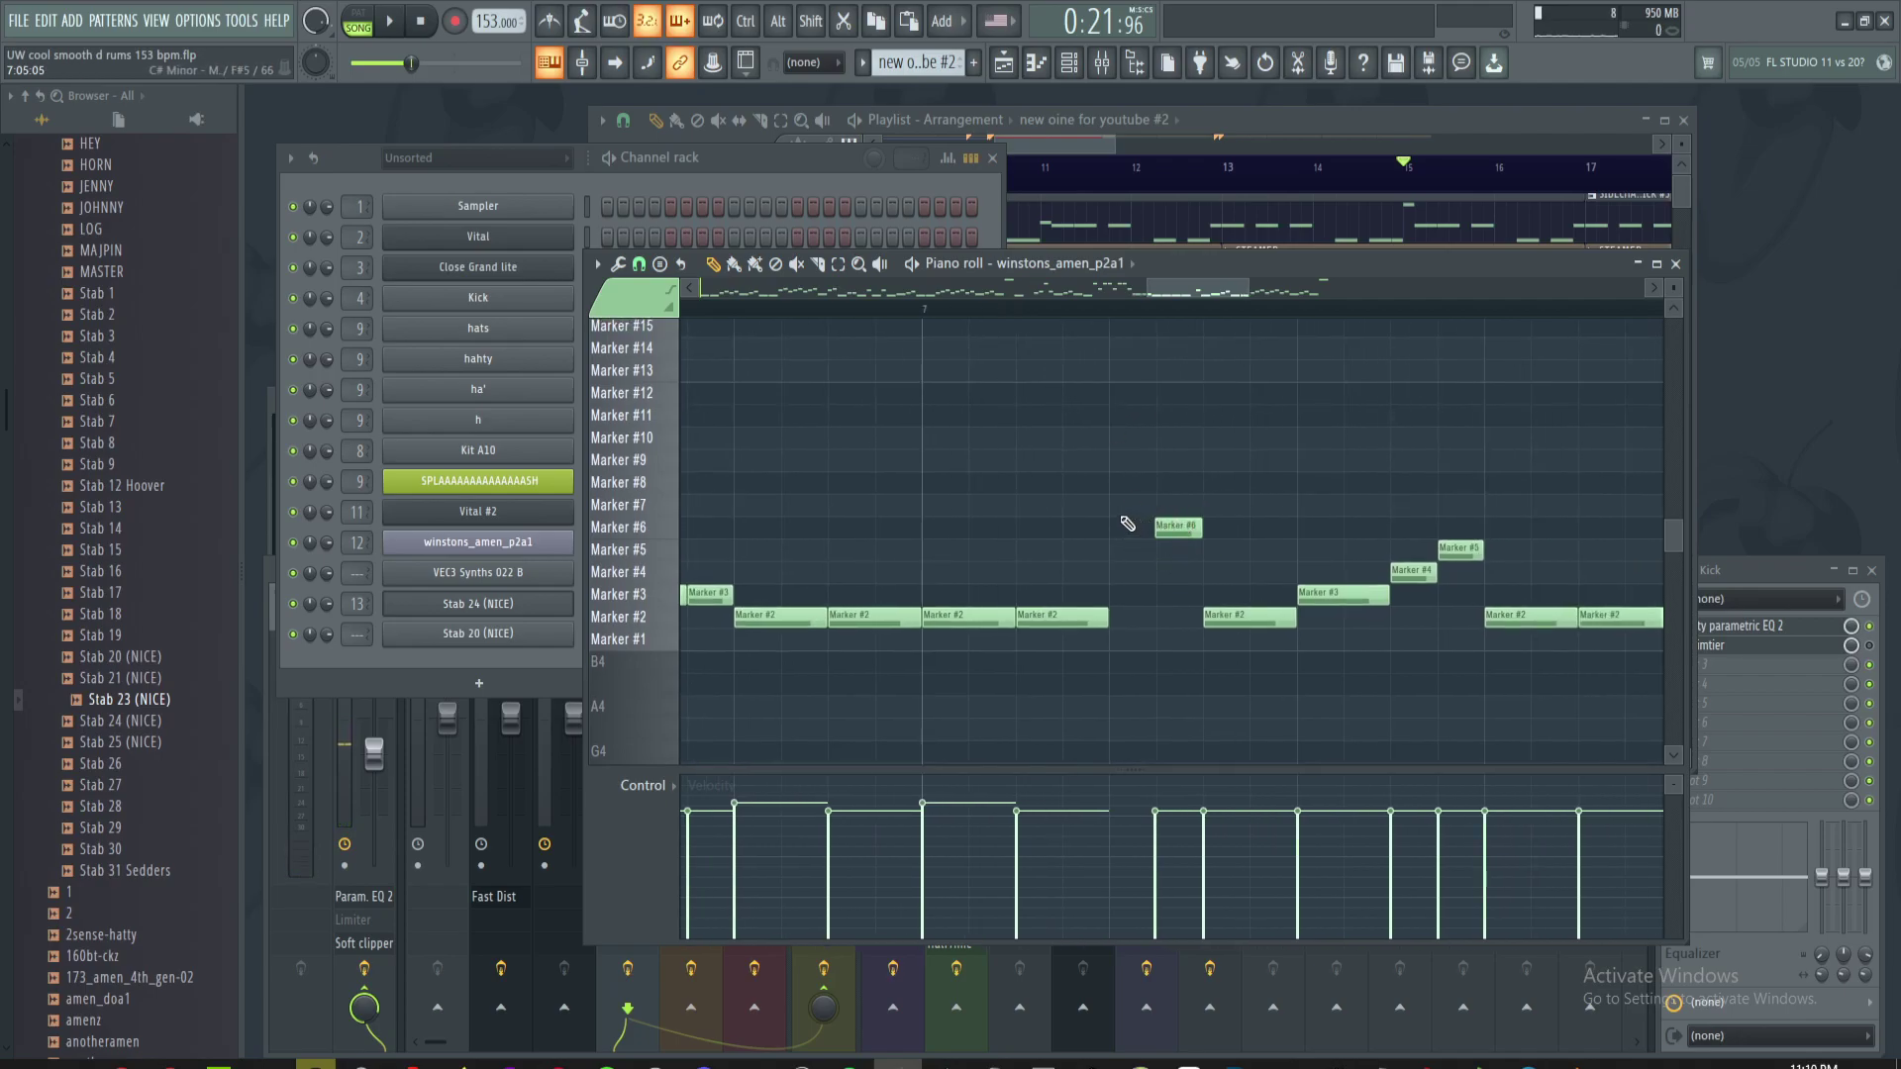
# - Replay the gap before the Marker #6 in bar 7 several times, playing on from the start of bar 7 towards bar 8
pyautogui.scroll(-6, 1130, 520)
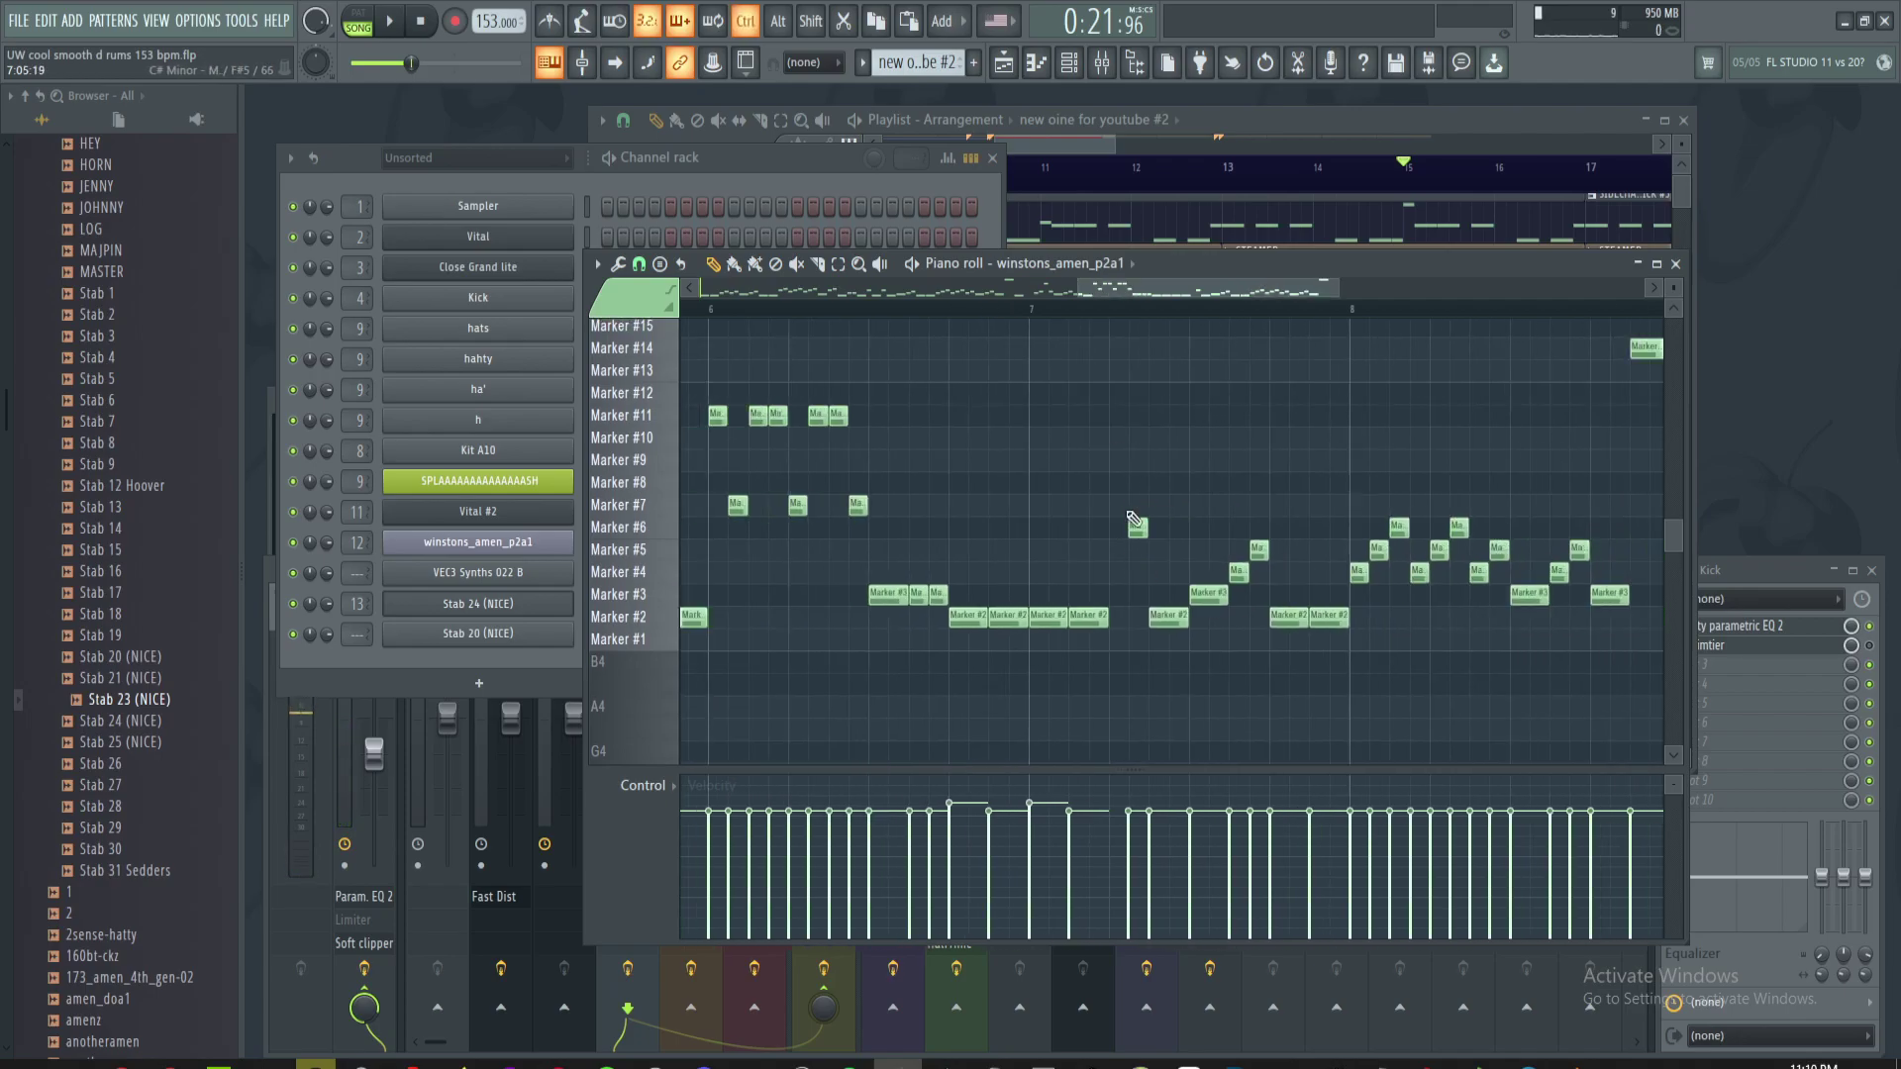
pyautogui.scroll(3, 1130, 519)
pyautogui.moveTo(1130, 521); pyautogui.dragTo(1192, 496)
pyautogui.click(815, 305)
pyautogui.press('space')
pyautogui.scroll(2, 1142, 484)
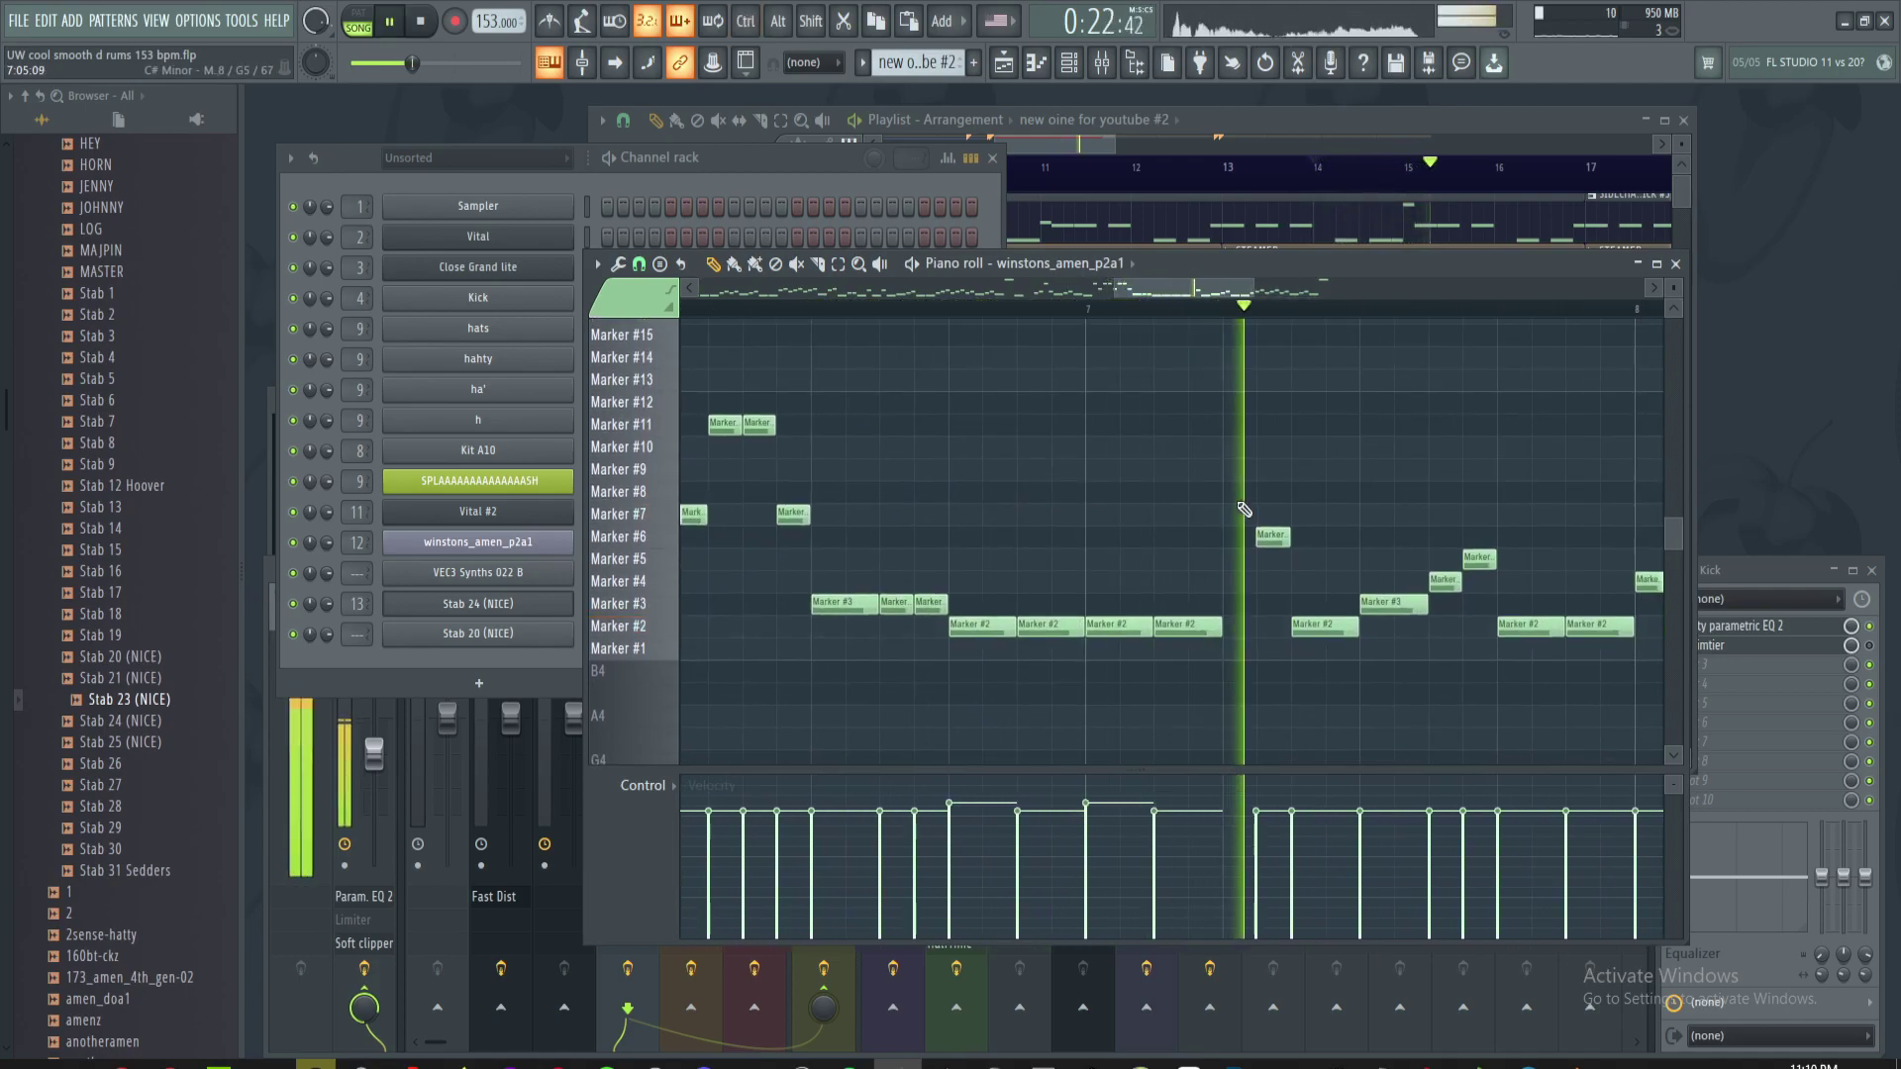
pyautogui.press('space')
pyautogui.moveTo(1214, 385); pyautogui.dragTo(1123, 363)
pyautogui.press('space')
pyautogui.moveTo(1325, 435); pyautogui.dragTo(1178, 422)
pyautogui.press('space')
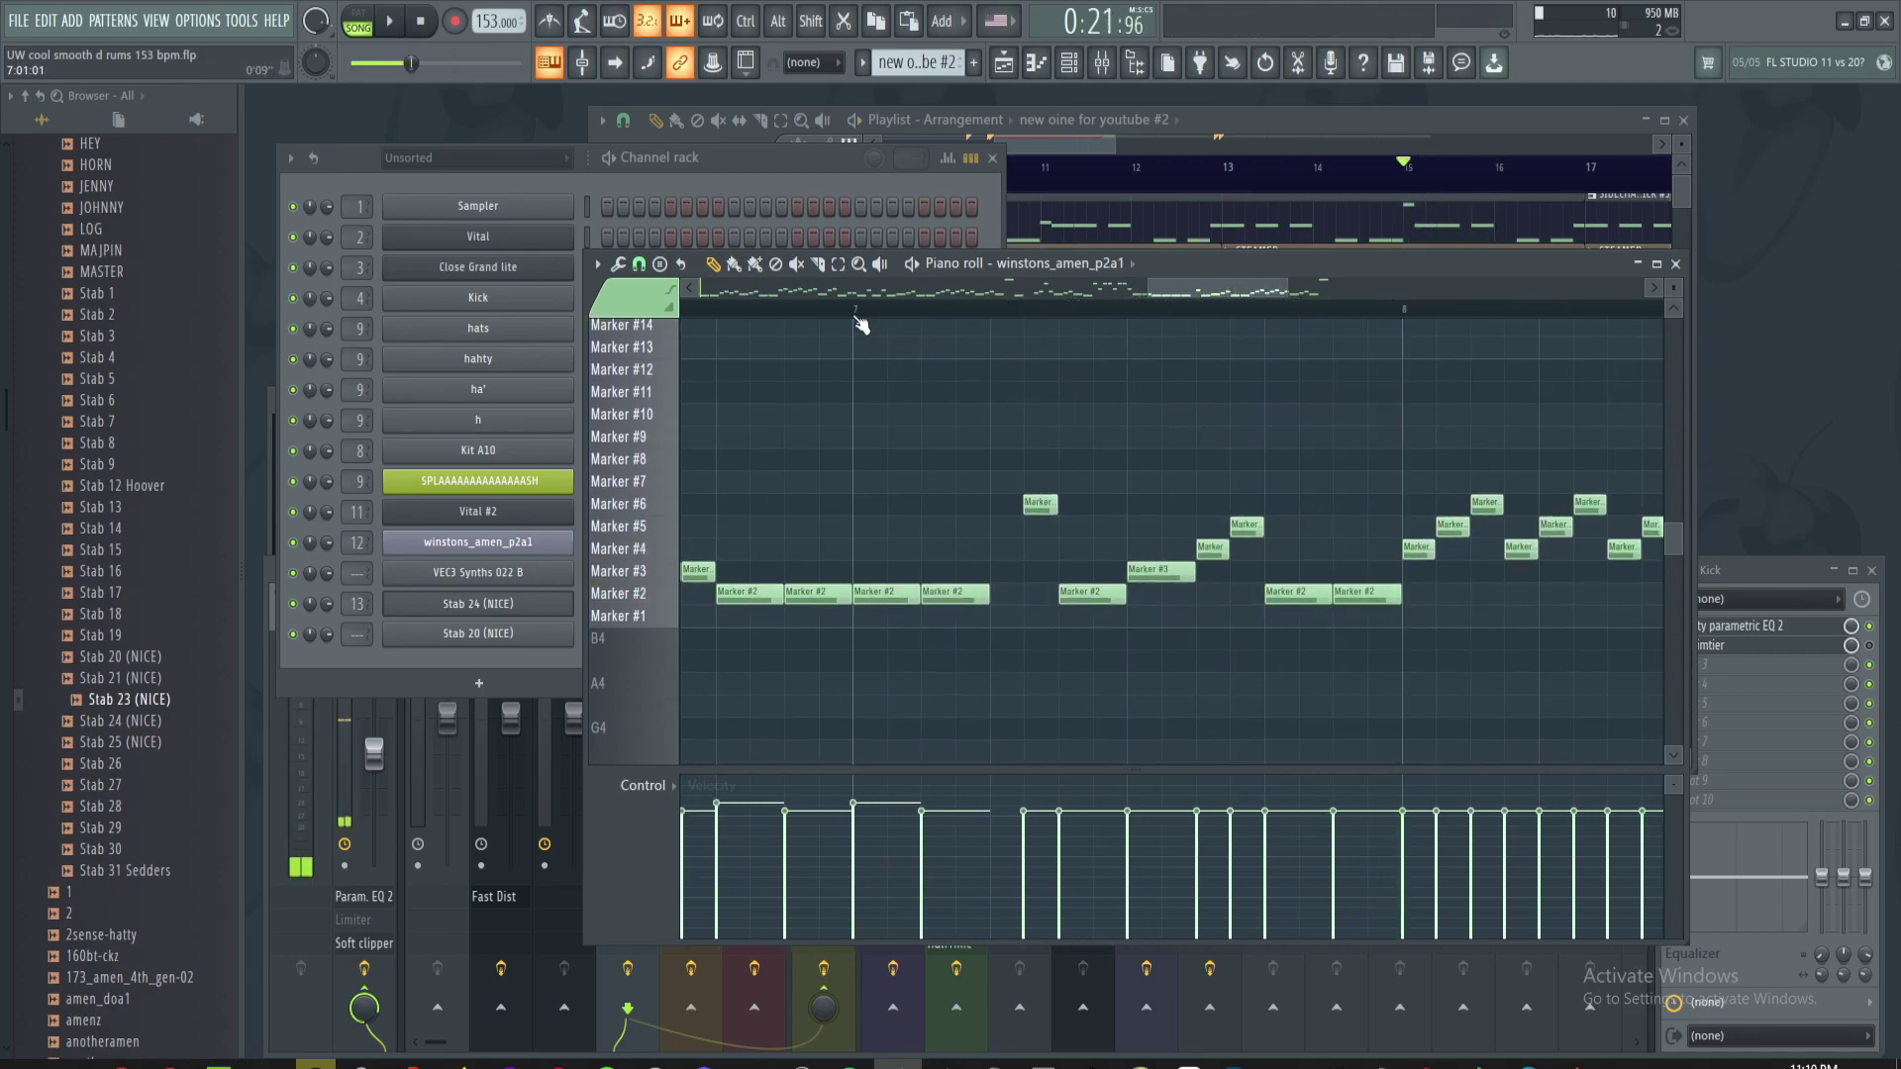
pyautogui.press('space')
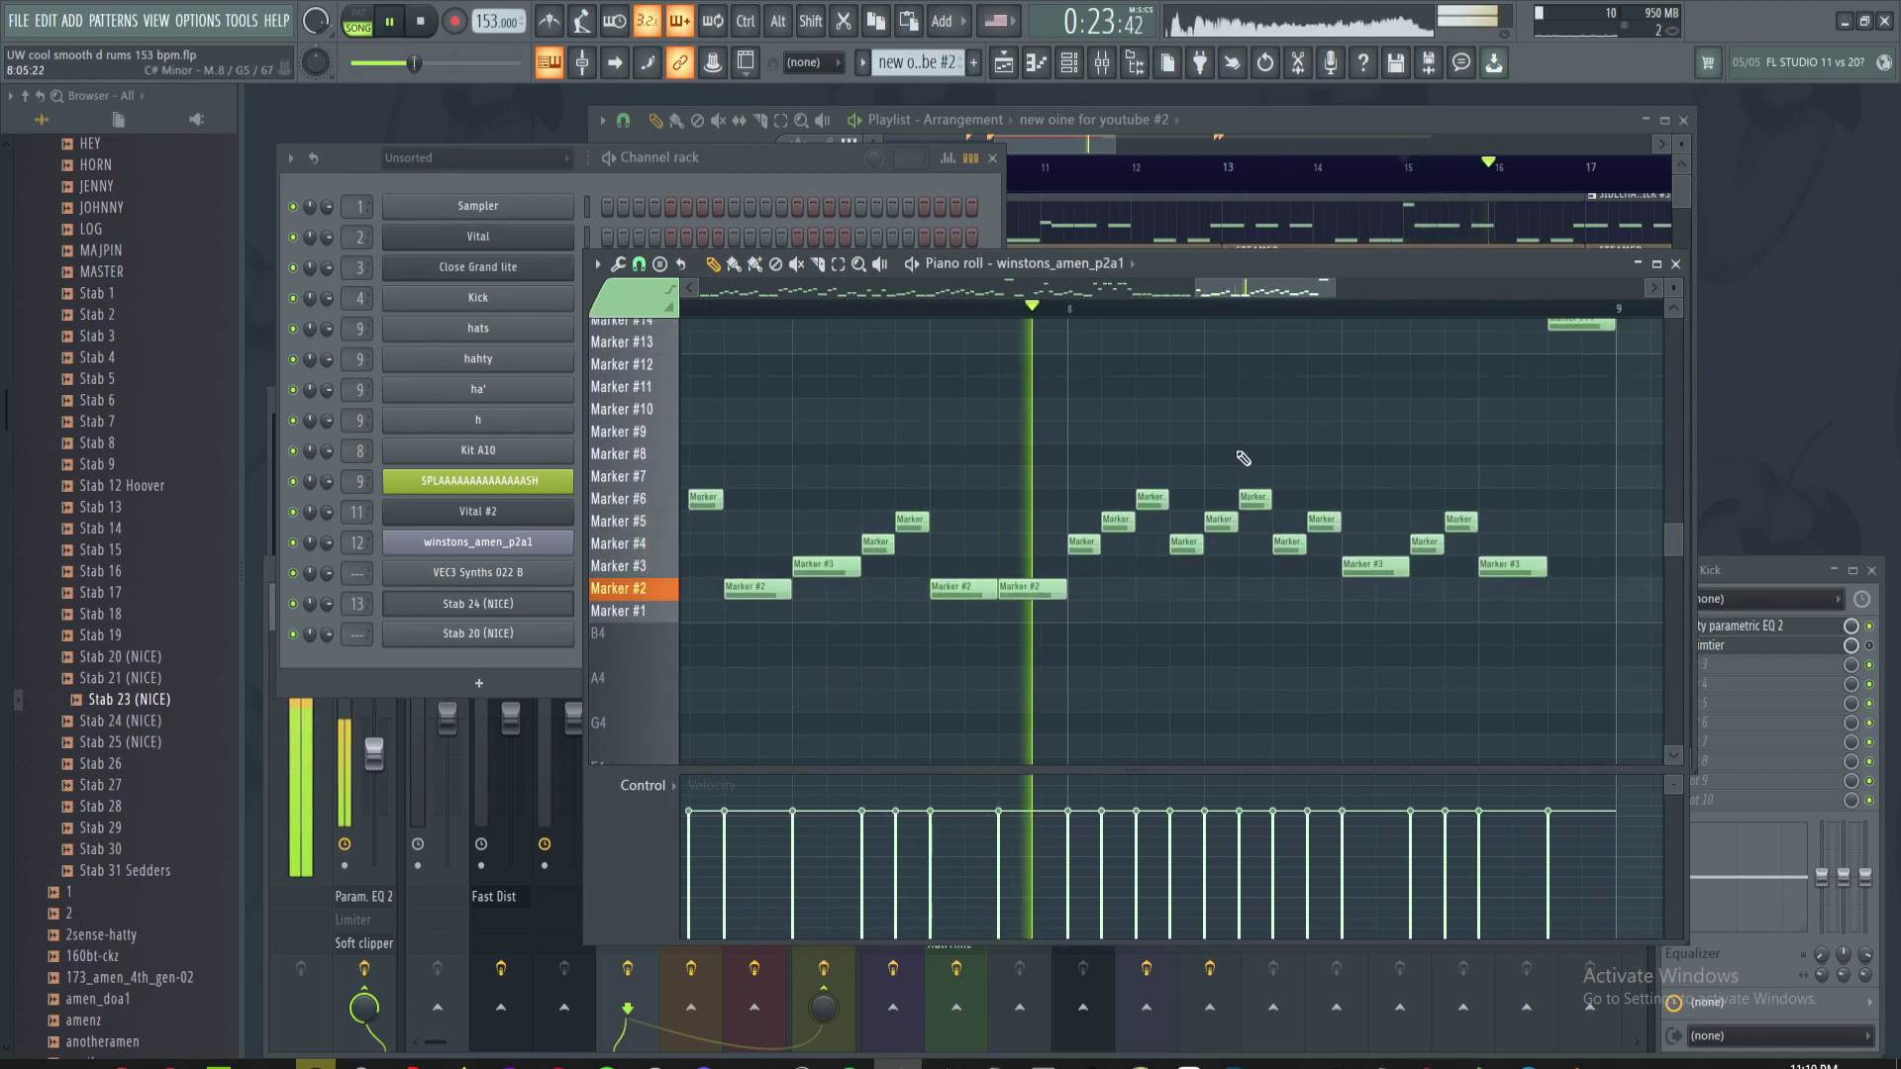
pyautogui.press('space')
# - Delete the last Marker #3 eighth in bar 8, extend the Marker #14 note back over its place to a quarter, and play it back
pyautogui.scroll(4, 1327, 425)
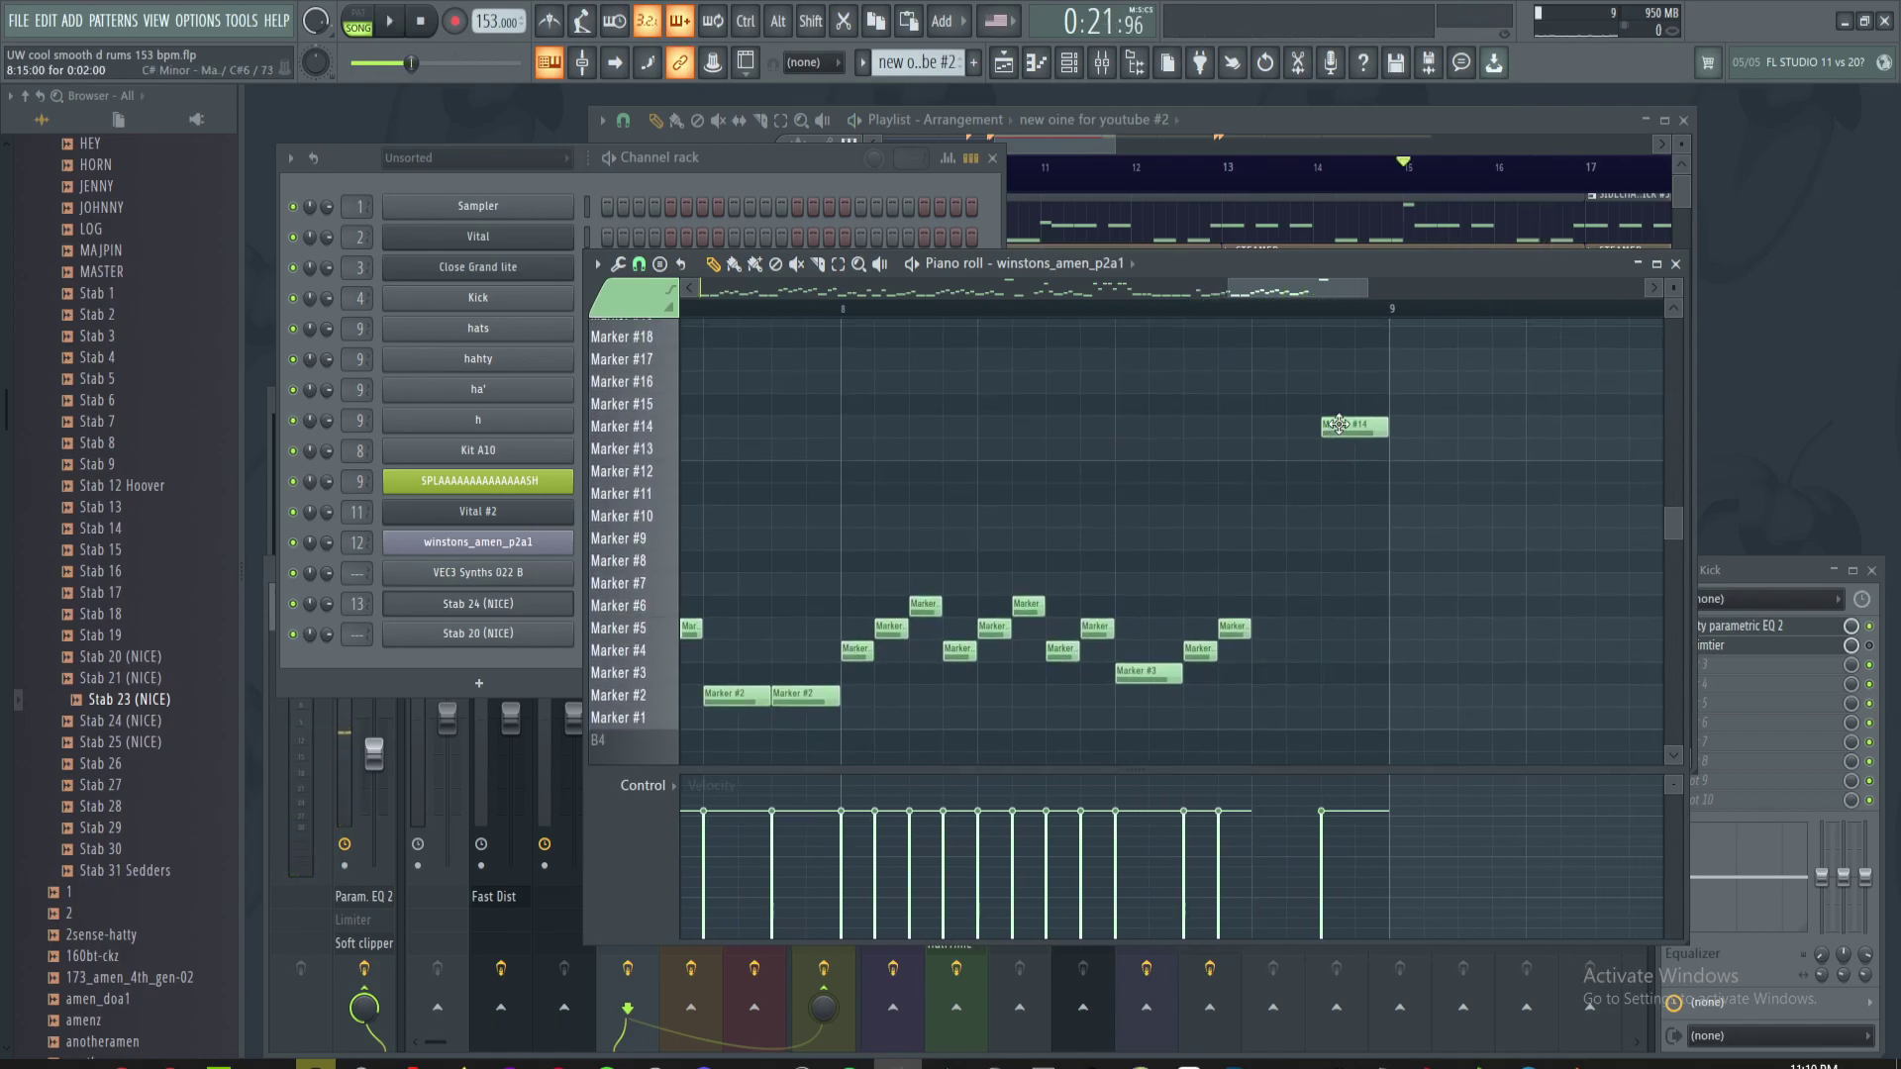
pyautogui.moveTo(1297, 430); pyautogui.dragTo(1319, 425)
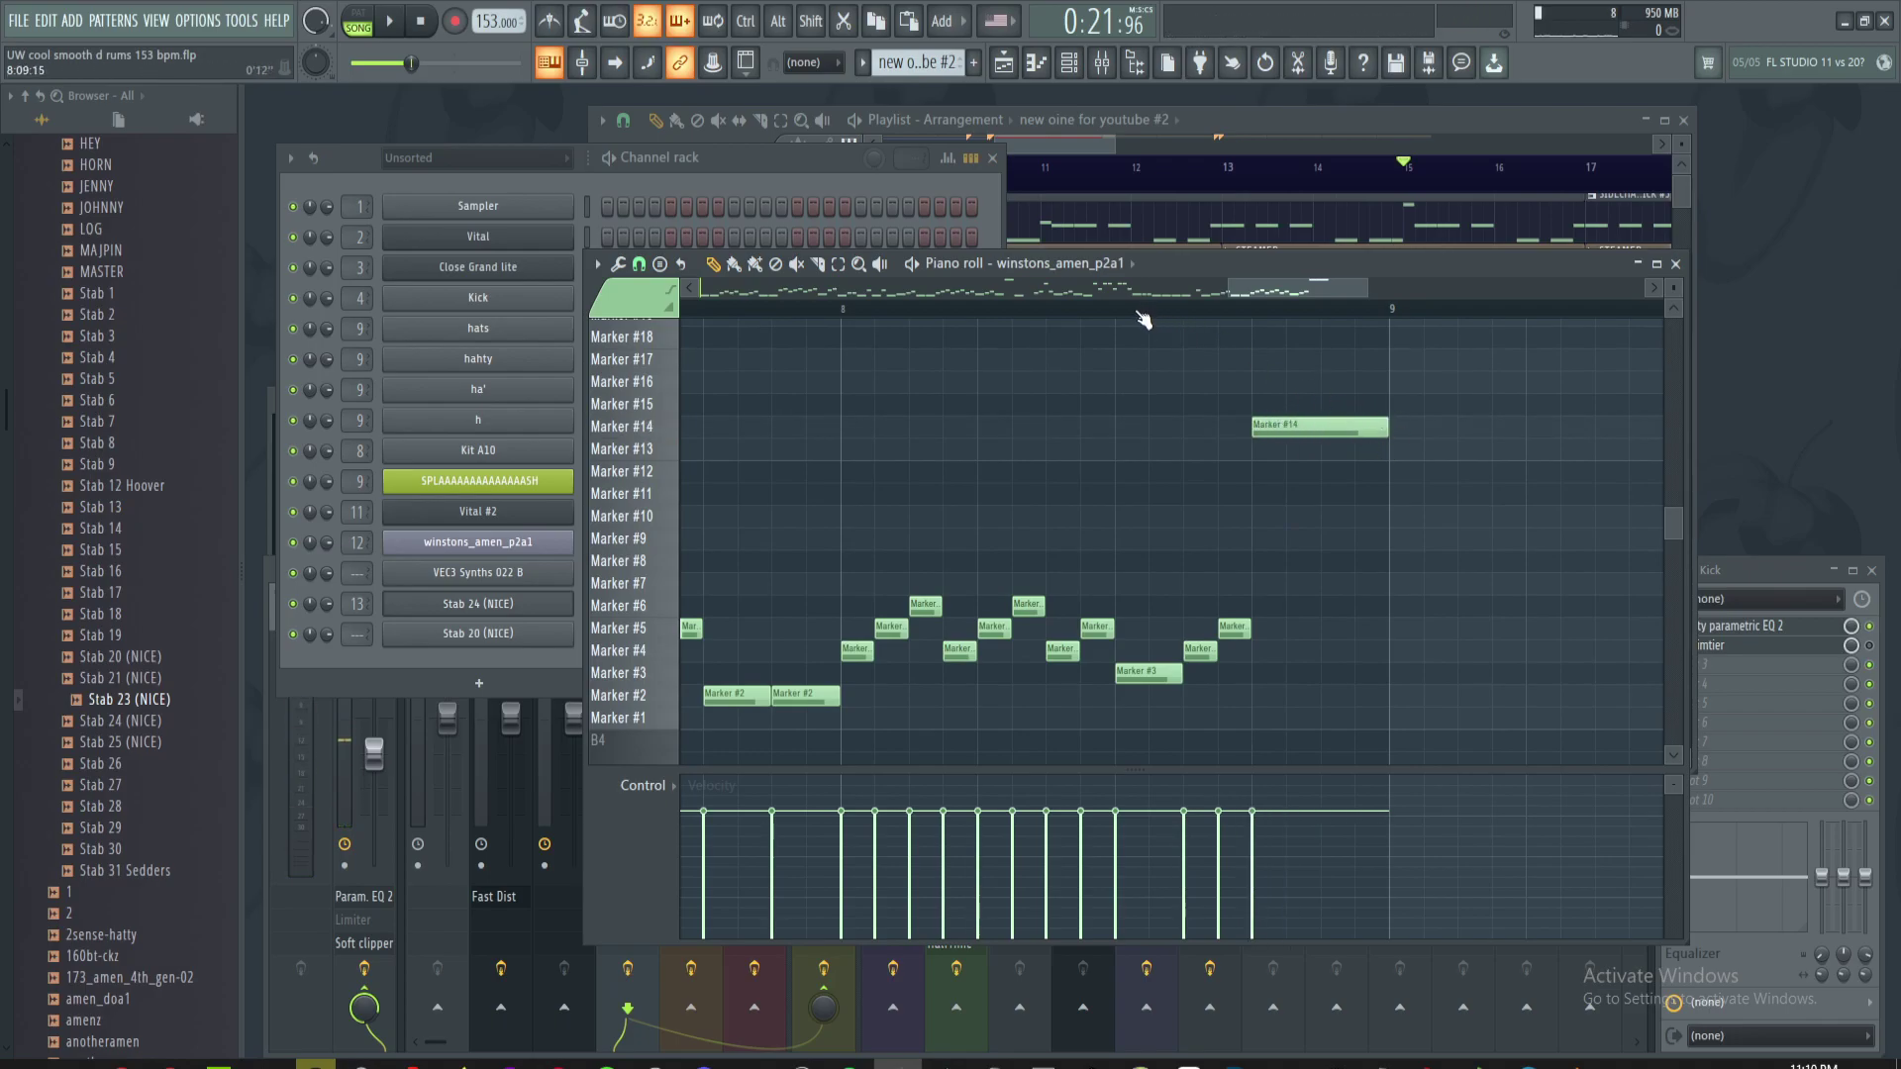
pyautogui.press('space')
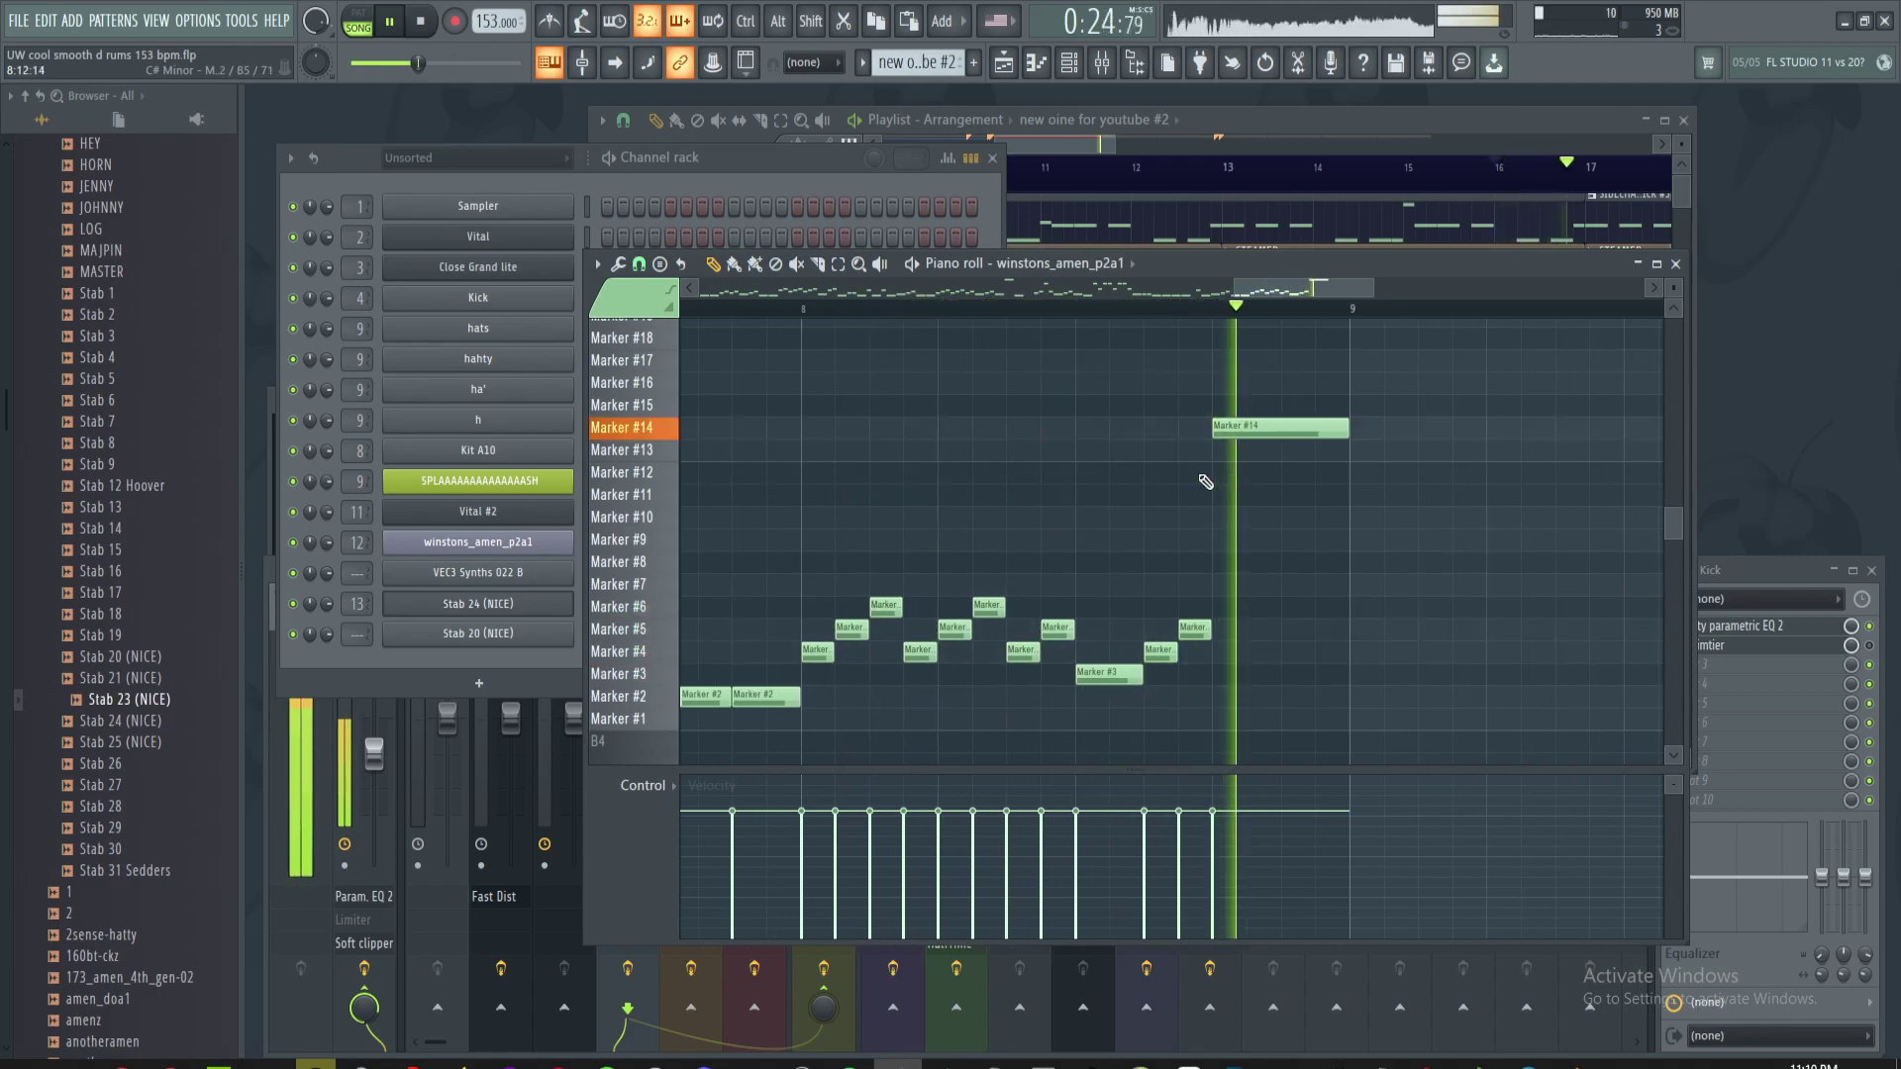
pyautogui.press('space')
# - Shorten the Marker #14 note in bar 8 to an eighth and add a Marker #17 eighth directly after it
pyautogui.scroll(3, 1275, 443)
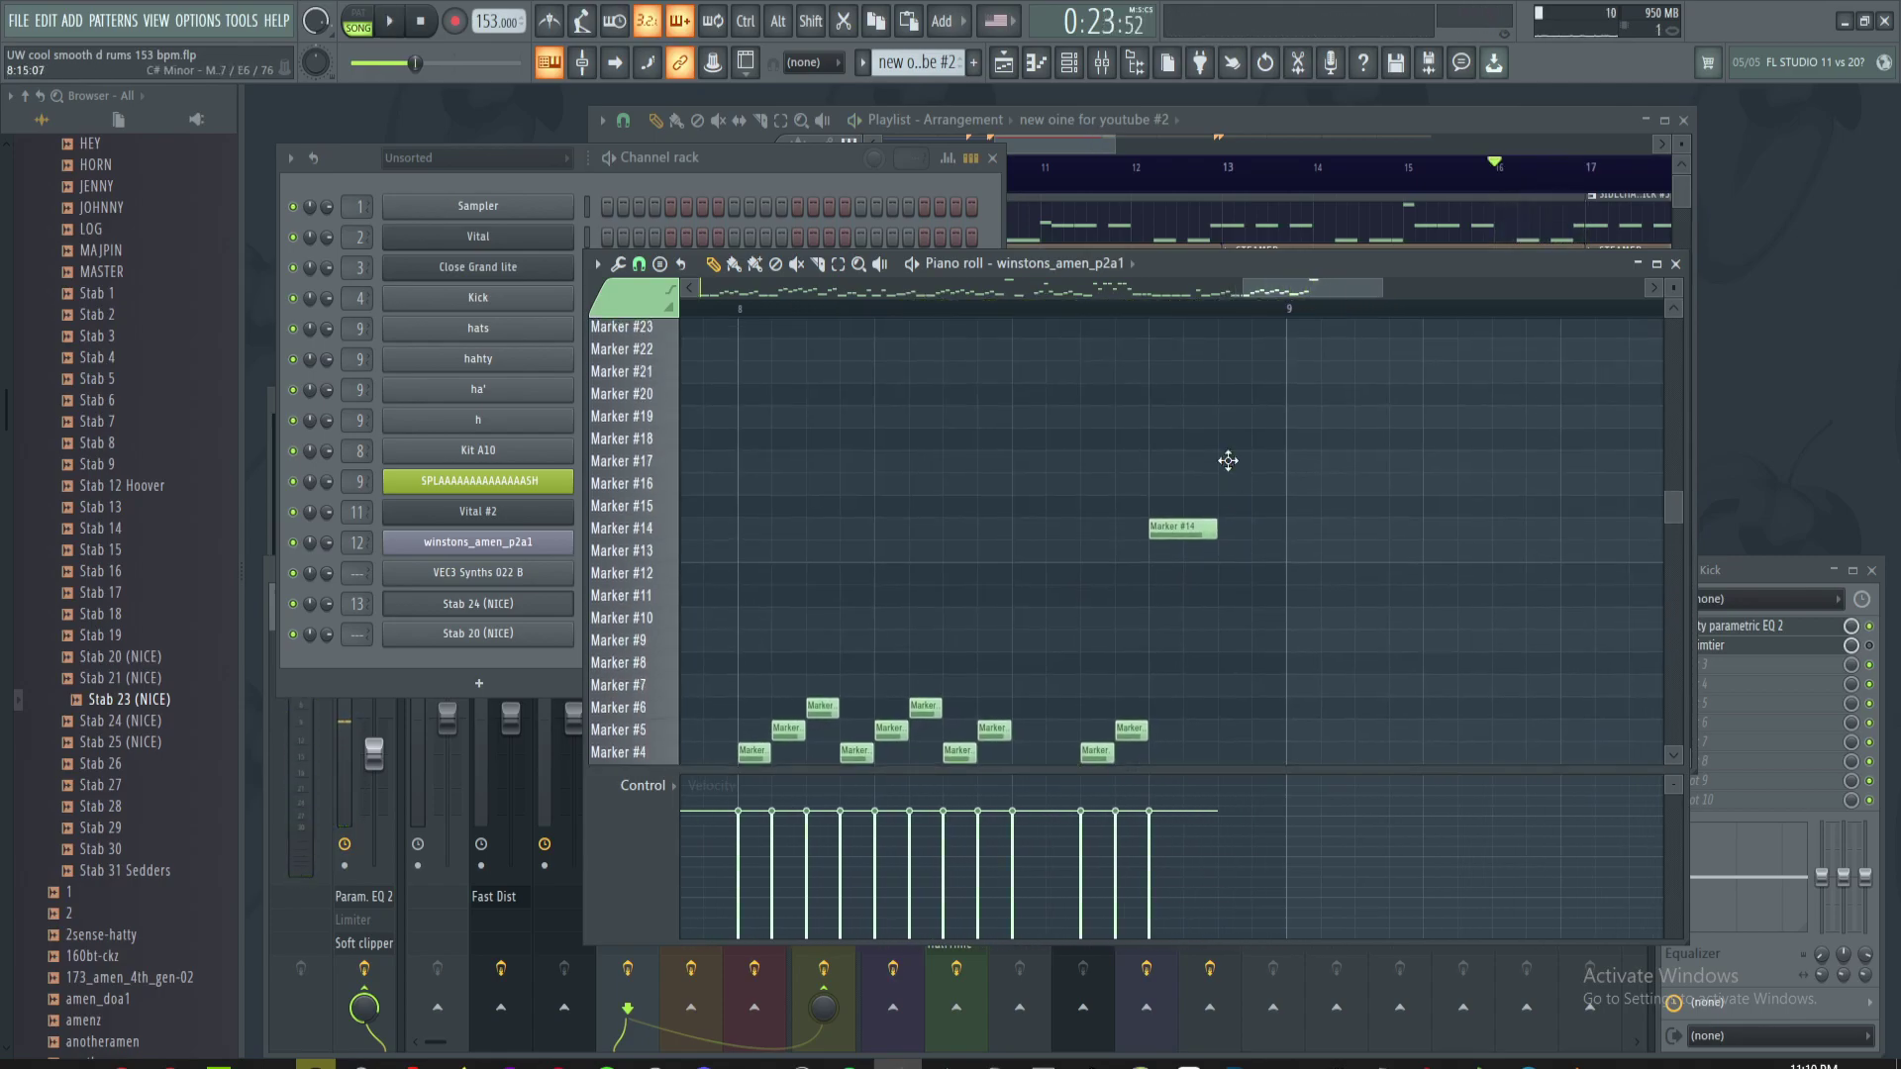
pyautogui.click(1228, 458)
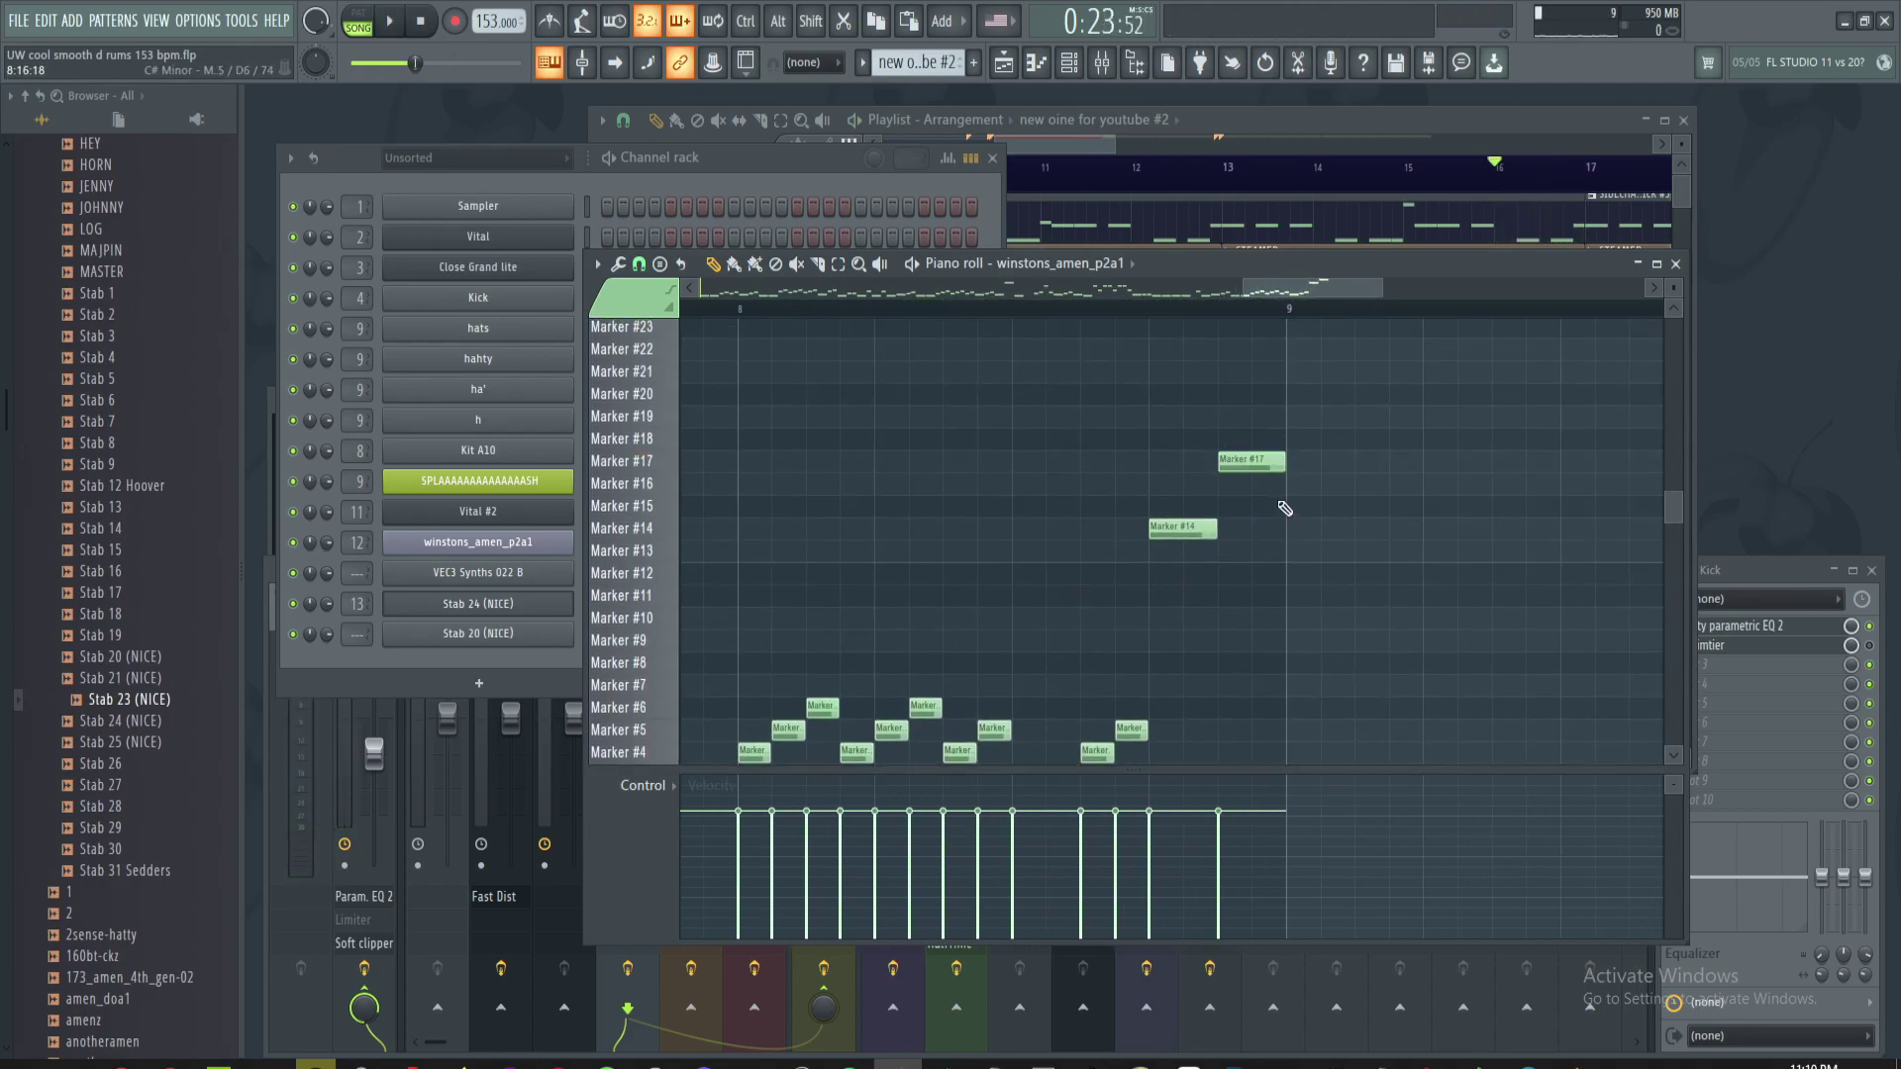
# - Play back bar 8 to its Marker #17 ending, then replay from bar 7
pyautogui.press('space')
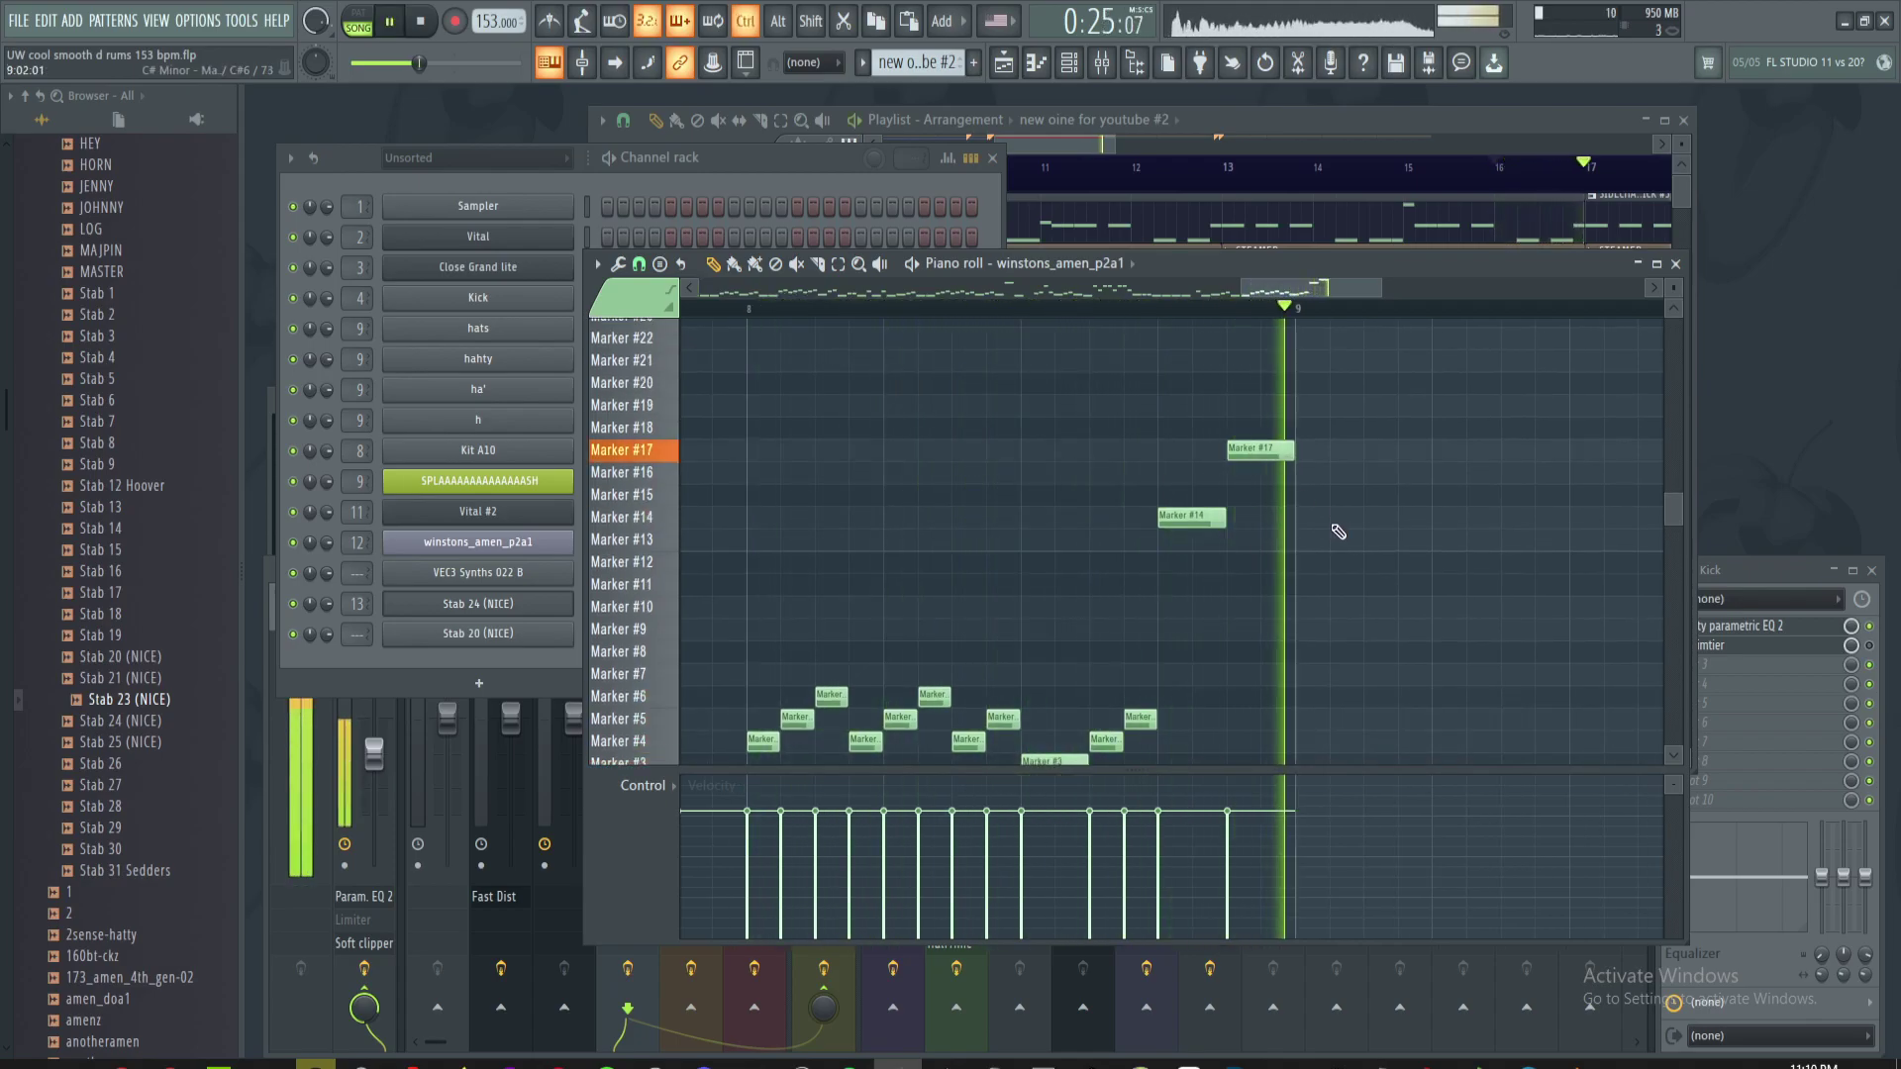
pyautogui.hotkey('ctrl', 'space')
pyautogui.moveTo(1338, 532); pyautogui.dragTo(1442, 340)
pyautogui.scroll(-2, 1297, 376)
pyautogui.press('space')
pyautogui.scroll(2, 1014, 445)
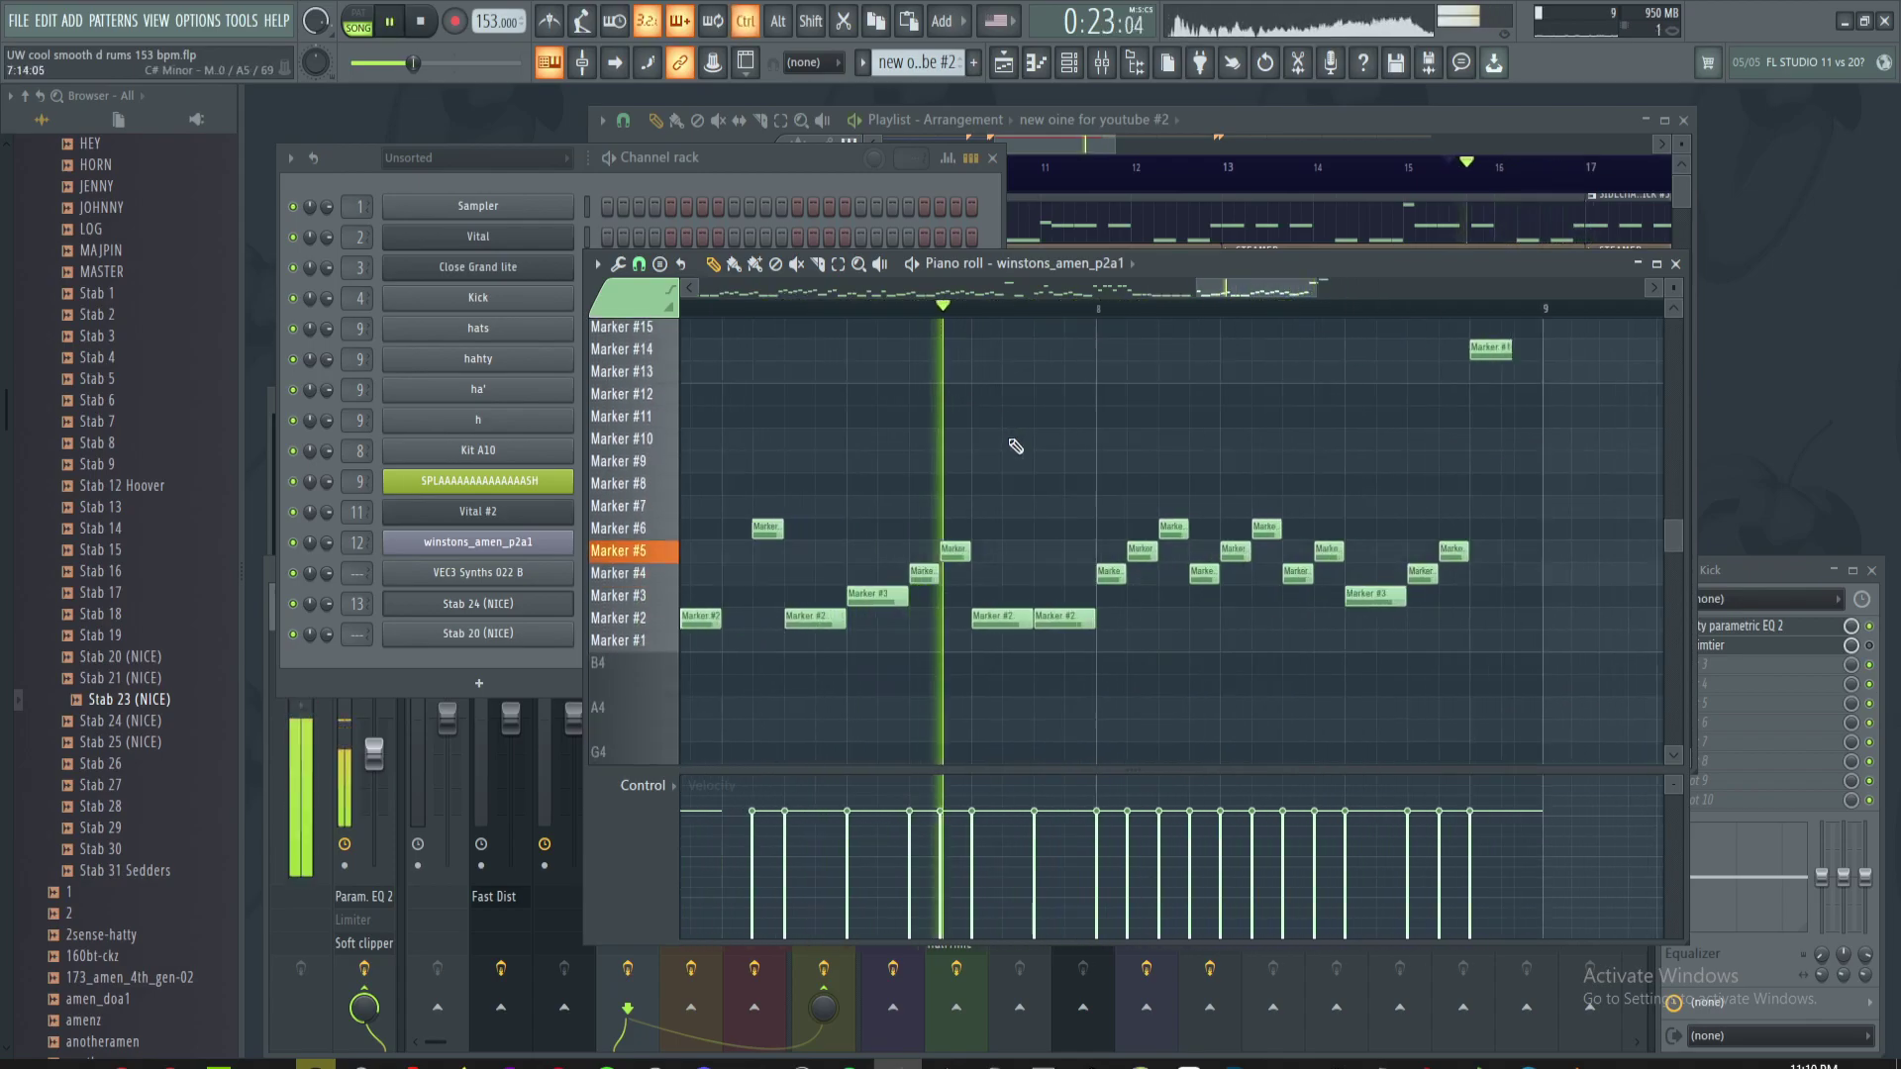
pyautogui.press('space')
# - Compare bar 8's Marker #3 to Marker #6 phrase with the matching phrase in bar 4 by selecting each, and clear the selection
pyautogui.moveTo(1175, 492); pyautogui.dragTo(1455, 661)
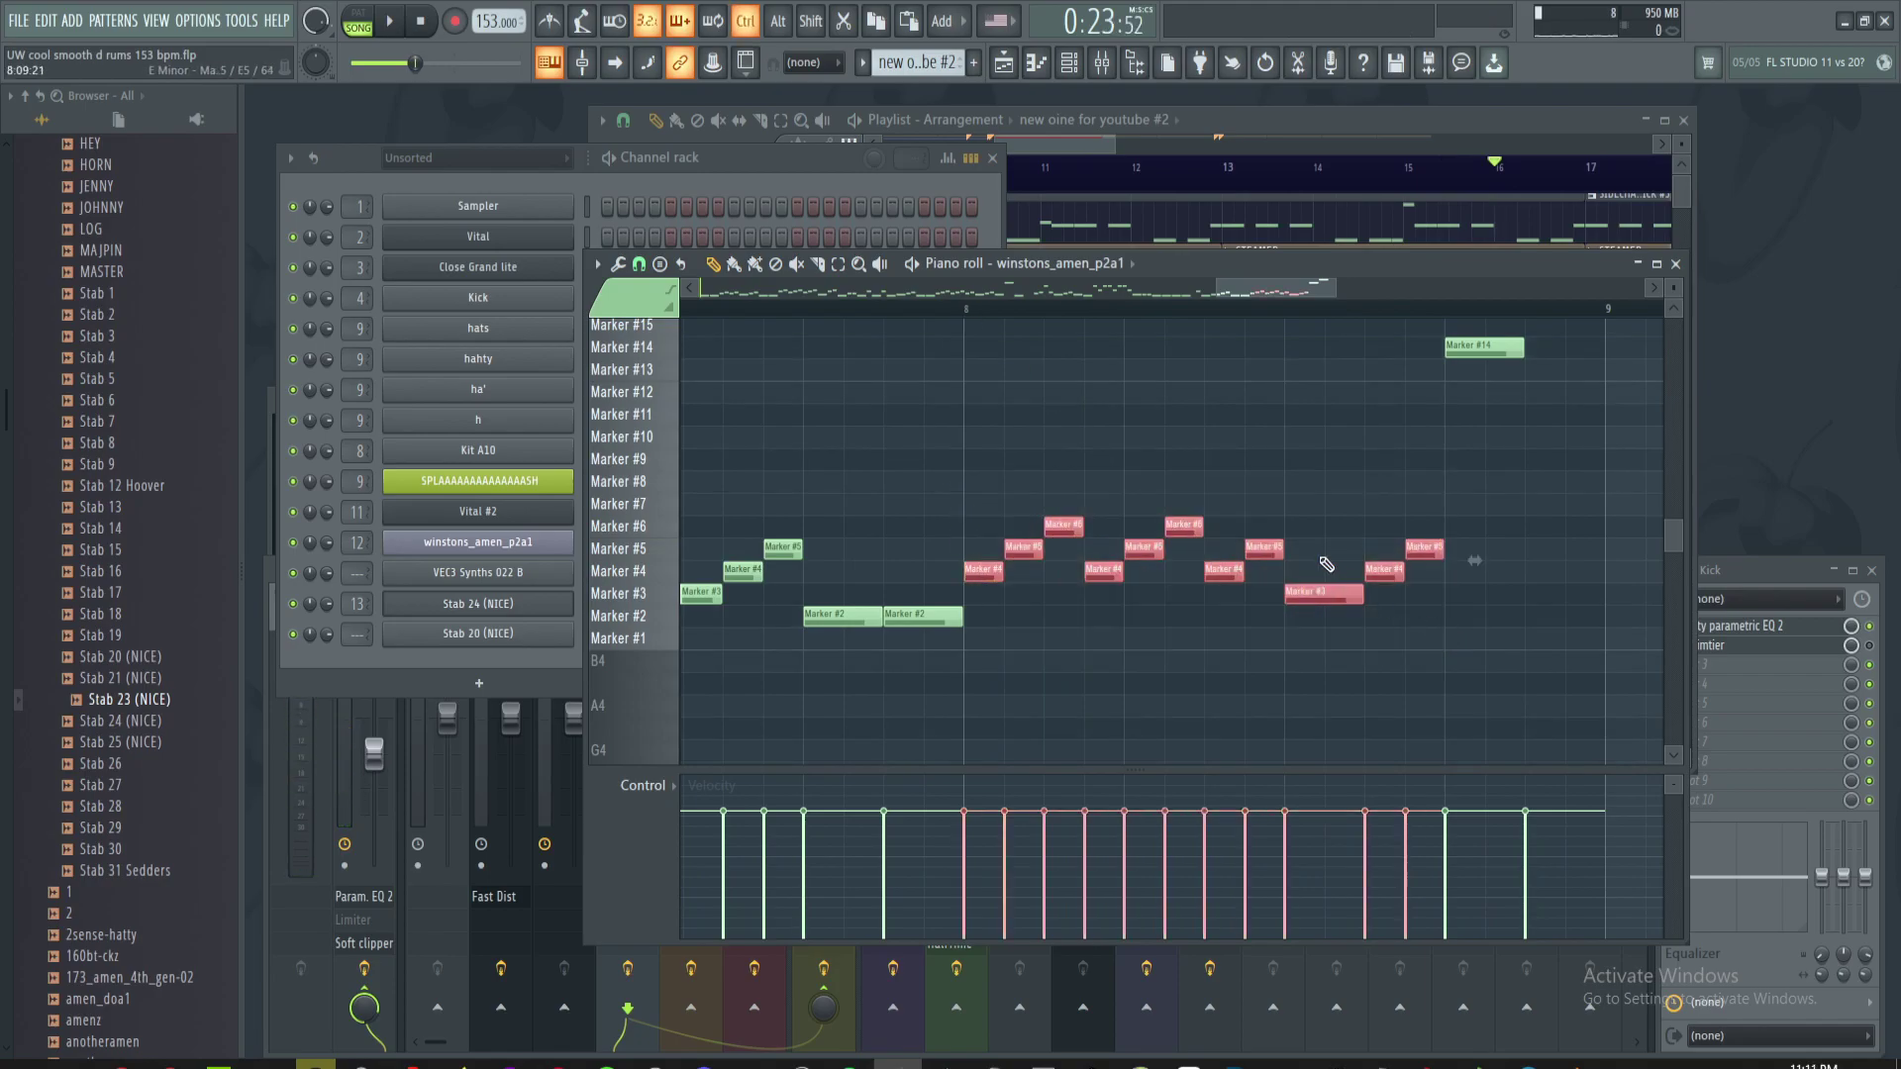
pyautogui.keyDown('ctrl'); pyautogui.click(1328, 508); pyautogui.keyUp('ctrl')
pyautogui.scroll(-4, 1328, 509)
pyautogui.moveTo(1355, 497); pyautogui.dragTo(1265, 606)
pyautogui.moveTo(911, 493); pyautogui.dragTo(992, 602)
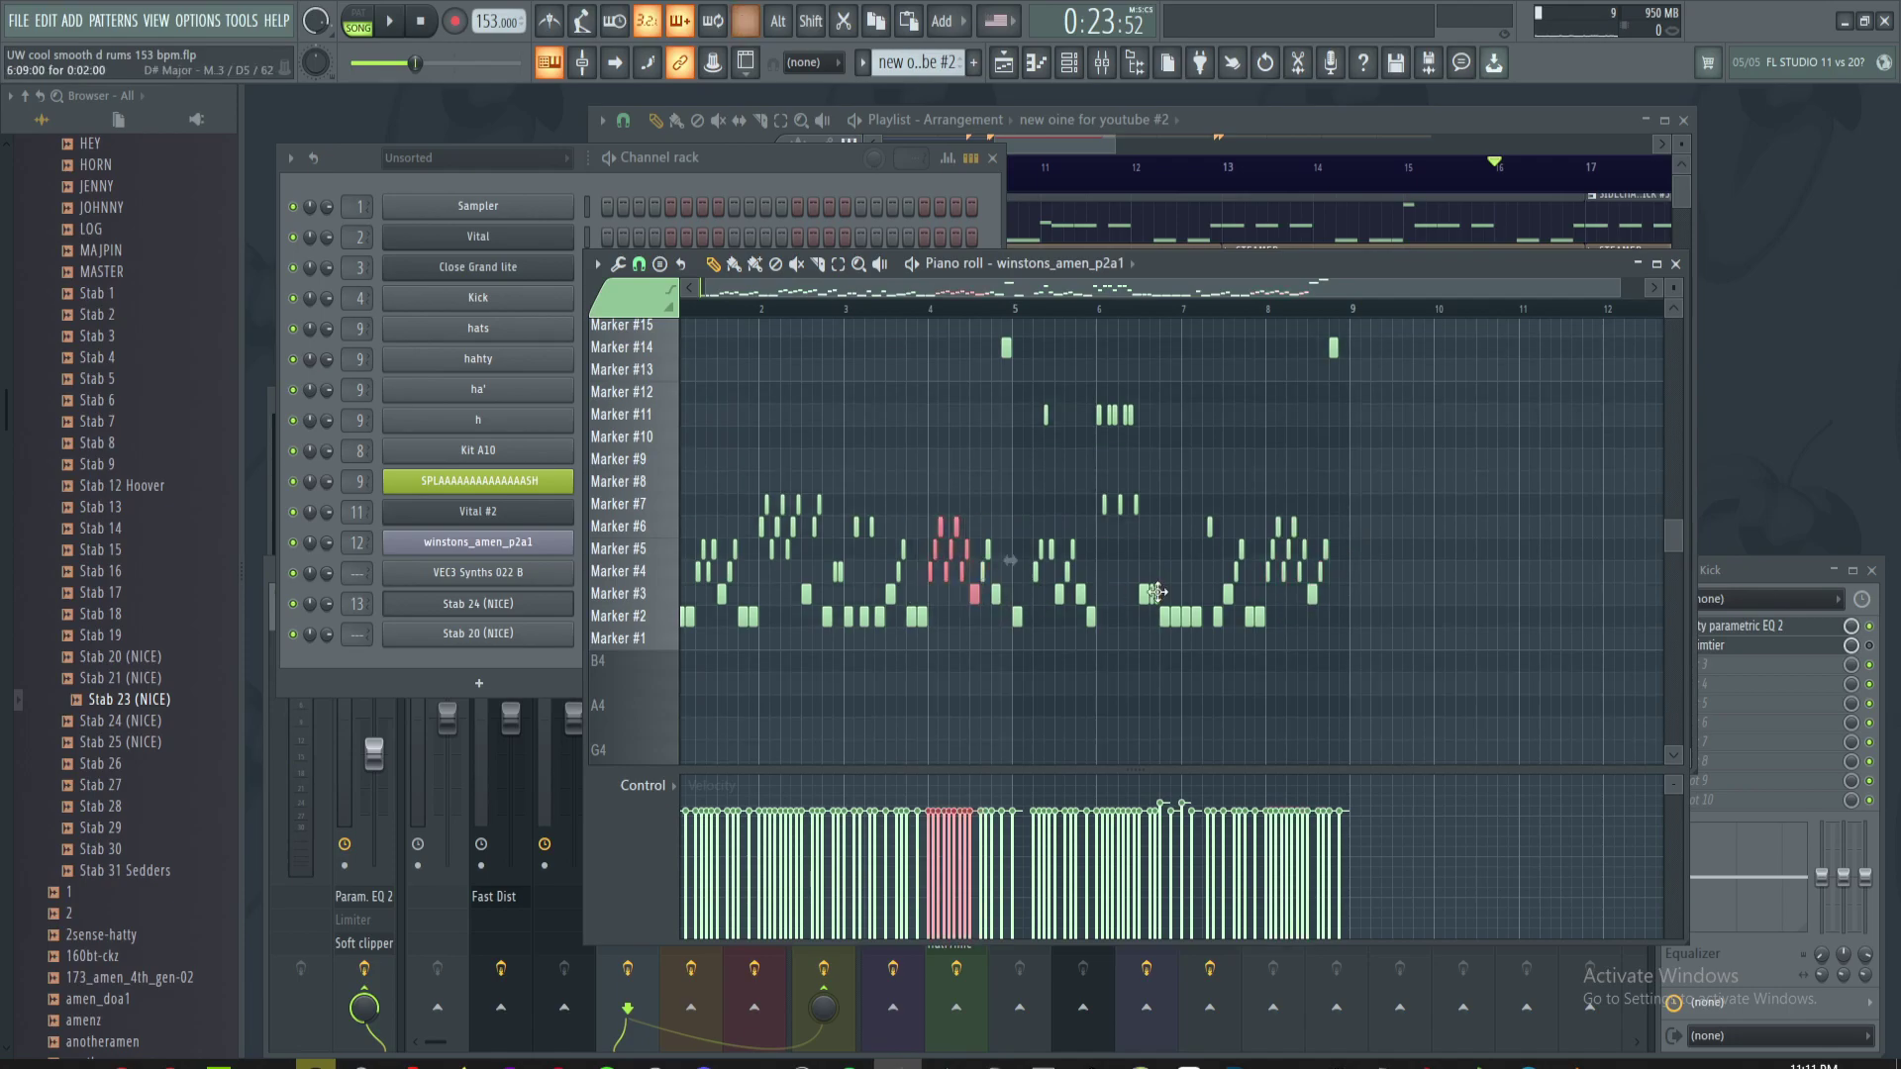
pyautogui.scroll(2, 1280, 595)
pyautogui.keyDown('ctrl'); pyautogui.click(1324, 485); pyautogui.keyUp('ctrl')
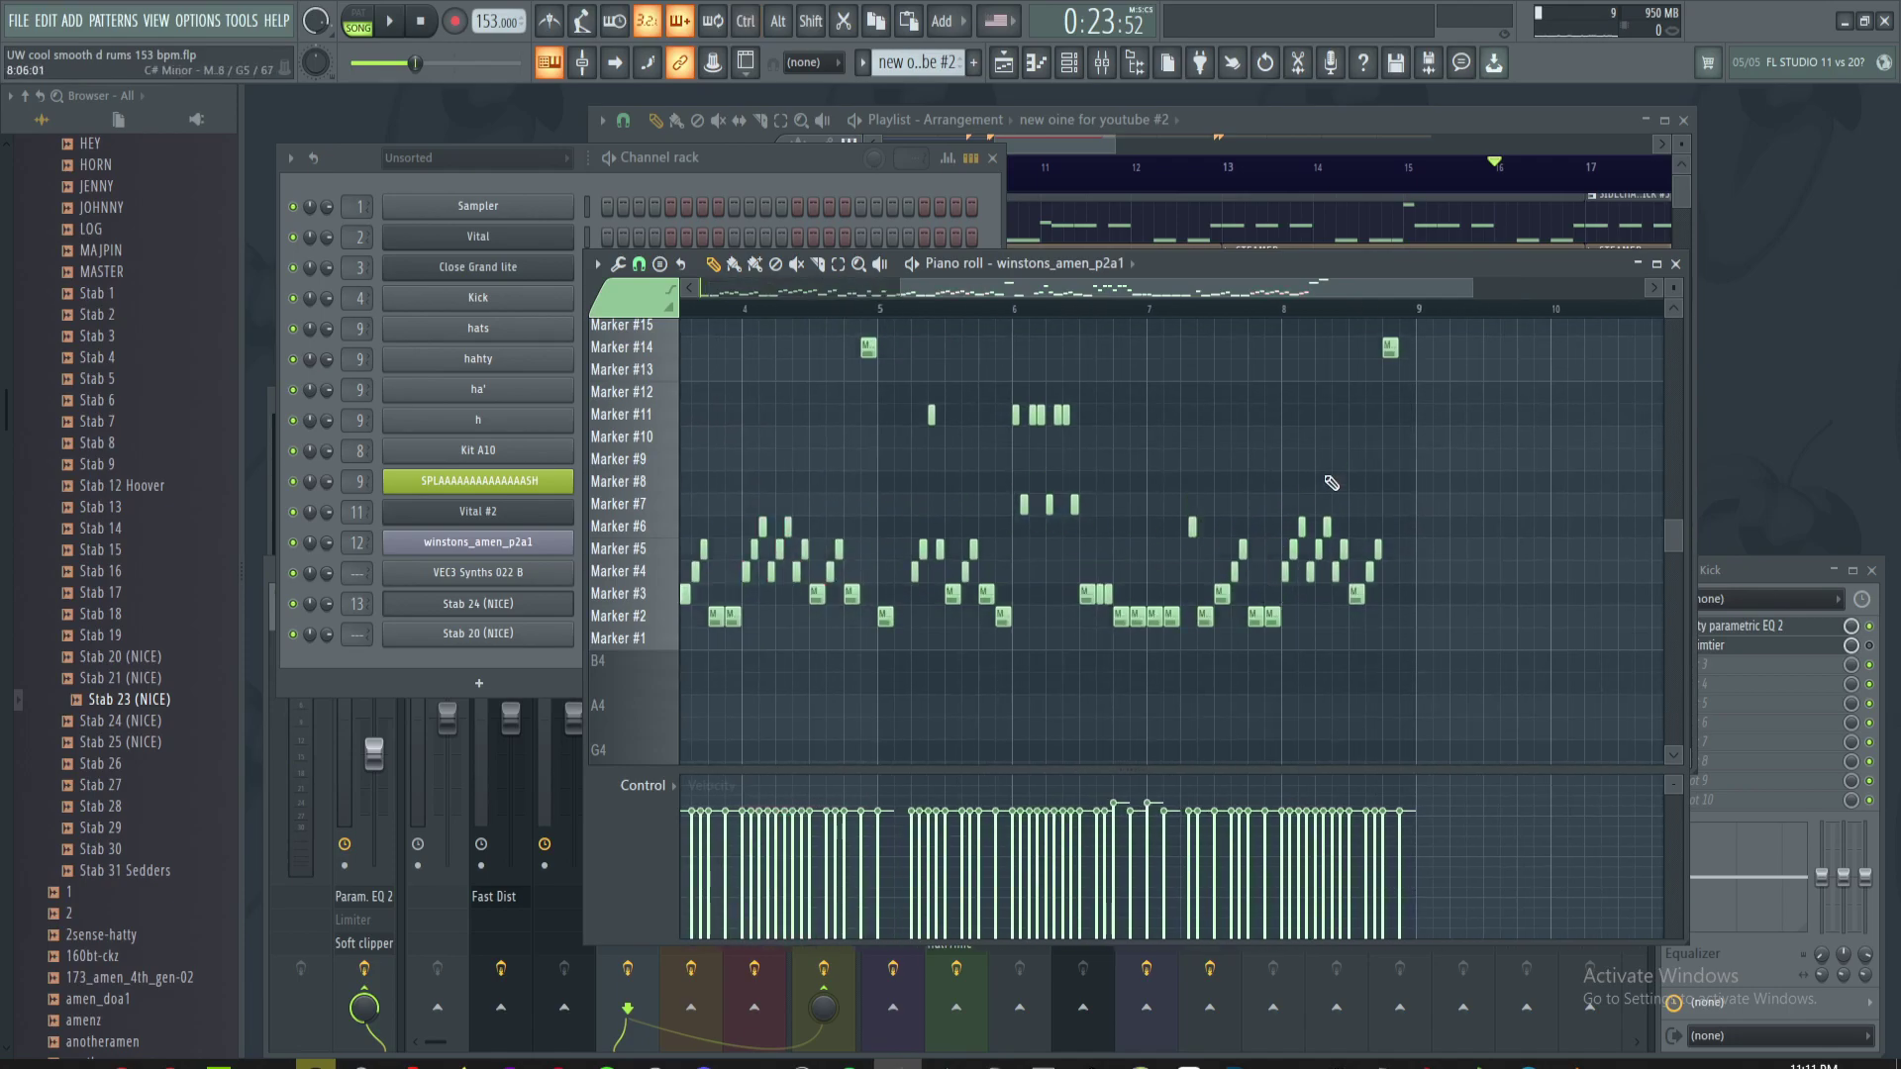
# - Play back from the start of bar 7 through bar 8 to check the Marker #14 and Marker #17 ending
pyautogui.scroll(3, 1322, 483)
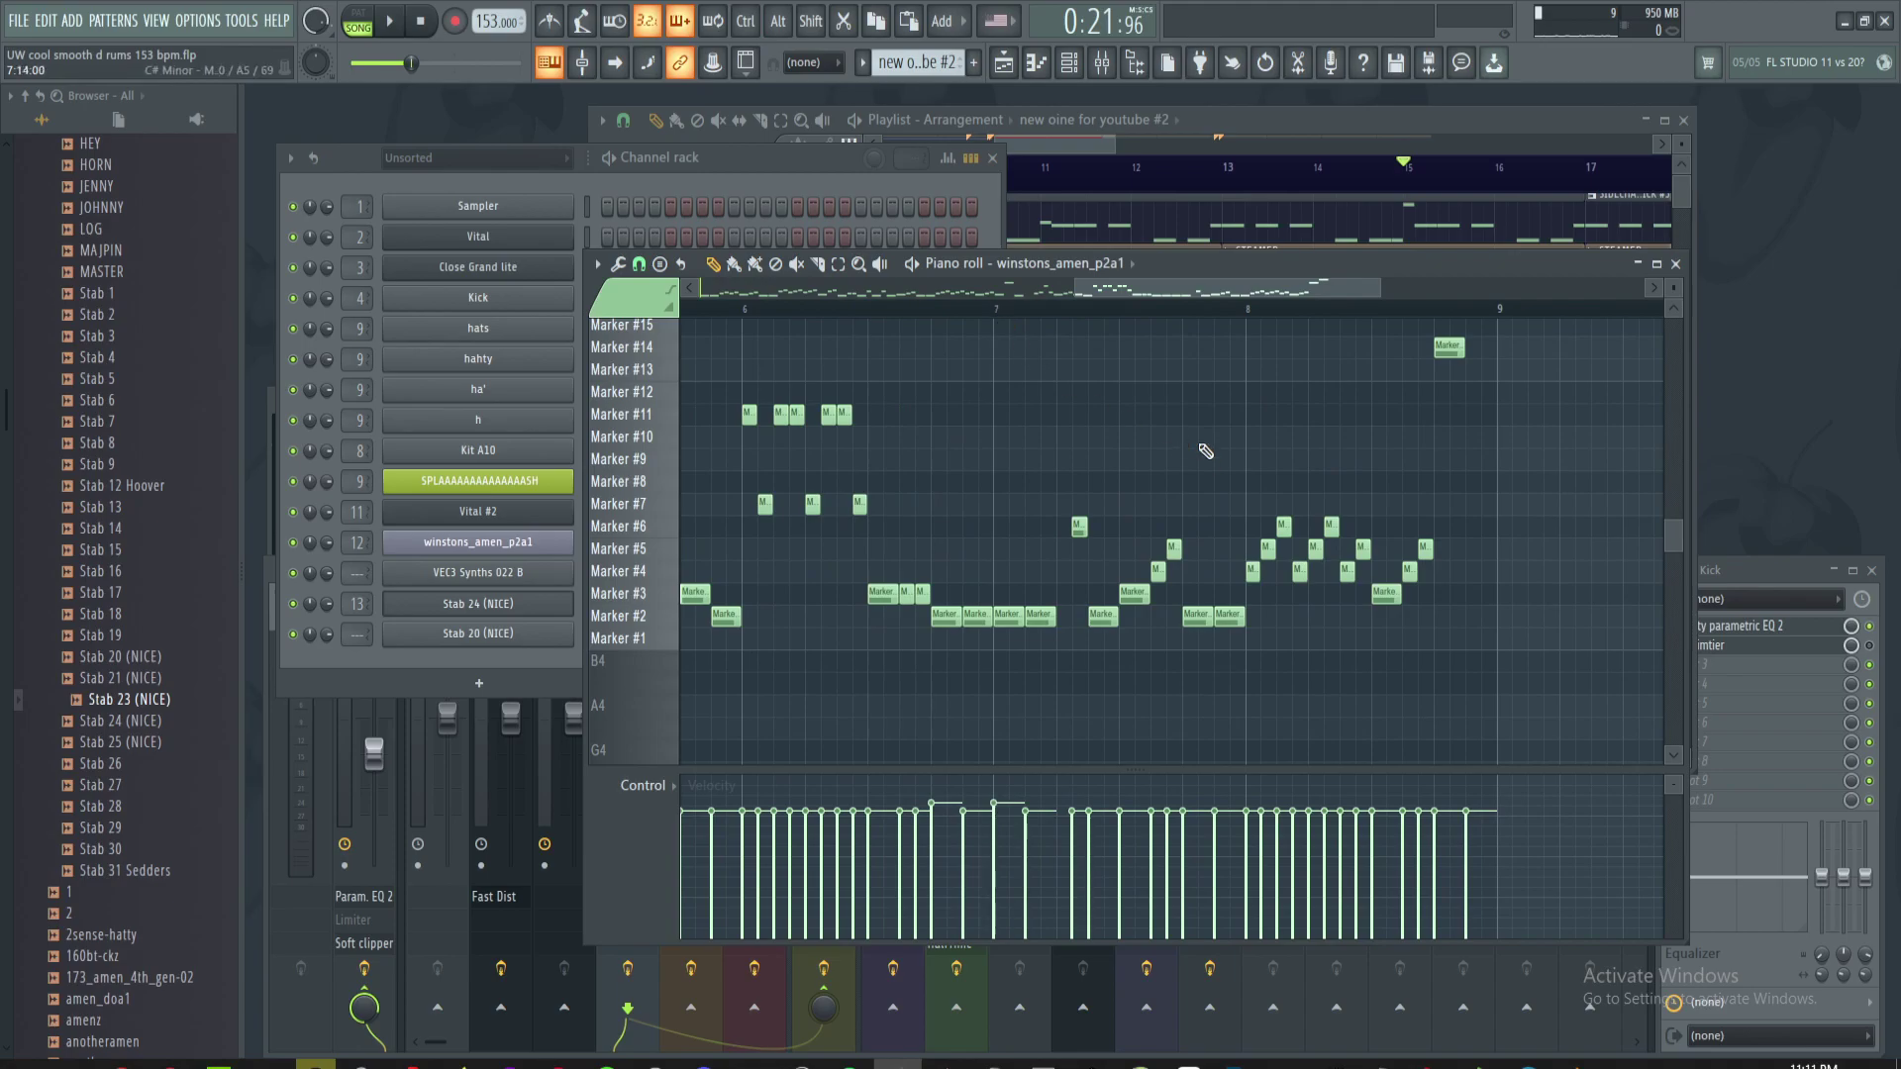
pyautogui.scroll(2, 1206, 451)
pyautogui.scroll(3, 1254, 435)
pyautogui.moveTo(1255, 436)
pyautogui.mouseDown()
pyautogui.moveTo(1442, 488)
pyautogui.moveTo(1292, 462)
pyautogui.moveTo(1230, 522)
pyautogui.moveTo(1247, 551)
pyautogui.mouseUp()
pyautogui.press('space')
pyautogui.scroll(1, 1293, 455)
pyautogui.press('space')
pyautogui.press('space')
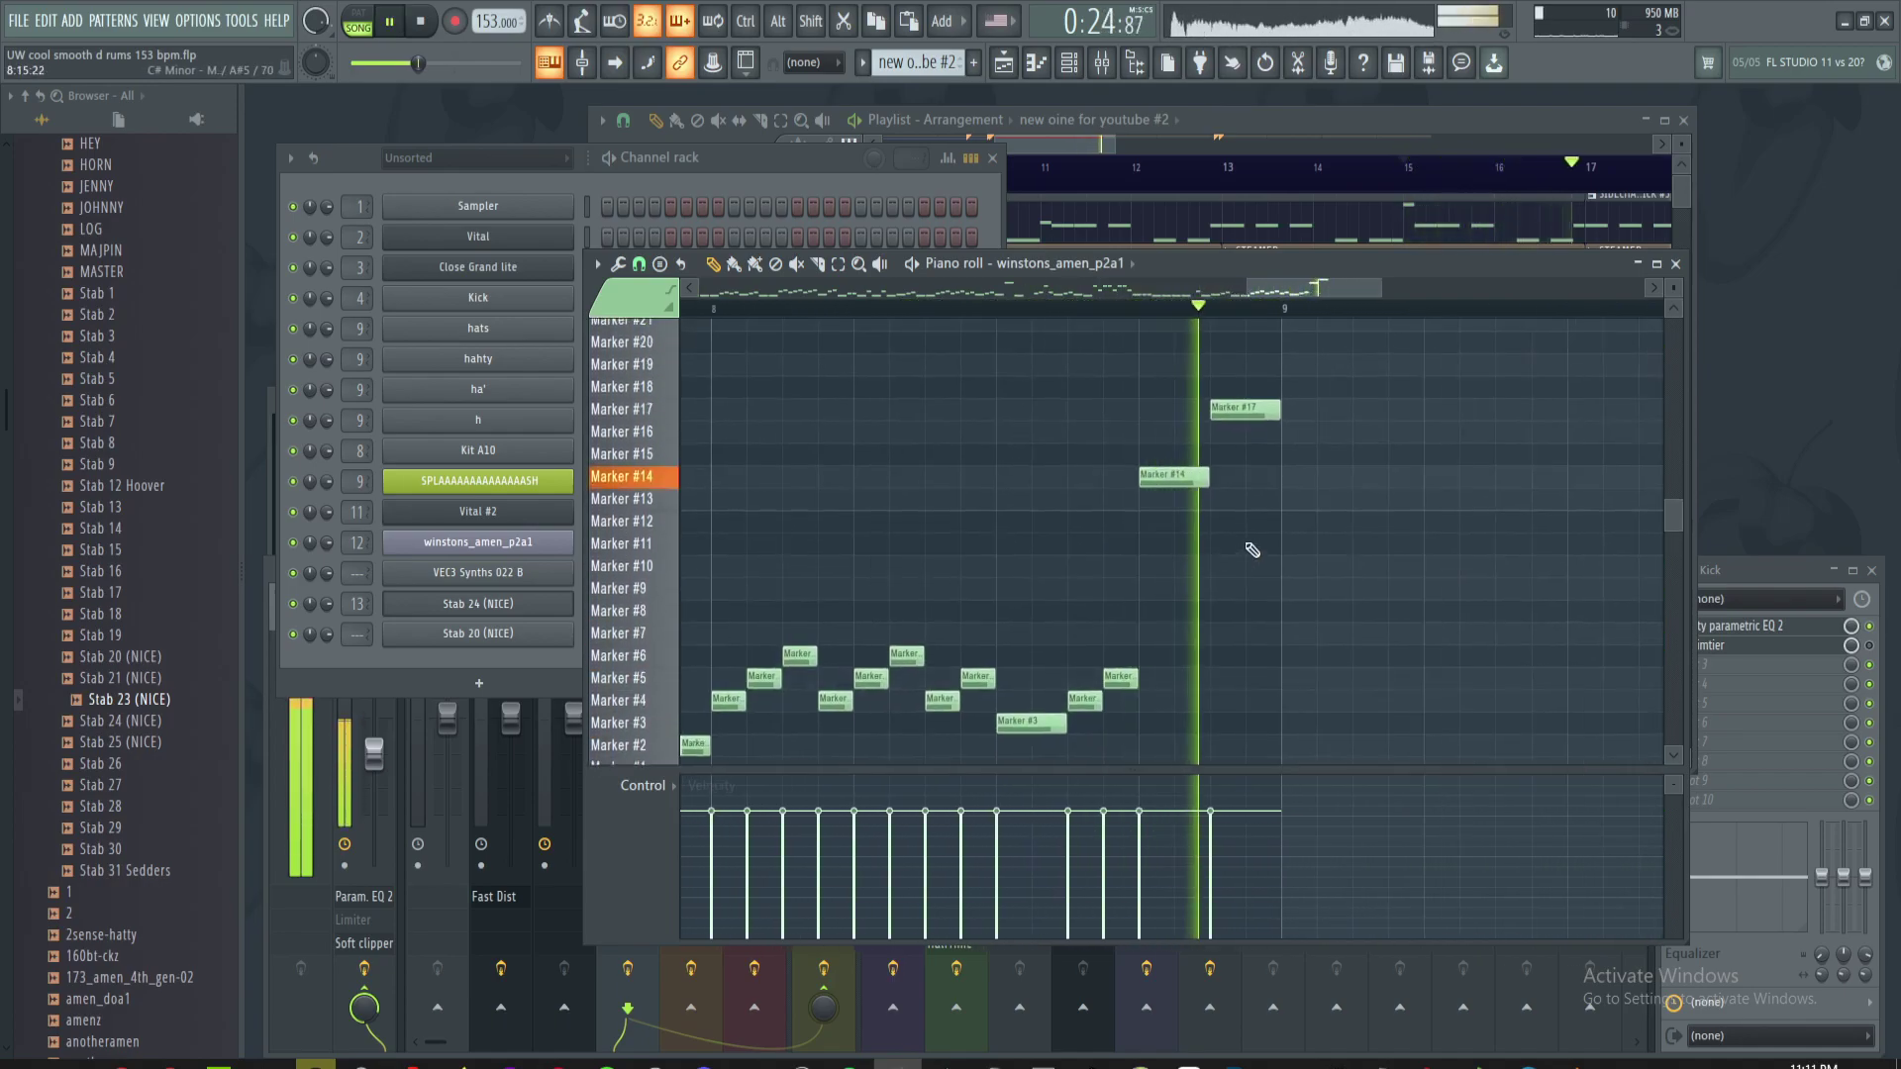
pyautogui.press('space')
pyautogui.scroll(1, 1242, 500)
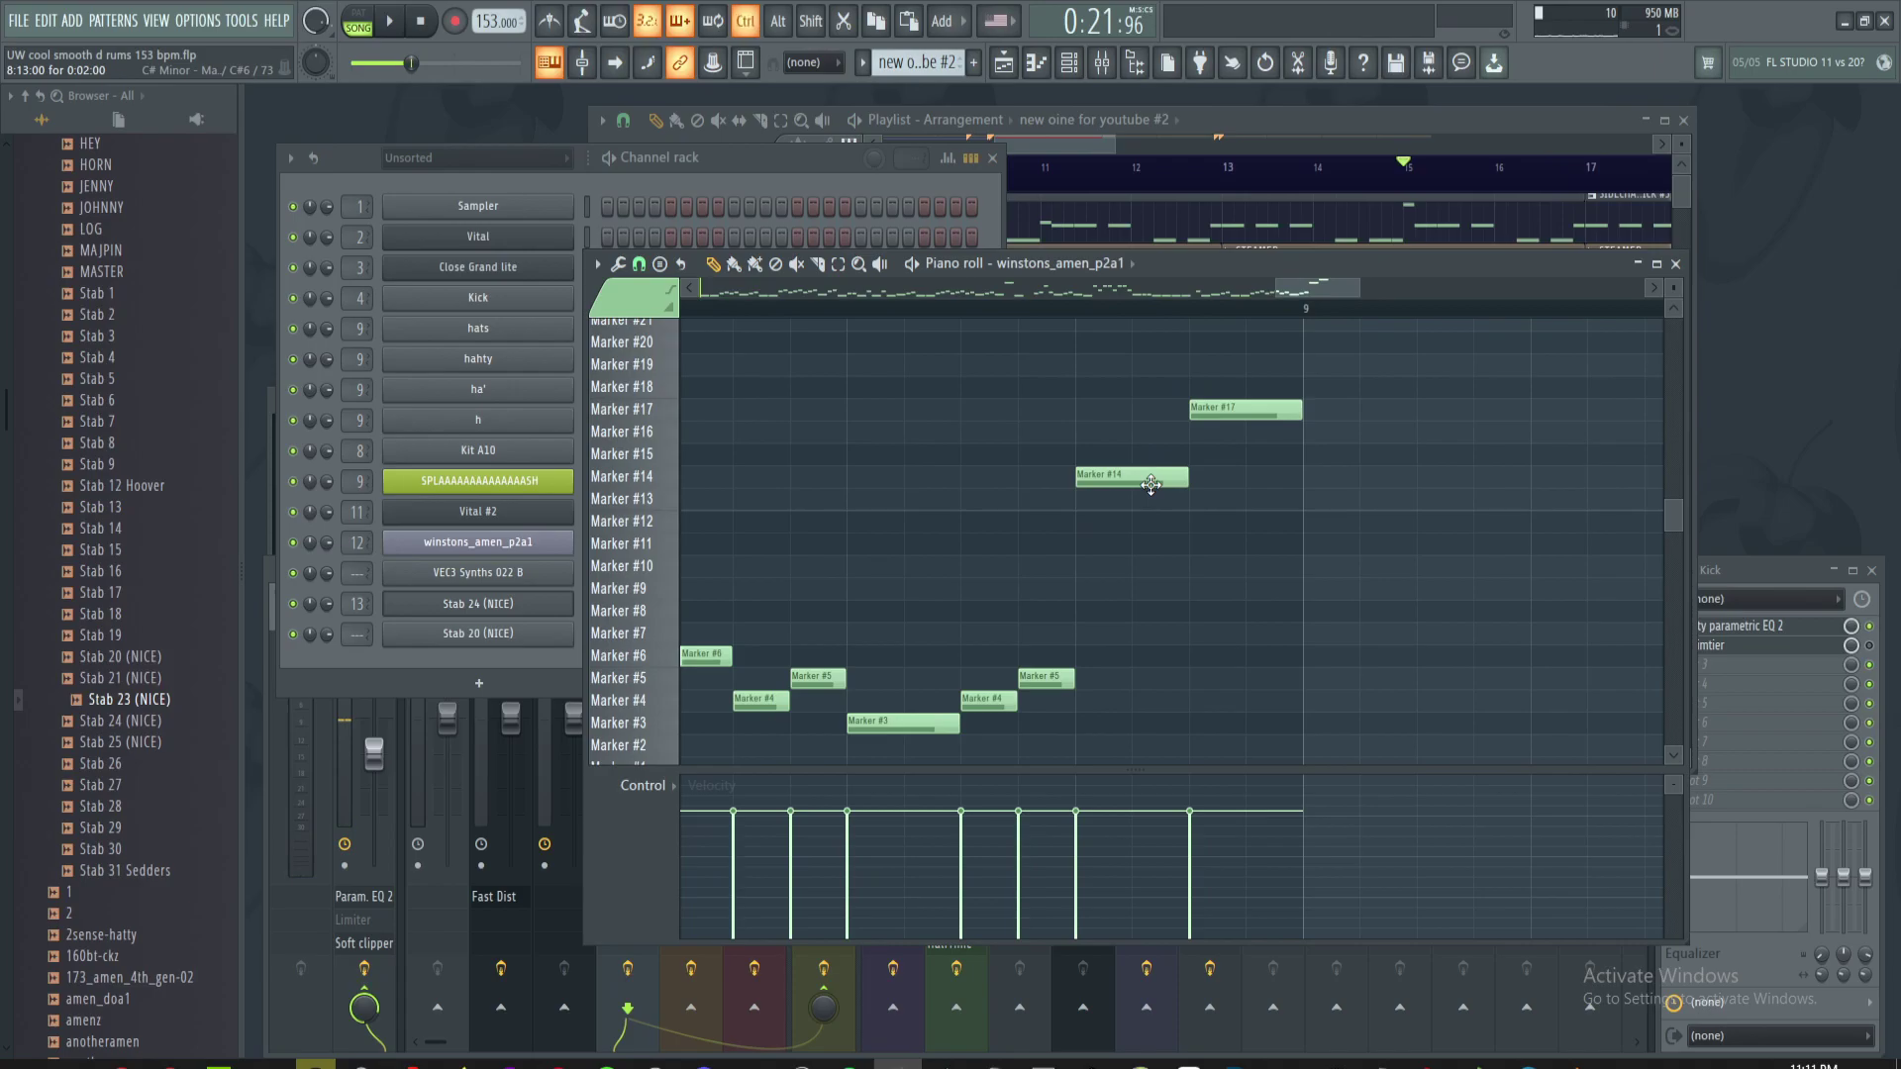
# - Try a second Marker #14 eighth in place of the Marker #17 at the end of bar 8 and play it back
pyautogui.click(1148, 477)
pyautogui.click(1228, 477)
pyautogui.scroll(-2, 1162, 487)
pyautogui.press('space')
pyautogui.scroll(3, 1050, 509)
pyautogui.press('space')
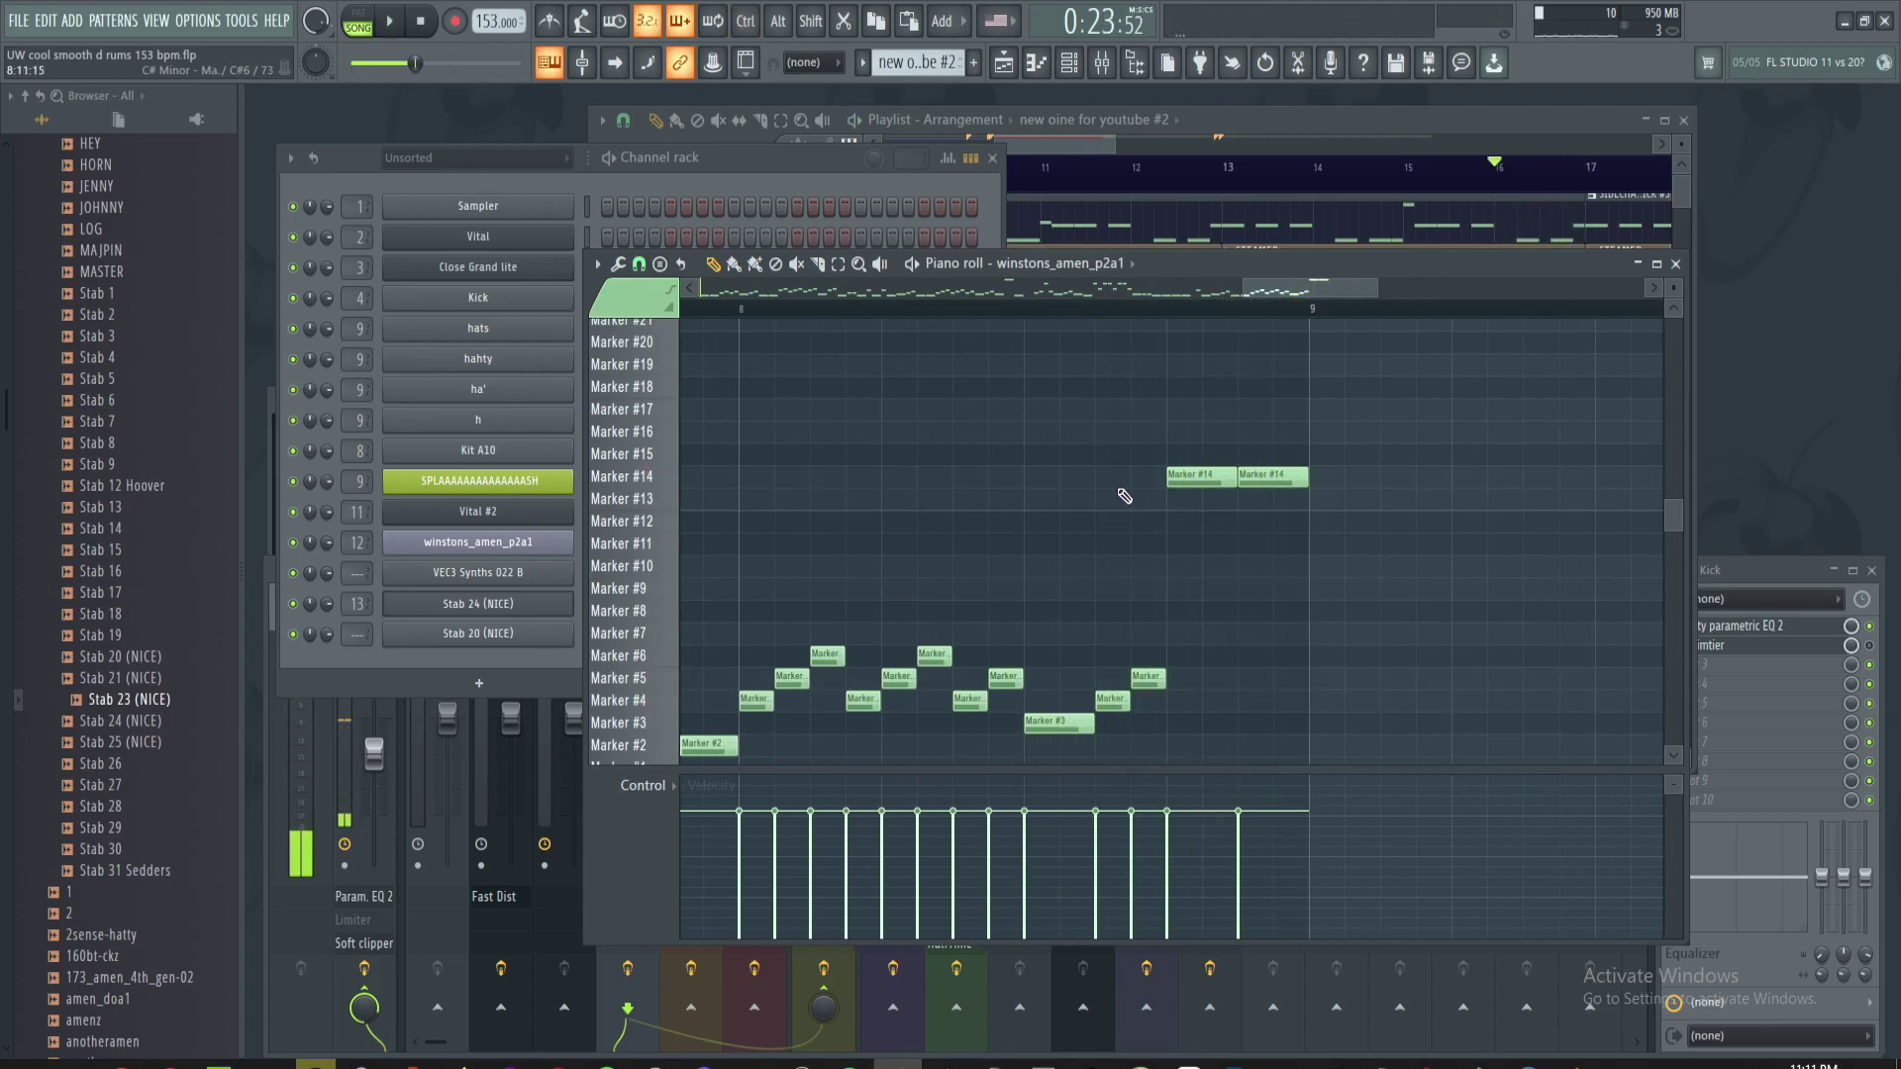
# - Move the final eighth of bar 8 up to Marker #17 and play back bar 8
pyautogui.moveTo(1276, 476); pyautogui.dragTo(1277, 406)
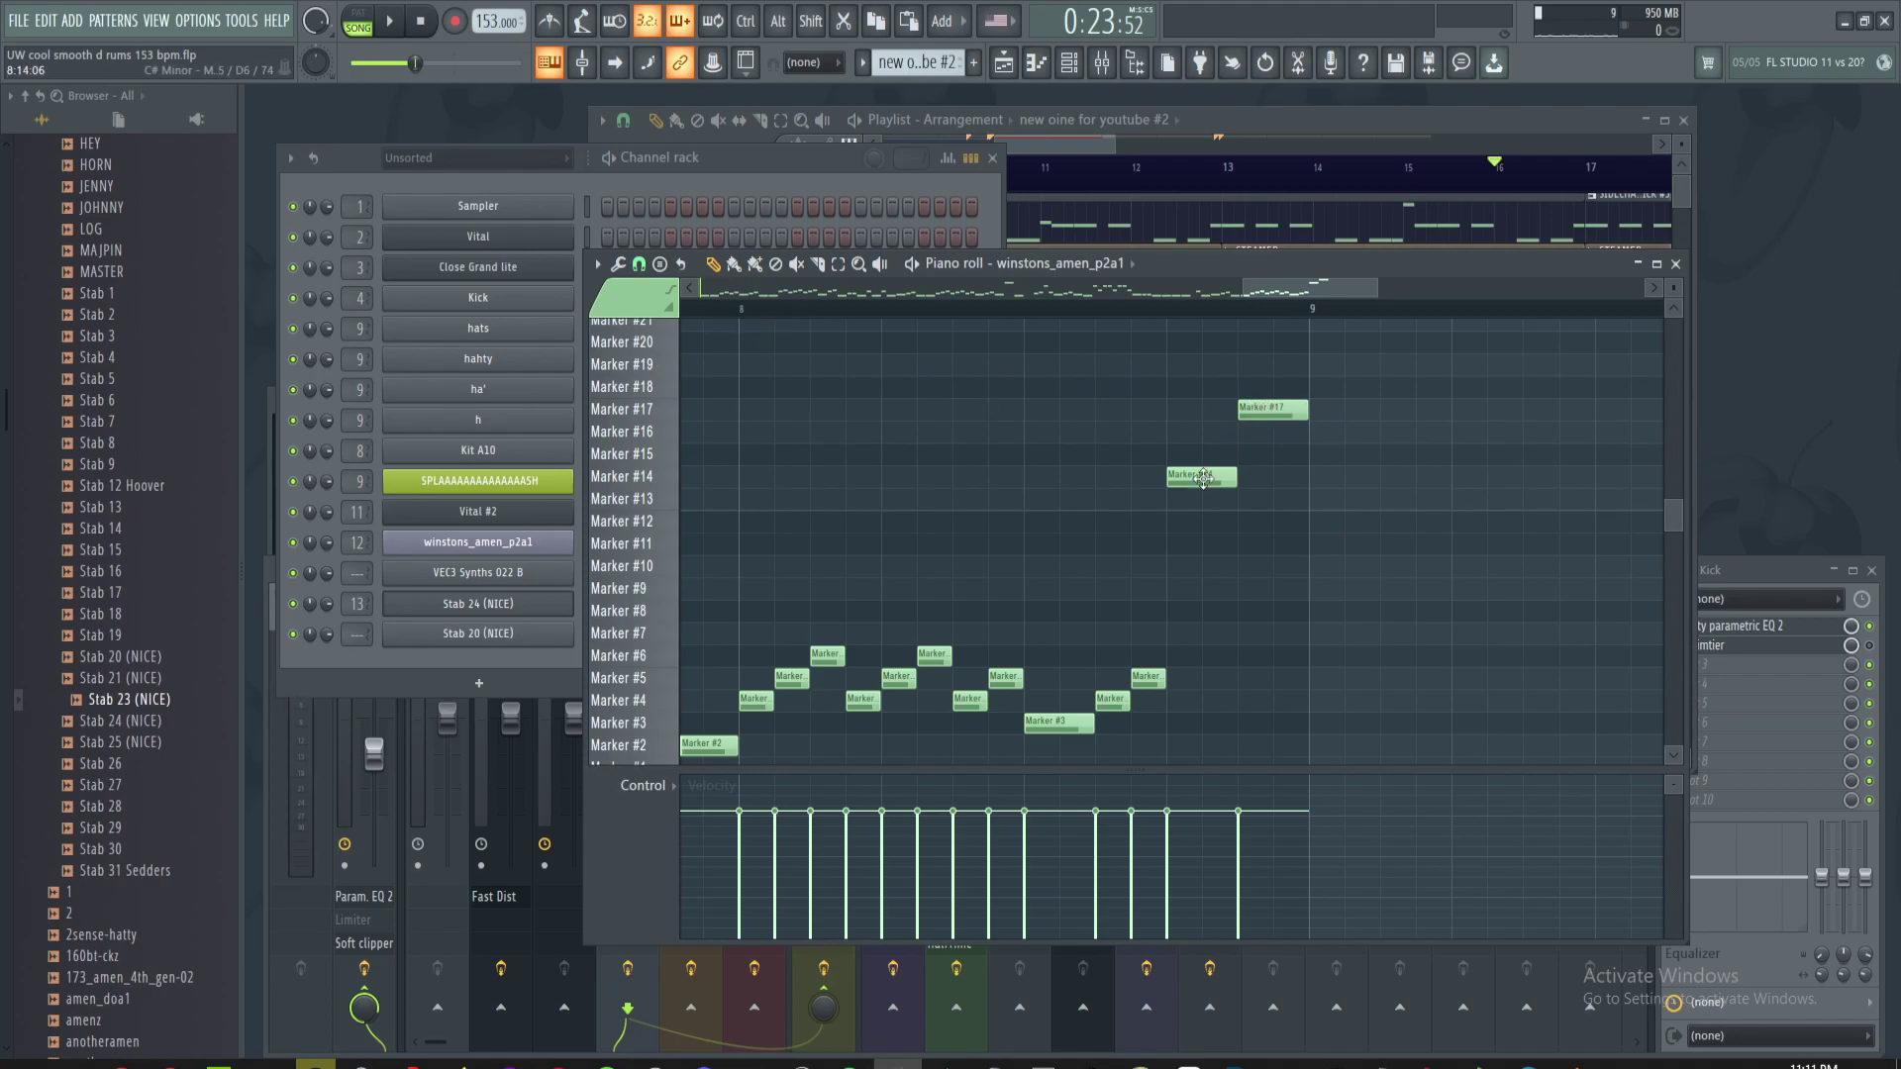
pyautogui.press('space')
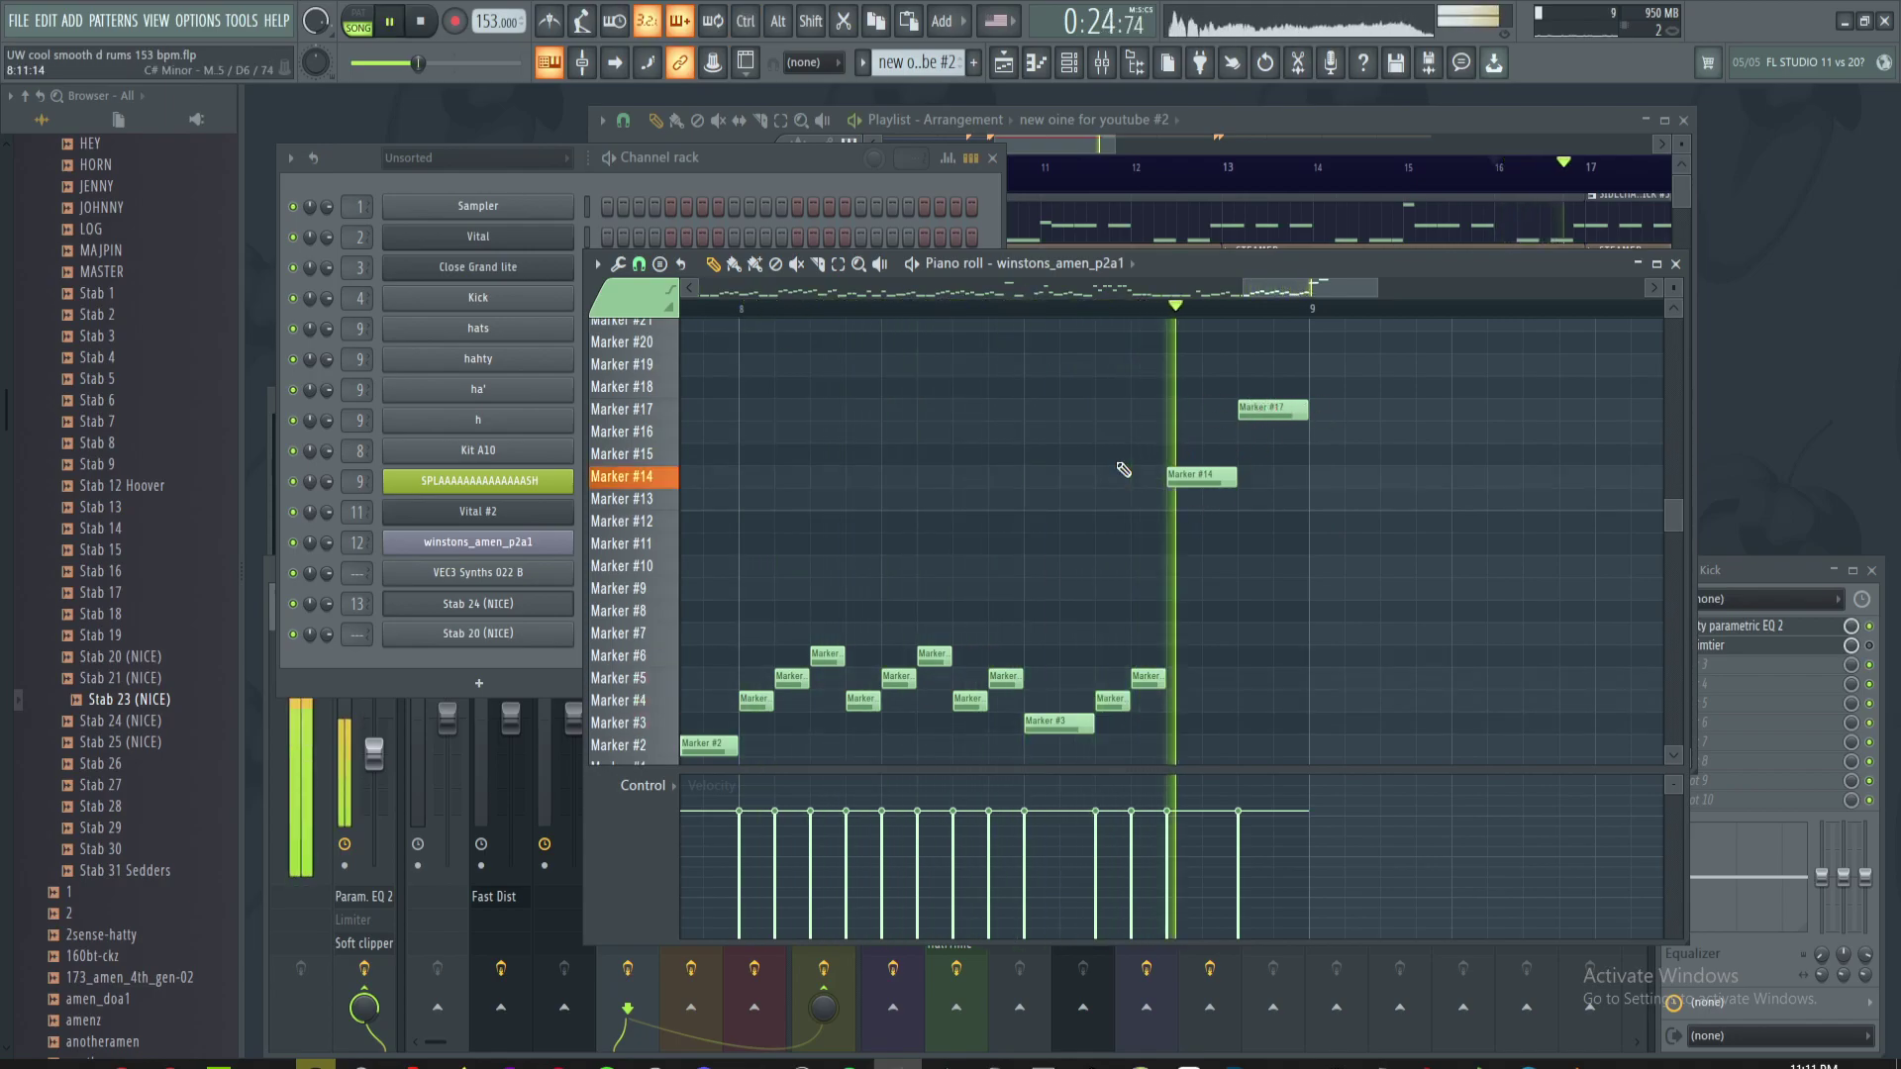
# - Play the playlist arrangement from bar 9 through the new oine for youtube #2 break into the section at bar 17, and save the project
pyautogui.press('F5')
pyautogui.press('space')
pyautogui.scroll(2, 1138, 454)
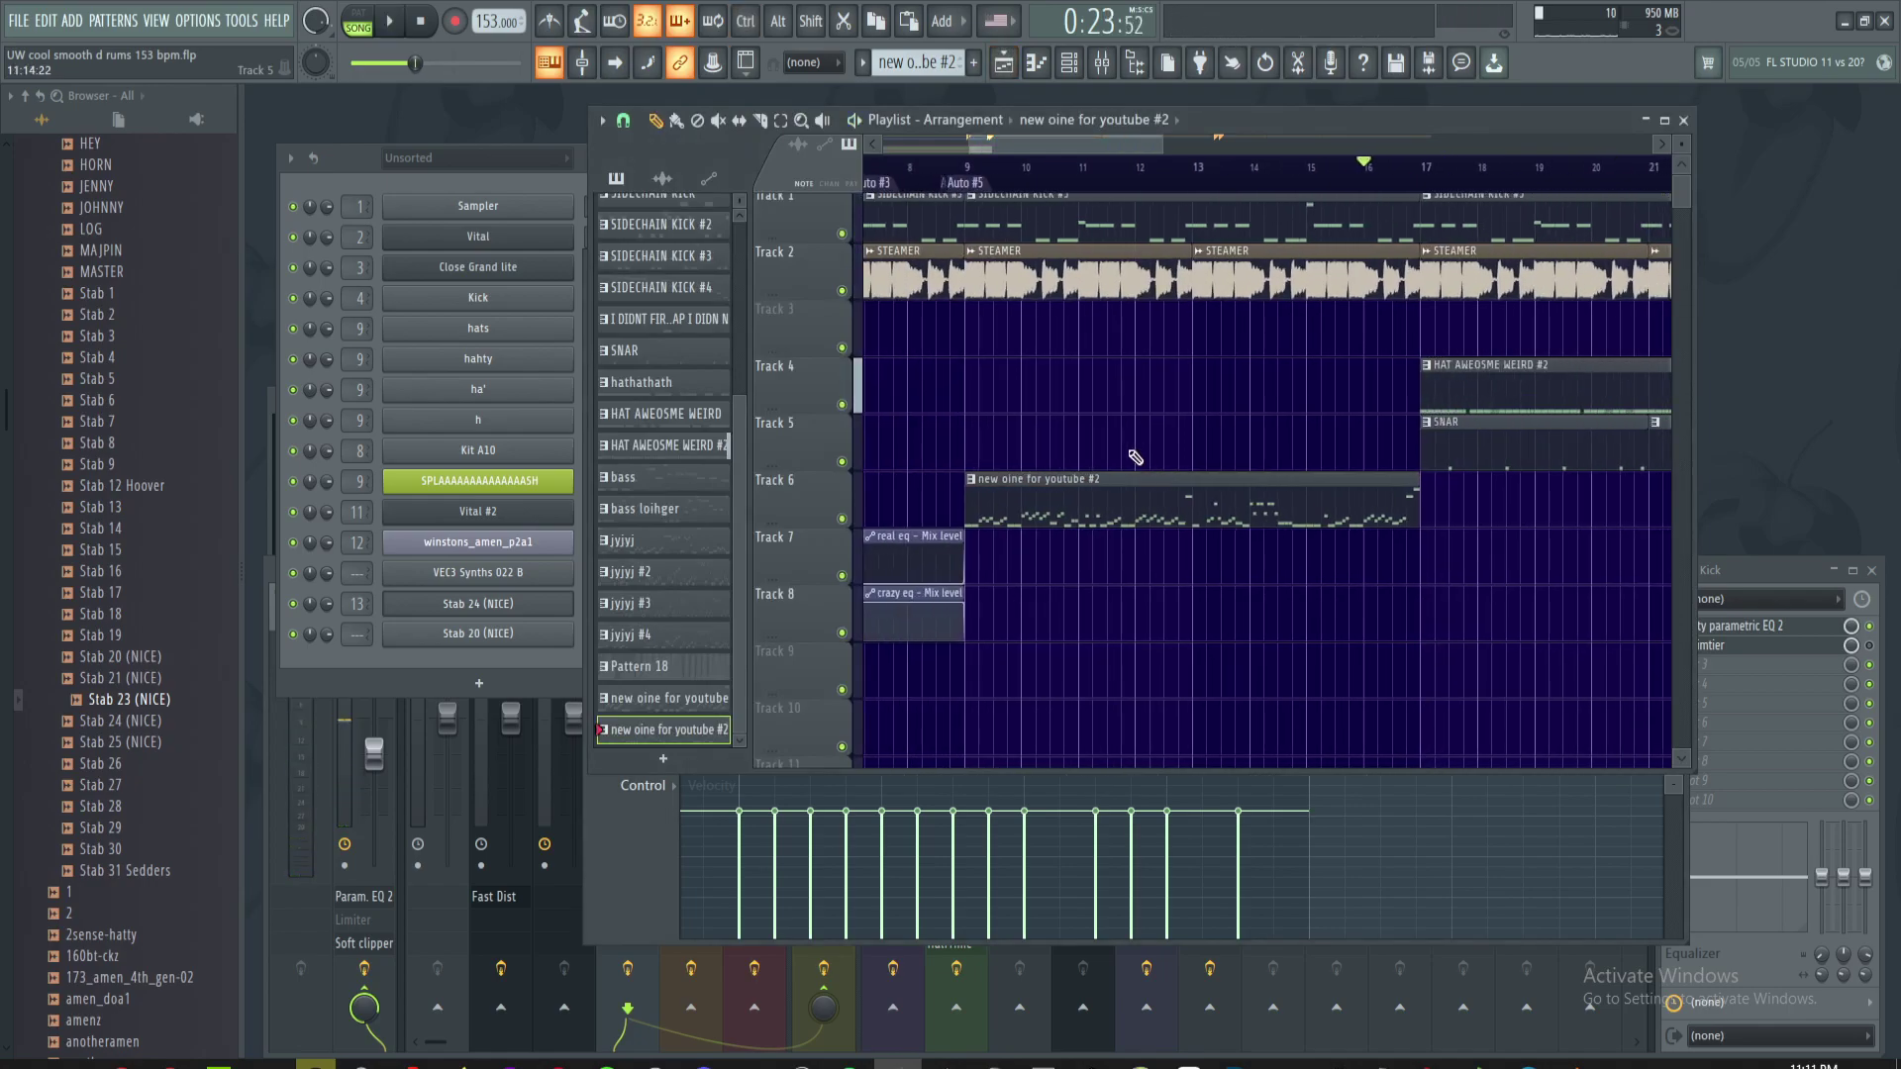
pyautogui.hscroll(-2, 1079, 439)
pyautogui.click(1007, 166)
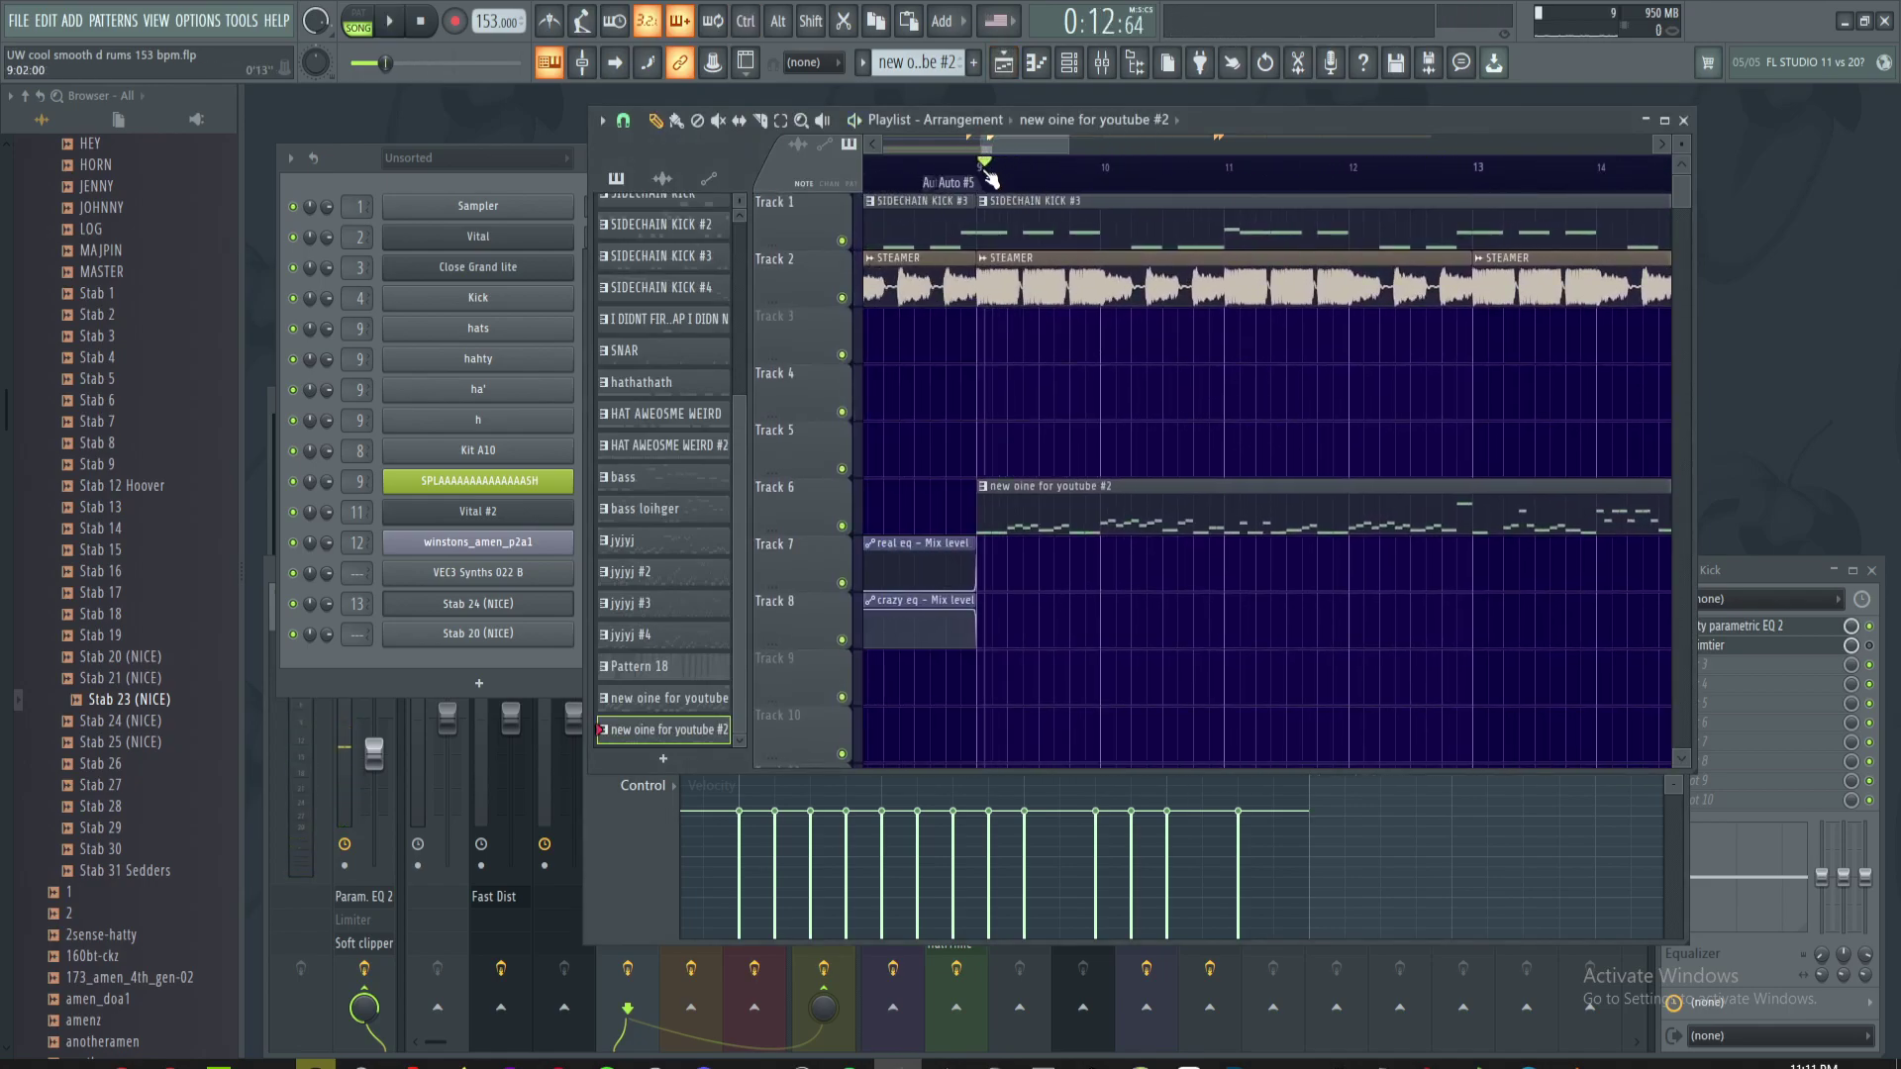
pyautogui.moveTo(1348, 379); pyautogui.dragTo(1201, 428)
pyautogui.press('space')
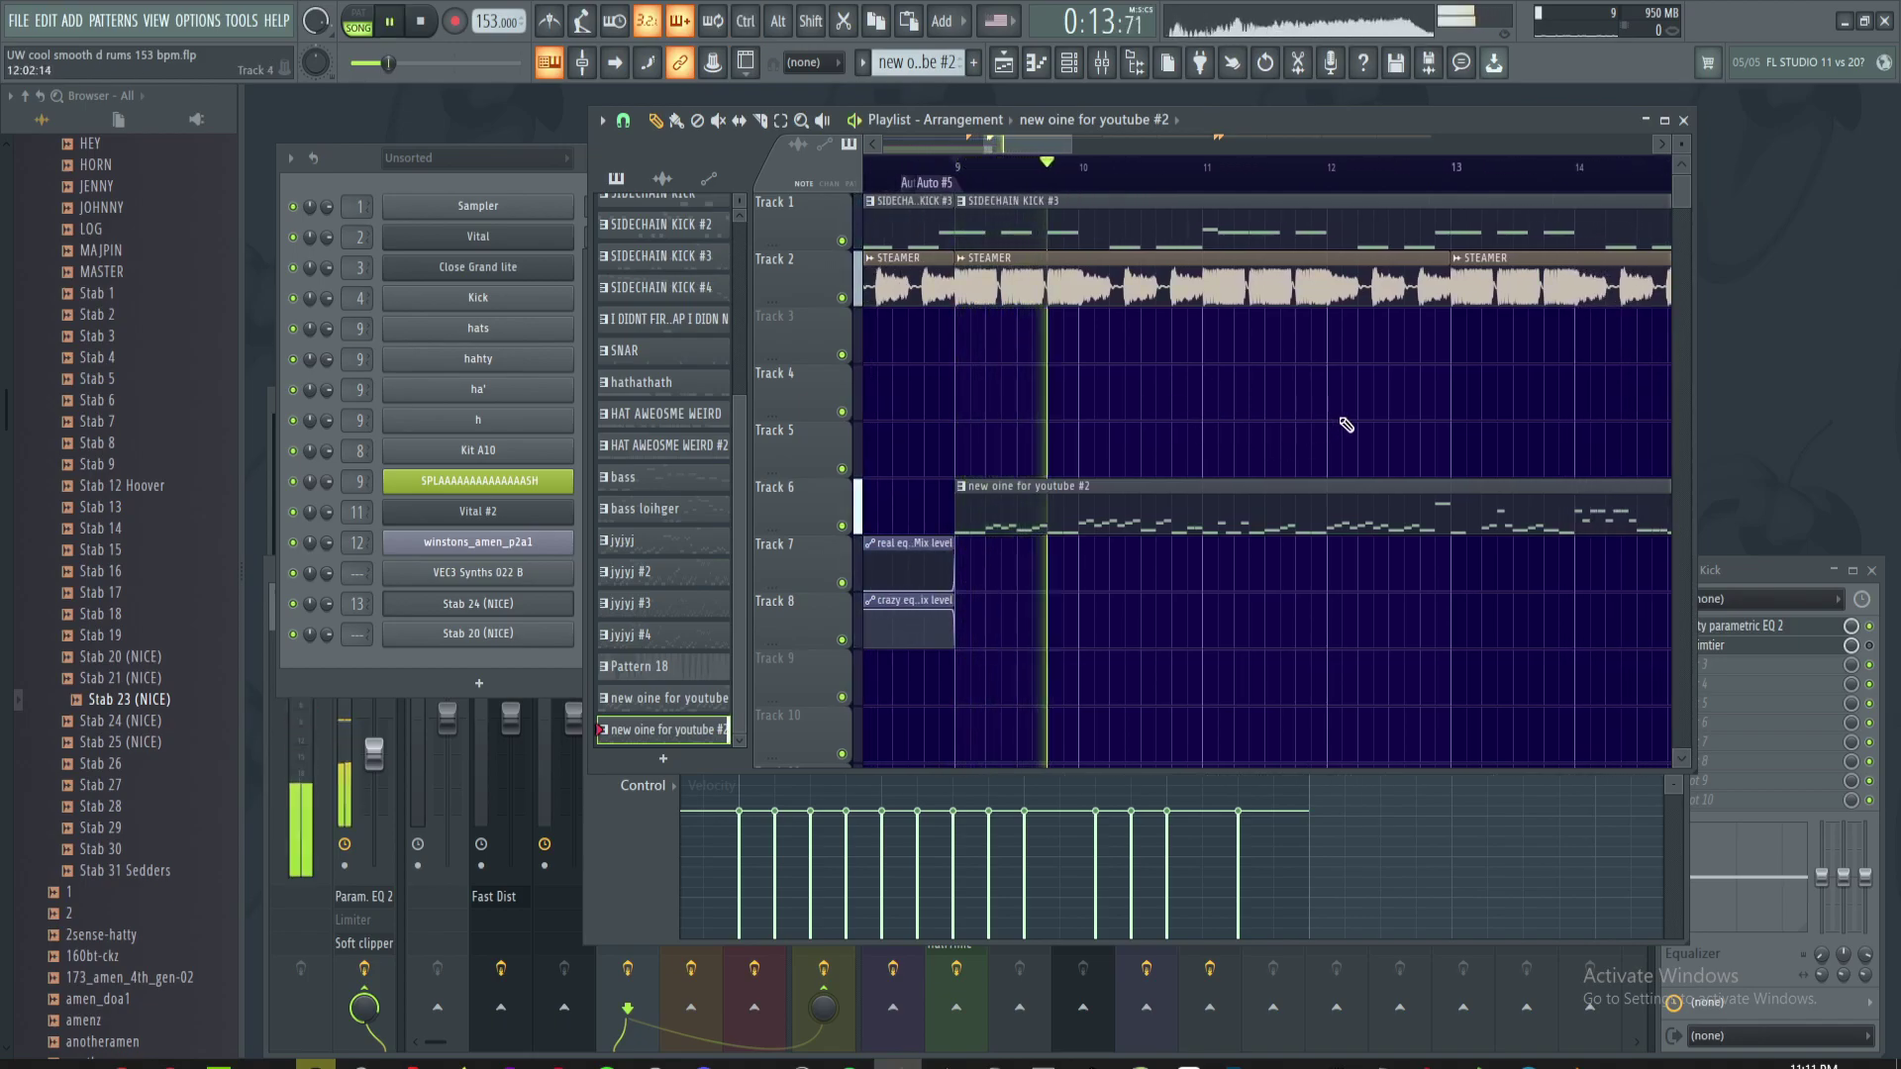
pyautogui.moveTo(1353, 411); pyautogui.dragTo(1332, 427)
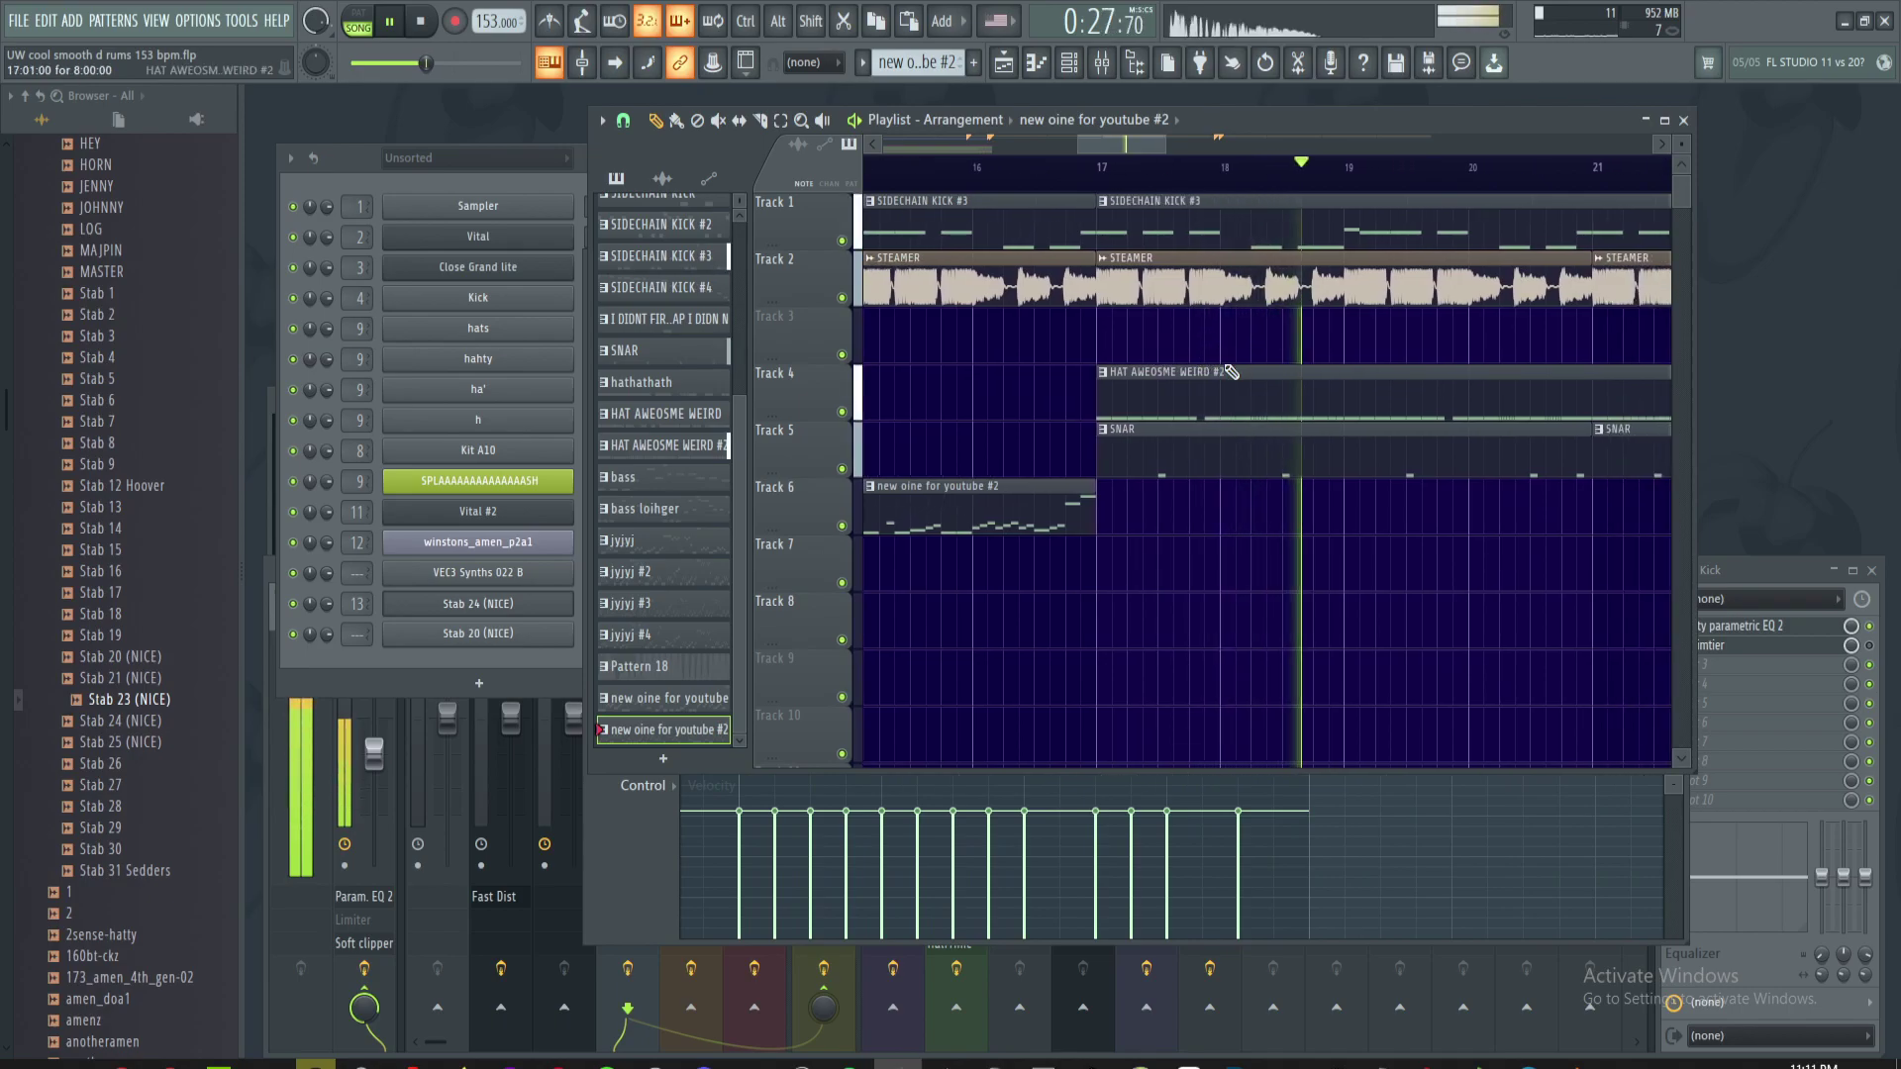
pyautogui.hotkey('ctrl', 's')
pyautogui.scroll(-3, 1307, 350)
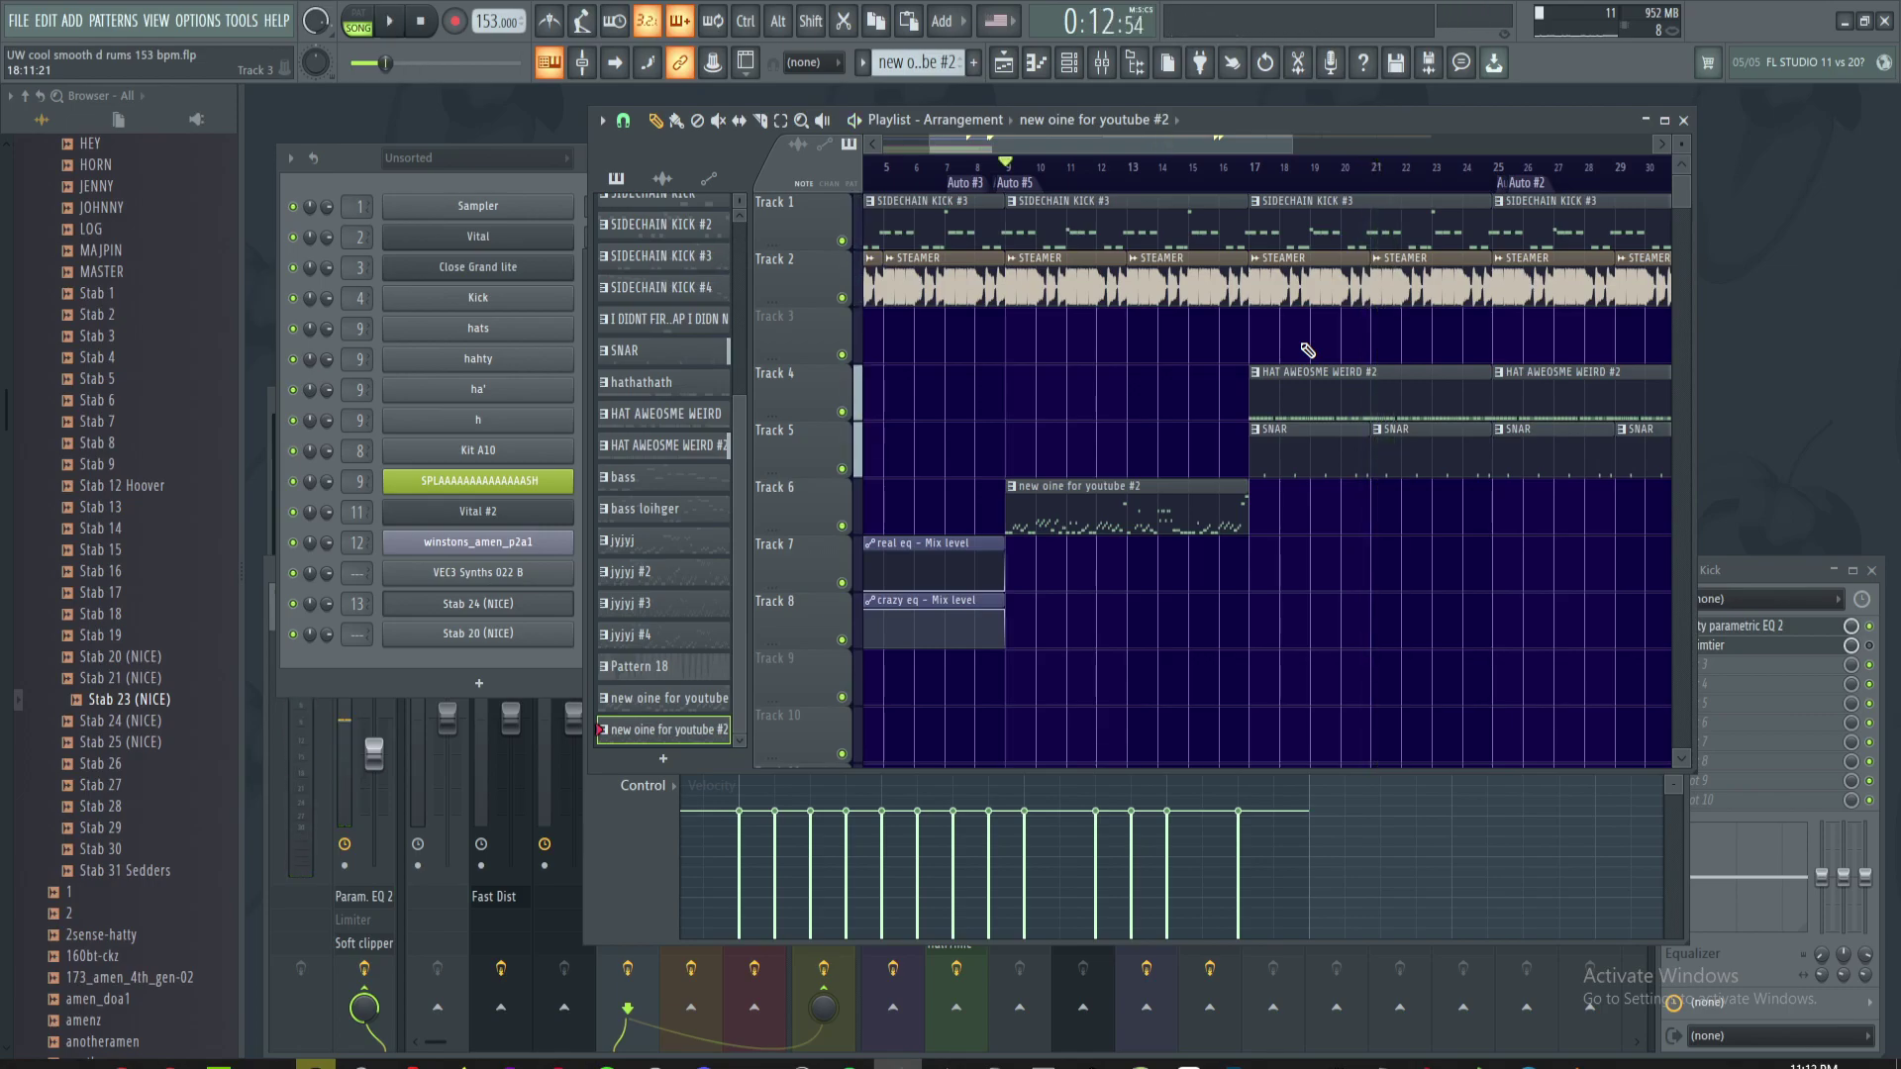
# - Raise the Master fader level with the other mixer tracks' faders and replay the arrangement from bar 9 through the chopped break
pyautogui.click(390, 781)
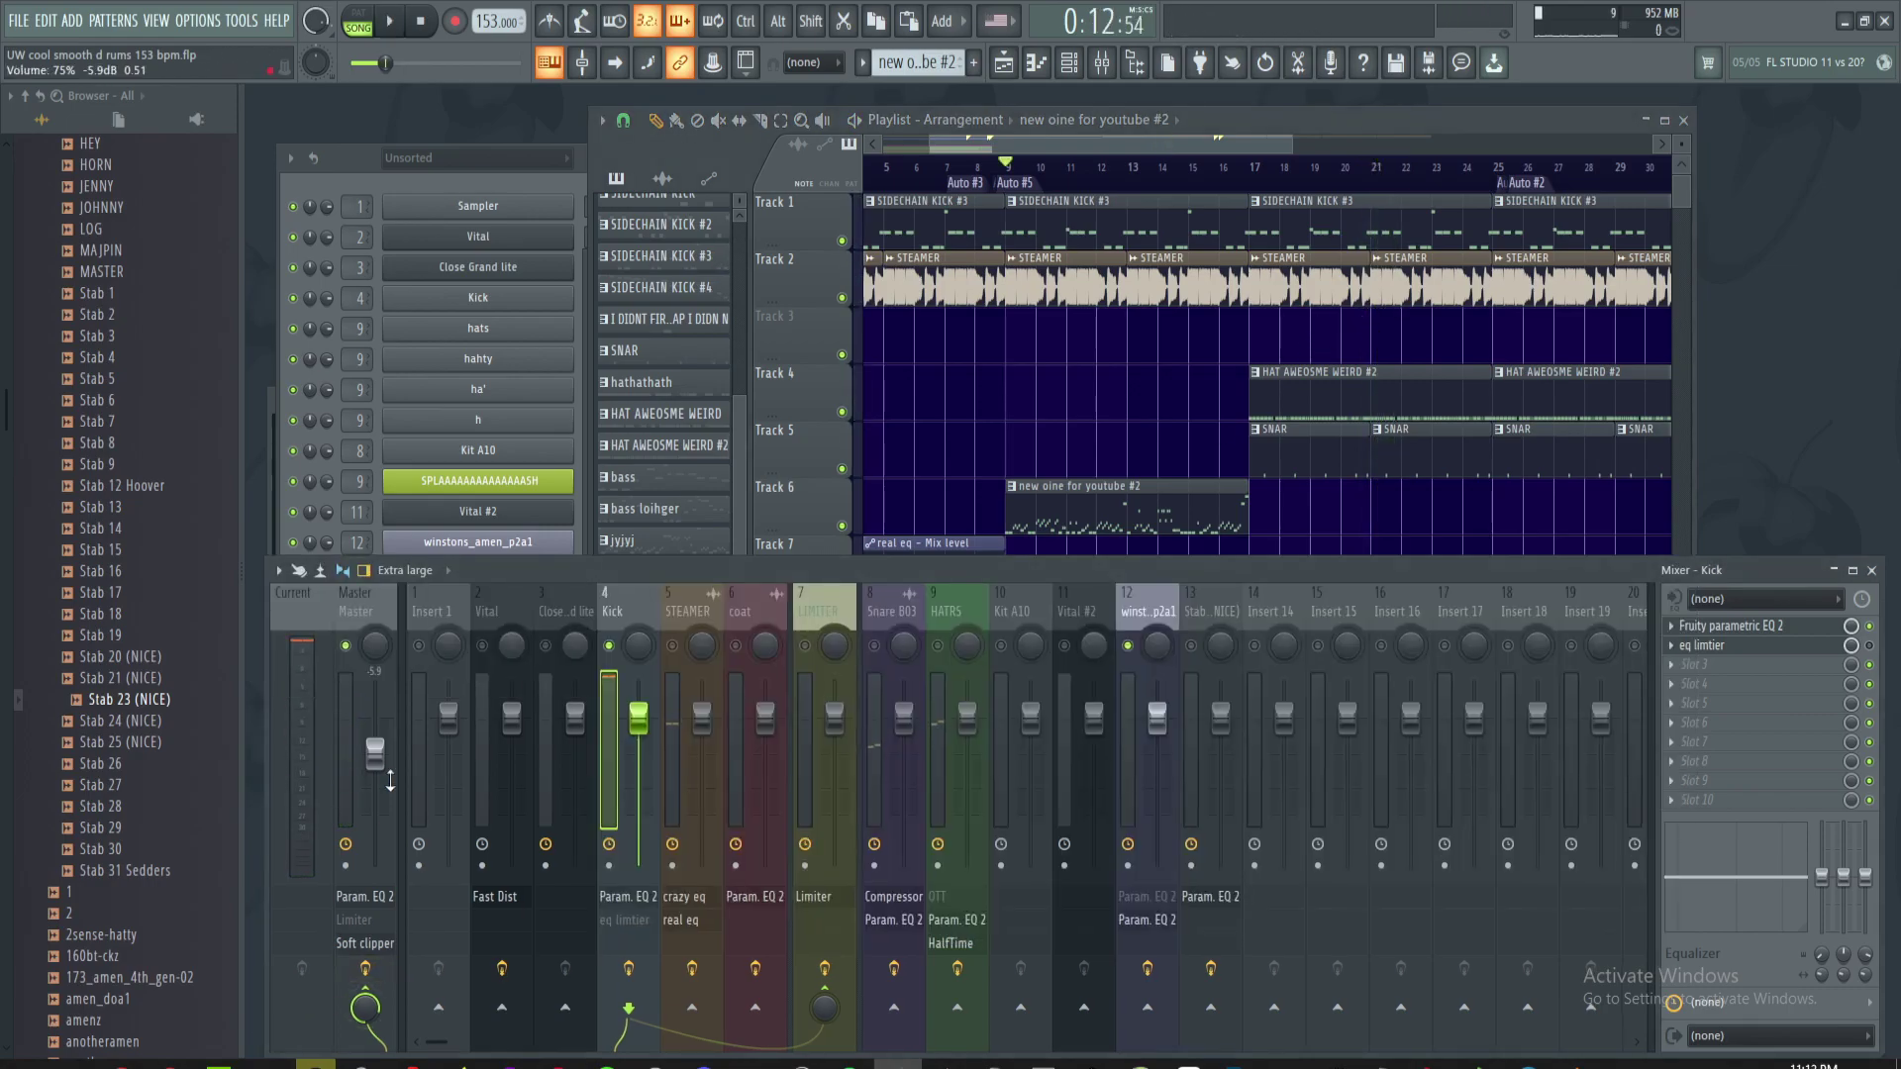
pyautogui.moveTo(377, 765); pyautogui.dragTo(377, 720)
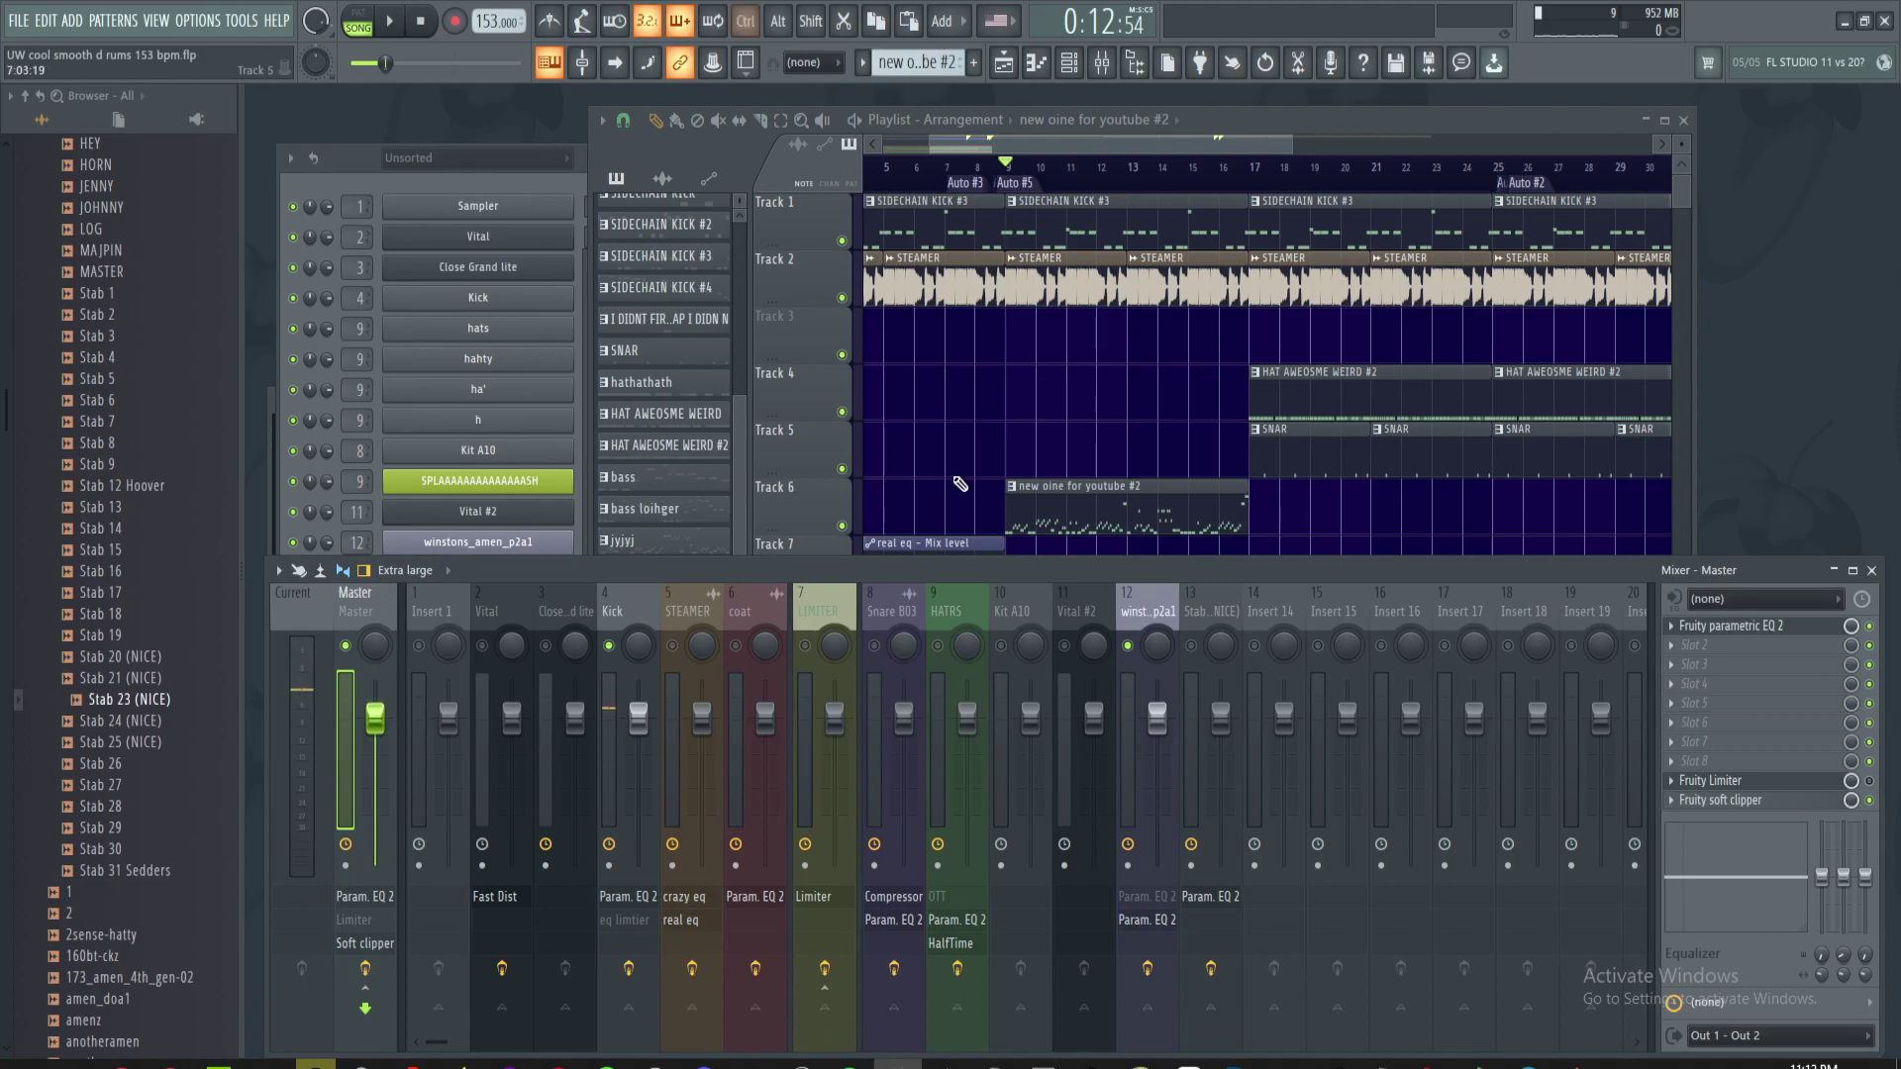
pyautogui.scroll(5, 948, 487)
pyautogui.click(984, 159)
pyautogui.moveTo(1205, 331); pyautogui.dragTo(1076, 413)
pyautogui.press('space')
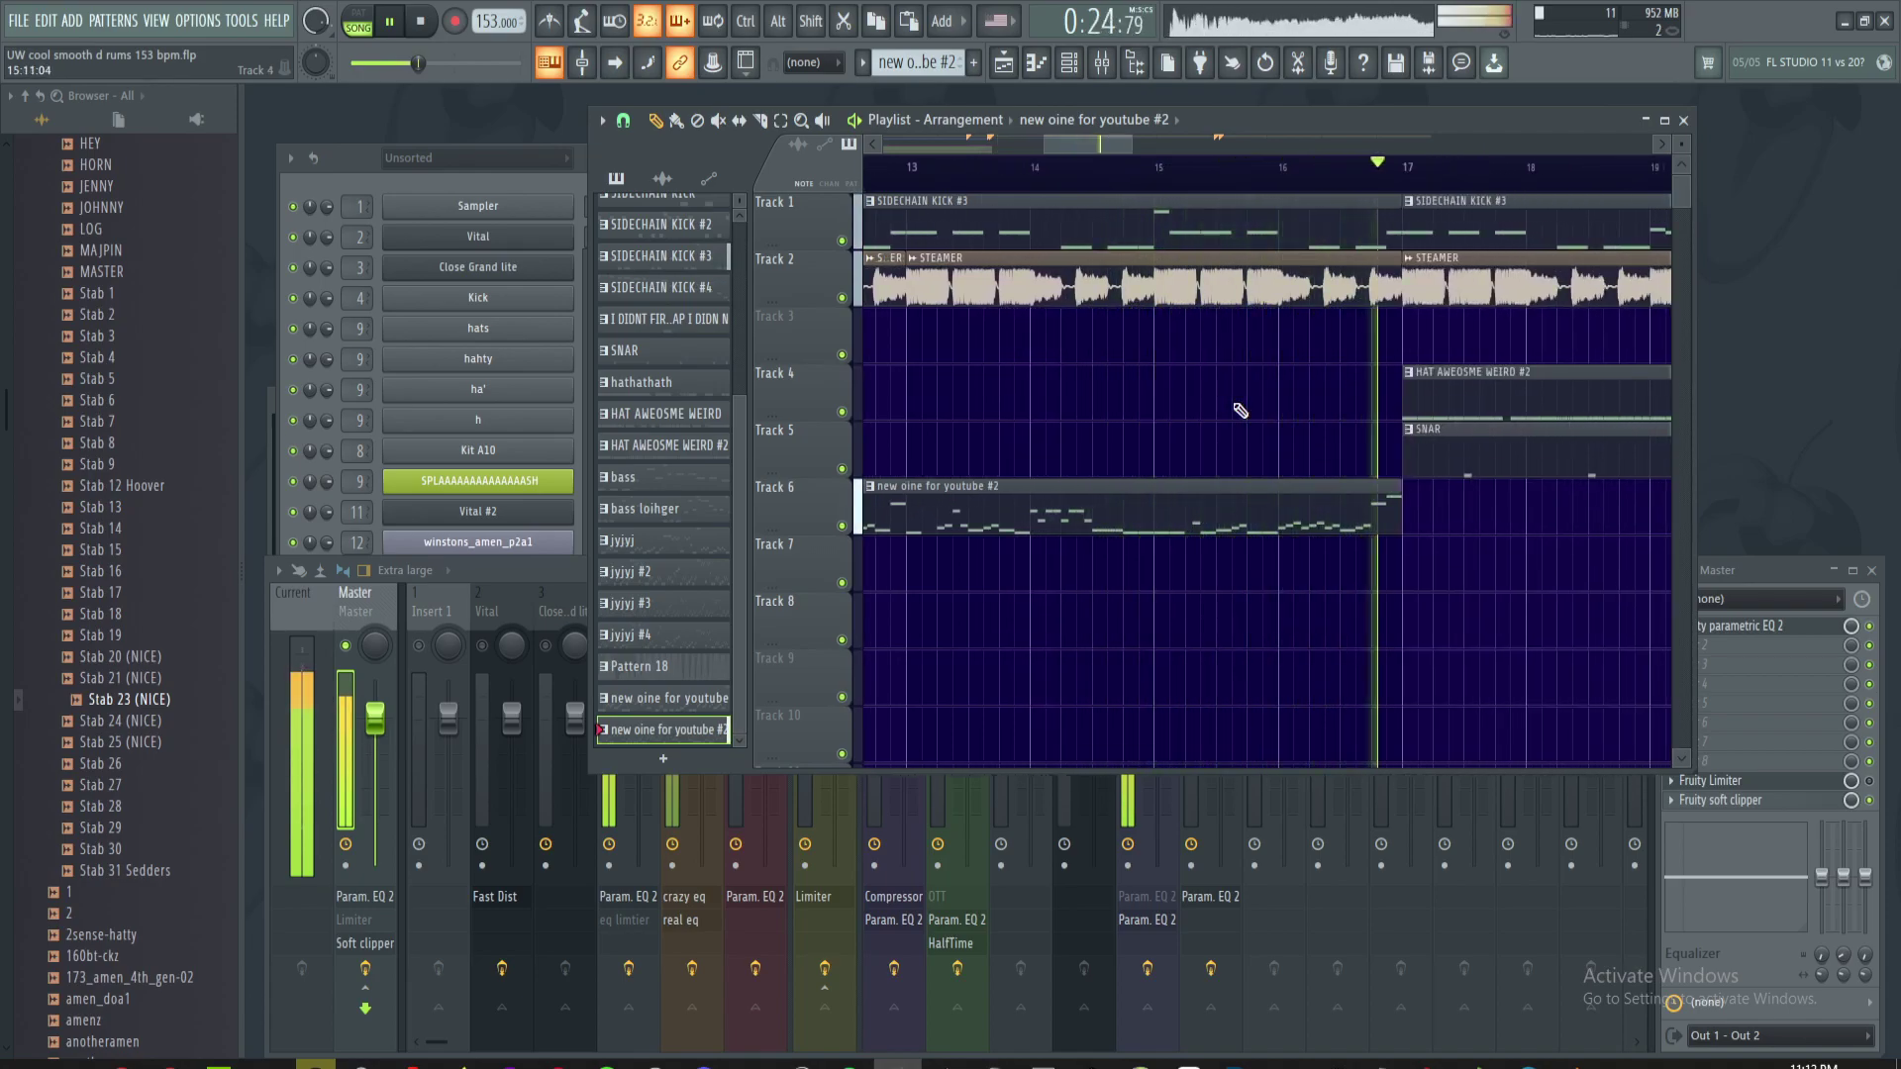
pyautogui.press('space')
pyautogui.scroll(-5, 1240, 409)
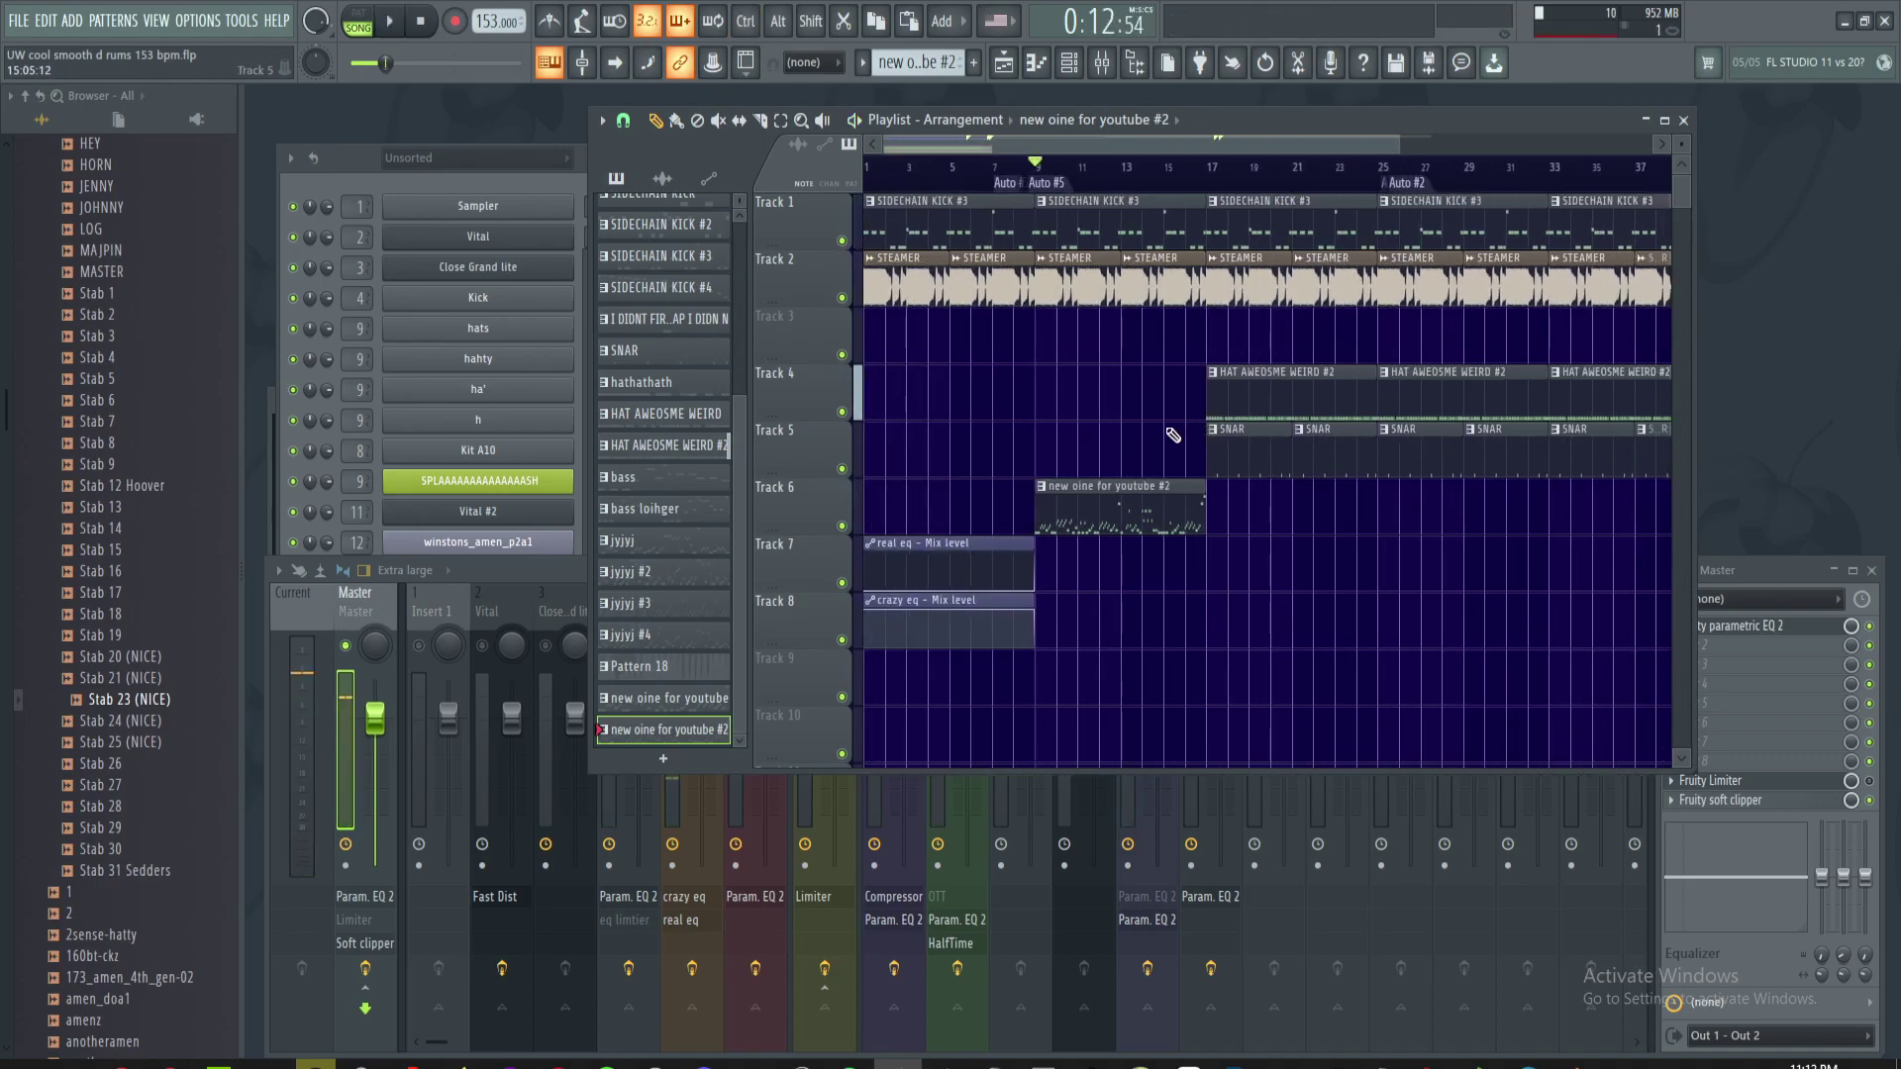
pyautogui.hotkey('alt', 'Tab')
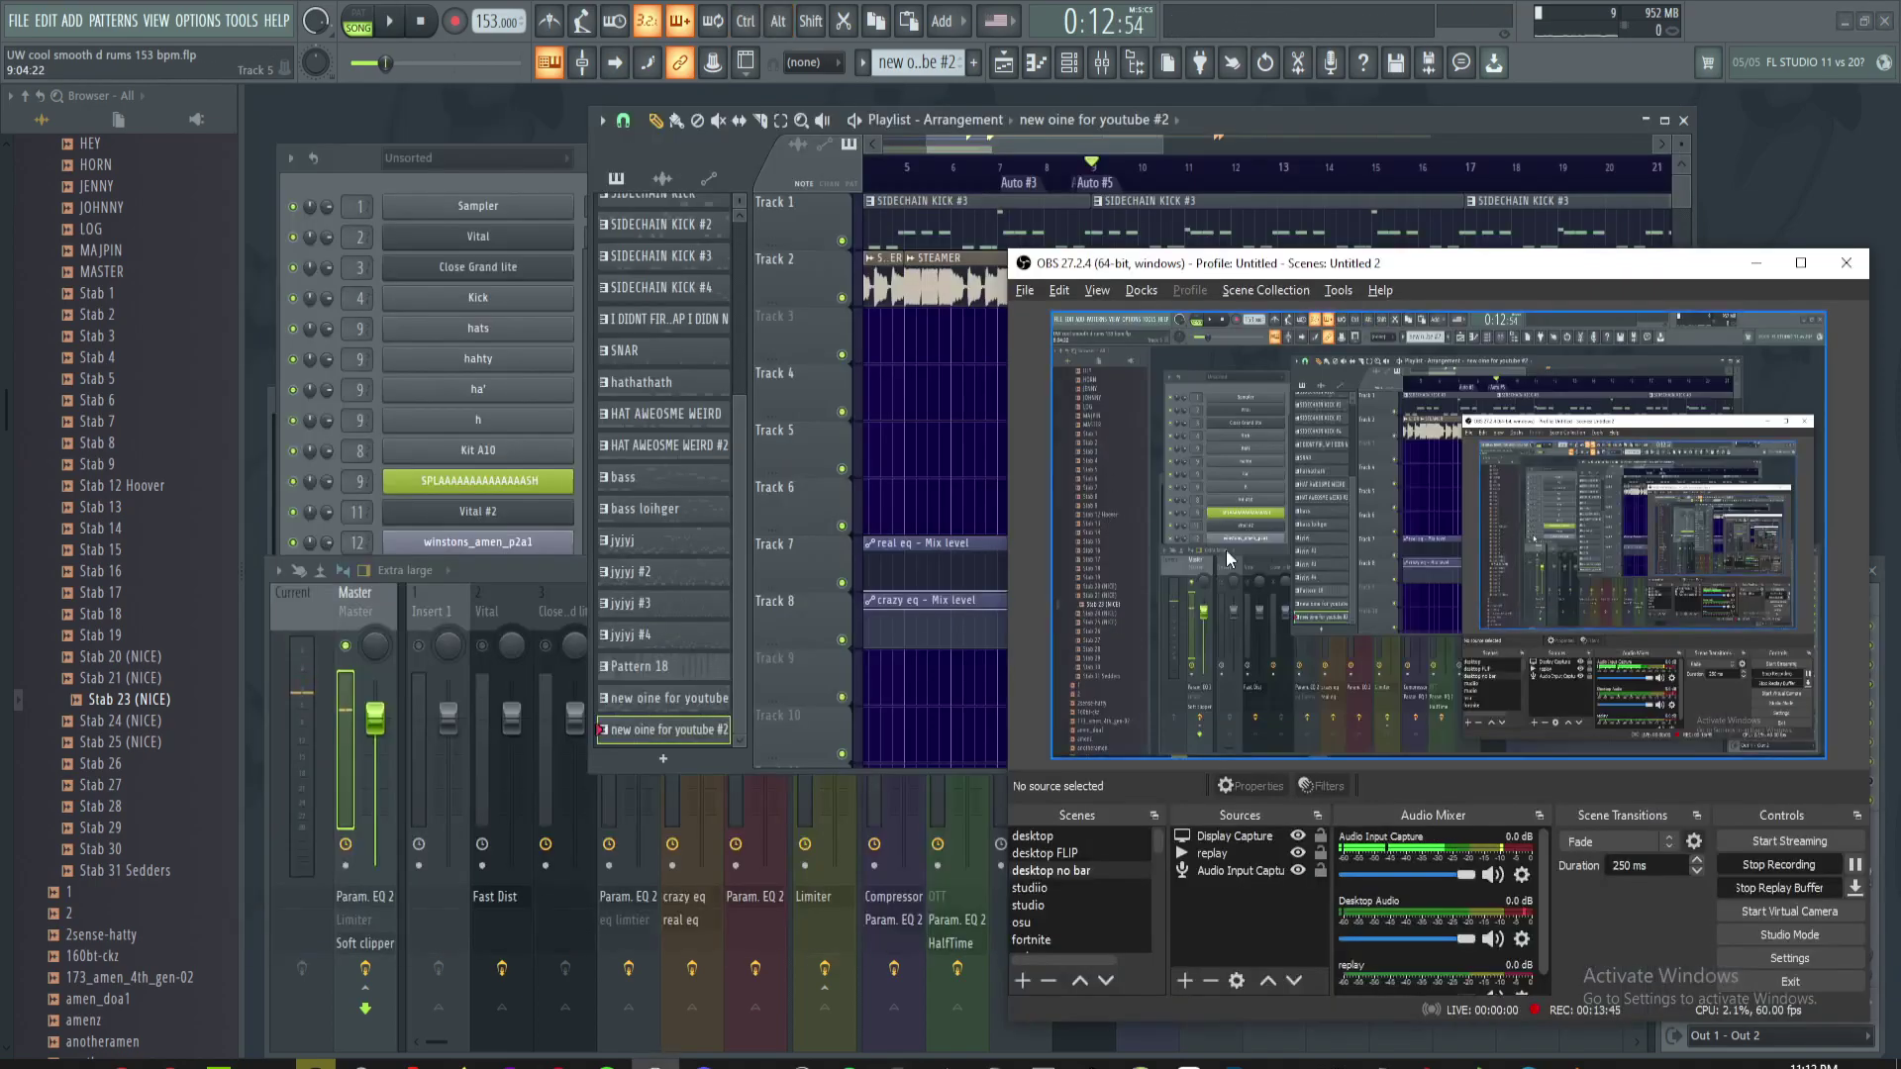
pyautogui.moveTo(1381, 267); pyautogui.dragTo(1271, 203)
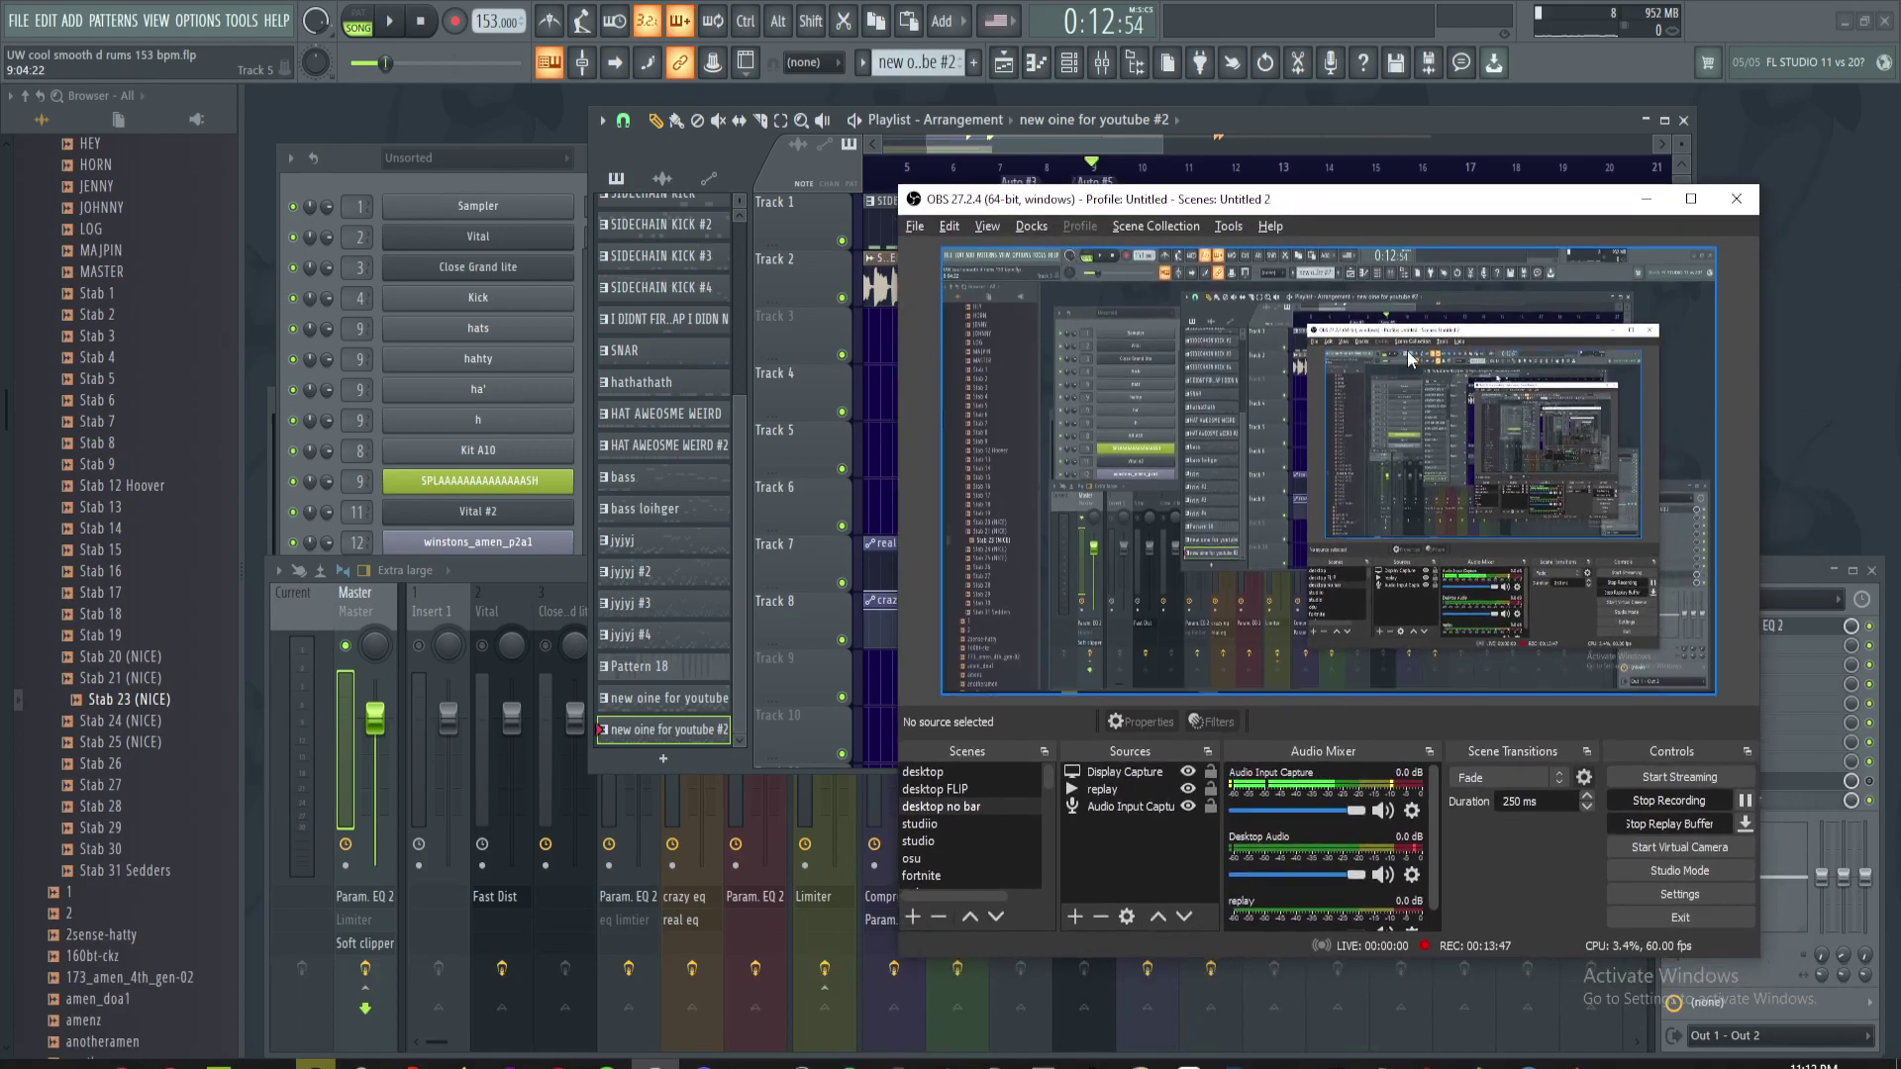